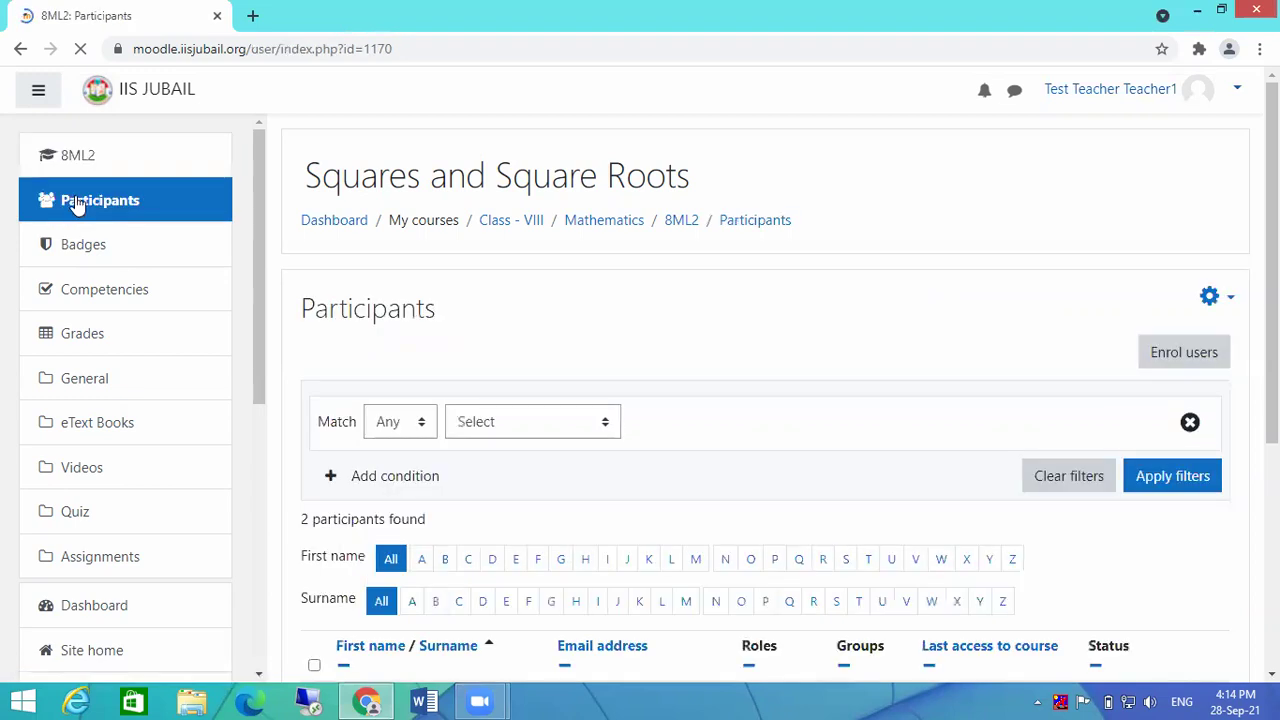
Step: Return to the Squares and Square Roots (8ML2) course home page through its Dashboard course card
left_click(60, 157)
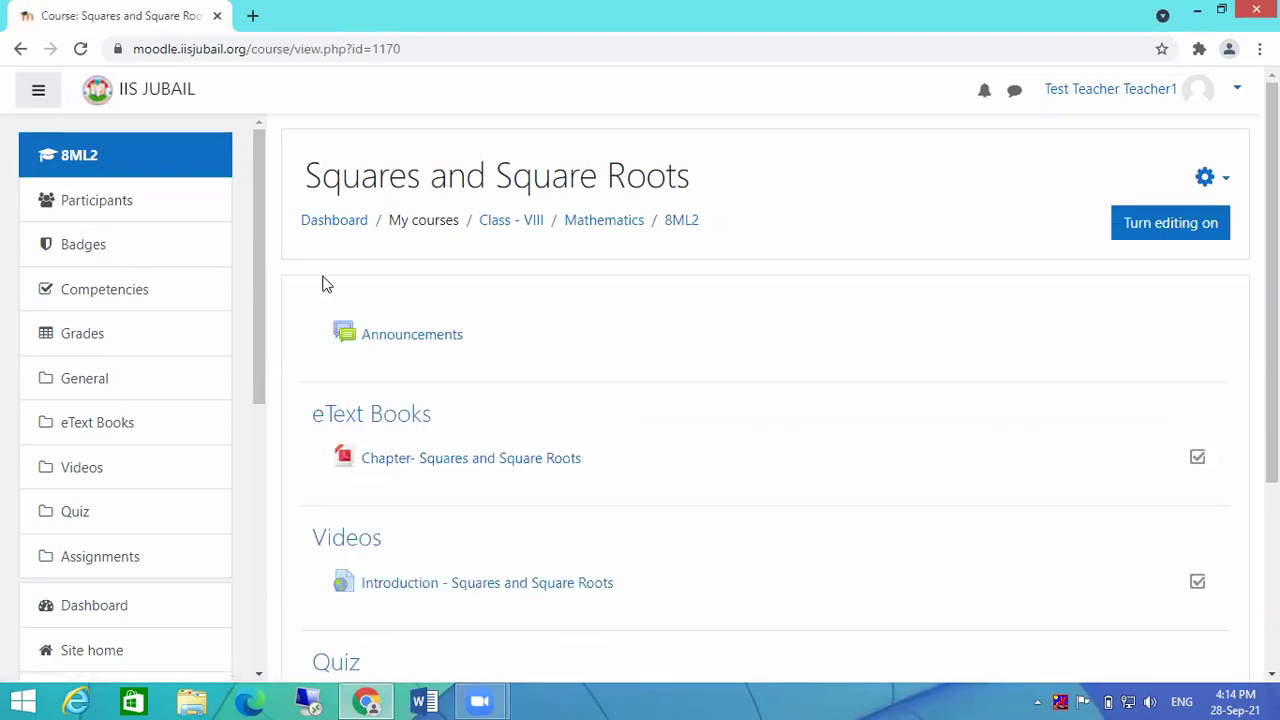
left_click(330, 221)
scroll(519, 330, "down", 3)
scroll(560, 345, "up", 3)
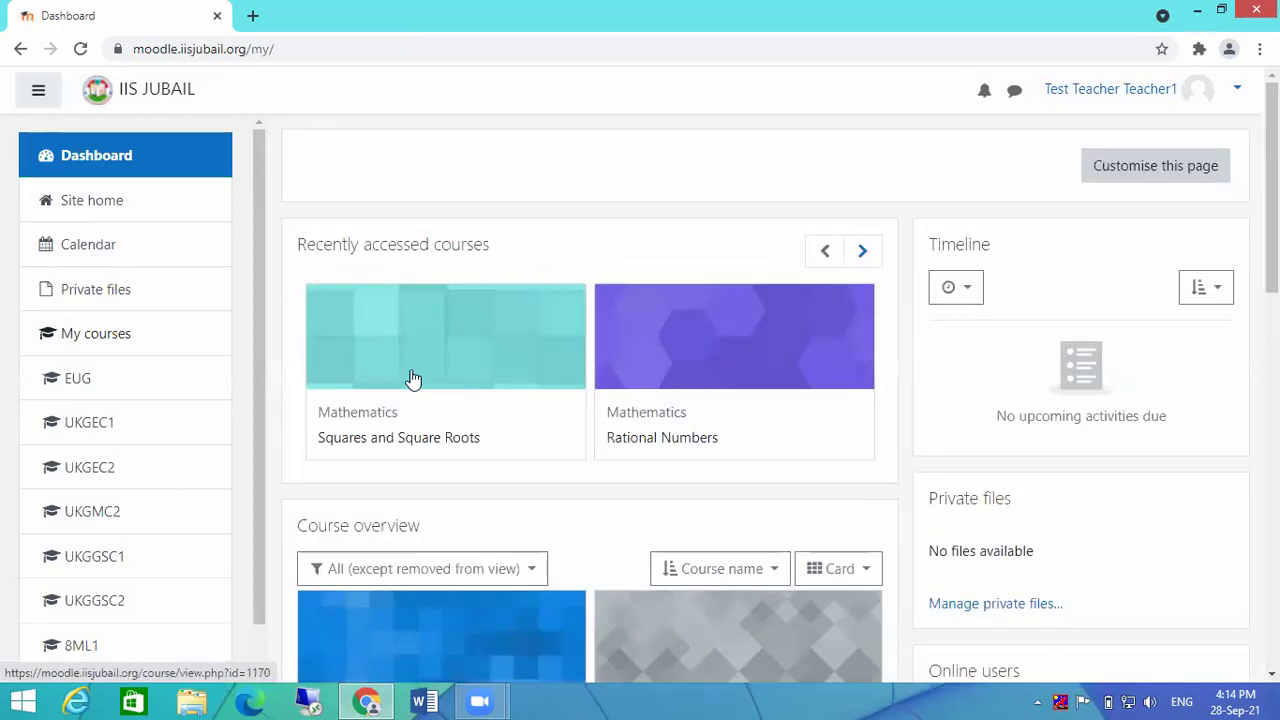
left_click(420, 349)
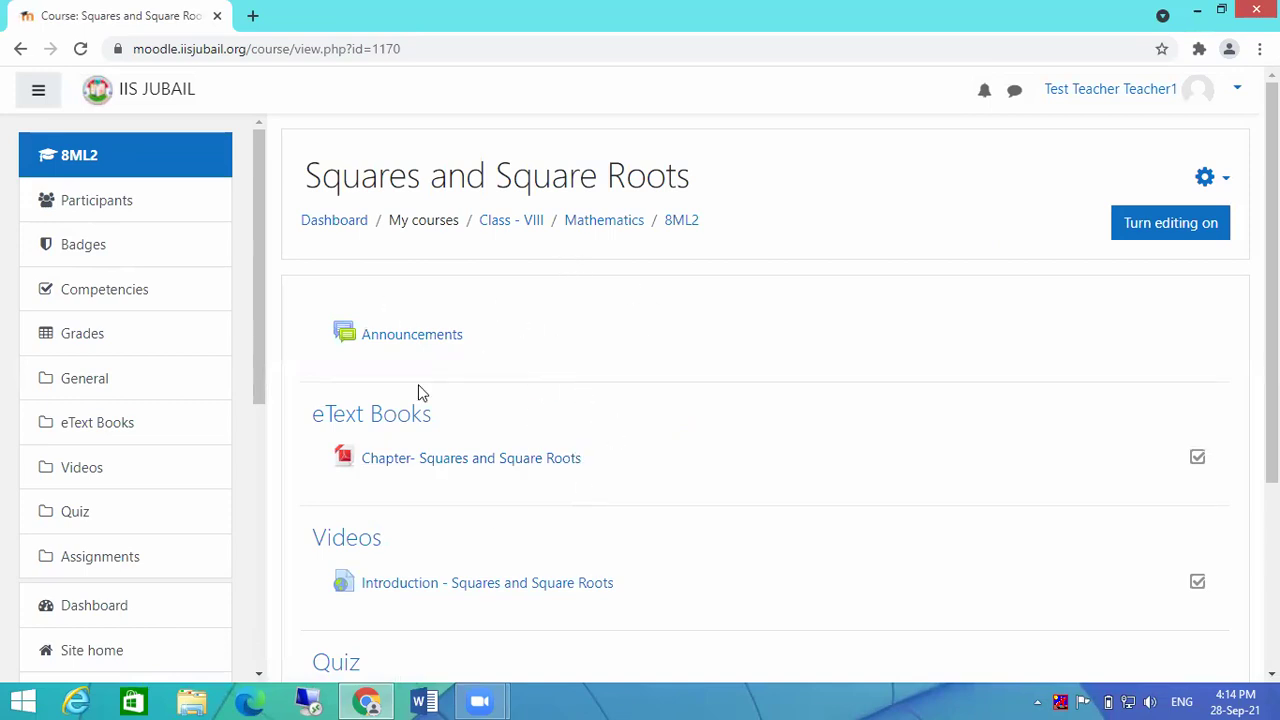
scroll(645, 473, "down", 1)
scroll(645, 473, "down", 2)
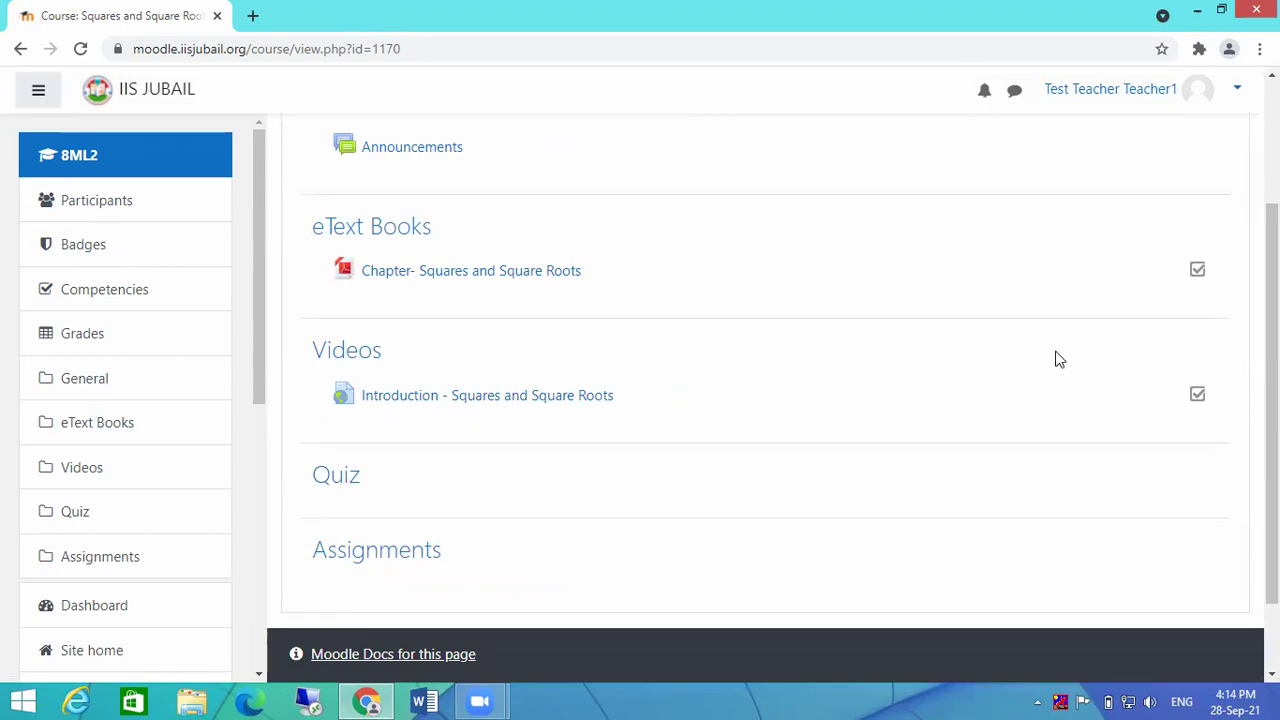
scroll(776, 362, "up", 3)
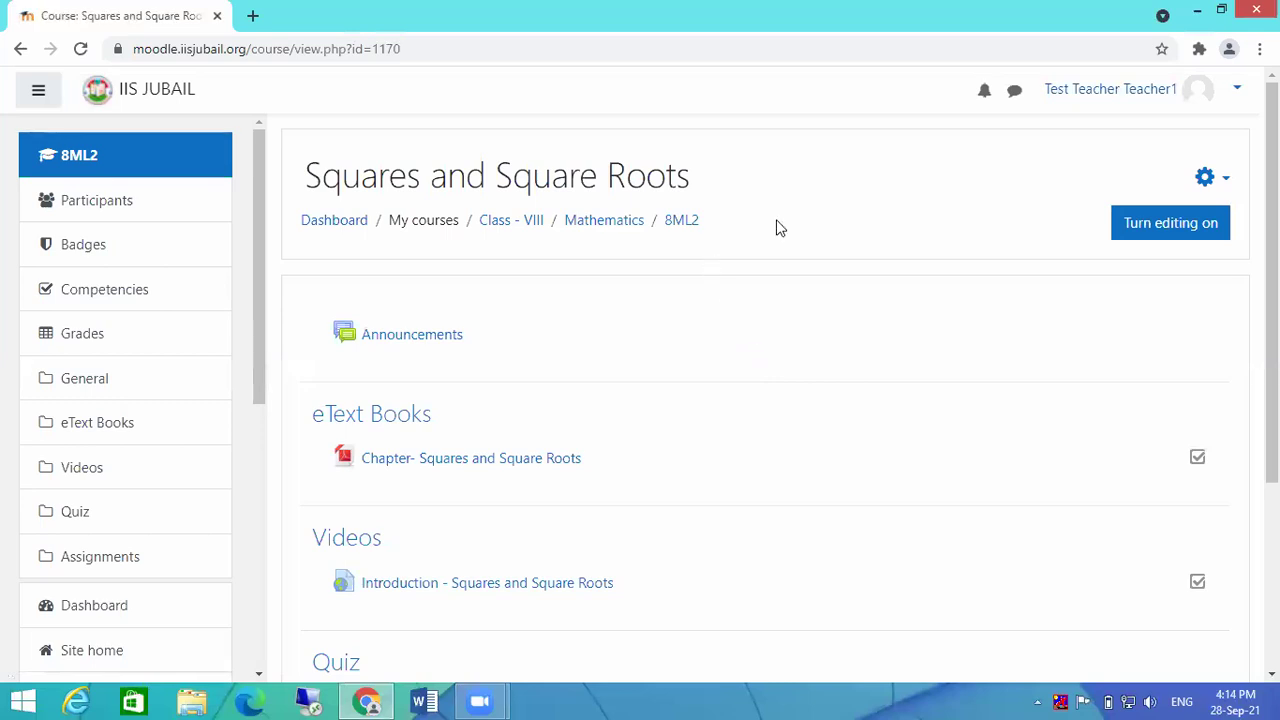
Step: Open the full Course administration page for 8ML2 from the gear menu's More... option and browse its sections
left_click(1226, 182)
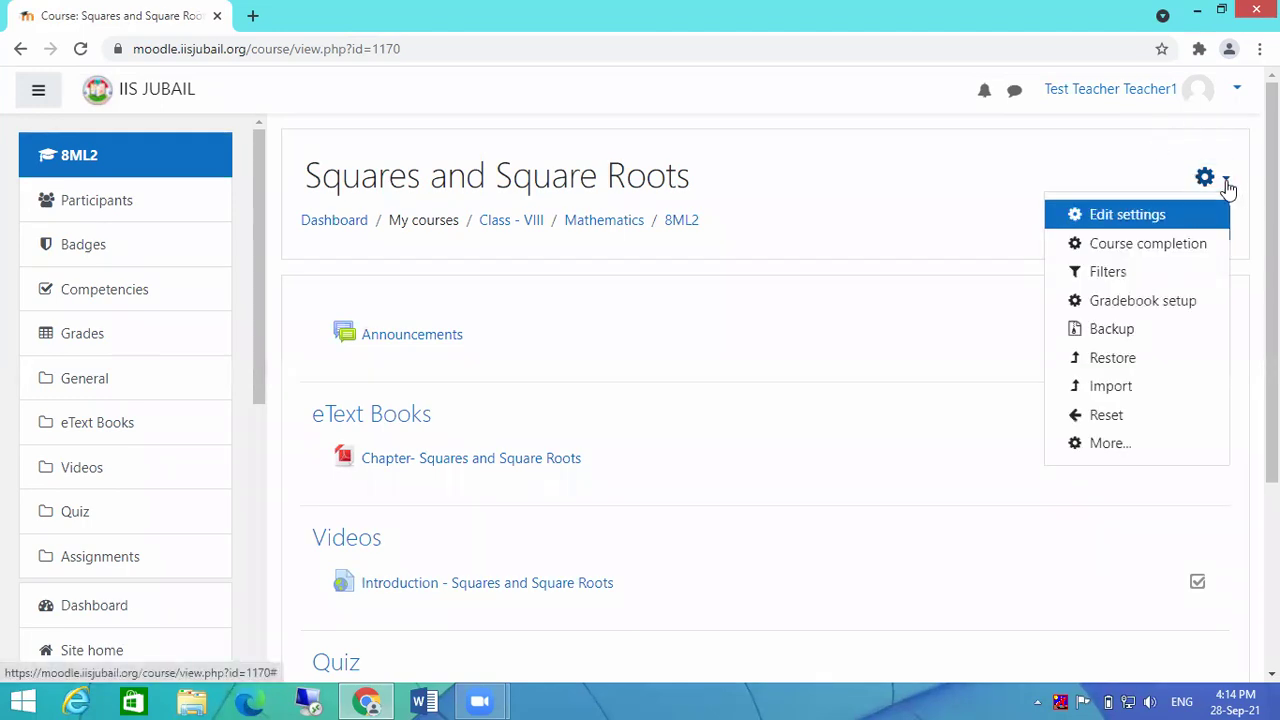
left_click(1101, 453)
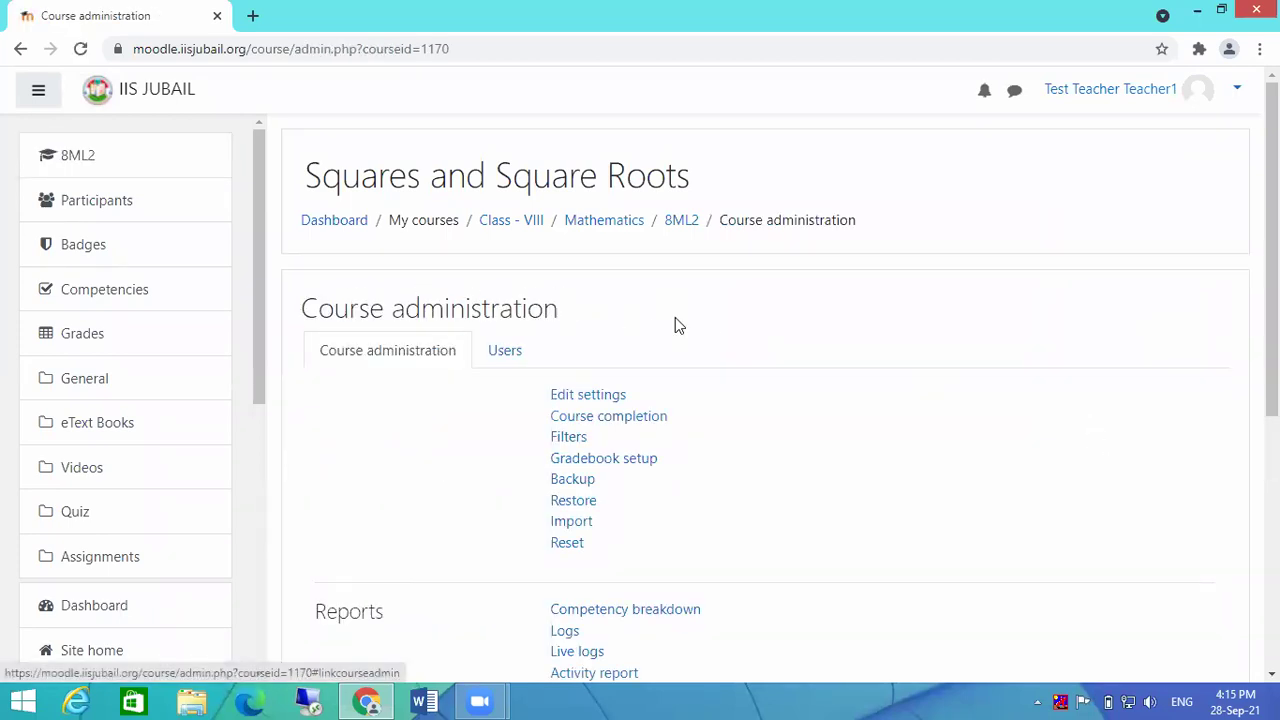
scroll(714, 323, "down", 1)
scroll(623, 529, "down", 1)
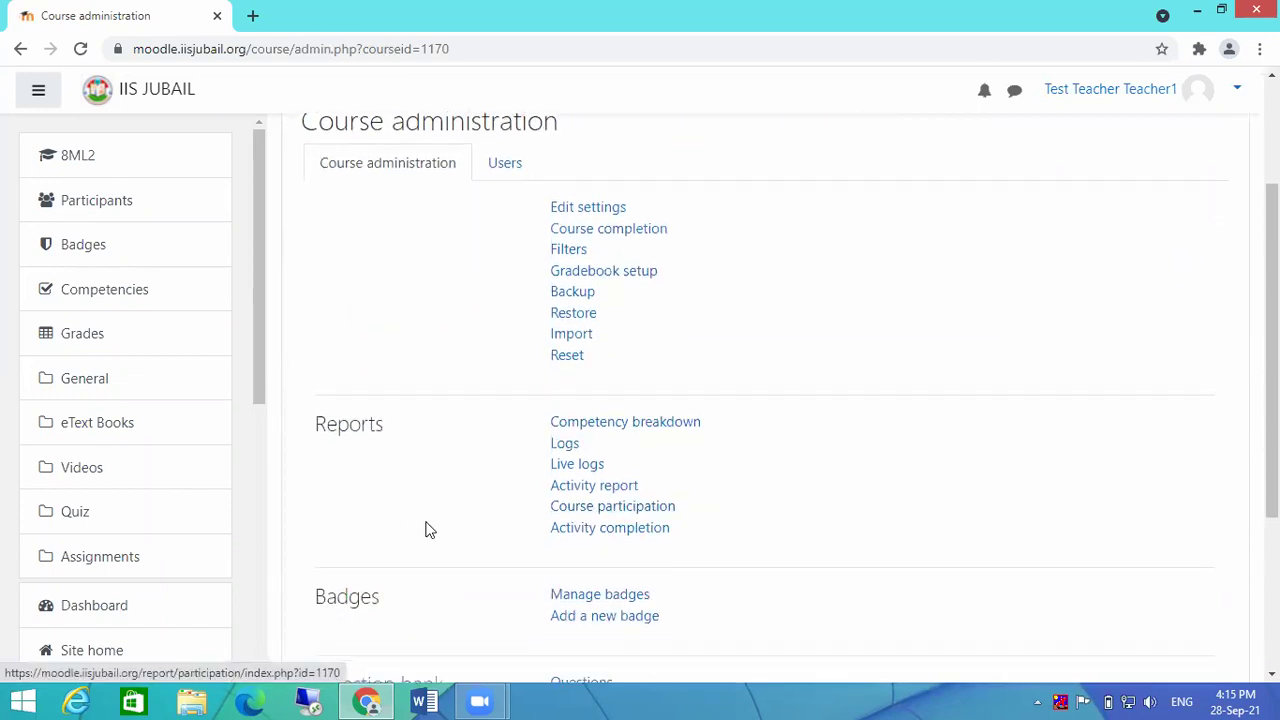
scroll(670, 635, "down", 2)
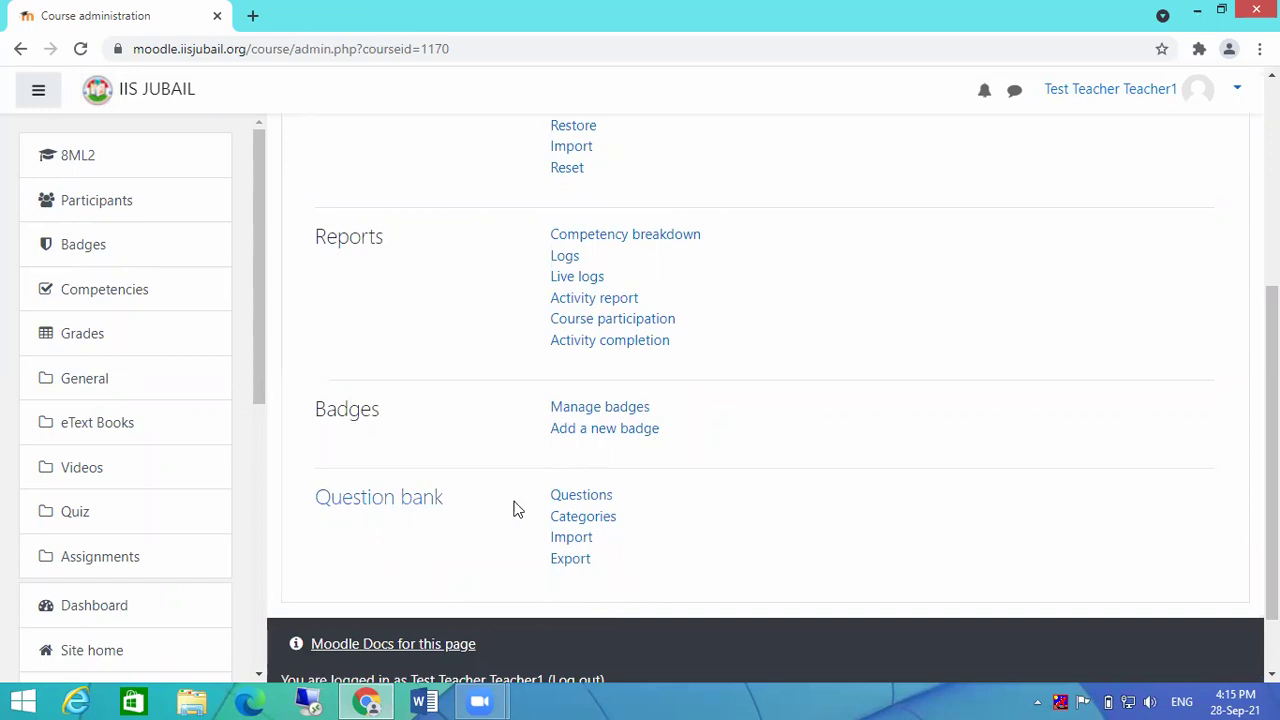
scroll(494, 506, "up", 2)
scroll(476, 372, "down", 3)
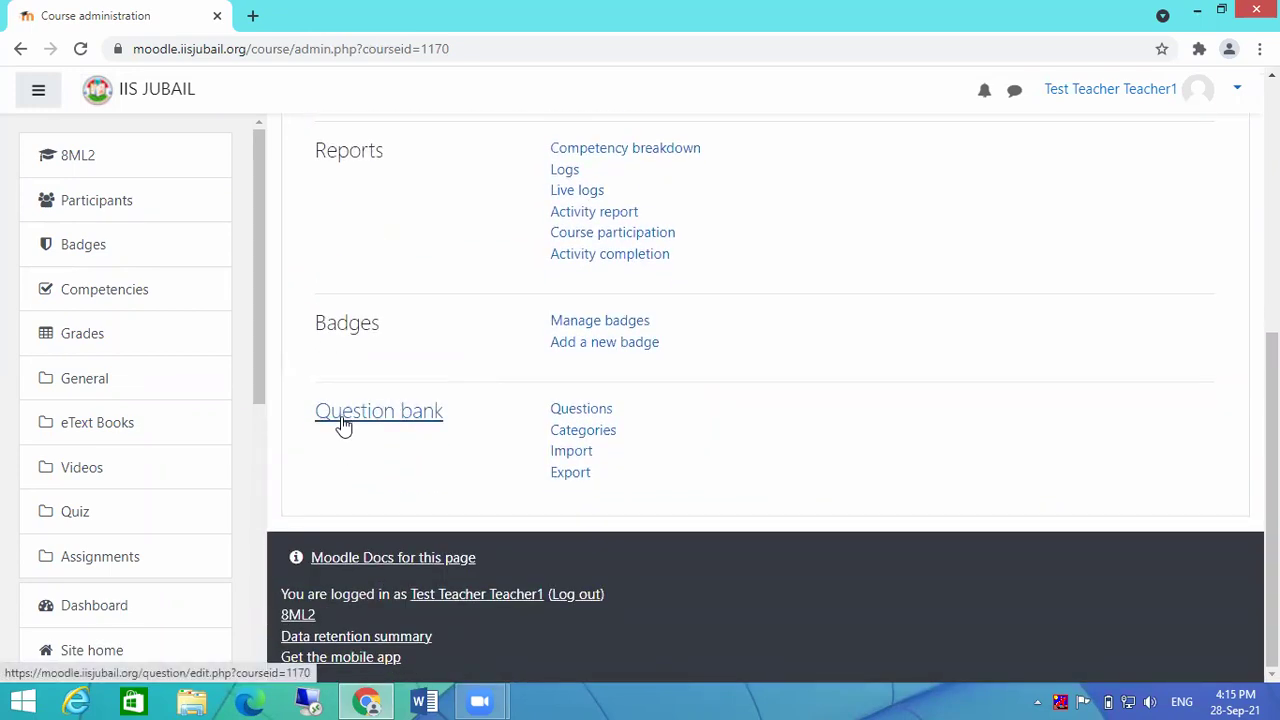
scroll(360, 270, "up", 2)
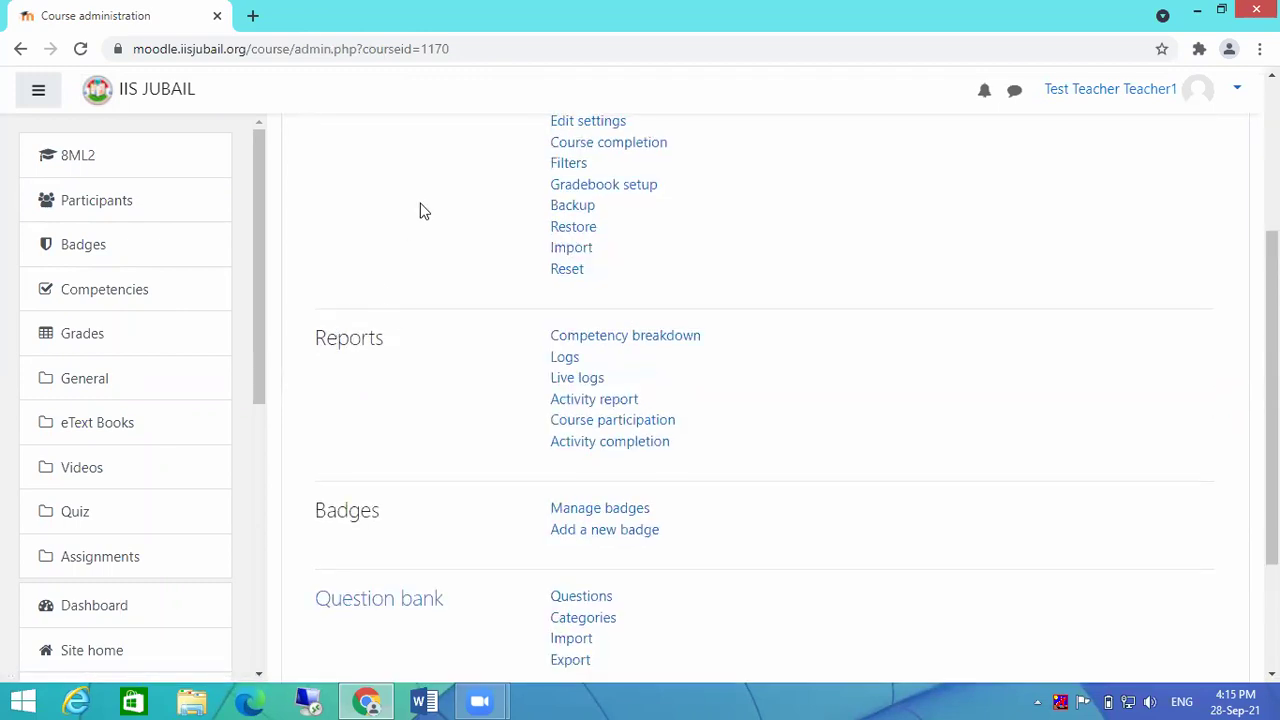
scroll(408, 222, "up", 2)
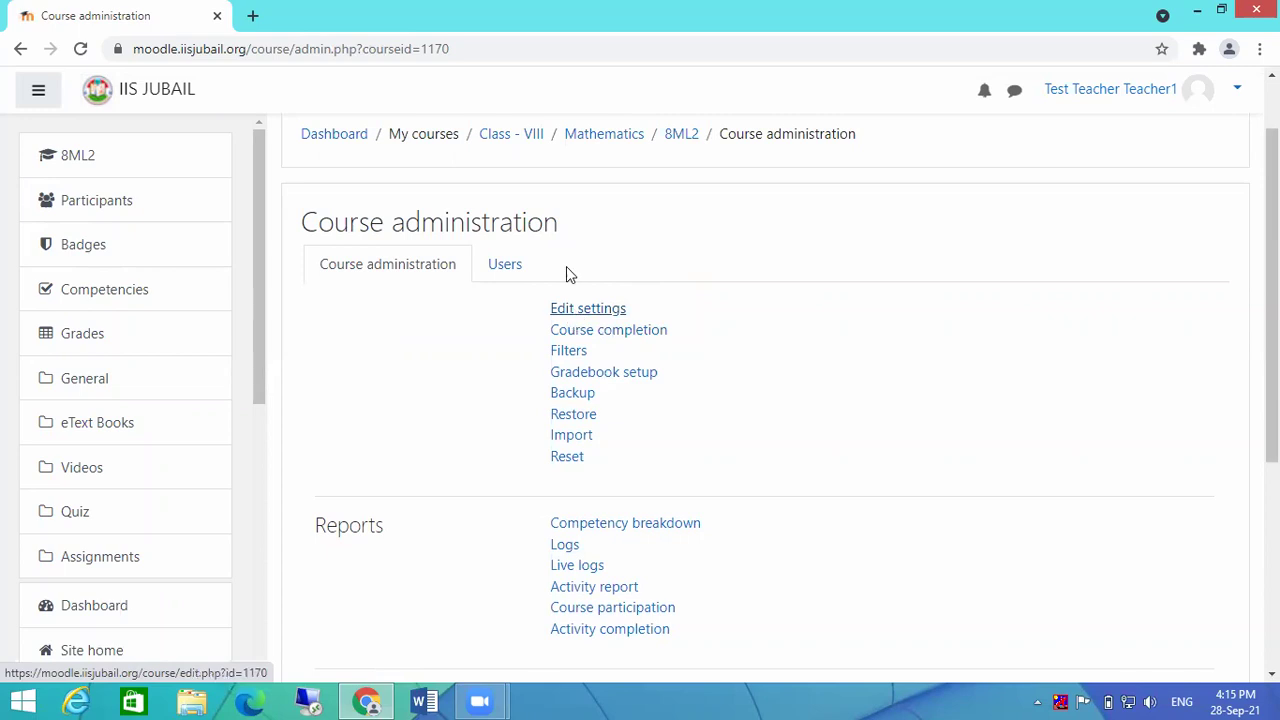
Step: Review the course's Edit settings form and cancel it without saving any changes
left_click(594, 312)
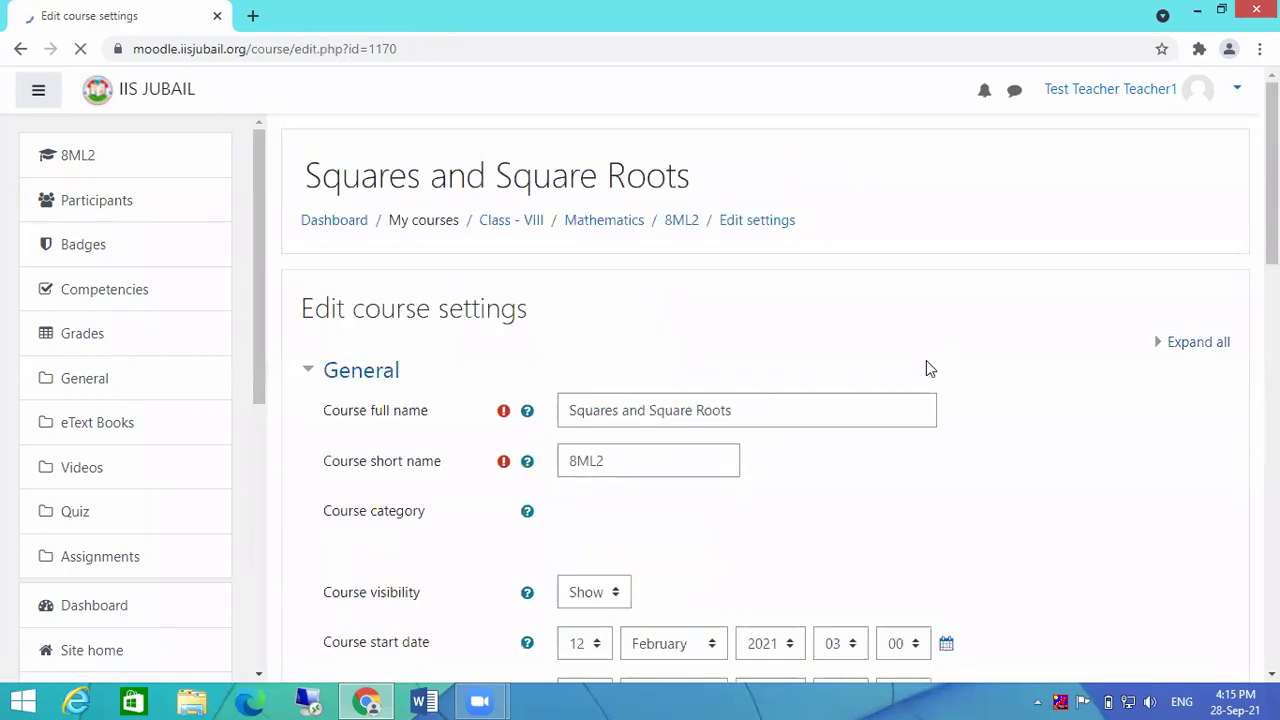
scroll(945, 420, "down", 2)
scroll(945, 427, "down", 13)
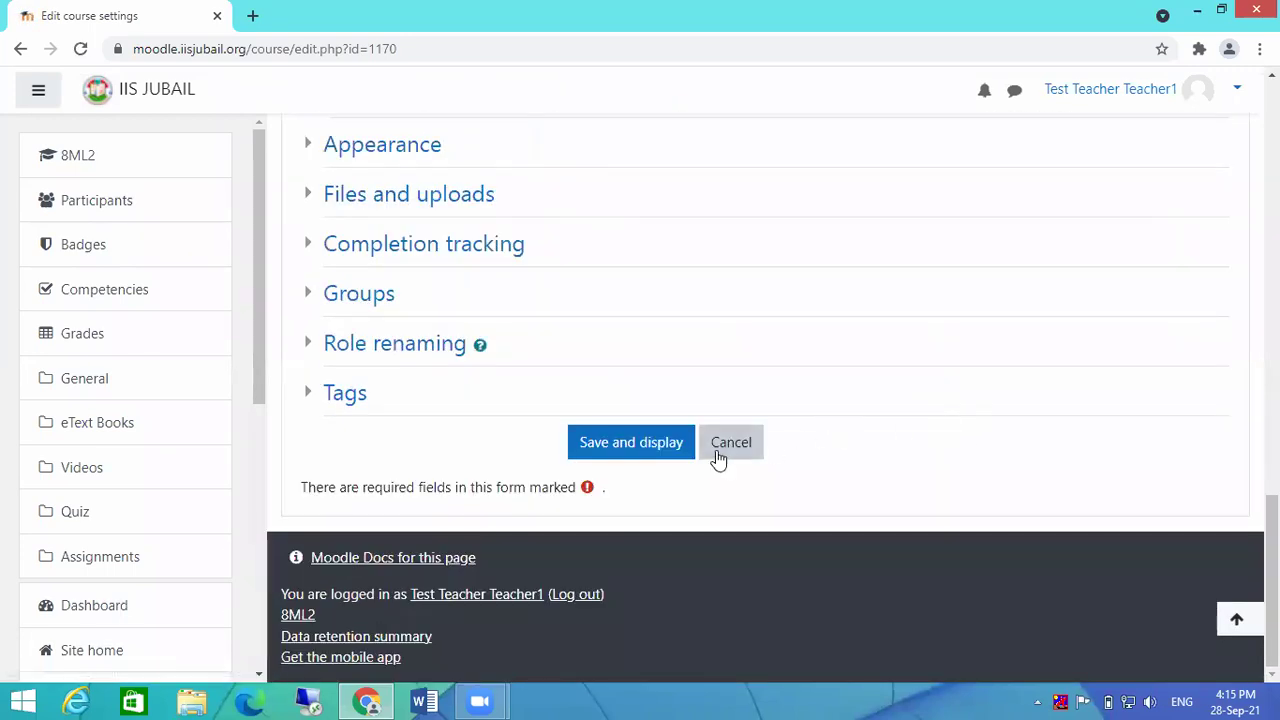
left_click(733, 443)
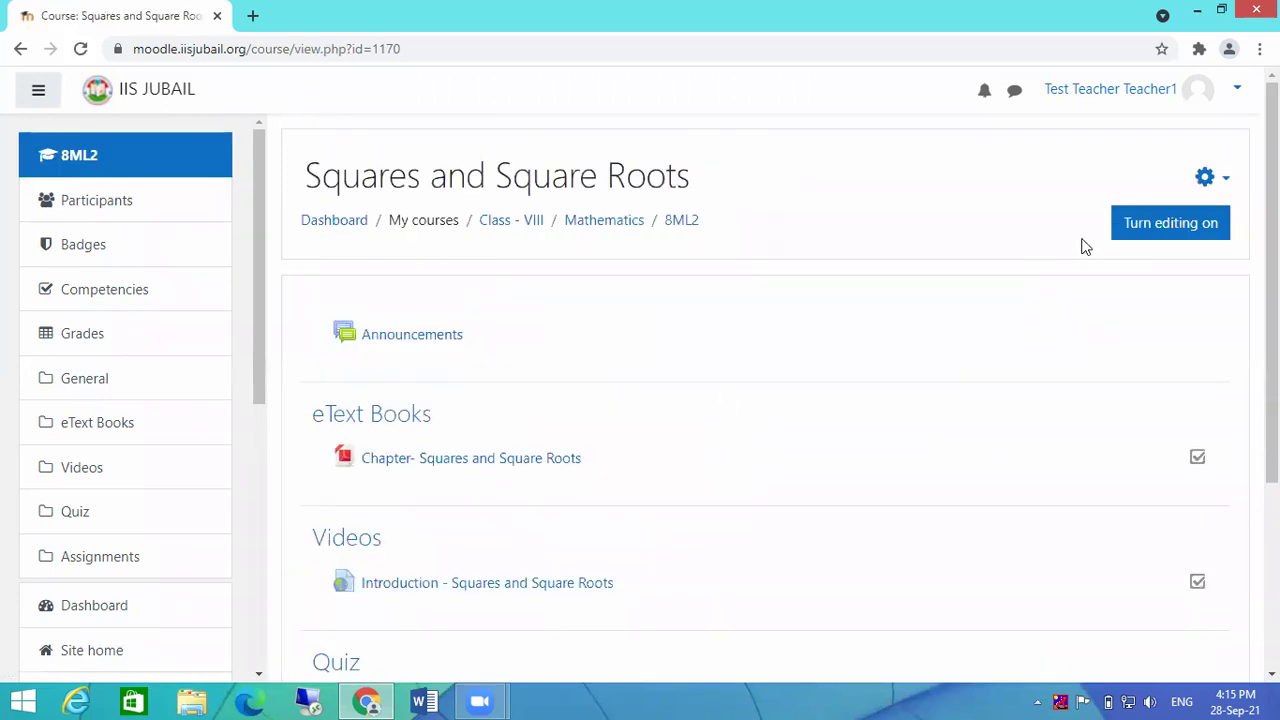
left_click(1226, 182)
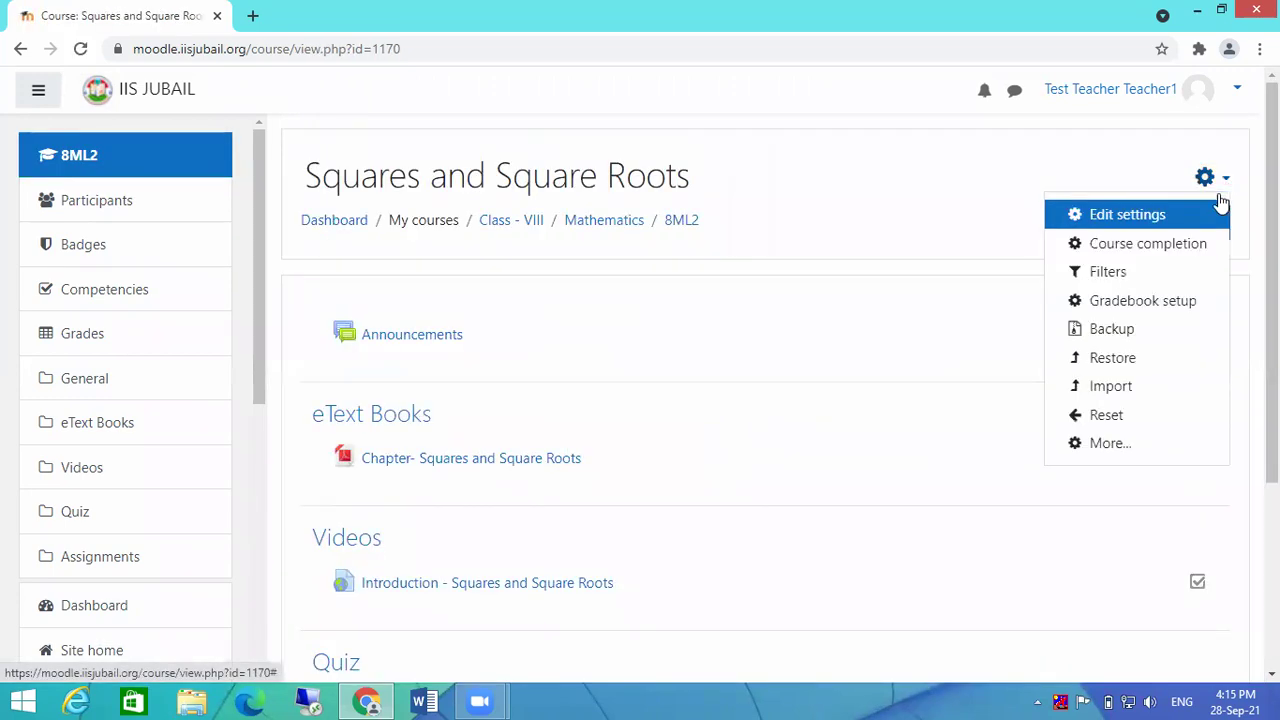
Step: Reopen Course administration and scroll down toward the Question bank section
left_click(1083, 445)
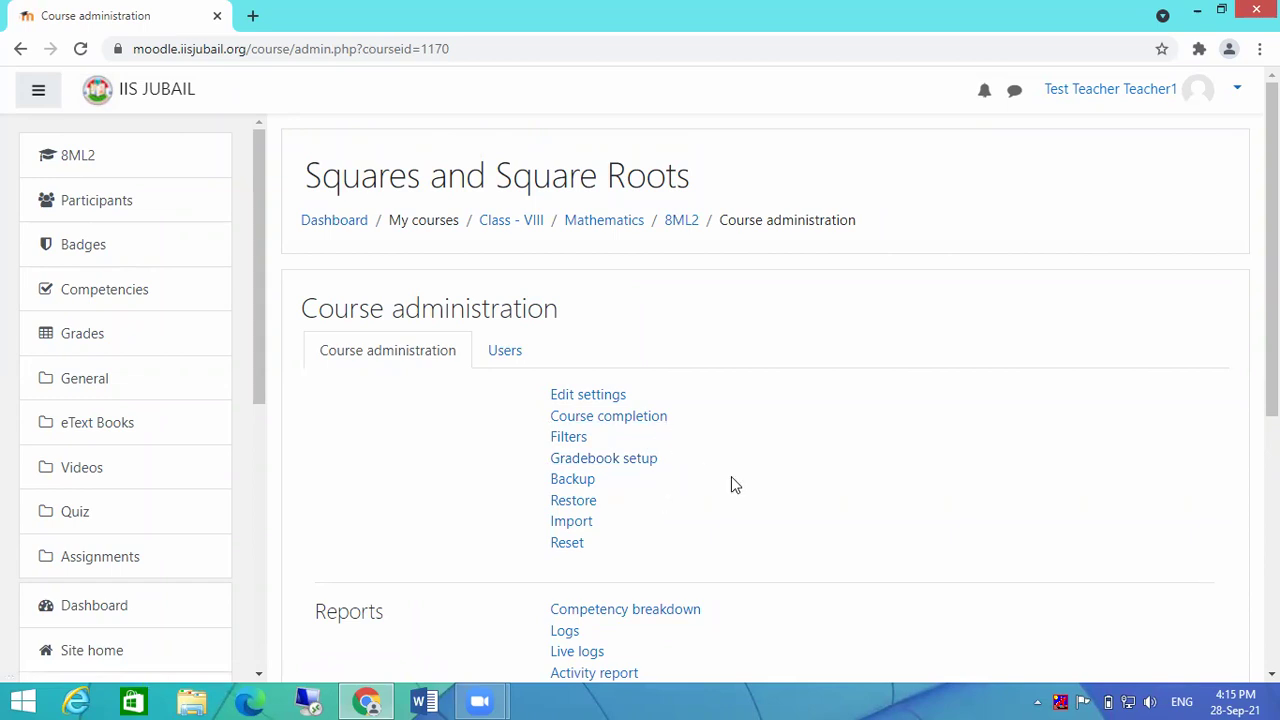
scroll(735, 483, "down", 2)
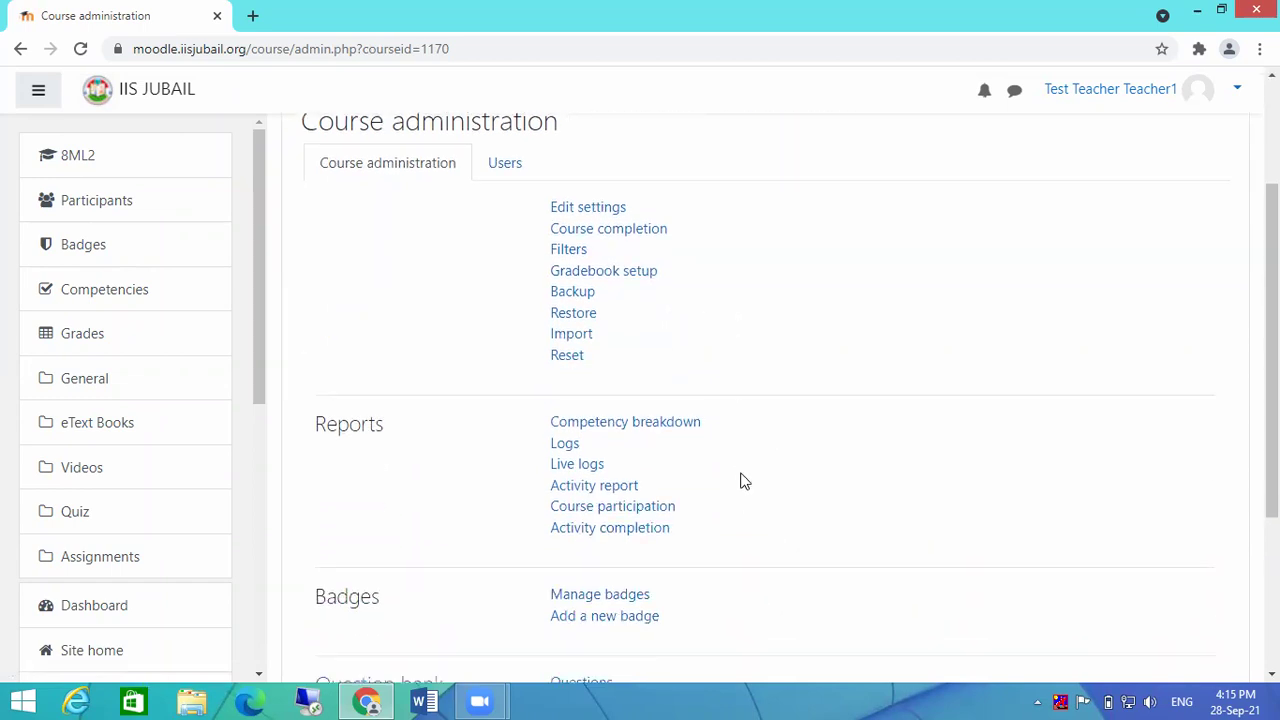
scroll(740, 481, "down", 3)
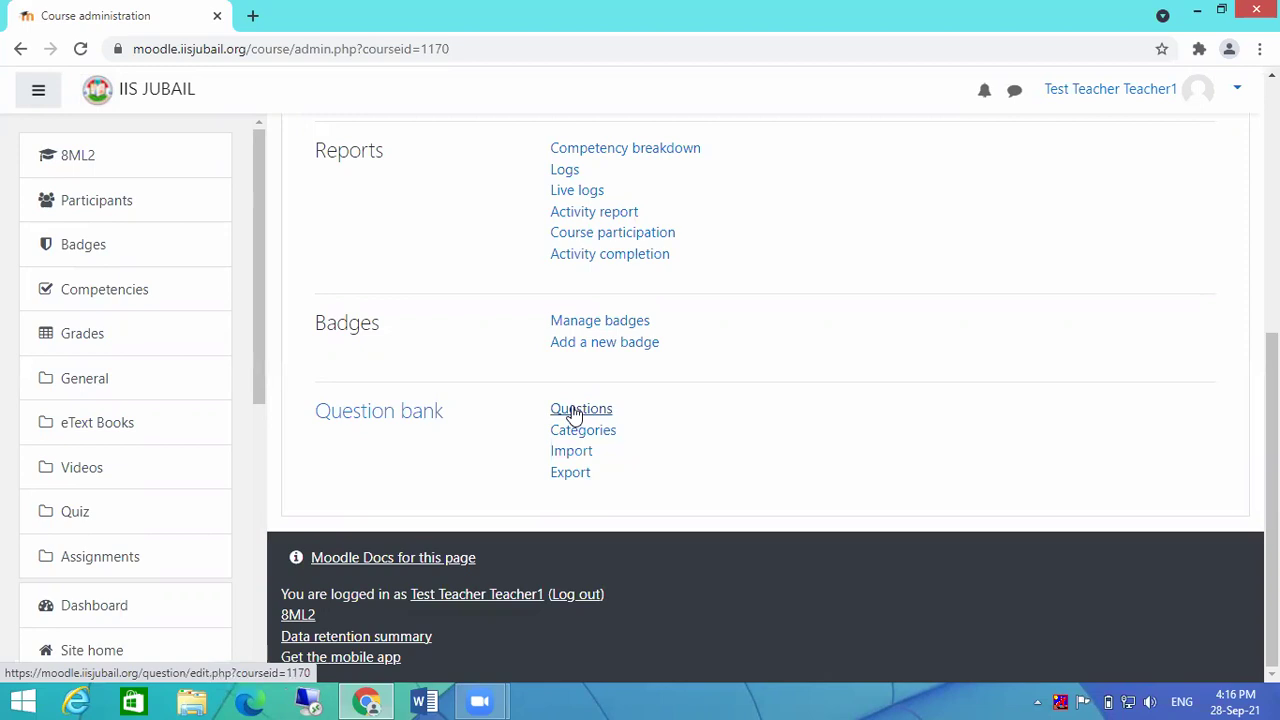
Step: Open the Question bank's Questions list, showing the still-empty Default for 8ML2 category
left_click(577, 411)
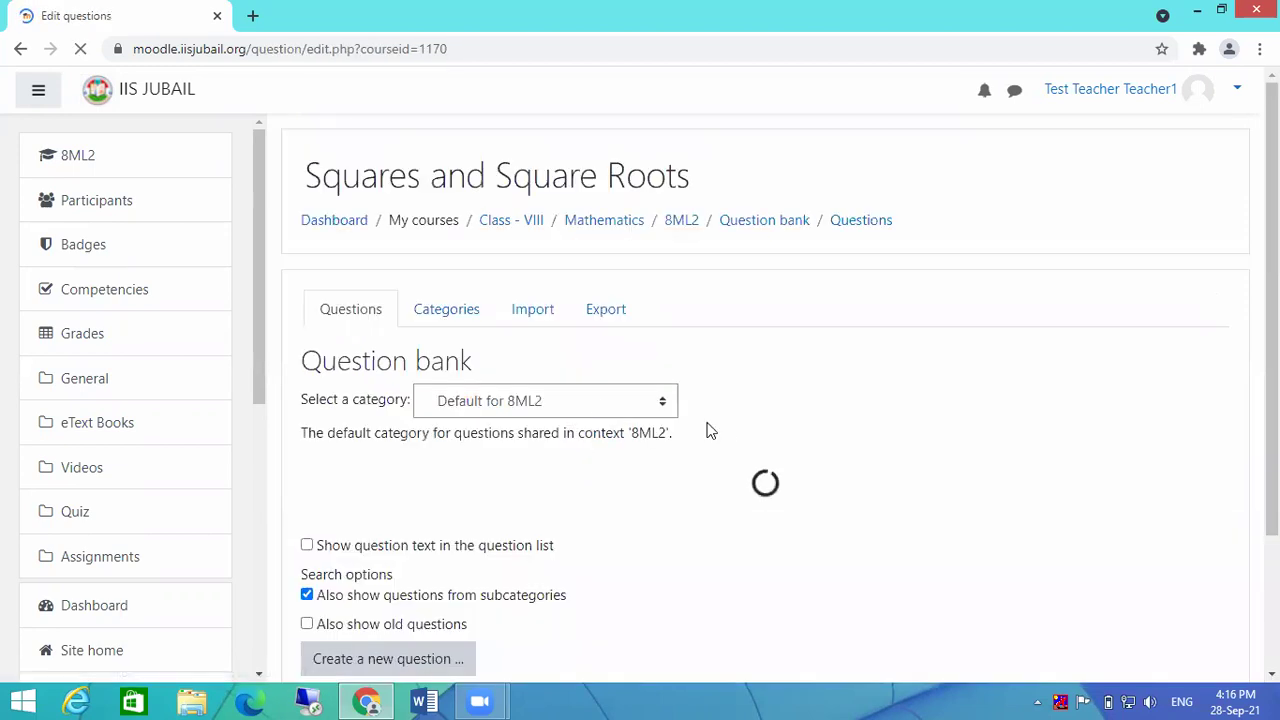
scroll(733, 404, "down", 1)
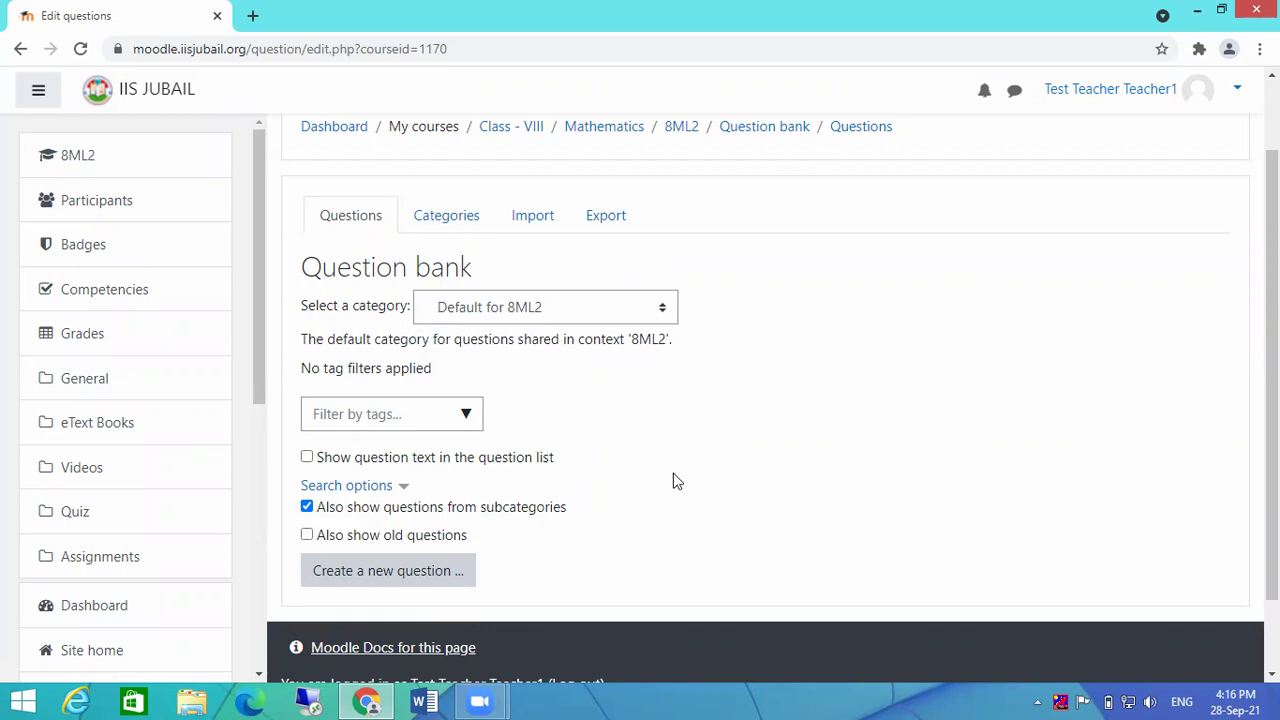
scroll(673, 479, "down", 1)
left_click(362, 492)
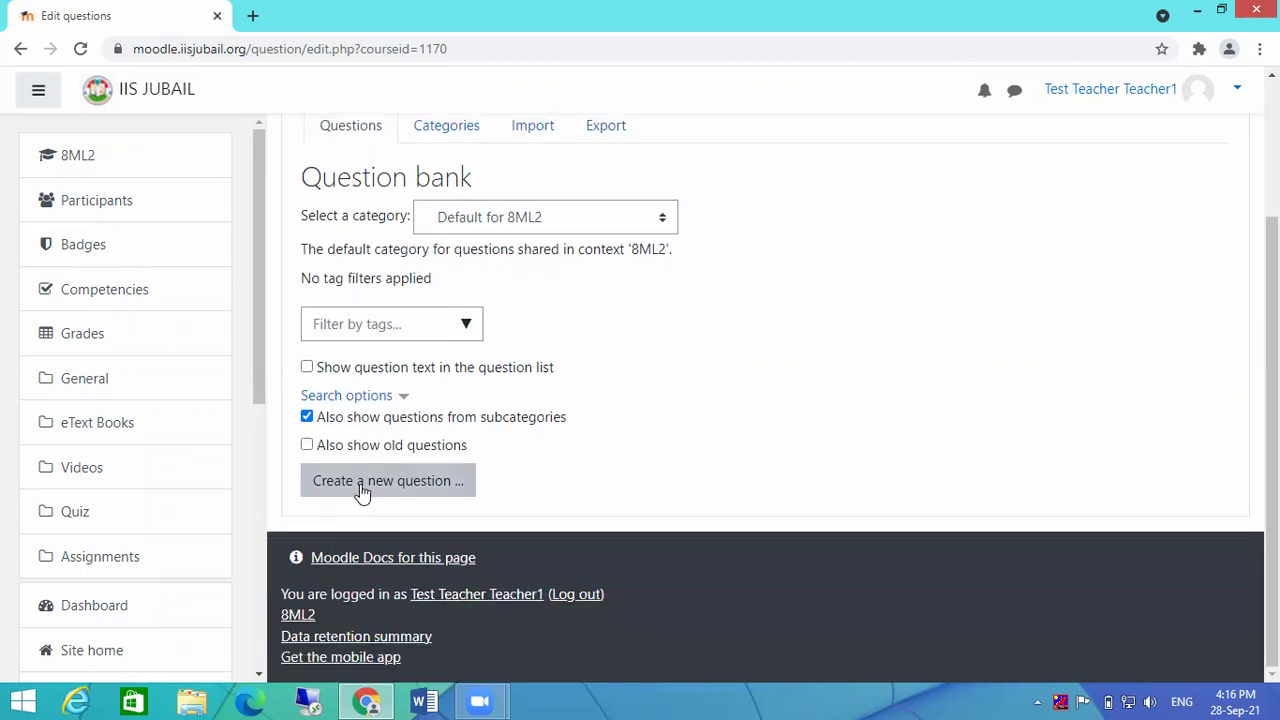
Step: Create a new Multiple choice question in the Default for 8ML2 category
left_click(362, 490)
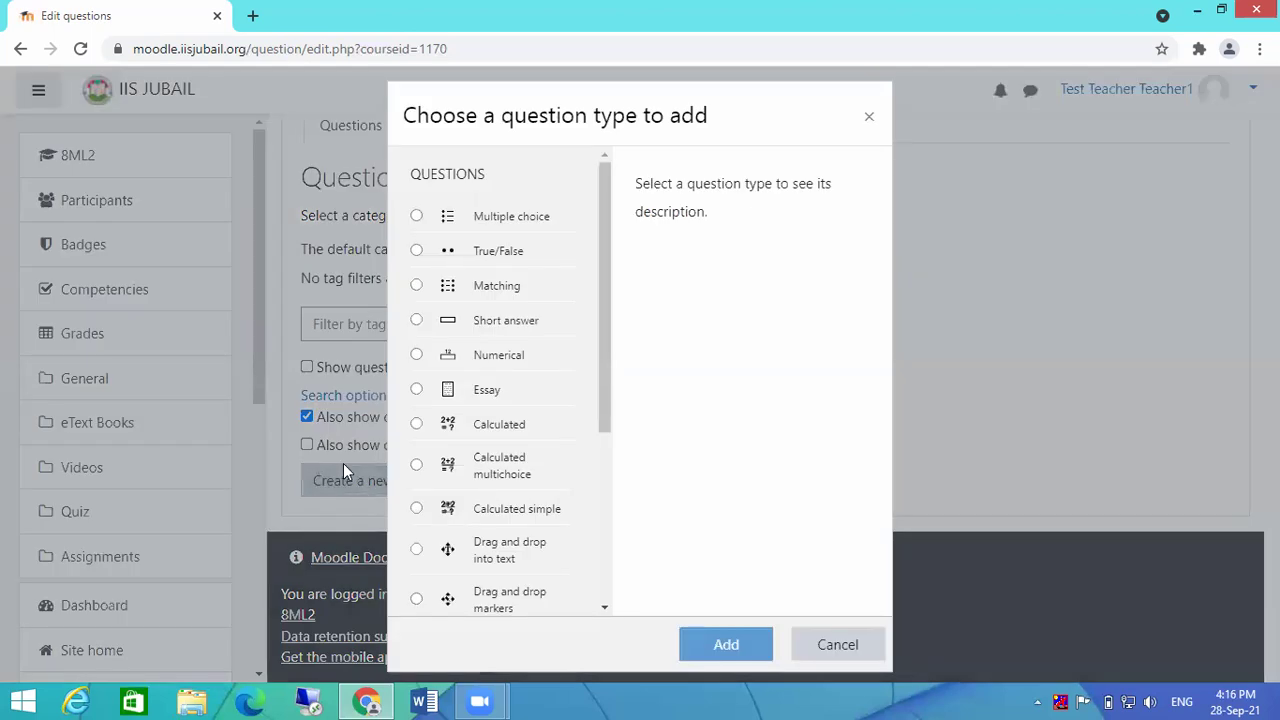
mouse_move(609, 204)
left_mouse_down()
mouse_move(609, 420)
mouse_move(602, 186)
left_mouse_up()
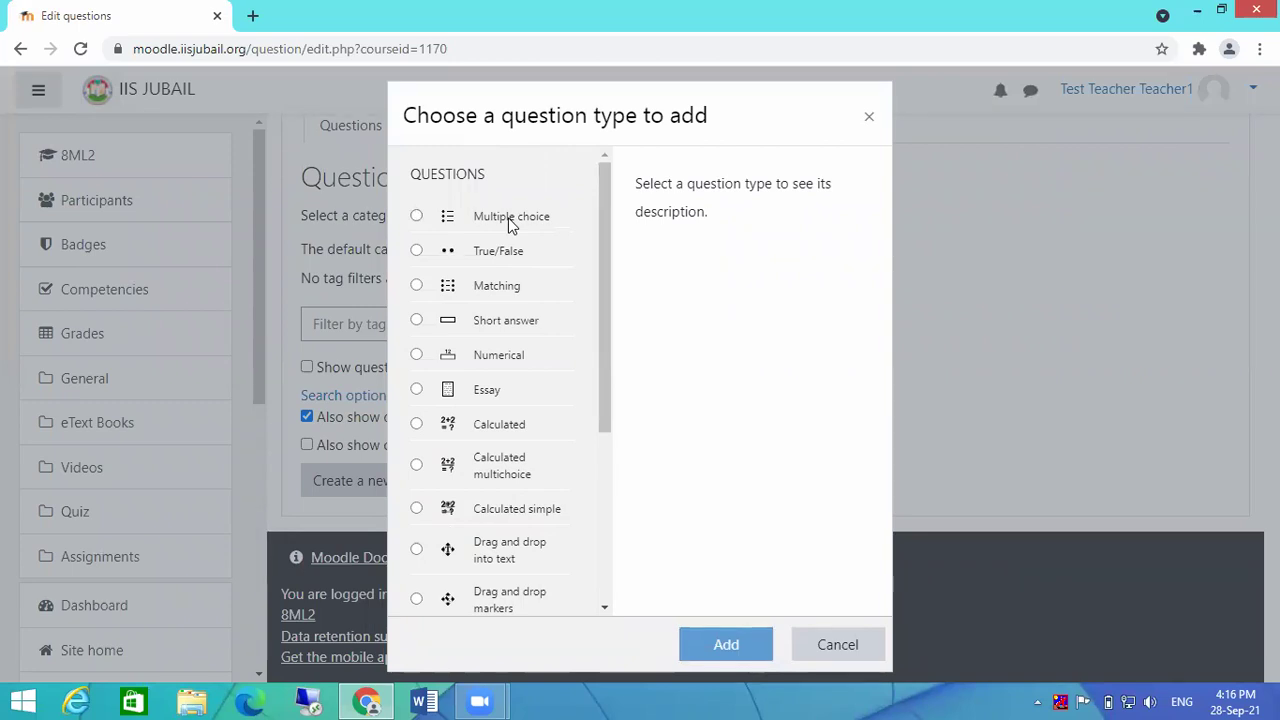
left_click(496, 225)
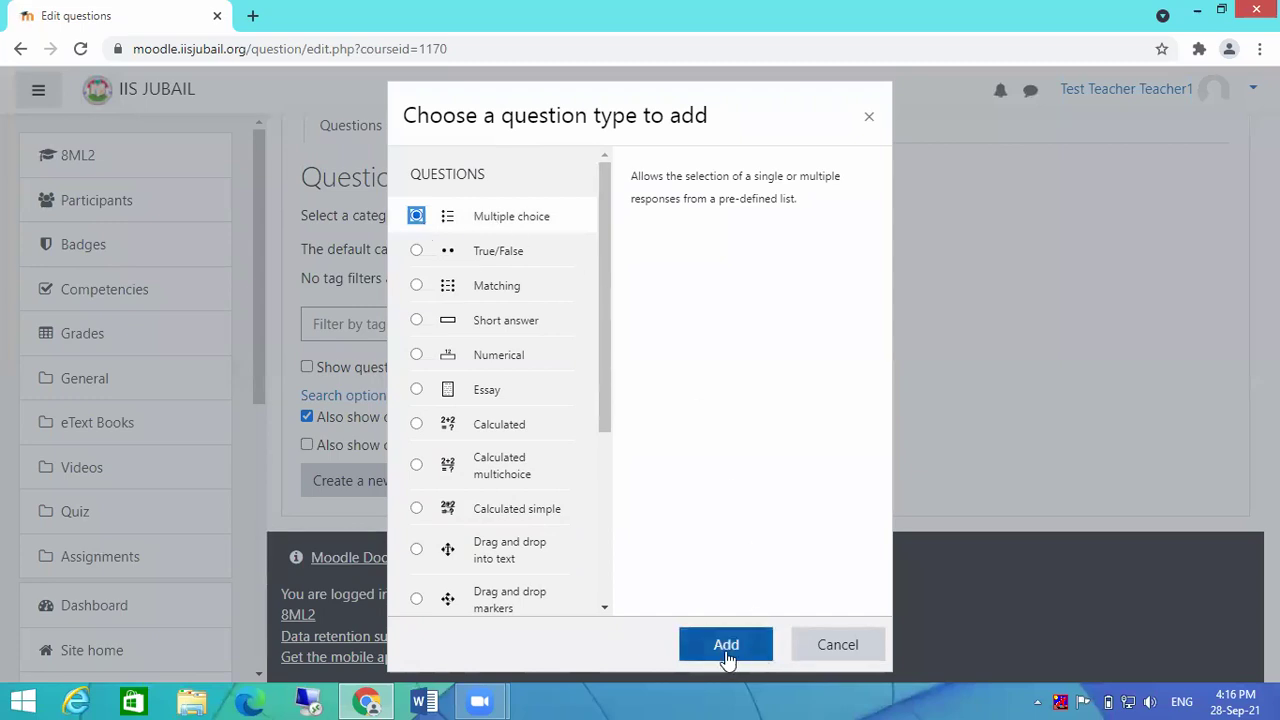
left_click(484, 251)
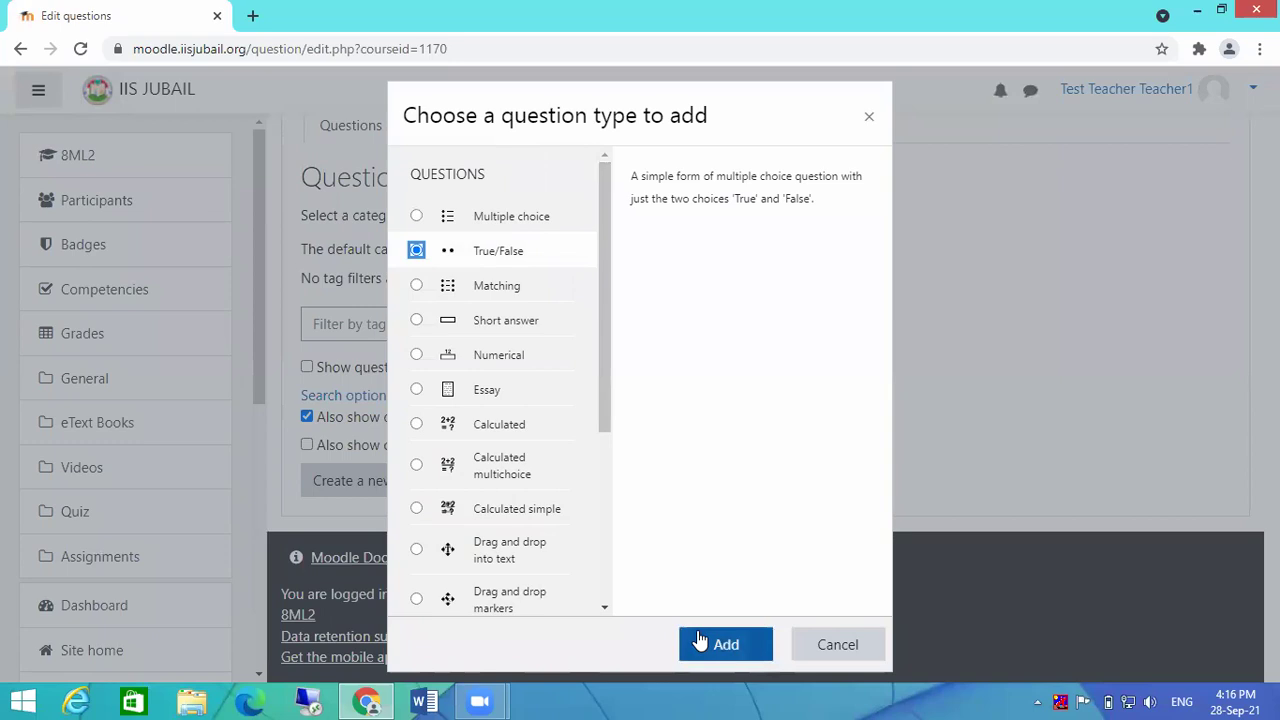
left_click(490, 222)
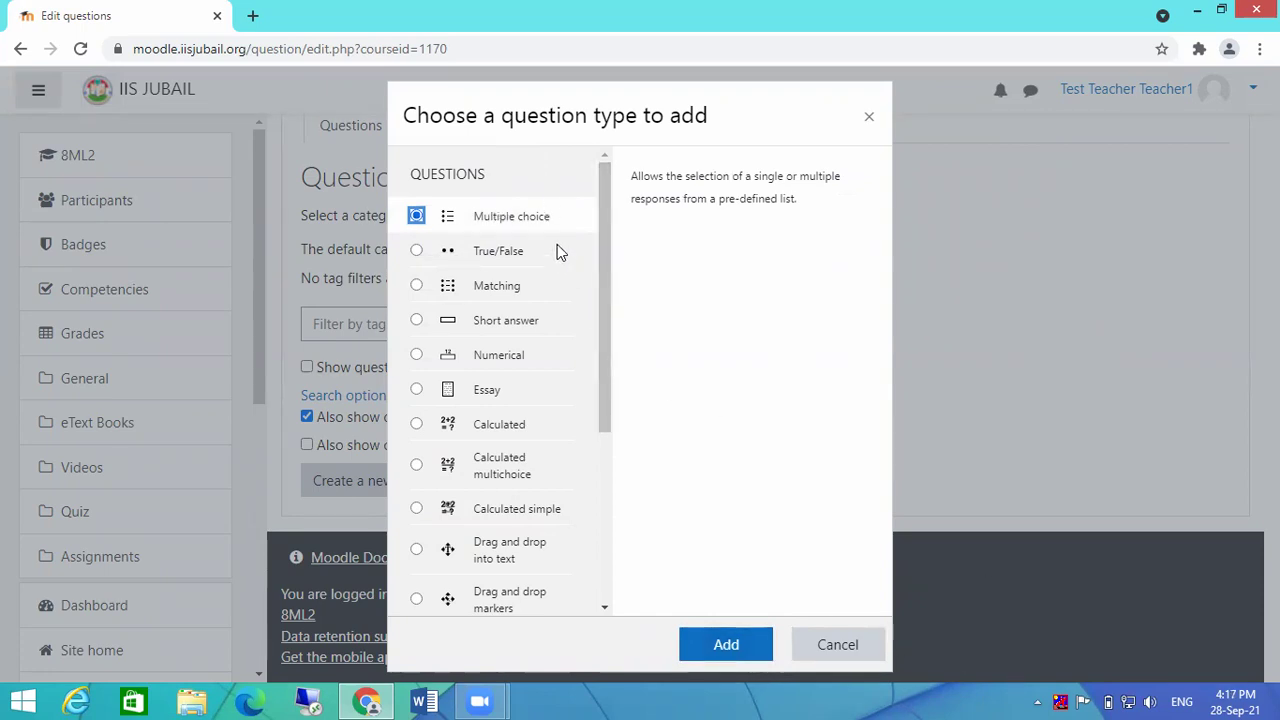
left_click(727, 647)
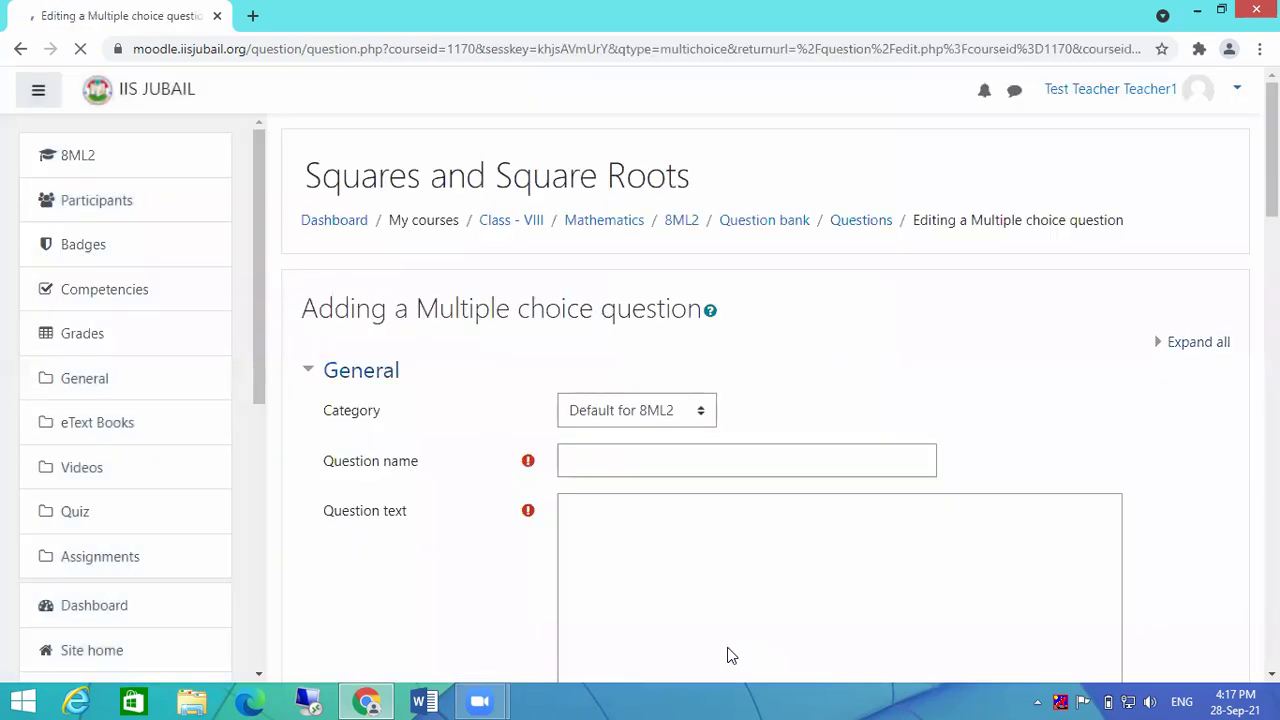
Step: Name the question 'Question 1' and enter the question text 'Moodle is LMS/CMS'
scroll(845, 468, "down", 1)
scroll(846, 470, "down", 2)
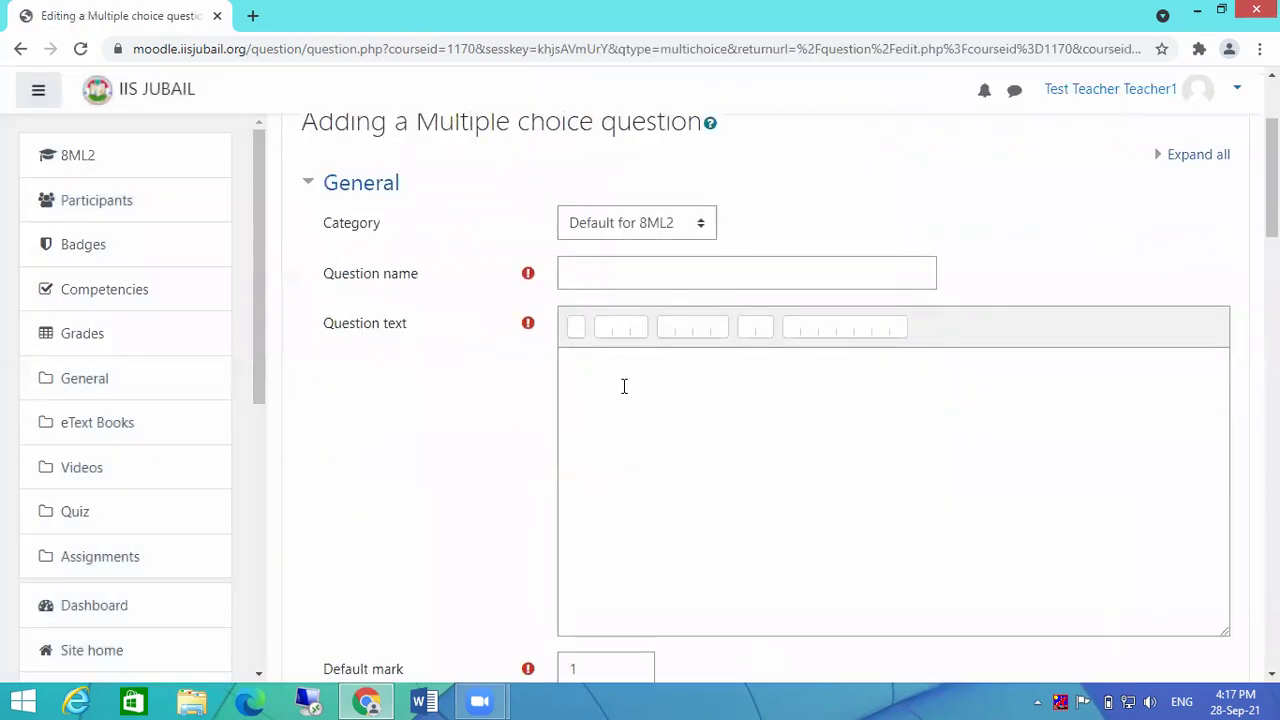
left_click(631, 280)
type("Q")
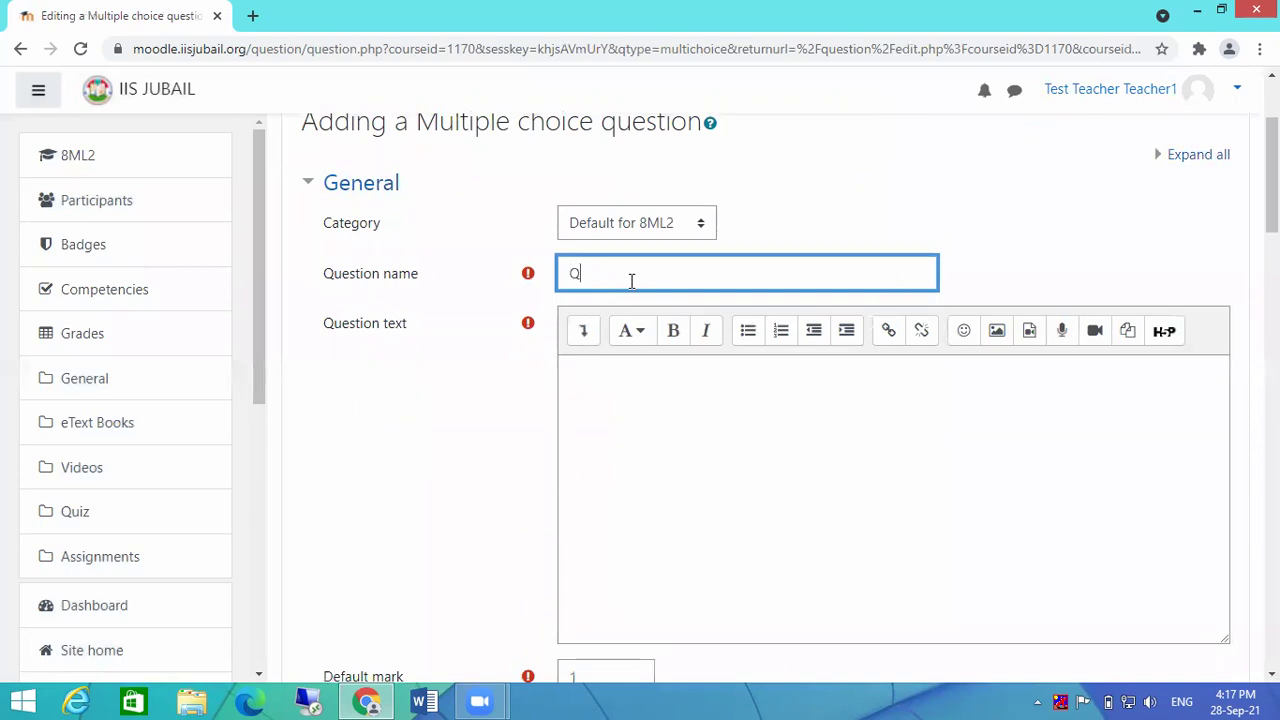
type("uestion 1")
left_click(701, 396)
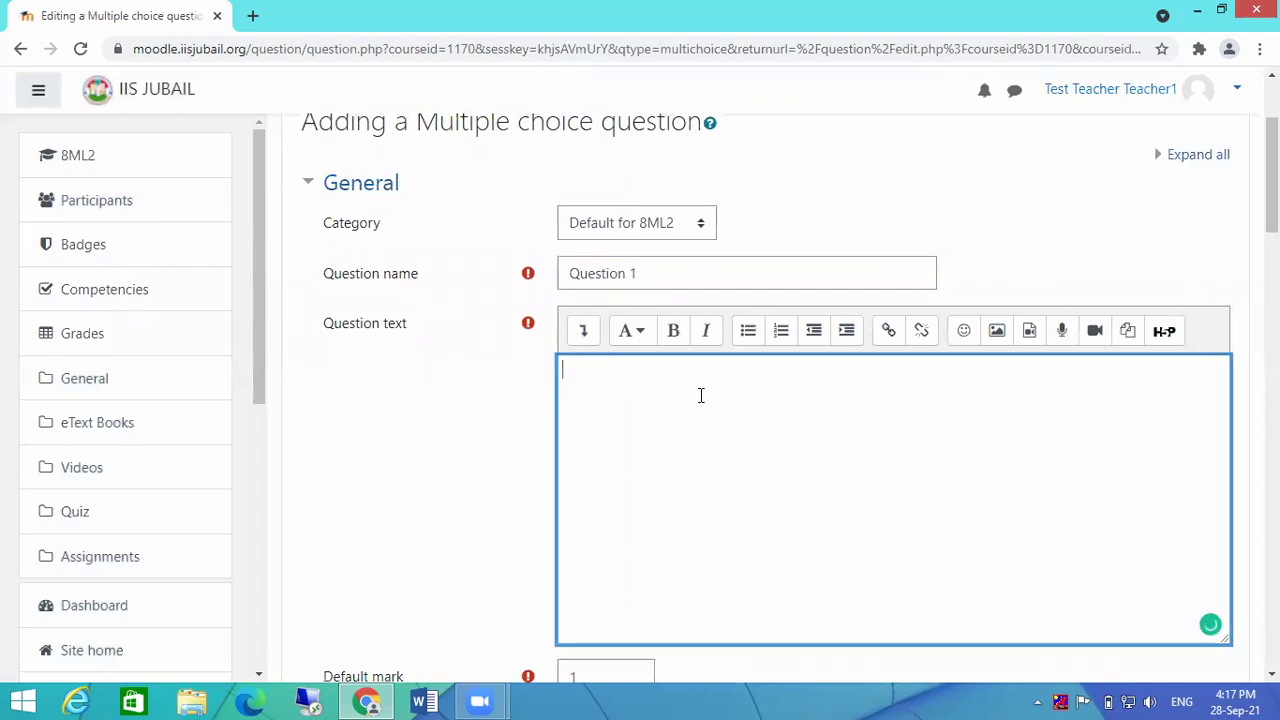
type("Moodle is")
type("LMS")
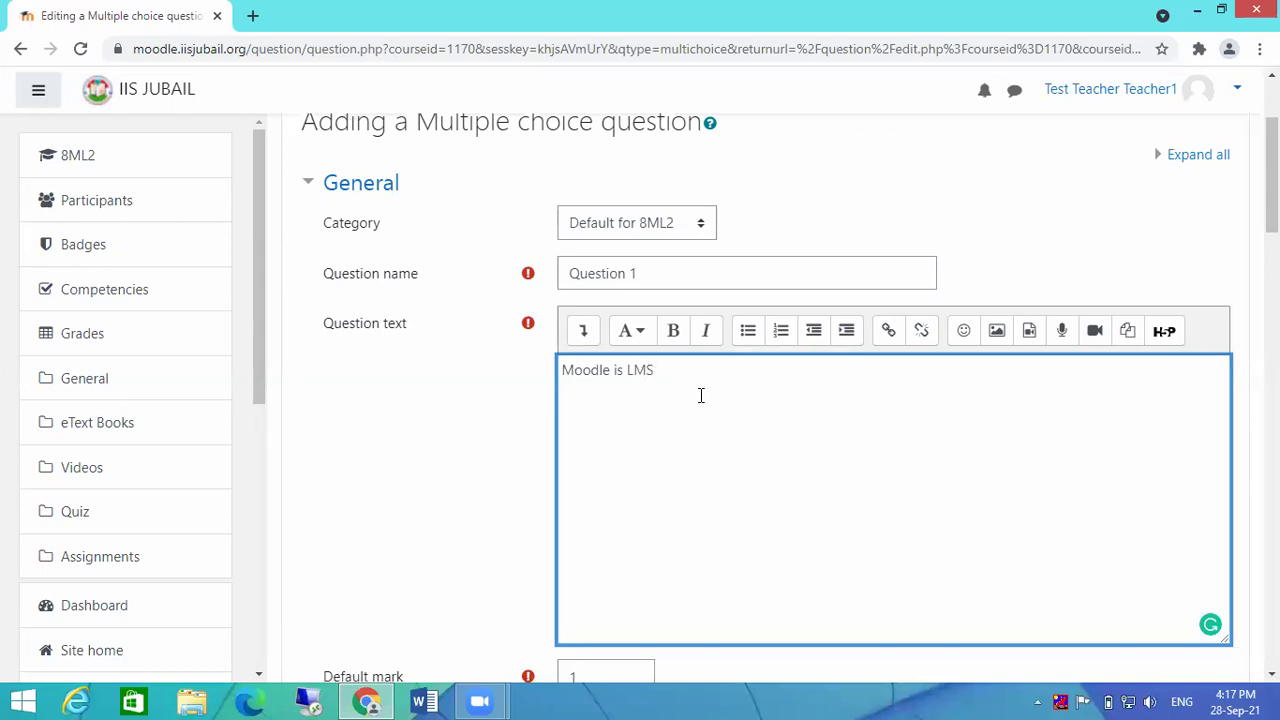
type("/CMS")
Step: Check that the question's default mark is 1
scroll(700, 394, "up", 1)
scroll(830, 414, "down", 2)
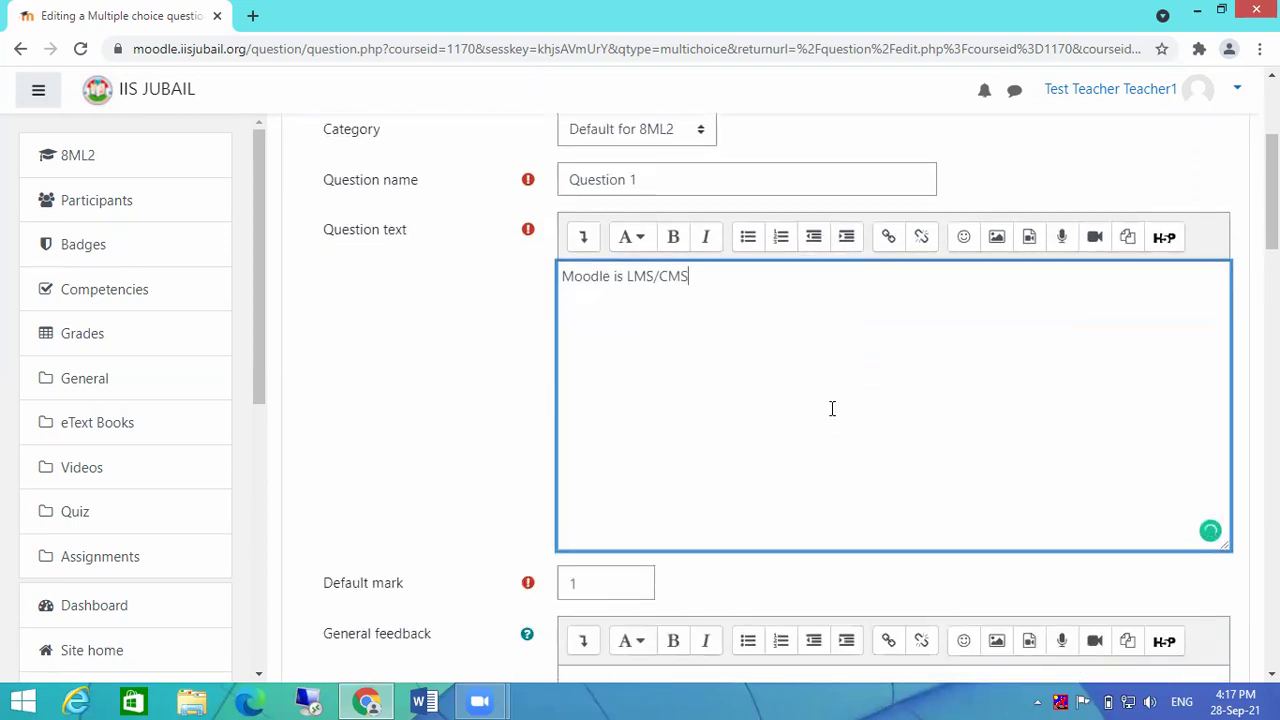
scroll(1029, 431, "down", 1)
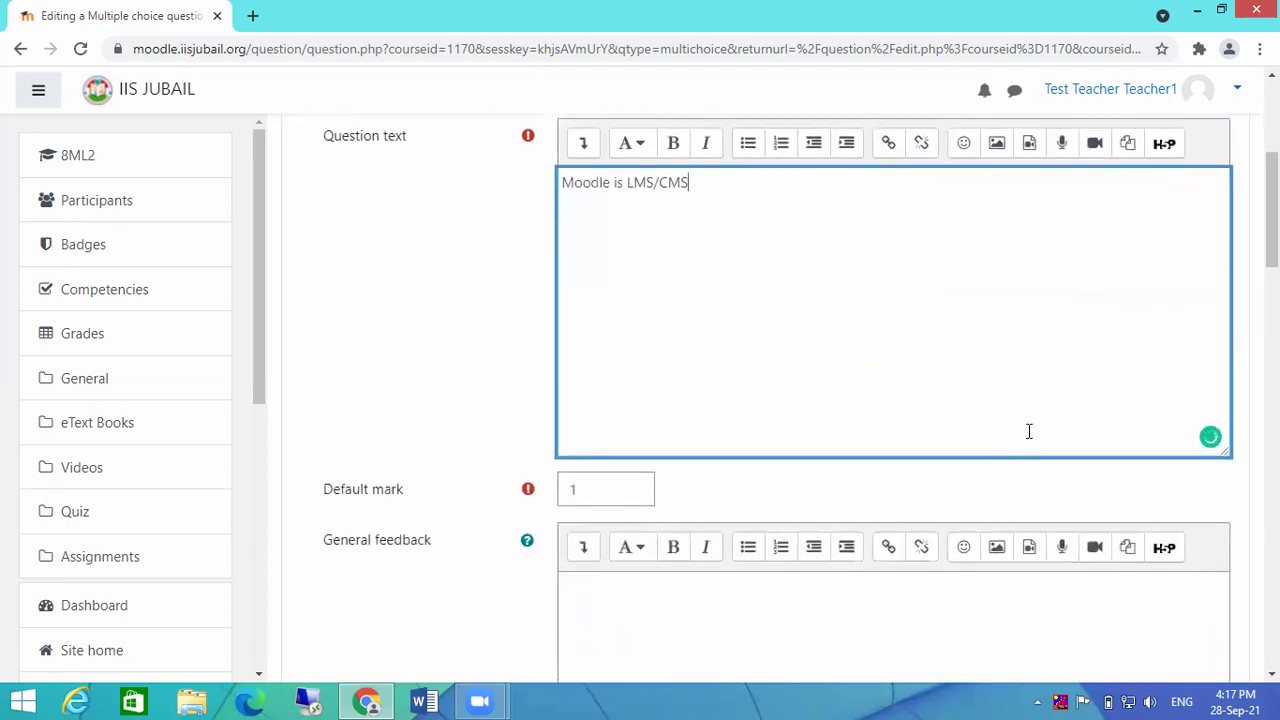
scroll(813, 303, "down", 1)
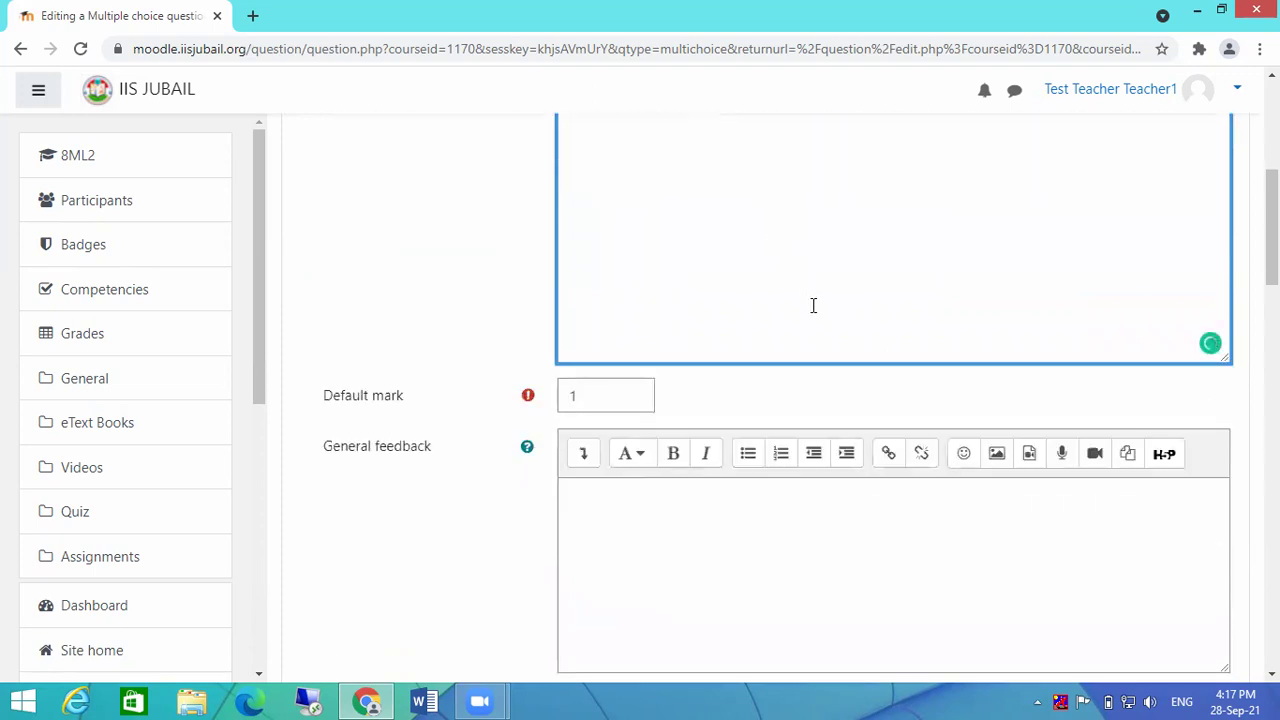
scroll(810, 308, "up", 1)
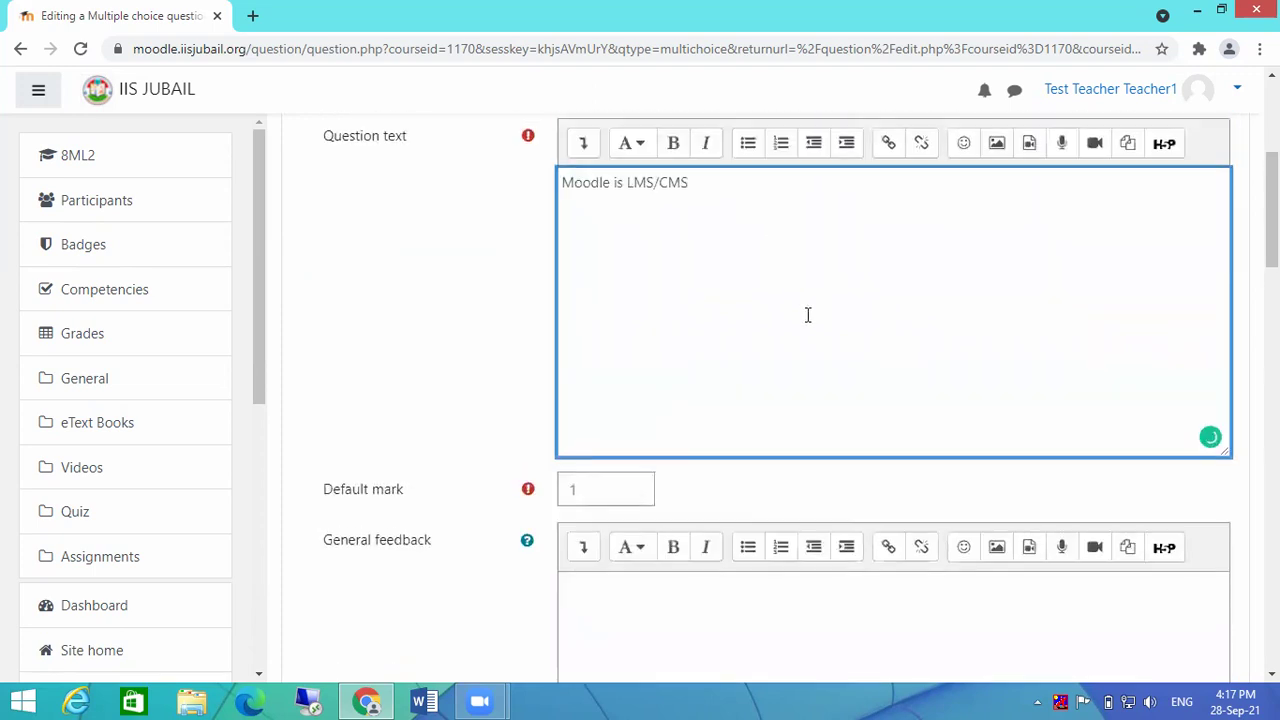
left_click(618, 491)
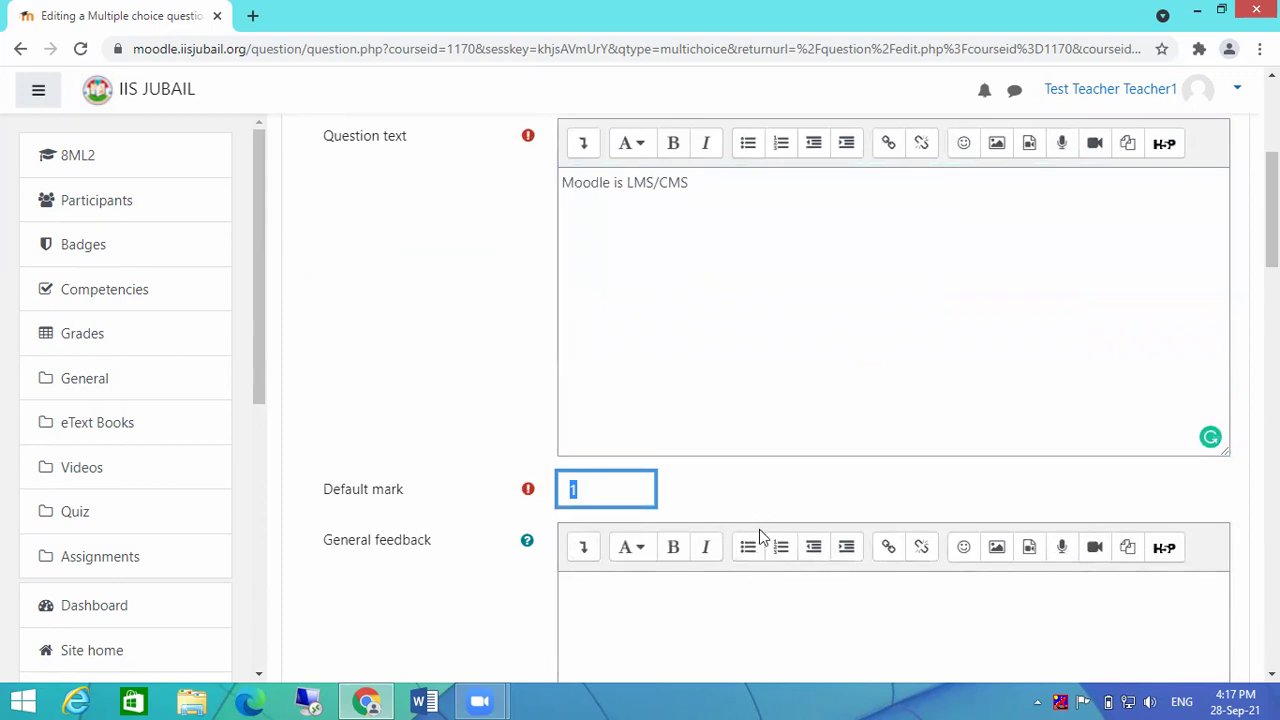
scroll(808, 415, "down", 1)
scroll(886, 357, "up", 3)
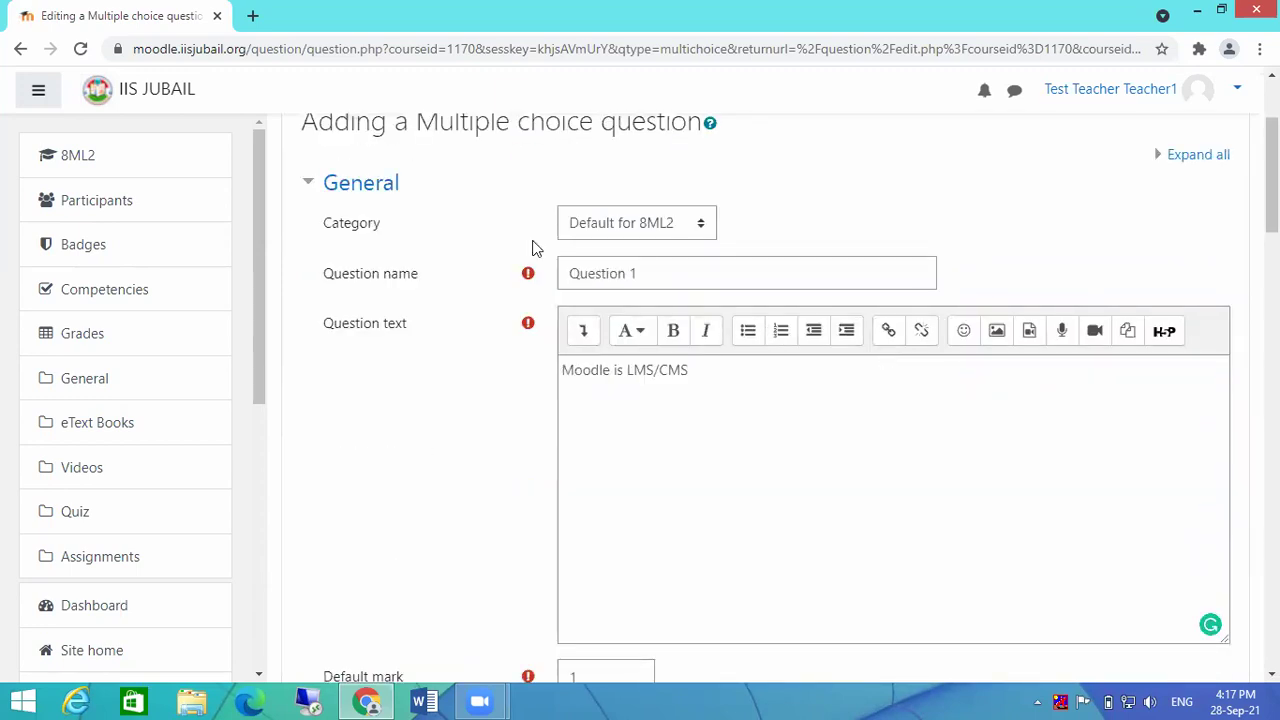
mouse_move(534, 283)
scroll(528, 337, "down", 2)
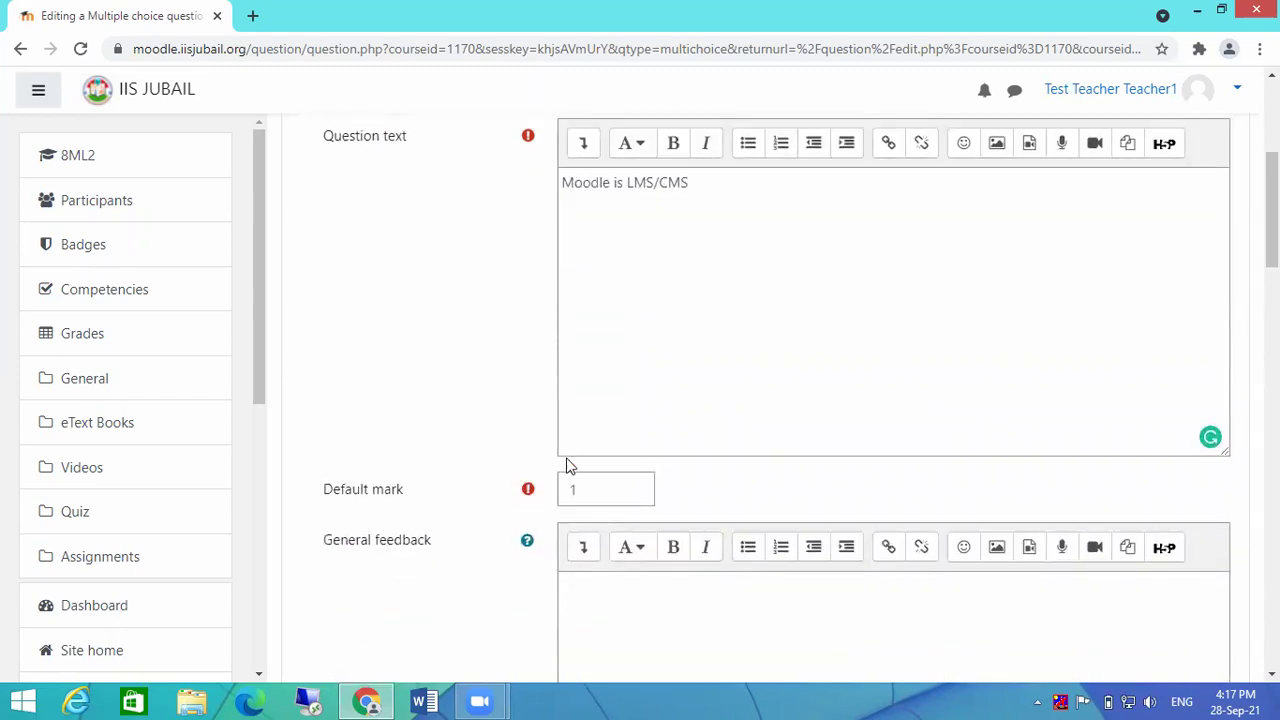
scroll(637, 437, "down", 1)
Step: Keep the question set to one answer only
left_click(734, 522)
scroll(792, 502, "down", 2)
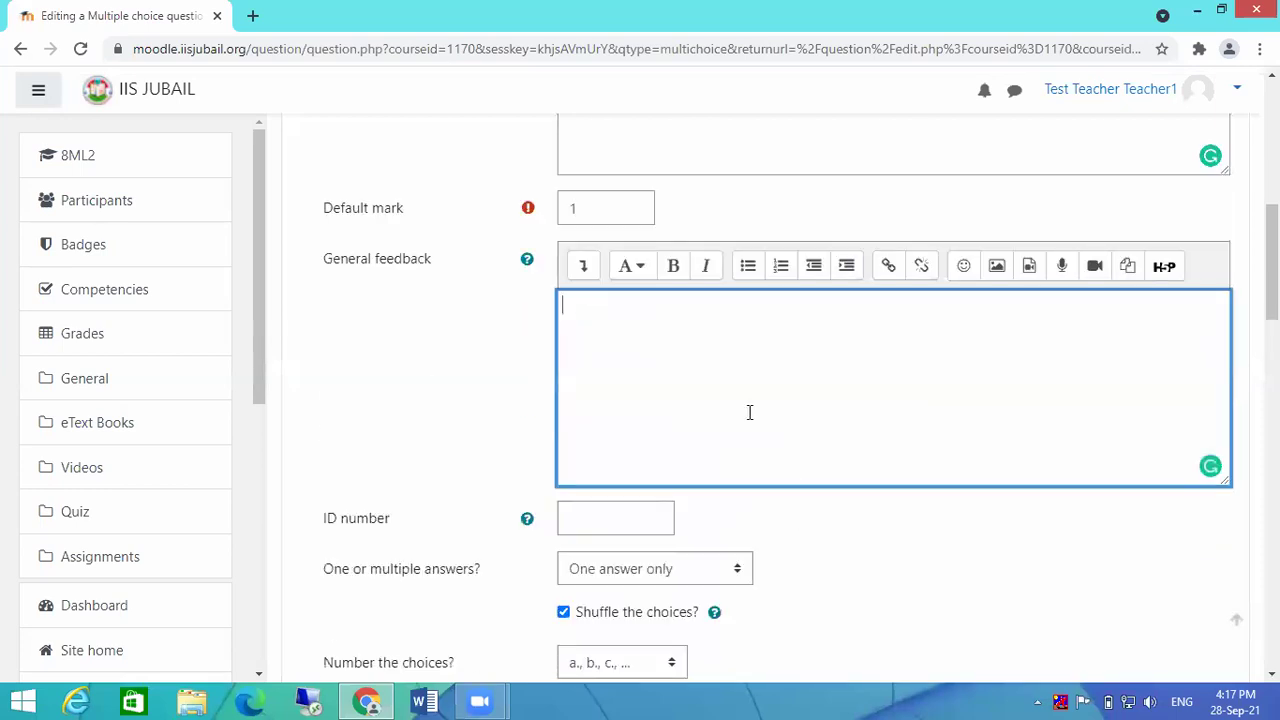
scroll(786, 335, "down", 2)
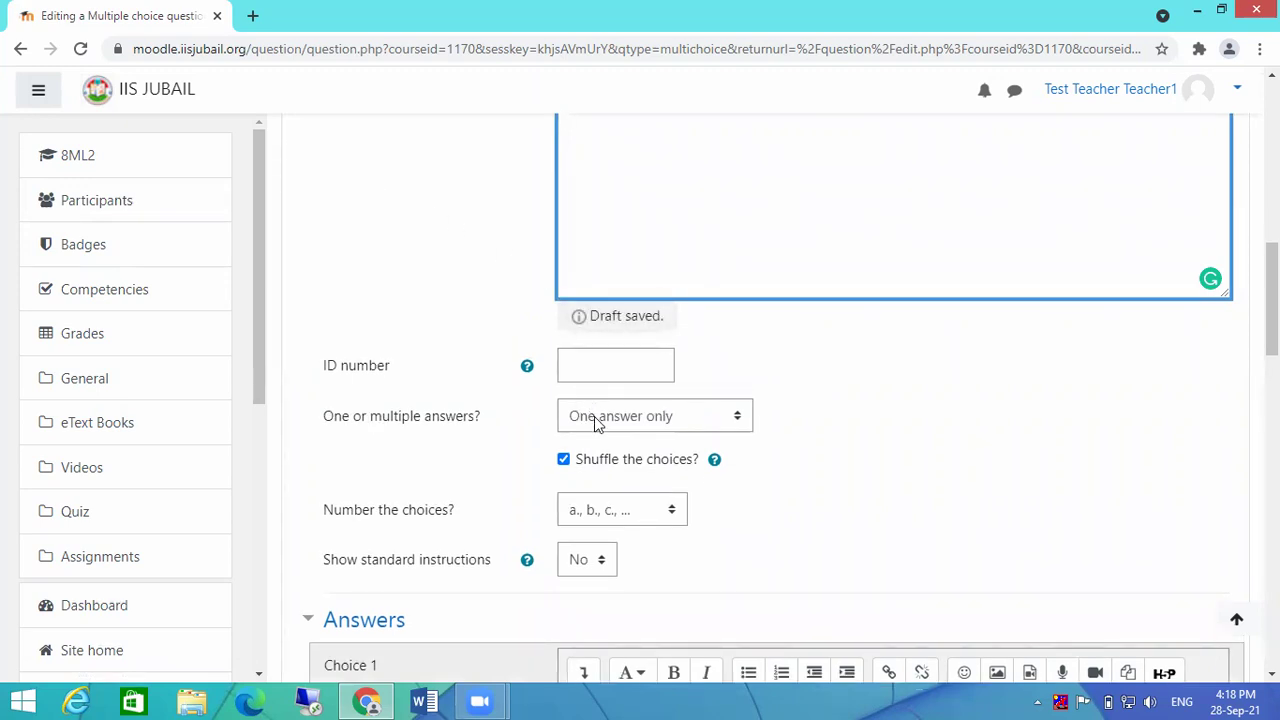
left_click(594, 416)
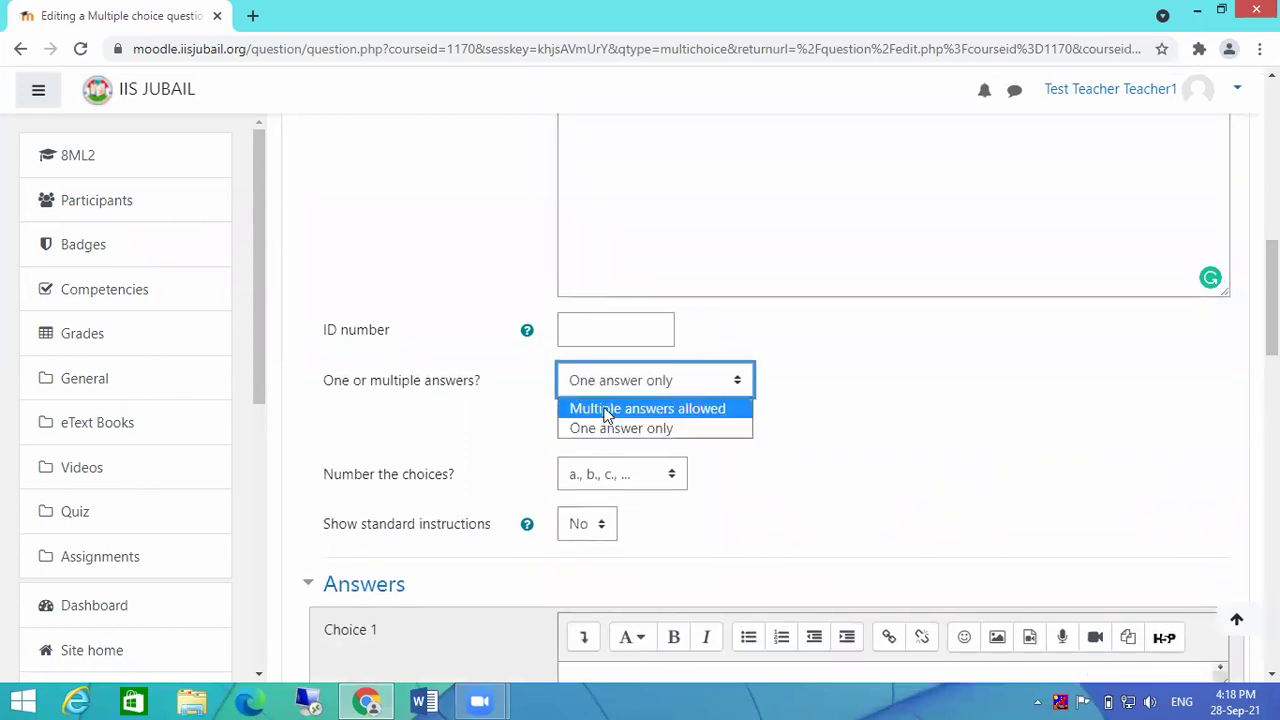
left_click(606, 409)
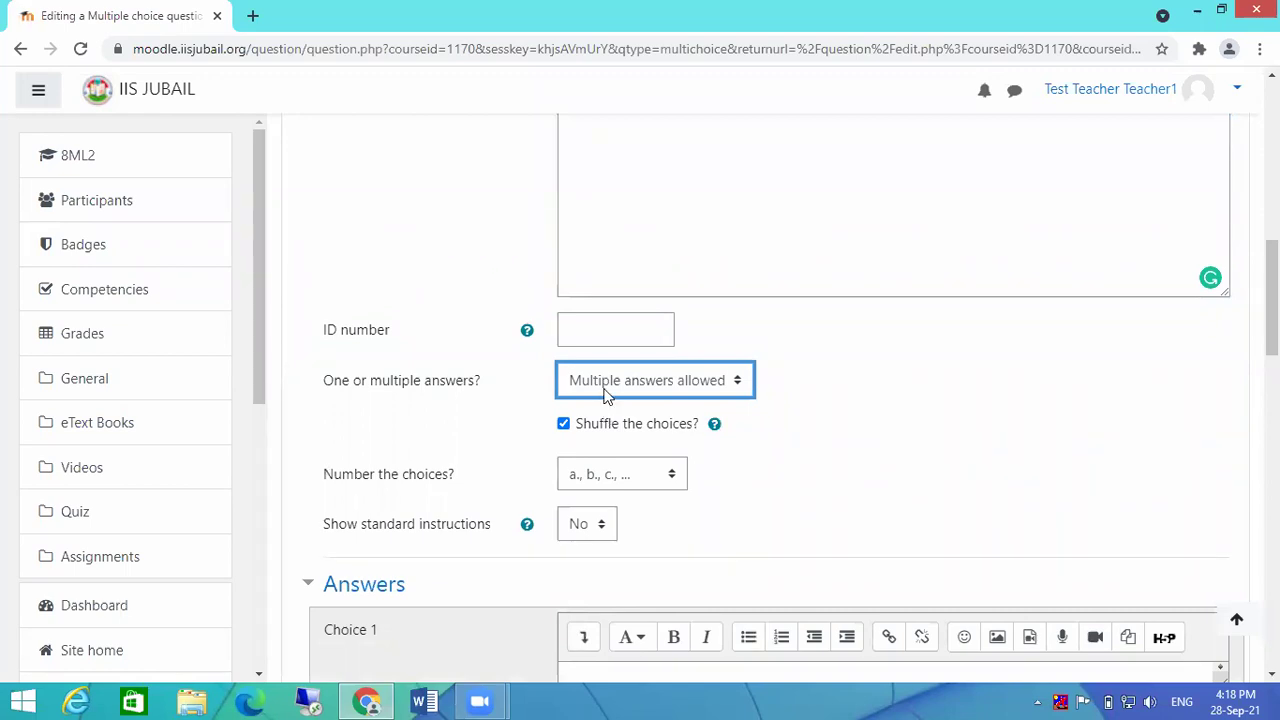
left_click(607, 384)
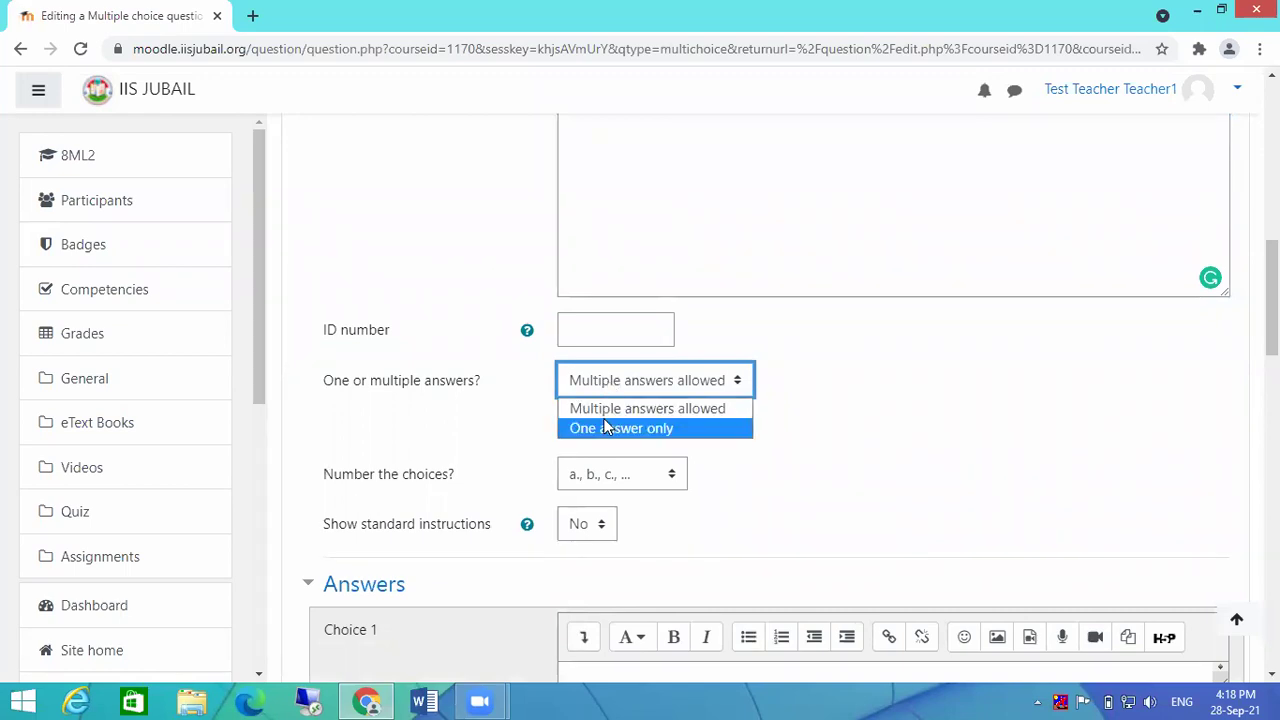
left_click(606, 427)
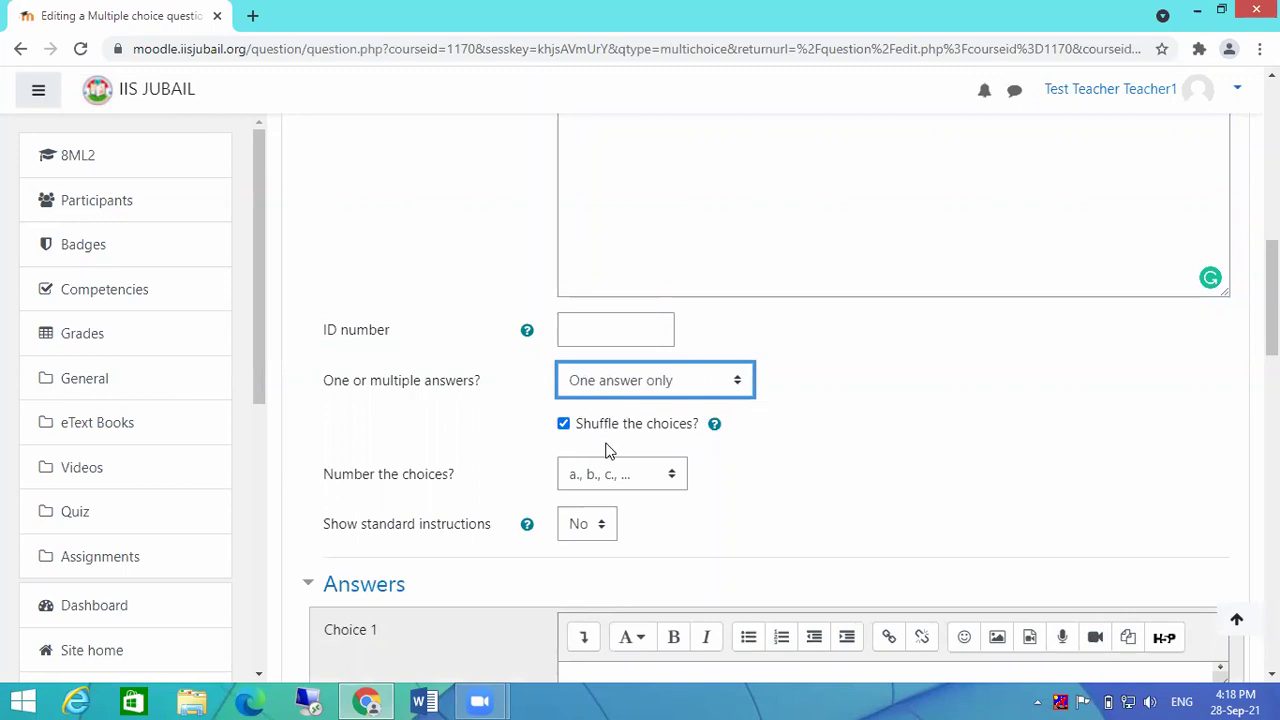
Step: Keep the choices shuffled and number them A., B., C., ..
scroll(837, 449, "down", 1)
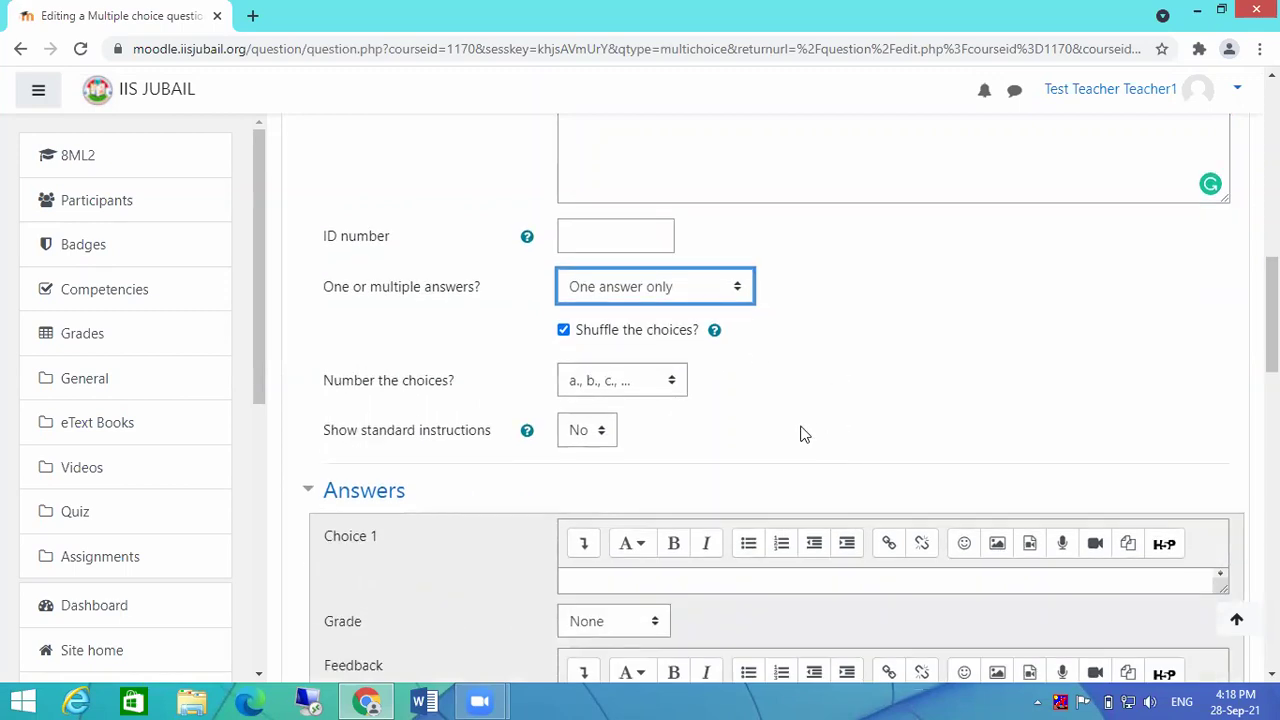
left_click(564, 330)
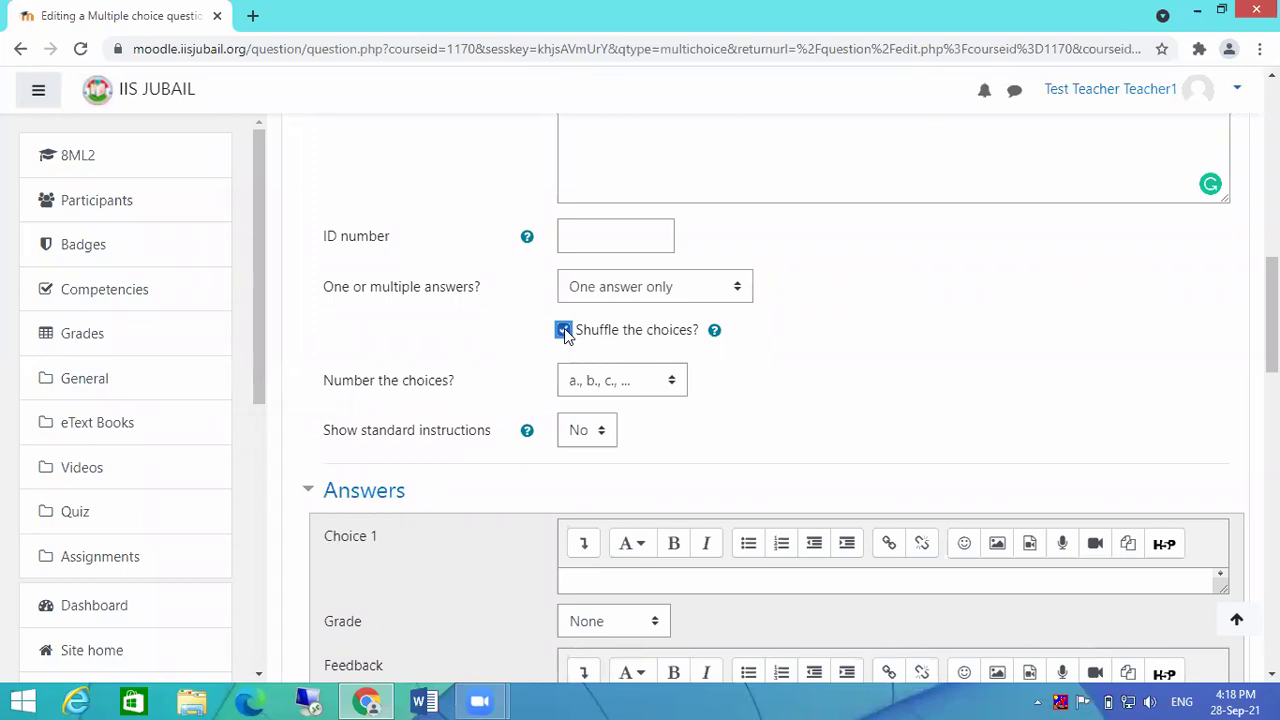
left_click(564, 330)
left_click(620, 388)
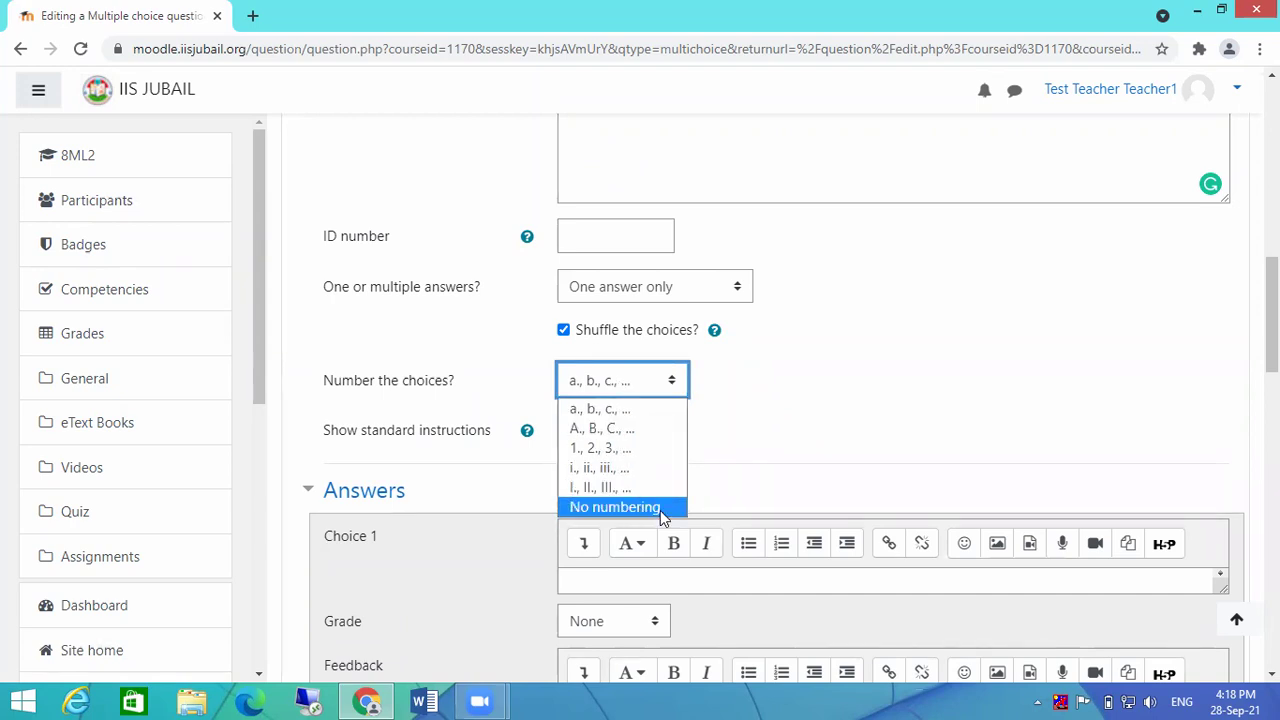
left_click(651, 428)
Step: Set Show standard instructions to Yes
scroll(780, 415, "down", 1)
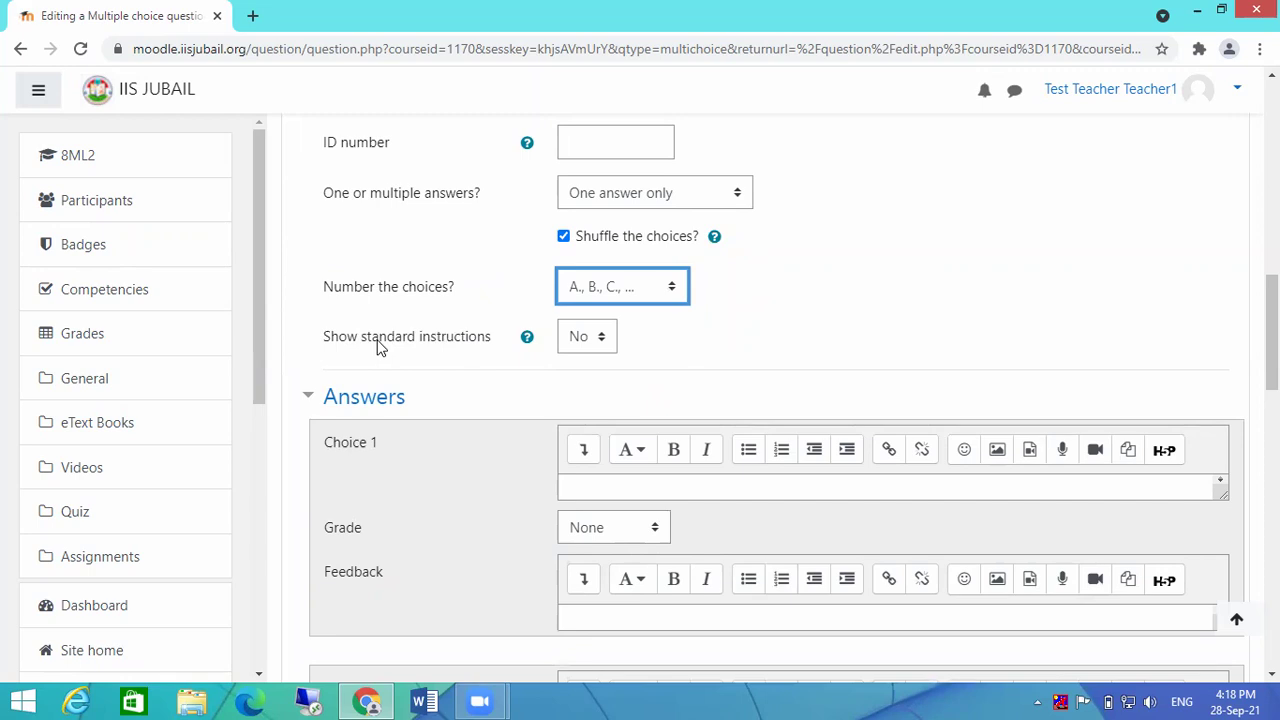
left_click(579, 338)
left_click(587, 388)
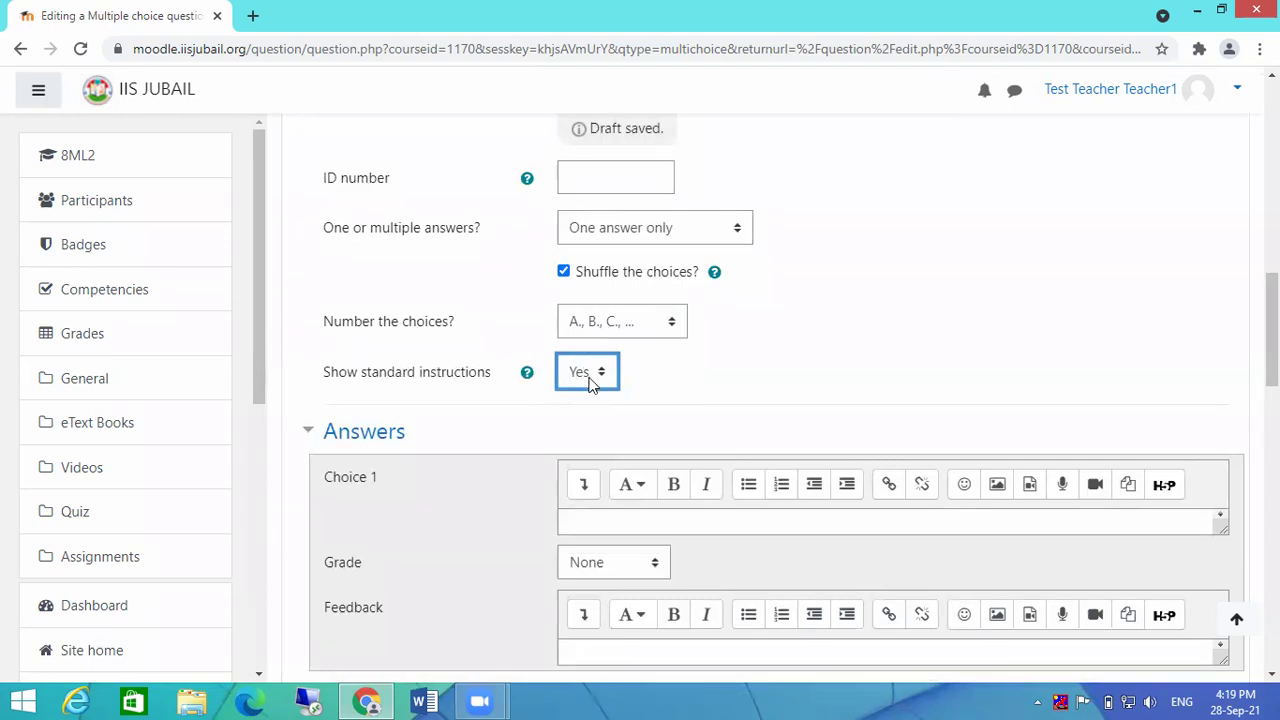
scroll(612, 400, "down", 1)
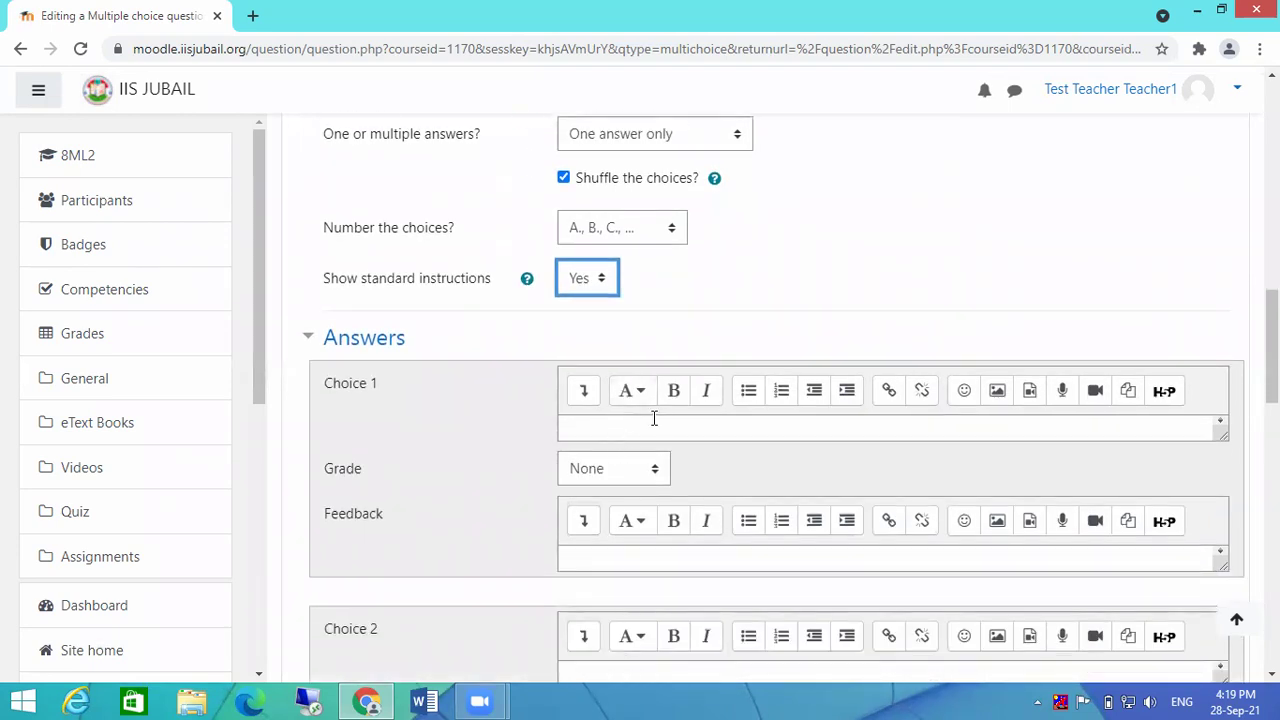
scroll(905, 359, "down", 1)
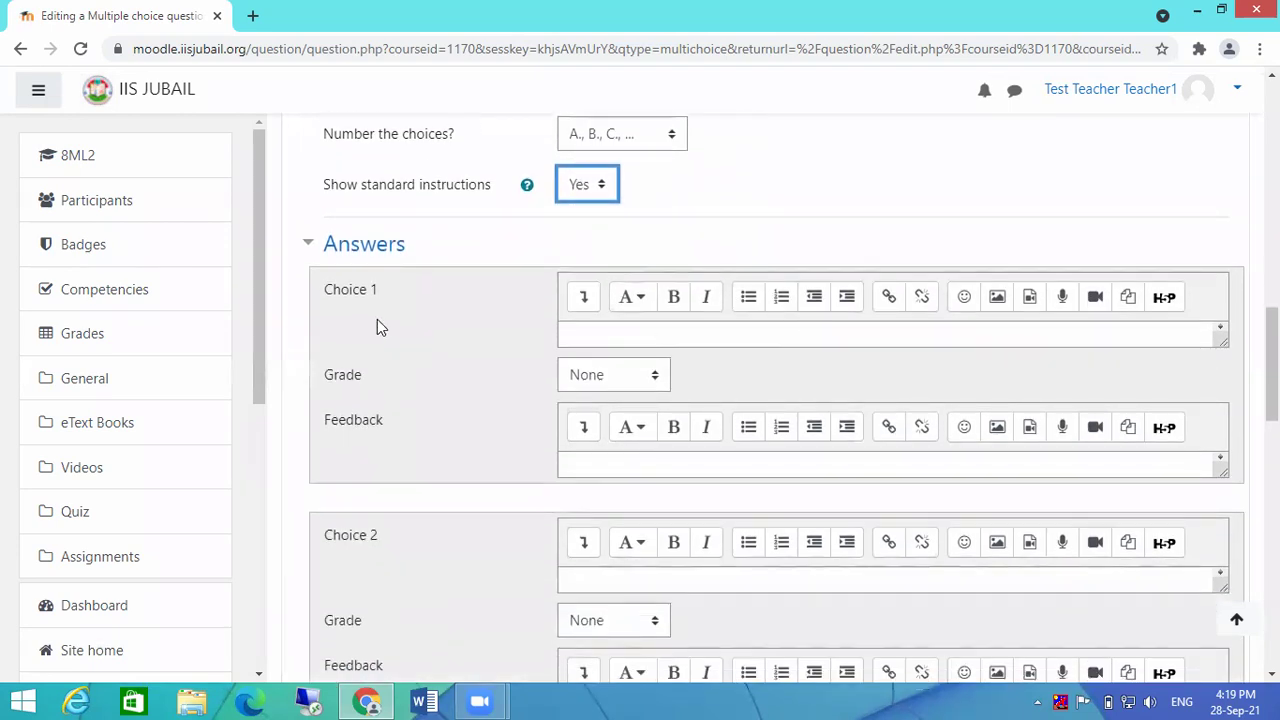
scroll(660, 520, "down", 4)
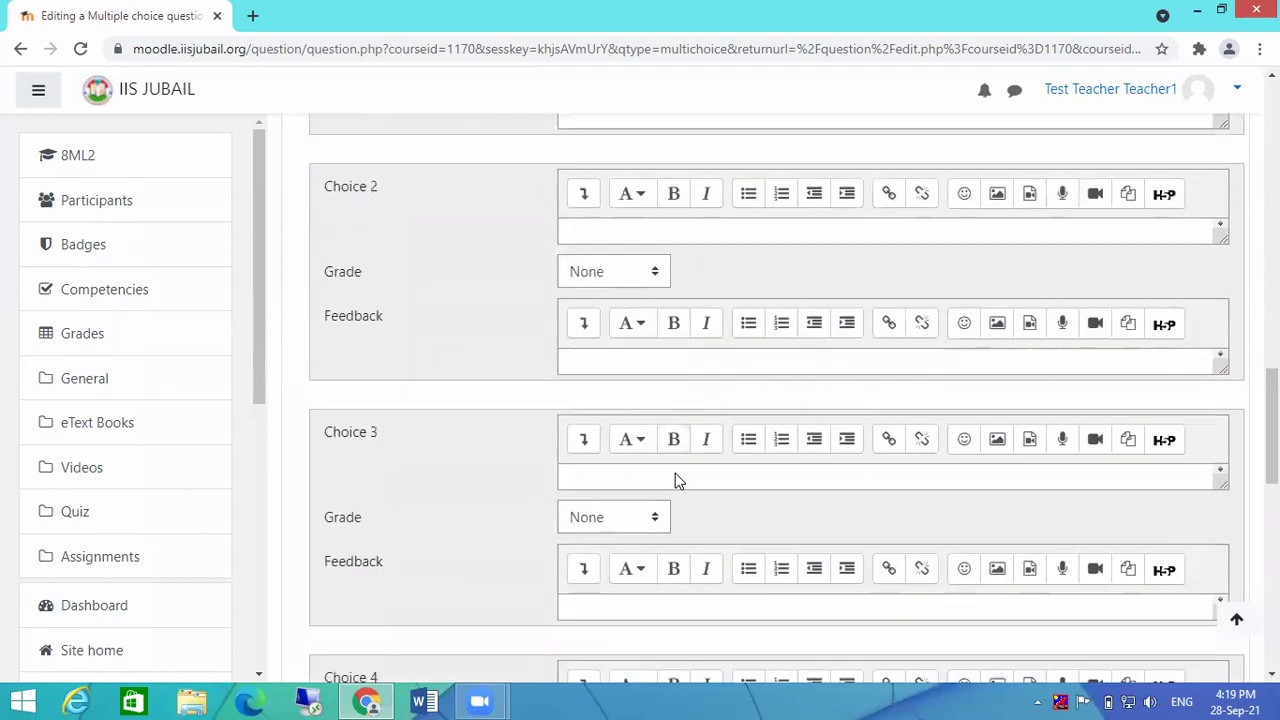
scroll(800, 493, "down", 2)
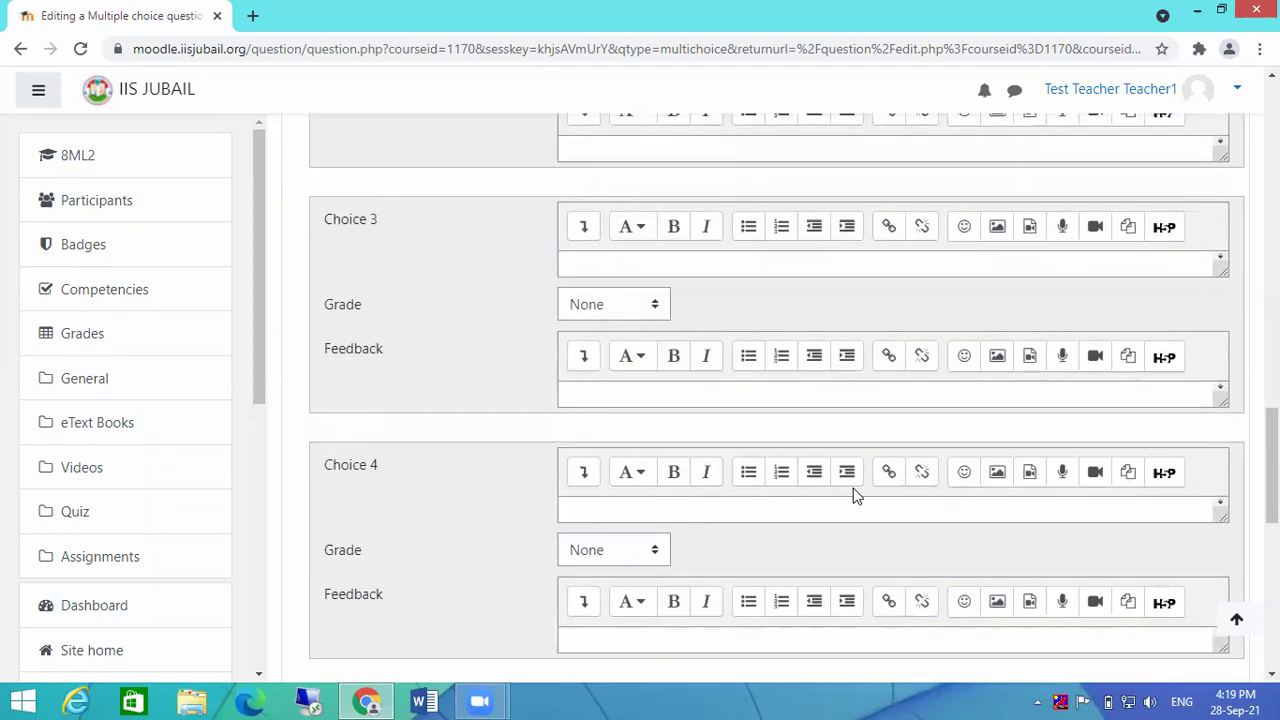
scroll(830, 470, "up", 4)
scroll(680, 386, "up", 4)
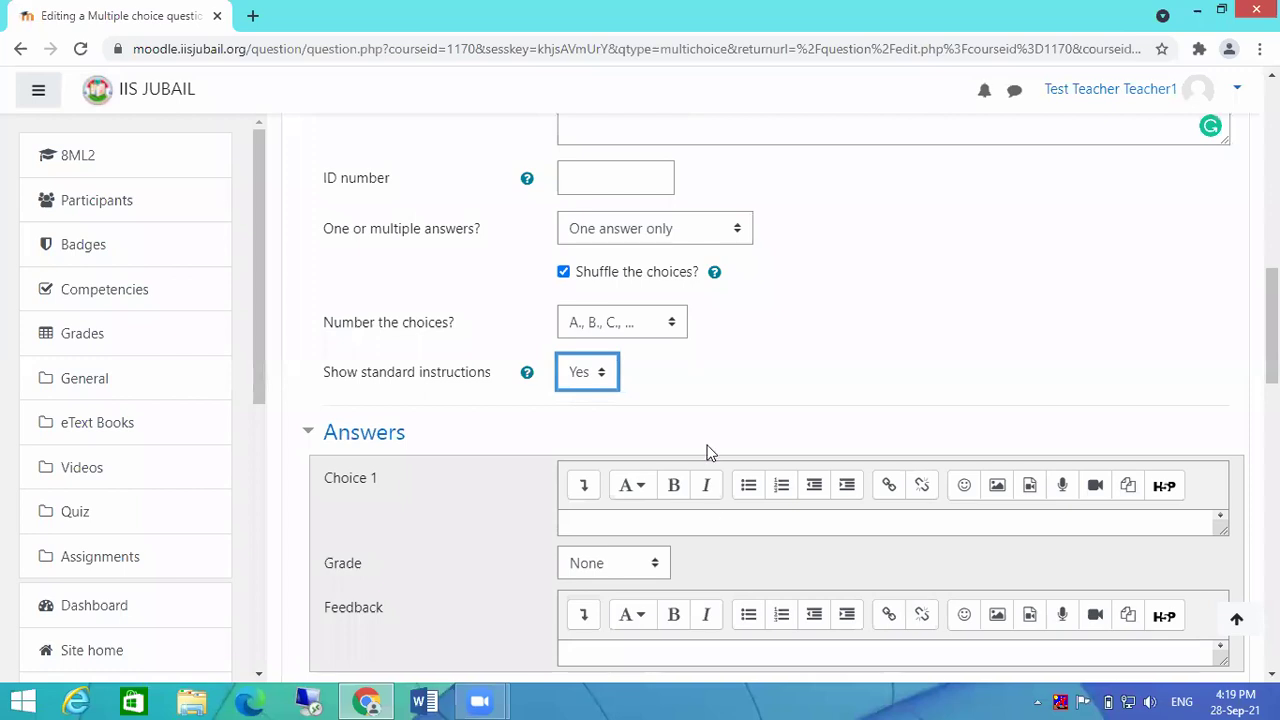
Step: Enter 'LMS' as Choice 1 and give it a 100% grade
left_click(680, 523)
type("LMS")
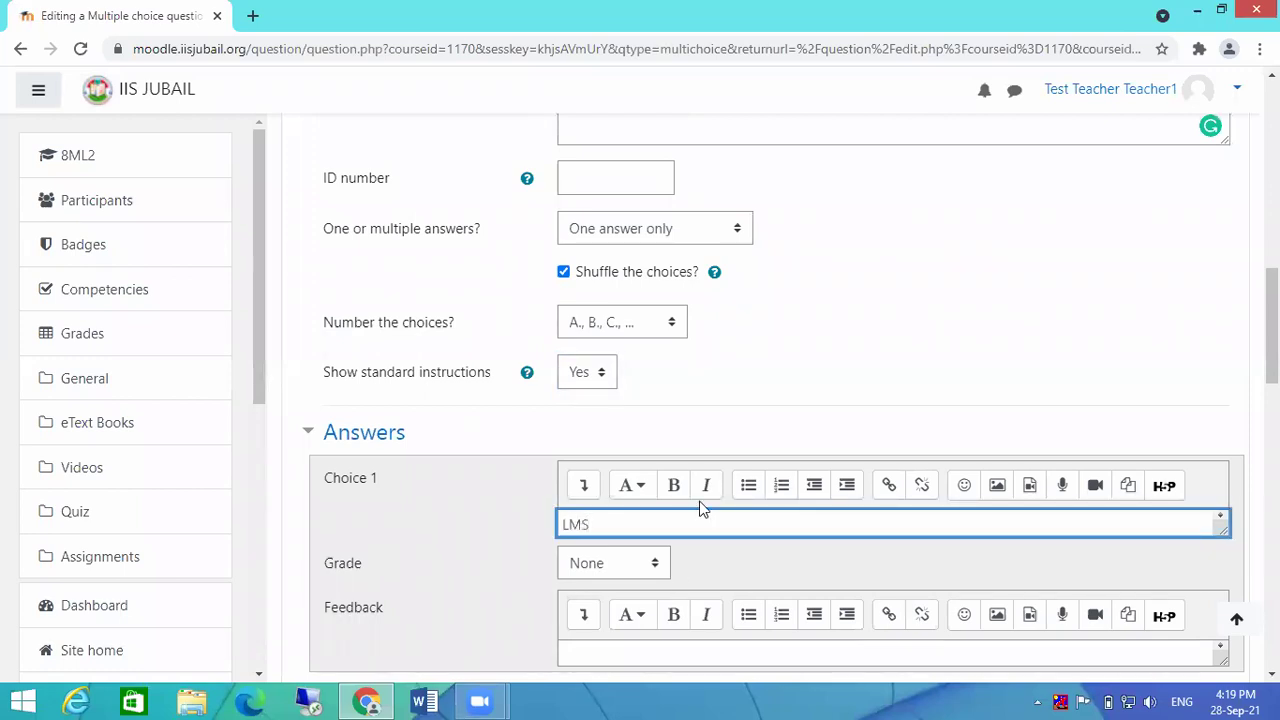
scroll(700, 503, "down", 2)
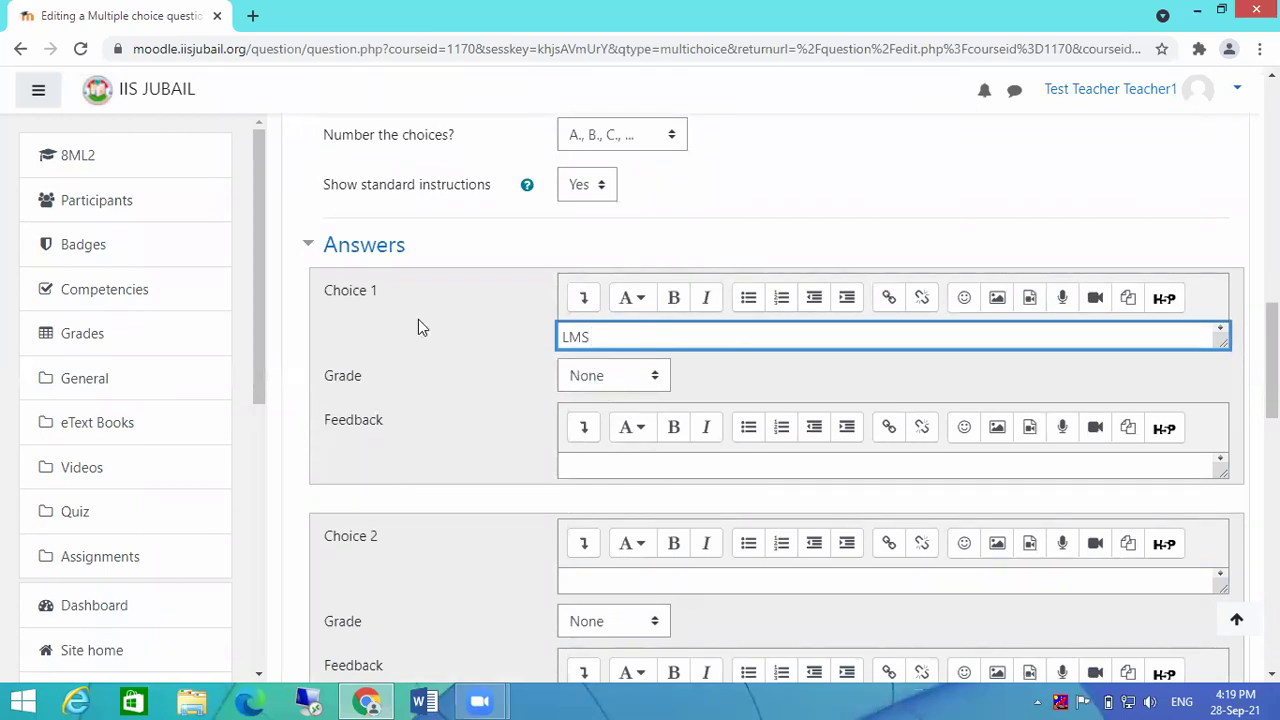
left_click(608, 377)
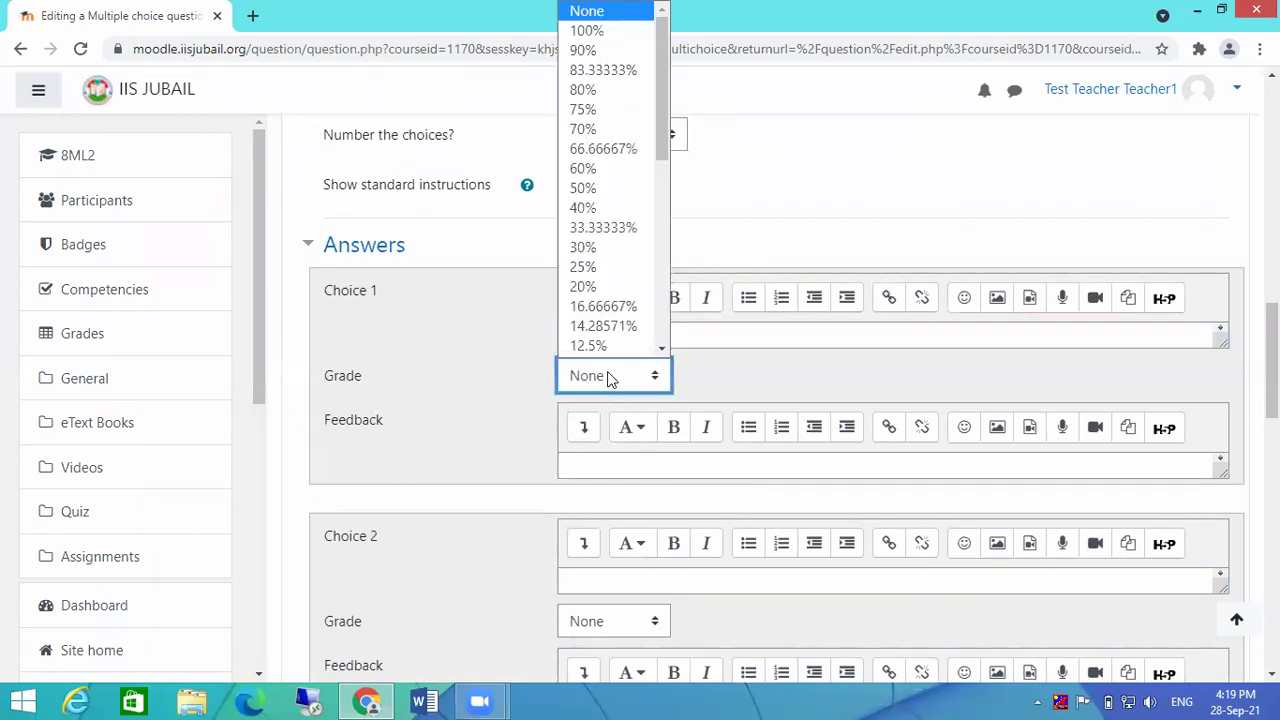
scroll(749, 346, "up", 1)
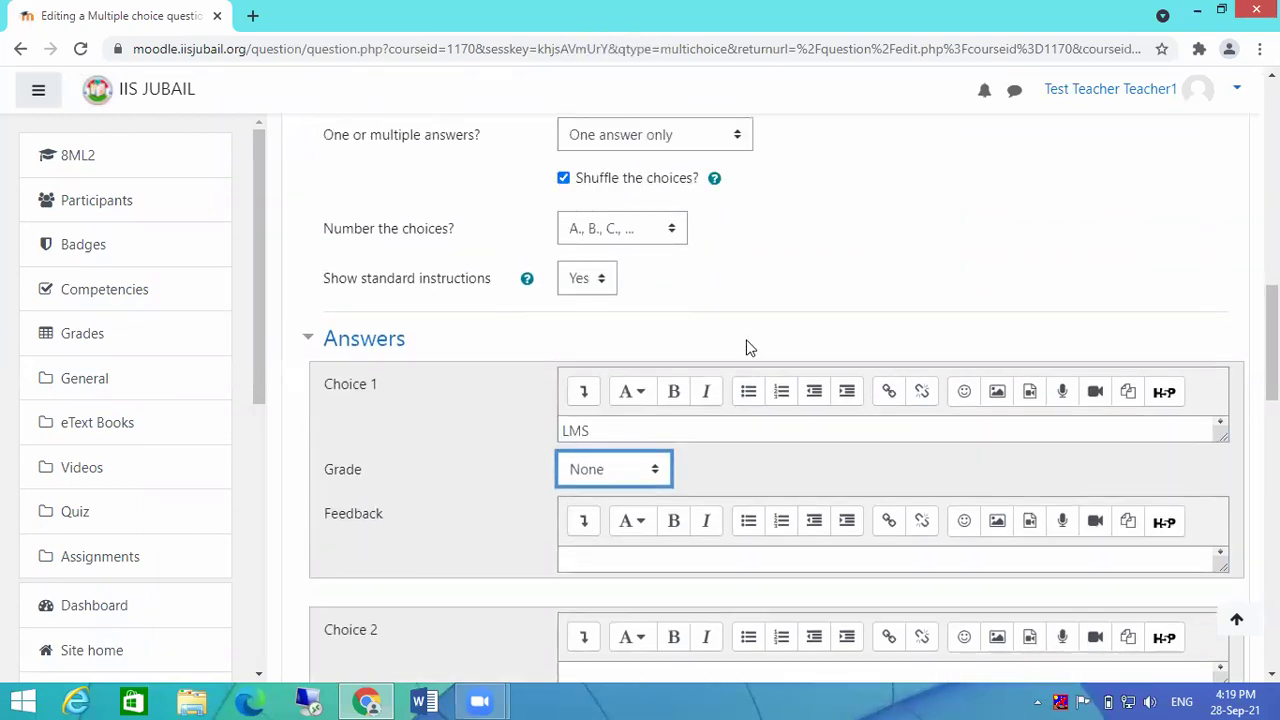
left_click(615, 470)
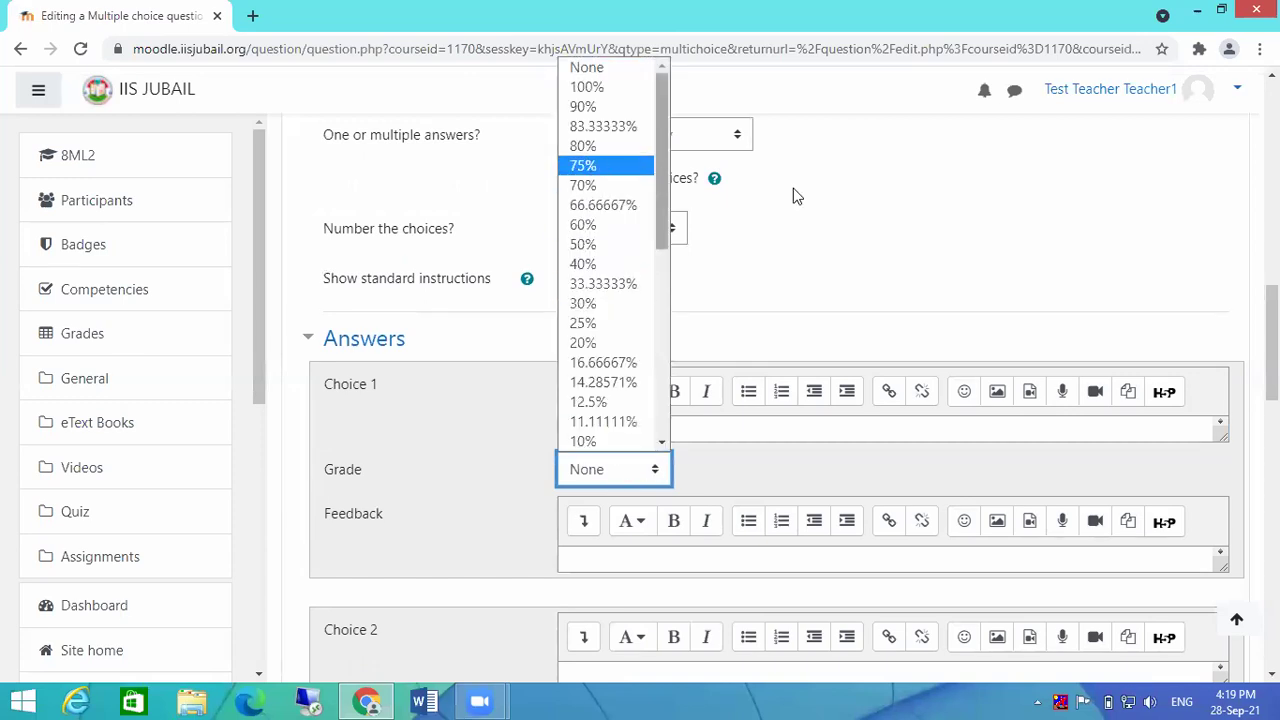
scroll(796, 215, "up", 2)
left_click(608, 658)
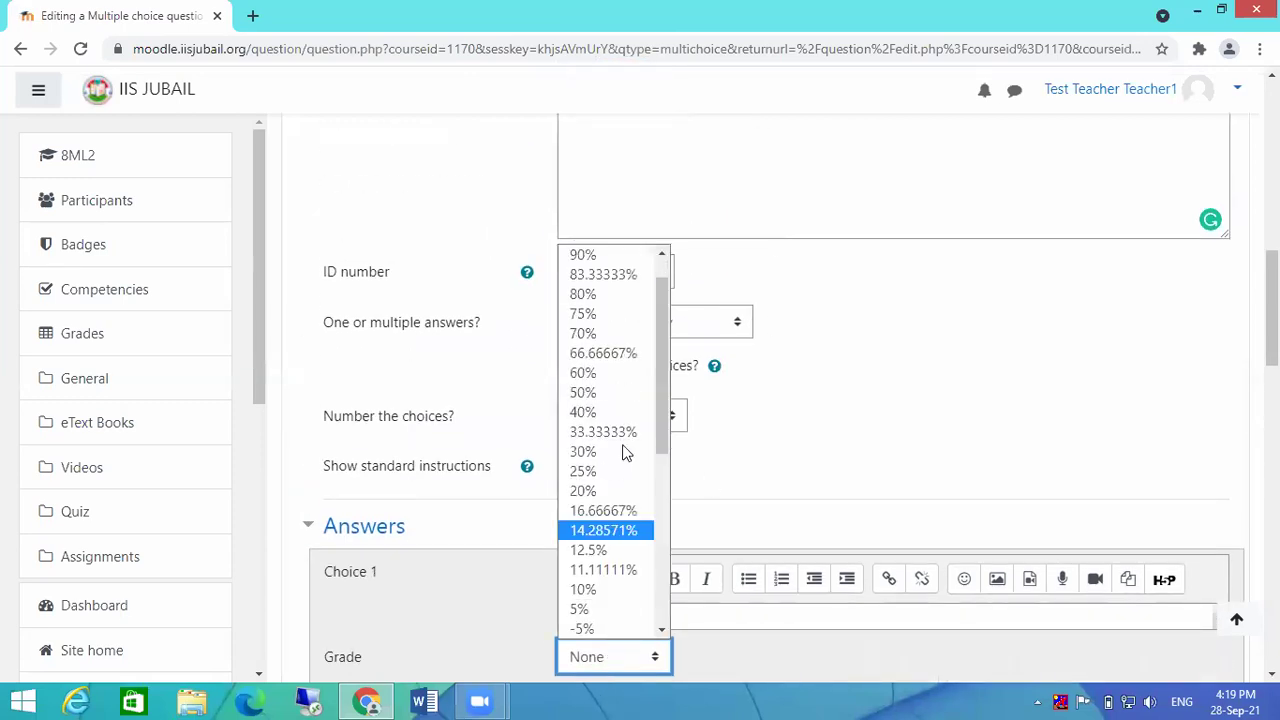
scroll(605, 313, "up", 1)
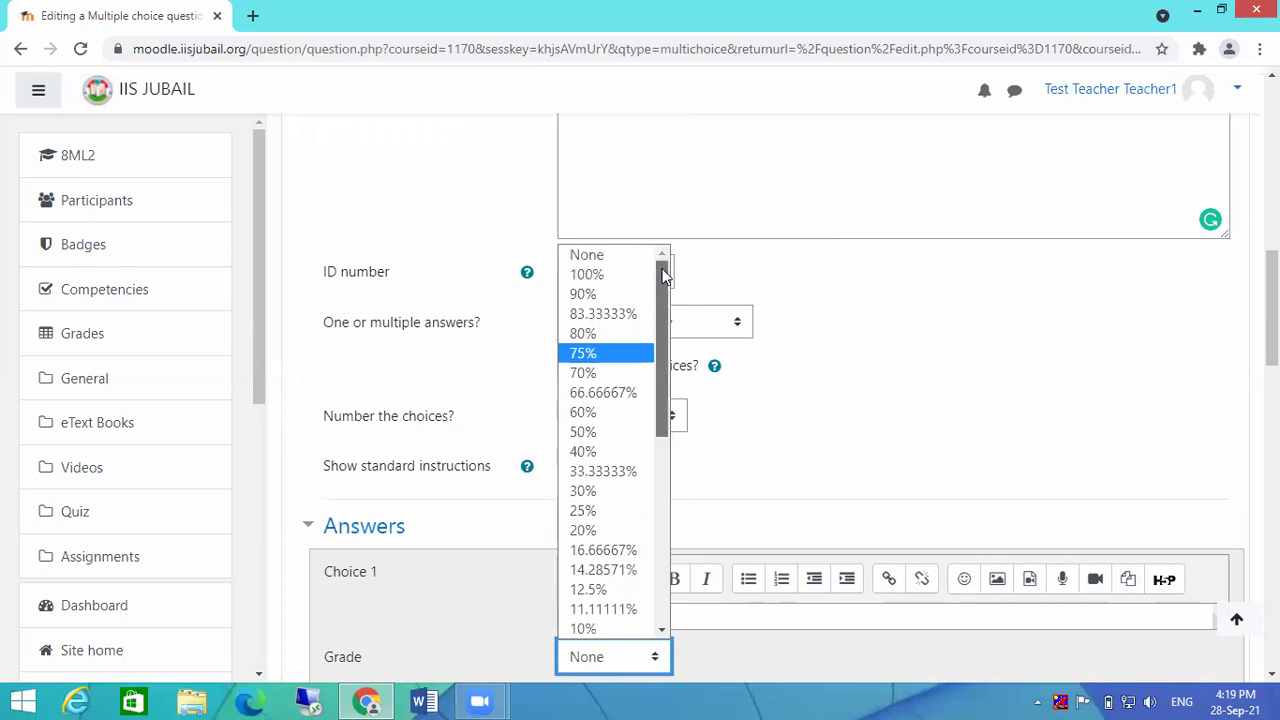
left_click(614, 278)
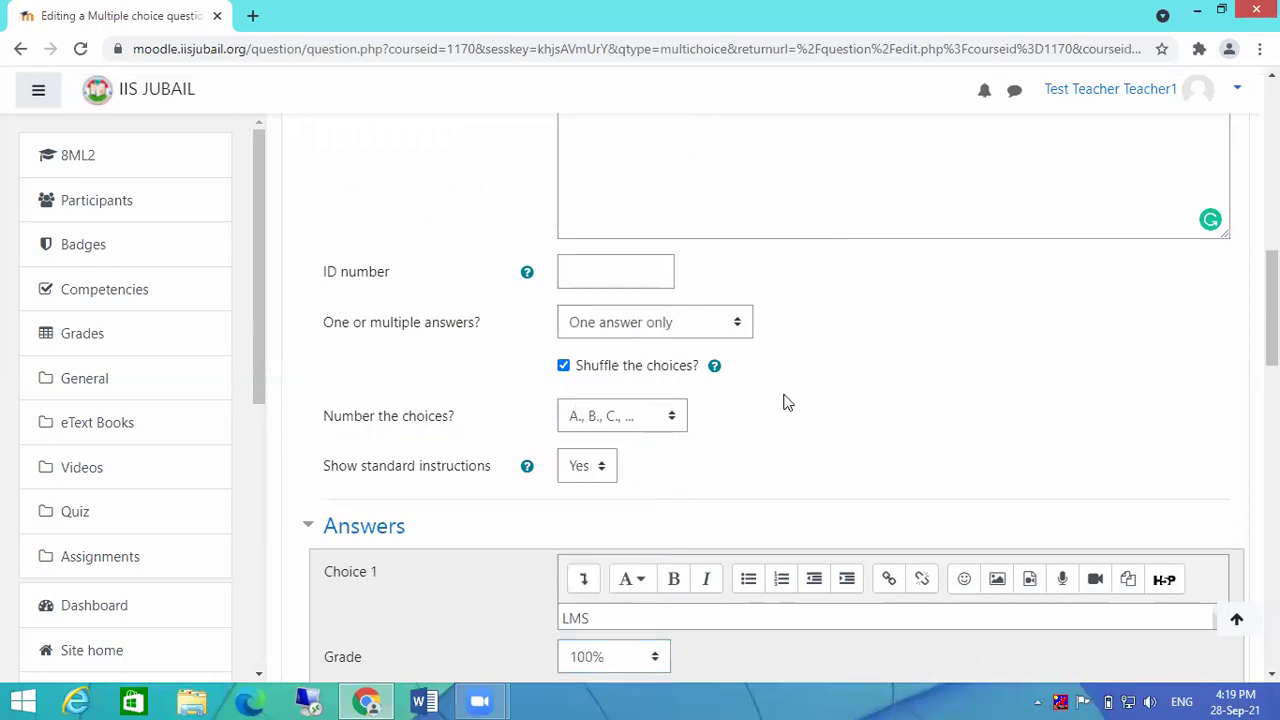
Step: Begin typing 'It' as the second answer choice
scroll(786, 400, "down", 2)
scroll(900, 412, "down", 2)
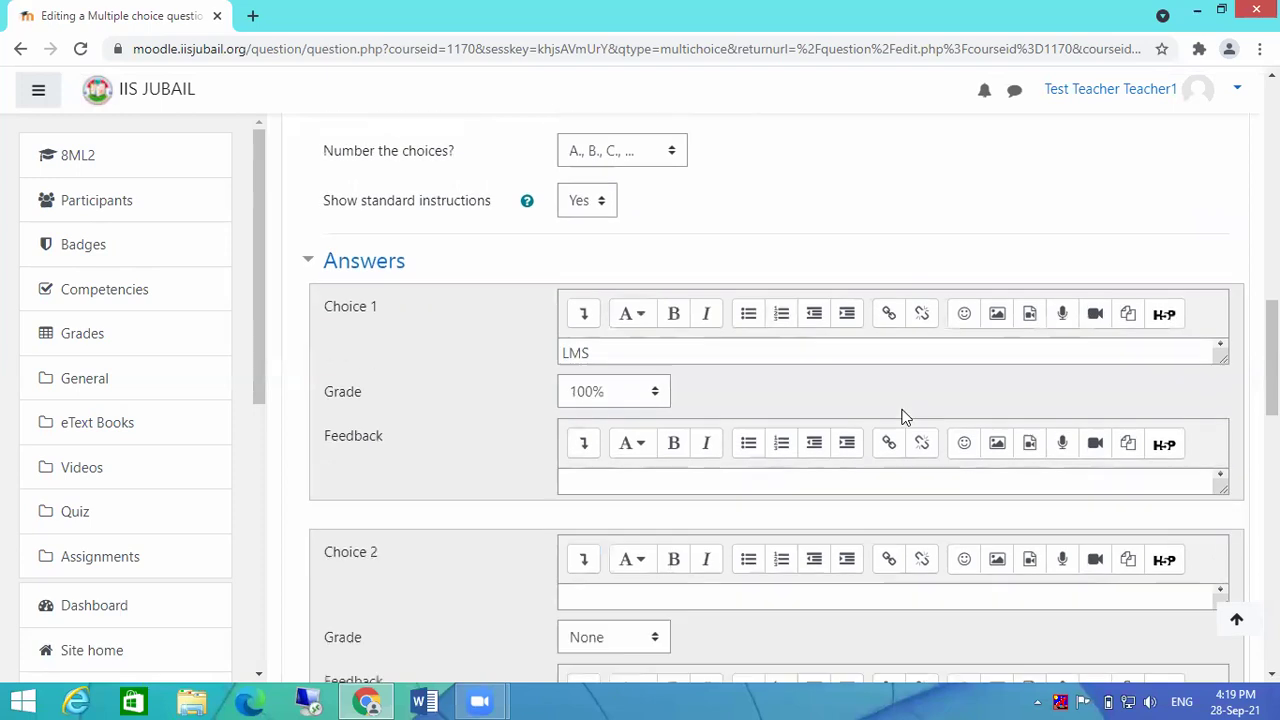
left_click(590, 489)
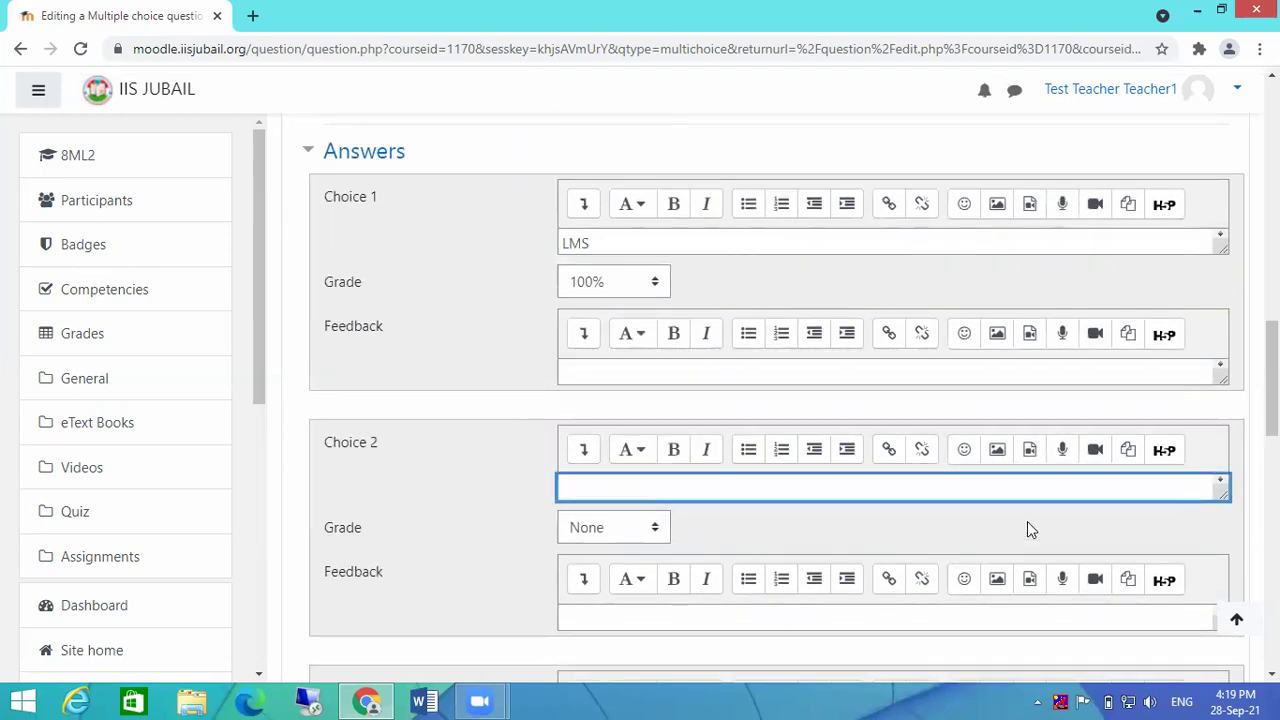
type("It")
Step: Retype the question text as 'What is Moodle'
scroll(935, 356, "up", 8)
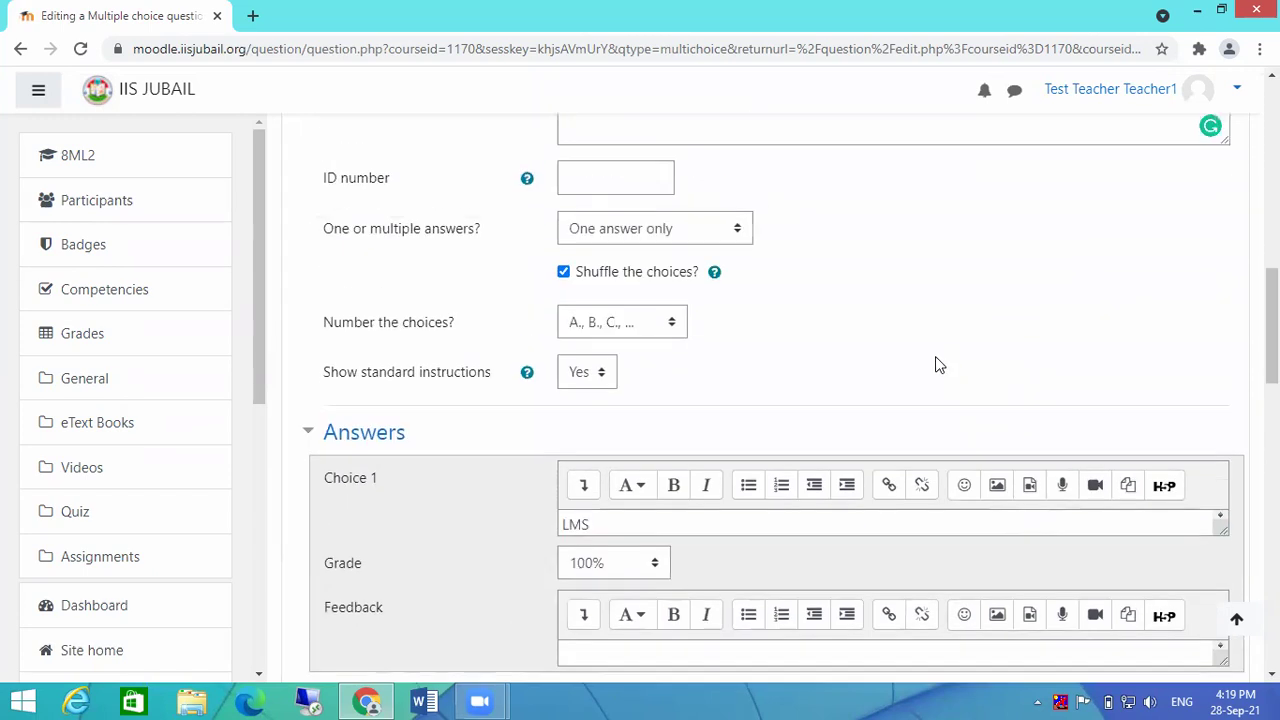
scroll(935, 356, "up", 5)
left_click_drag(754, 409, 430, 404)
type("WHa")
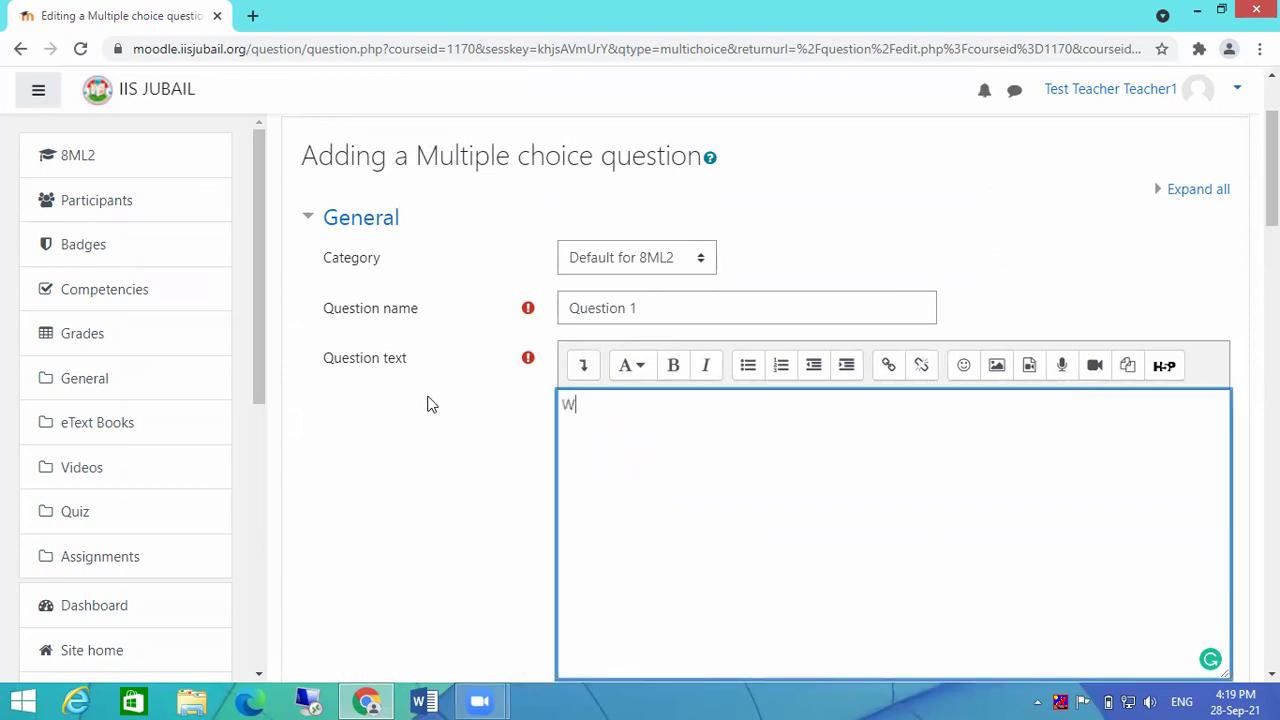
key("BackSpace")
key("BackSpace")
type("hat is Moodle")
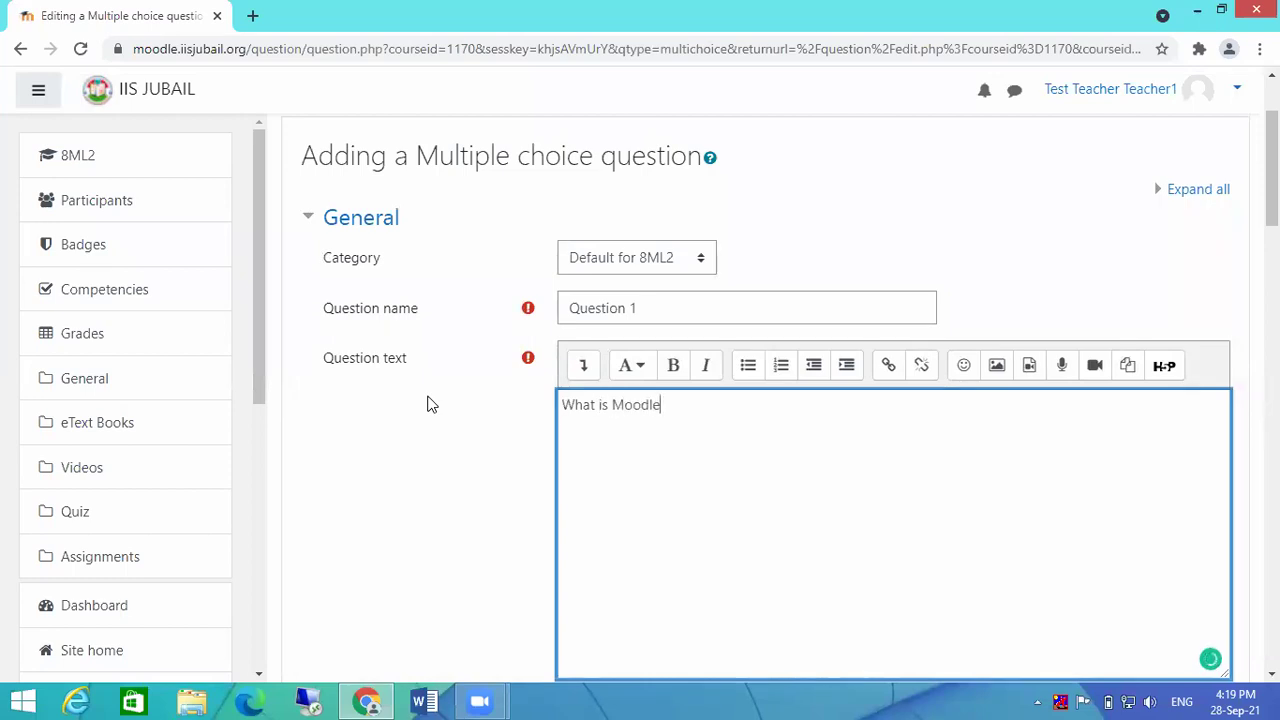
Step: Fill Choices 2–4 with 'Its Car', 'Its a trap' and 'Non of the above'
scroll(725, 386, "down", 9)
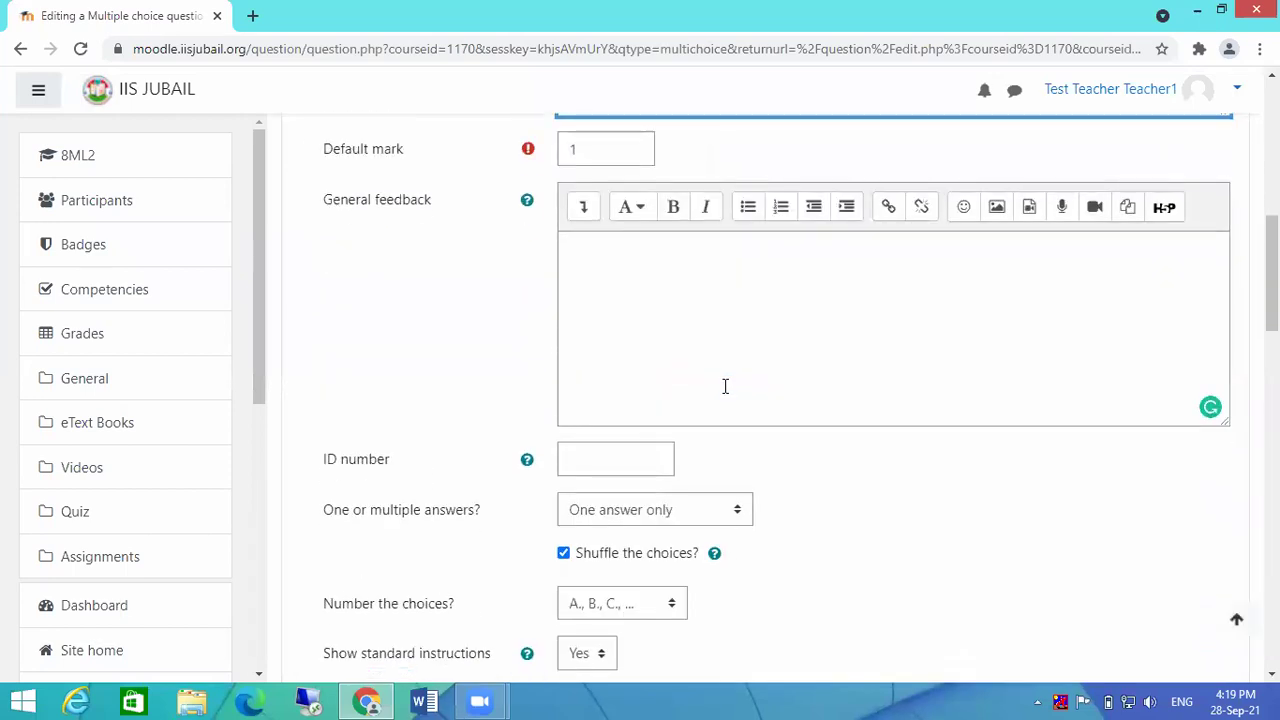
scroll(725, 386, "down", 3)
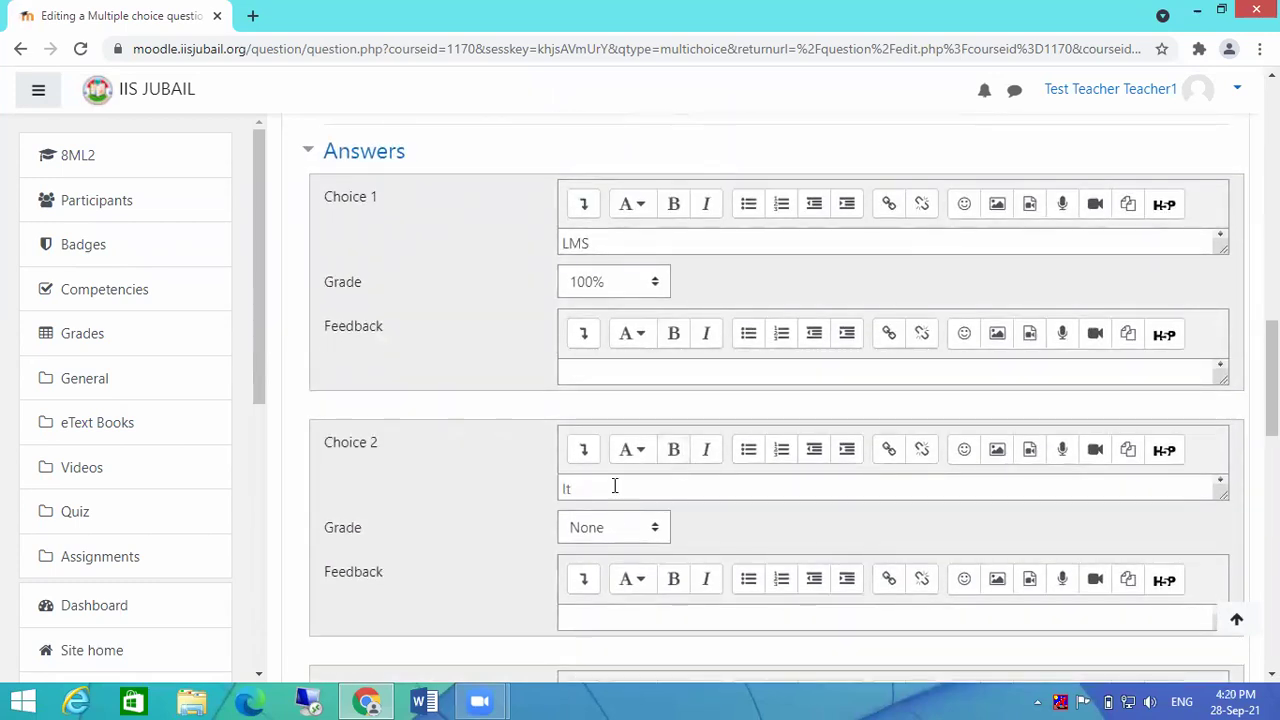
left_click_drag(586, 488, 519, 482)
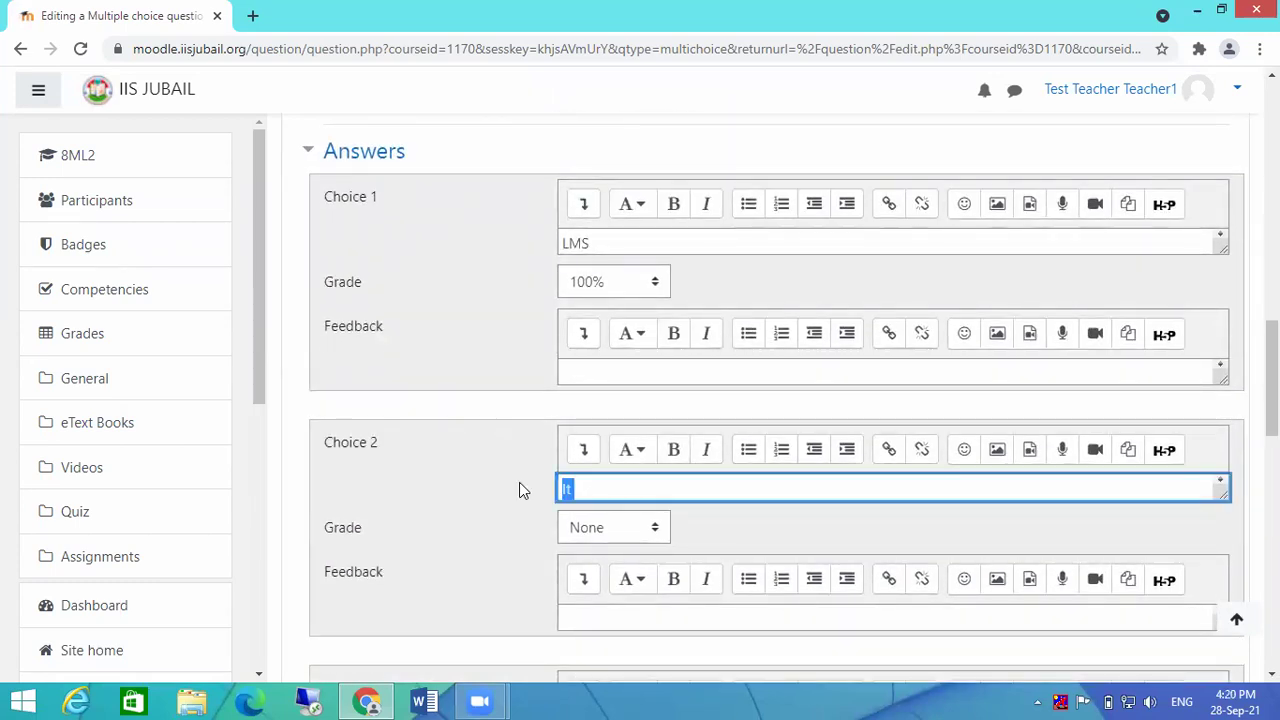
type("Its Car")
scroll(760, 468, "down", 1)
scroll(760, 468, "down", 2)
left_click(637, 583)
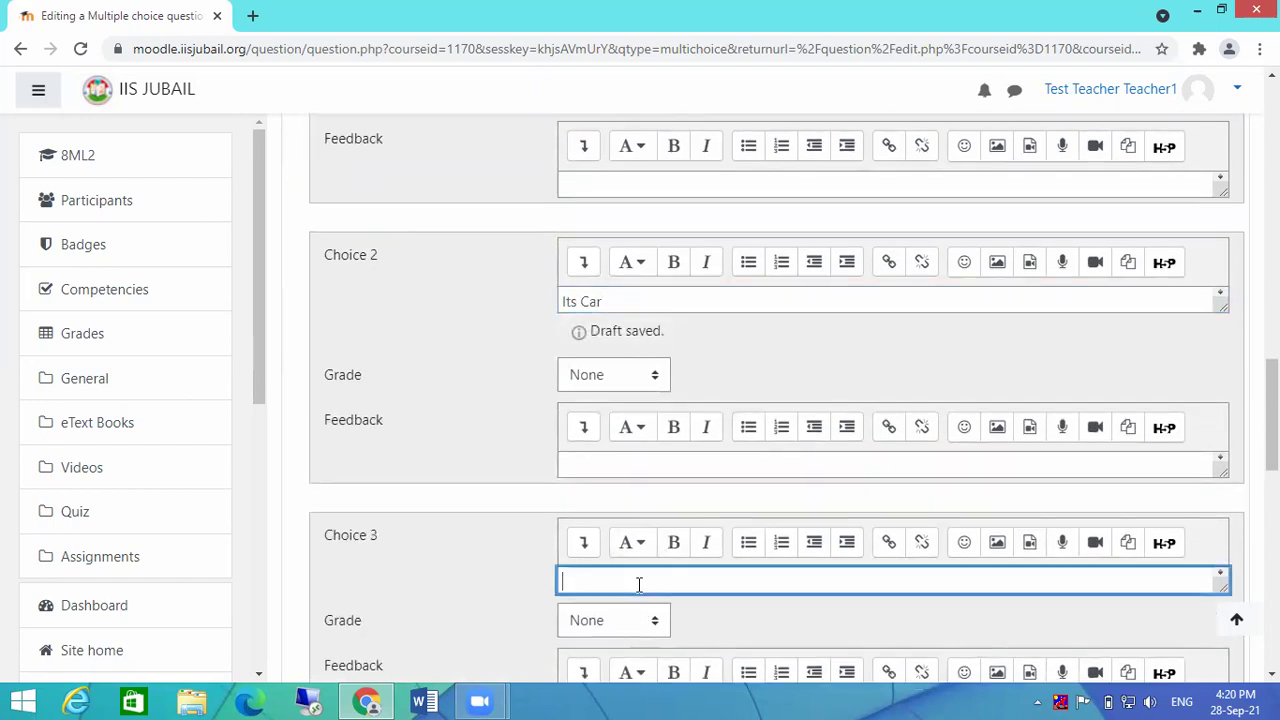
scroll(1200, 543, "down", 1)
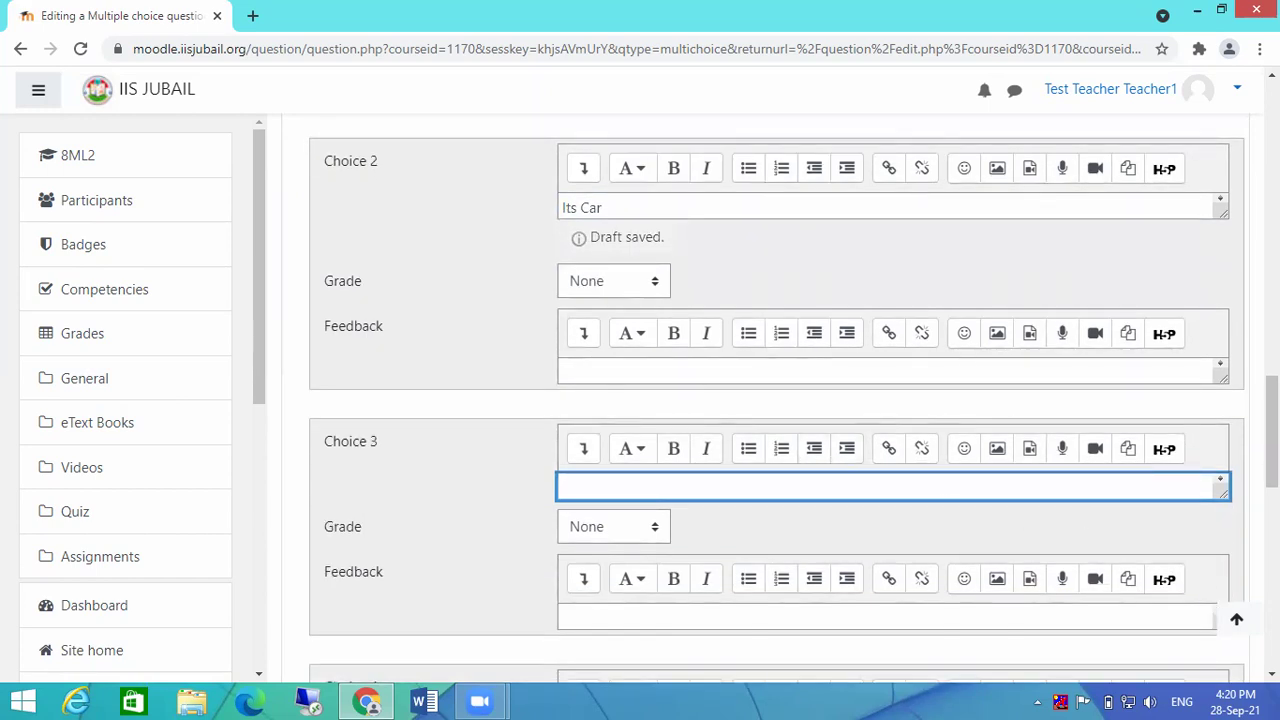
type("Its a trap")
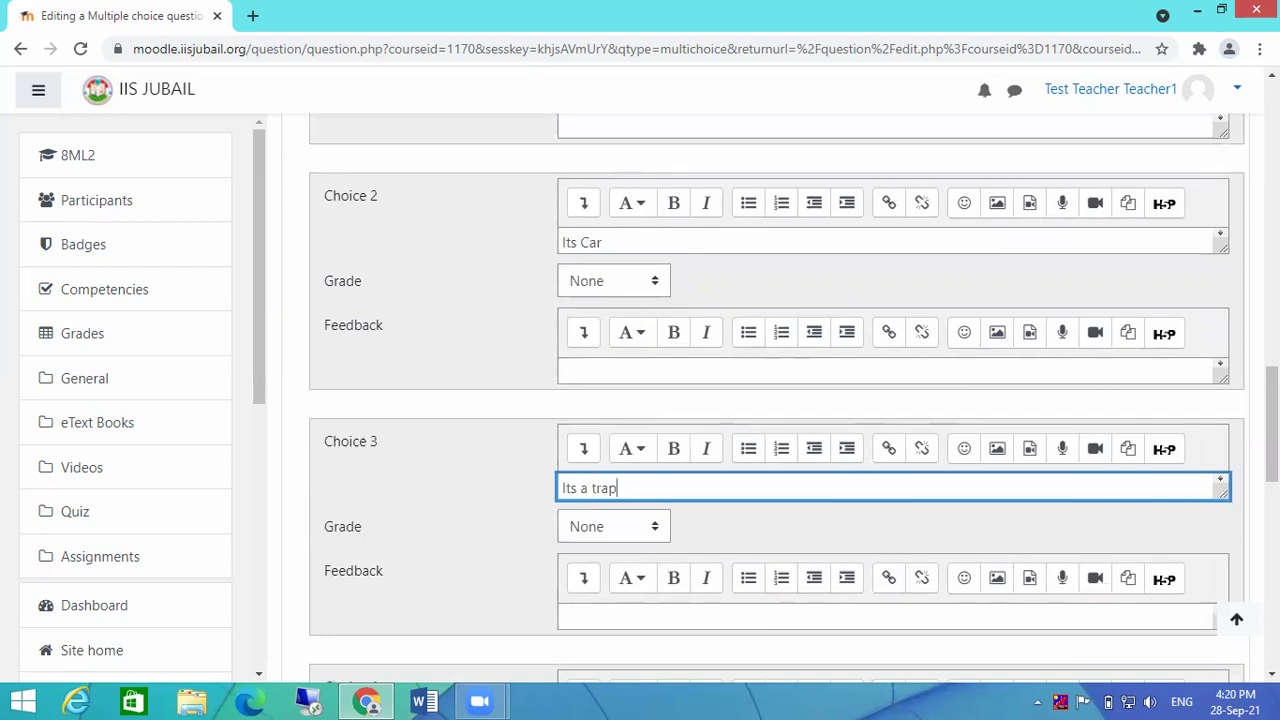
scroll(671, 171, "down", 1)
scroll(760, 400, "down", 2)
left_click(645, 455)
type("Non")
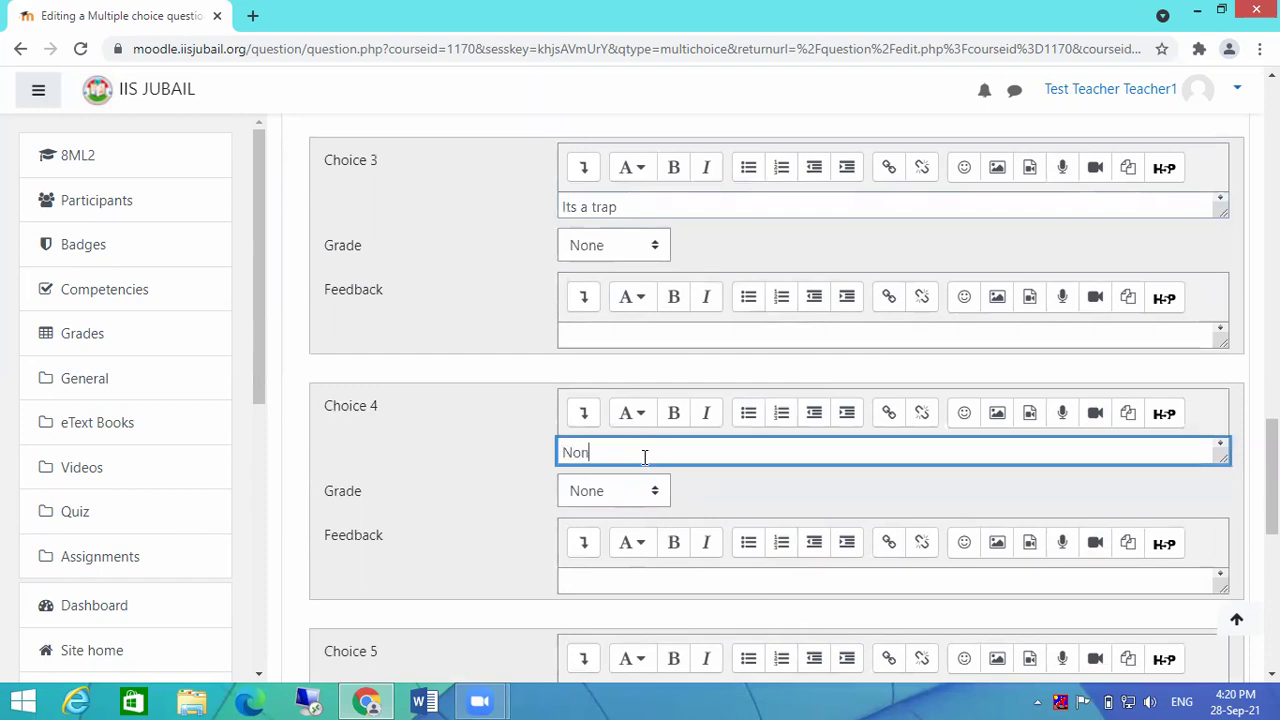
type(" of the a")
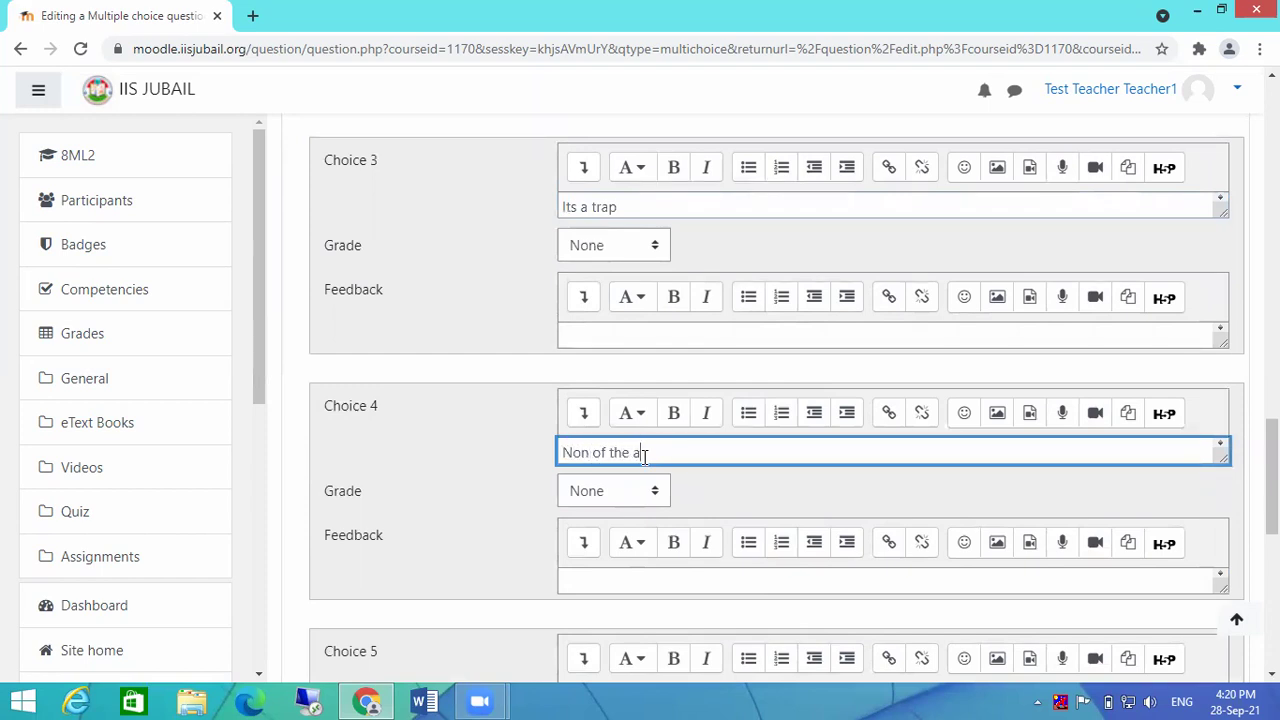
type("bove")
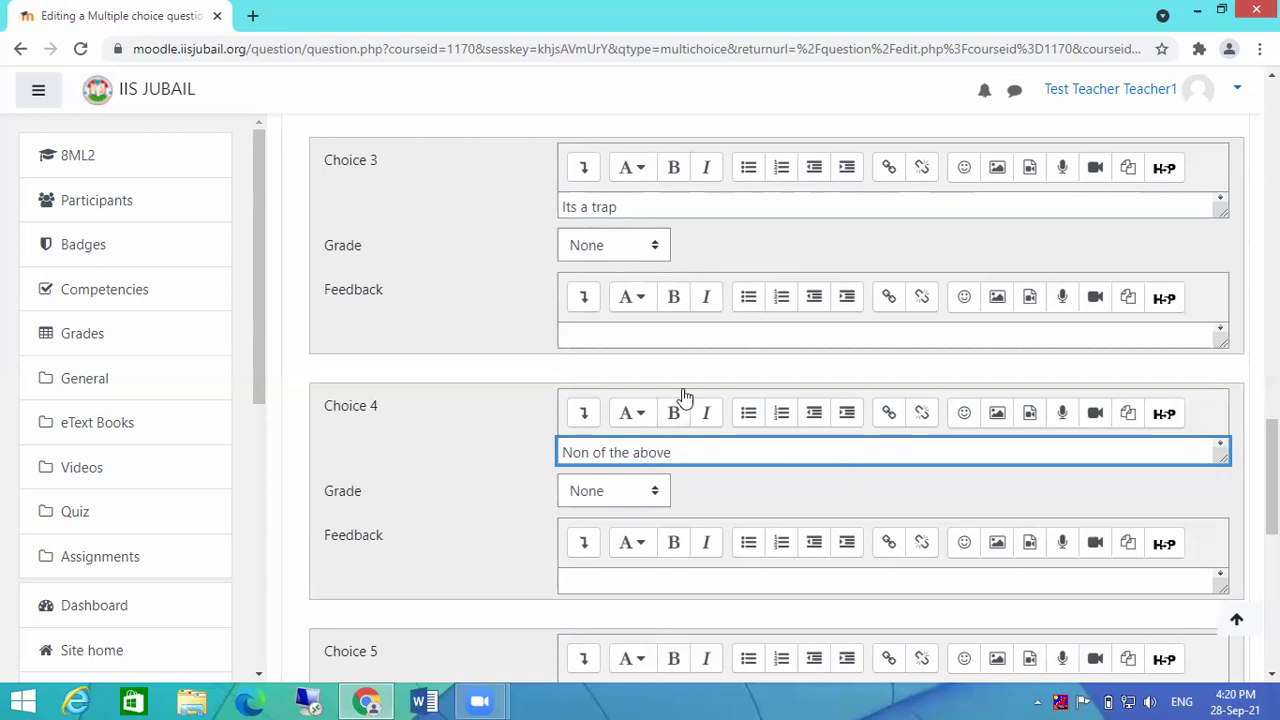
scroll(686, 300, "up", 2)
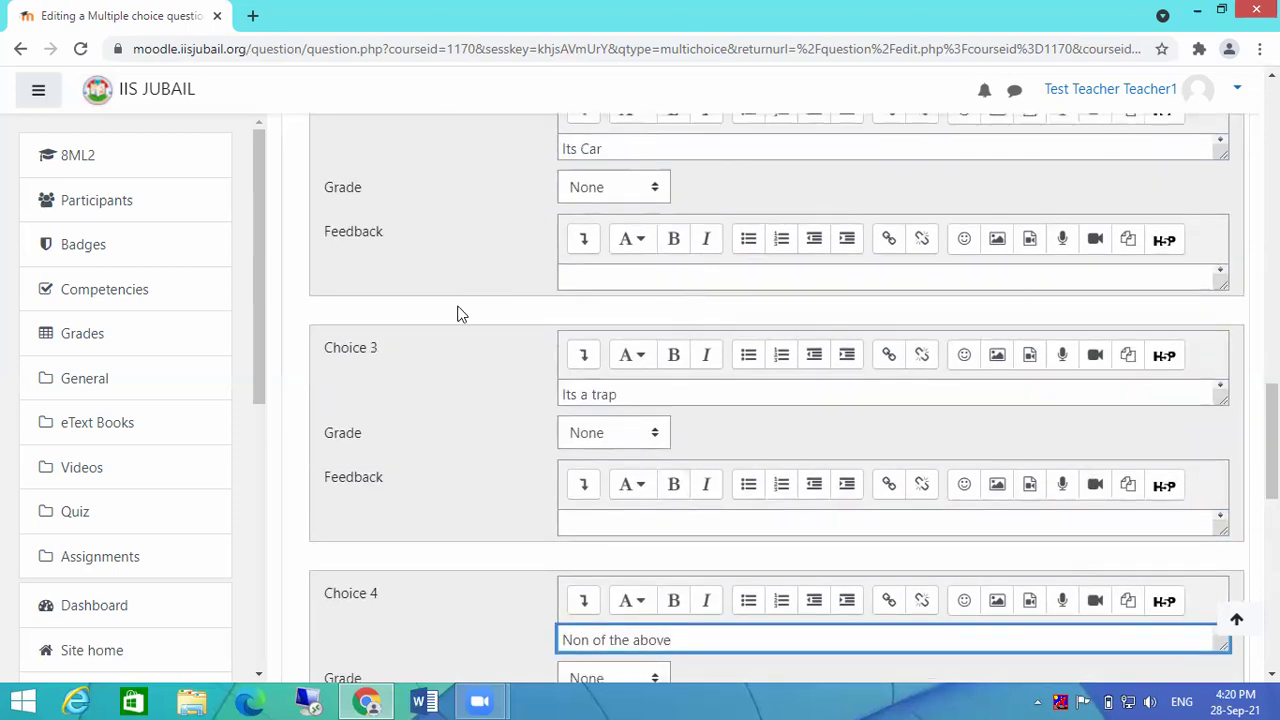
scroll(928, 334, "up", 4)
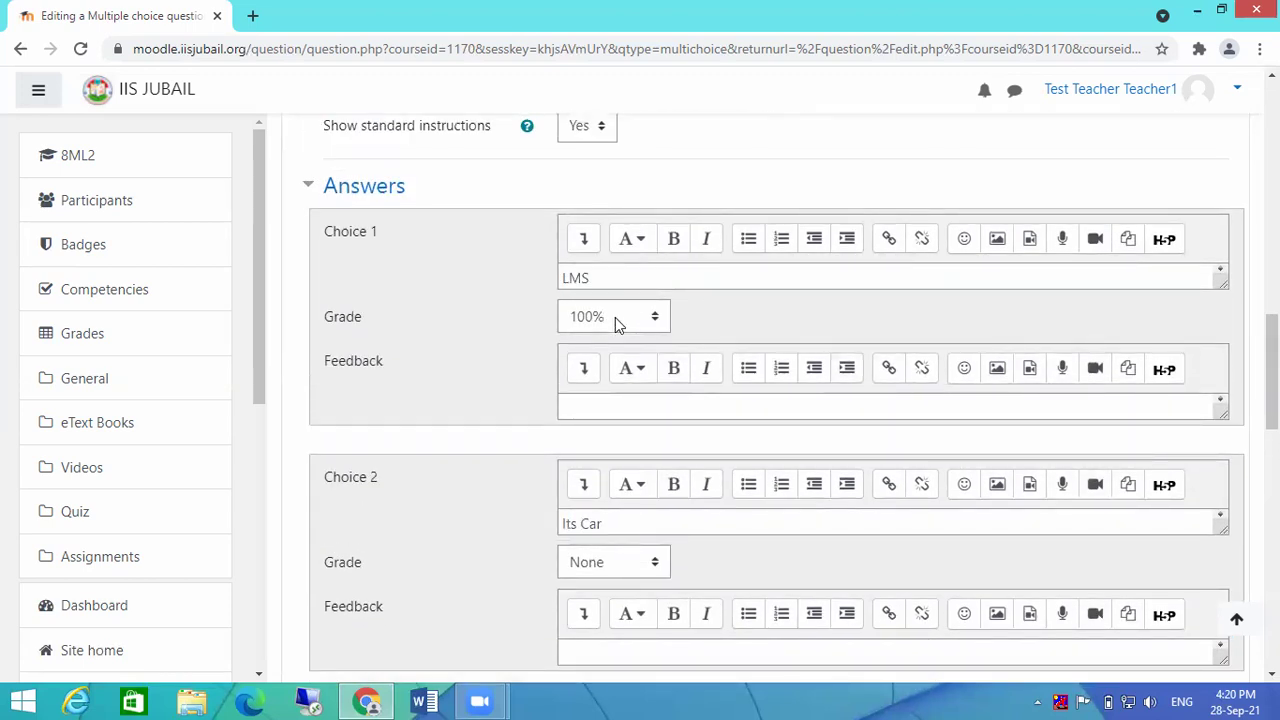
left_click(615, 317)
left_click(611, 364)
left_click(615, 317)
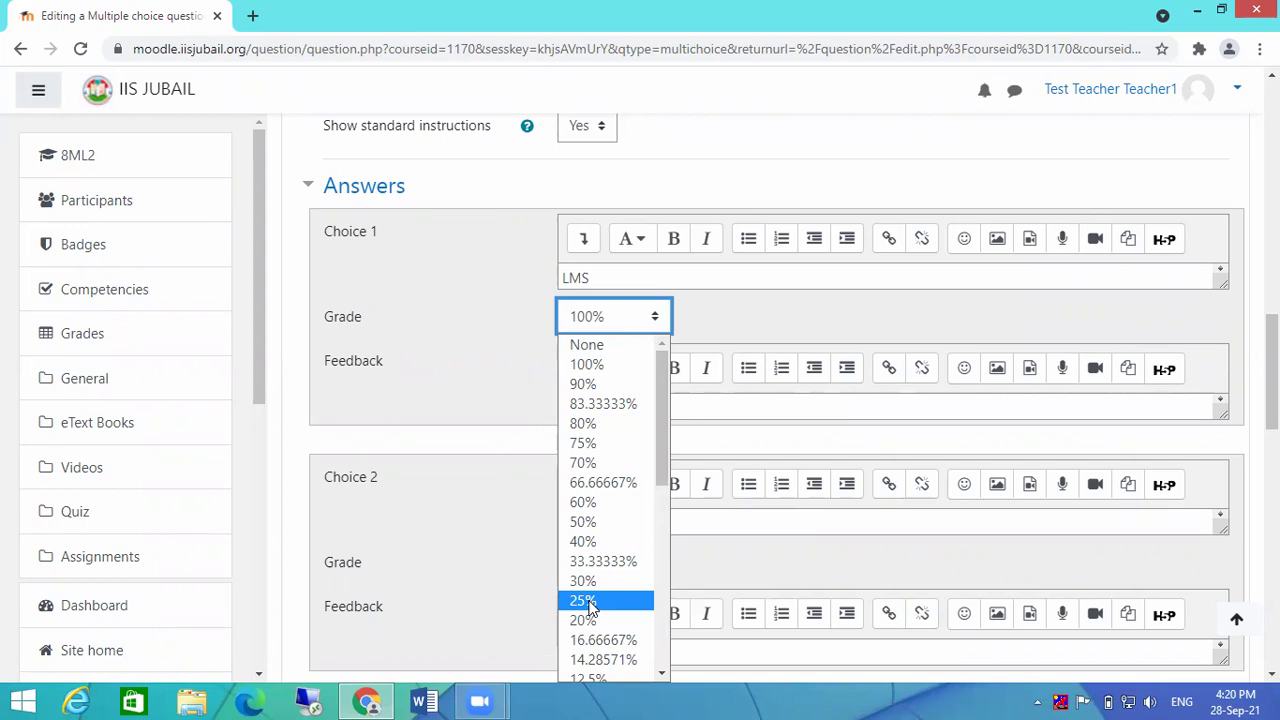
left_click(471, 374)
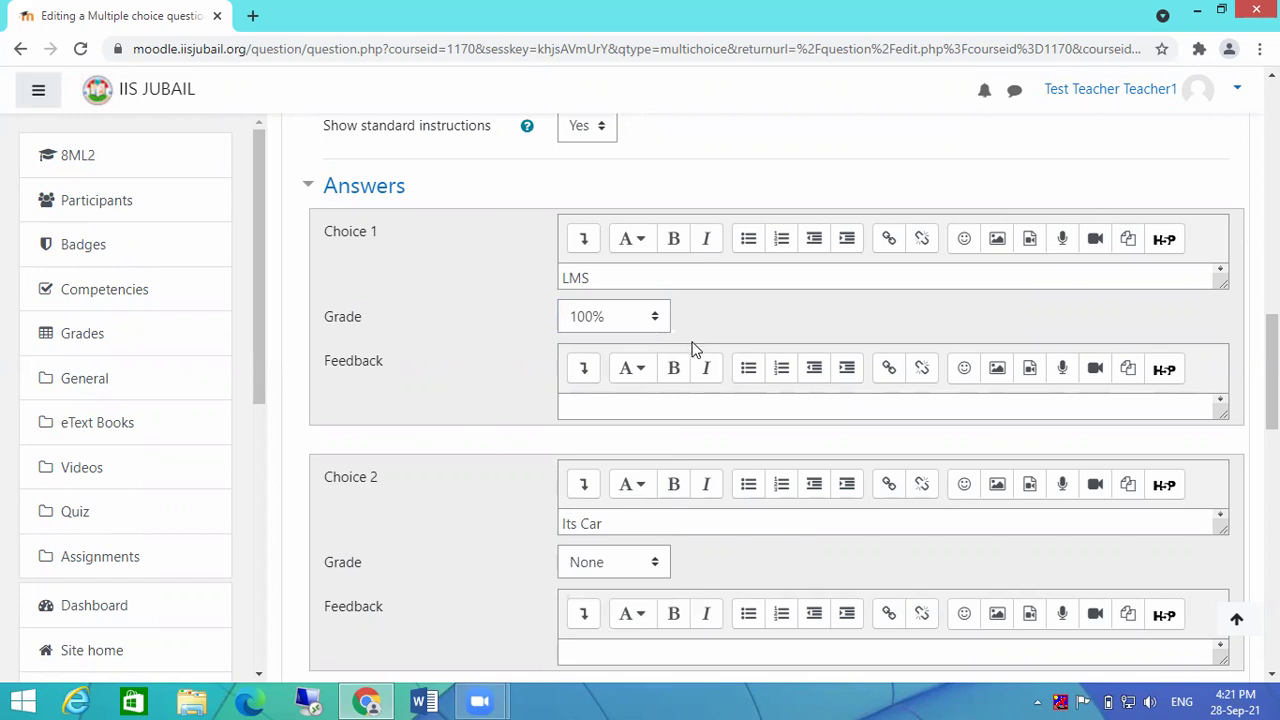
scroll(695, 348, "down", 1)
scroll(691, 349, "up", 1)
scroll(740, 351, "down", 5)
scroll(532, 362, "down", 4)
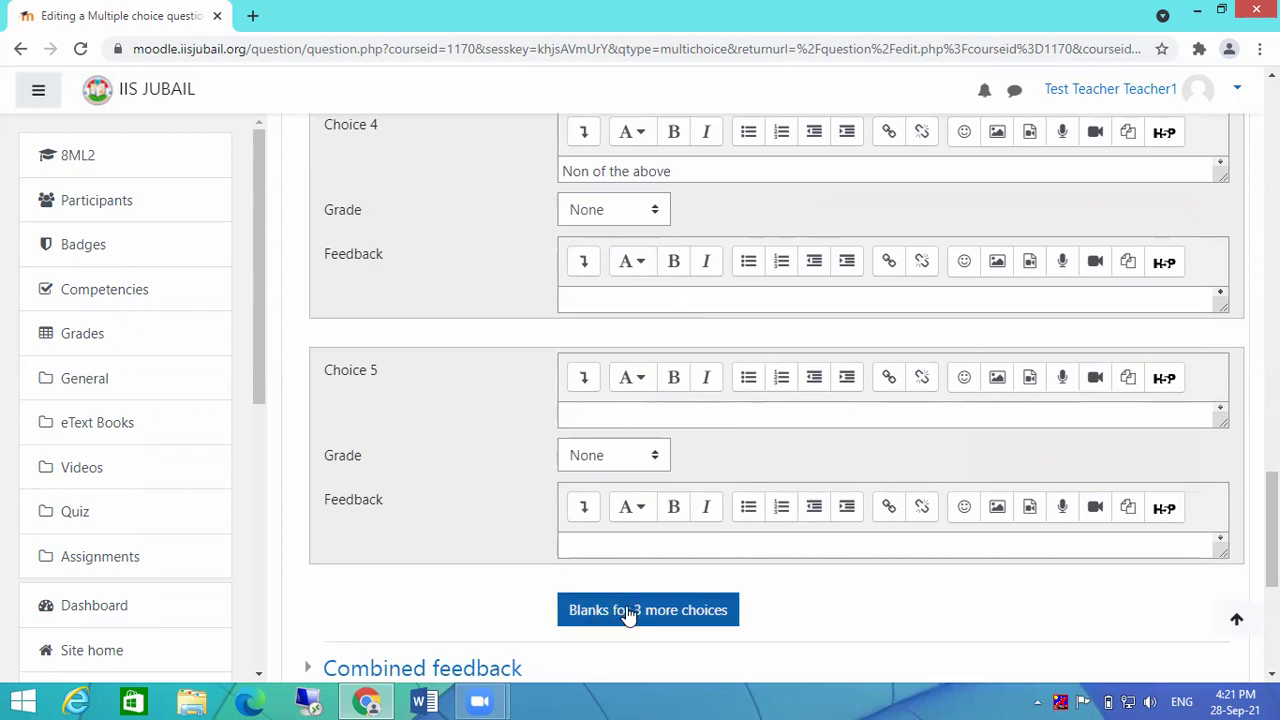
scroll(620, 470, "down", 2)
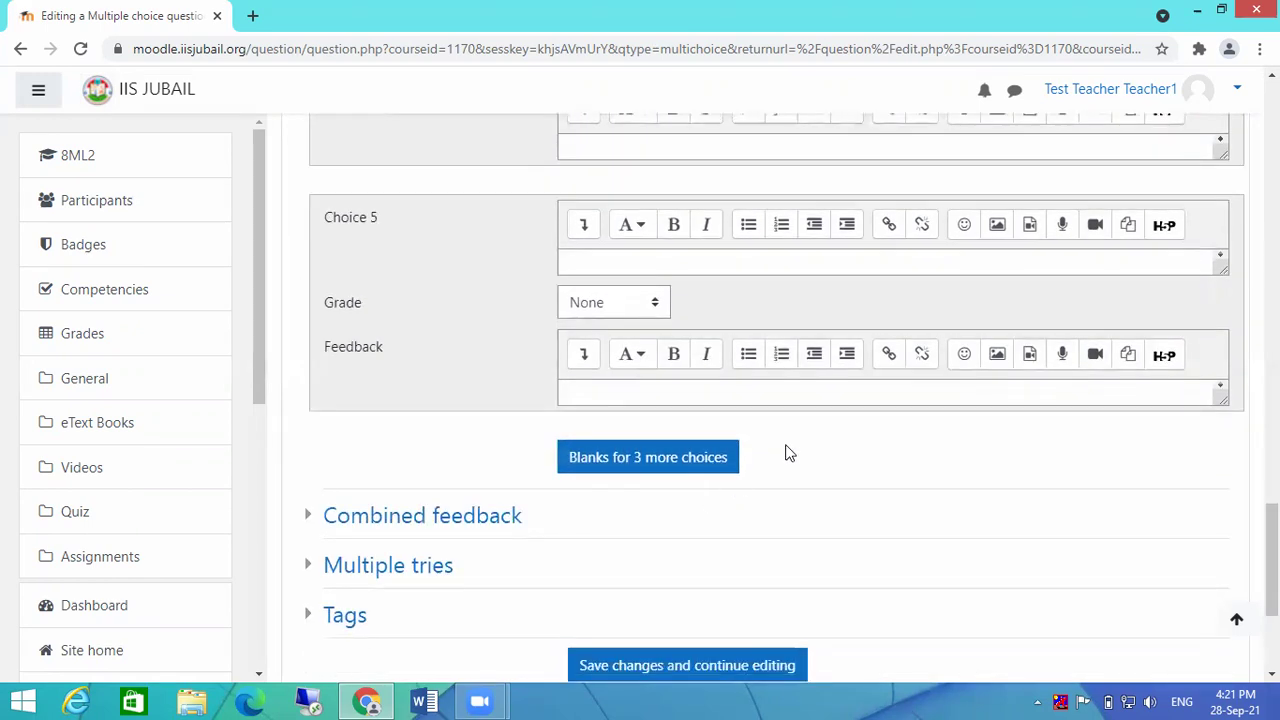
scroll(789, 452, "down", 1)
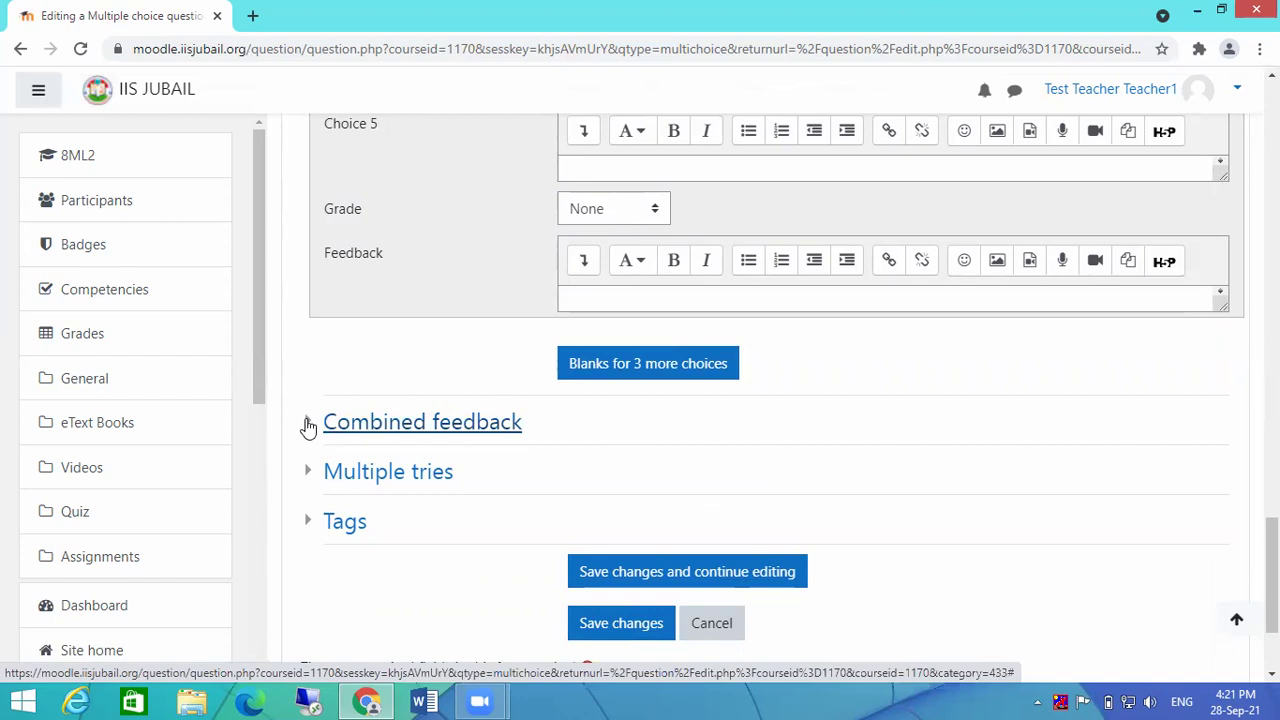
left_click(308, 427)
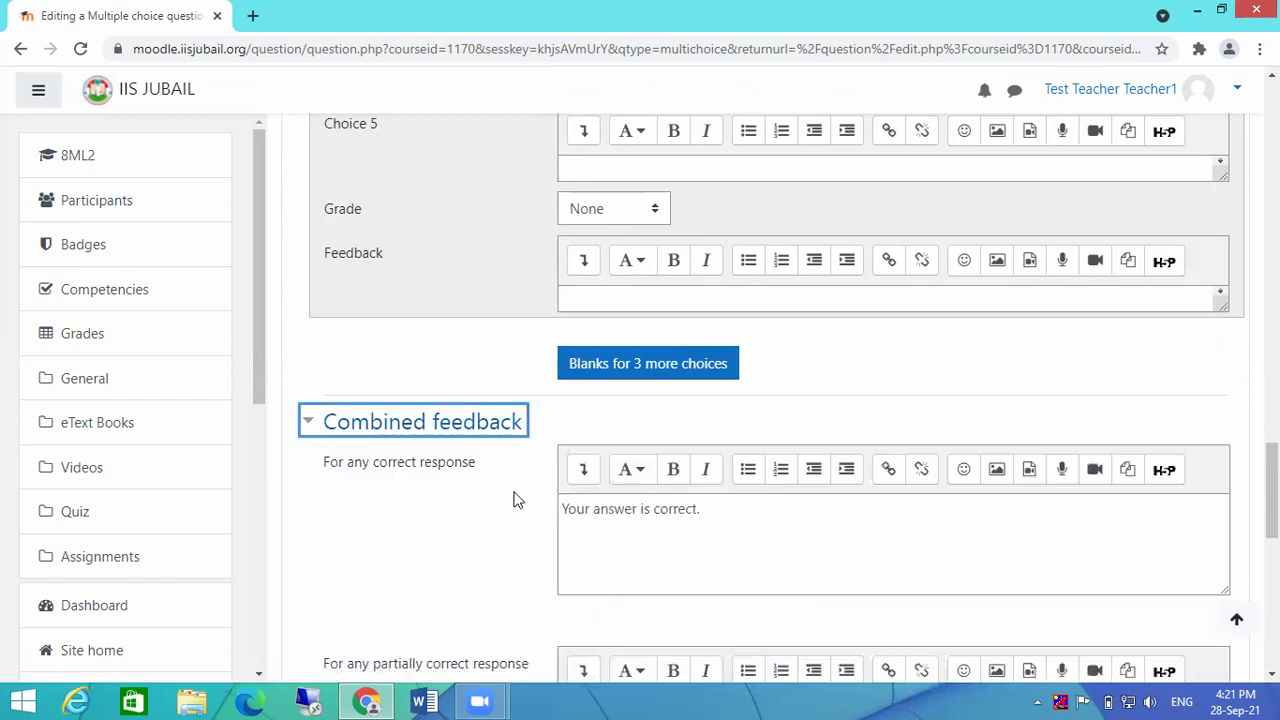
left_click(790, 515)
scroll(790, 515, "down", 1)
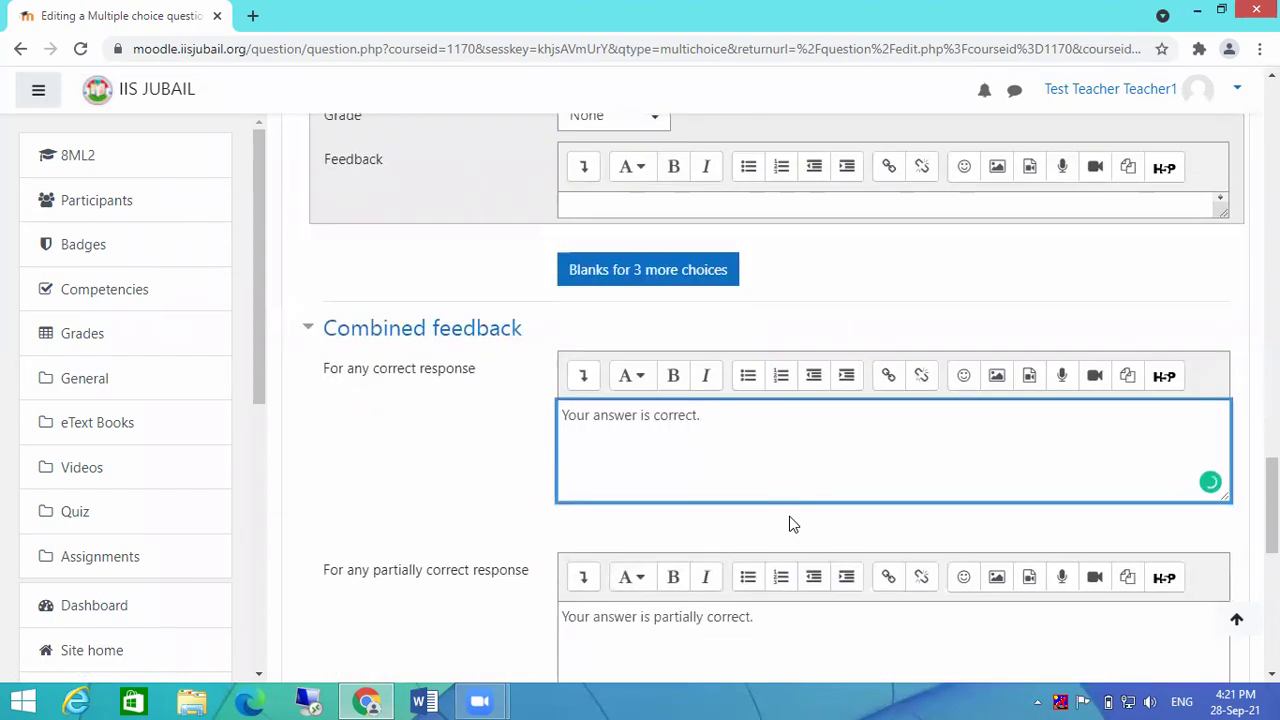
scroll(771, 427, "down", 2)
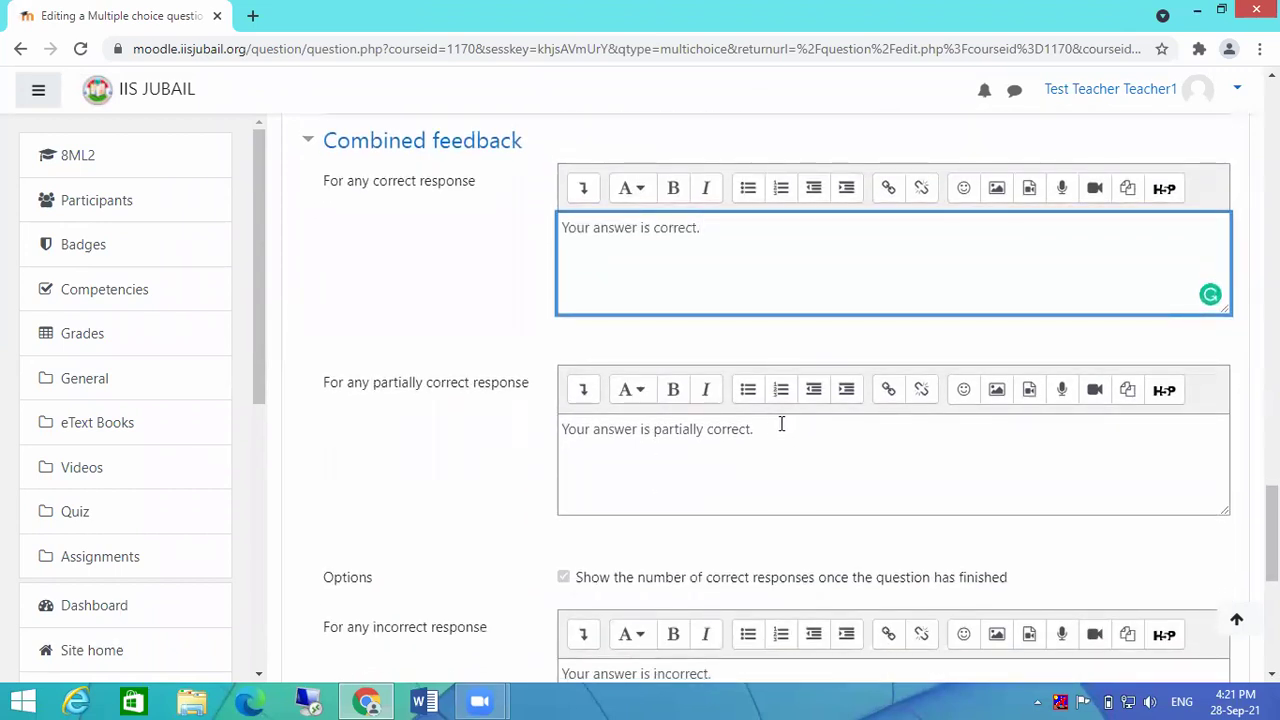
scroll(785, 417, "down", 3)
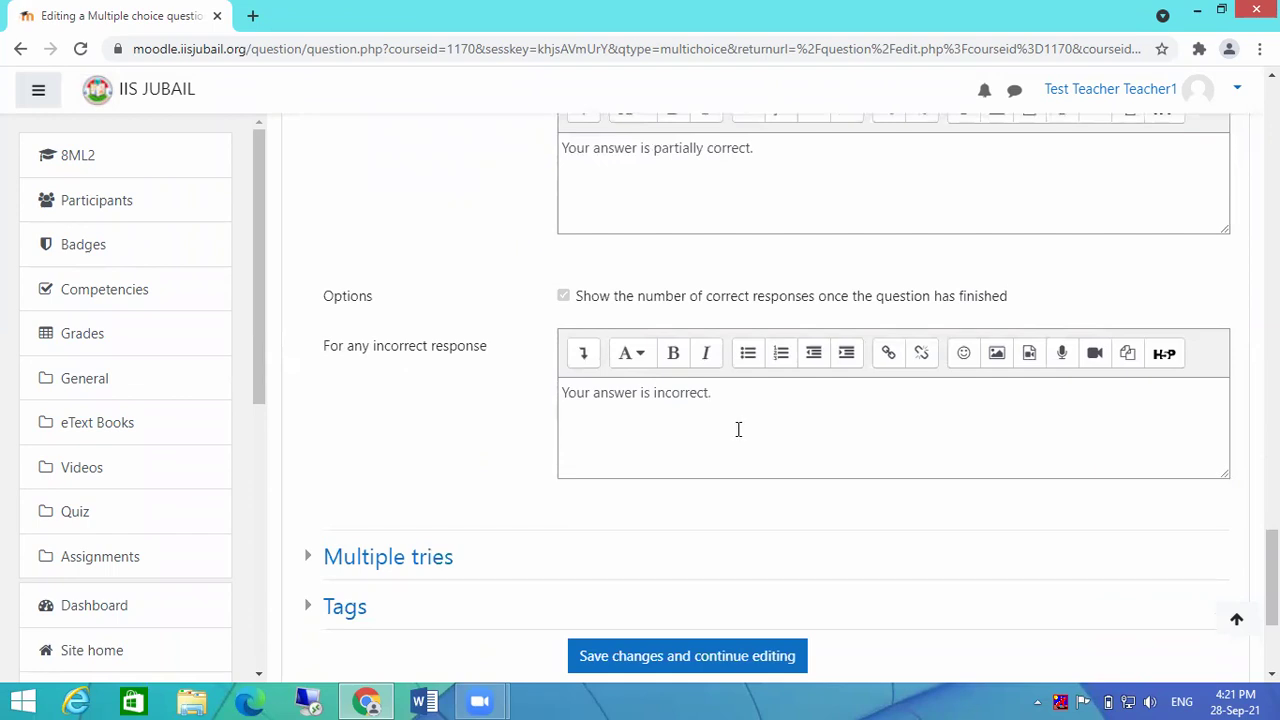
left_click(310, 560)
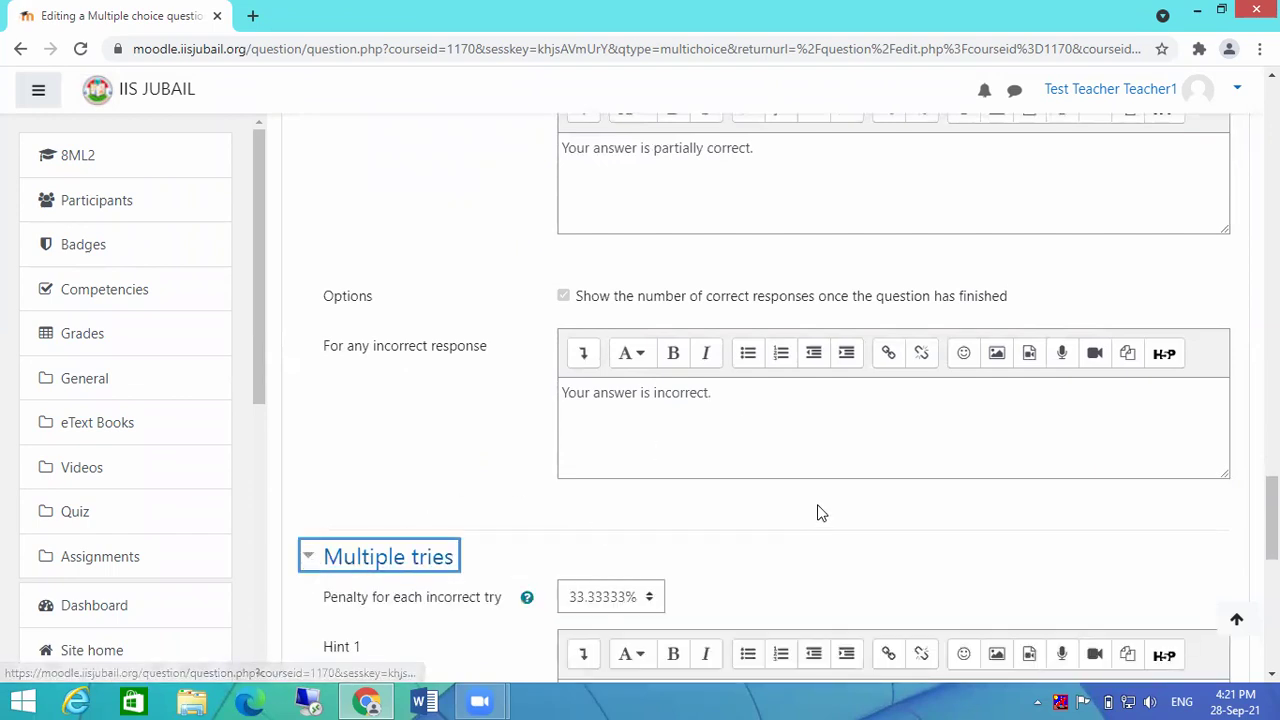
scroll(818, 506, "down", 2)
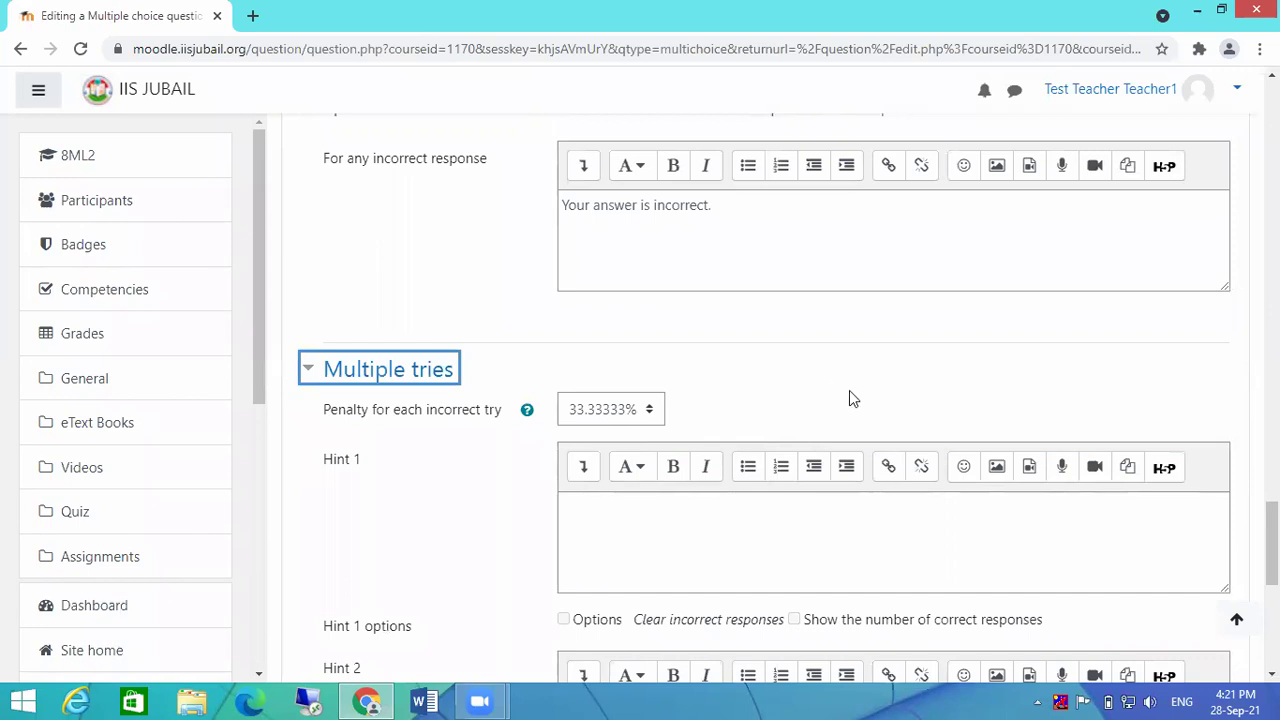
scroll(849, 397, "down", 4)
scroll(826, 404, "down", 1)
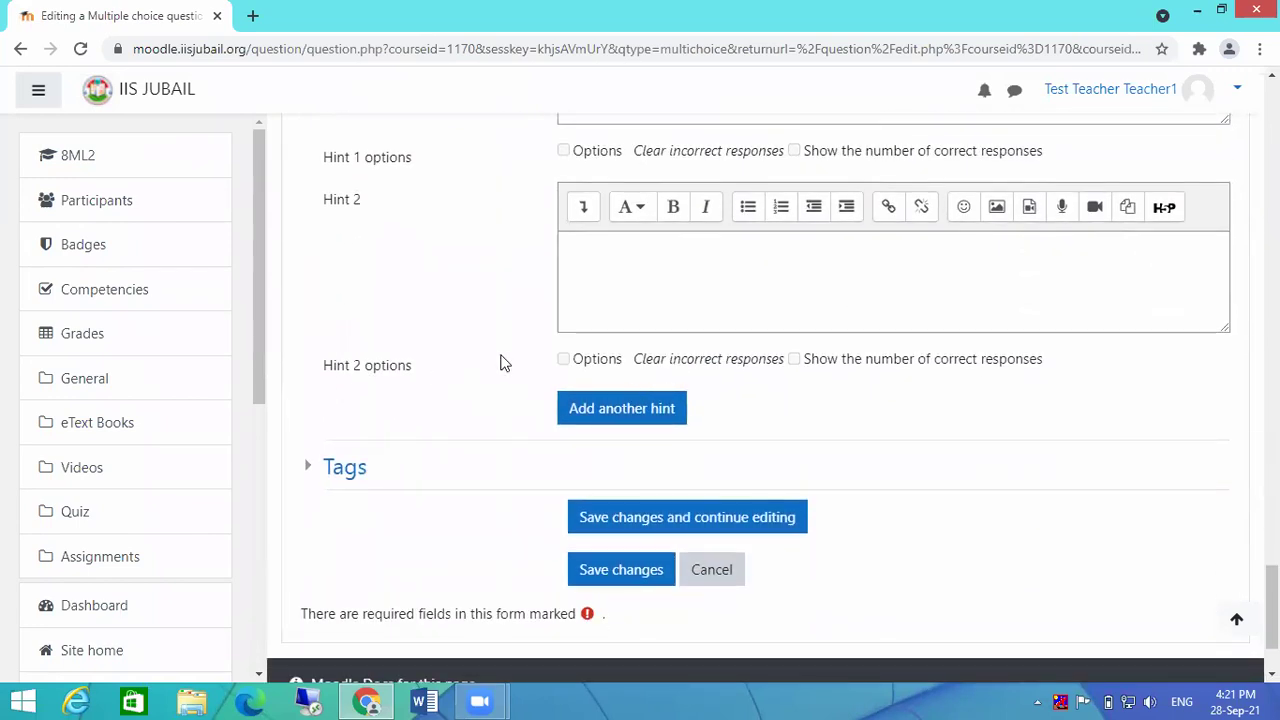
Step: Tag the multiple-choice question 'Understanding' from the tag list and save the question
left_click(313, 469)
scroll(918, 477, "down", 2)
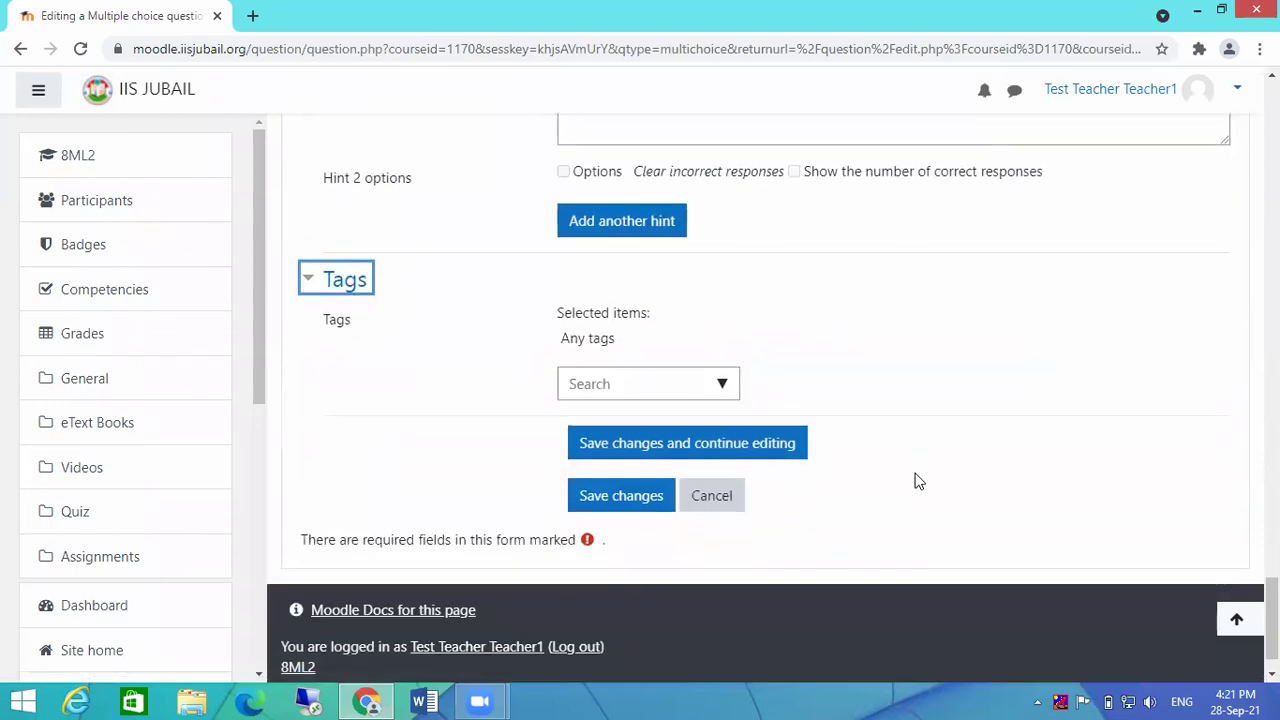
left_click(721, 386)
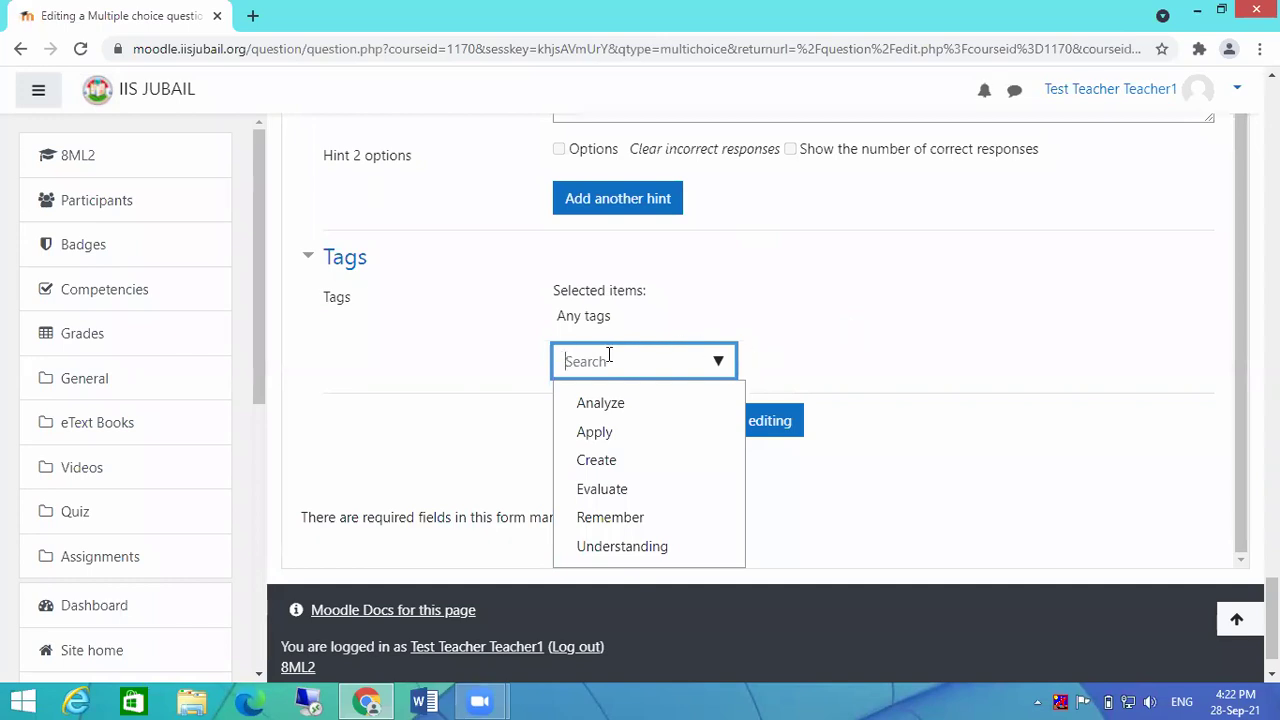
left_click(617, 545)
left_click(986, 340)
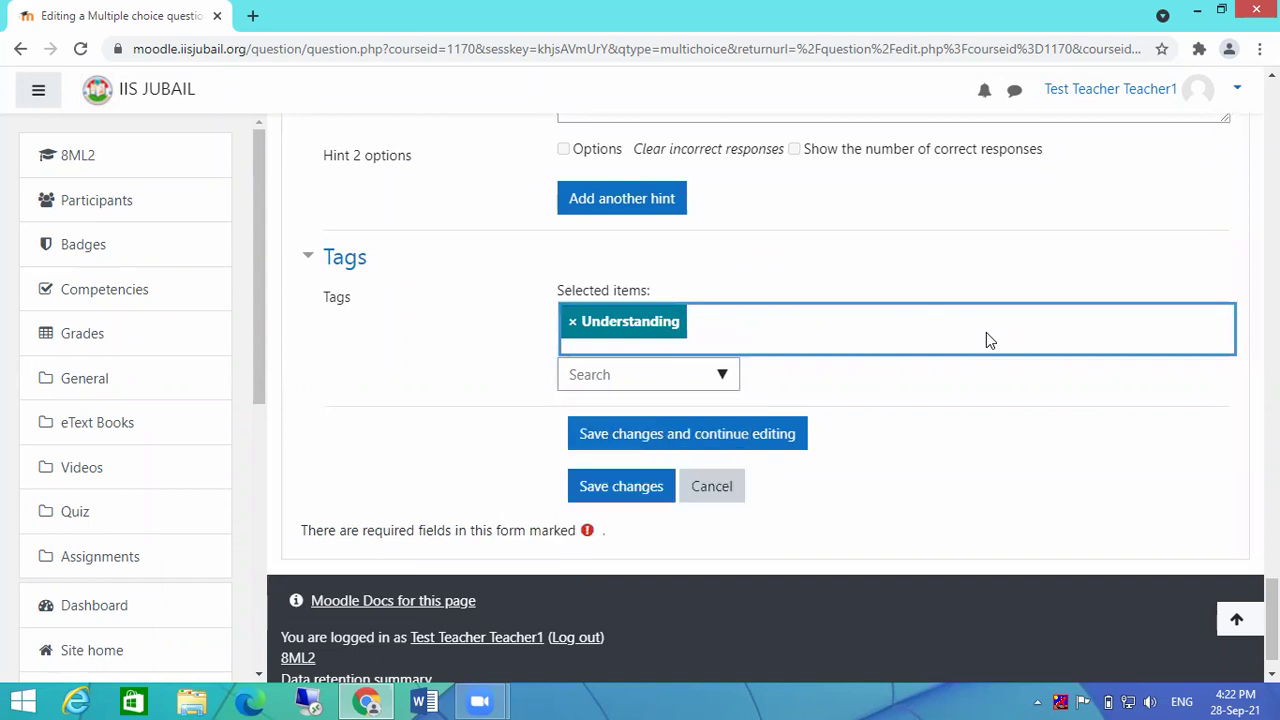
left_click(609, 490)
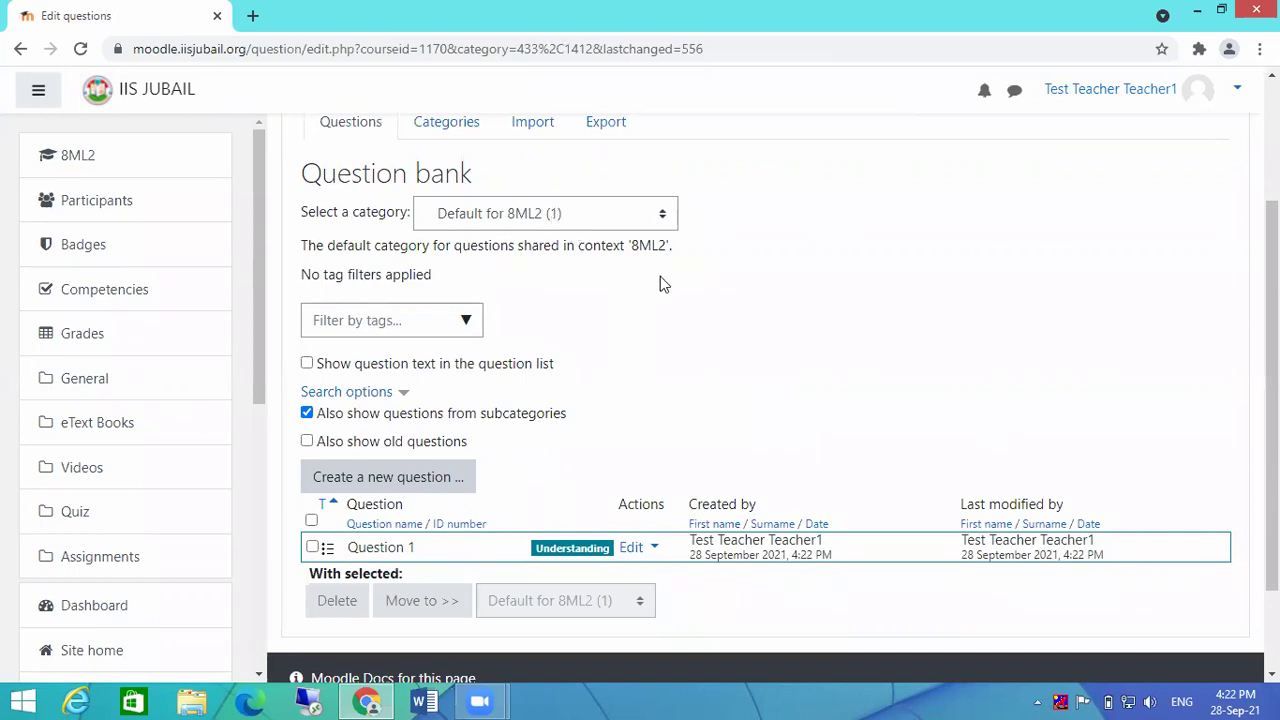
Step: Scroll down the question bank to see Question 1 tagged Understanding
scroll(860, 368, "down", 1)
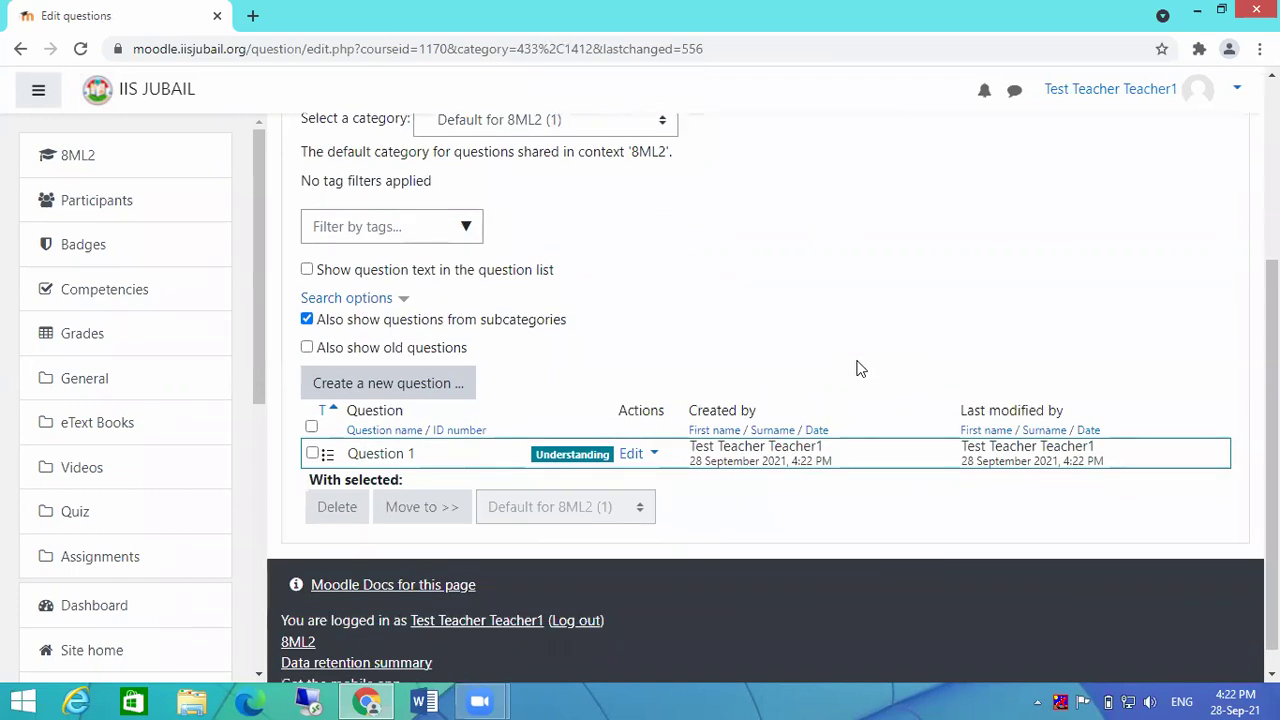
Step: Create a new True/False question
left_click(400, 385)
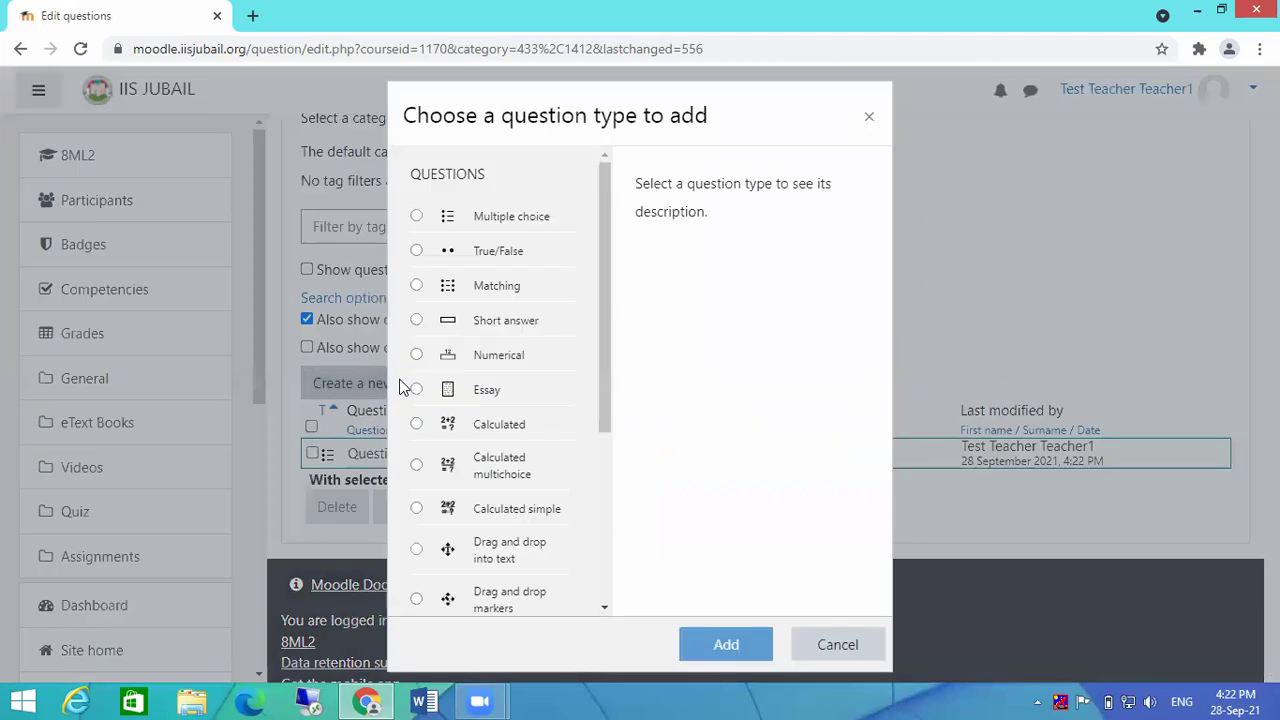
left_click(416, 251)
left_click(721, 645)
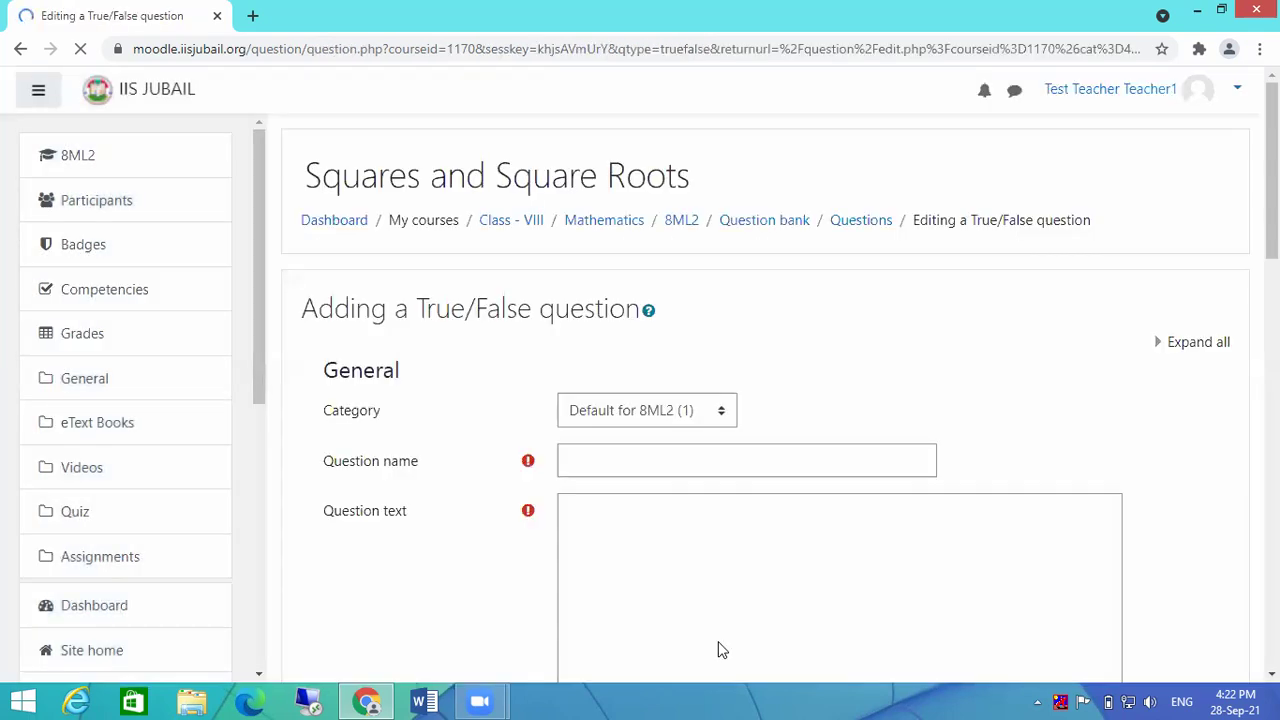
Step: Name the question Question2 and enter the question text 'Moodle is LMS'
left_click(678, 463)
type("Que")
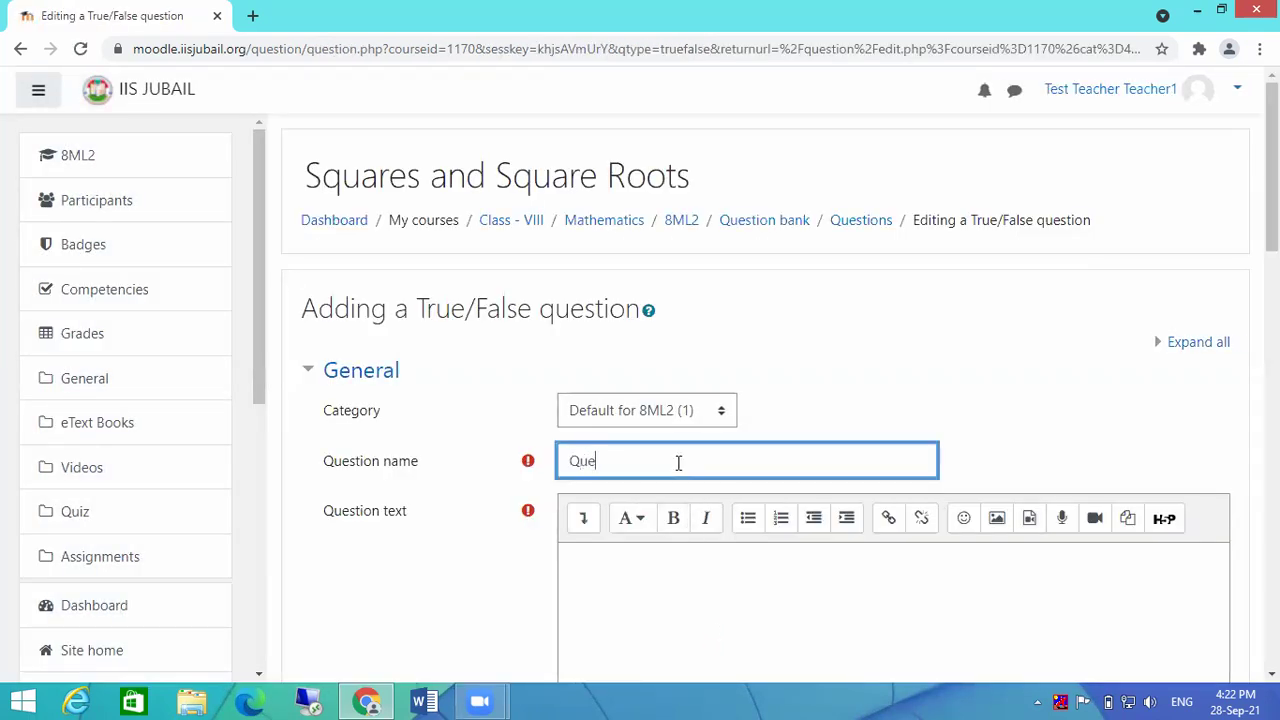
type("stion2")
scroll(680, 529, "down", 1)
left_click(703, 478)
type("M")
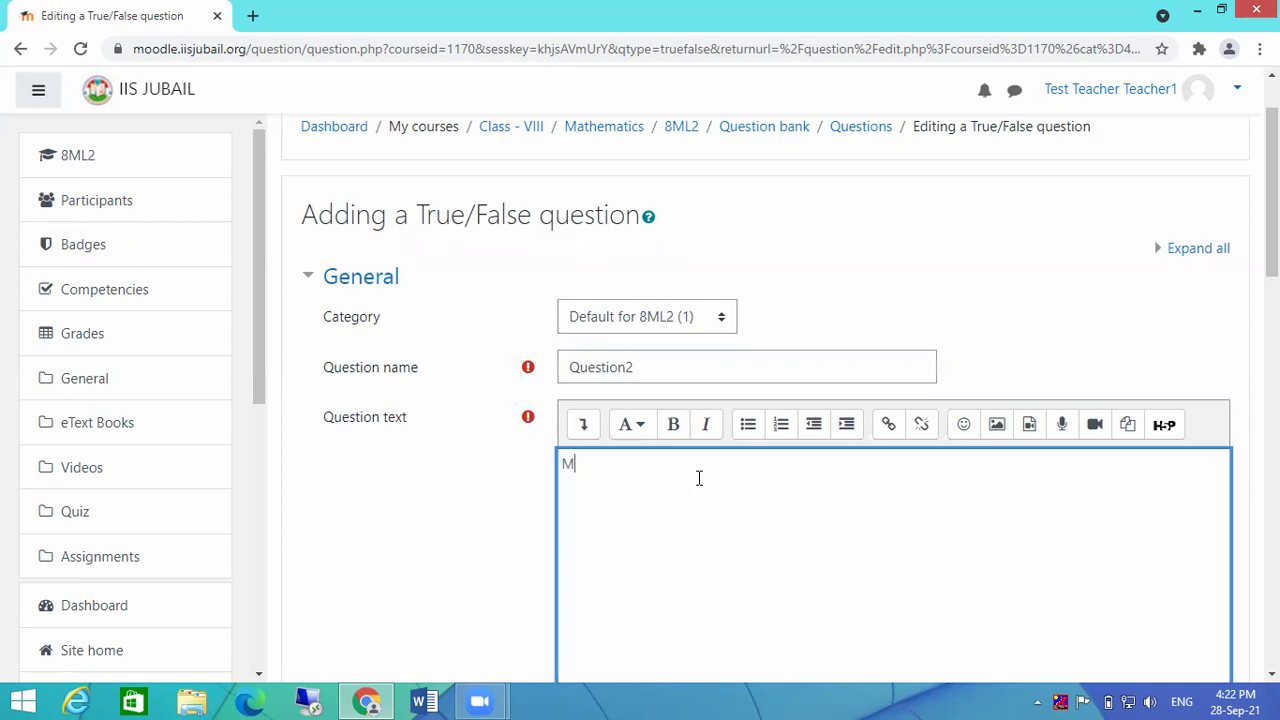
type("oodle is LMS")
scroll(699, 478, "down", 5)
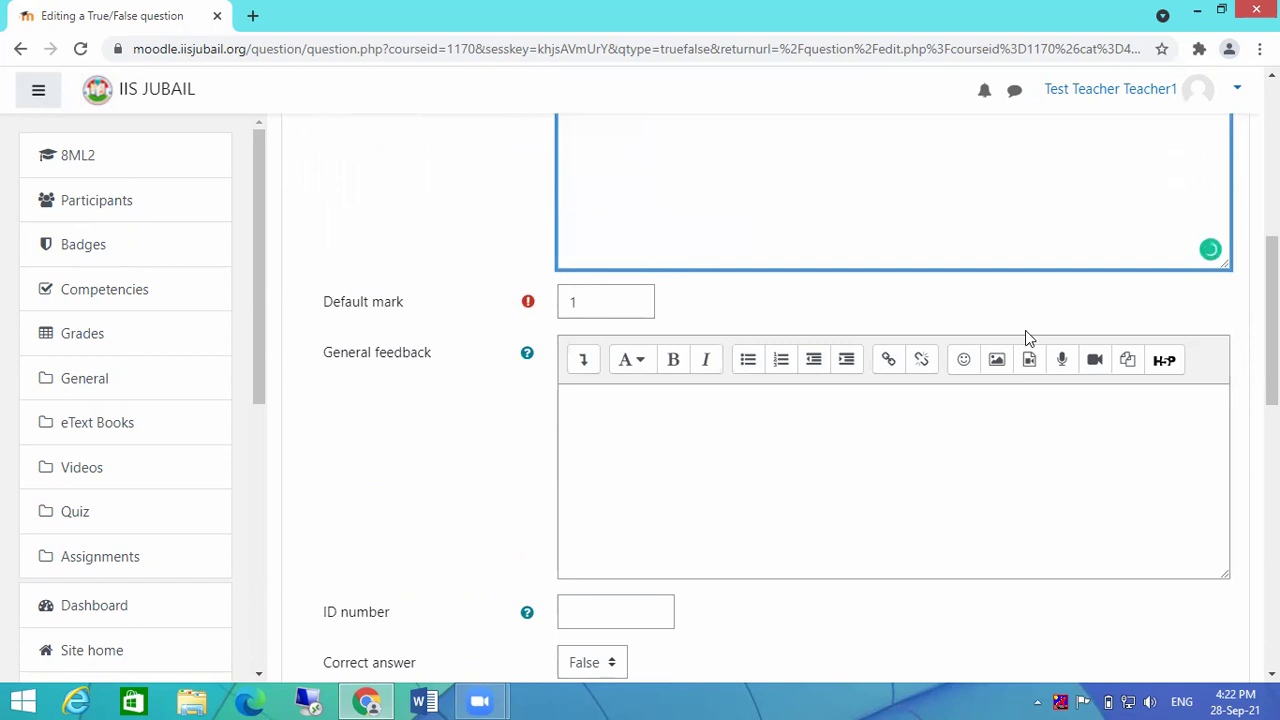
Step: Set the True/False question's correct answer to True
scroll(1026, 337, "down", 1)
left_click(746, 324)
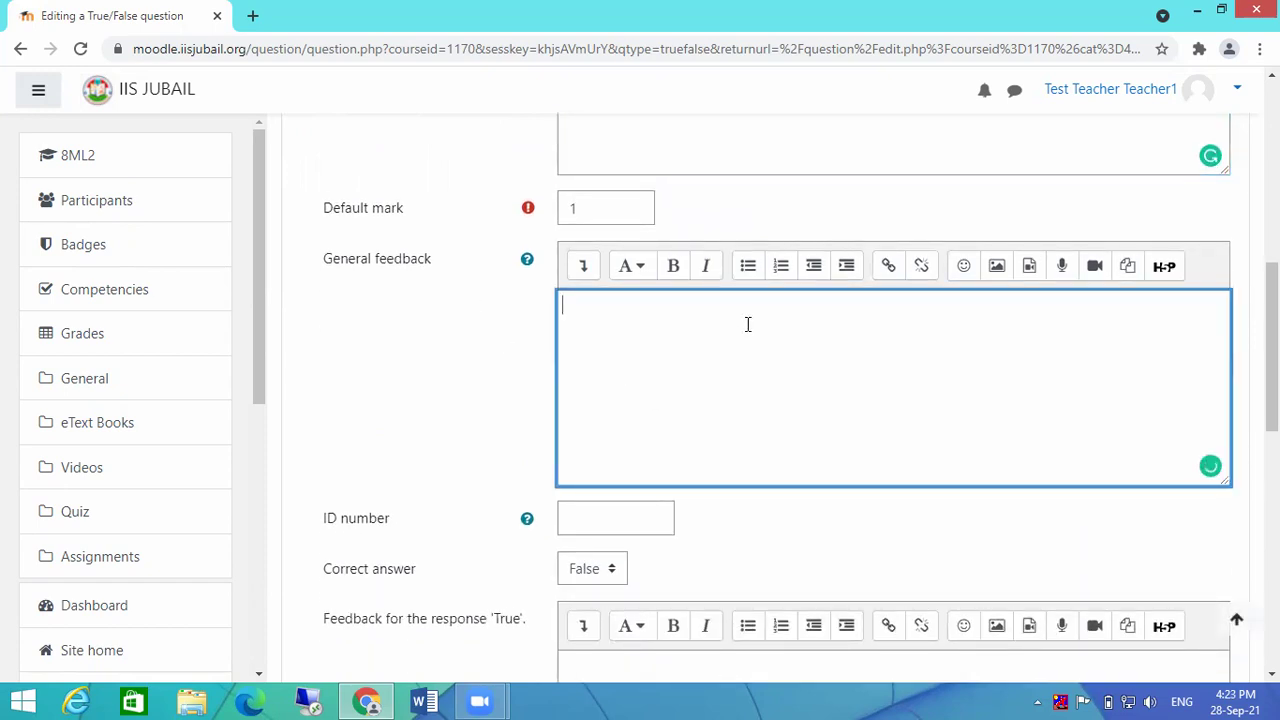
scroll(746, 324, "down", 1)
scroll(746, 324, "down", 2)
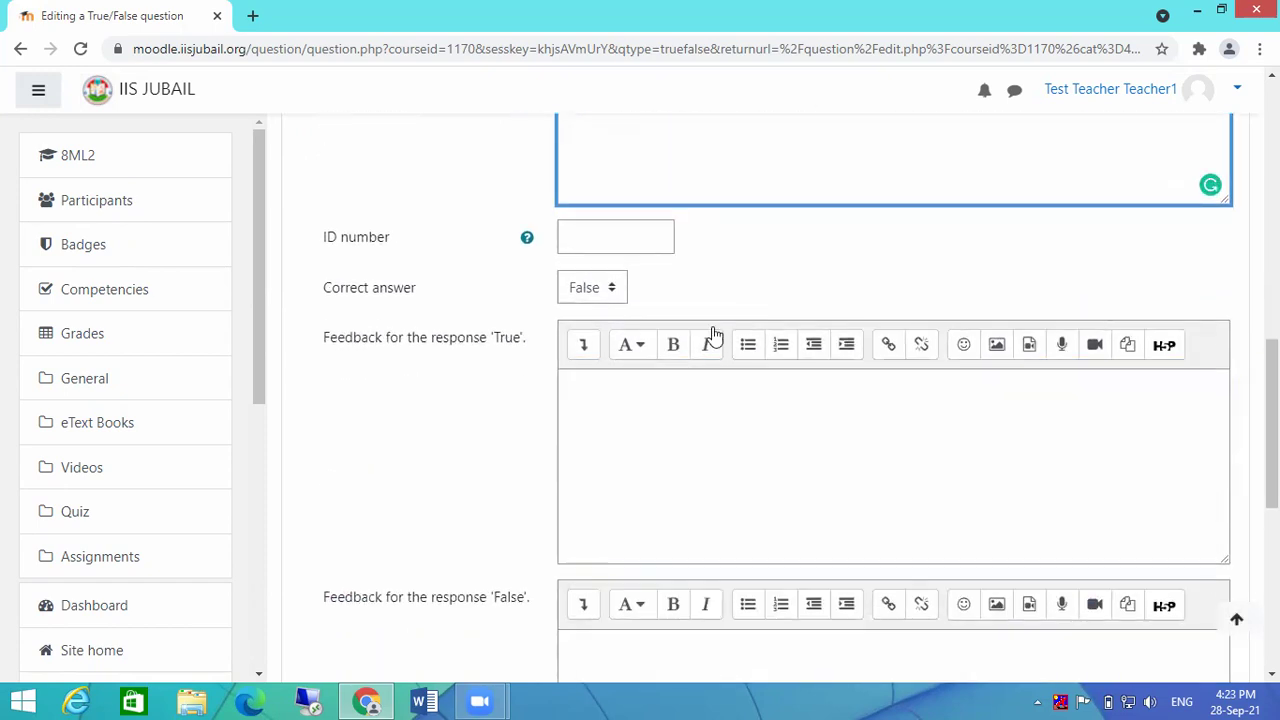
left_click(588, 290)
left_click(588, 334)
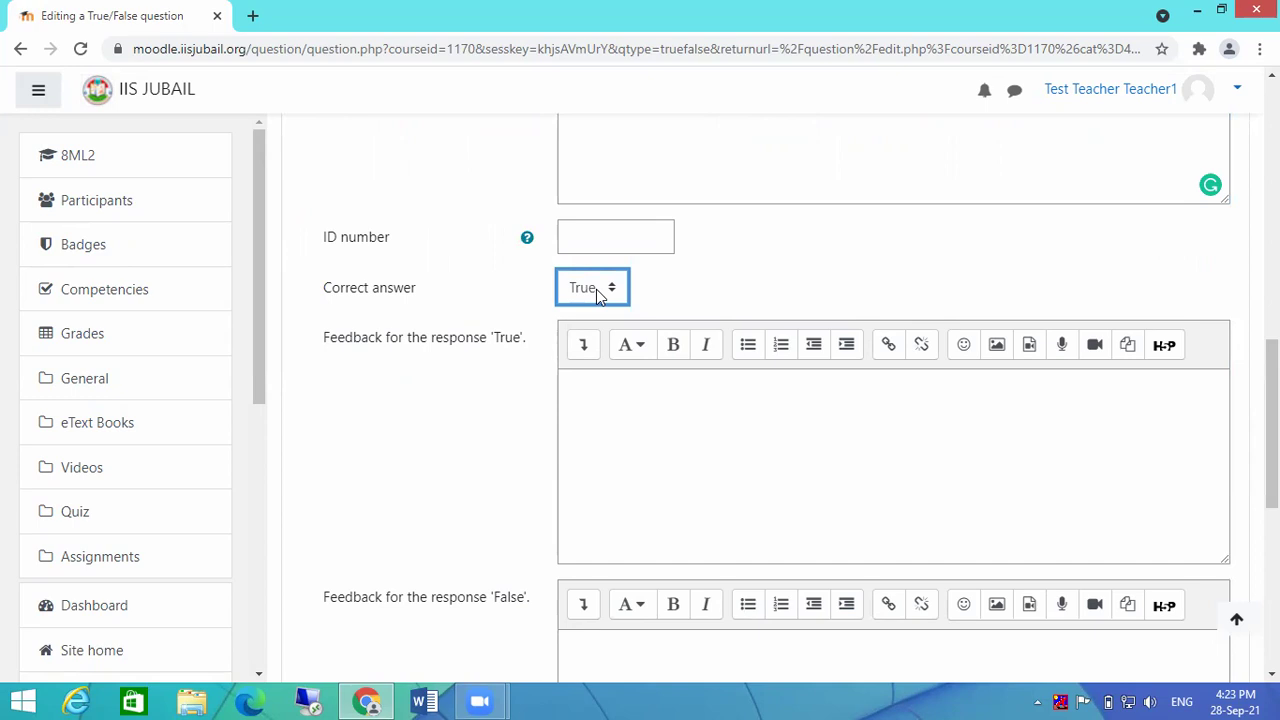
Step: Place the cursor in the General feedback editor, ready for feedback
scroll(806, 434, "up", 2)
left_click(693, 238)
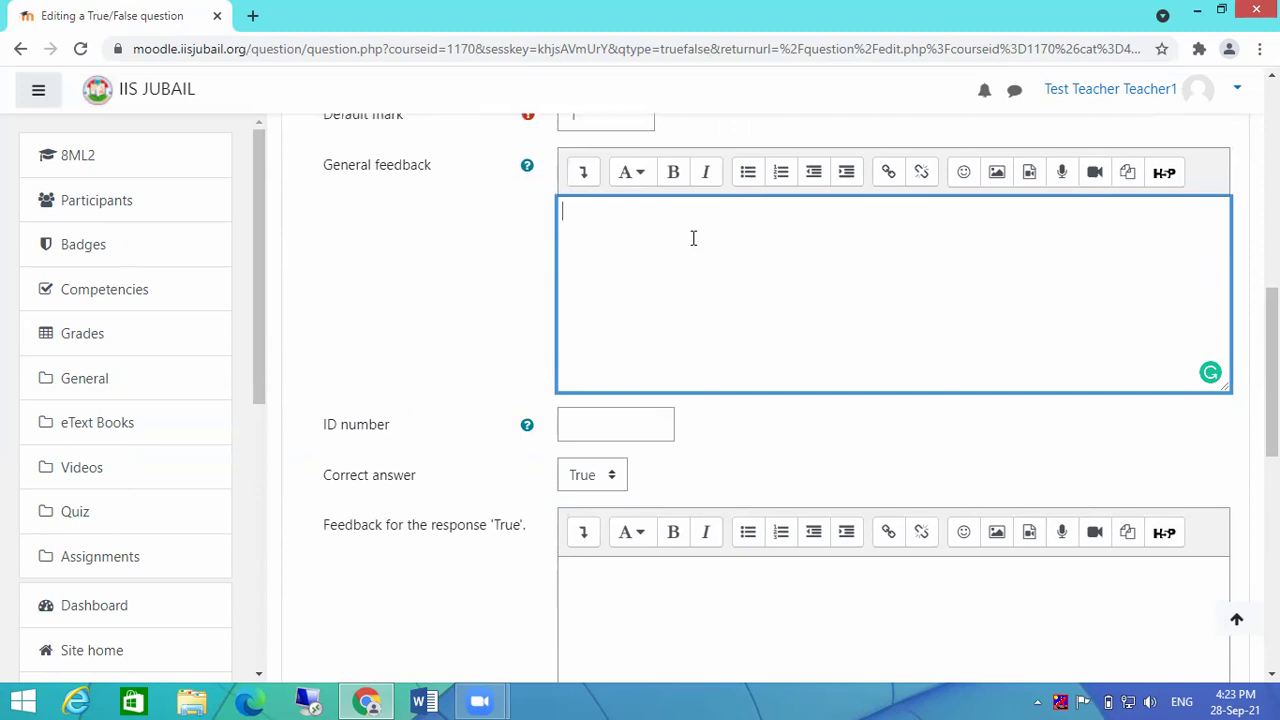
scroll(720, 336, "up", 5)
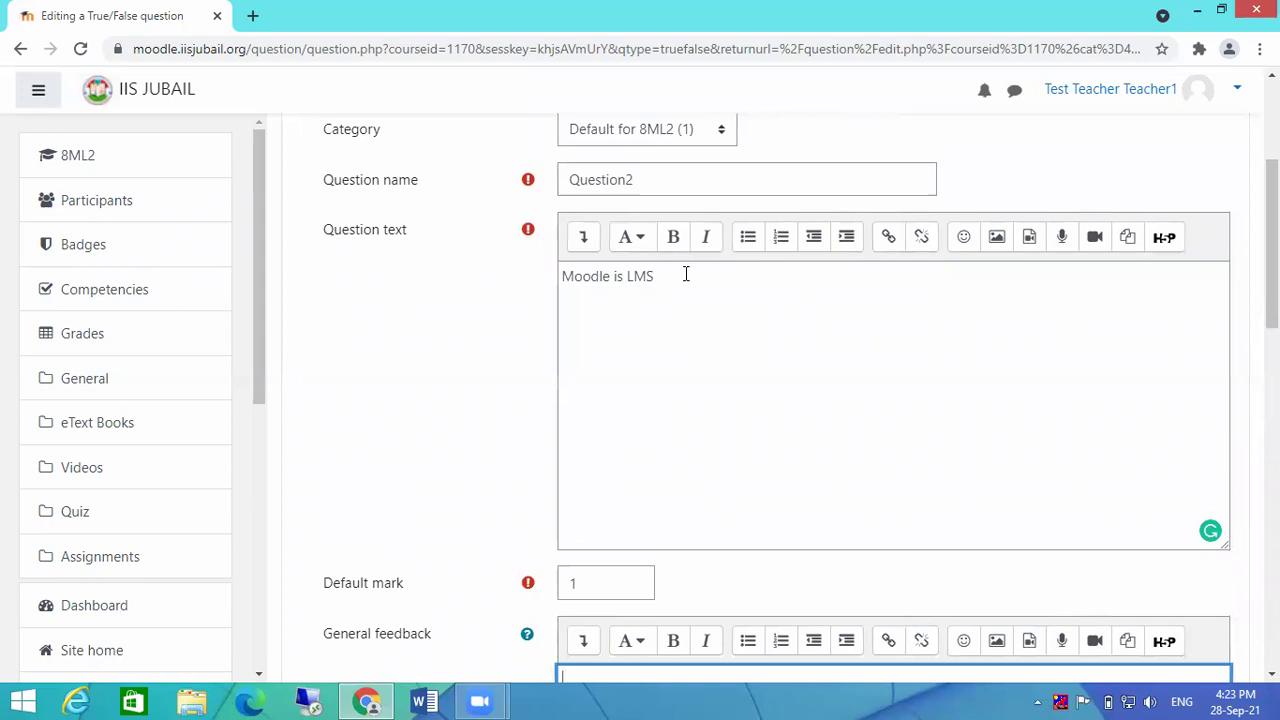
left_click(686, 274)
scroll(677, 300, "down", 5)
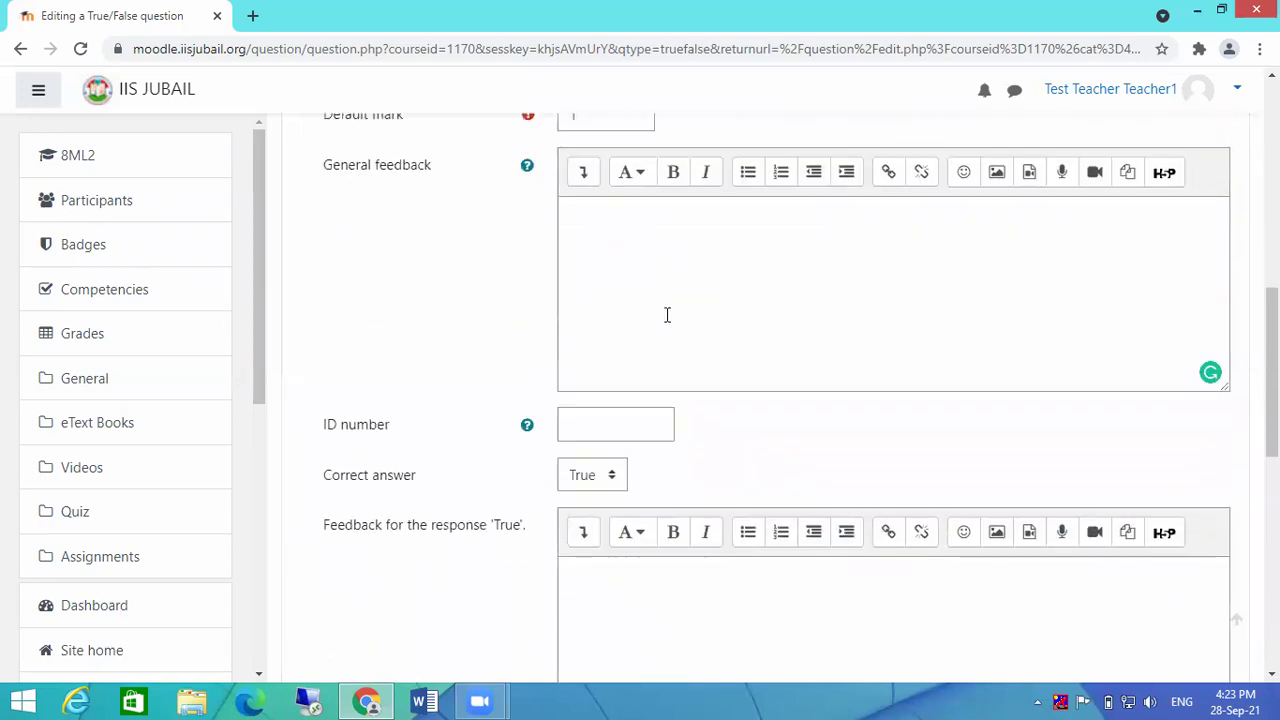
left_click(663, 229)
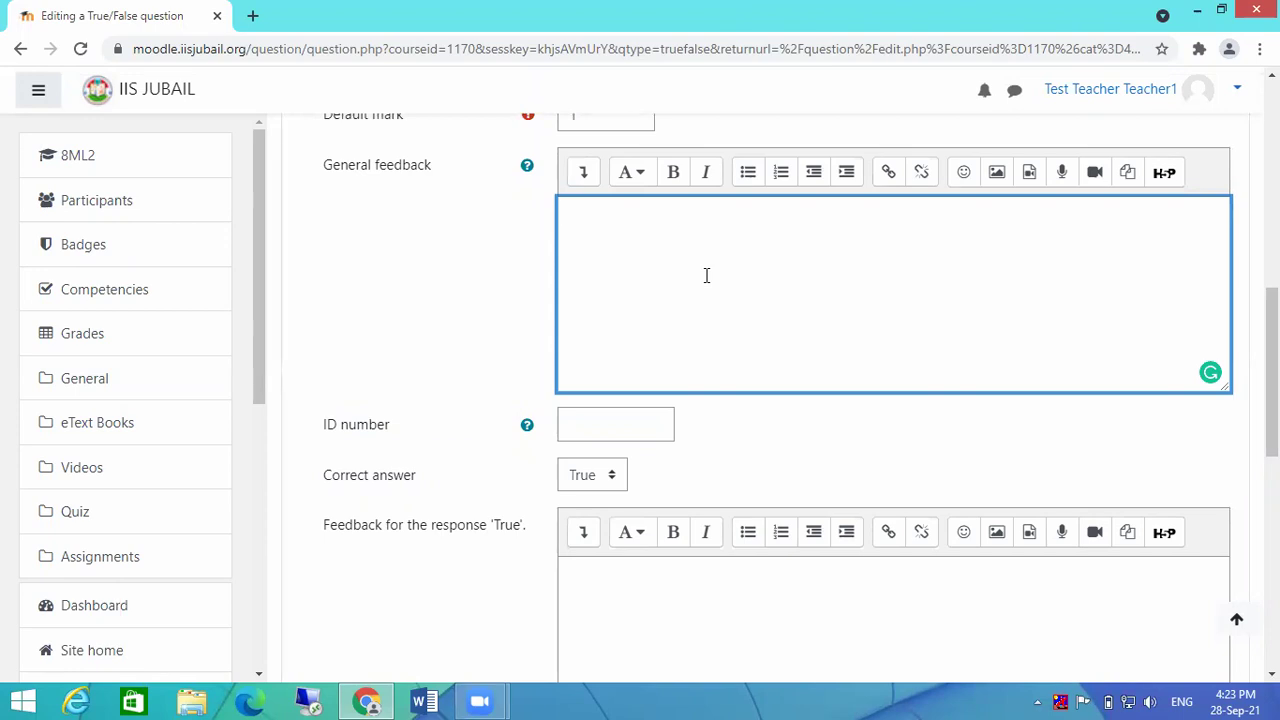
scroll(706, 275, "down", 4)
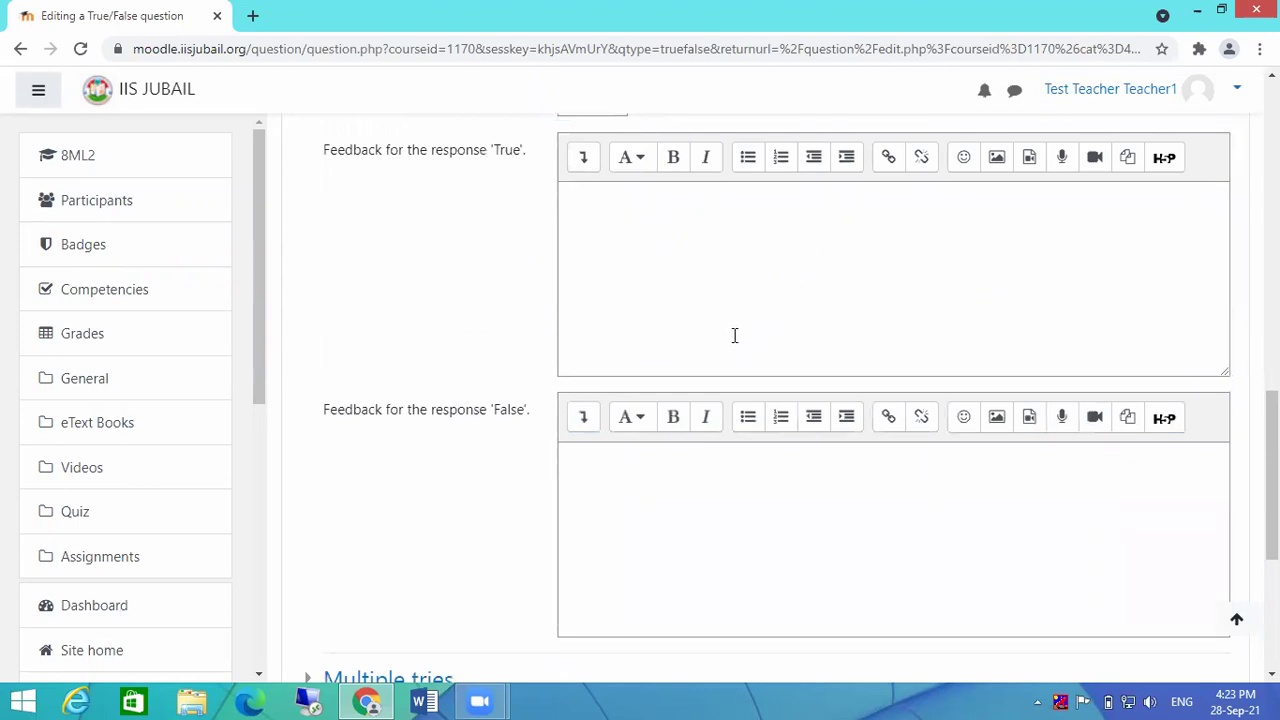
scroll(761, 285, "up", 6)
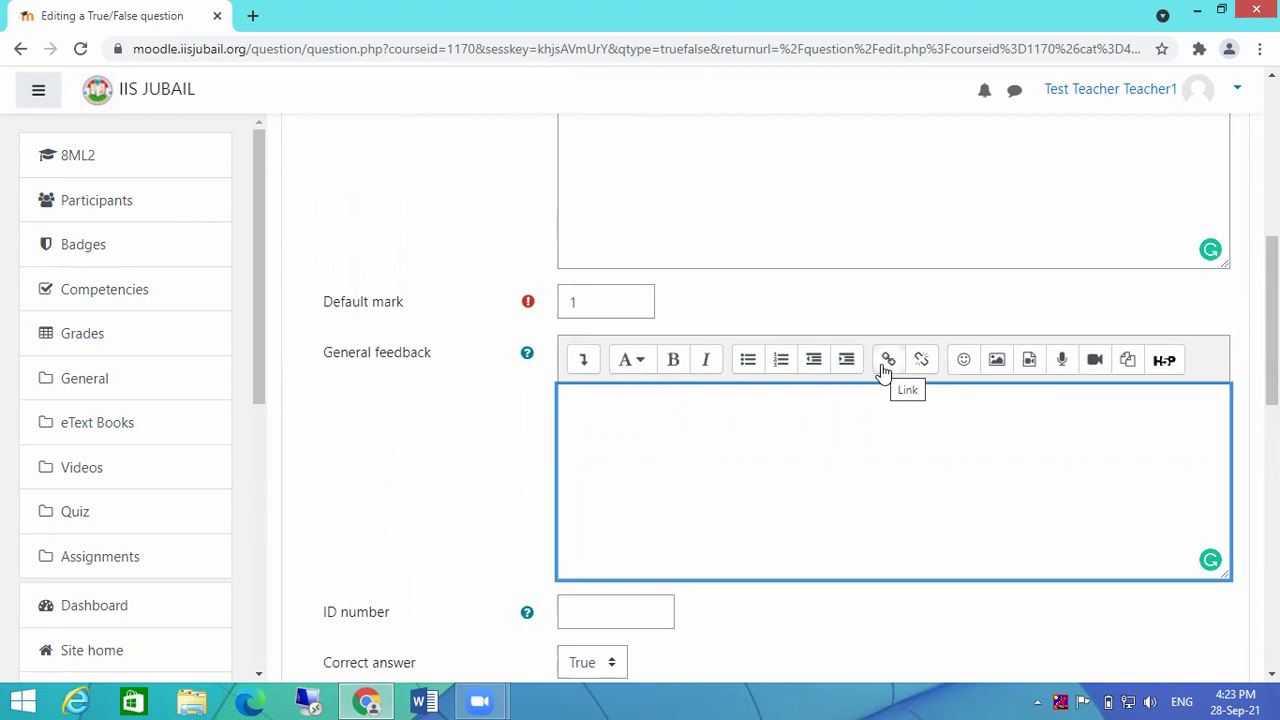
Step: Insert the princess emoji into the general feedback
left_click(965, 364)
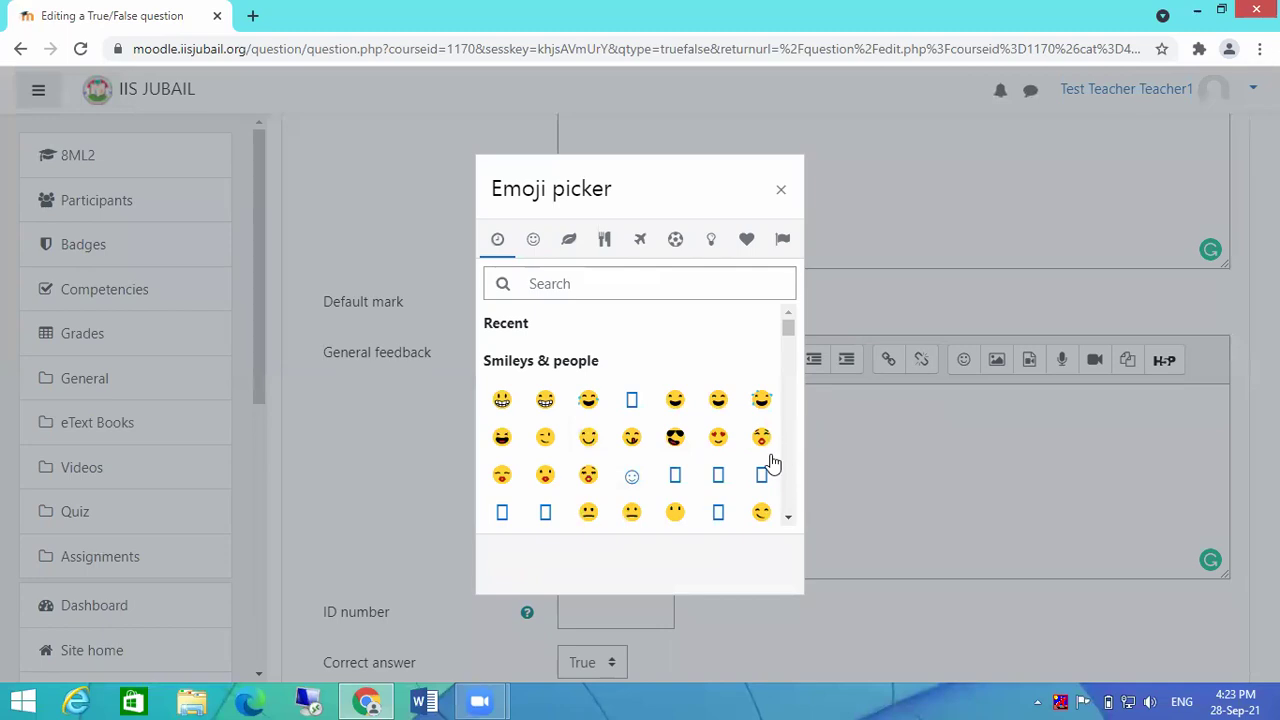
scroll(735, 415, "down", 2)
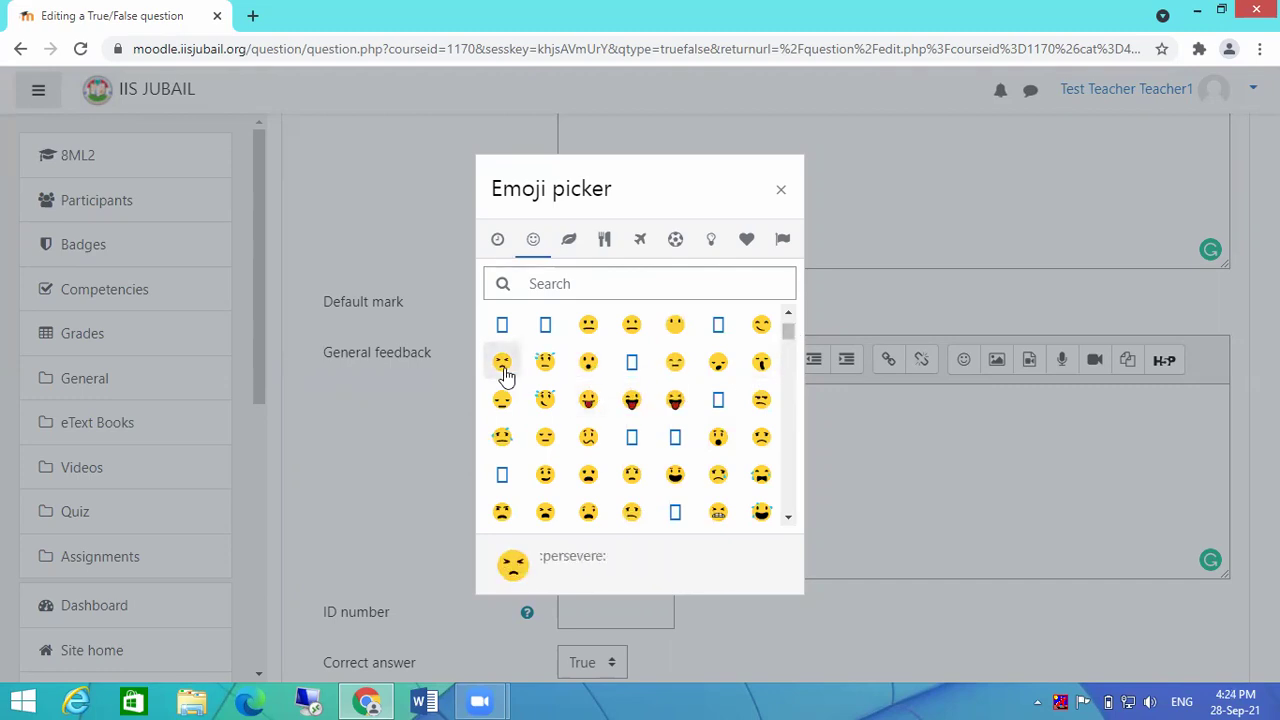
left_click_drag(788, 332, 787, 346)
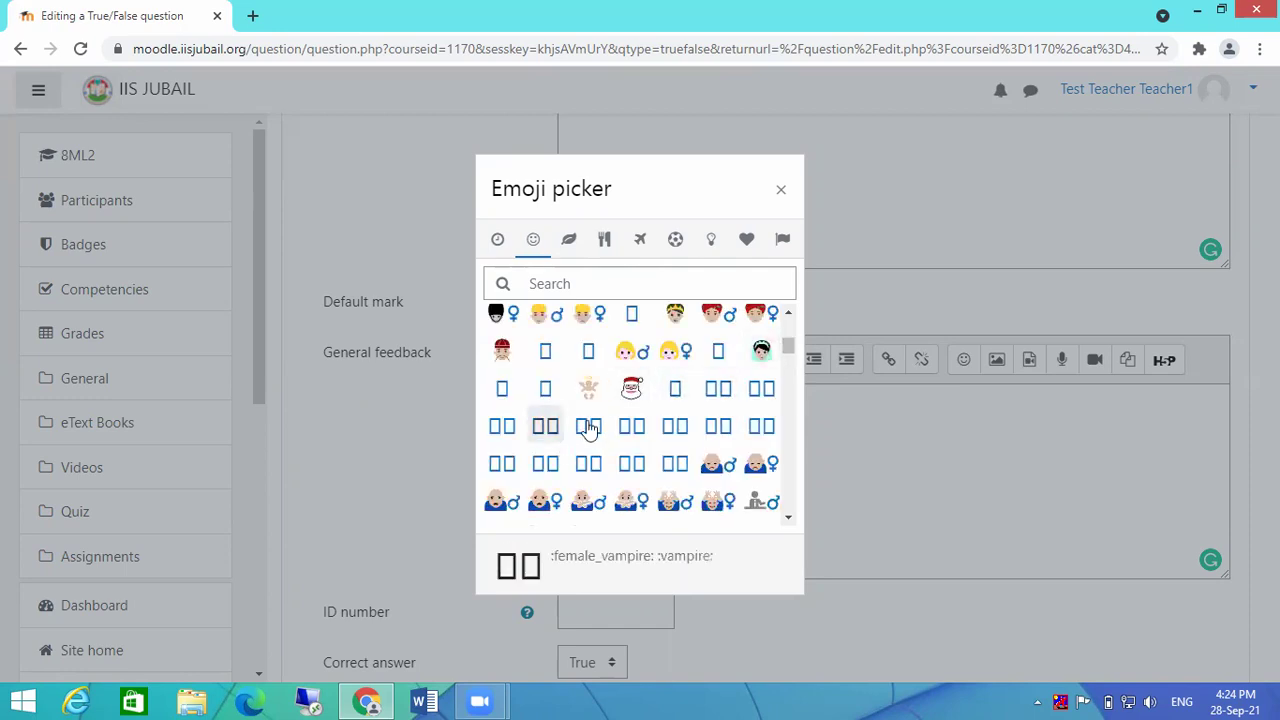
scroll(768, 373, "up", 1)
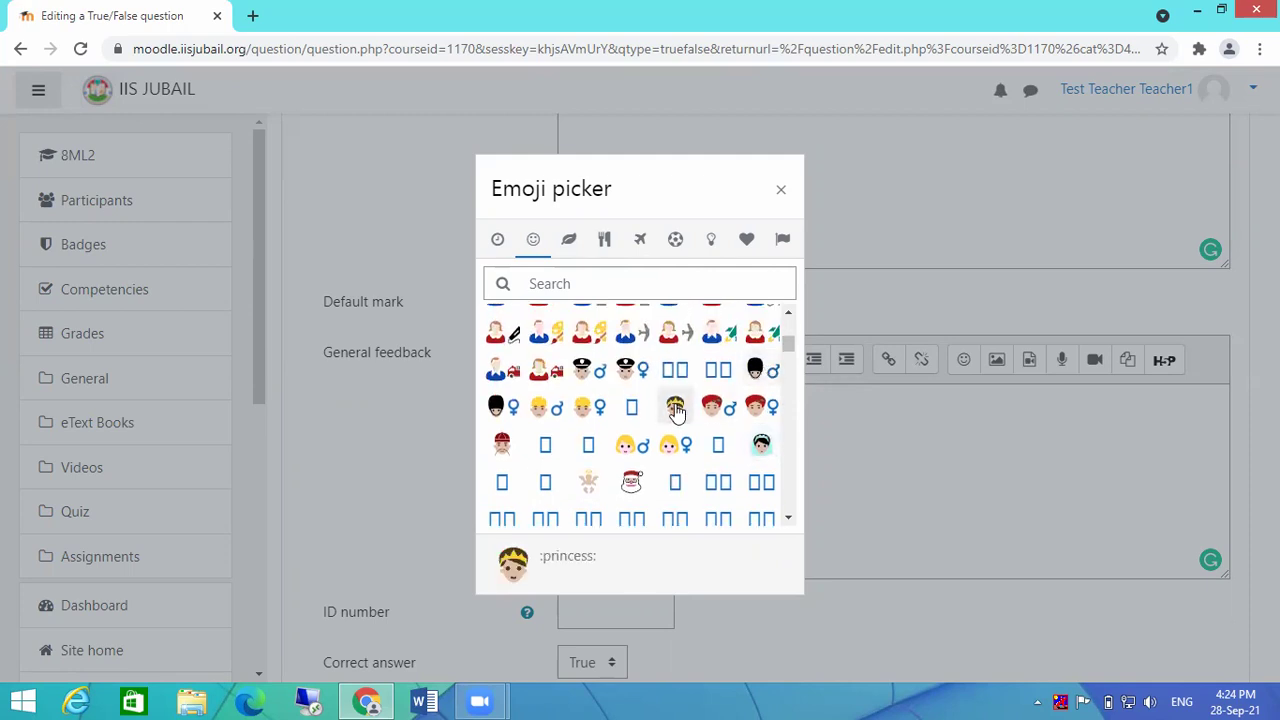
left_click(675, 405)
Step: Add a grinning emoji as the feedback for the 'True' response
scroll(1005, 448, "down", 1)
scroll(1005, 448, "down", 1)
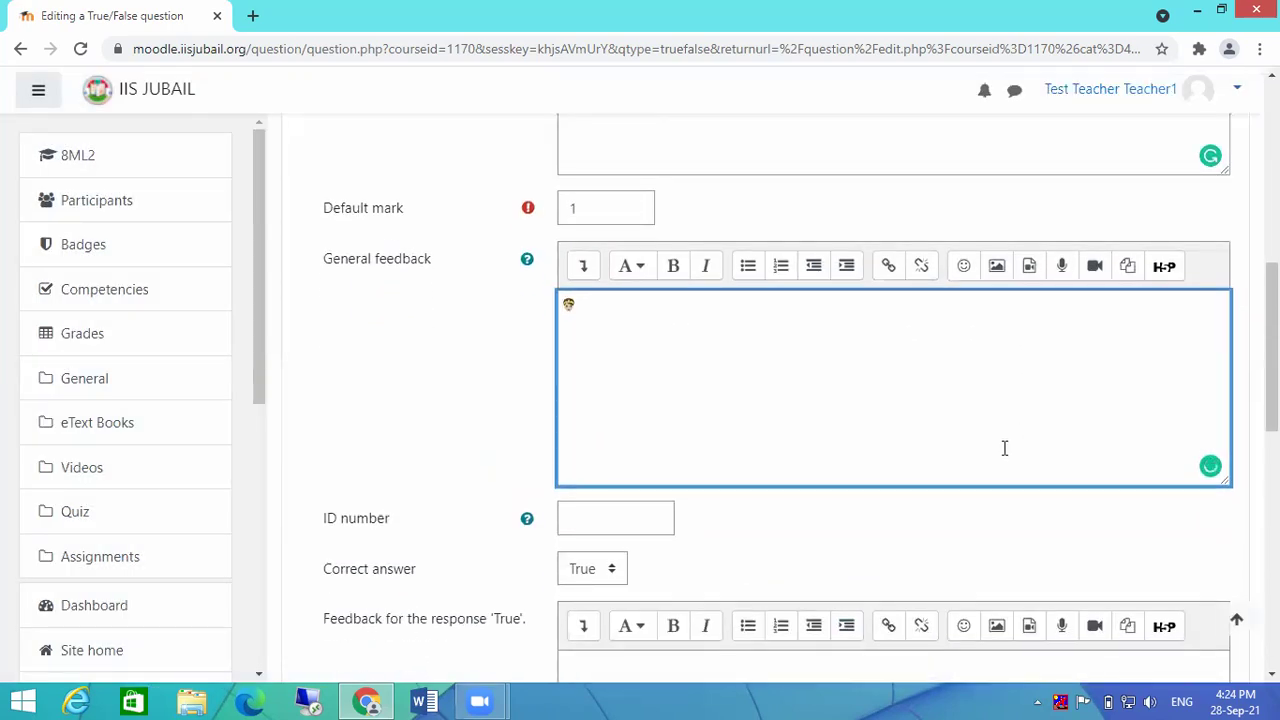
scroll(795, 415, "down", 2)
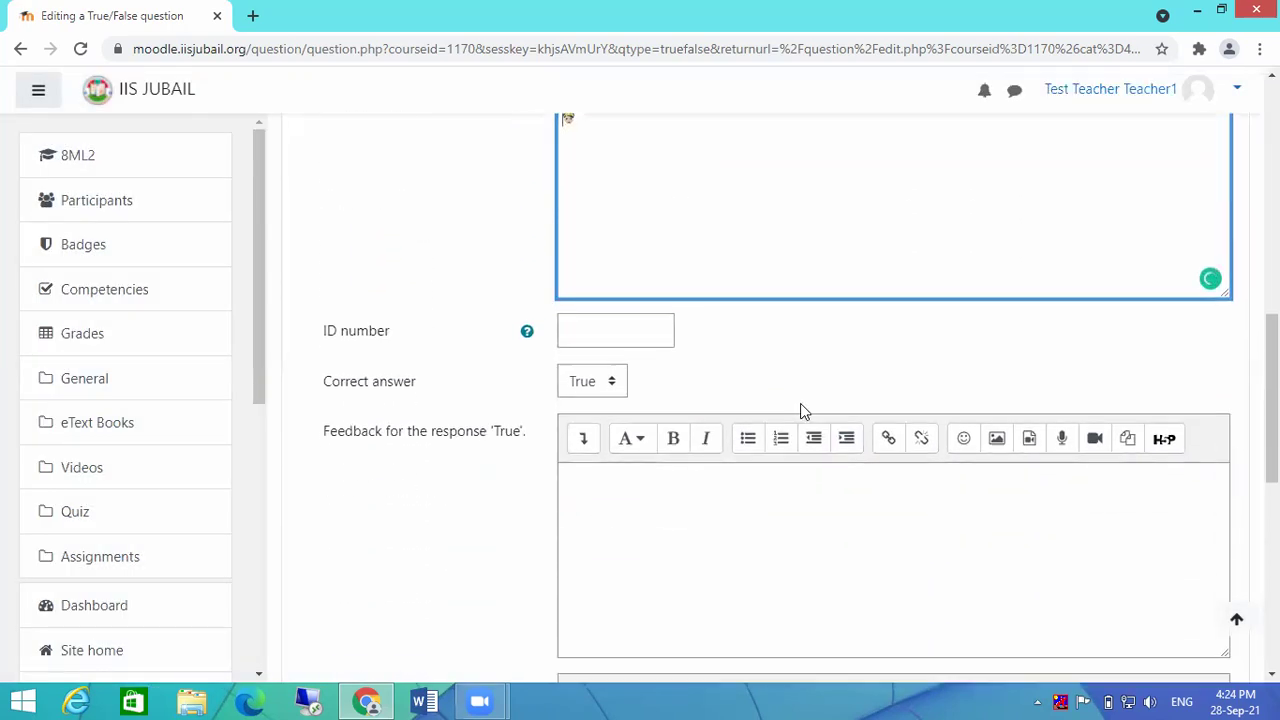
scroll(808, 374, "up", 6)
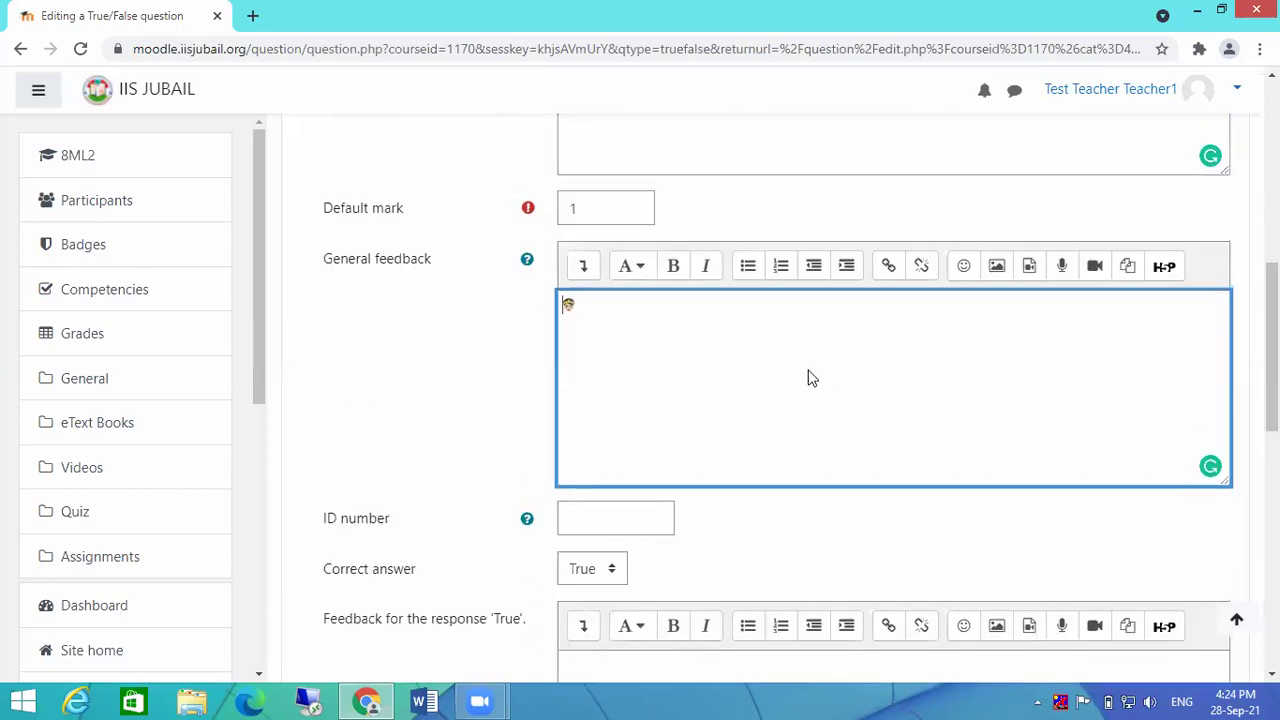
scroll(774, 337, "down", 3)
scroll(753, 374, "down", 3)
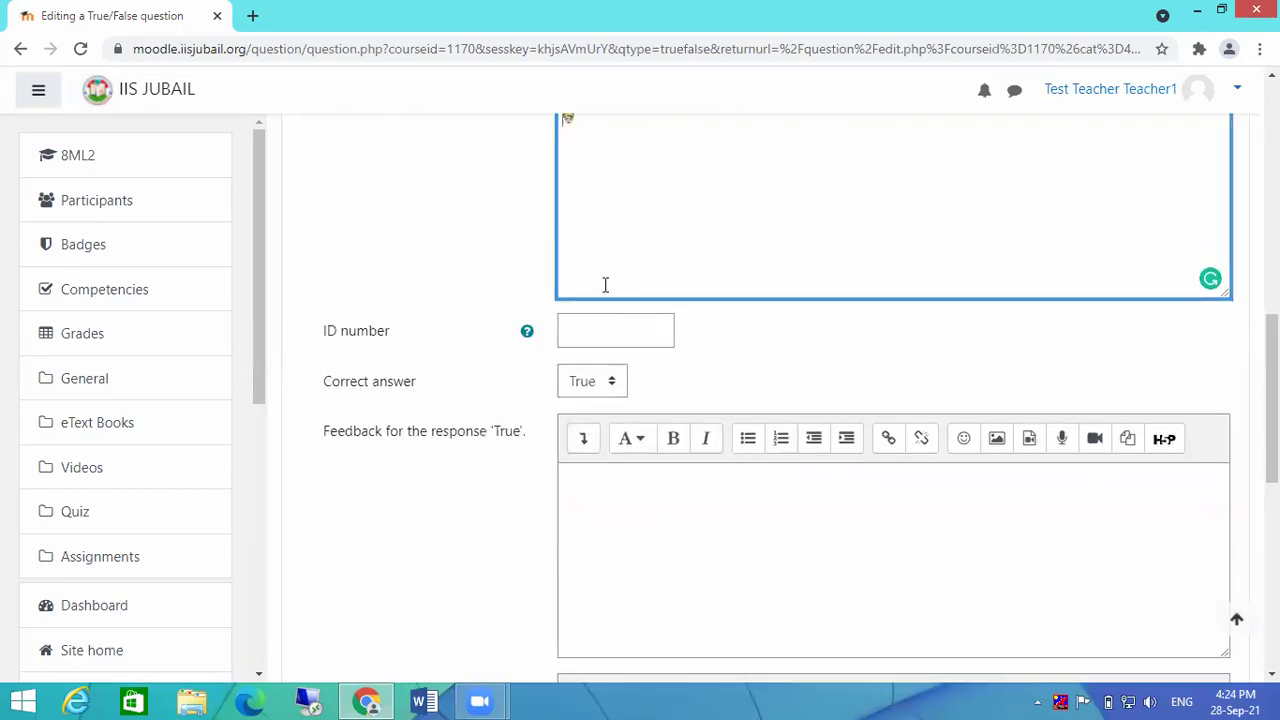
left_click(637, 495)
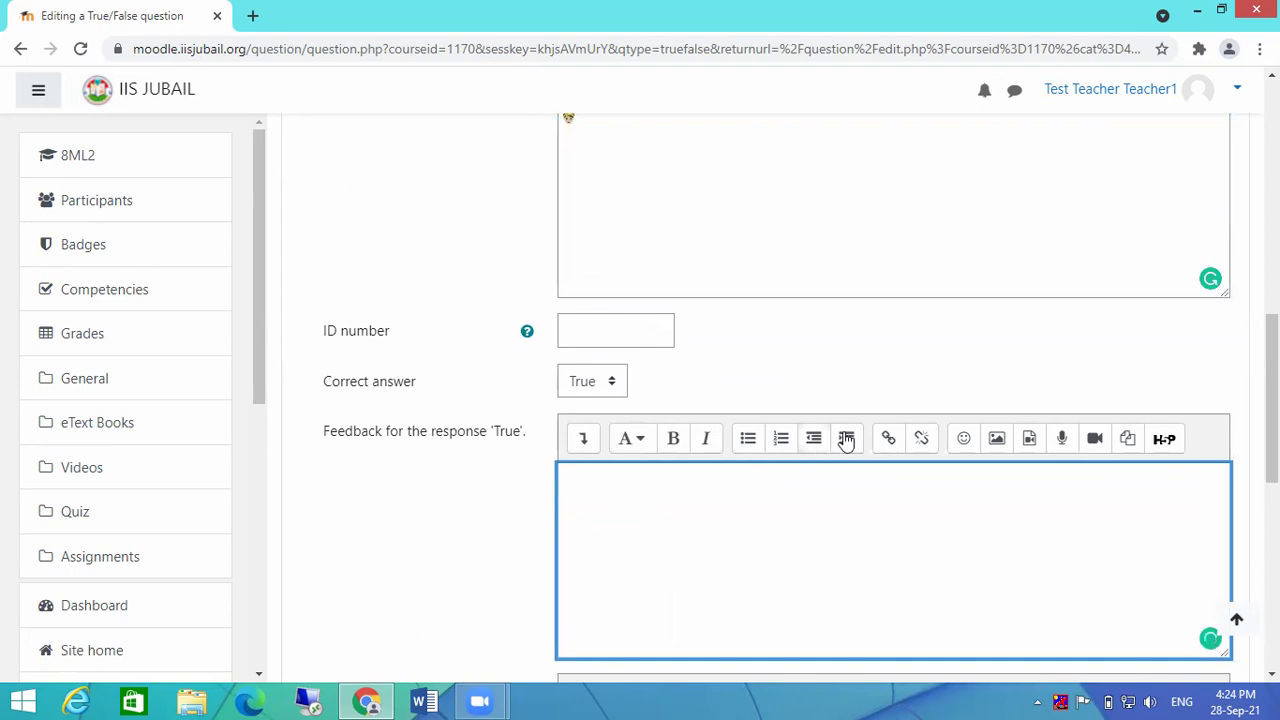
left_click(966, 442)
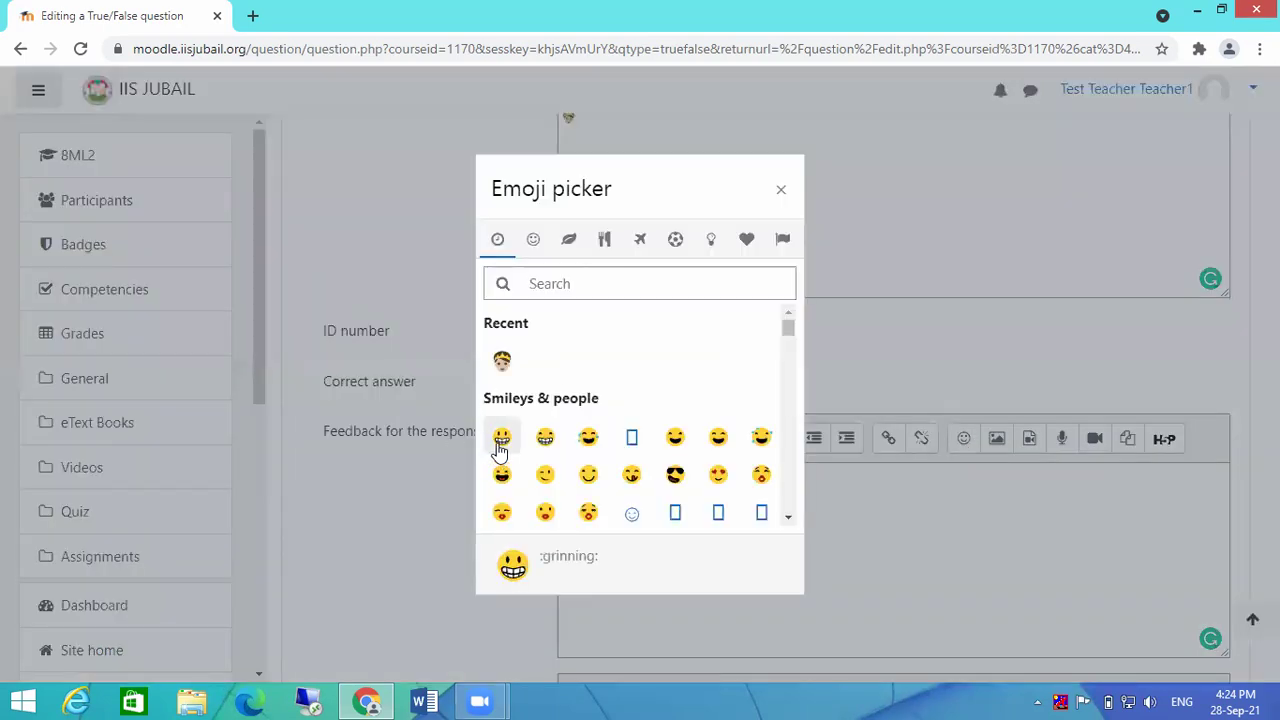
left_click(588, 438)
scroll(800, 549, "down", 3)
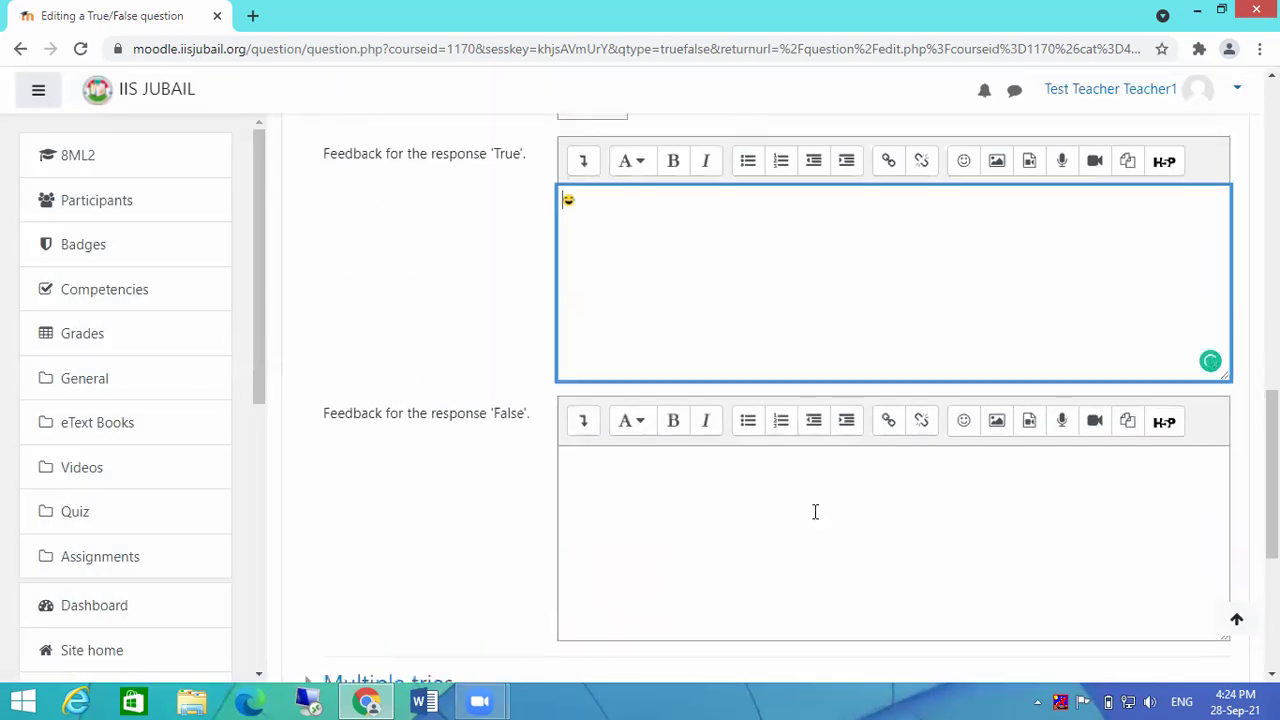
scroll(849, 491, "down", 3)
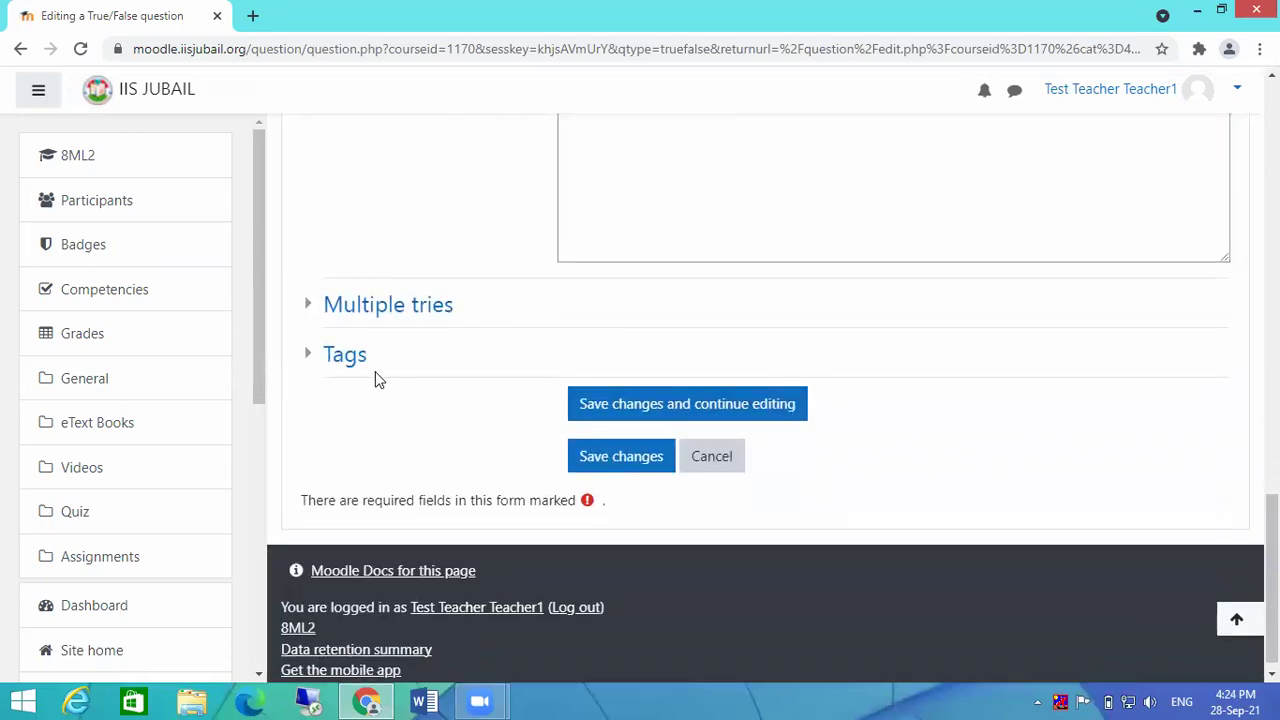
Step: Try saving Question2, which fails with 'Error writing to database', then continue past the error
left_click(310, 358)
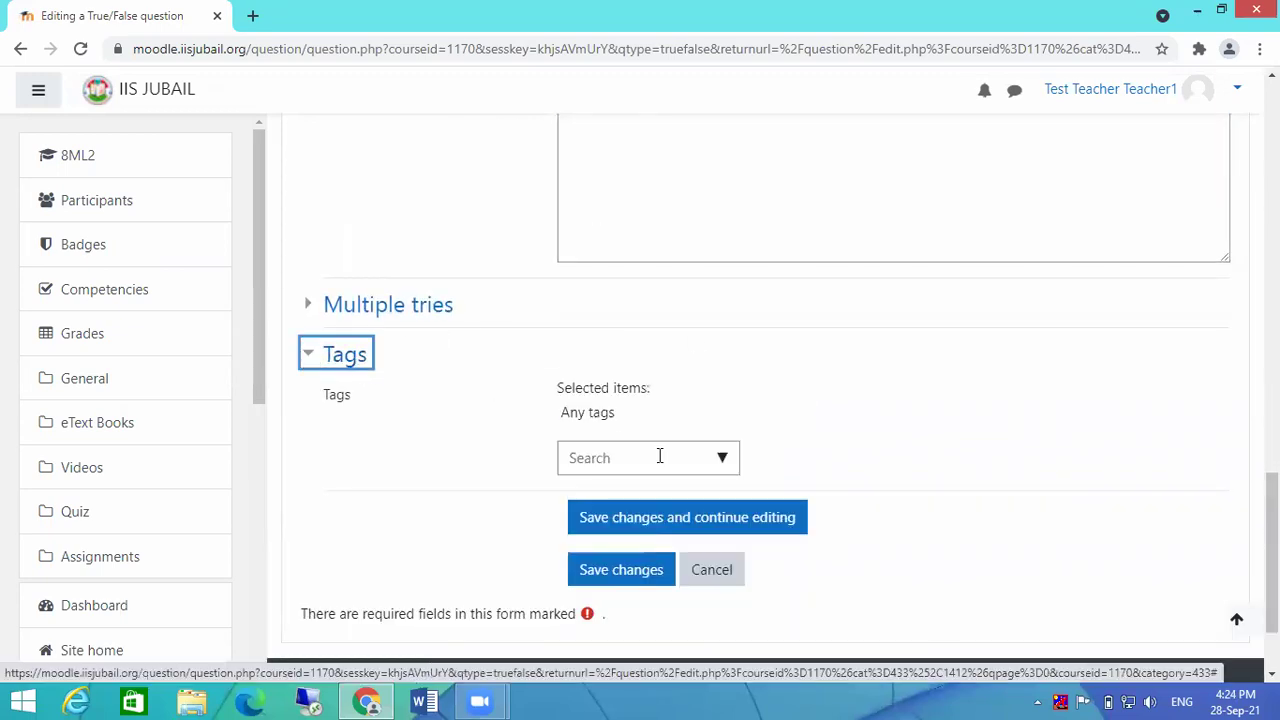
left_click(617, 572)
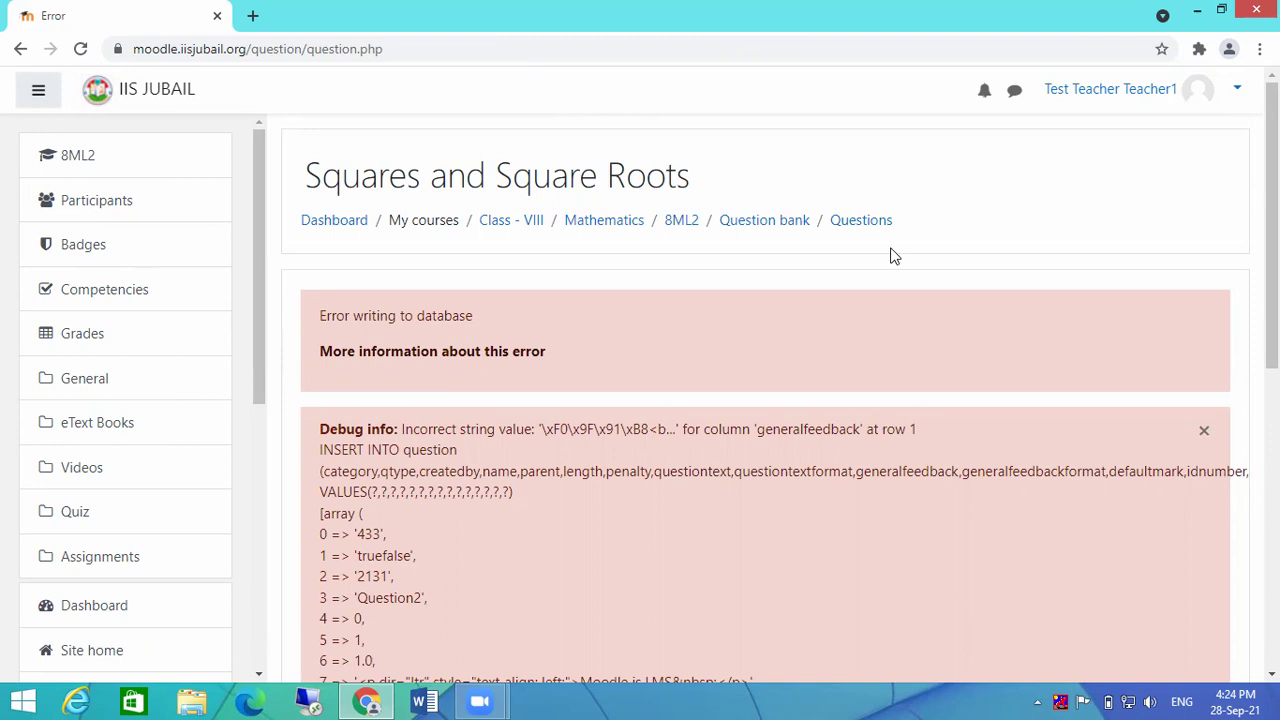
scroll(893, 257, "down", 4)
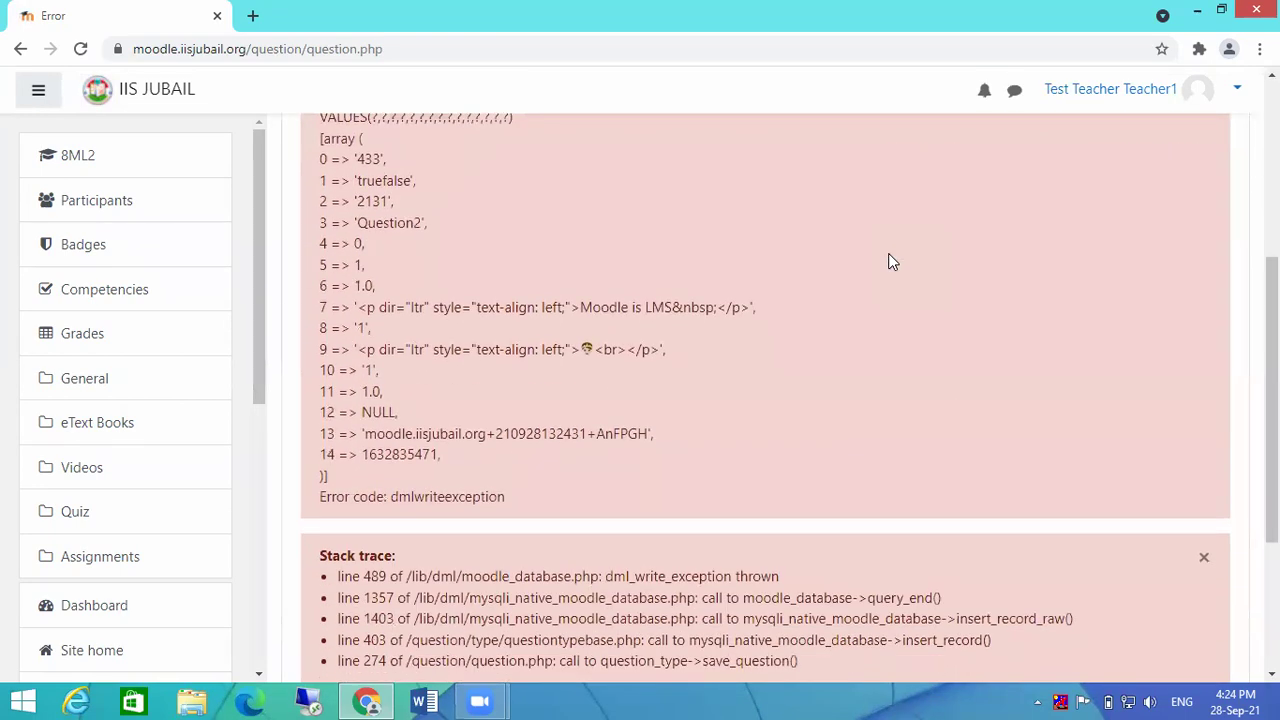
scroll(893, 262, "down", 2)
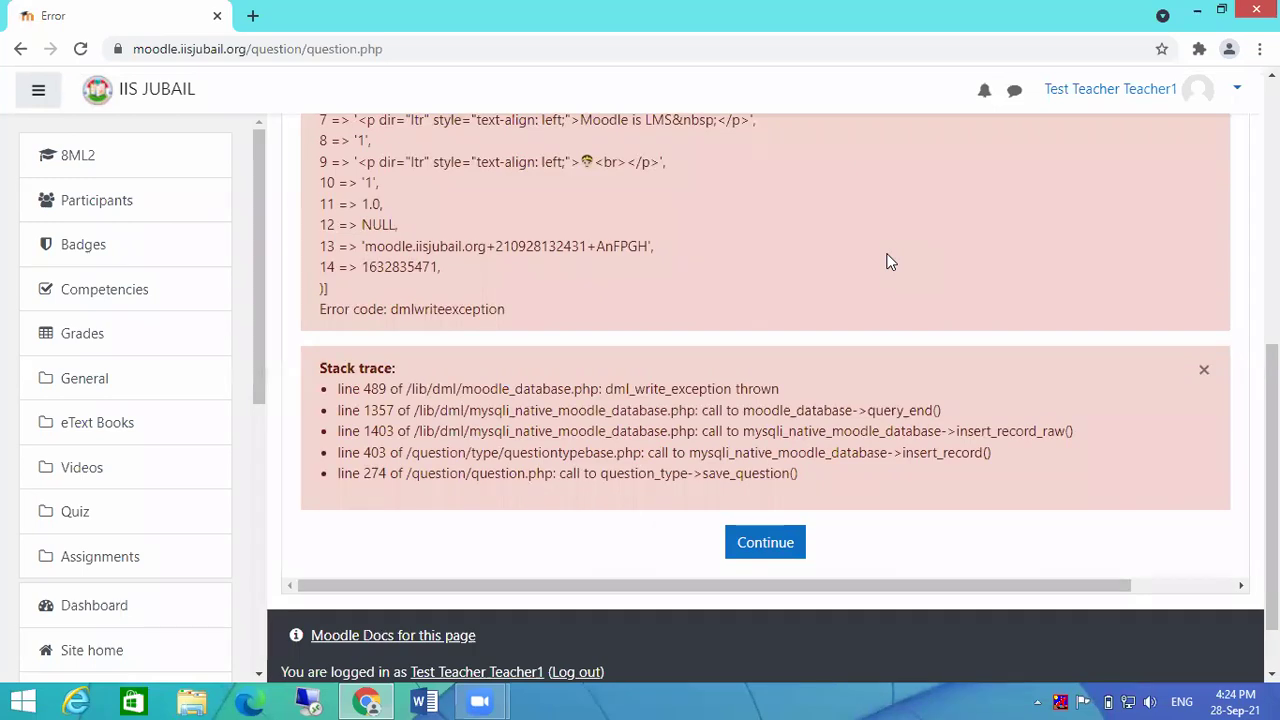
left_click(779, 550)
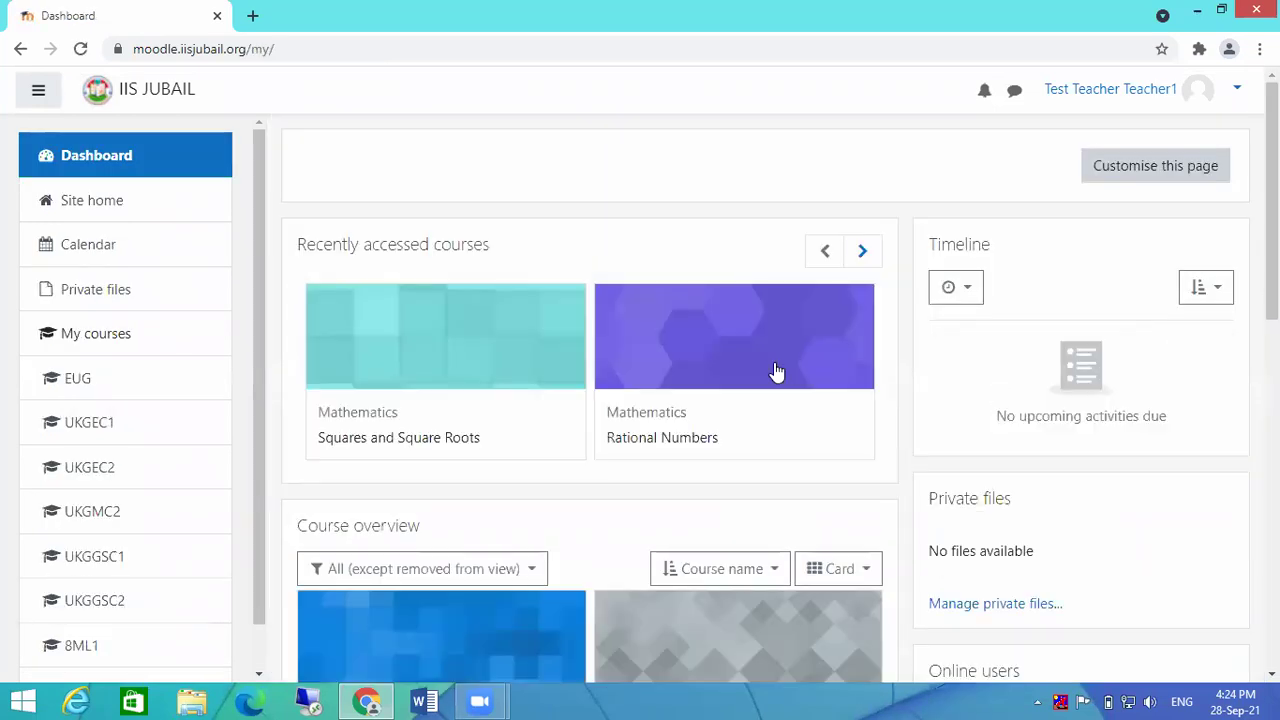
Step: Go from the Squares and Square Roots course through course administration to Question bank > Questions
left_click(493, 362)
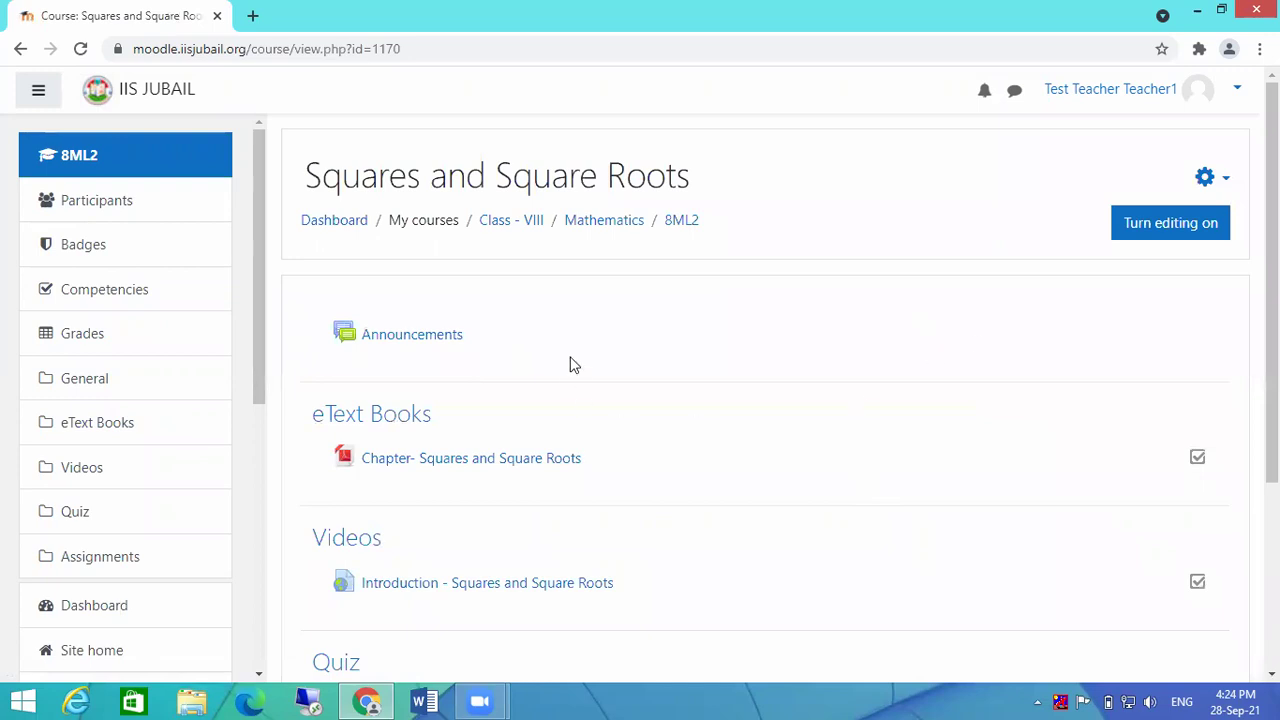
left_click(1224, 186)
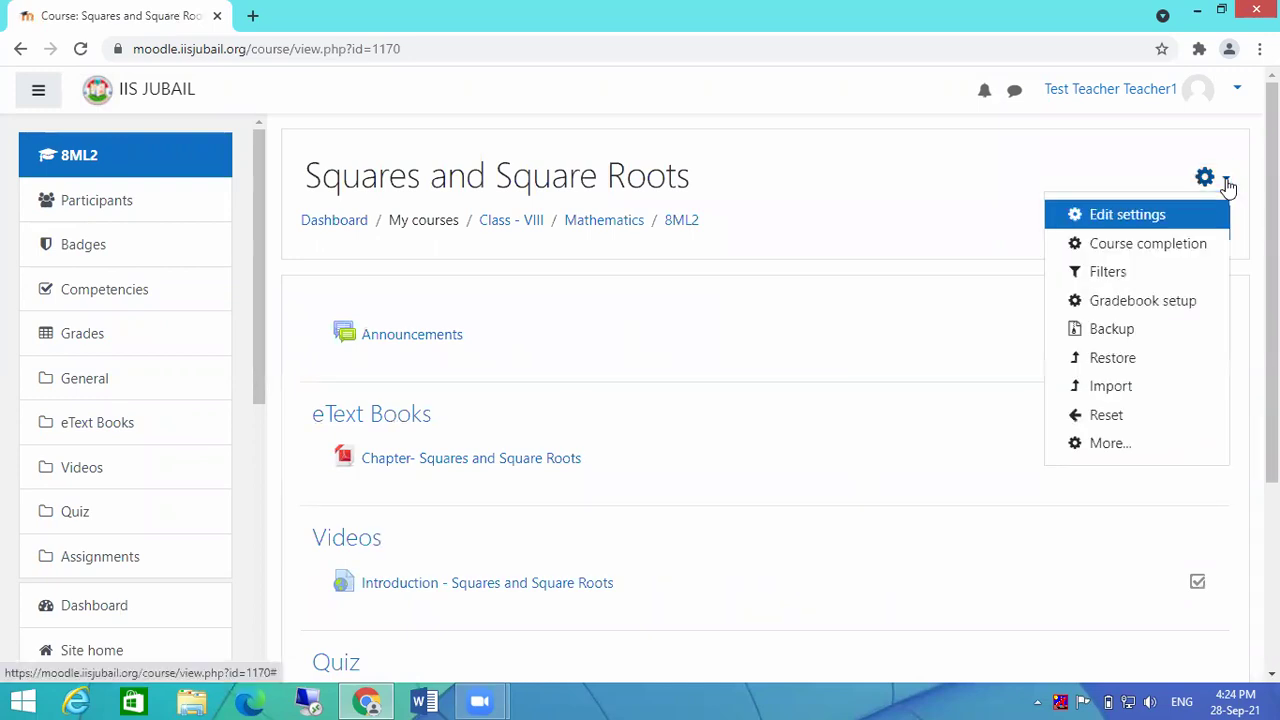
left_click(1108, 445)
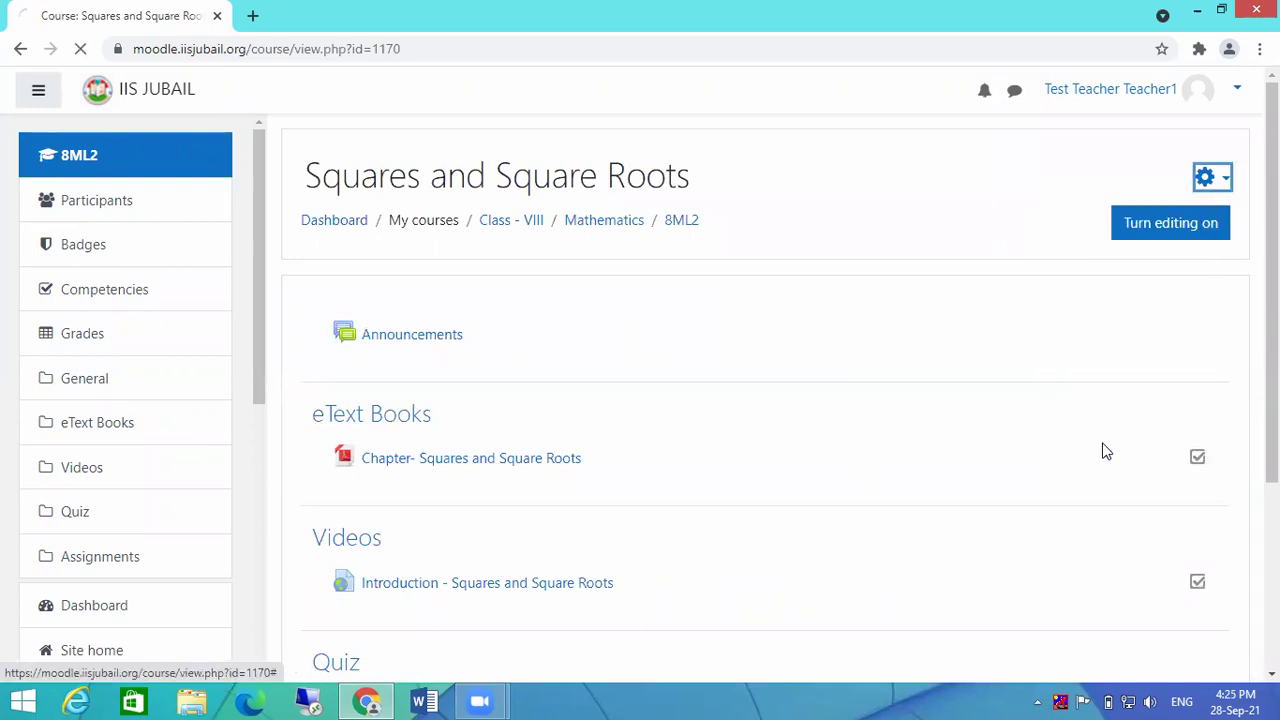
scroll(926, 432, "down", 2)
scroll(651, 269, "down", 3)
scroll(603, 506, "up", 1)
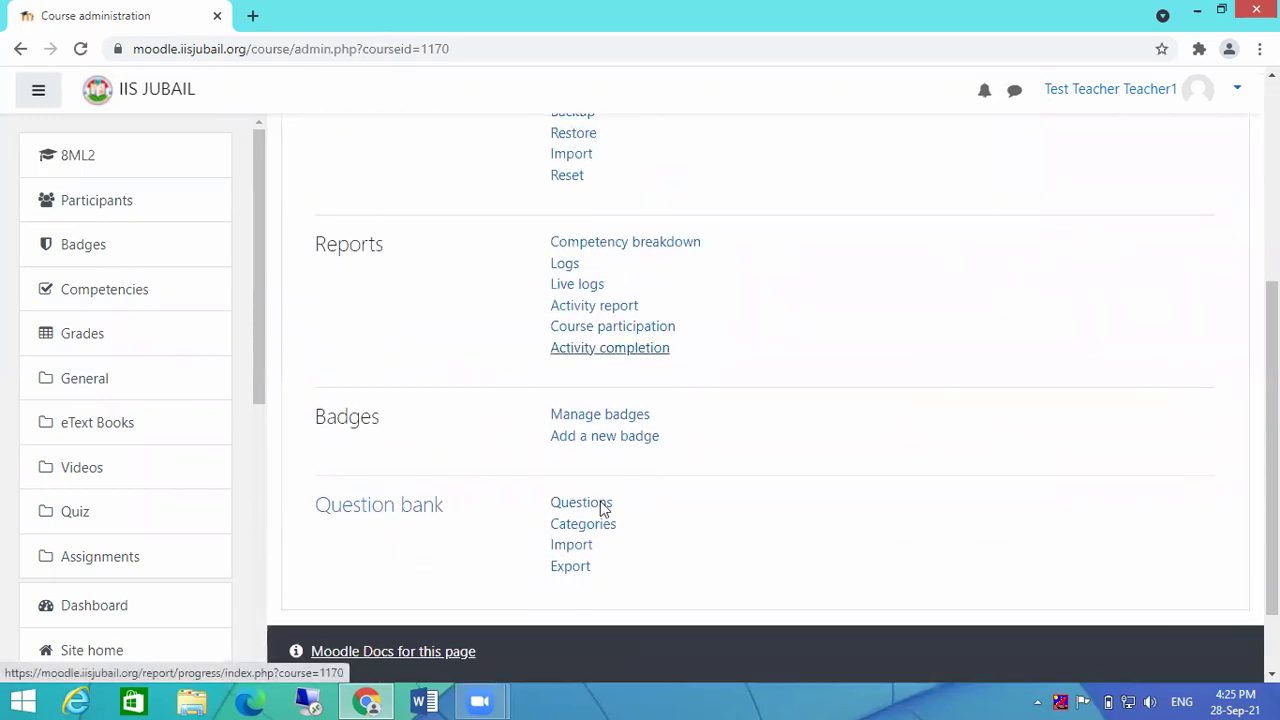
left_click(590, 506)
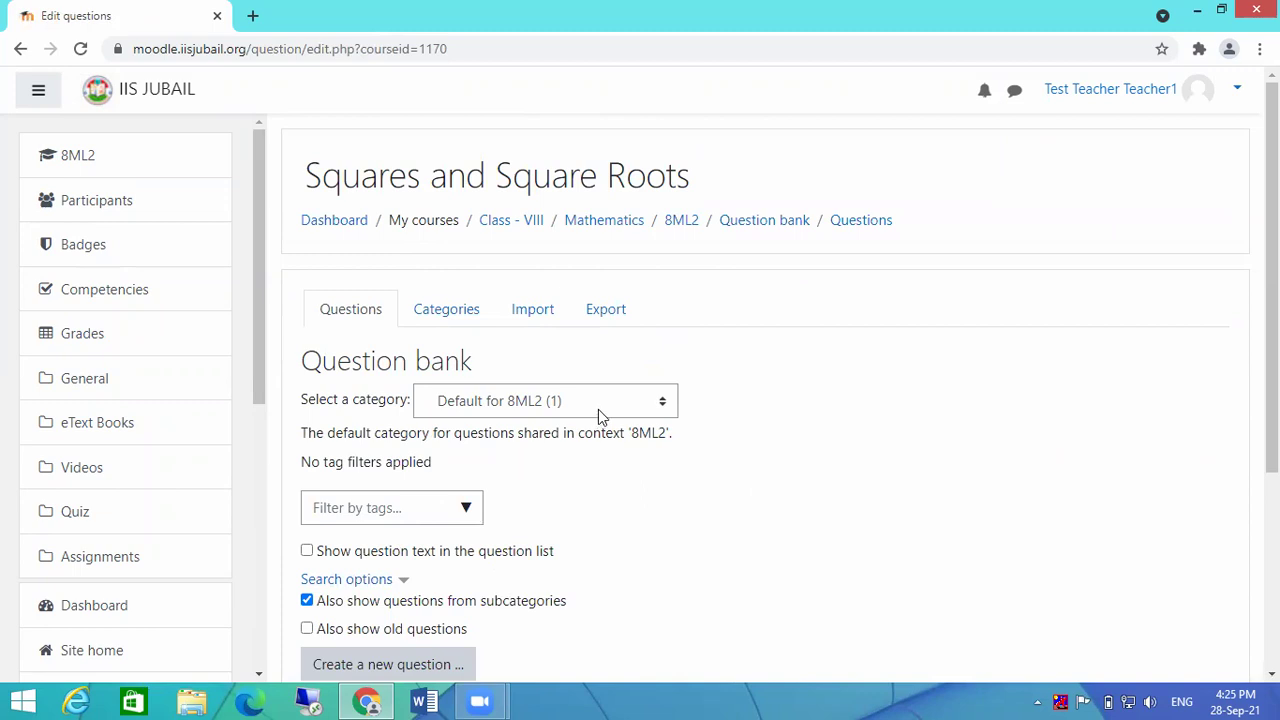
scroll(683, 434, "down", 3)
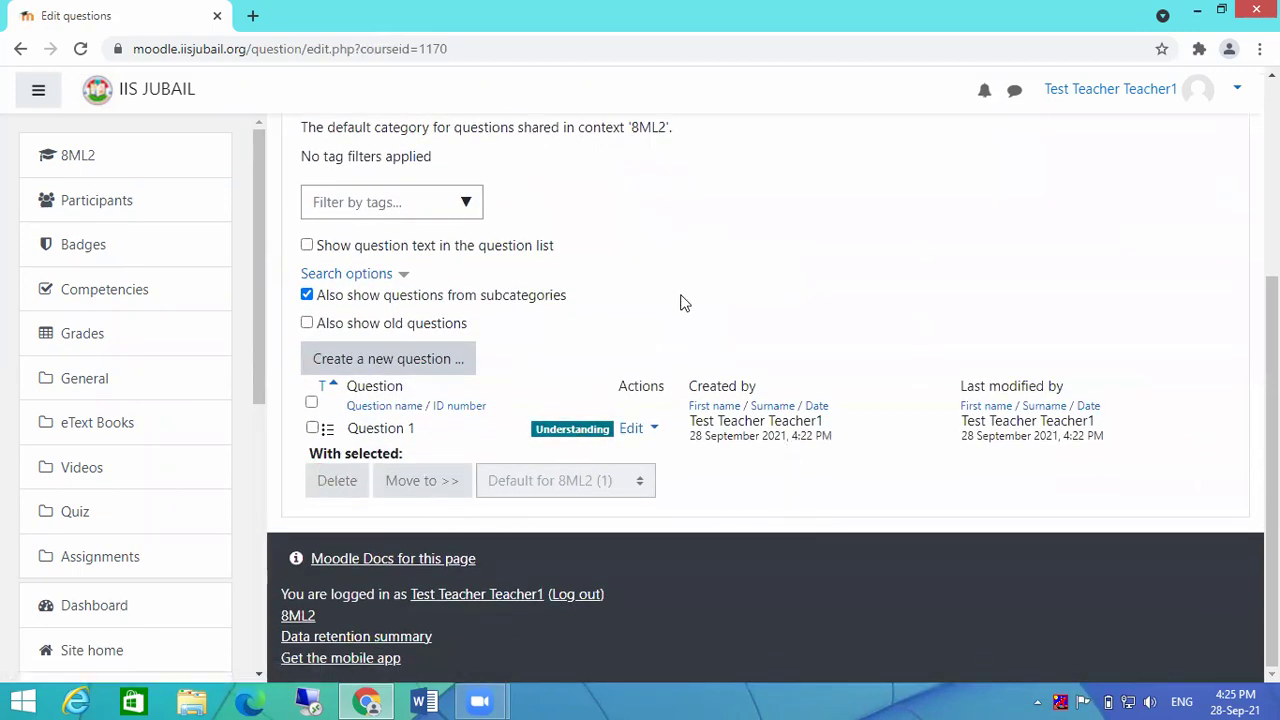
Step: Add a True/False question named 'Question 2' with question text 'Moodle is LM'
left_click(363, 360)
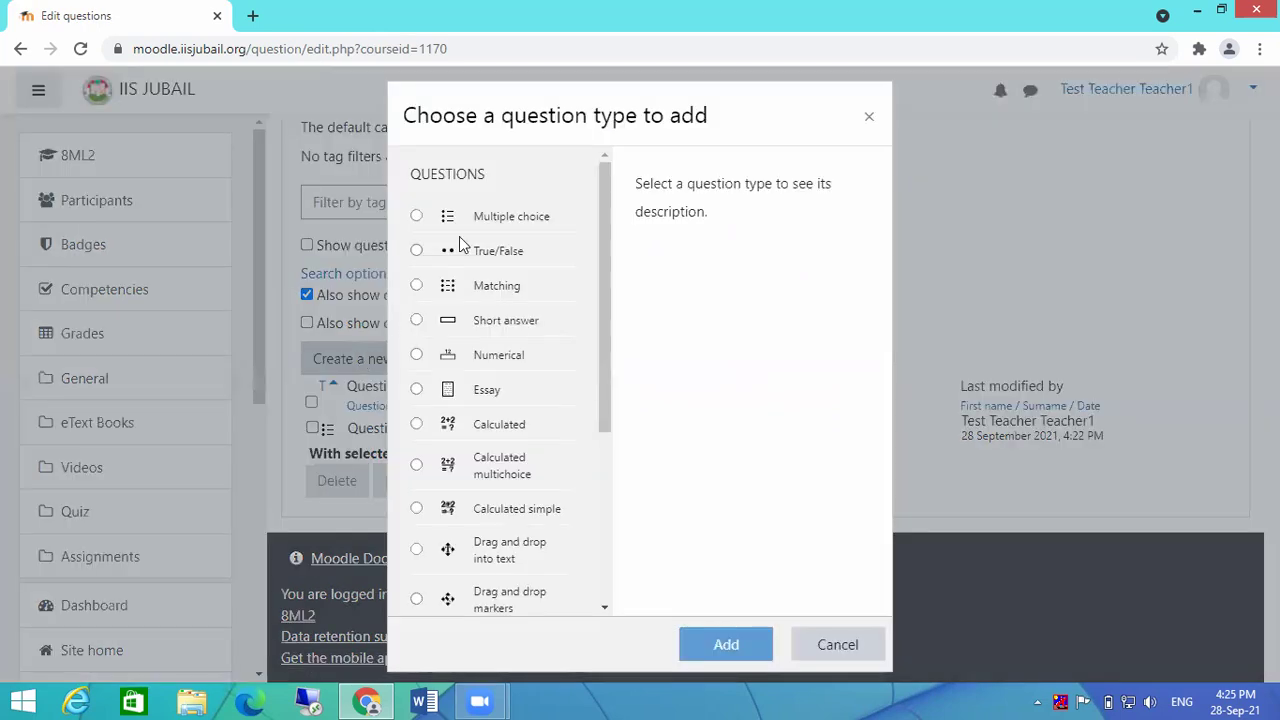
left_click(416, 250)
left_click(727, 640)
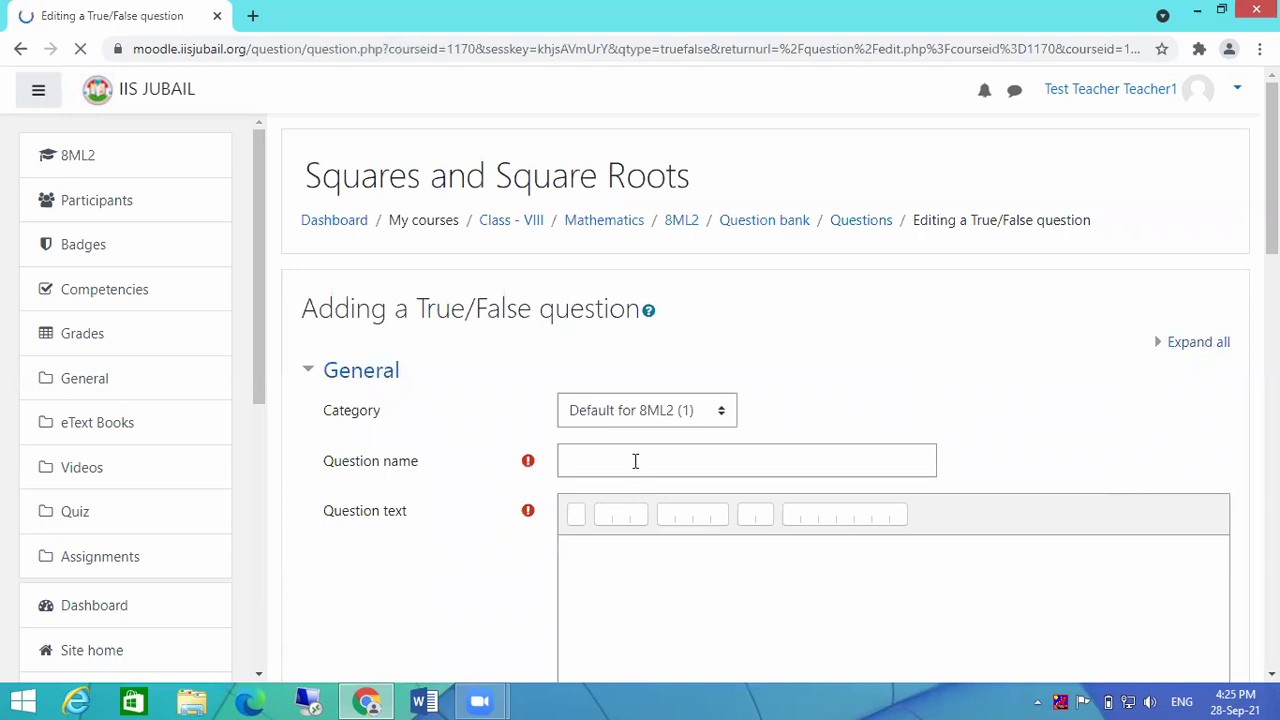
left_click(635, 459)
type("Question")
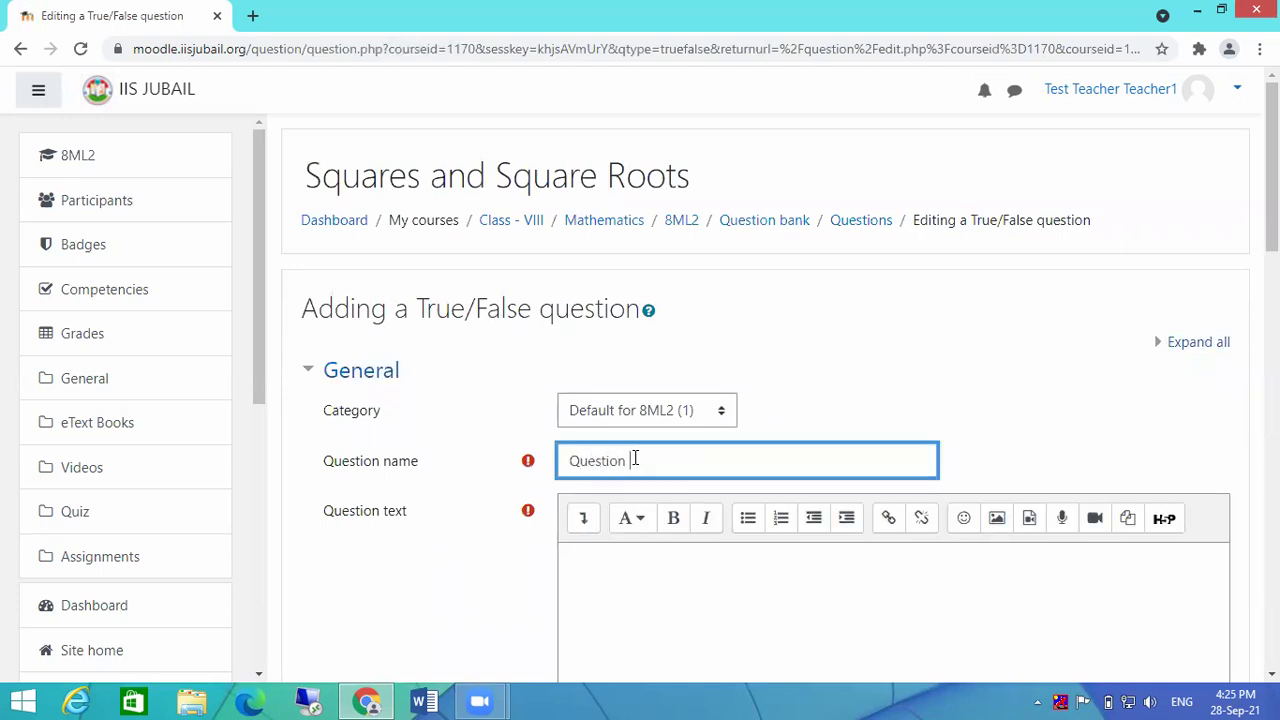
type(" 2")
left_click(657, 577)
type("Moodle is LMS")
Step: Set the correct answer to True and save the question
scroll(657, 577, "down", 10)
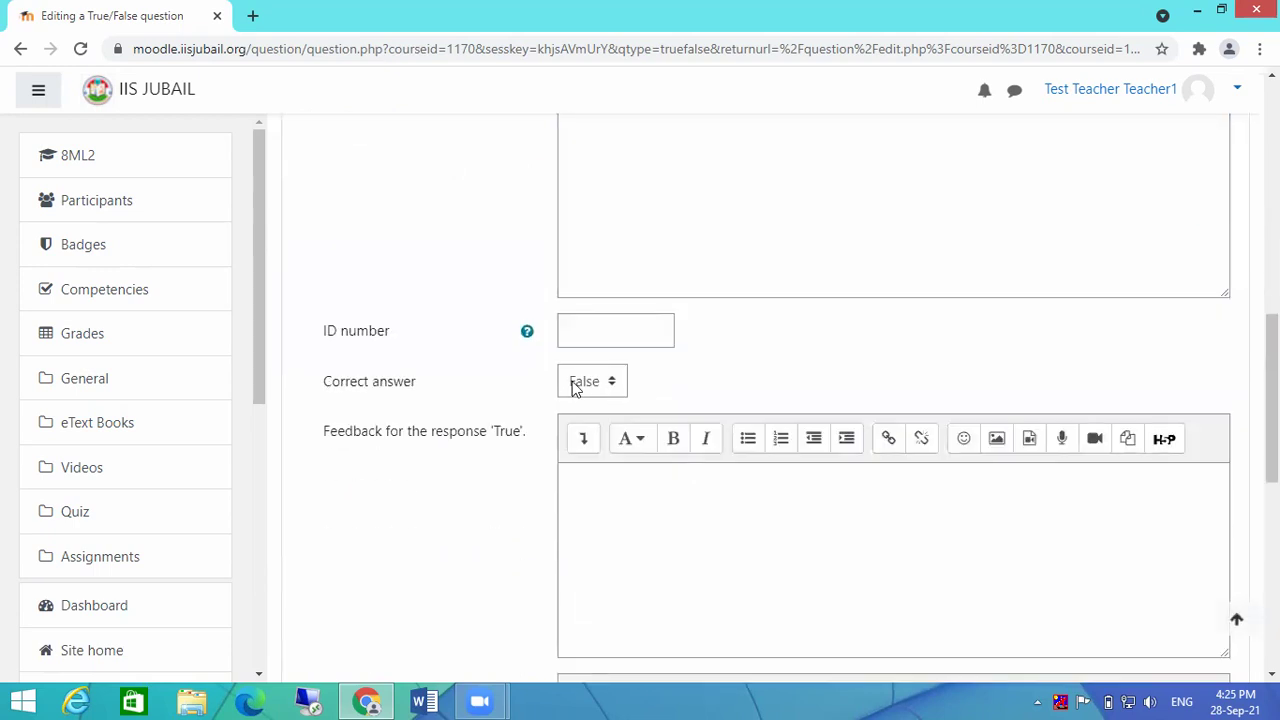
left_click(575, 387)
left_click(580, 430)
left_click(766, 555)
scroll(762, 552, "down", 6)
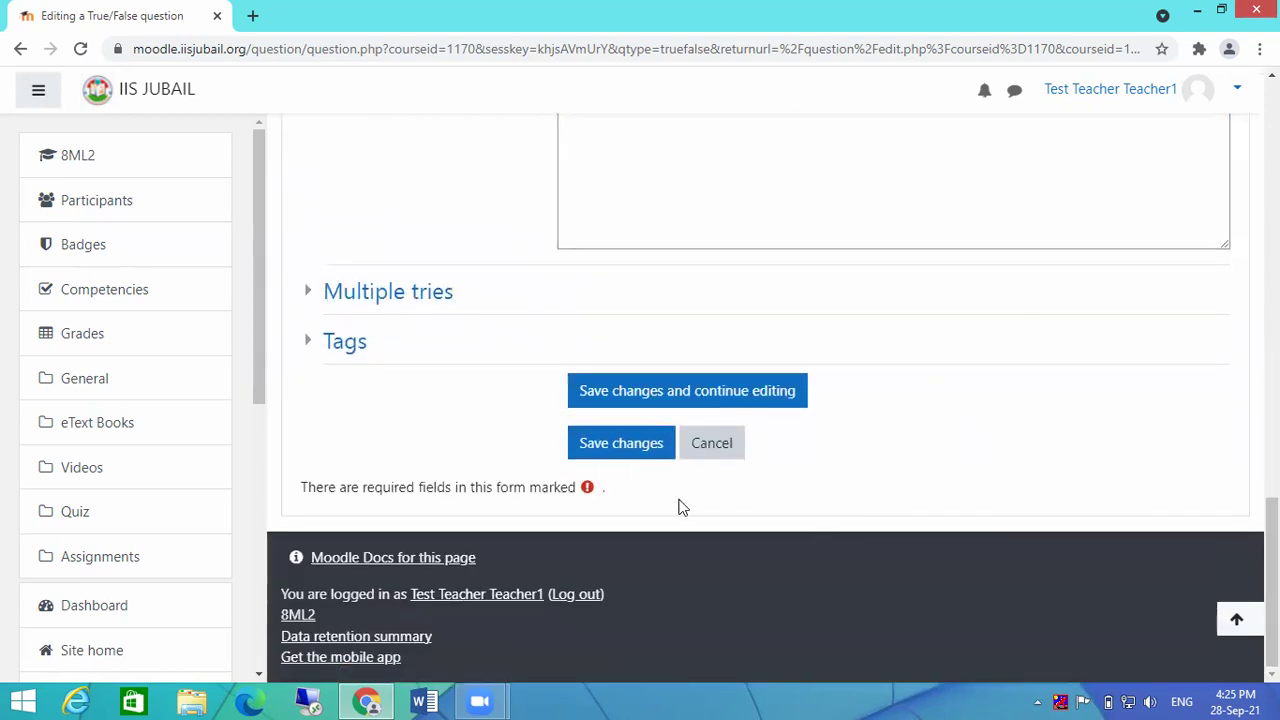
left_click(615, 453)
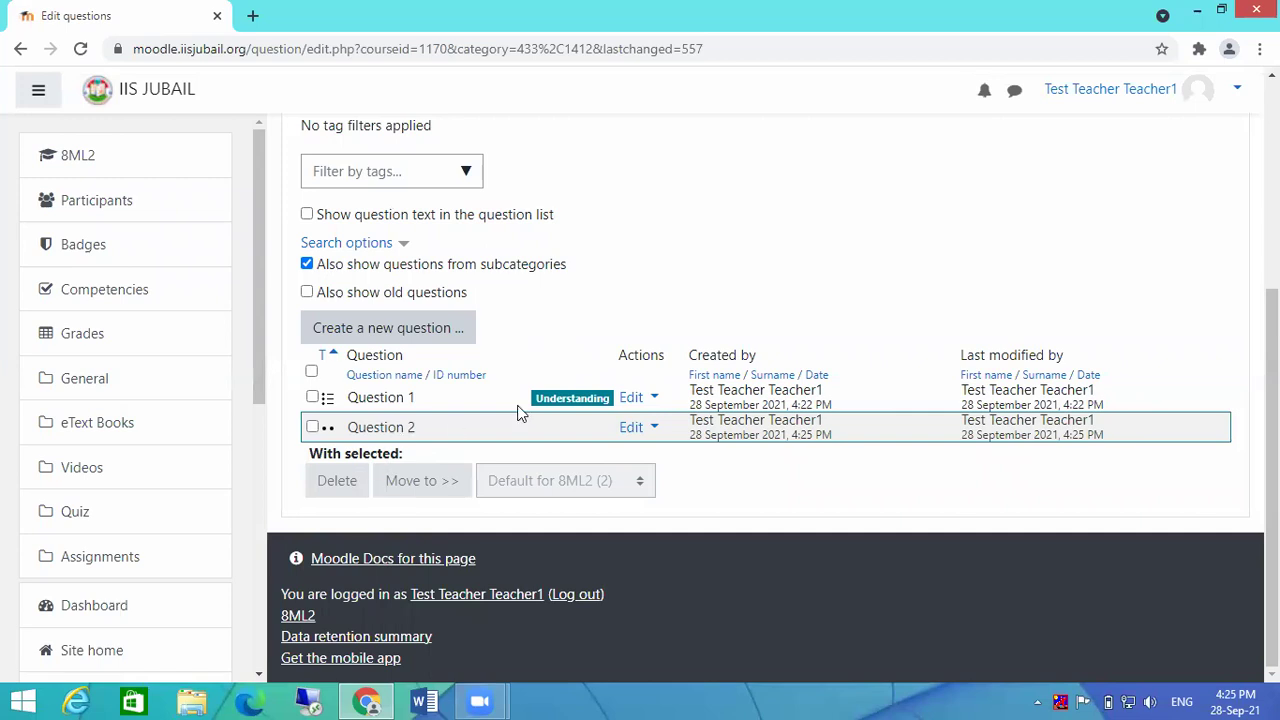
Step: Add a Matching question named 'Question' with question text 'Match the flowing'
left_click(394, 330)
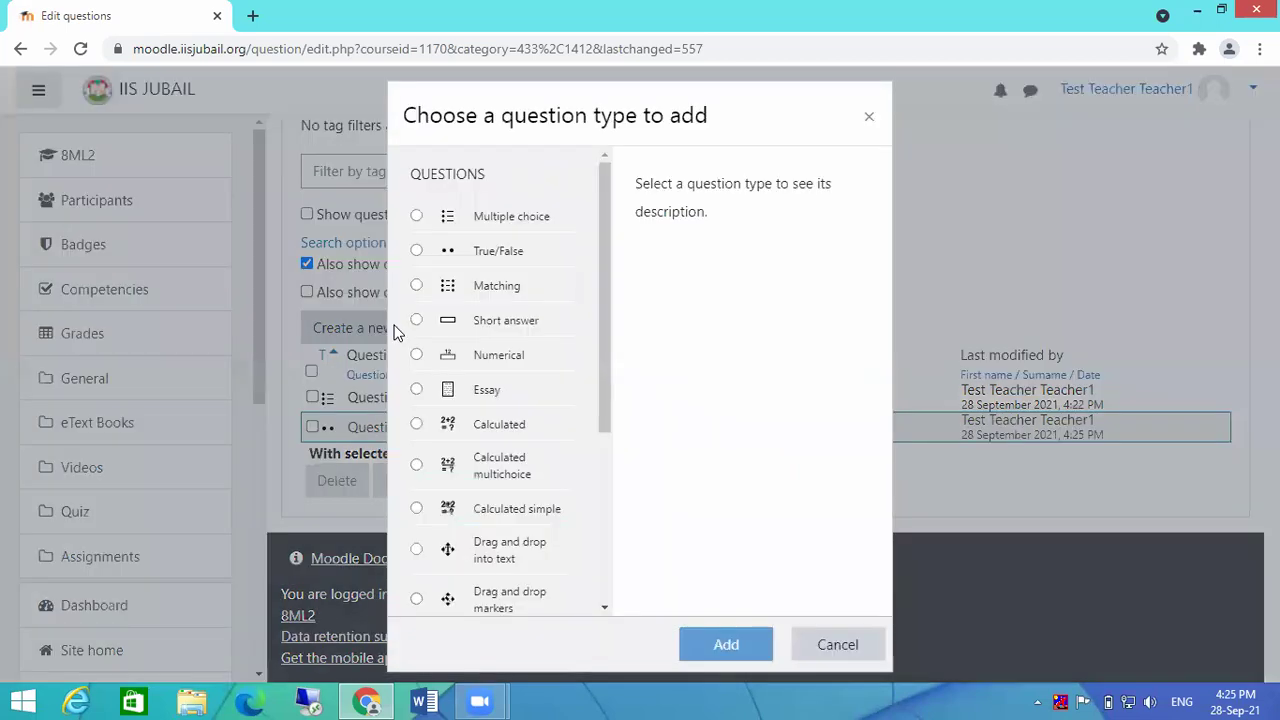
left_click(491, 294)
left_click(707, 651)
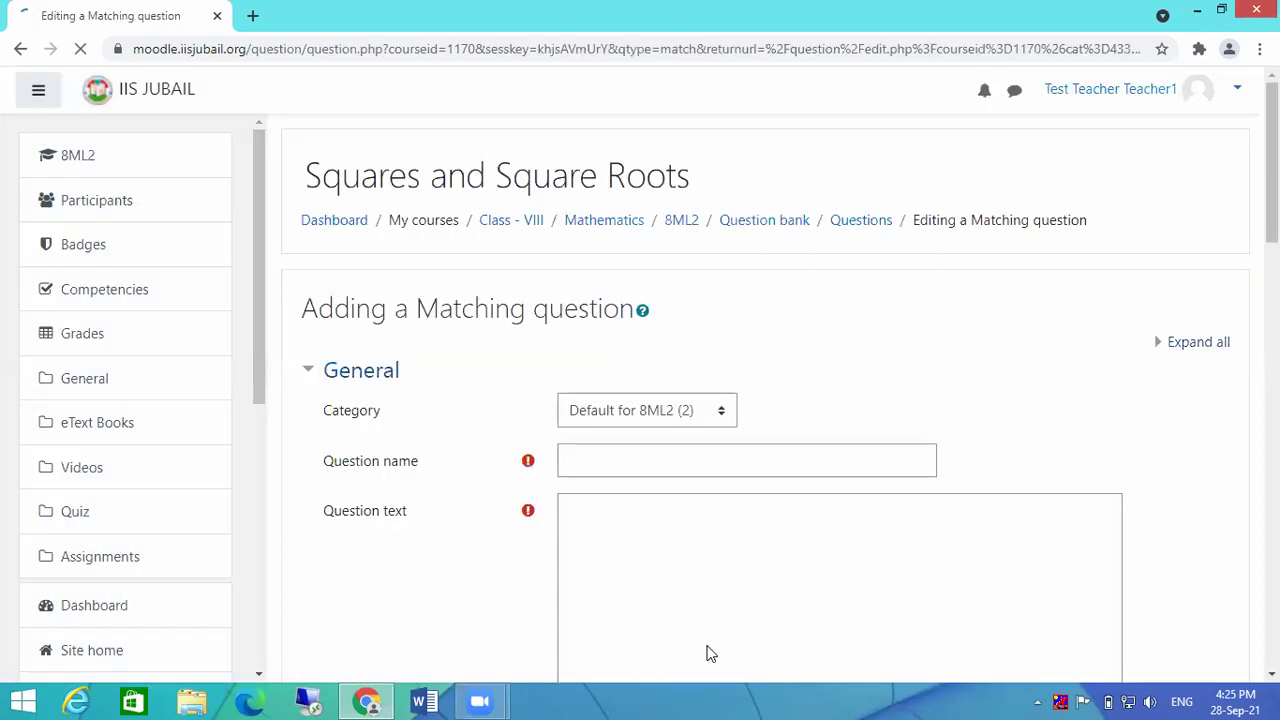
left_click(714, 458)
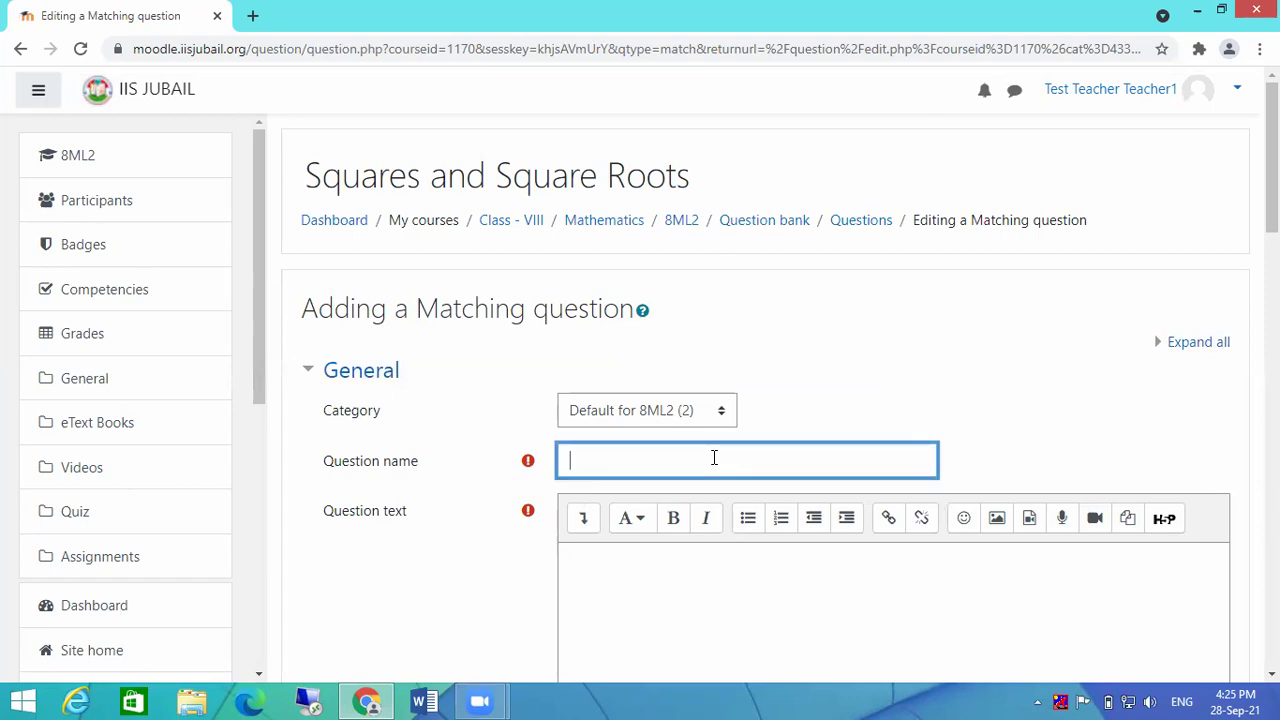
type("Question 3")
left_click(687, 569)
type("Mat")
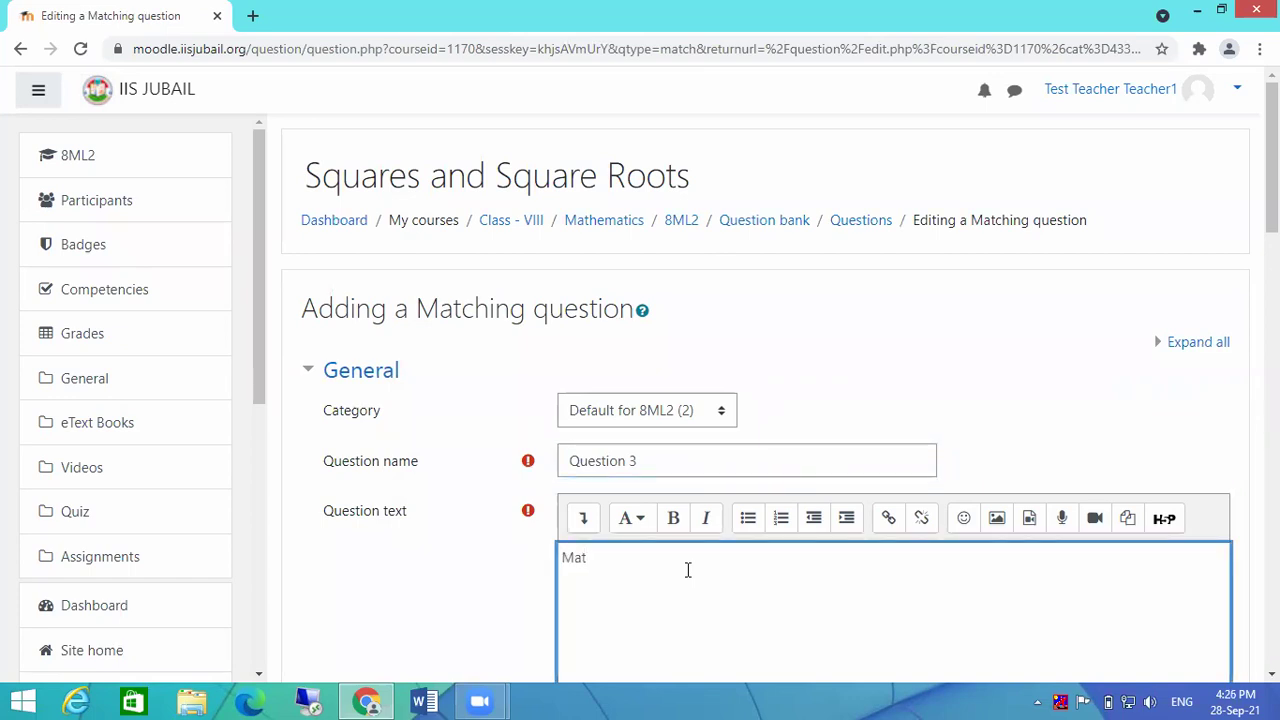
type("ch the floowing")
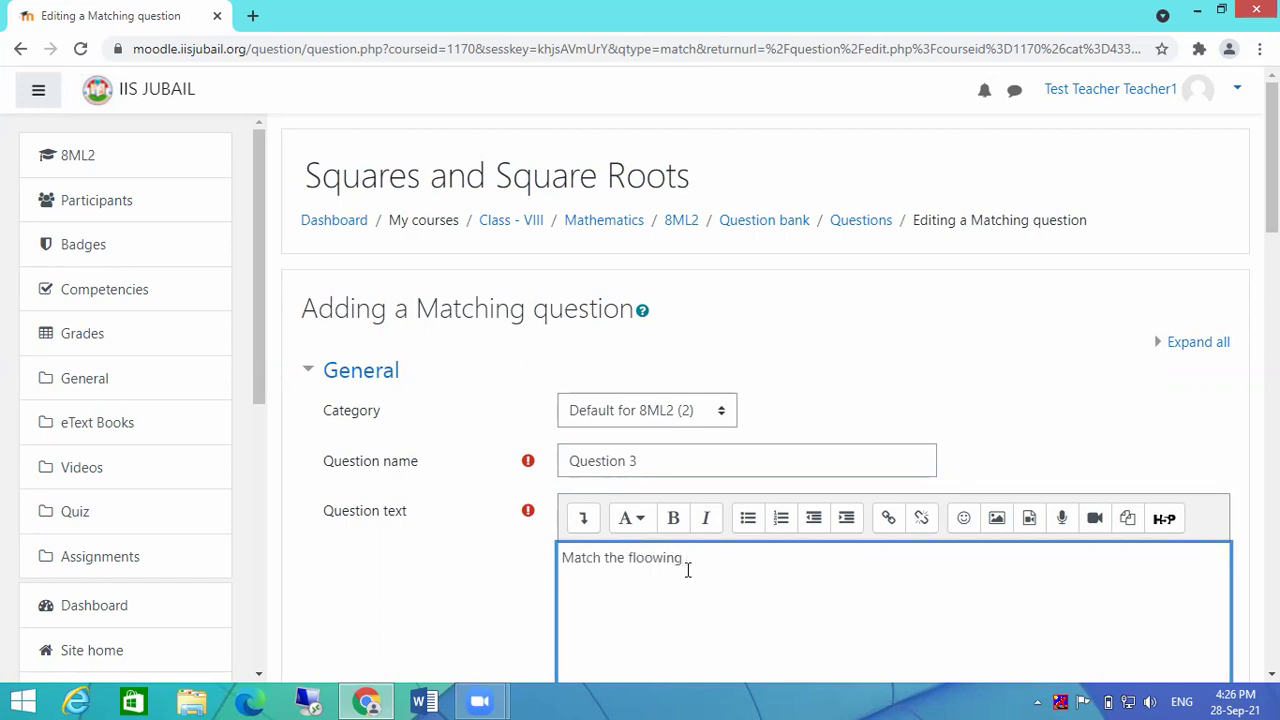
key("BackSpace")
key("BackSpace")
type("wing")
Step: Set the Matching question's default mark to 3
scroll(709, 556, "down", 3)
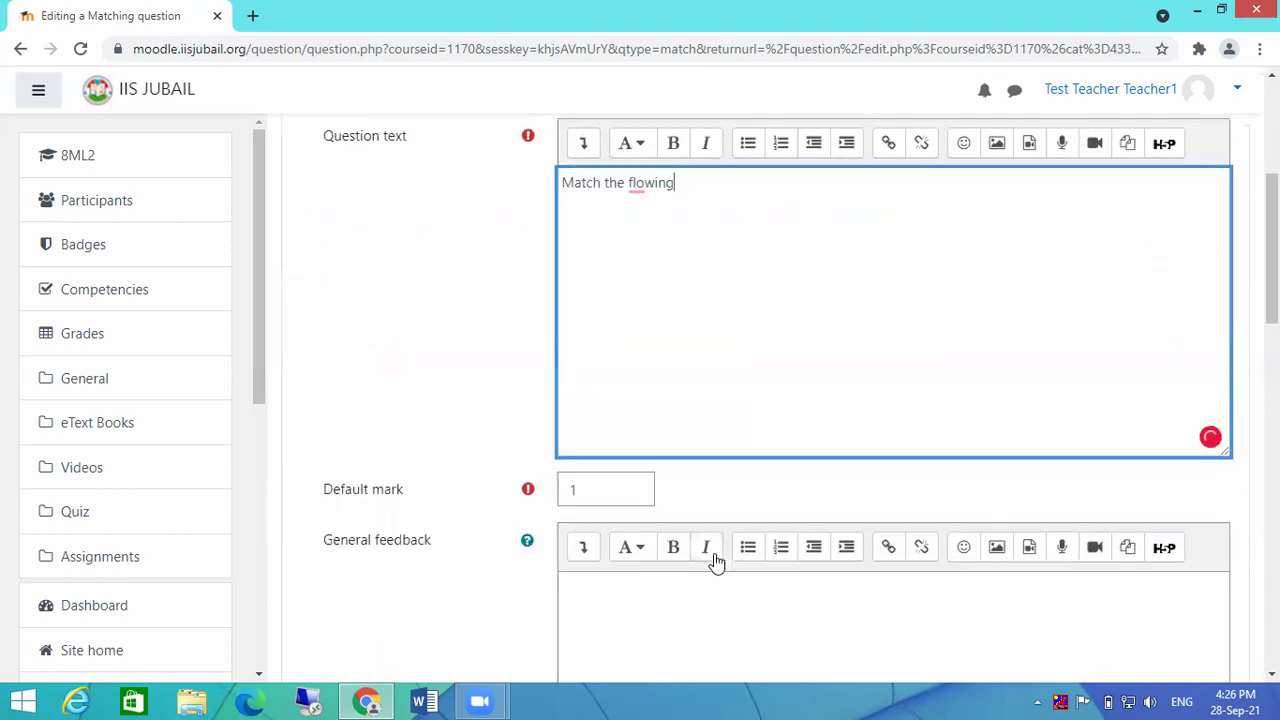
scroll(715, 560, "down", 3)
left_click(629, 211)
key("ctrl+a")
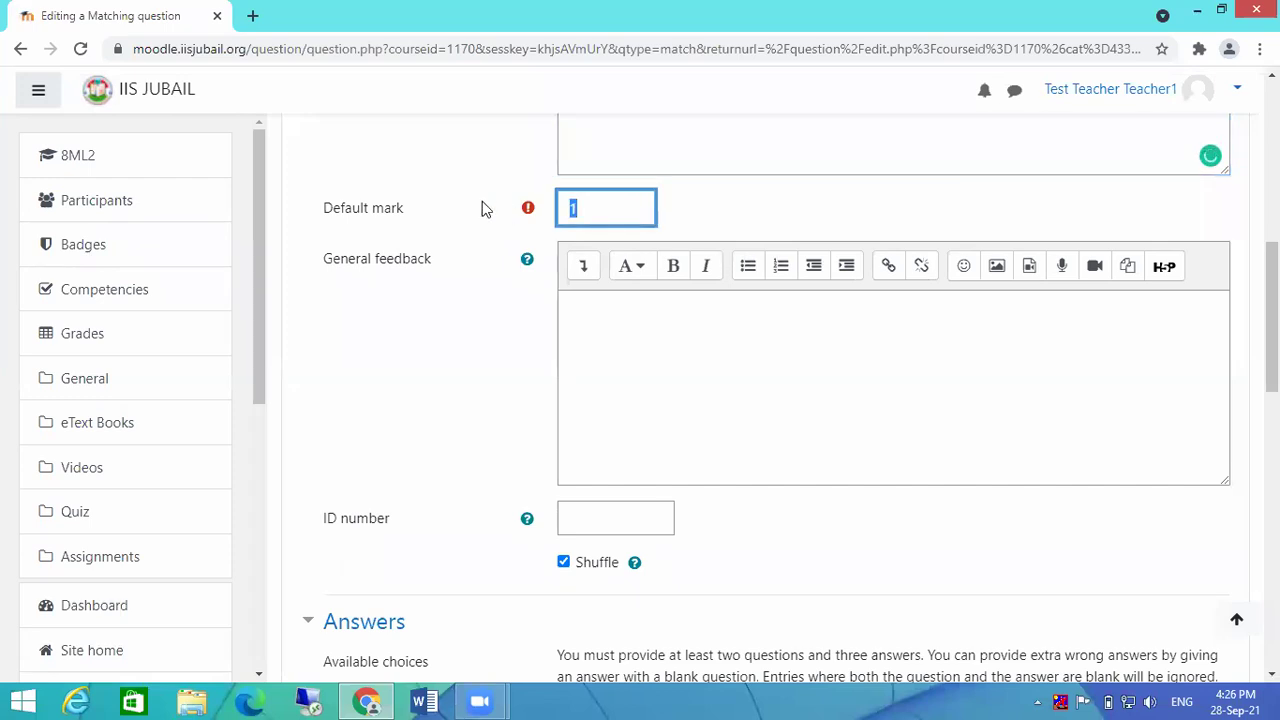
type("1")
Step: Move down to the matching sub-questions and put the cursor in the first one
scroll(720, 323, "down", 2)
scroll(718, 335, "down", 2)
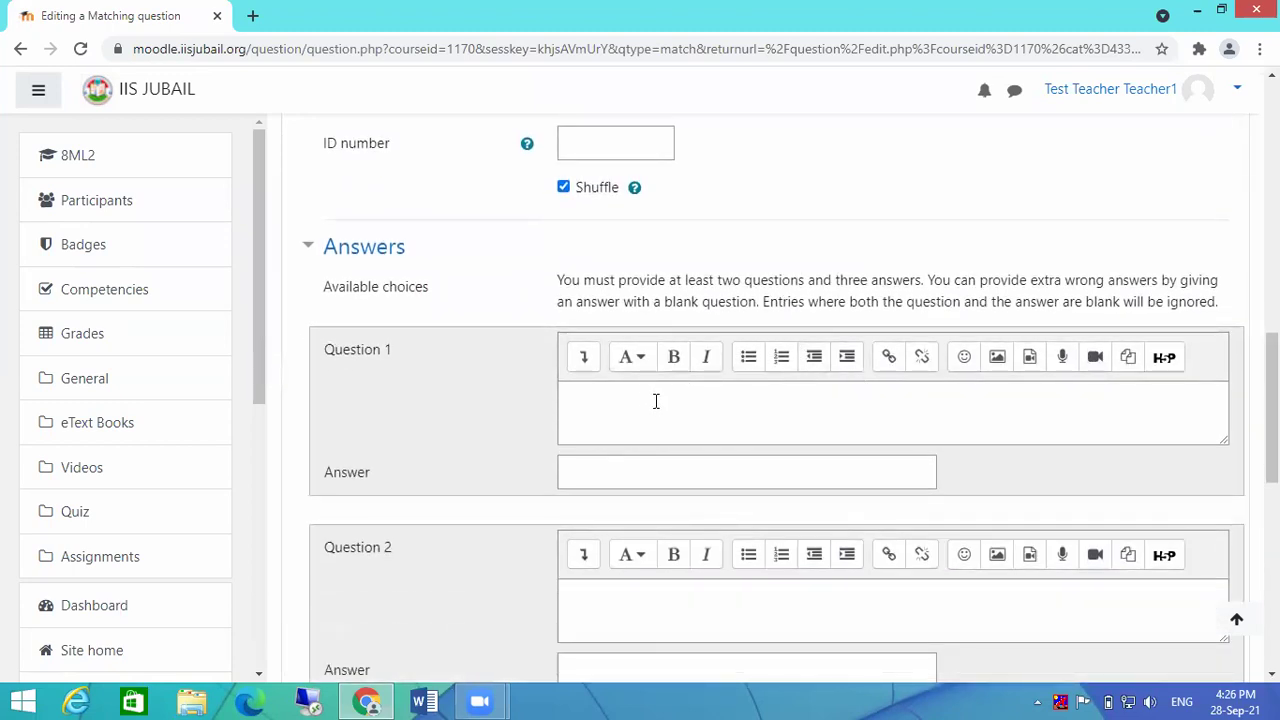
left_click(655, 401)
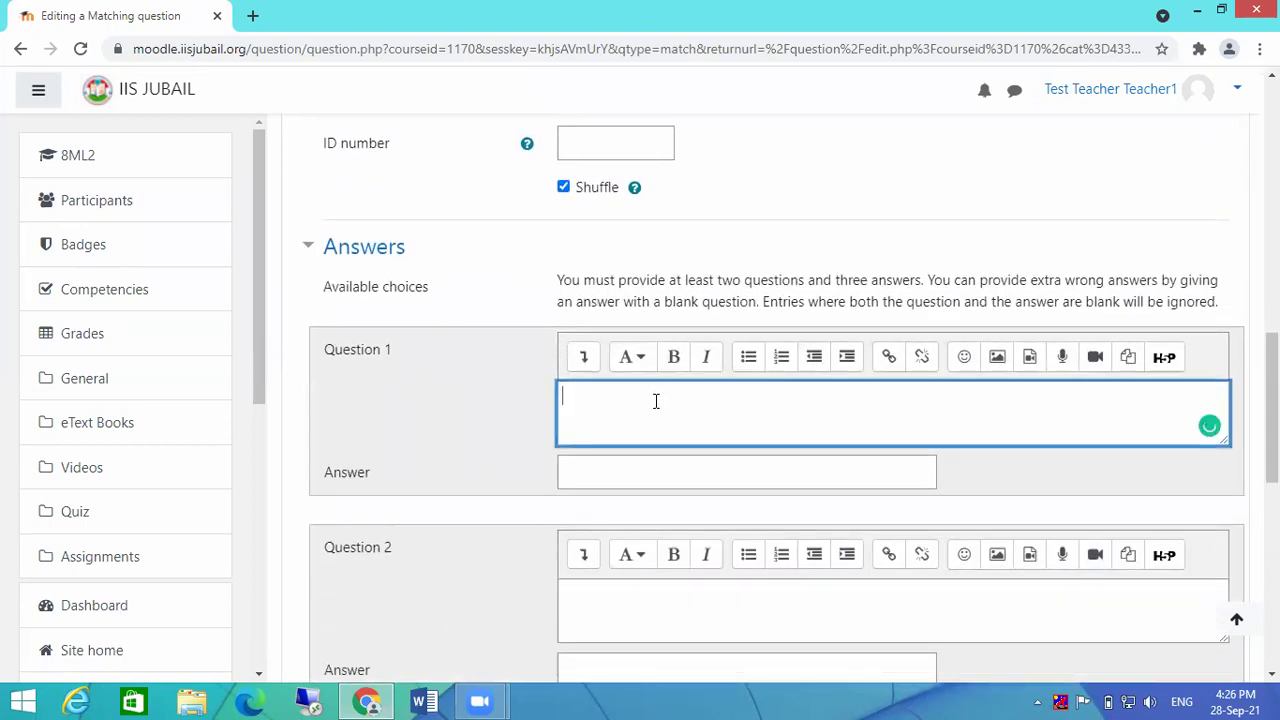
scroll(840, 283, "up", 1)
scroll(840, 283, "up", 5)
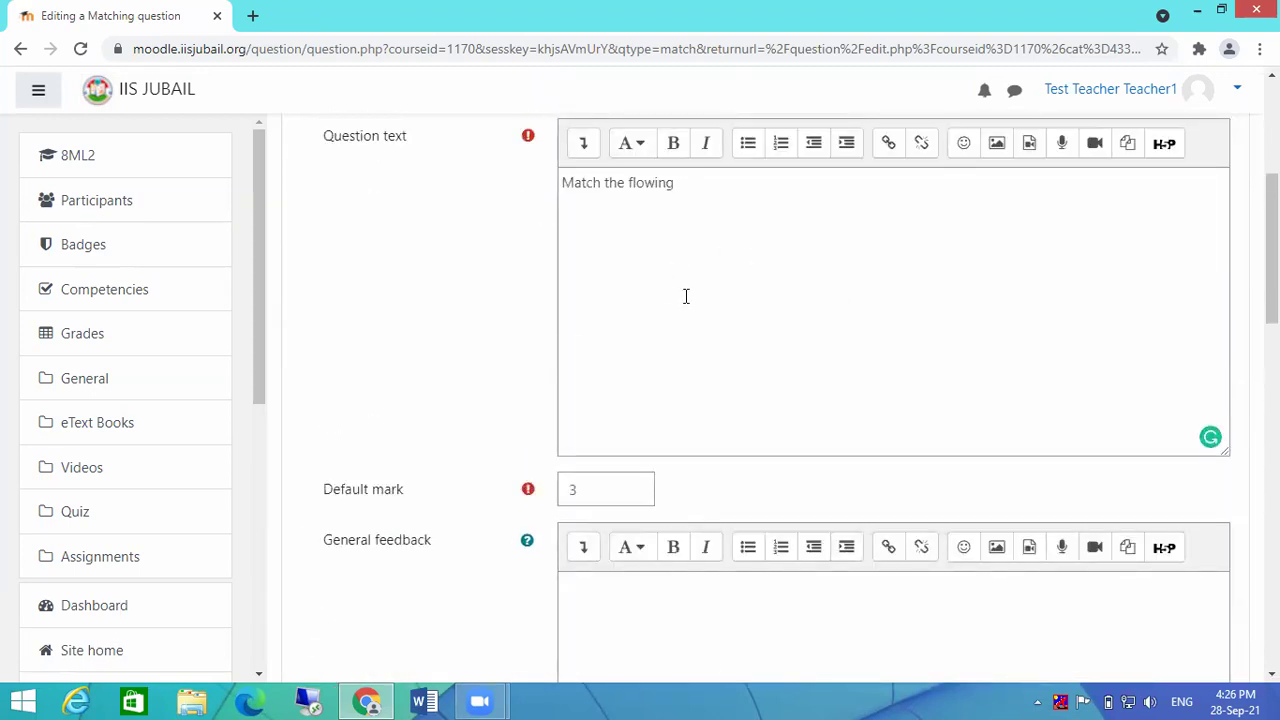
scroll(686, 296, "down", 5)
left_click(828, 288)
scroll(828, 300, "down", 3)
Step: Type 49 and 72 into the first pair, then enlarge its editor and expand the formatting toolbar
left_click(665, 307)
type("4")
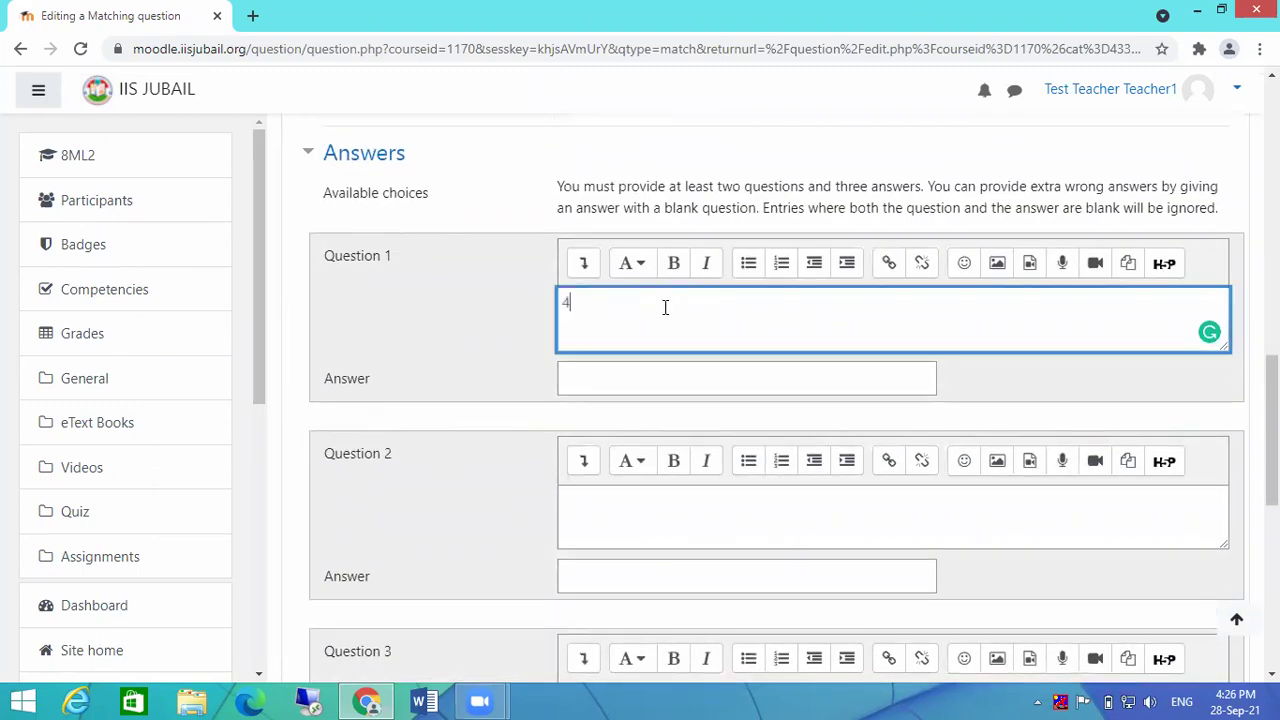
type("9")
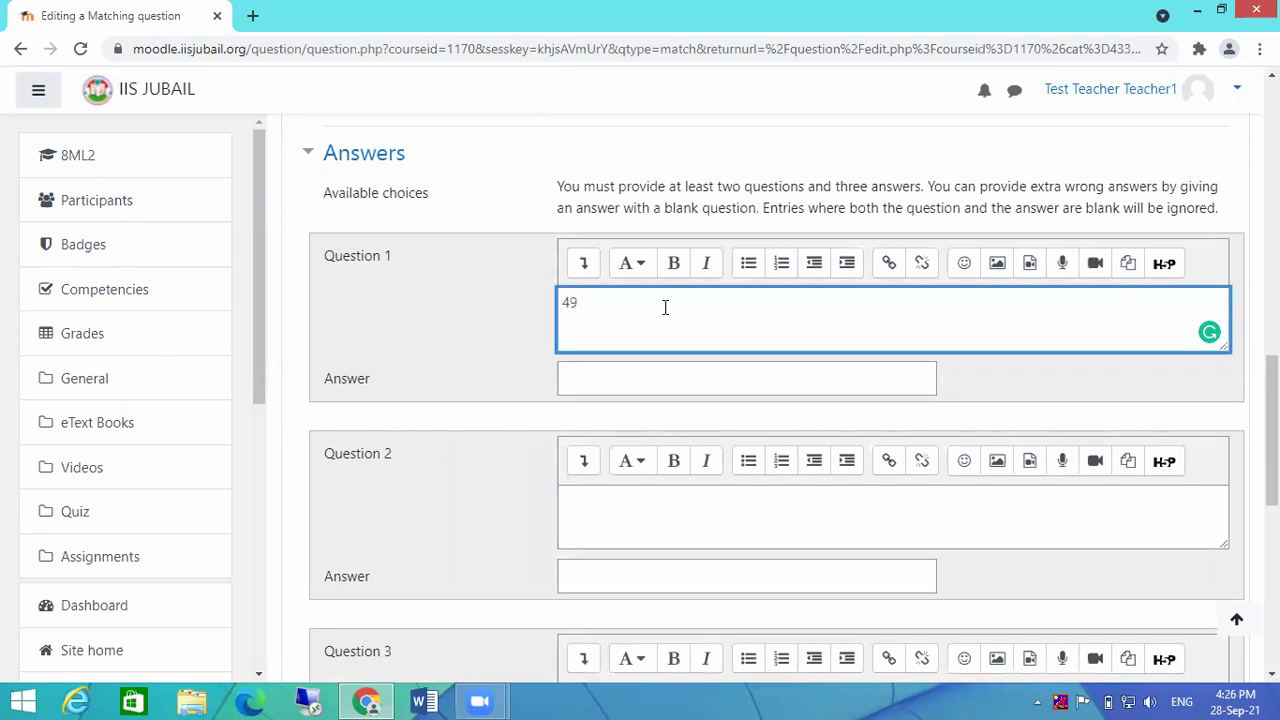
left_click(624, 375)
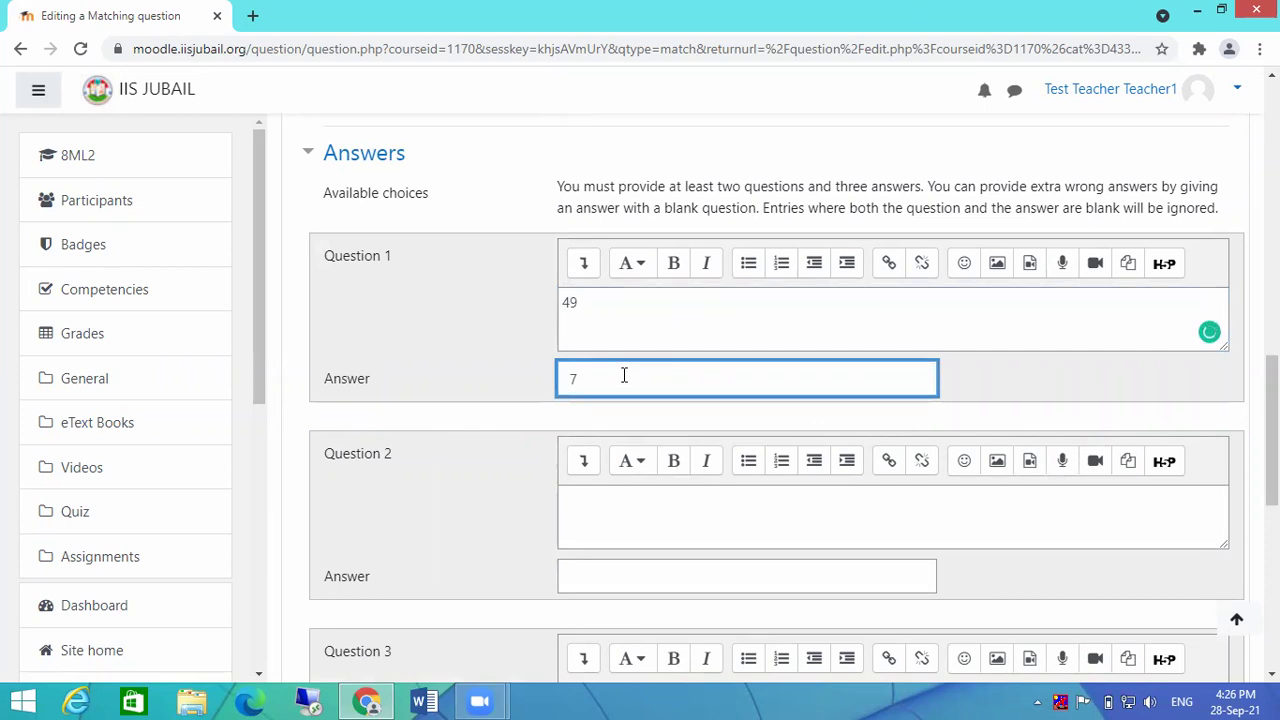
type("72")
key("shift+Left")
scroll(624, 375, "up", 1)
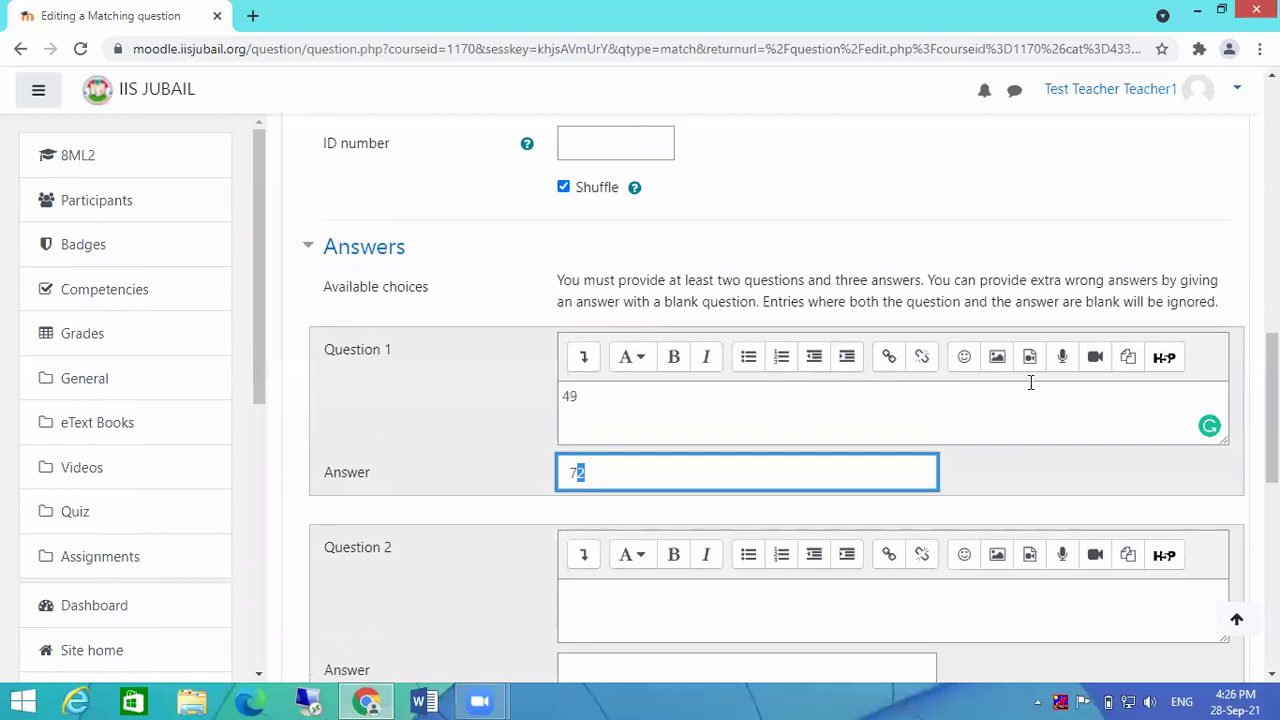
left_click_drag(1224, 440, 1226, 528)
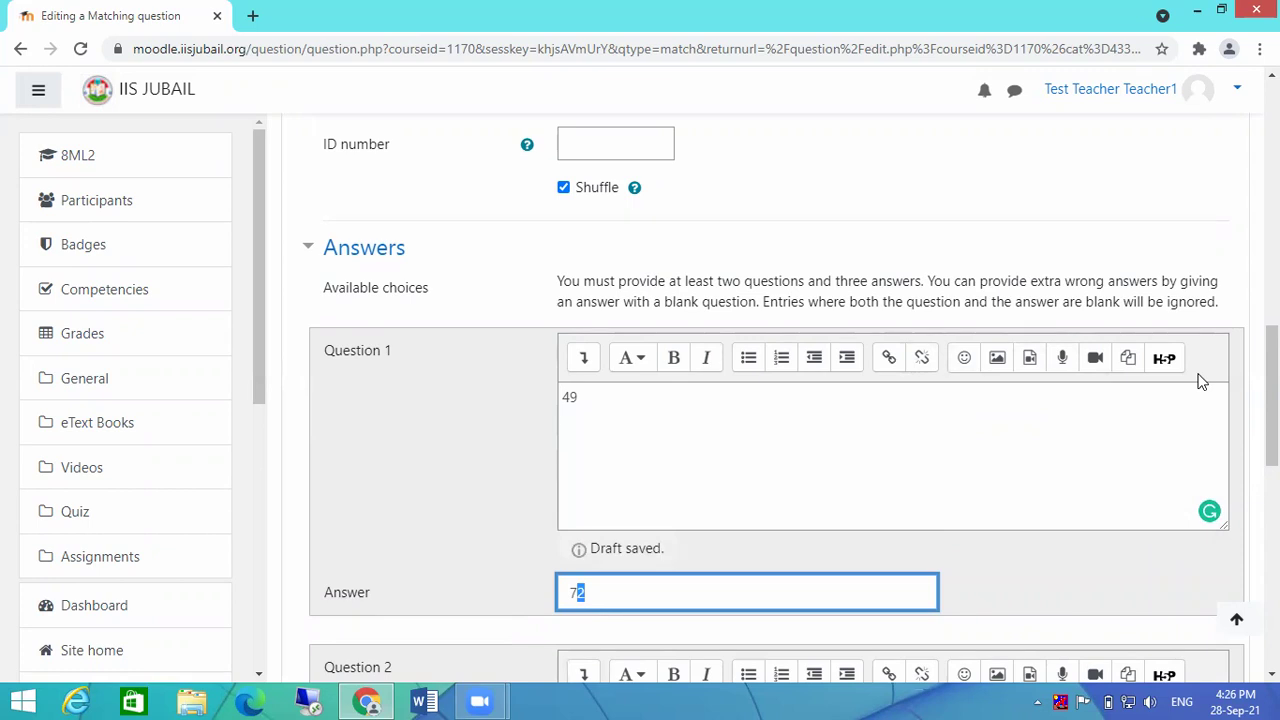
scroll(1060, 423, "down", 2)
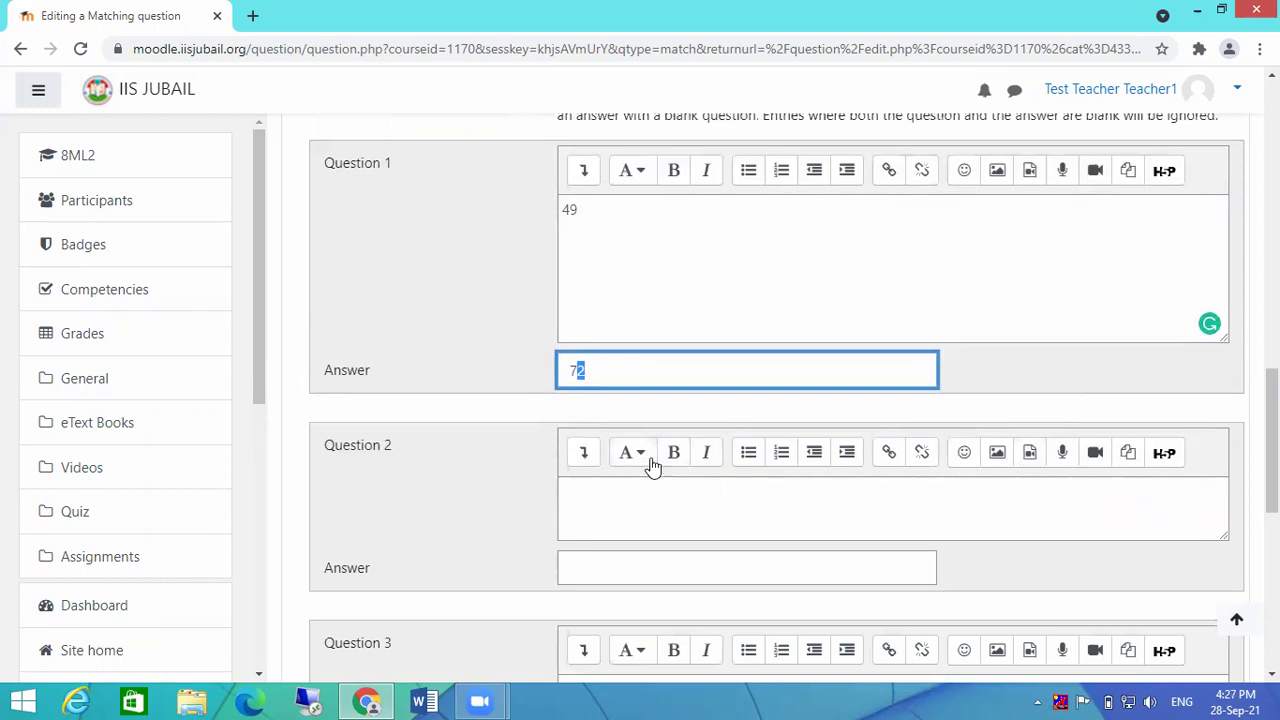
left_click(584, 455)
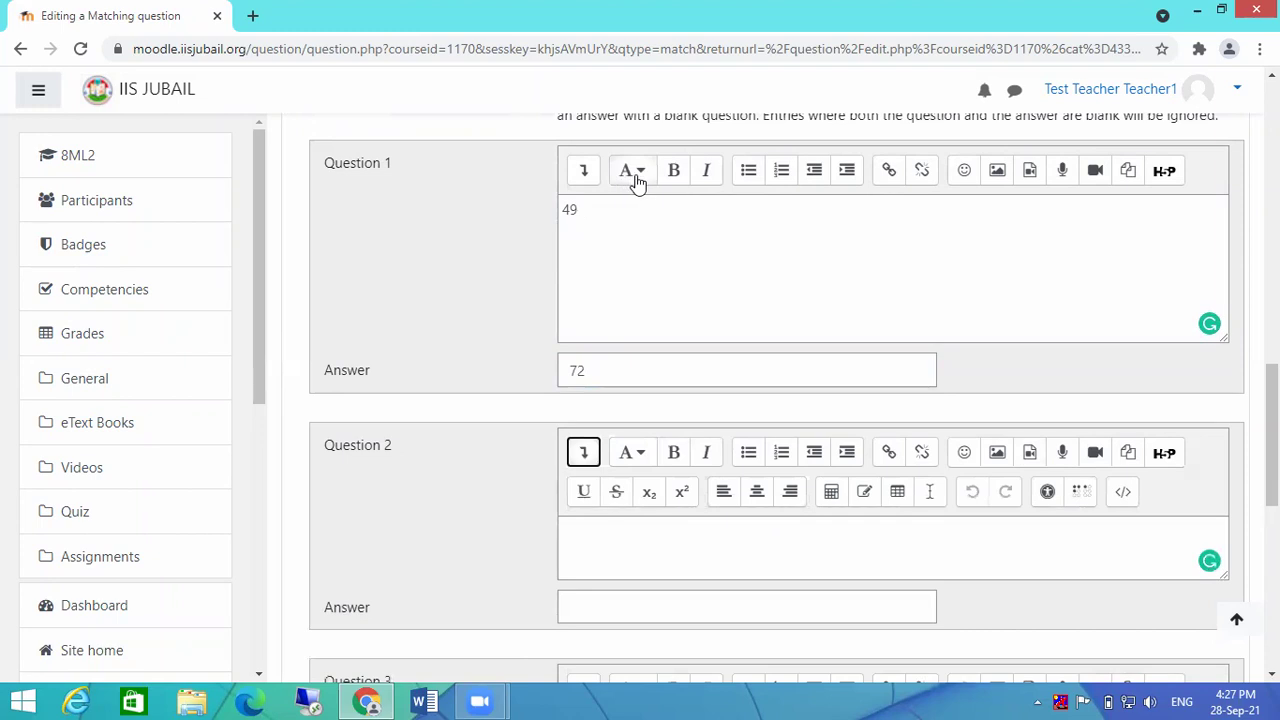
left_click(586, 176)
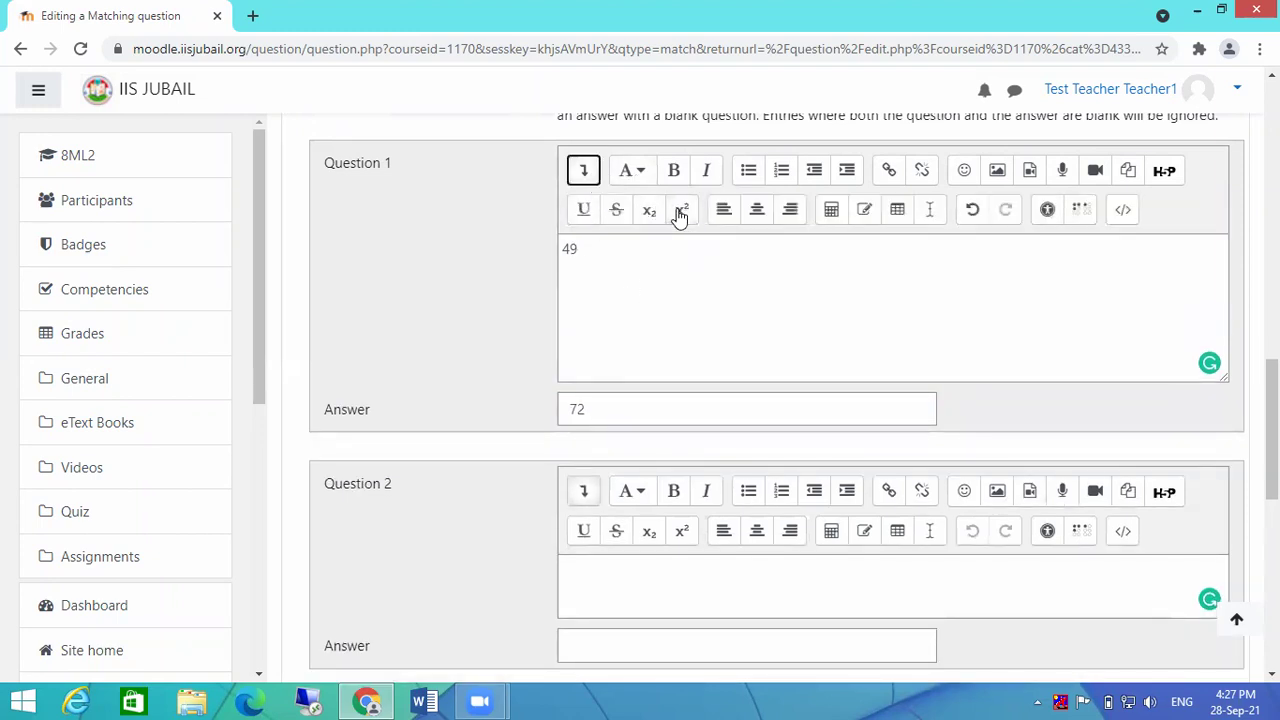
left_click_drag(578, 408, 591, 405)
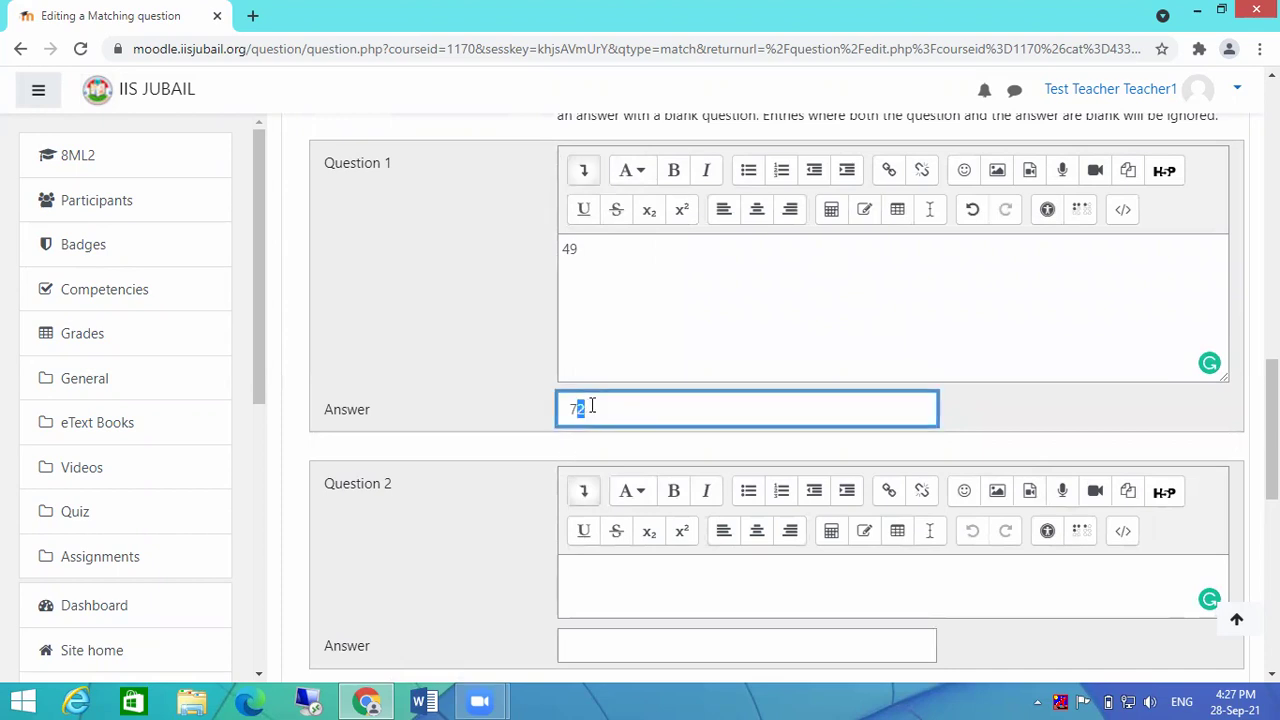
left_click(682, 213)
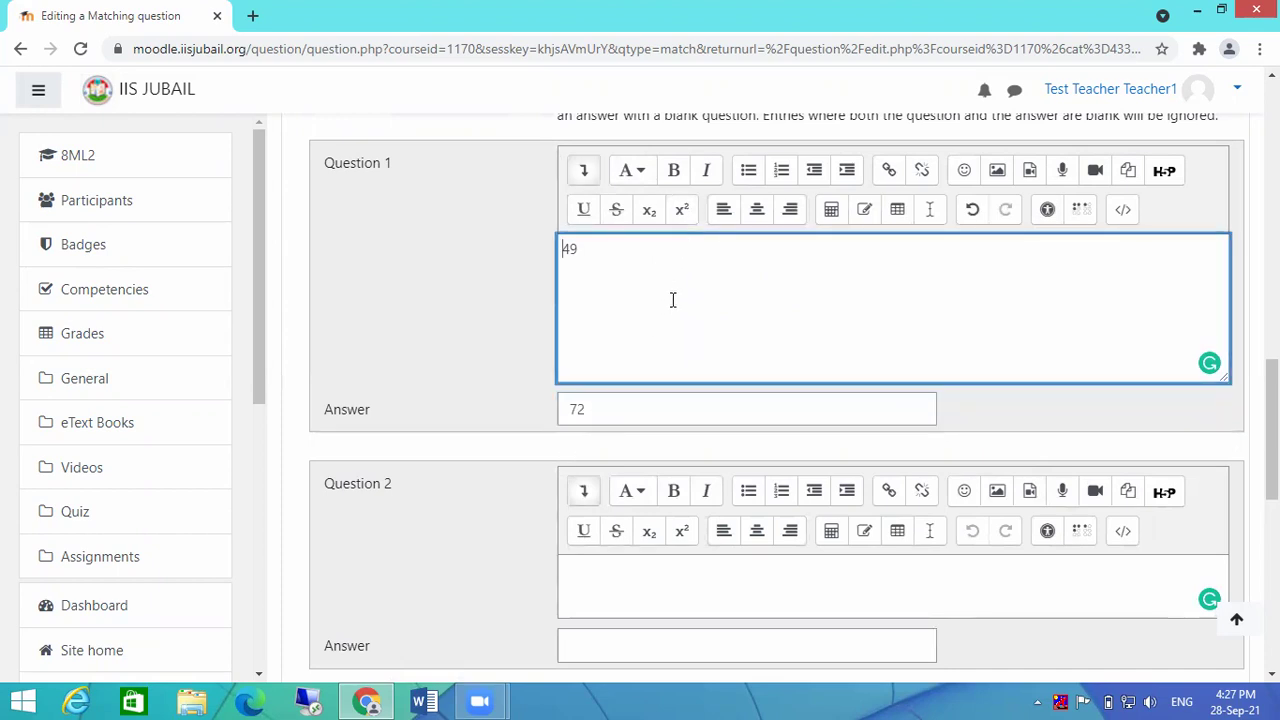
left_click_drag(578, 408, 588, 407)
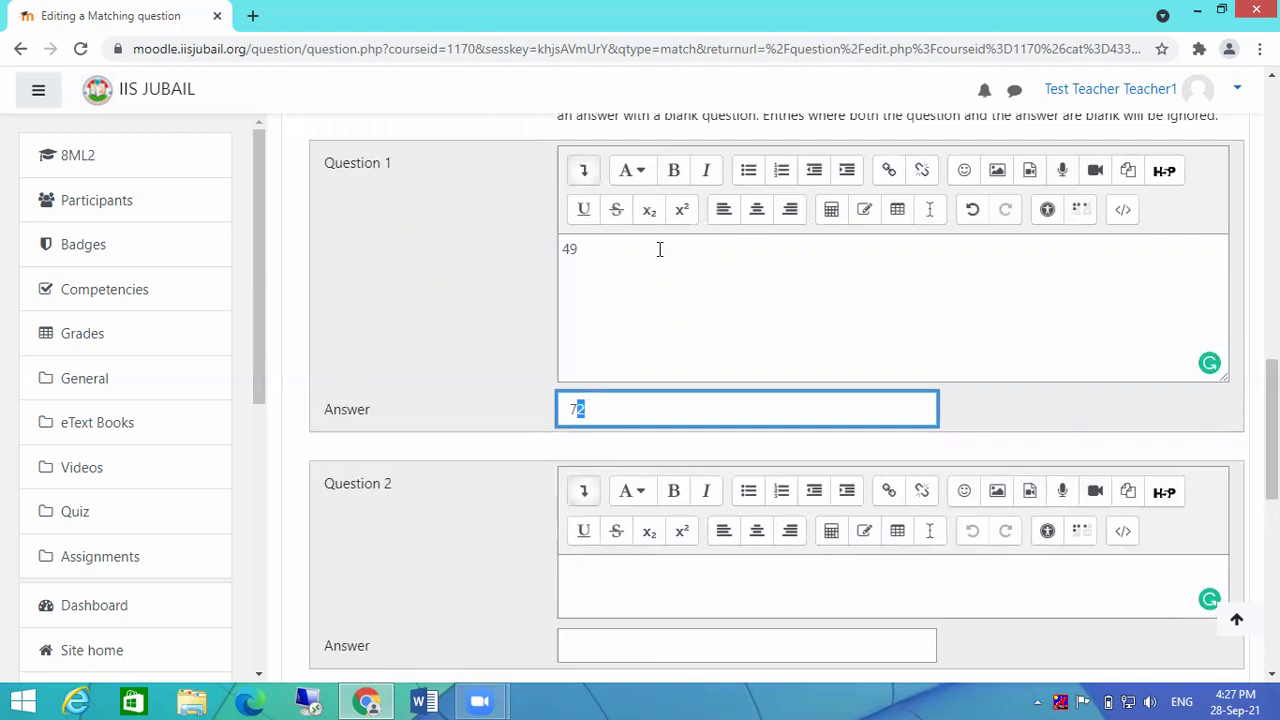
left_click(680, 220)
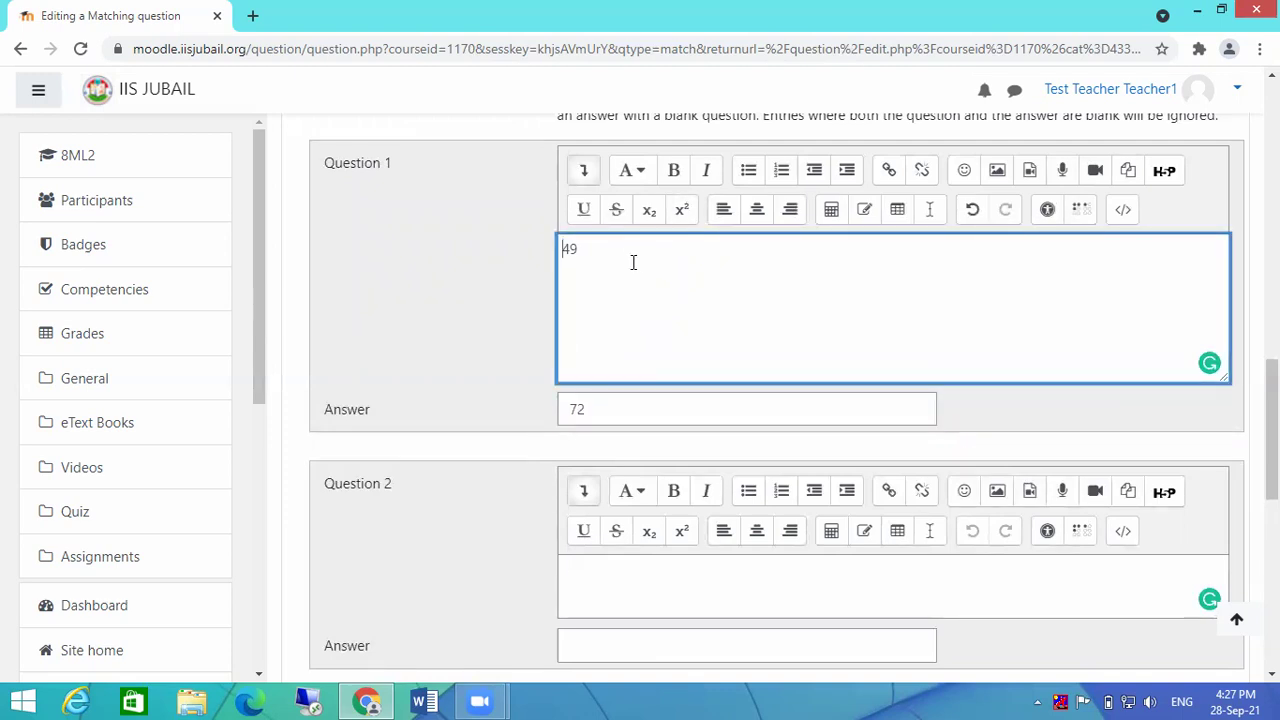
Step: Rewrite the first pair as 7² with the answer 49, superscripting the 2
left_click_drag(629, 253, 505, 253)
type("72")
key("Tab")
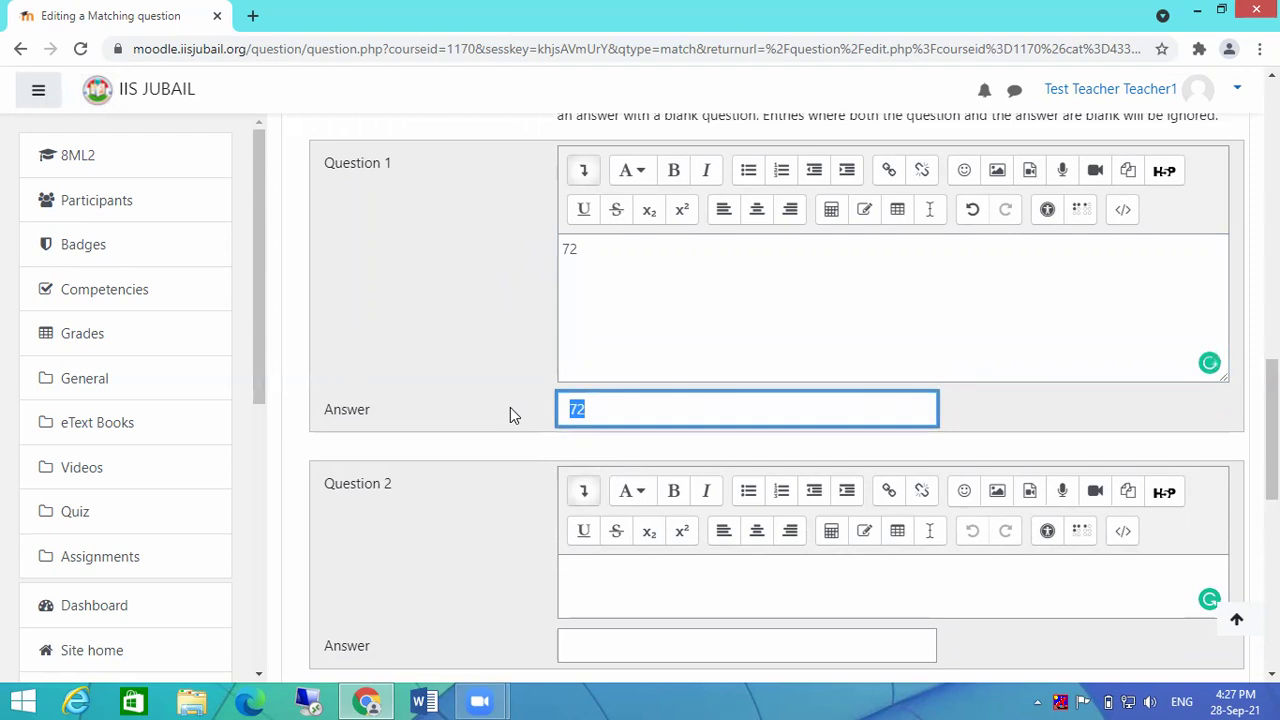
type("49")
left_click_drag(577, 248, 569, 248)
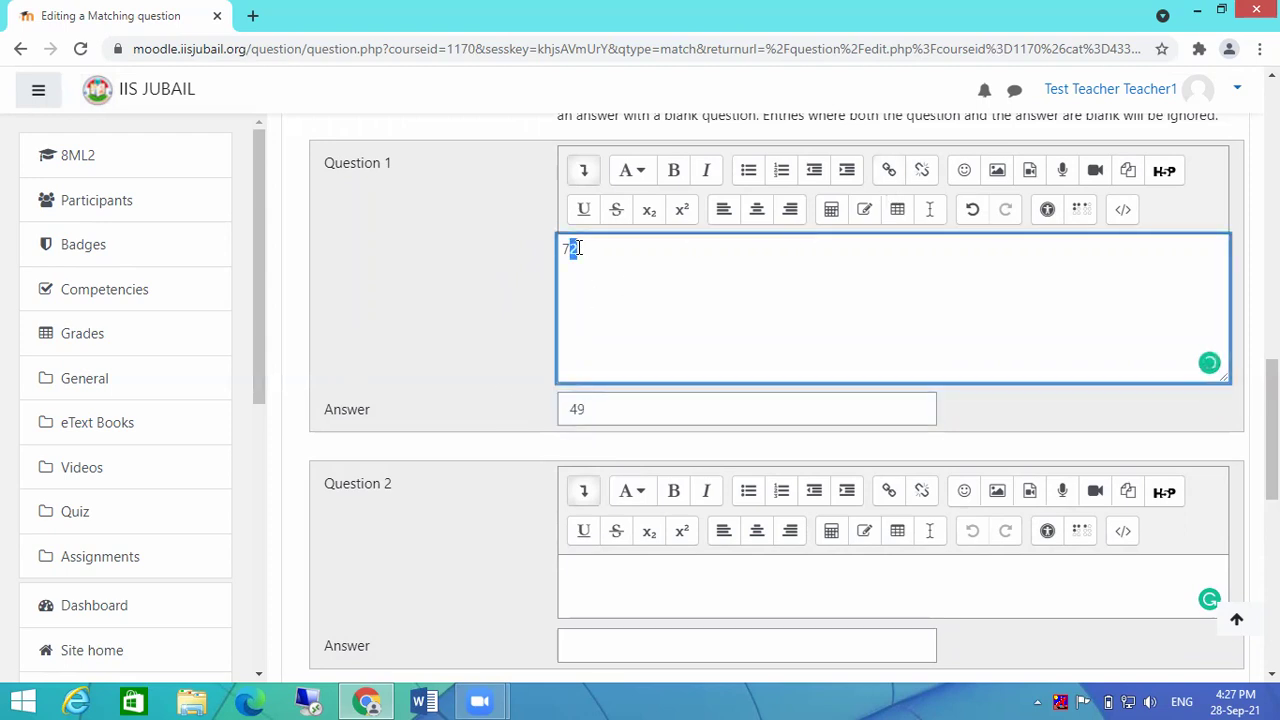
left_click(682, 209)
left_click(727, 288)
left_click(661, 412)
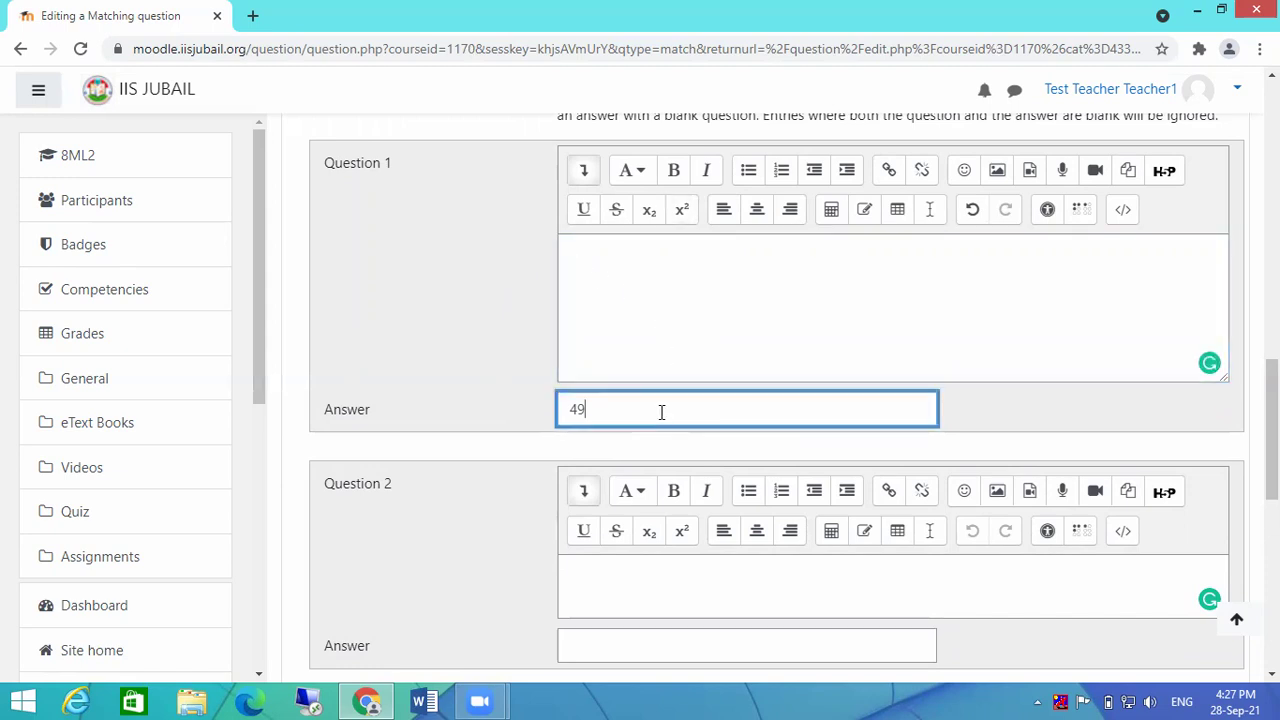
type("72")
key("BackSpace")
key("BackSpace")
left_click(627, 275)
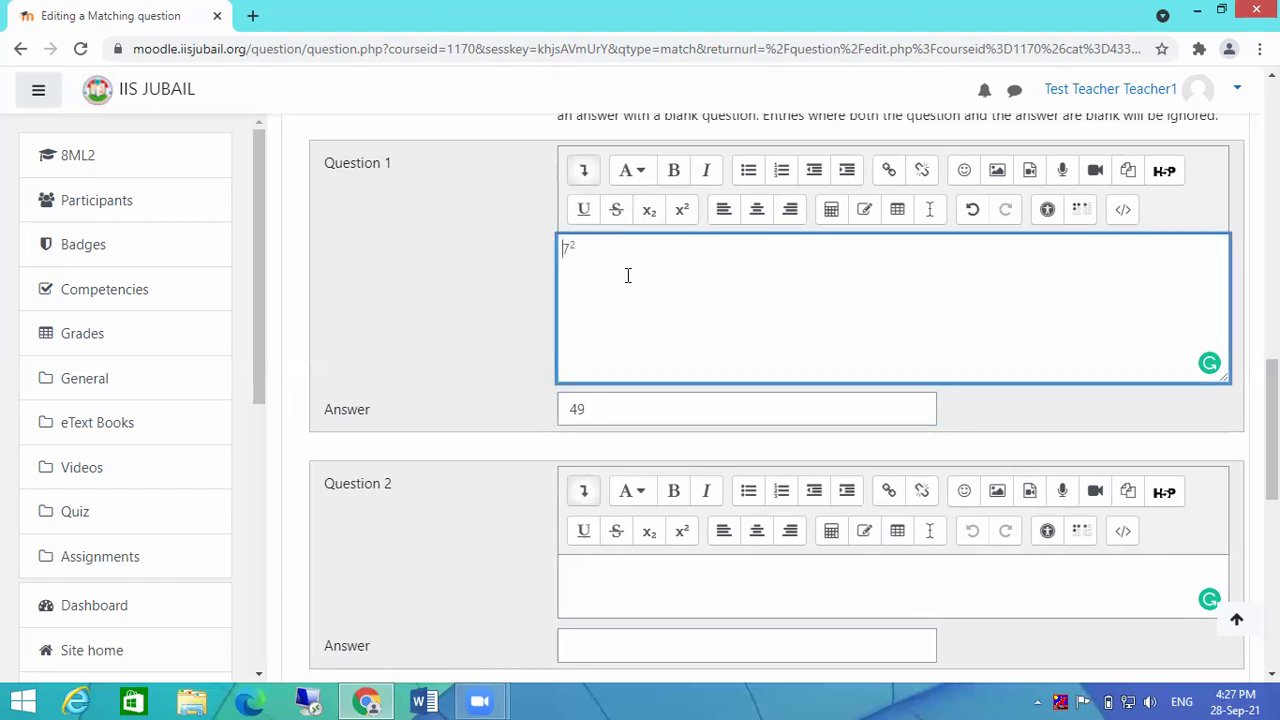
Step: Enter 5² as the second matching question with the answer 25
scroll(694, 308, "down", 2)
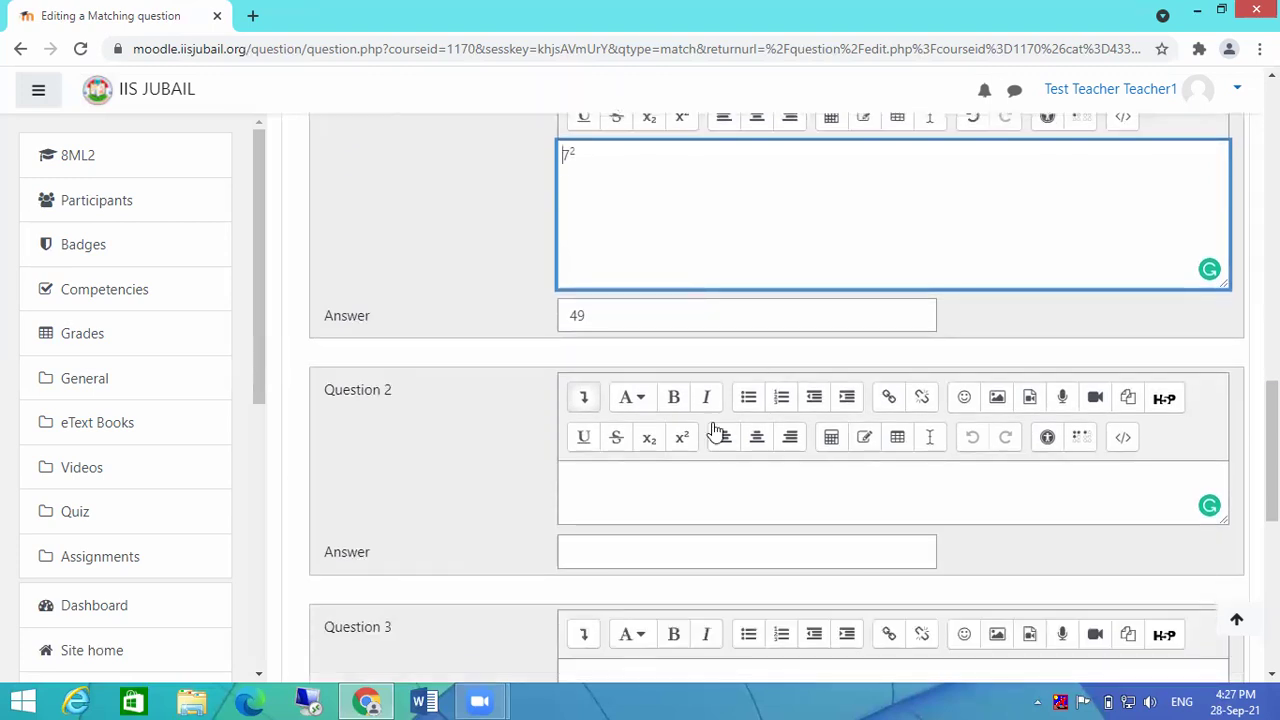
scroll(714, 434, "up", 1)
scroll(823, 523, "down", 2)
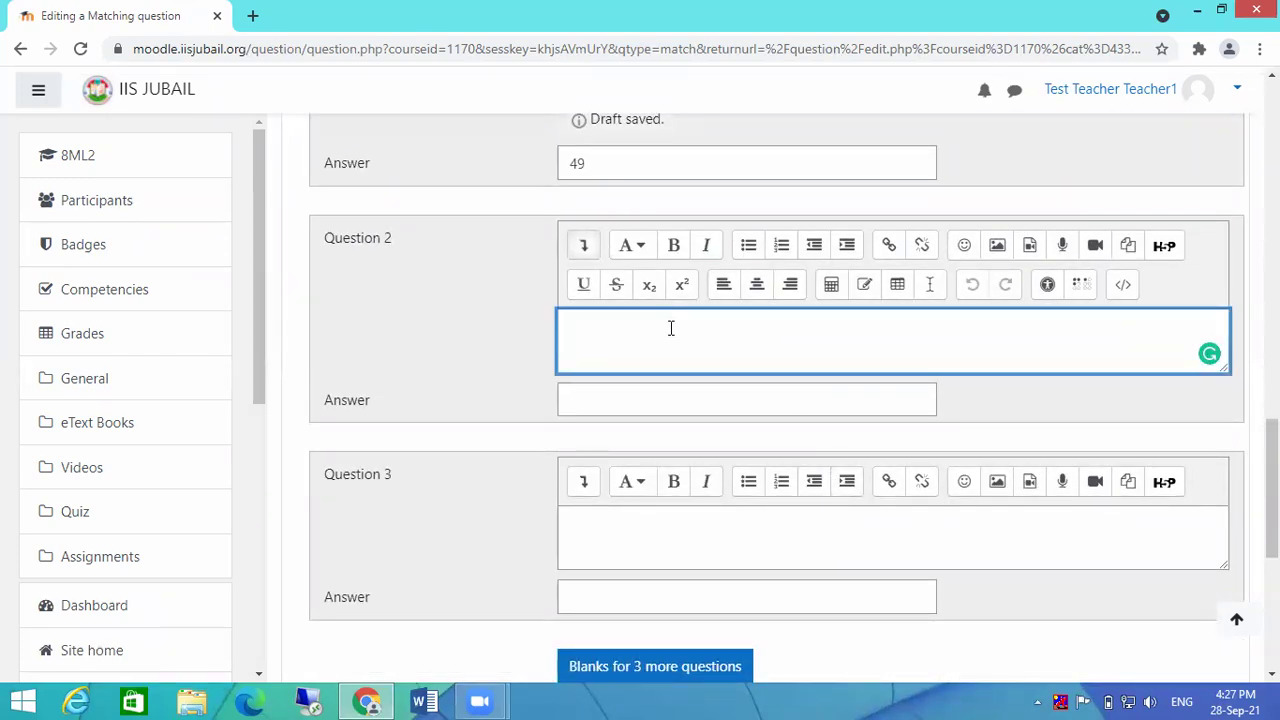
type("52")
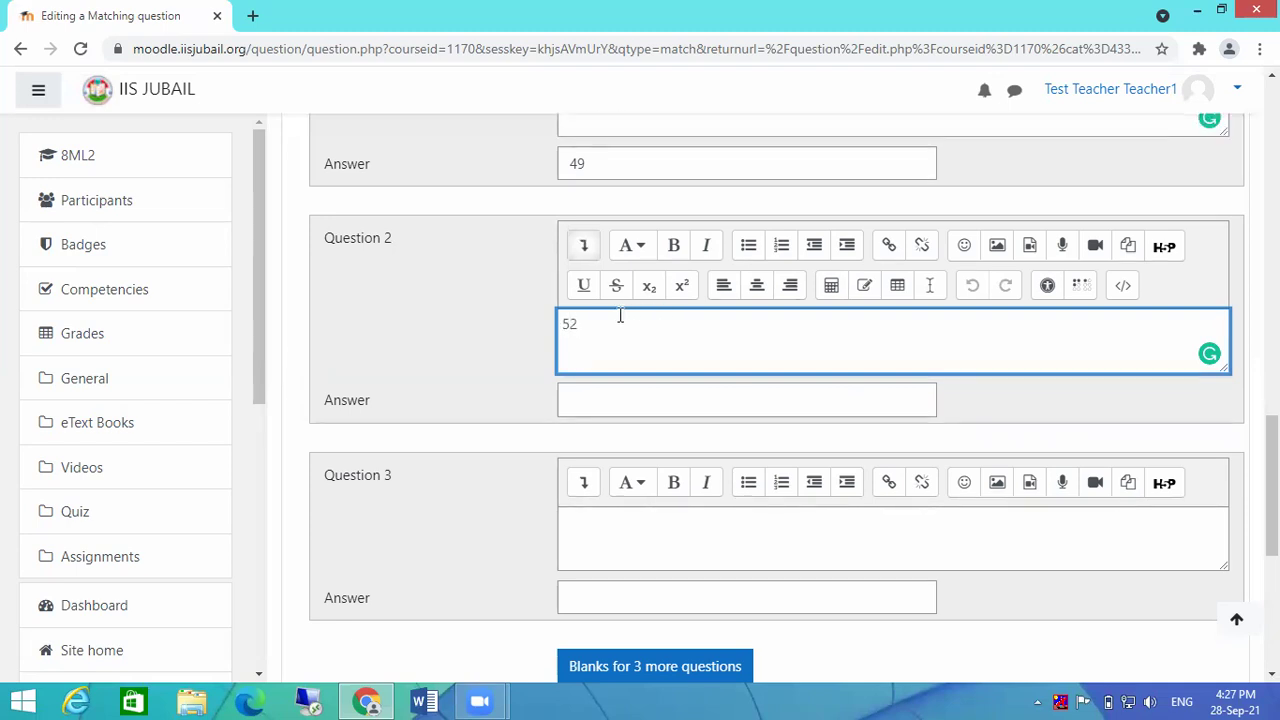
key("shift+Left")
left_click(680, 288)
left_click(643, 398)
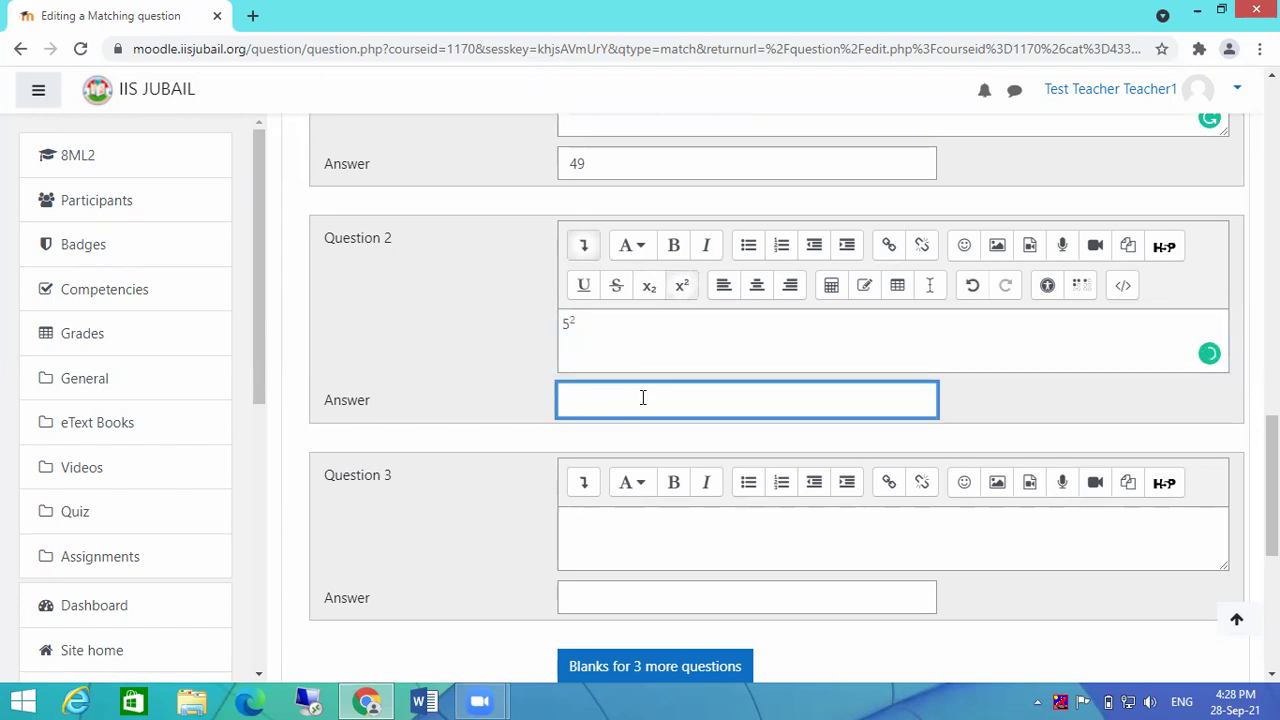
type("25")
Step: Type 92 as the third question and restore the superscript on the second question's 5²
scroll(660, 440, "down", 1)
left_click(651, 434)
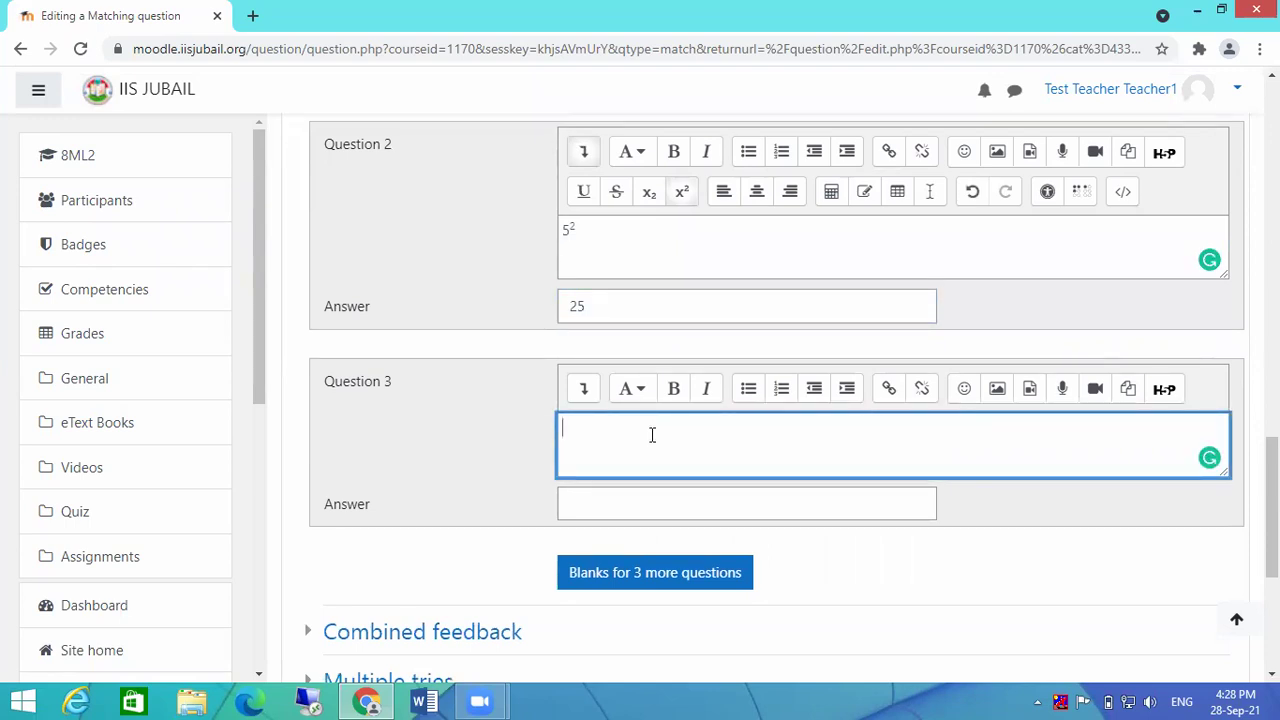
type("92")
key("shift+Left")
left_click(684, 193)
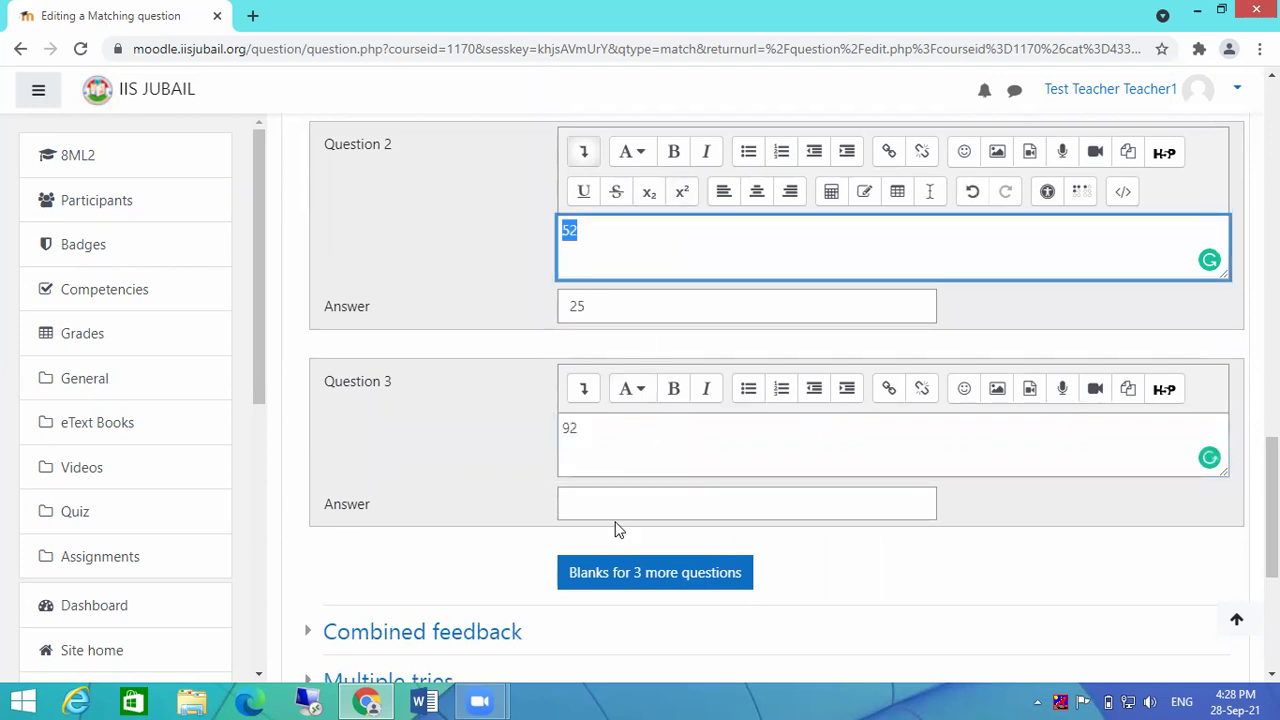
left_click(573, 427)
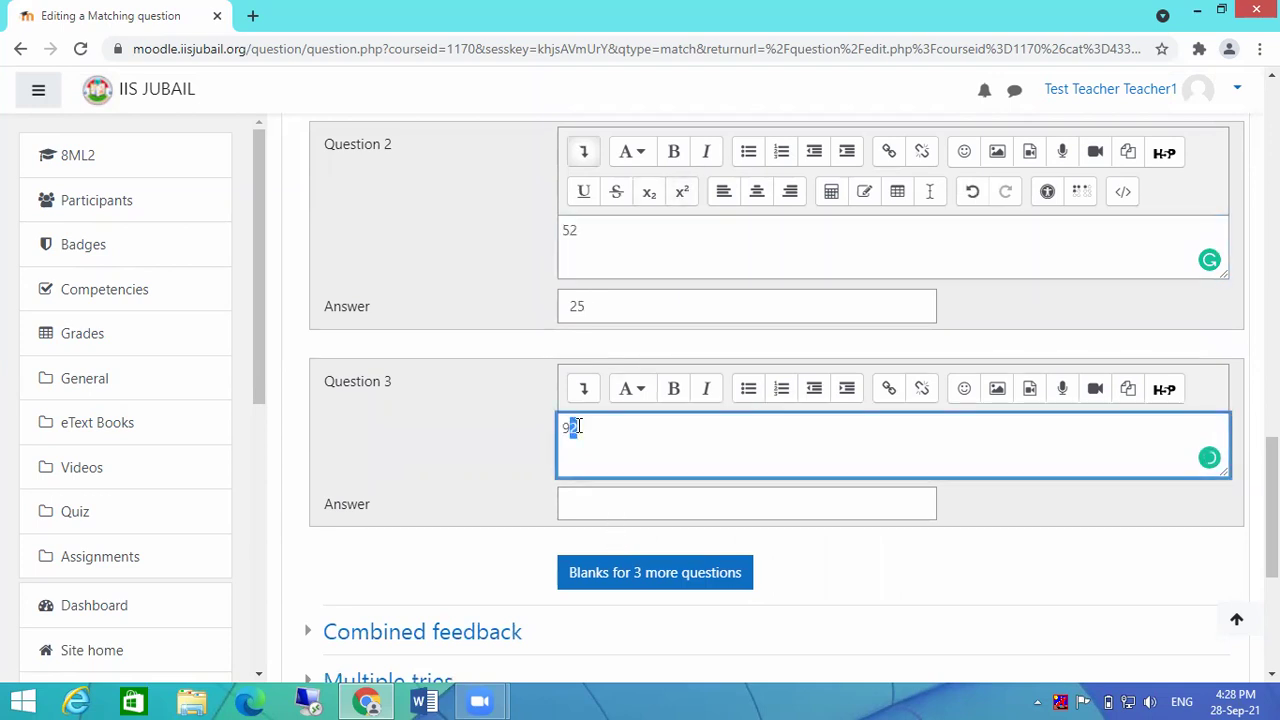
left_click(682, 193)
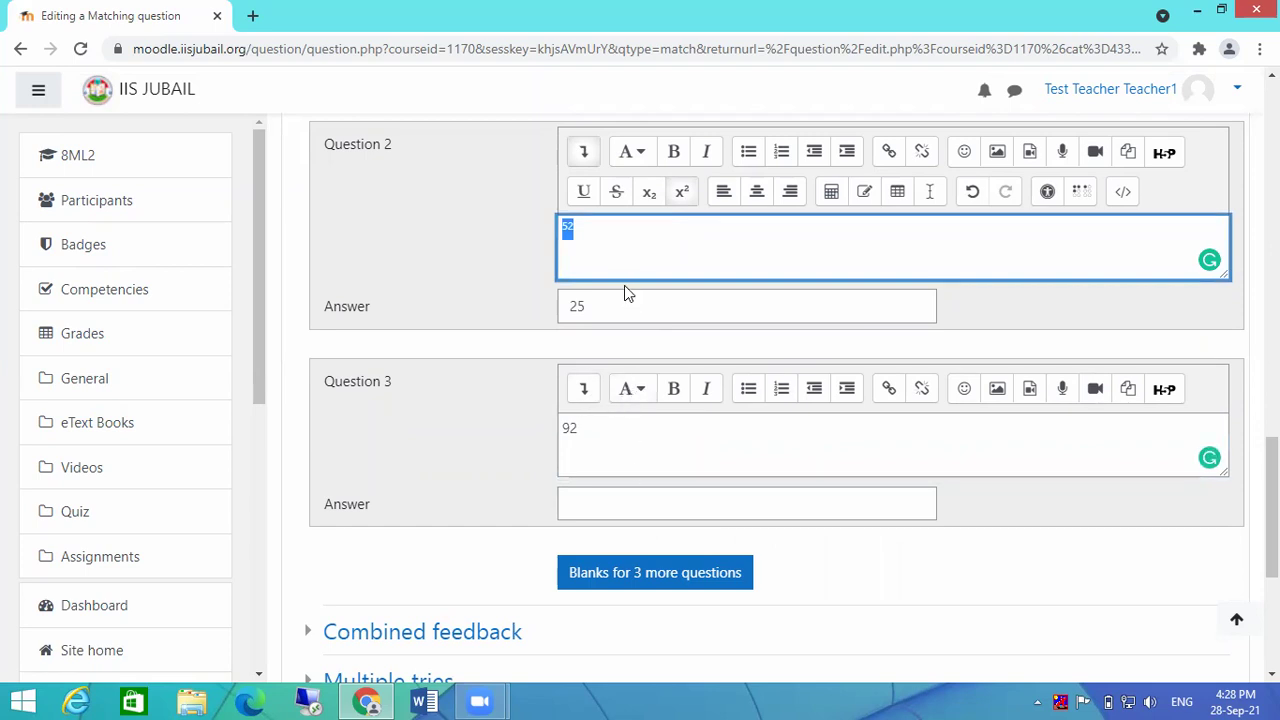
key("ctrl+z")
left_click_drag(572, 230, 579, 230)
left_click(682, 191)
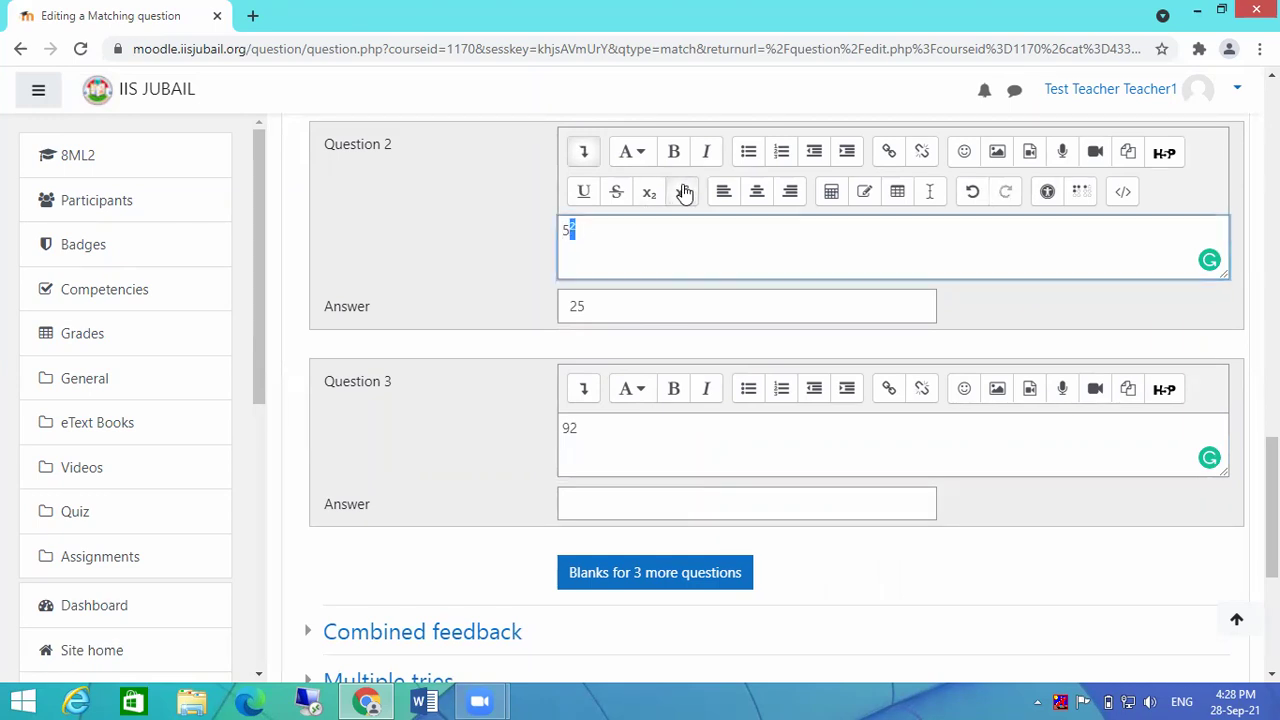
Step: Superscript the 2 to make 9², give it the answer 81, and save the matching question
double_click(598, 425)
scroll(603, 417, "down", 2)
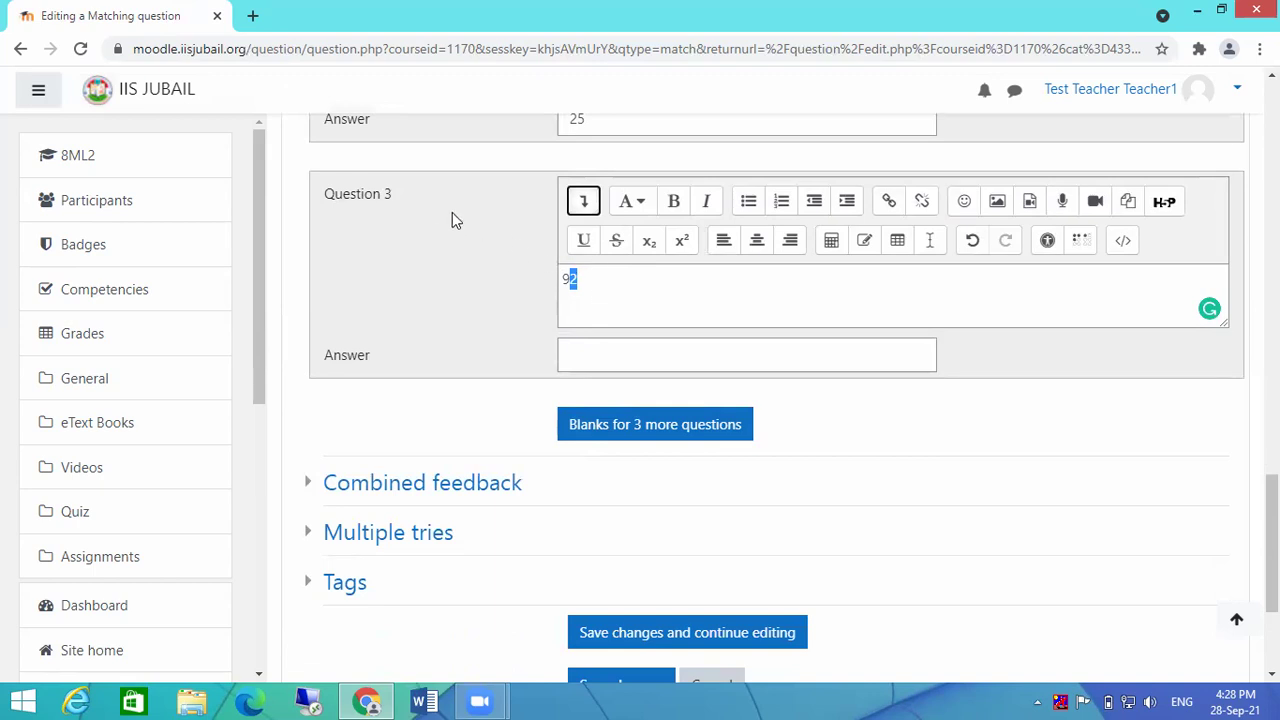
left_click(682, 241)
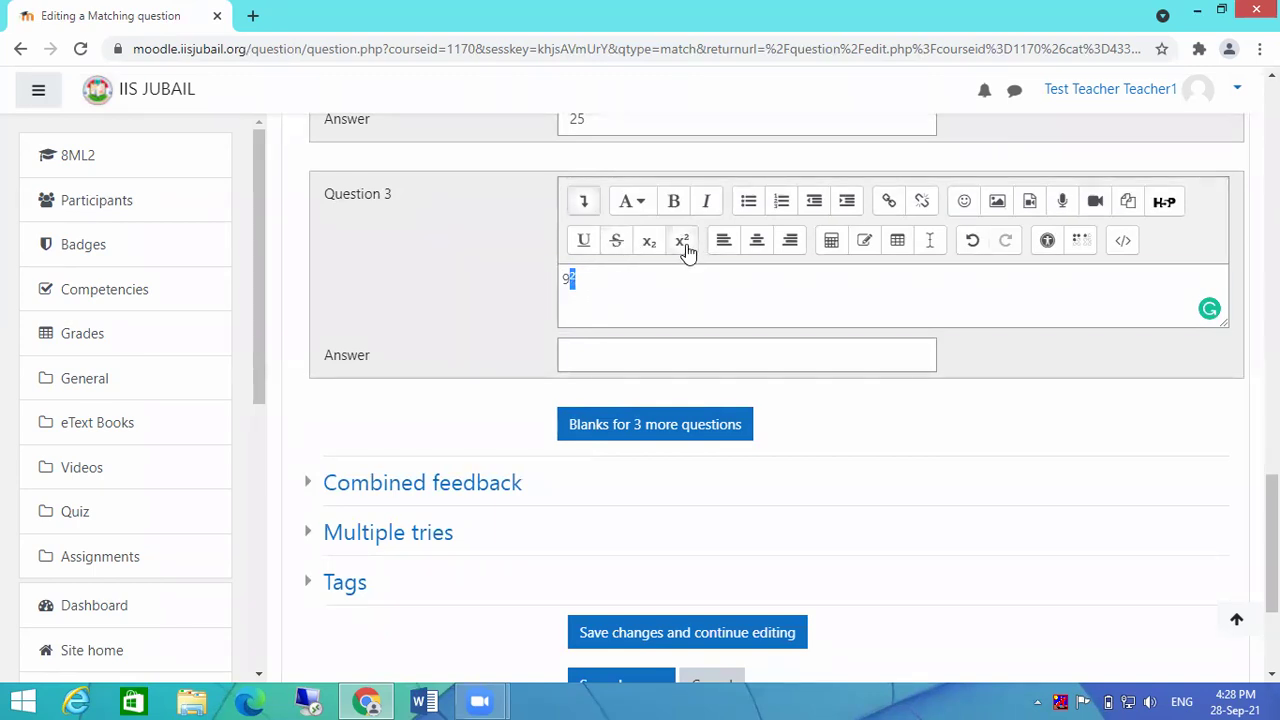
left_click(646, 345)
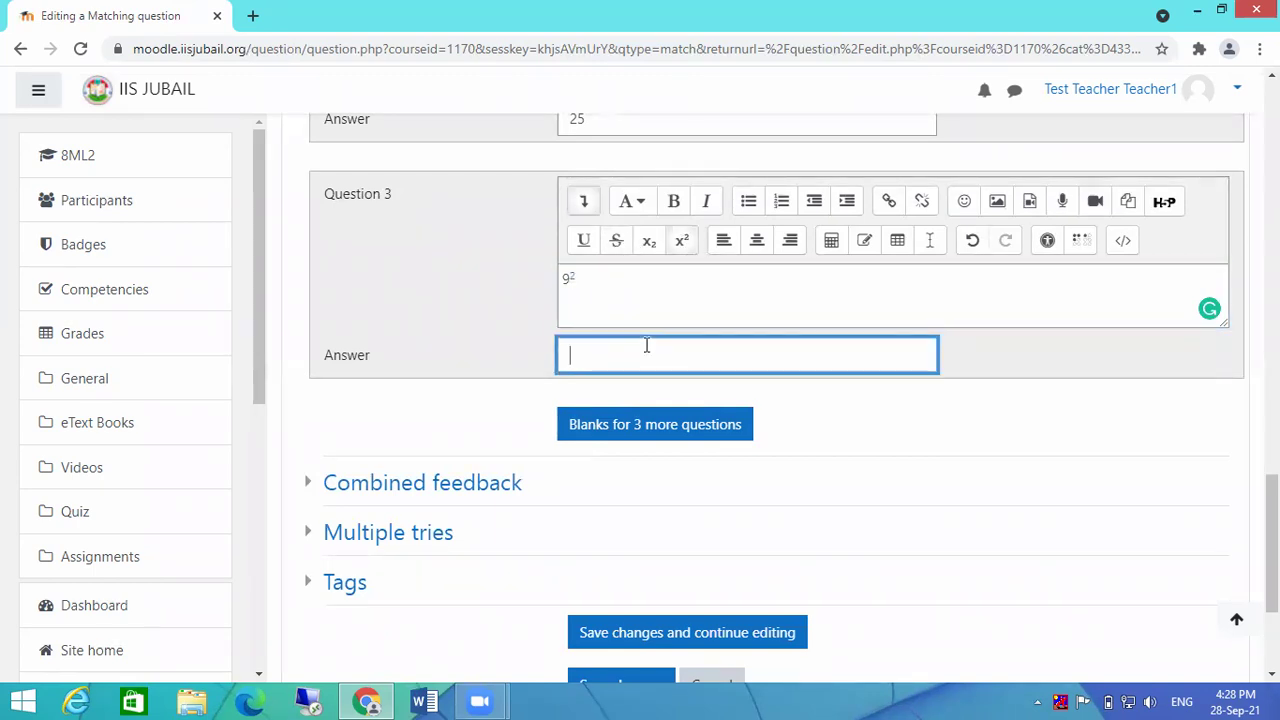
type("81")
scroll(731, 404, "down", 2)
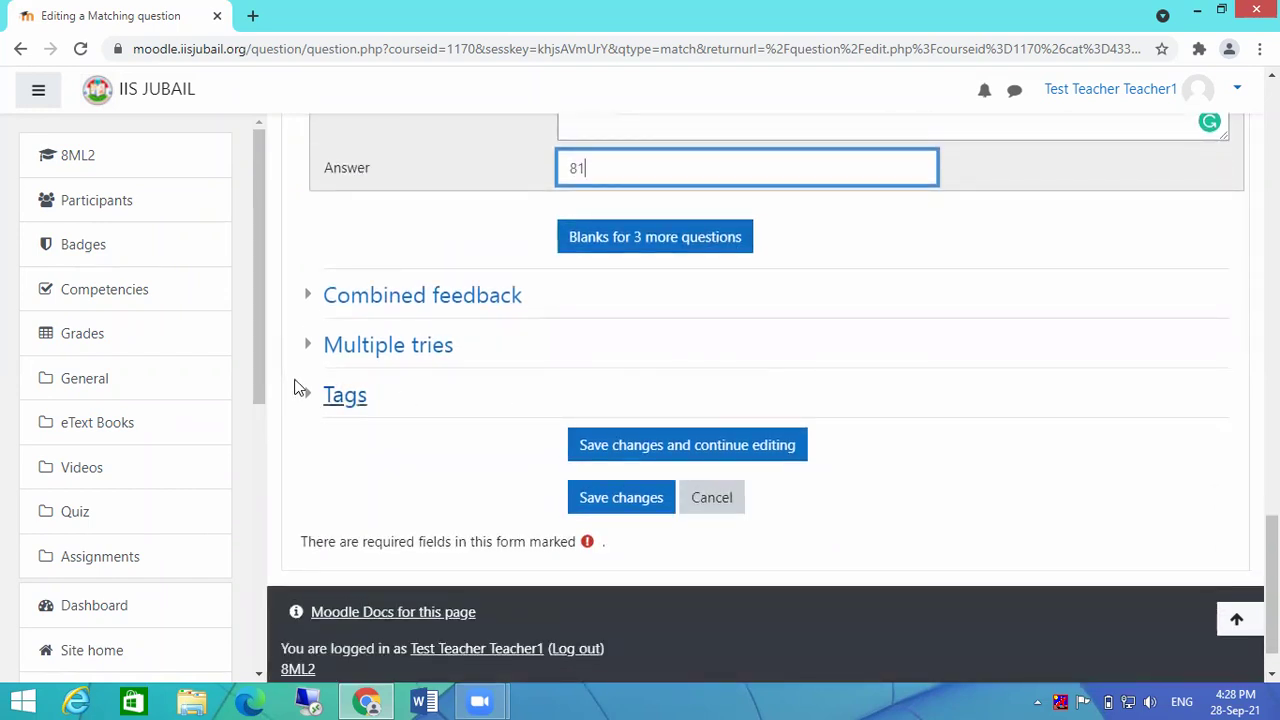
left_click(596, 503)
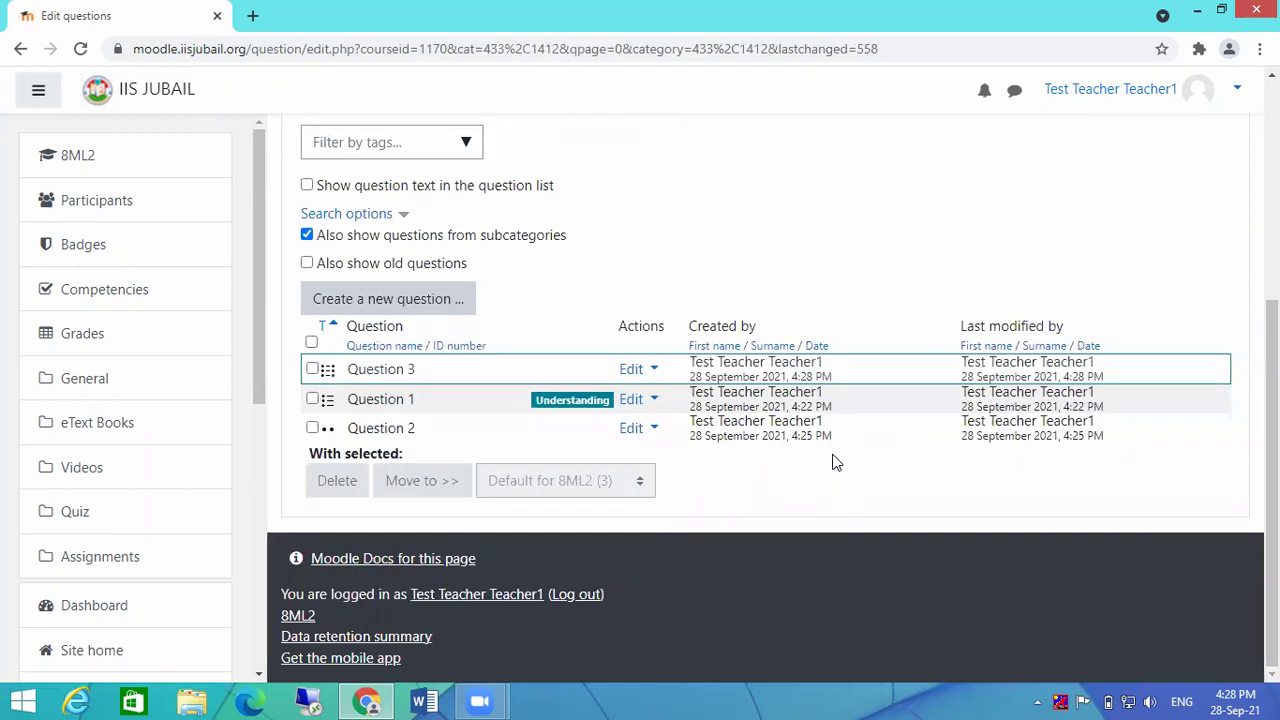
Step: Pick Short answer in the question-type chooser and add it
left_click(352, 298)
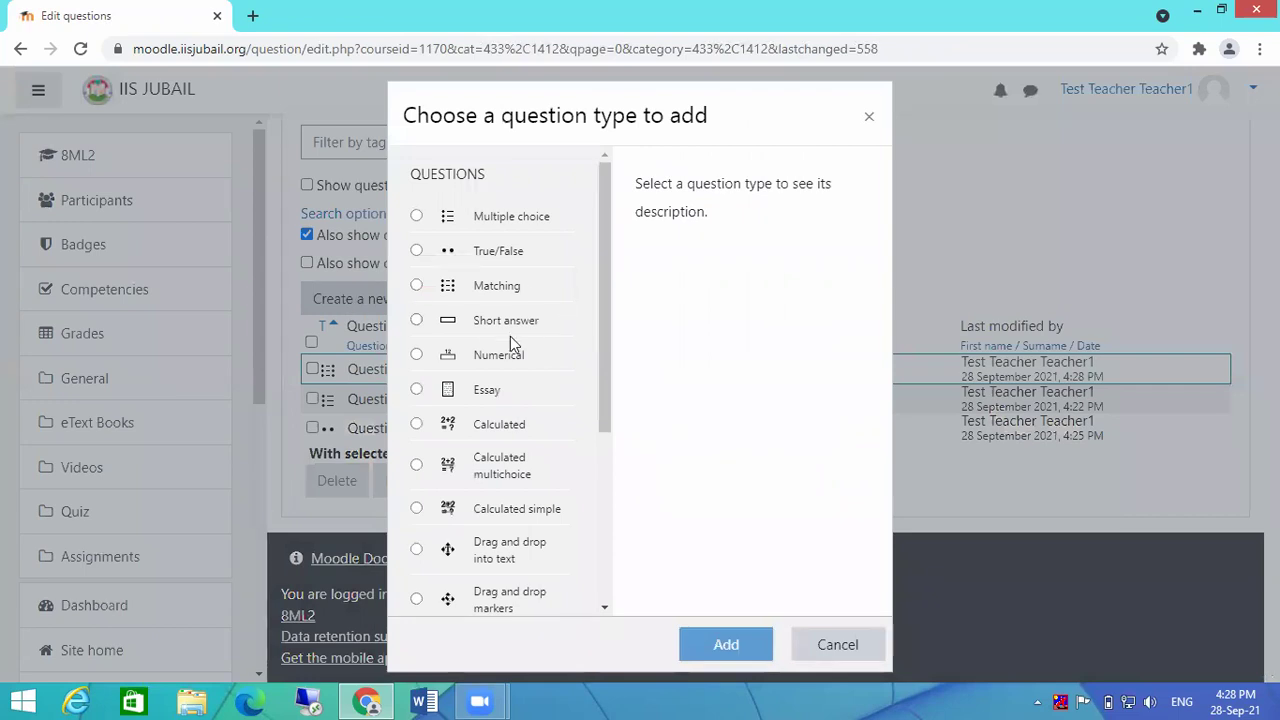
left_click(484, 324)
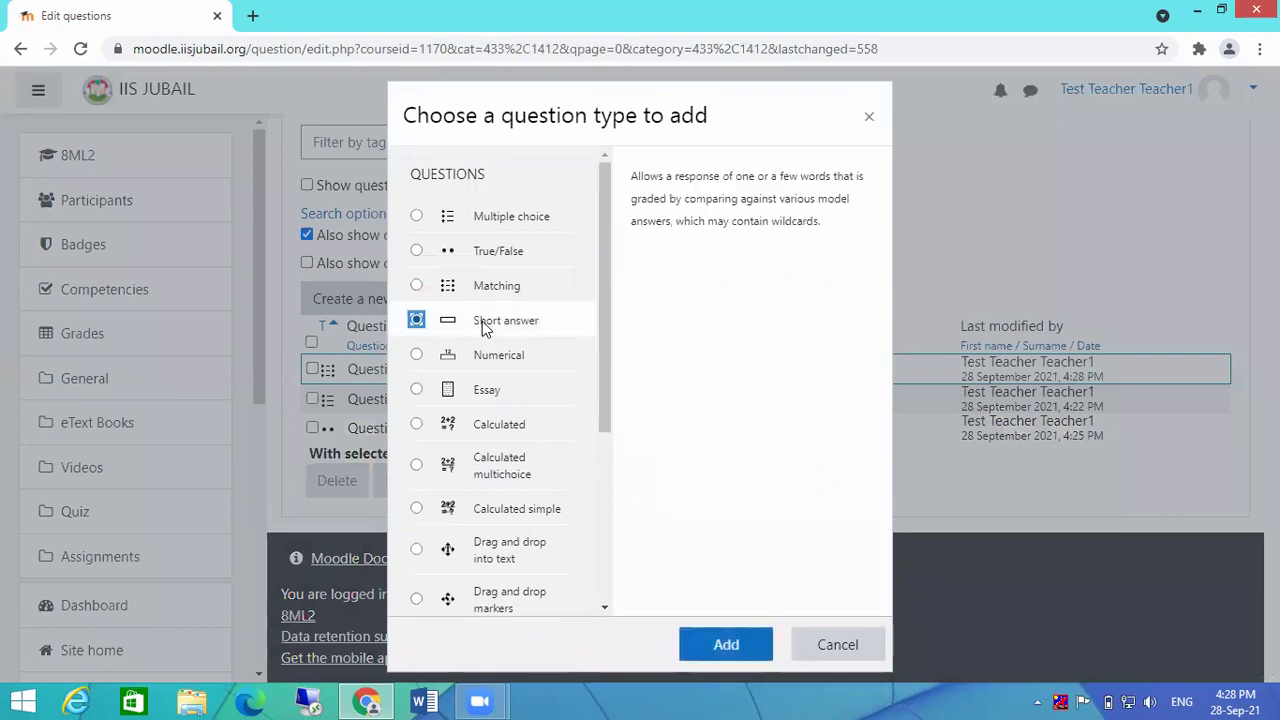
left_click(717, 652)
left_click(715, 645)
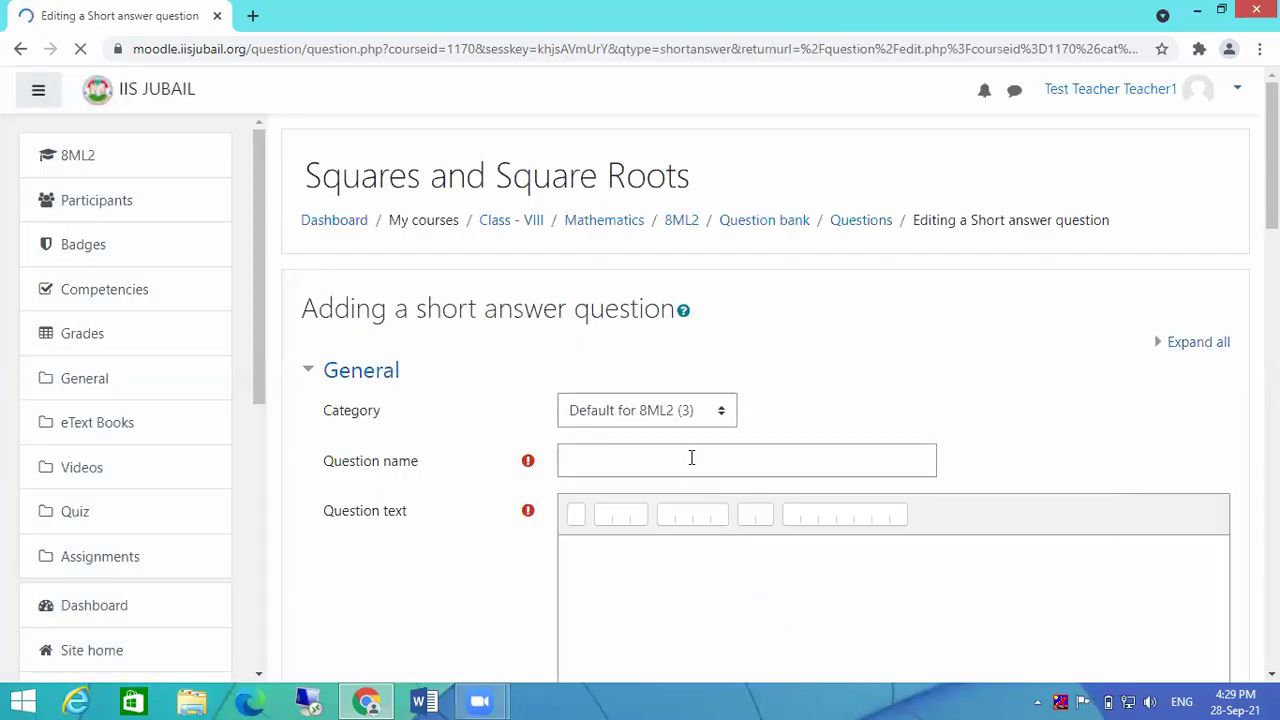
Step: Name the question 'Question 4' and enter the question text 'LMS stand for'
left_click(691, 458)
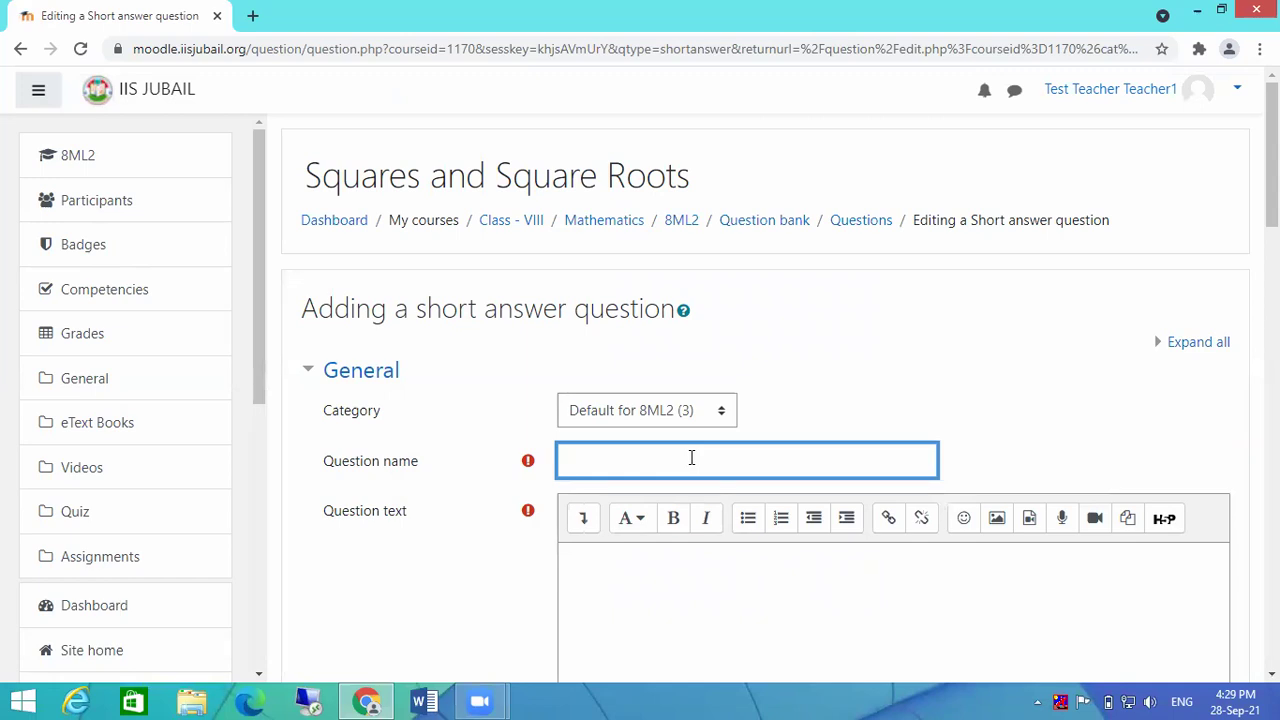
type("W")
key("BackSpace")
type("Question 4")
left_click(667, 555)
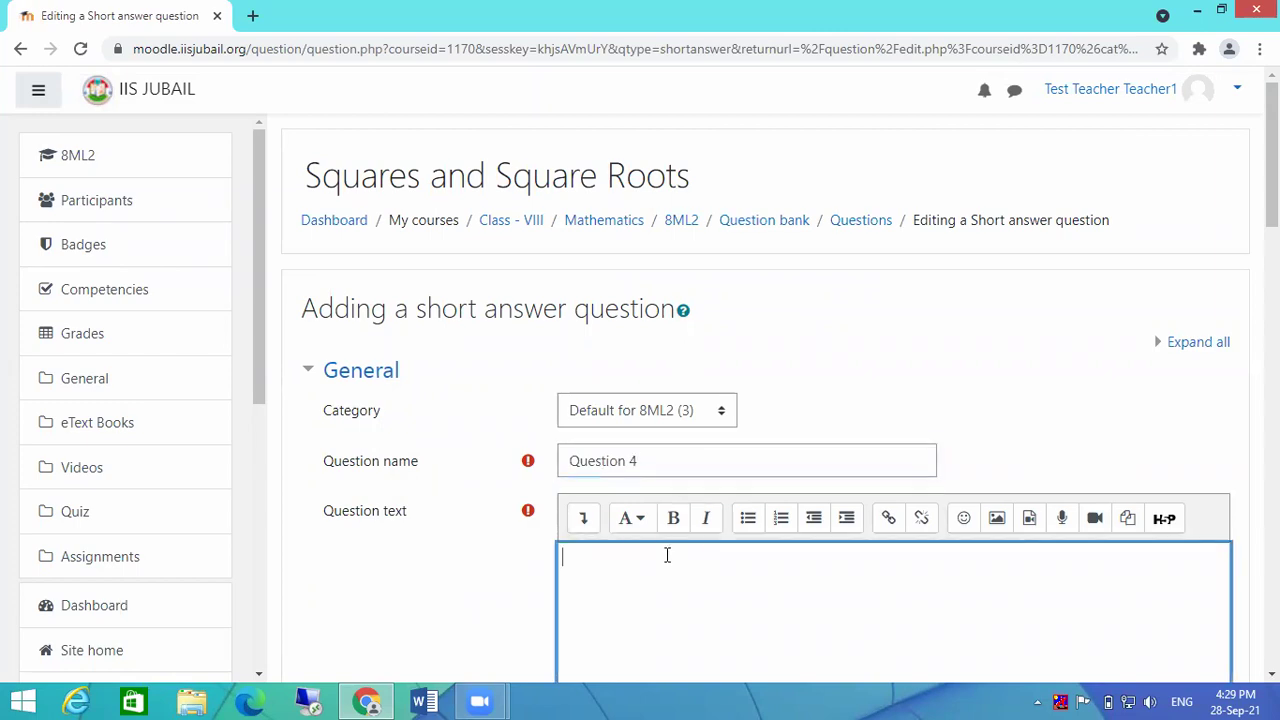
type("ExWorite")
key("BackSpace")
key("BackSpace")
key("BackSpace")
key("BackSpace")
key("BackSpace")
type("LMS stand for")
scroll(709, 554, "down", 3)
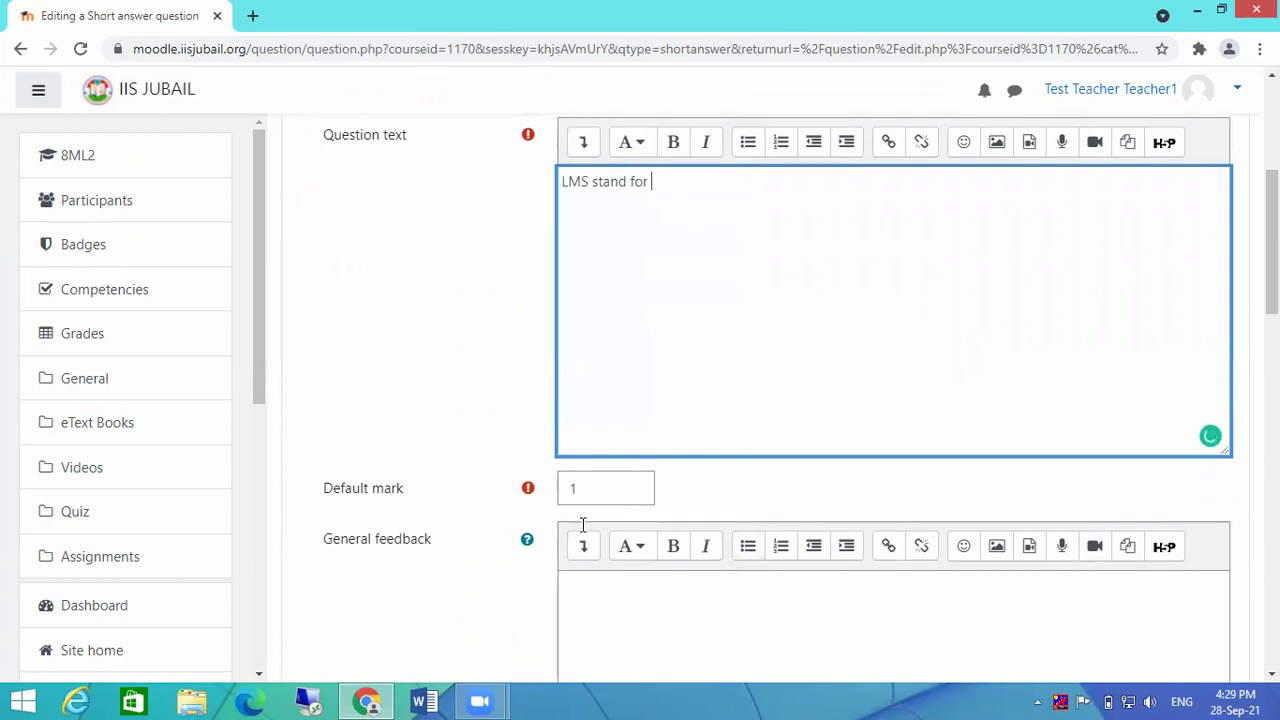
scroll(789, 490, "down", 3)
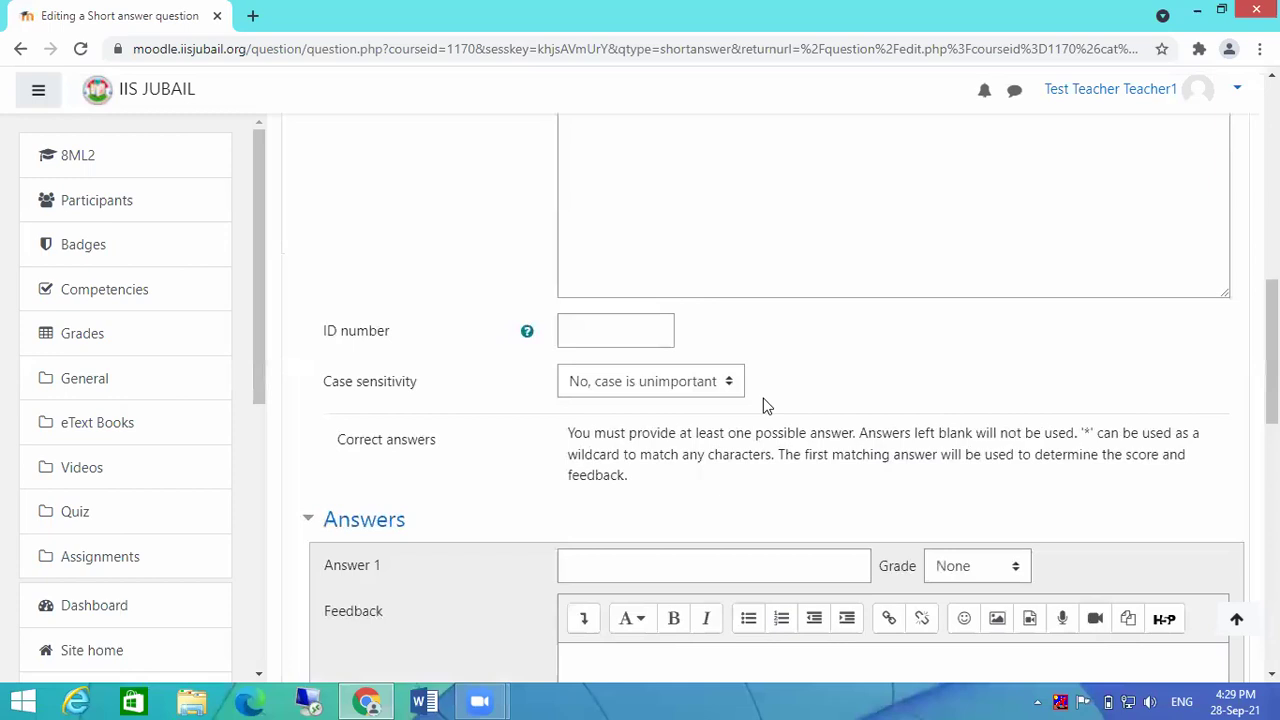
Step: Enter 'Leaning management System' as Answer 1, correcting the spelling of management
scroll(762, 443, "down", 2)
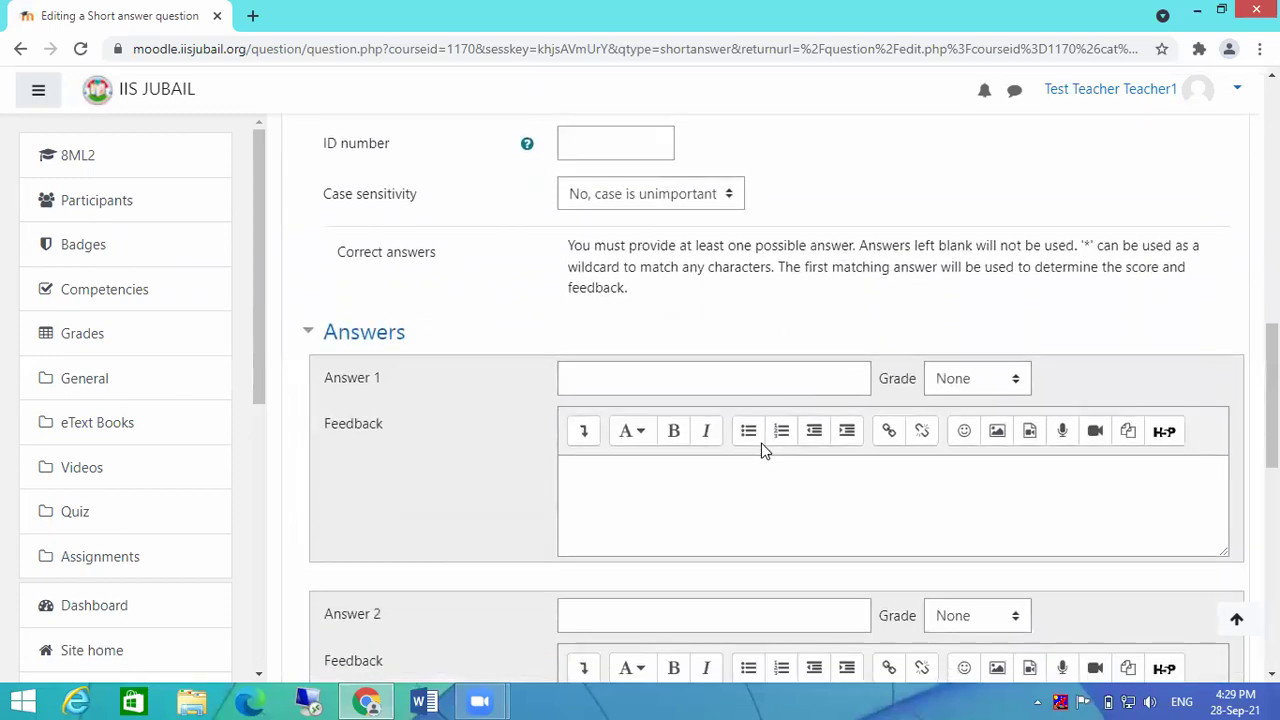
left_click(633, 378)
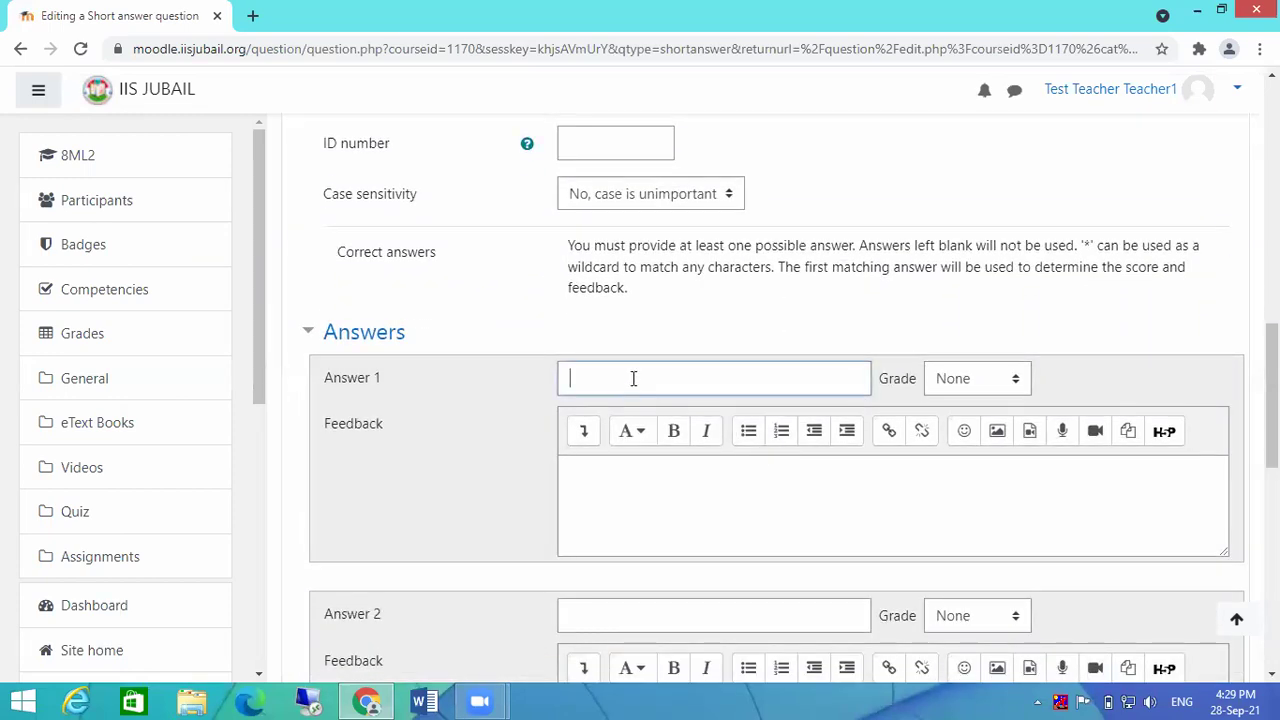
type("Leaning mangamnet")
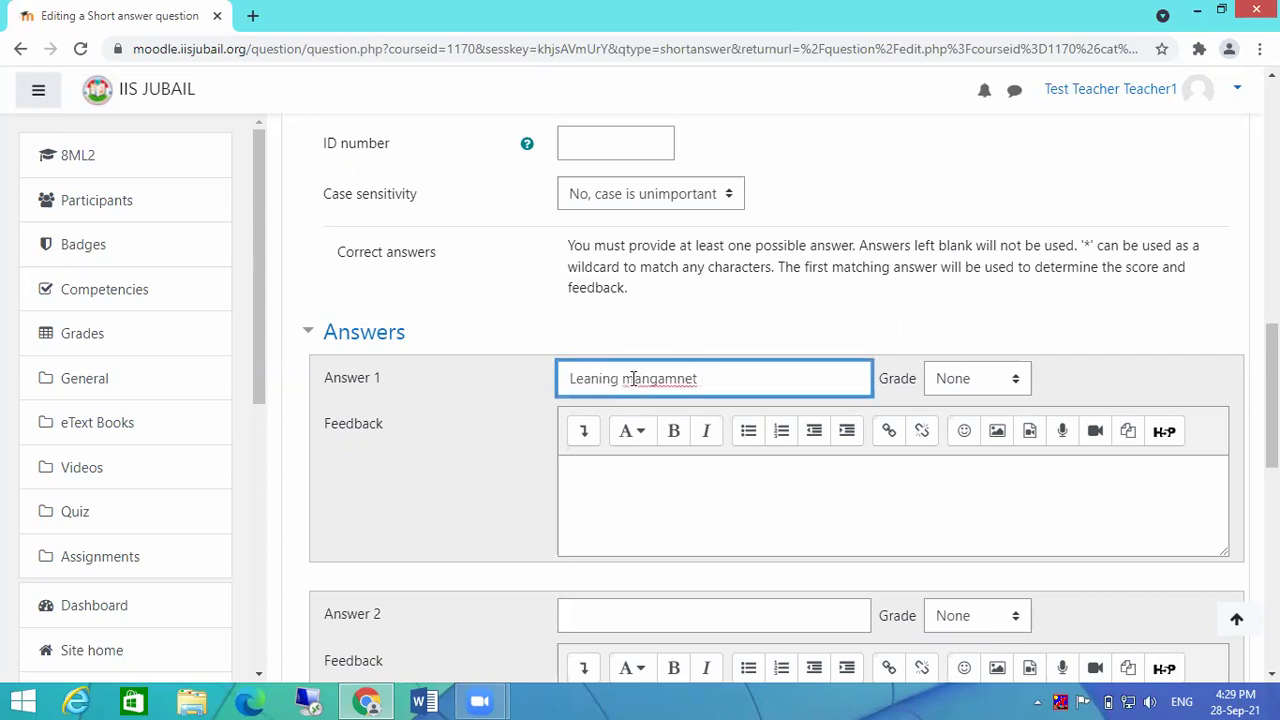
right_click(633, 378)
left_click(688, 398)
type("System")
Step: Type a second accepted answer in Answer 2 and correct its spelling of Management
scroll(688, 398, "down", 1)
left_click(683, 522)
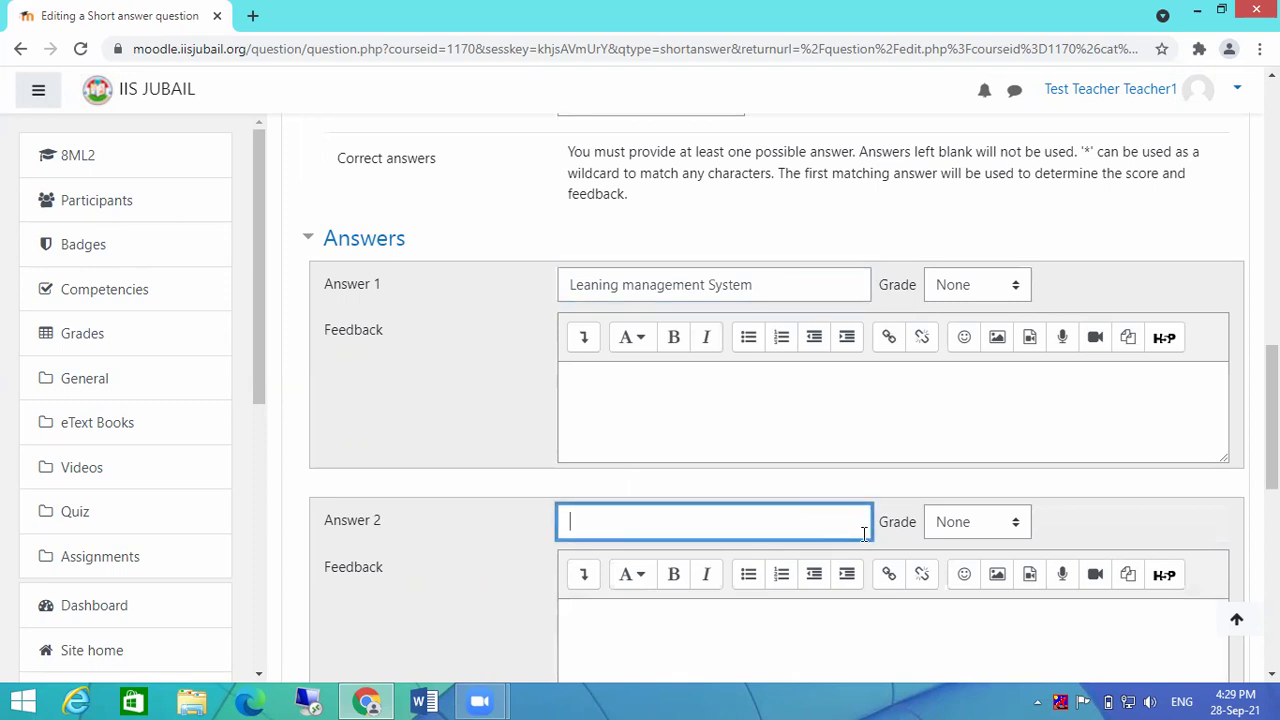
type("CCNe")
key("BackSpace")
key("BackSpace")
key("BackSpace")
type("ontement")
key("BackSpace")
key("BackSpace")
key("BackSpace")
key("BackSpace")
type("nt Mangament system")
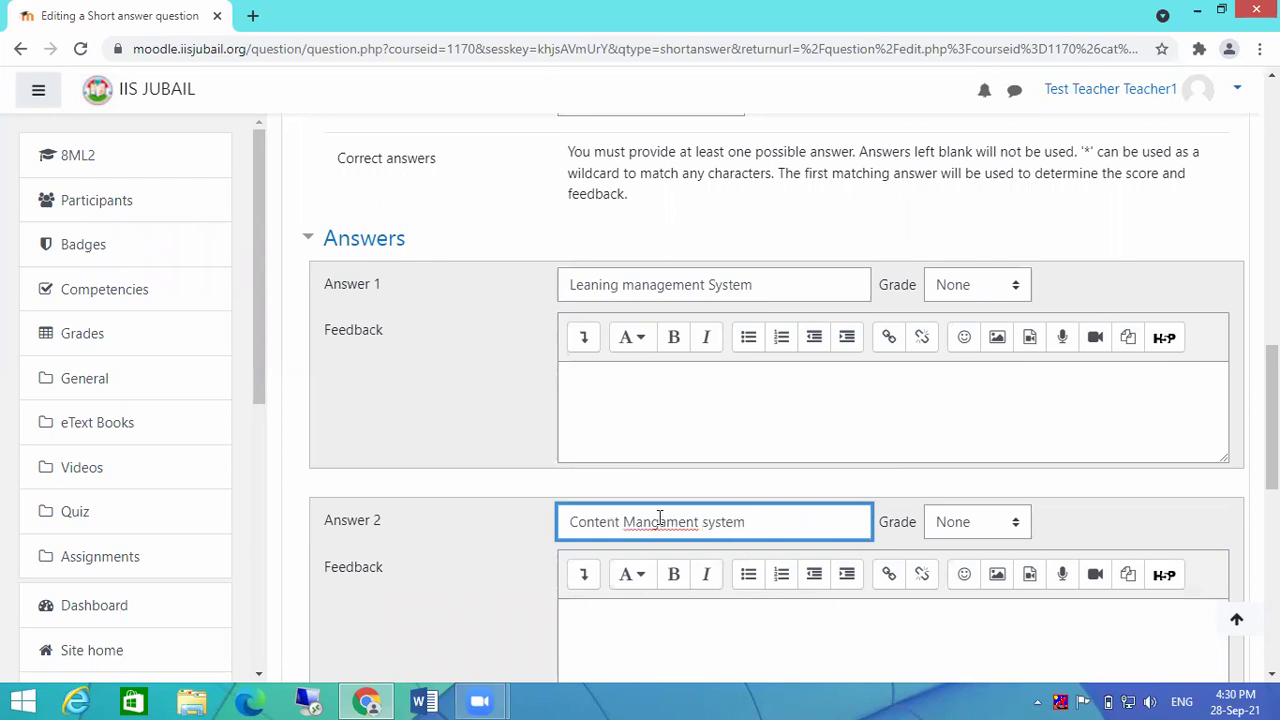
right_click(661, 526)
left_click(739, 310)
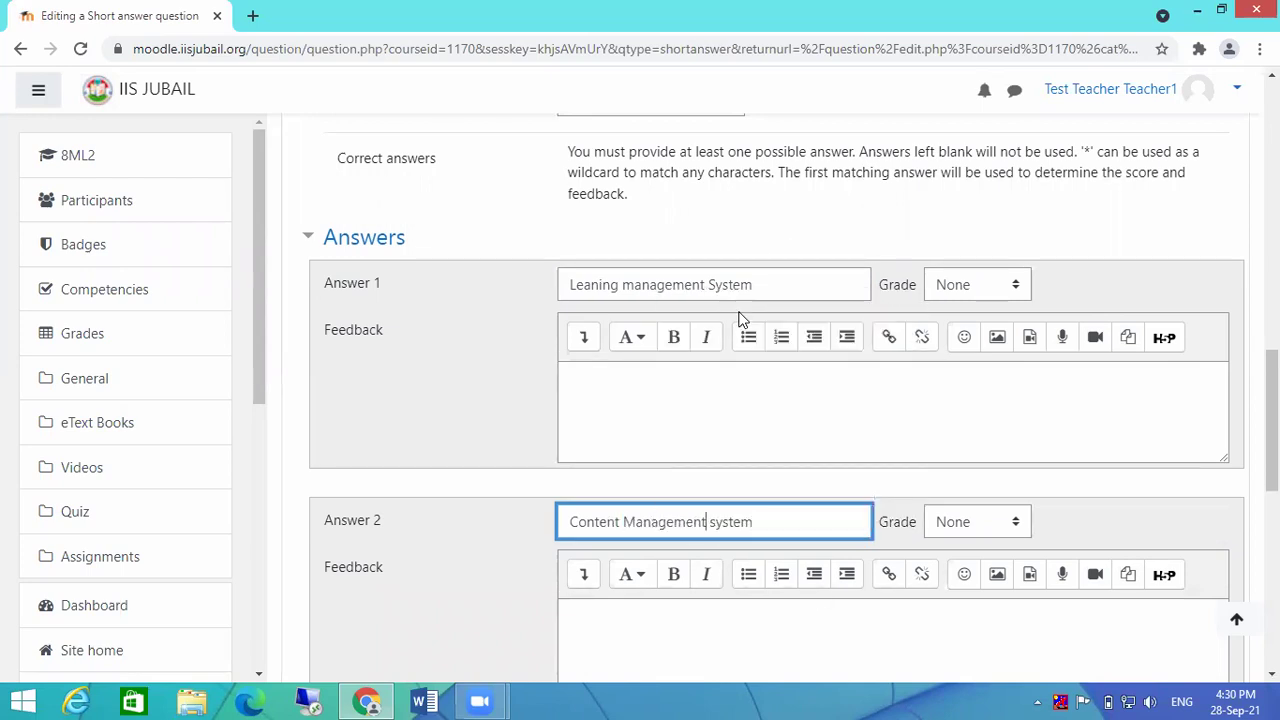
Step: Grade Answer 1 at 100% and rewrite Answer 2 as 'management Leaning System' from Answer 1's text
left_click(978, 287)
left_click(978, 332)
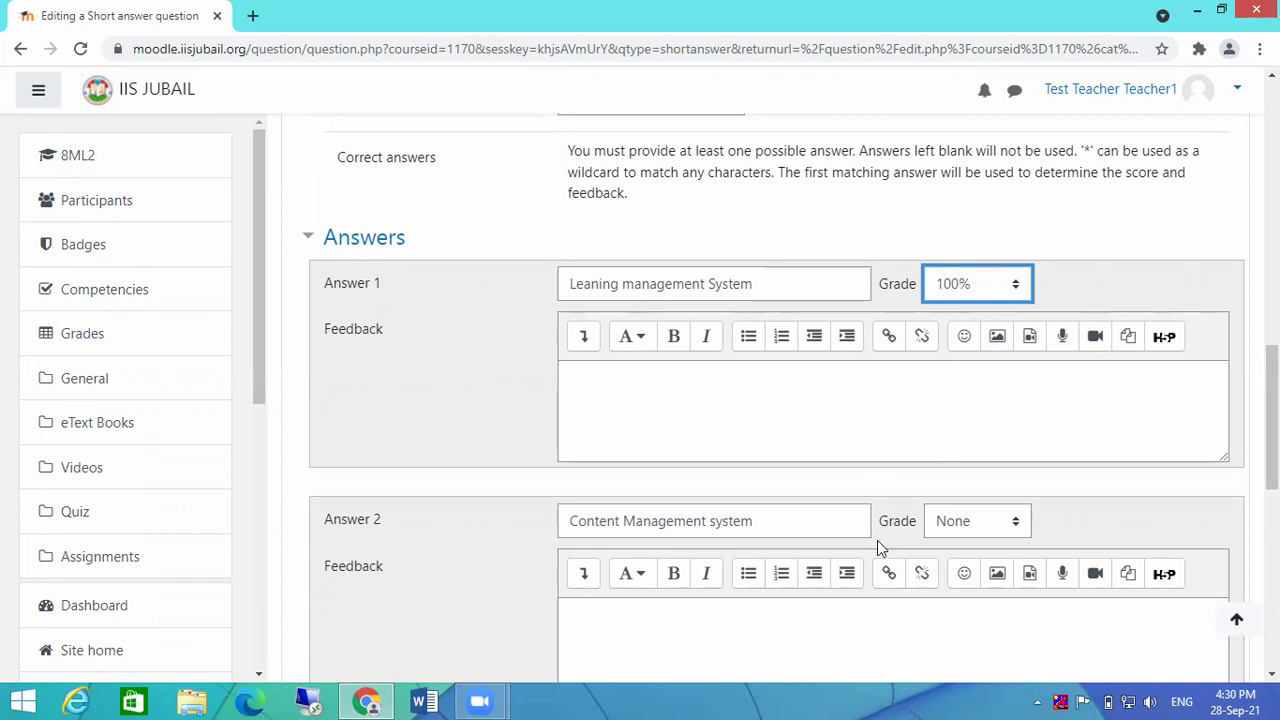
left_click(759, 521)
left_click_drag(759, 521, 504, 512)
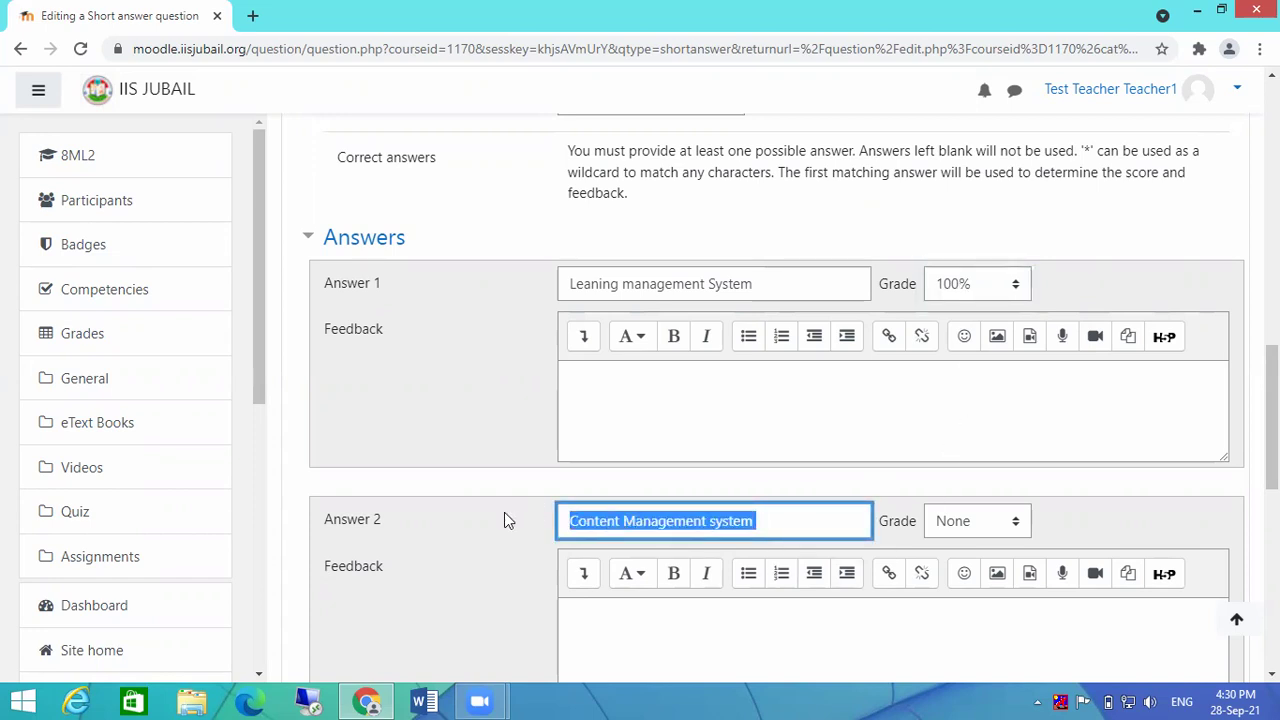
left_click_drag(760, 284, 523, 289)
key("ctrl+c")
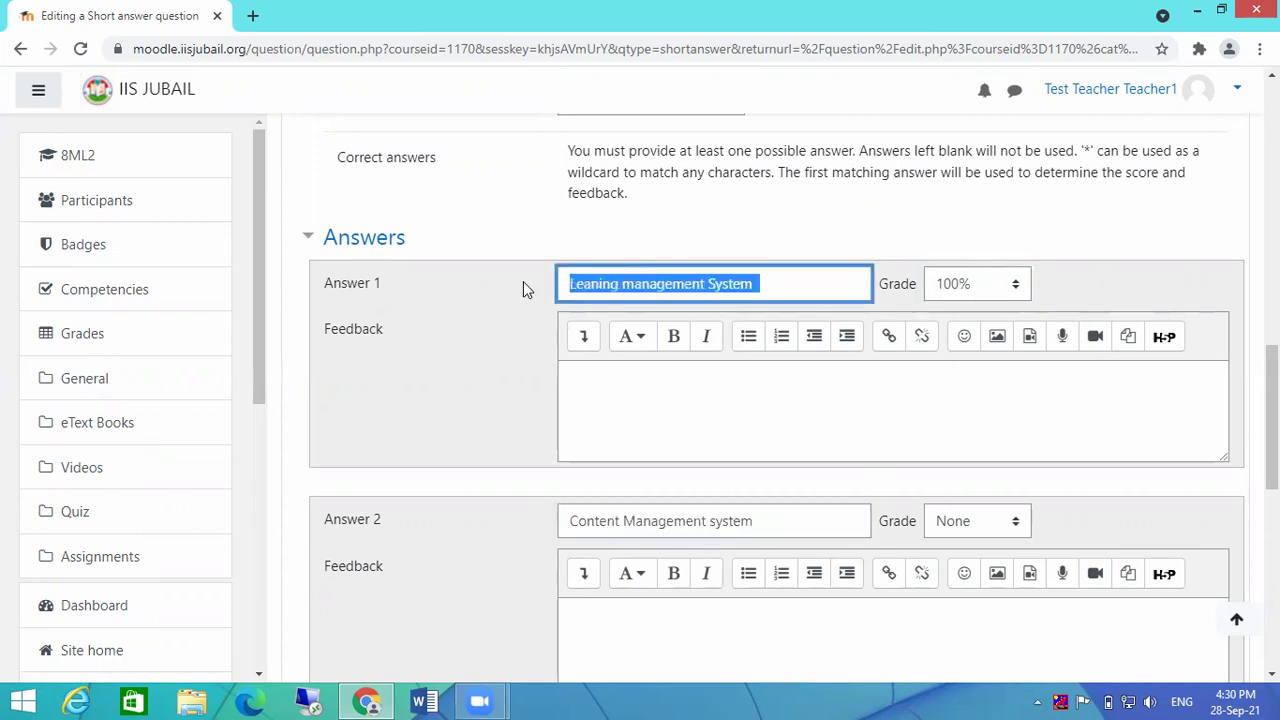
left_click_drag(763, 520, 455, 531)
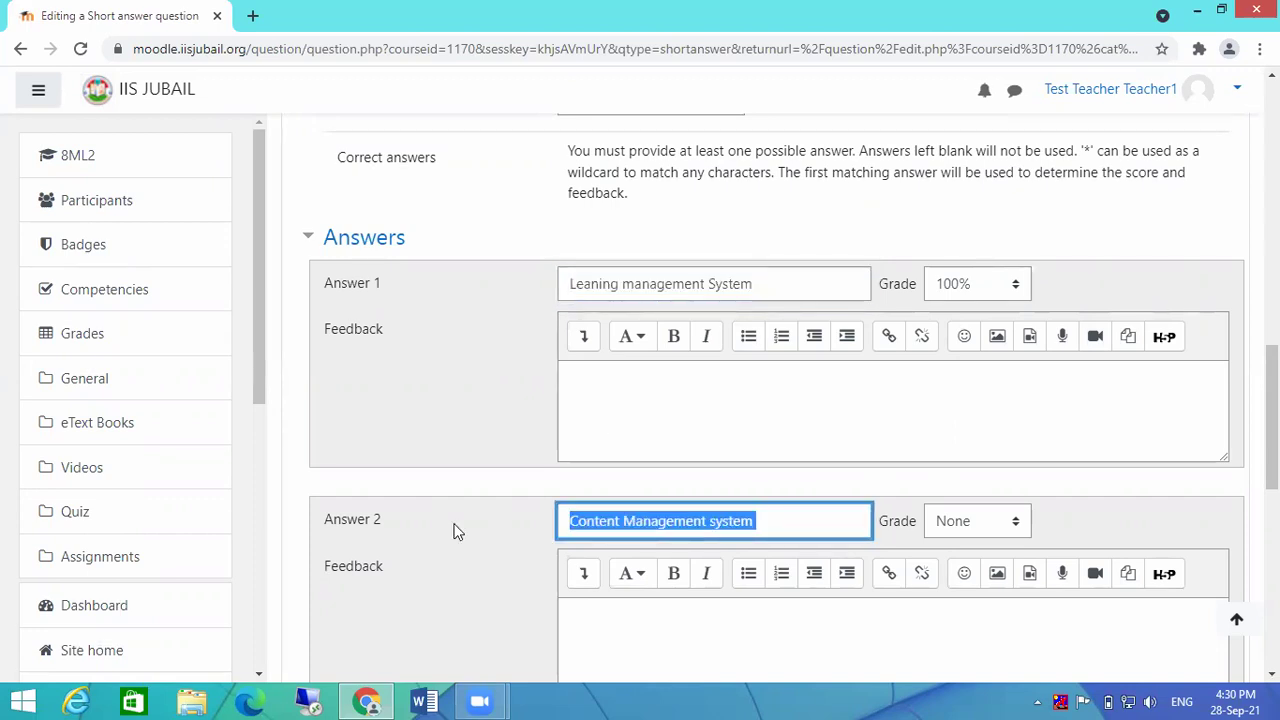
key("ctrl+v")
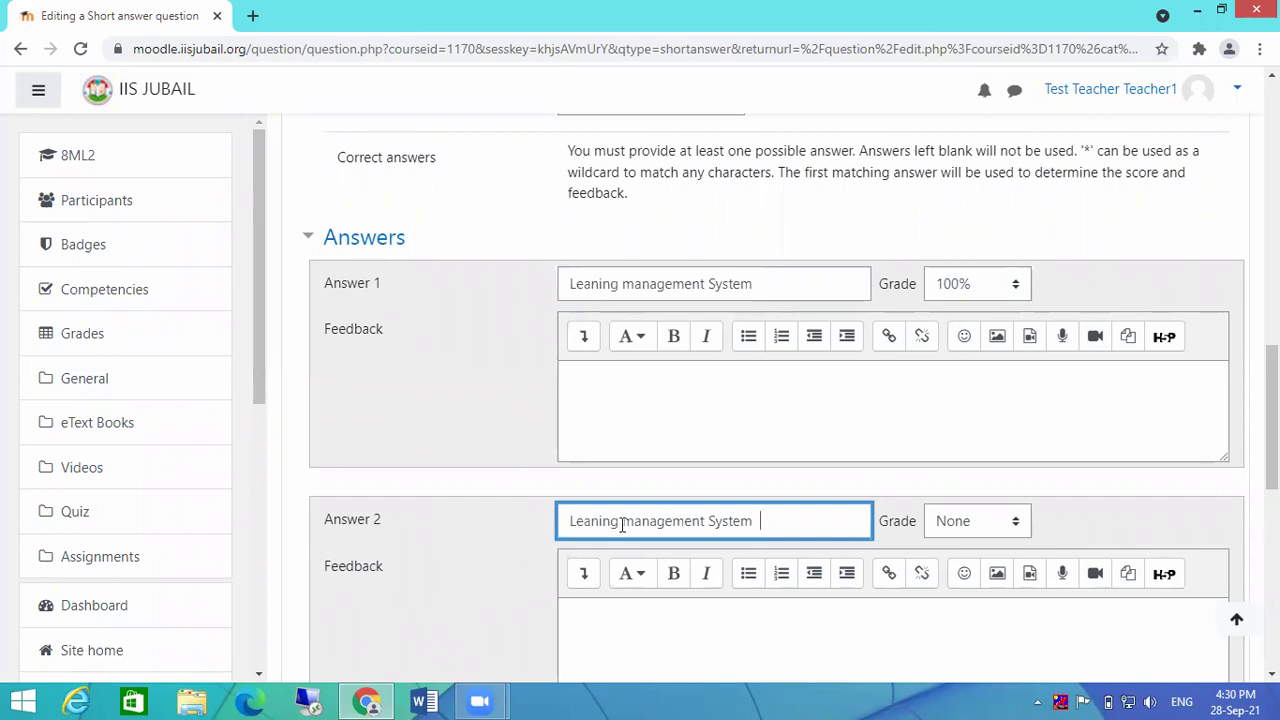
left_click_drag(620, 518, 550, 515)
left_click_drag(697, 527, 708, 528)
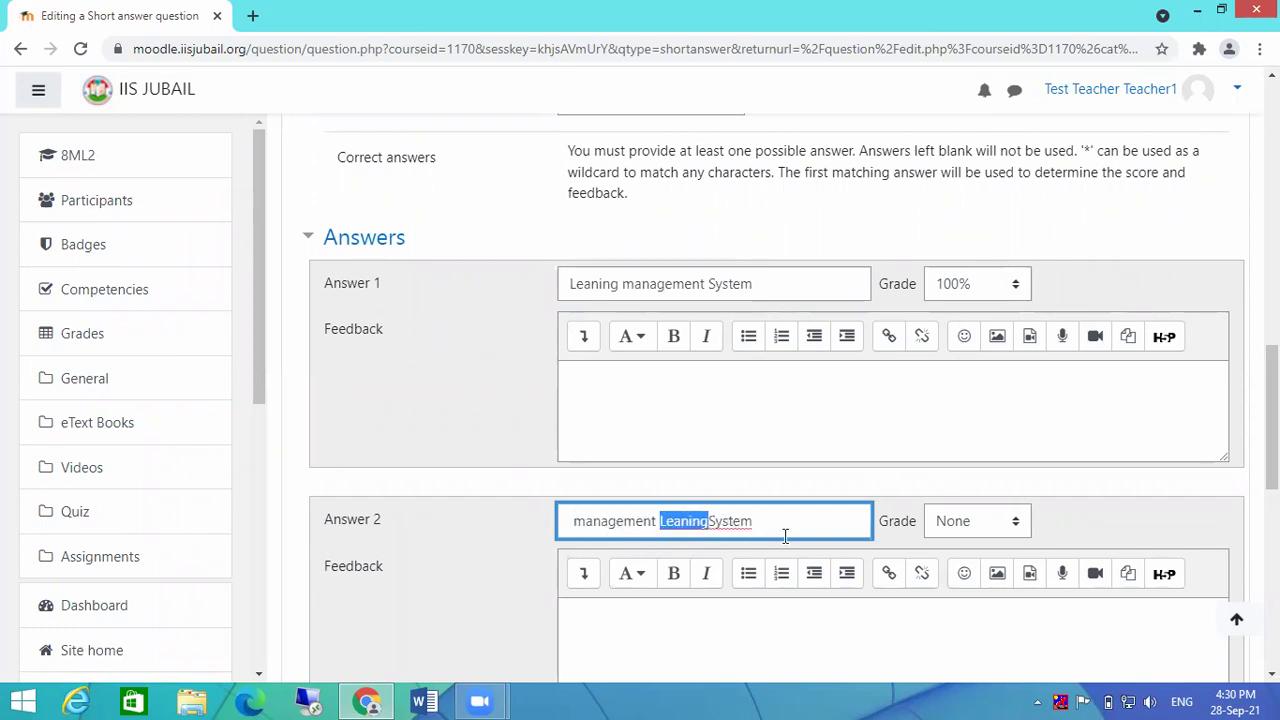
left_click(797, 523)
left_click(708, 525)
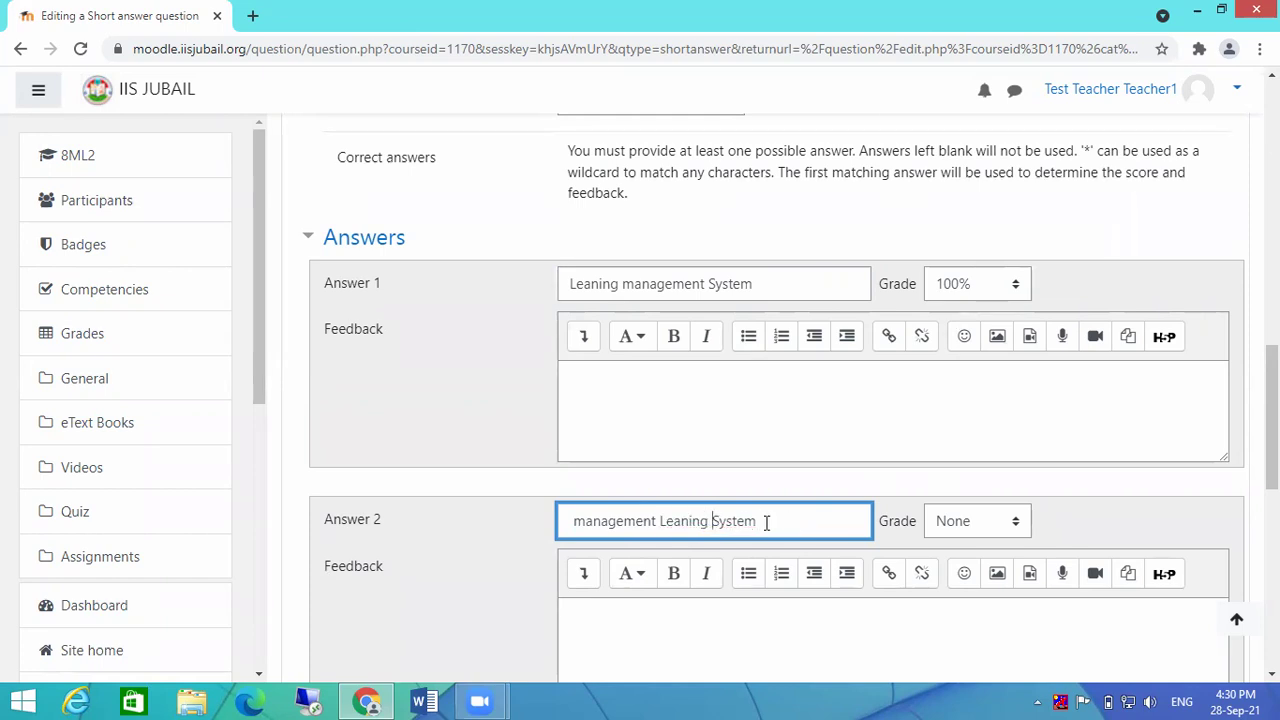
Step: Grade Answer 2 at 100% as well
left_click(978, 528)
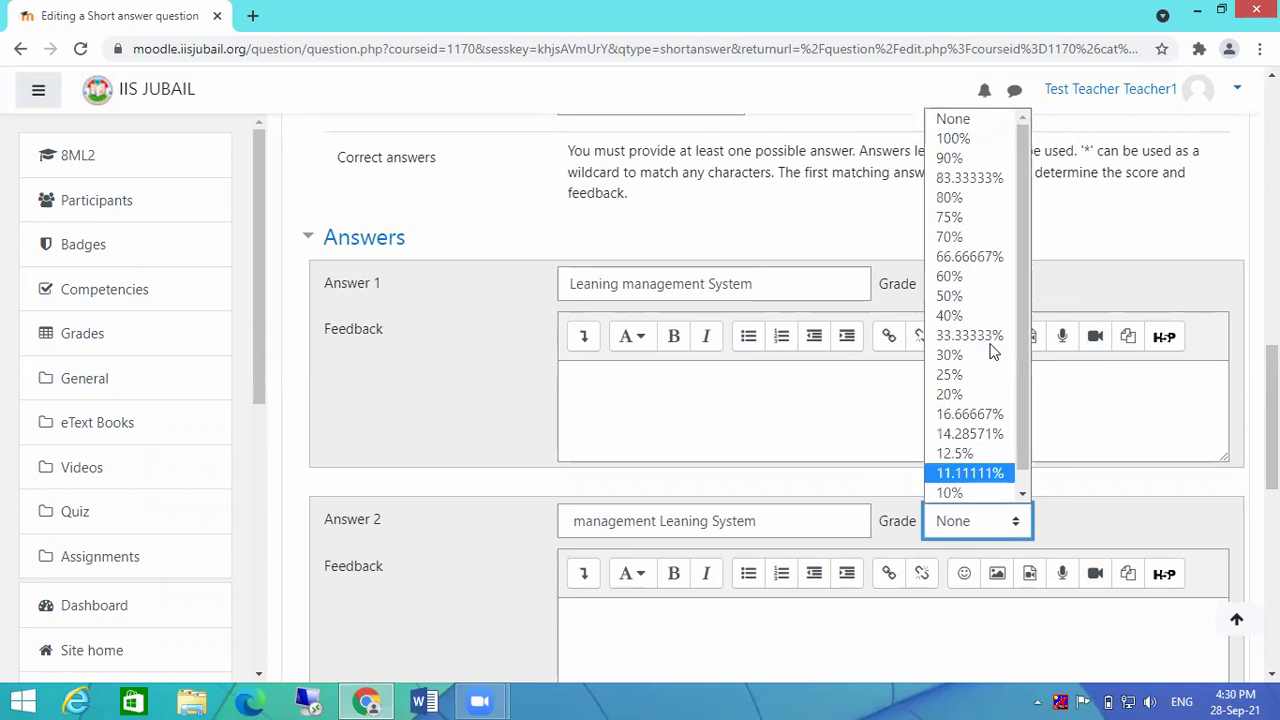
left_click(988, 134)
scroll(974, 466, "down", 4)
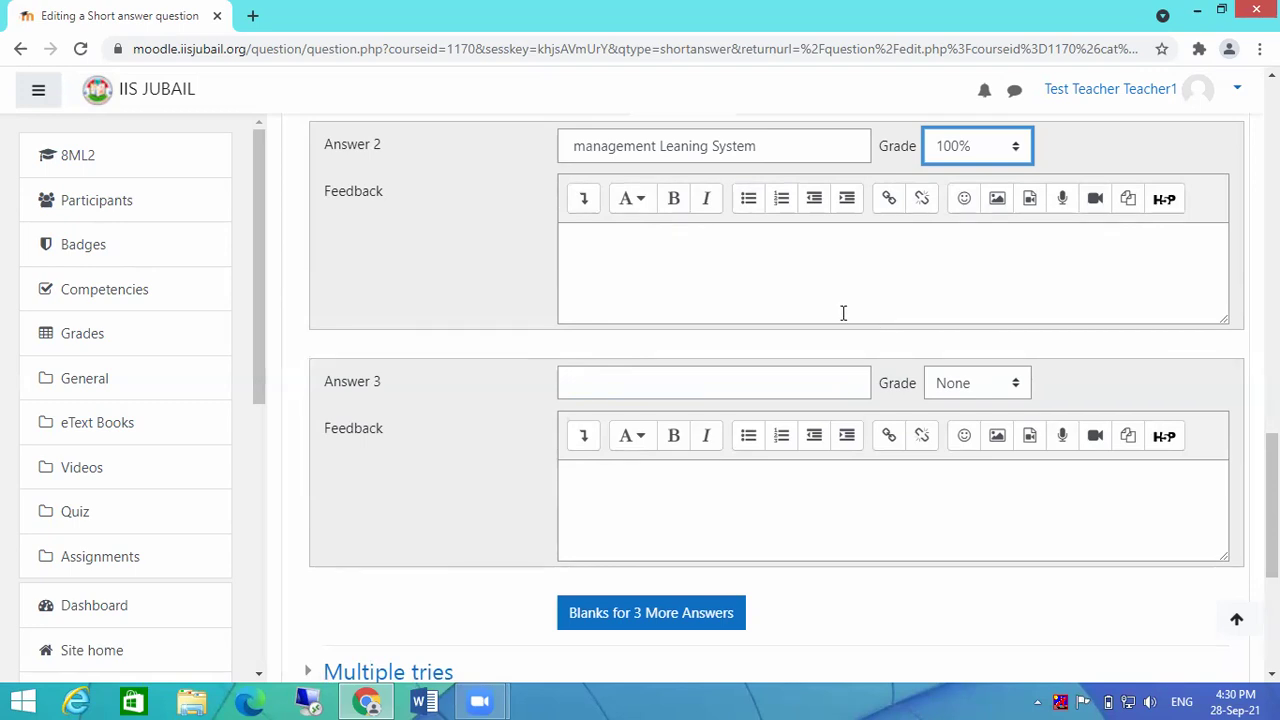
left_click(749, 380)
scroll(880, 348, "up", 4)
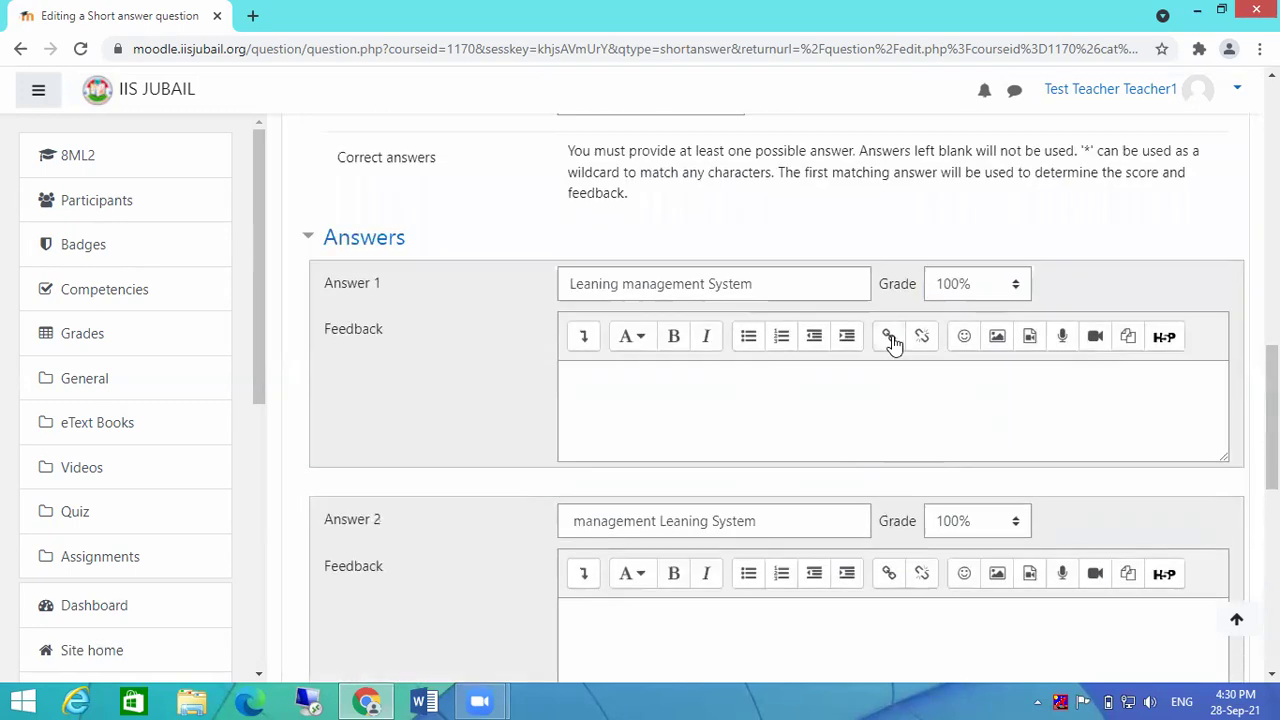
scroll(896, 342, "up", 3)
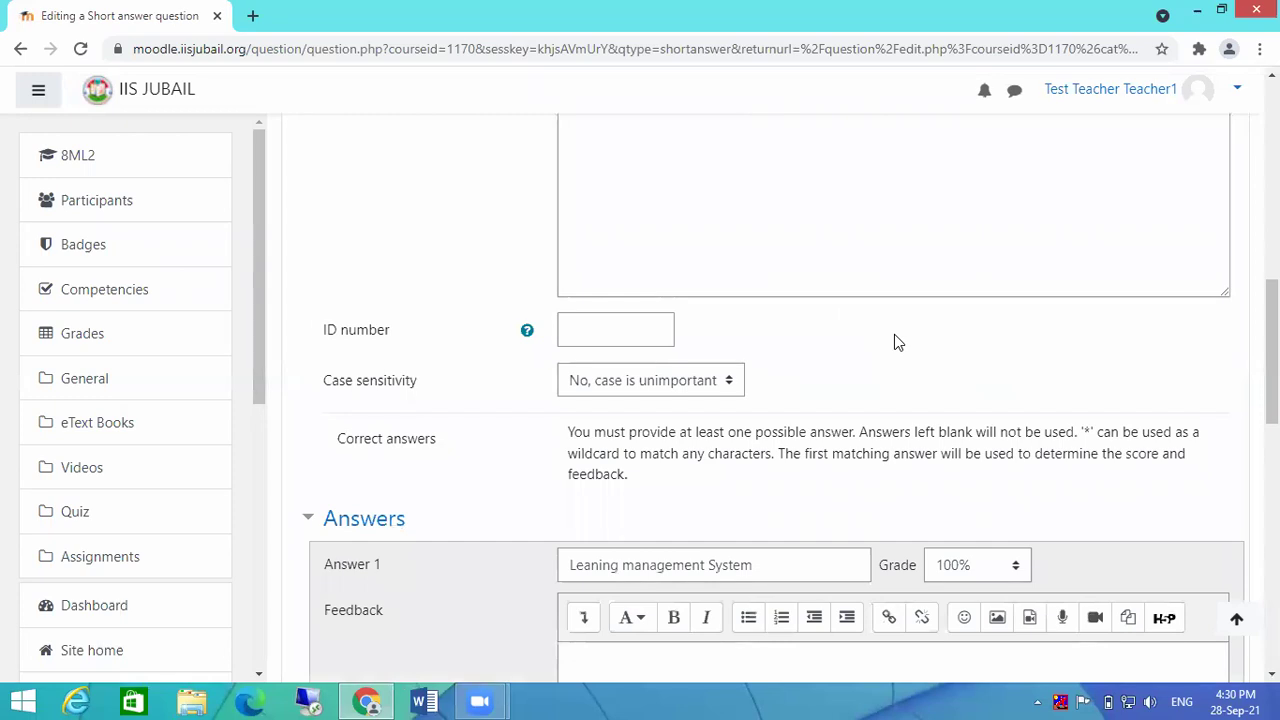
scroll(896, 350, "down", 10)
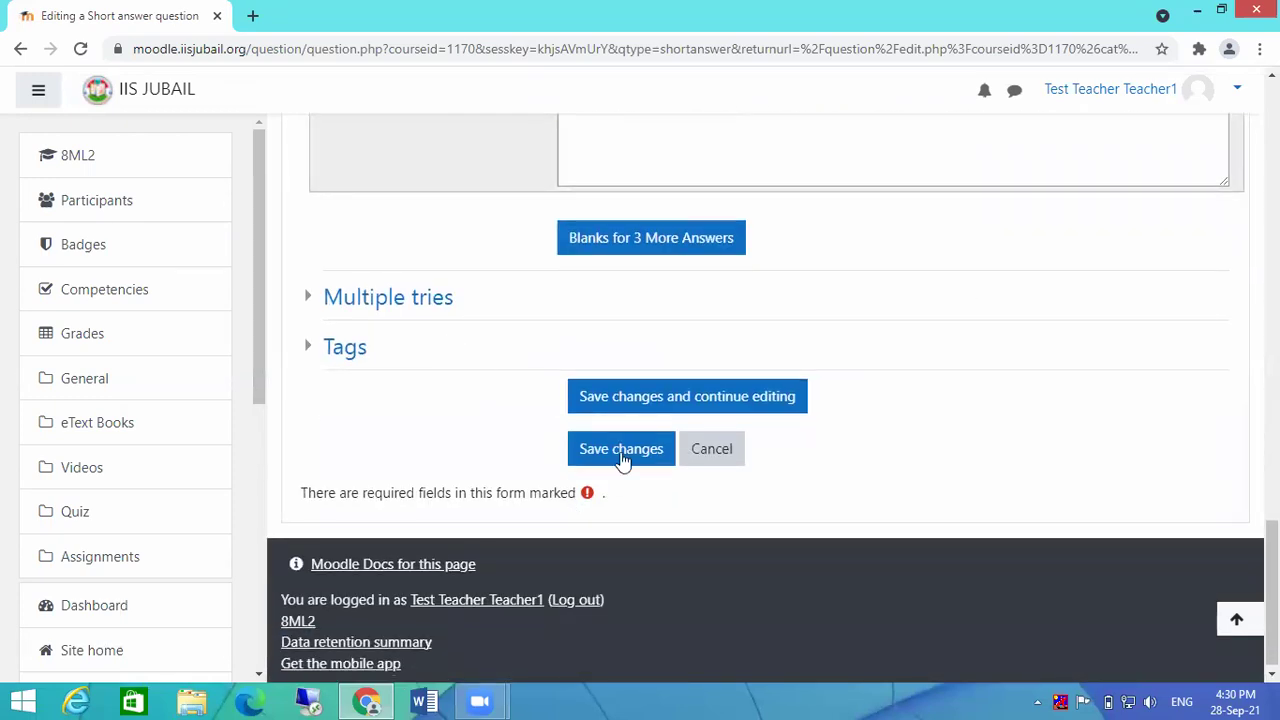
Step: Save Question 4, then add a new question of type Essay
left_click(614, 452)
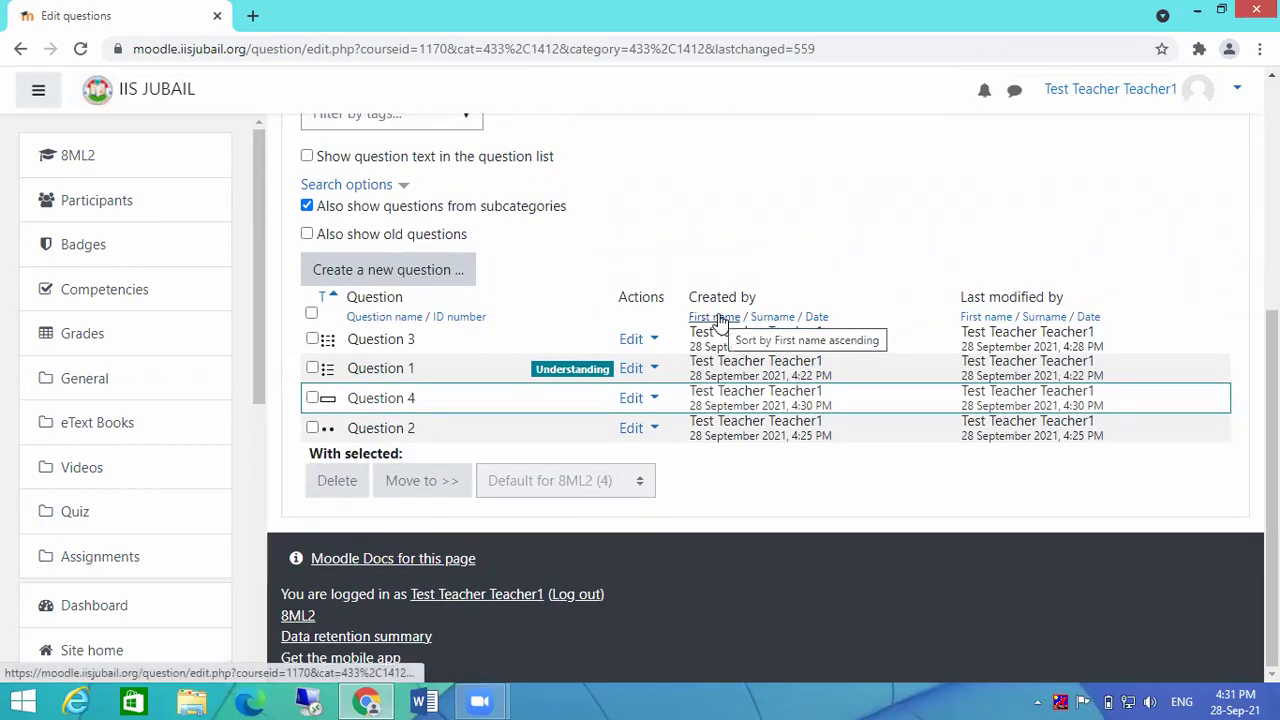
scroll(508, 286, "up", 2)
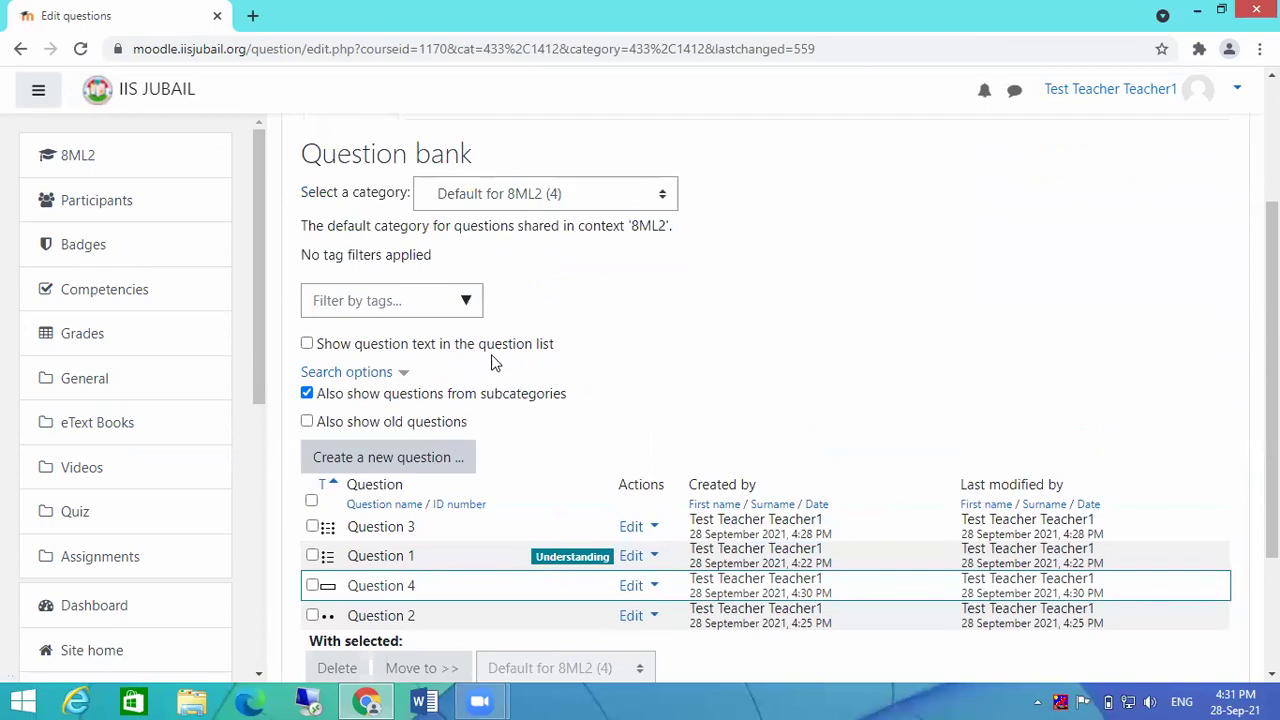
left_click(364, 460)
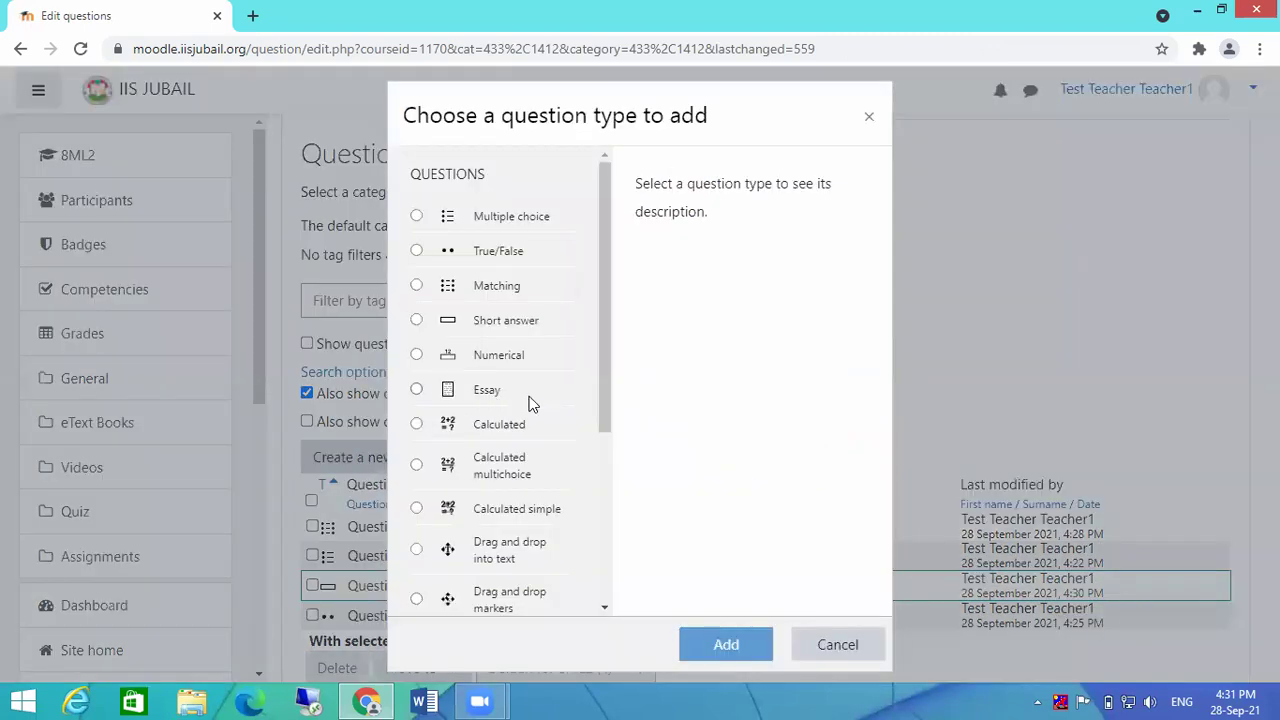
left_click(486, 389)
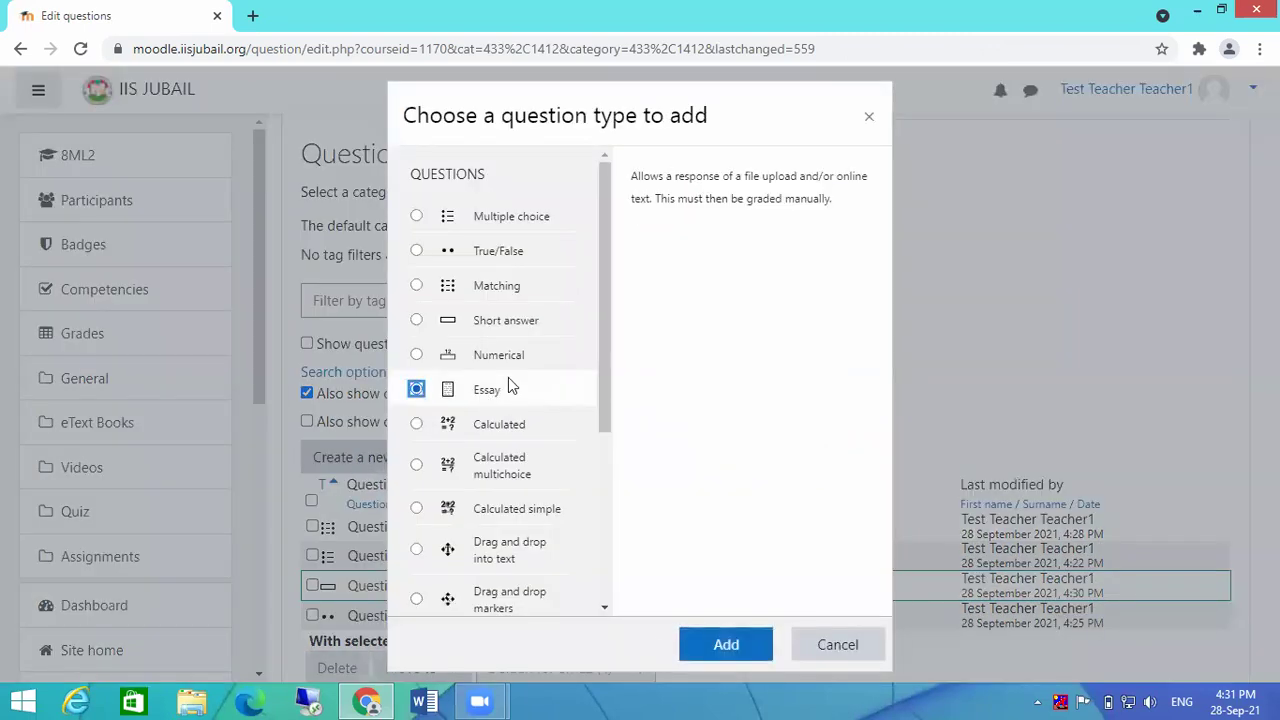
left_click(726, 645)
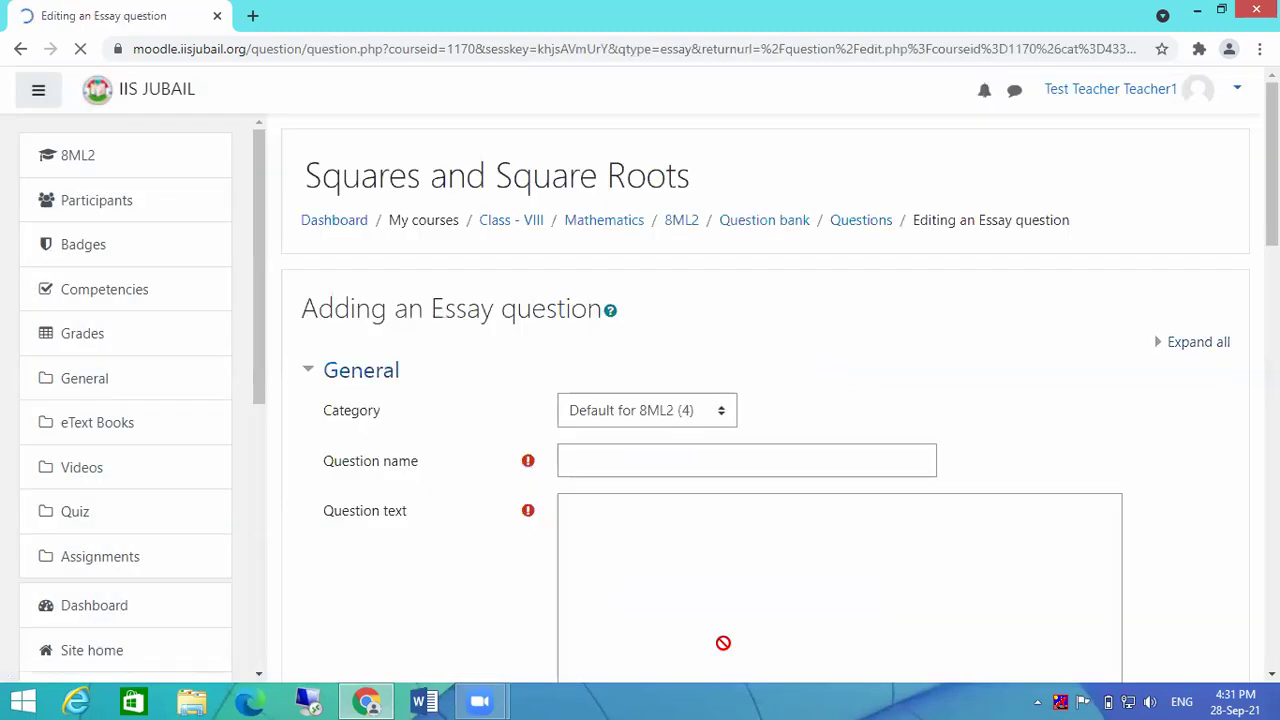
Step: Name the essay 'Question 5', give it the text 'Write a note on Moodle LMS', and select the default mark
scroll(686, 486, "down", 1)
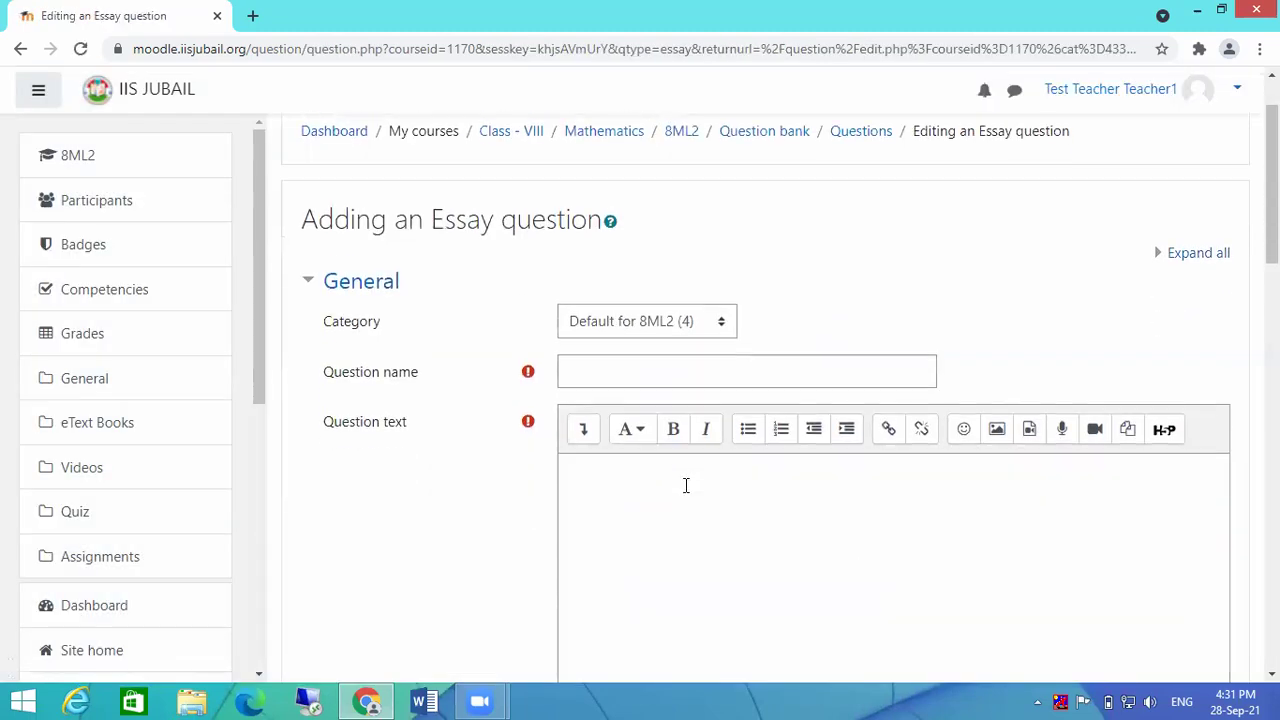
left_click(659, 369)
type("Question")
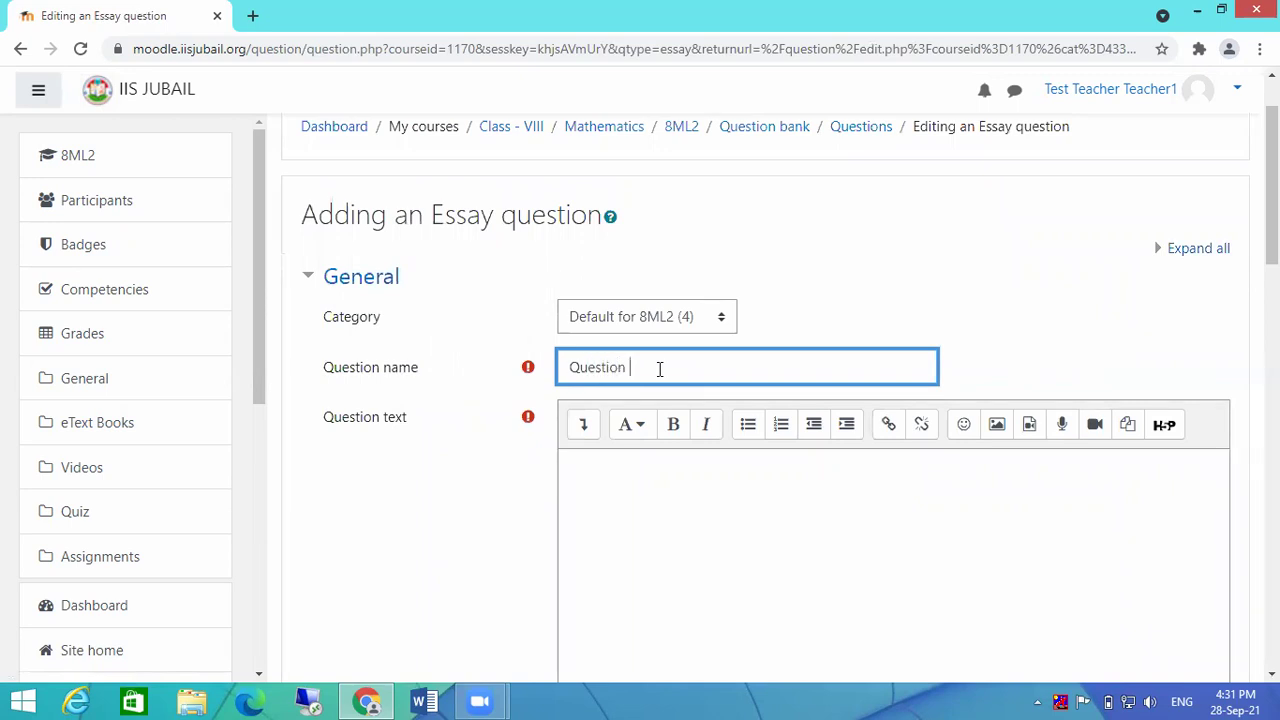
type(" 5")
left_click(671, 468)
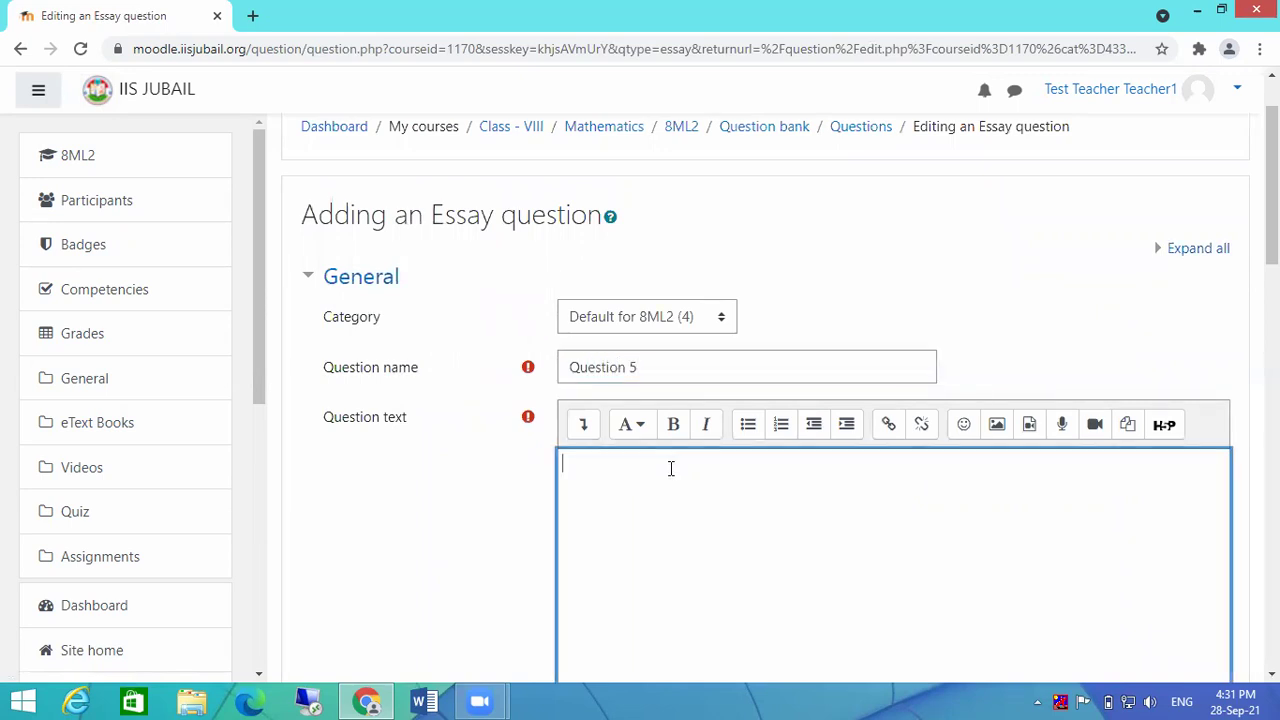
type("Write a note on Moodle ")
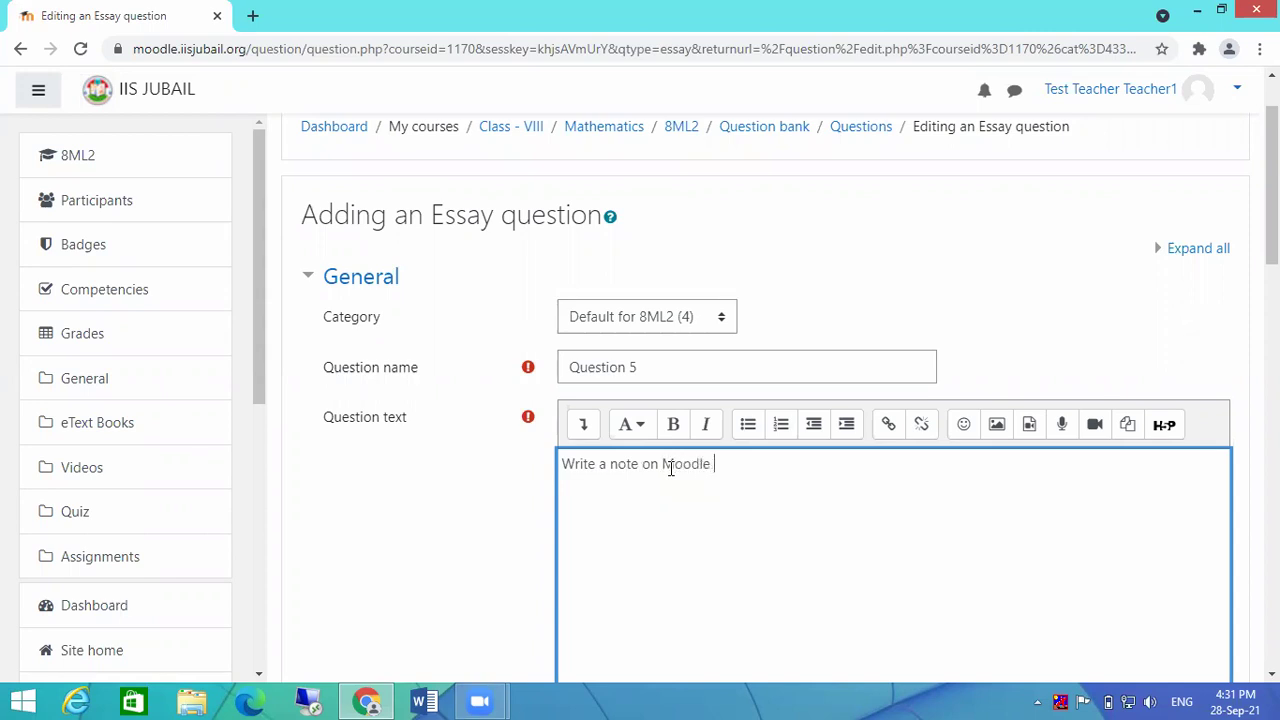
type("LMS")
scroll(875, 476, "down", 4)
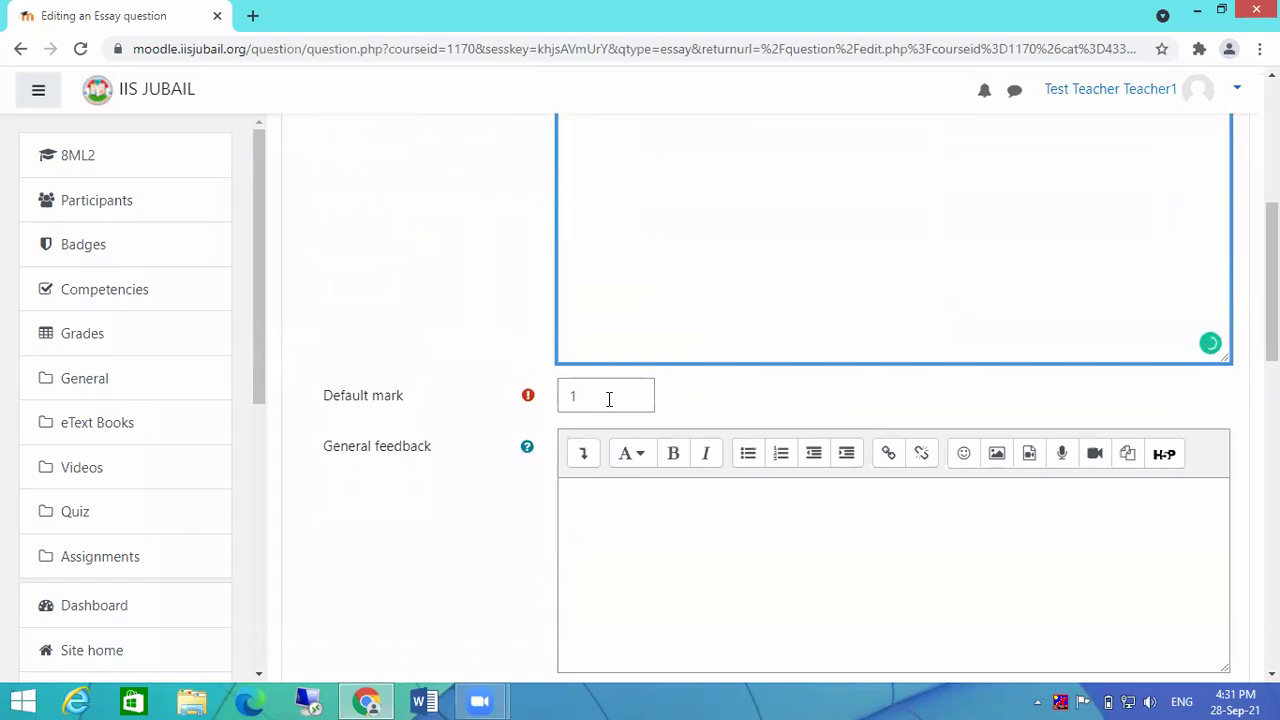
double_click(608, 397)
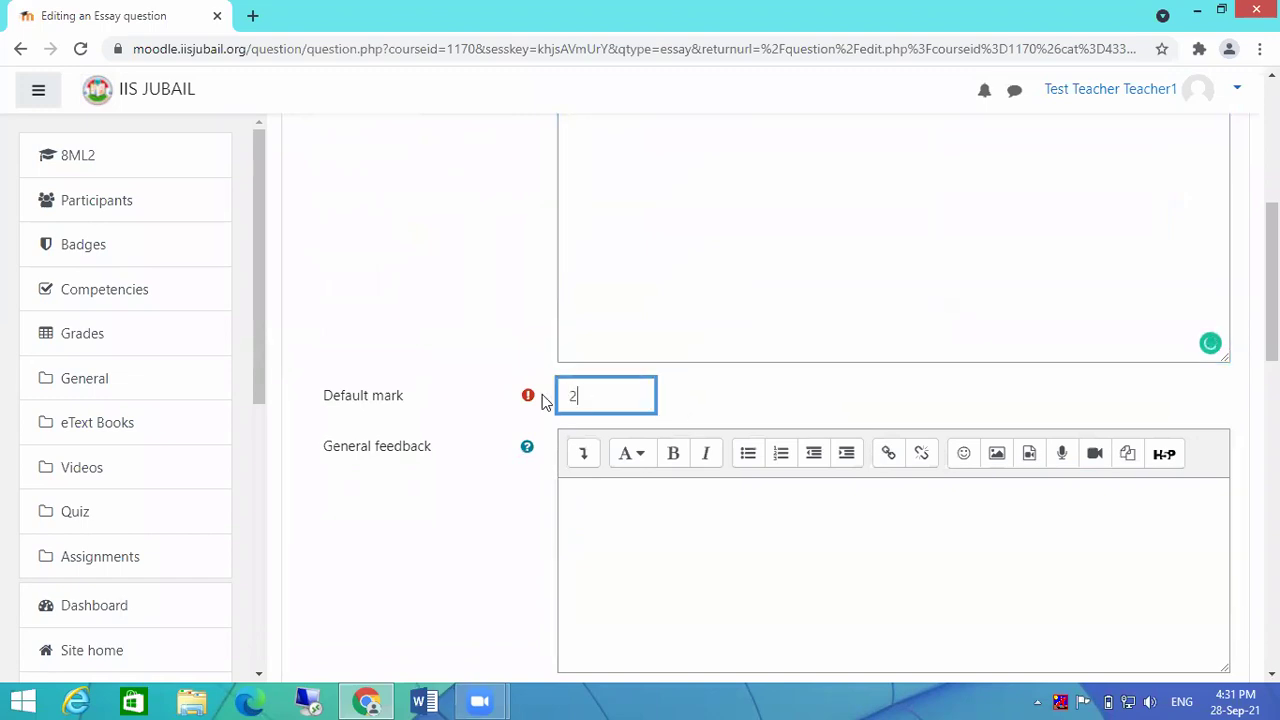
Step: Set the input box to 10 lines, allow 2 attachments, and keep attachments optional
scroll(743, 420, "down", 5)
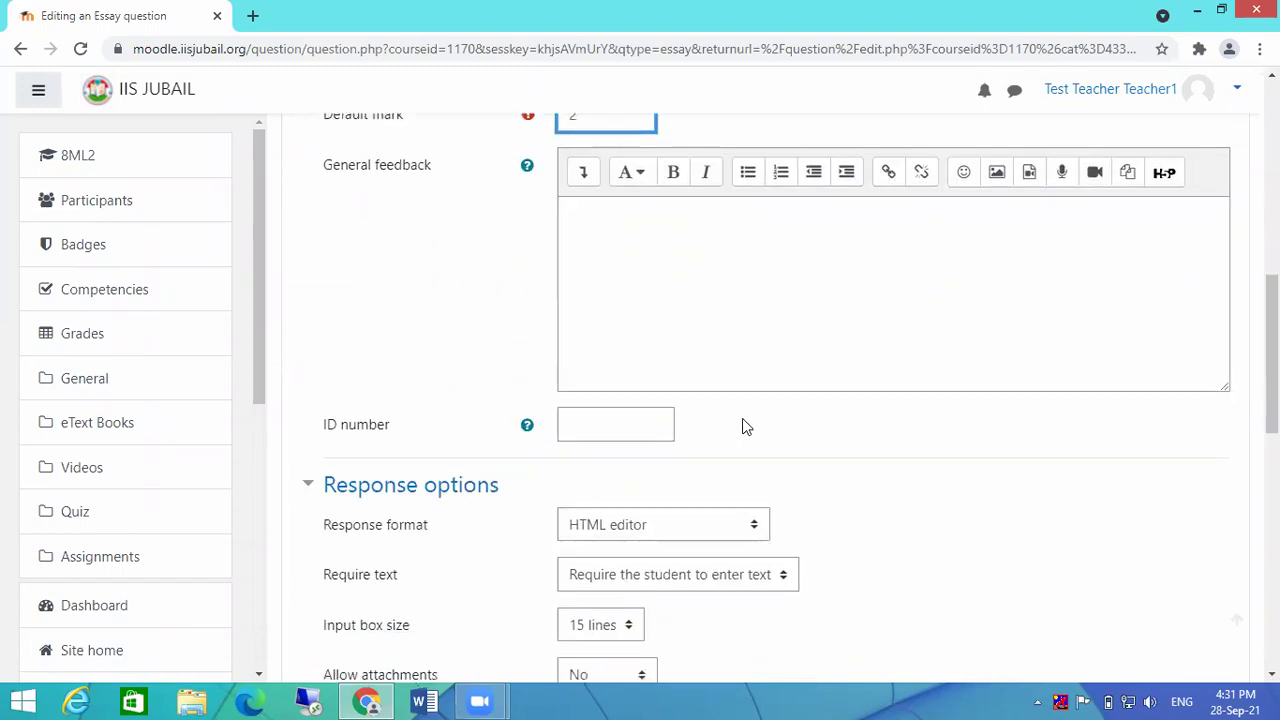
scroll(885, 420, "down", 1)
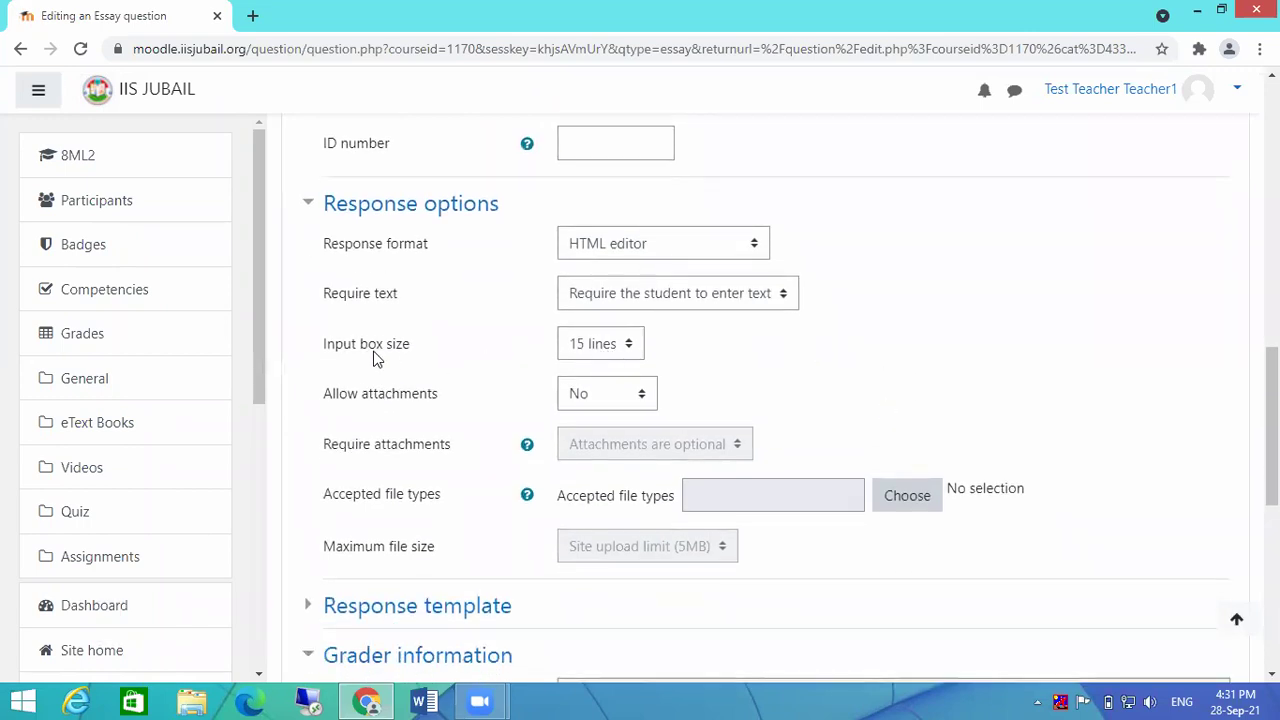
left_click(578, 355)
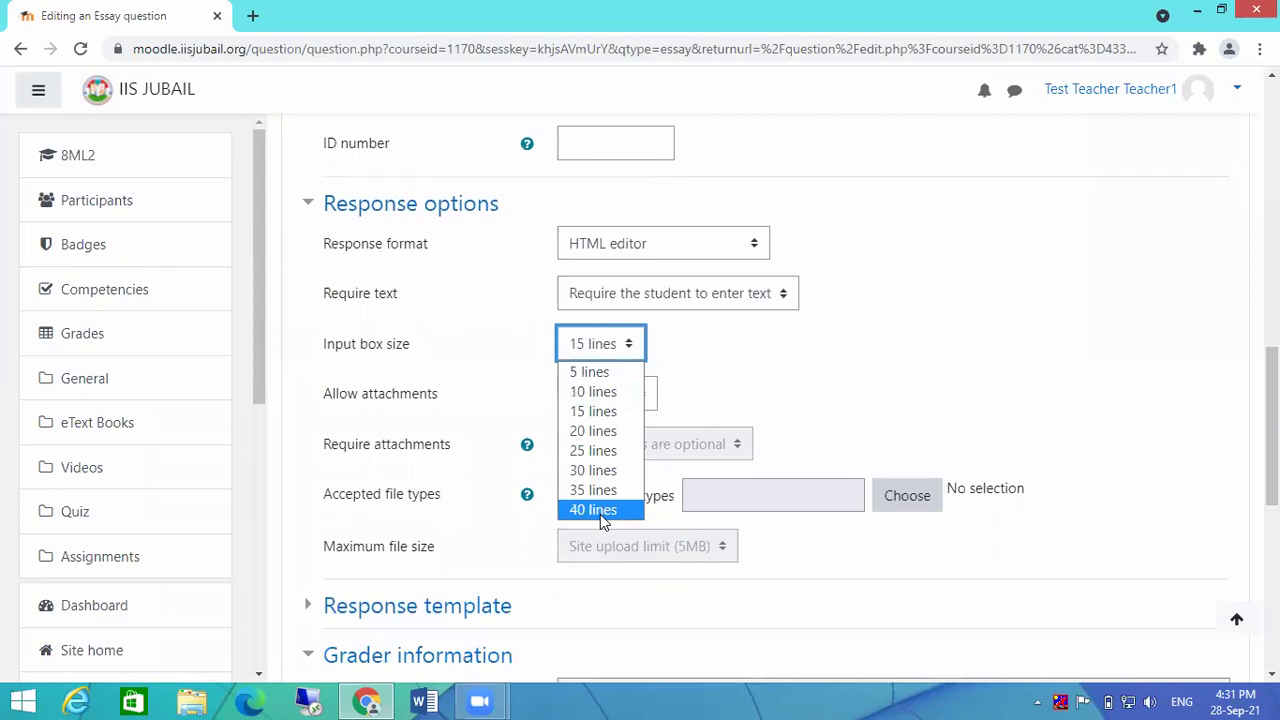
left_click(606, 398)
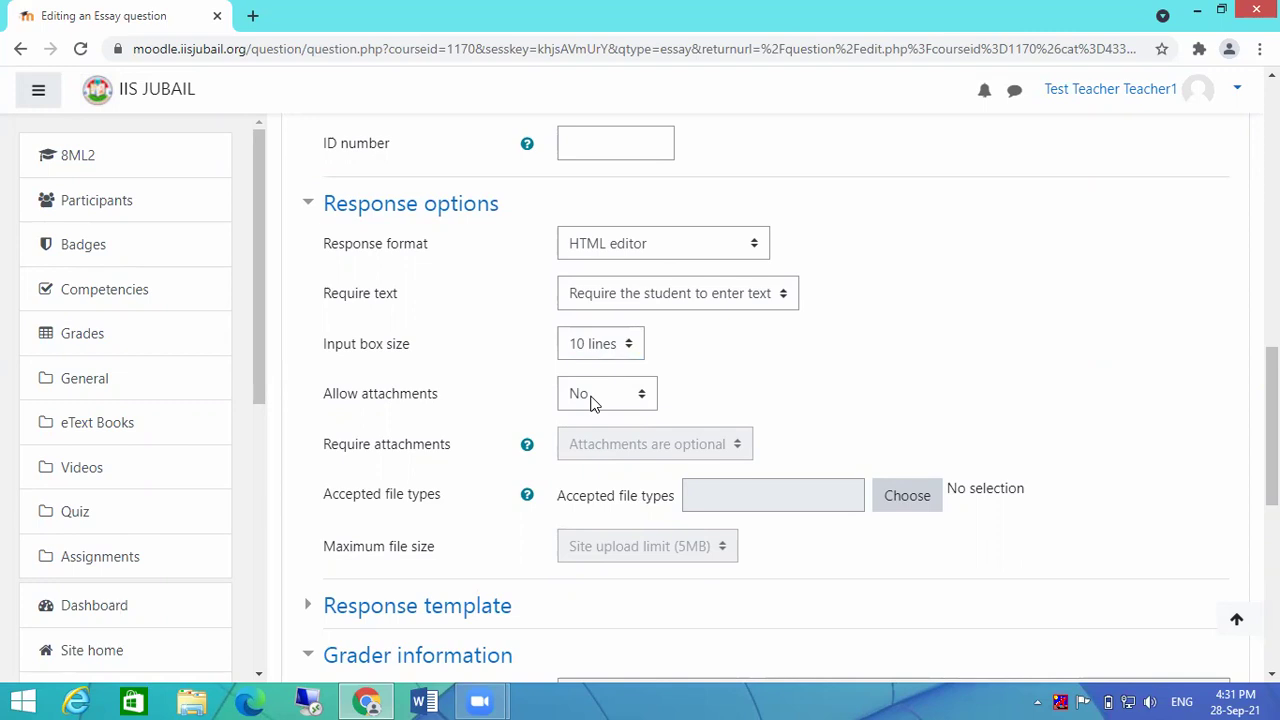
left_click(590, 400)
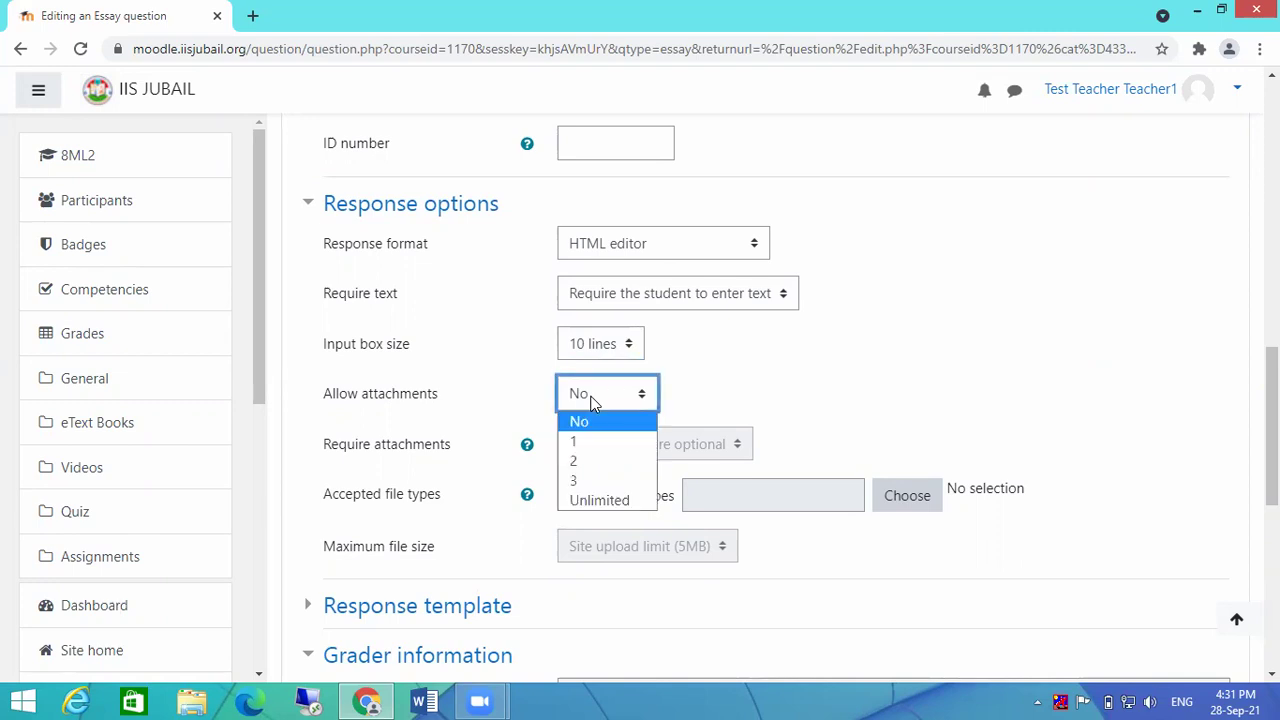
left_click(590, 460)
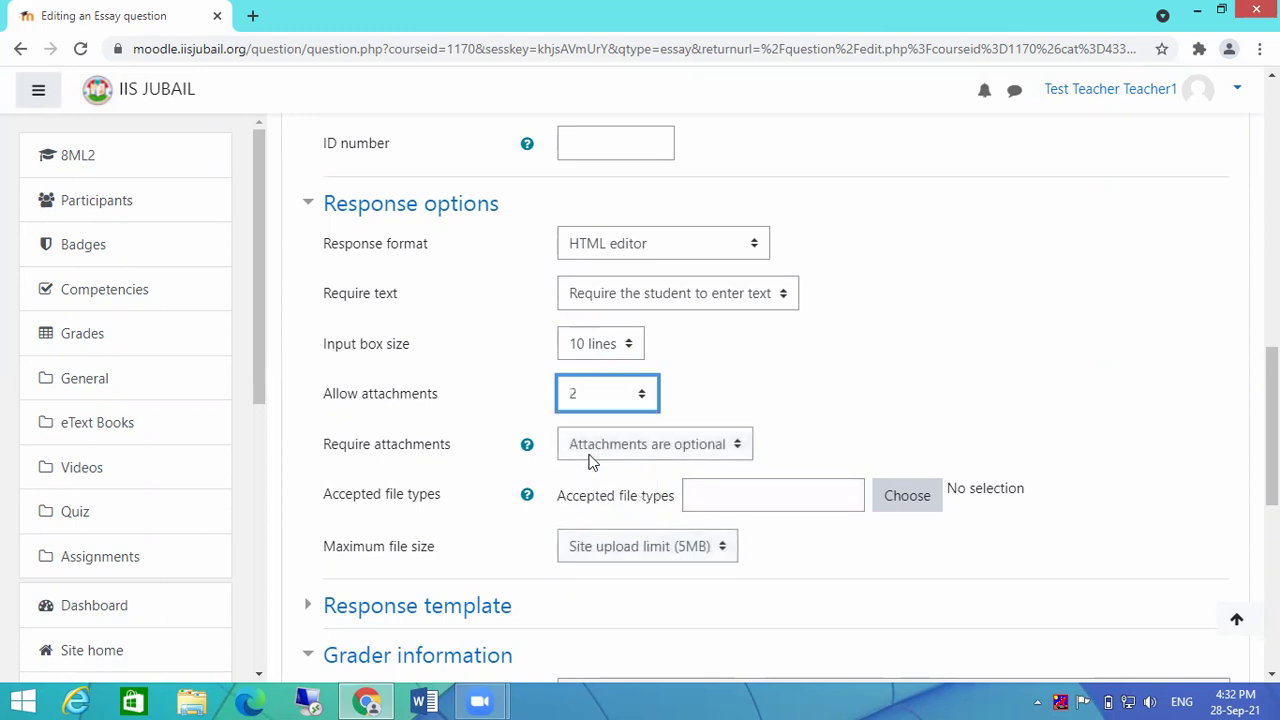
left_click(817, 358)
scroll(817, 358, "down", 2)
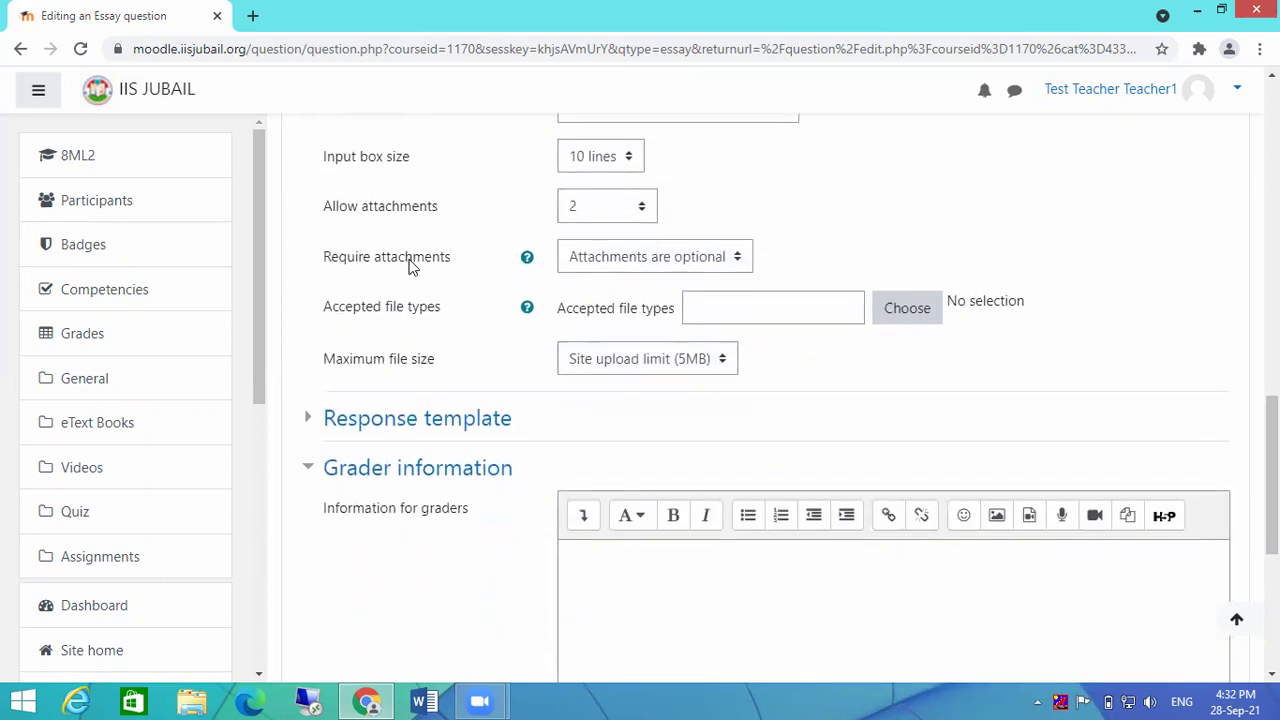
left_click(667, 265)
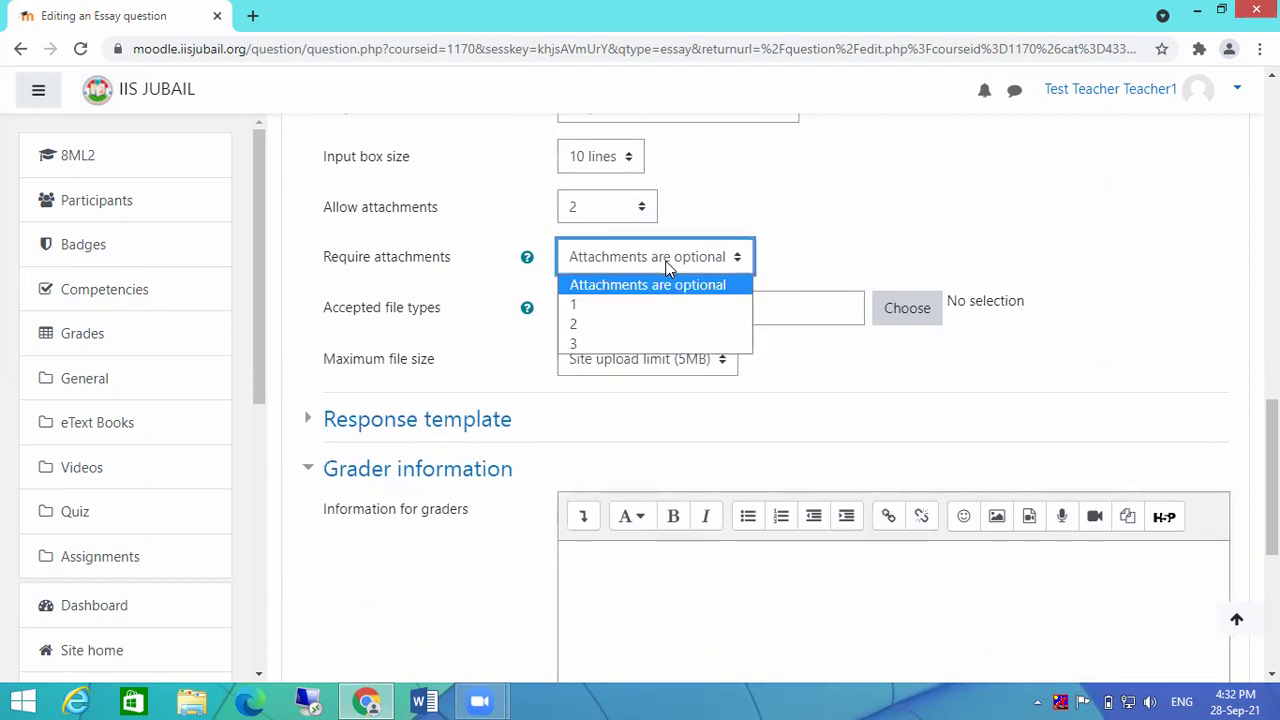
left_click(611, 279)
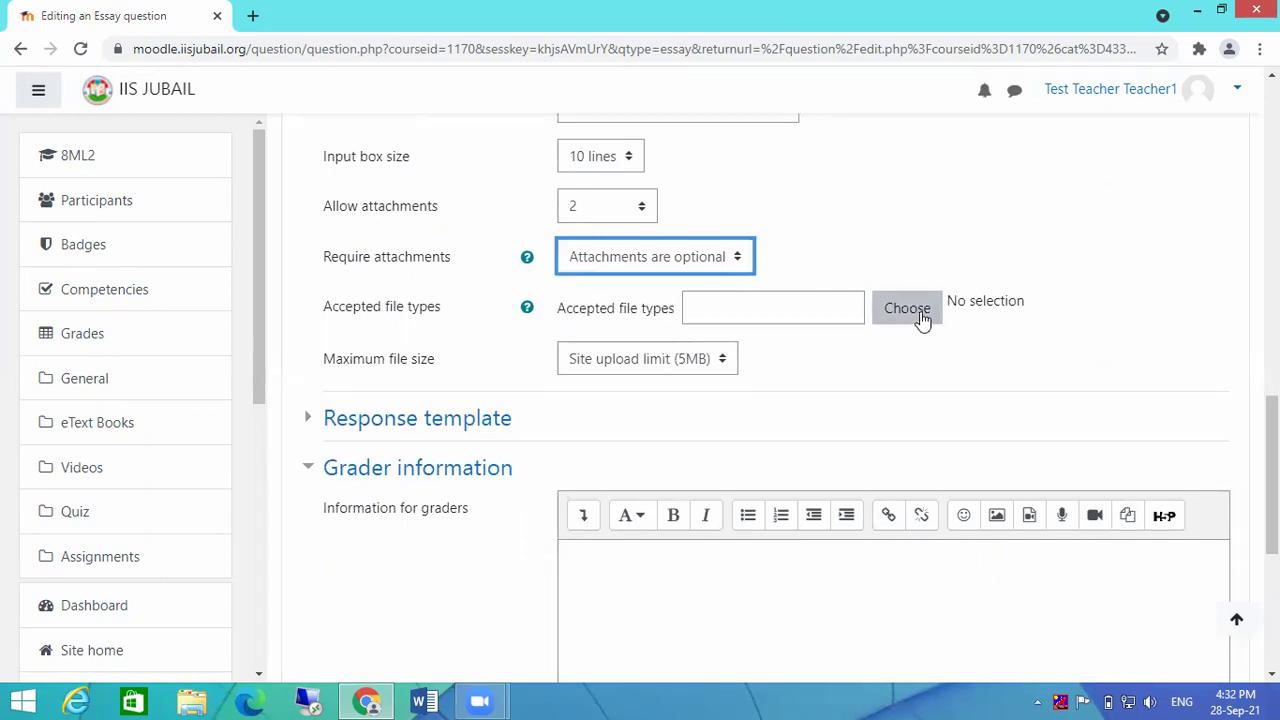
Step: Limit accepted attachment types to Document files and Image files and save the selection
left_click(769, 304)
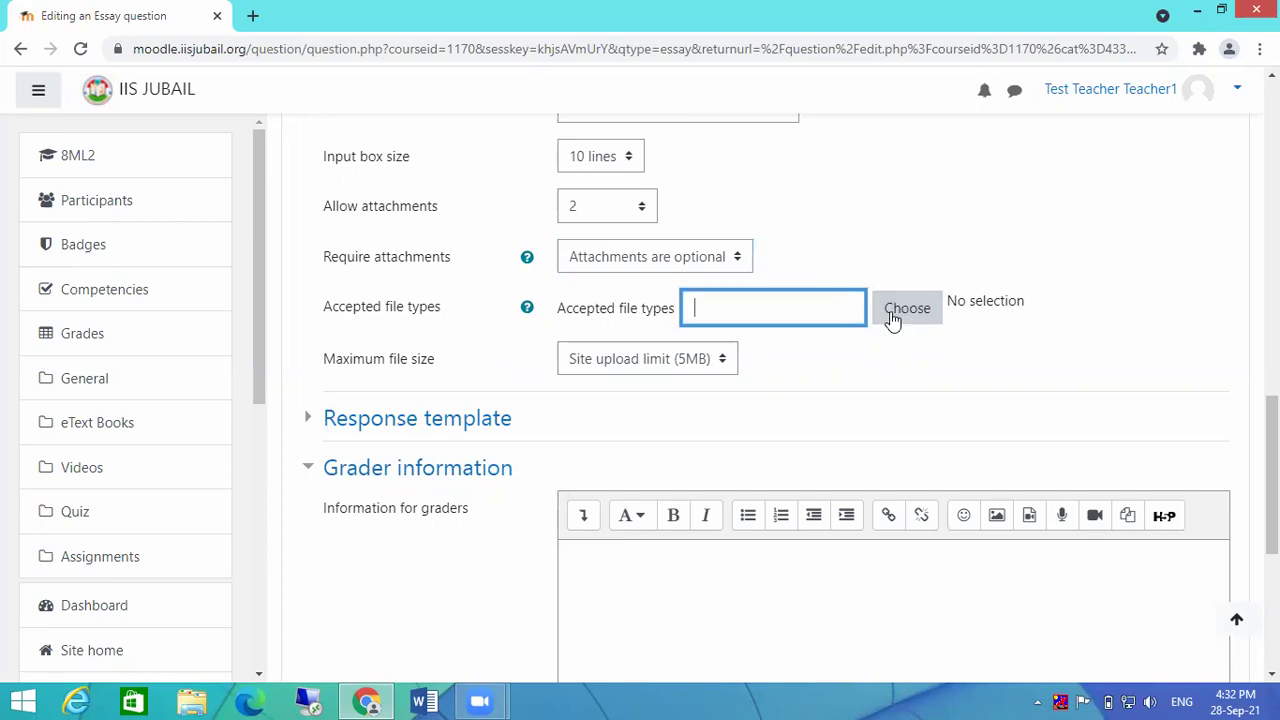
left_click(895, 315)
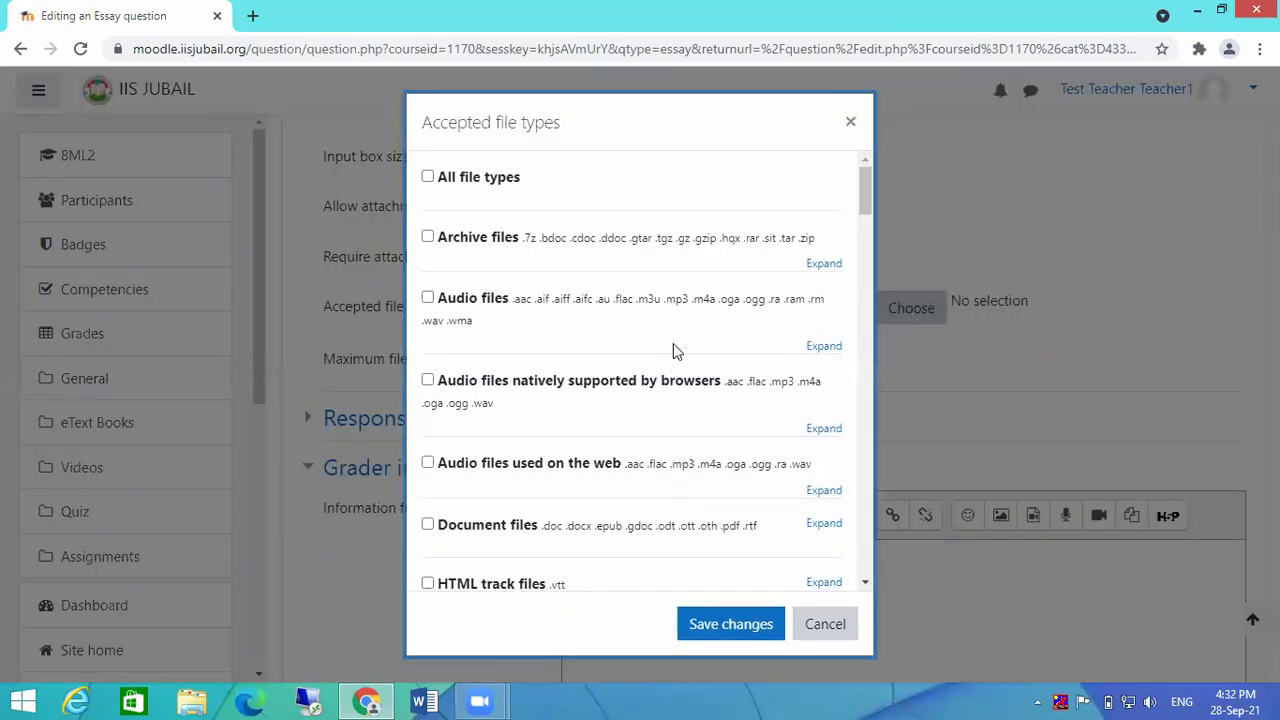
left_click_drag(860, 180, 859, 203)
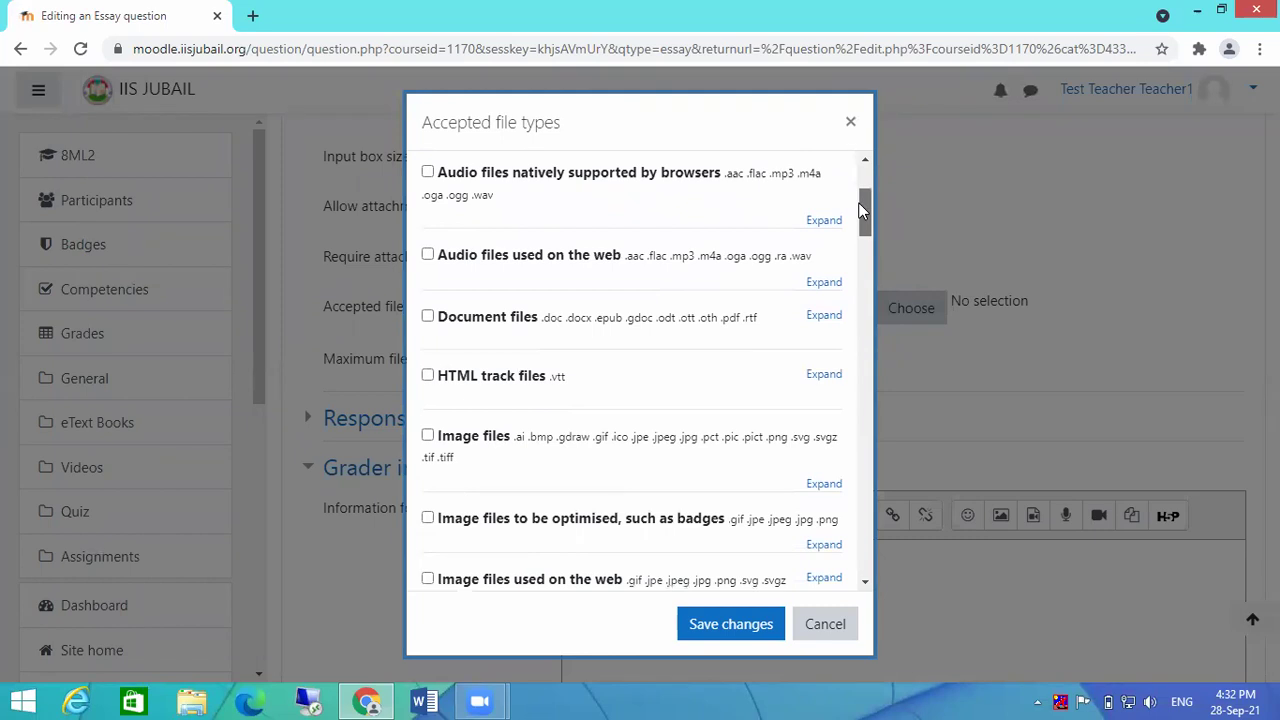
left_click(428, 317)
left_click_drag(862, 200, 862, 240)
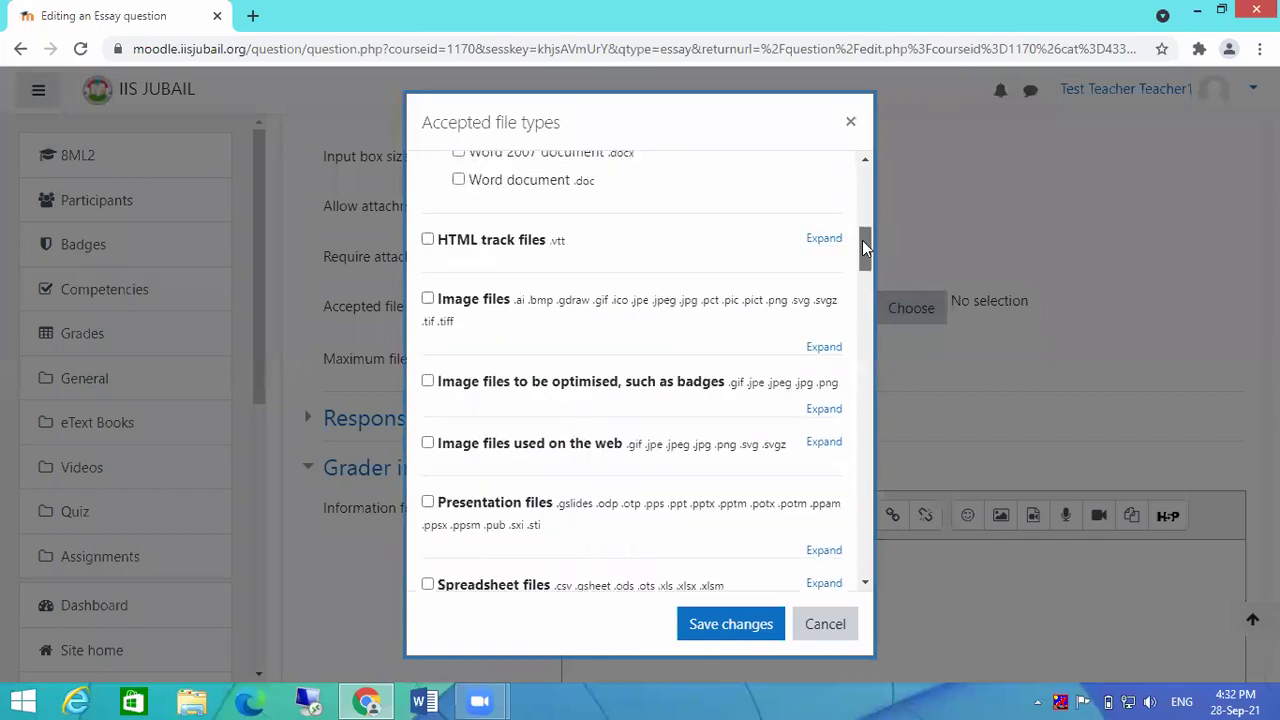
left_click(428, 298)
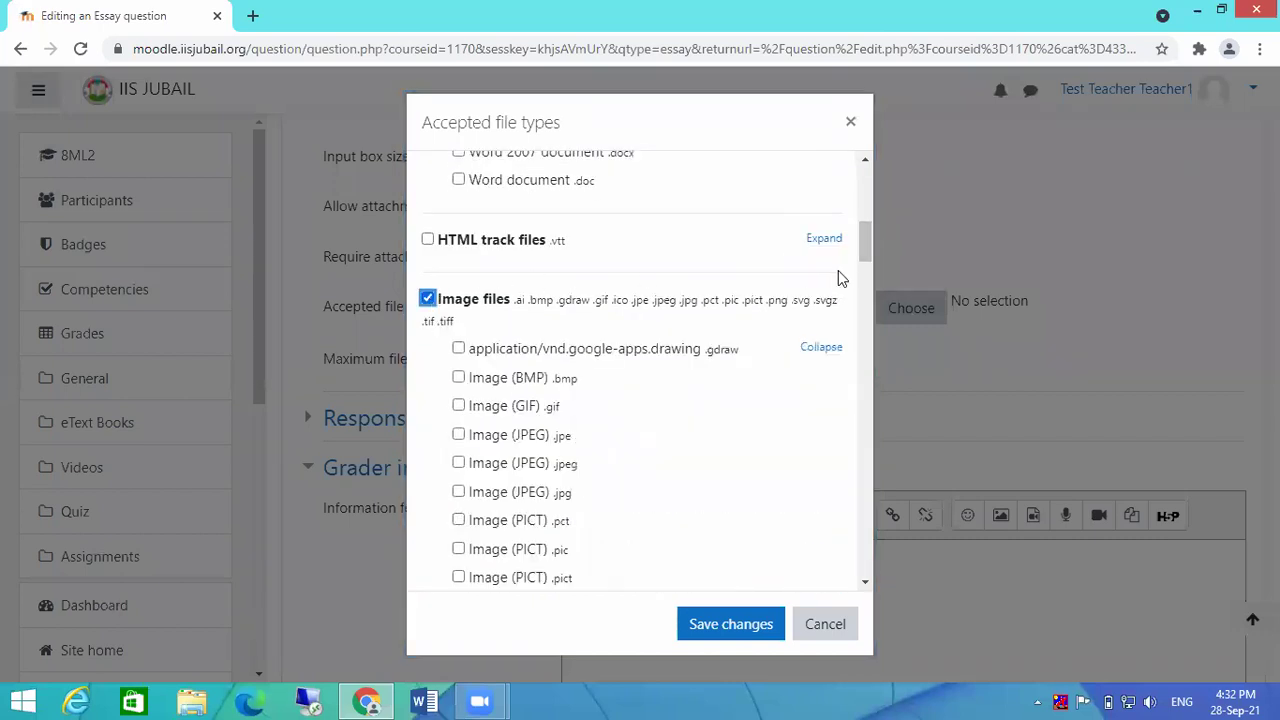
left_click_drag(862, 240, 864, 268)
left_click(702, 632)
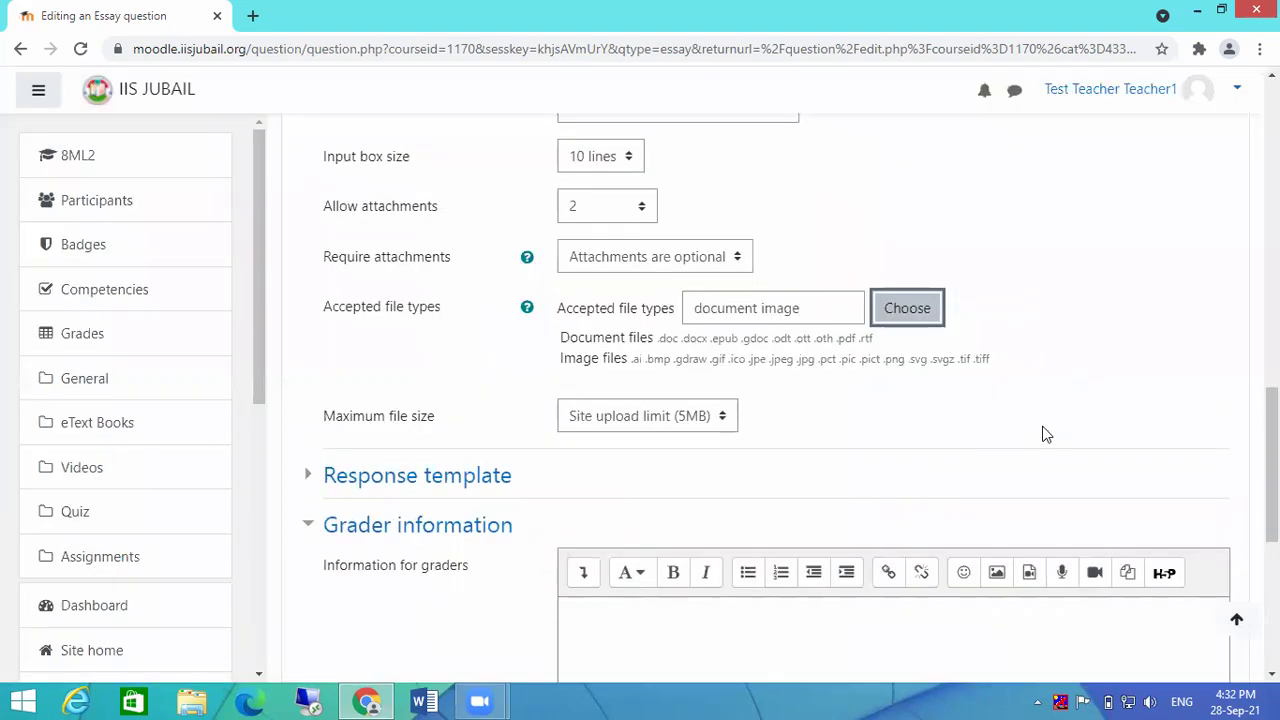
Step: Set the maximum attachment size to 2MB and save Question 5
scroll(1089, 366, "down", 1)
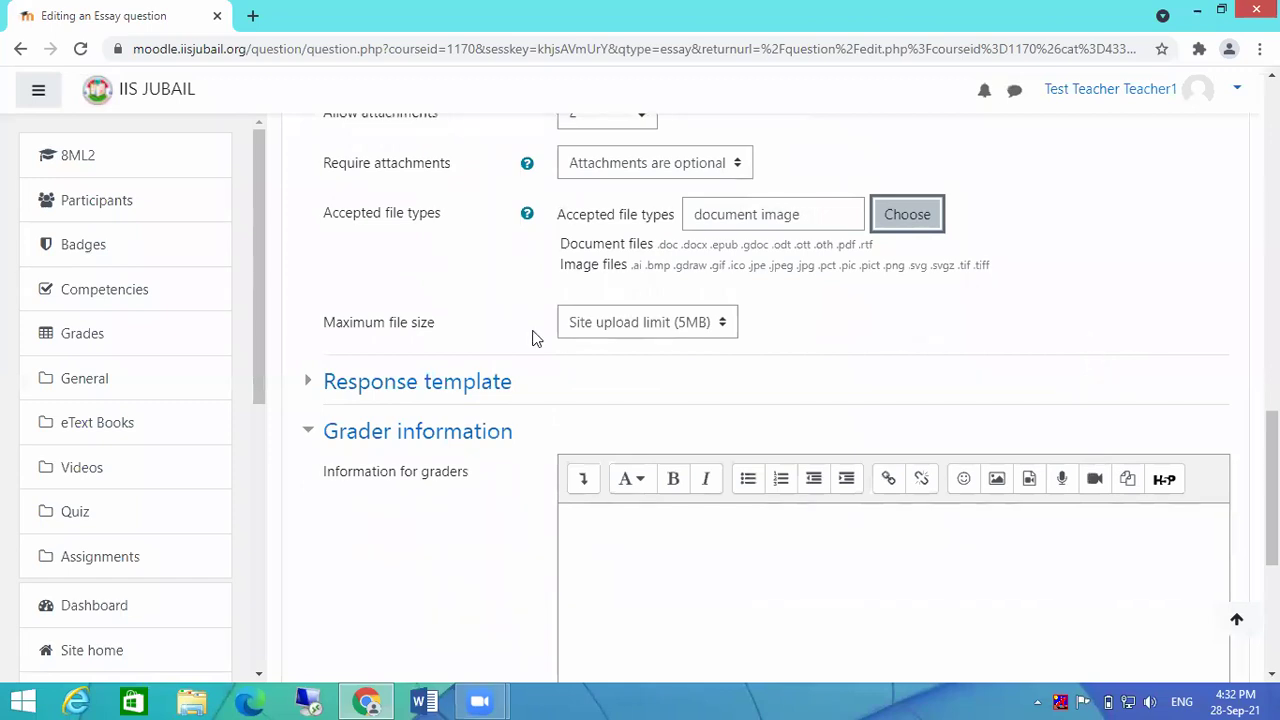
left_click(620, 322)
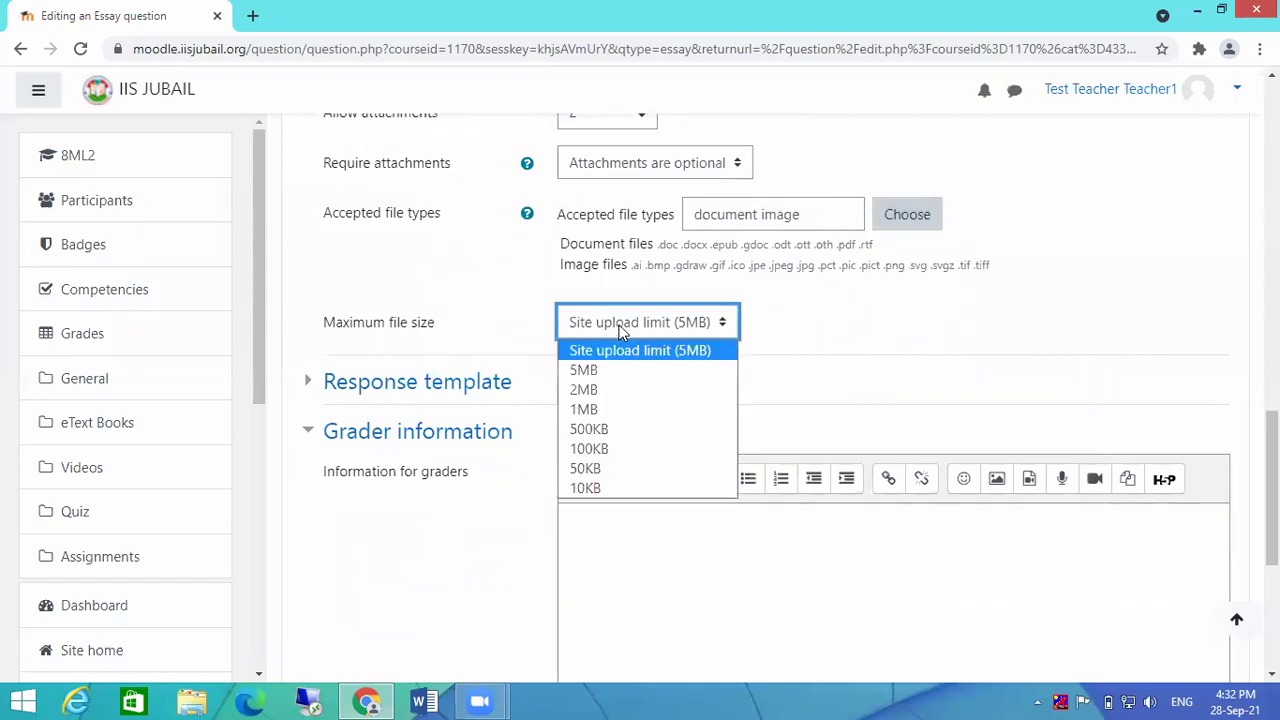
left_click(598, 392)
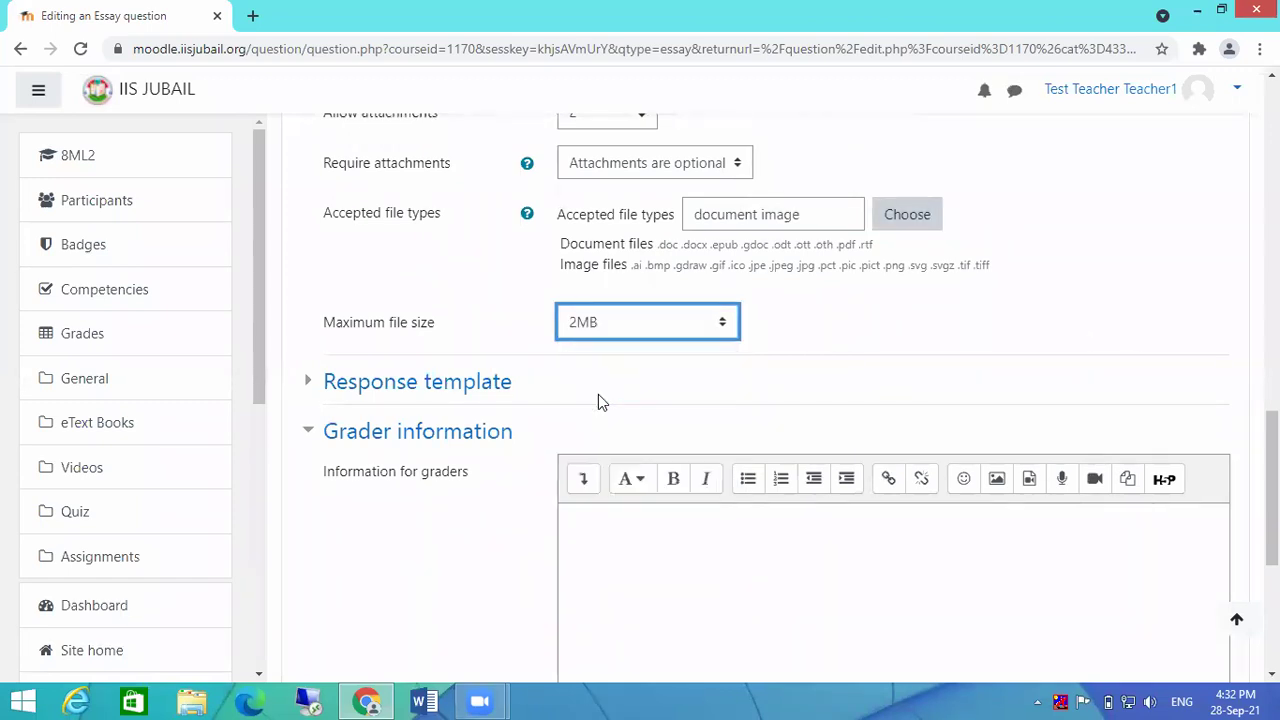
scroll(980, 295, "down", 2)
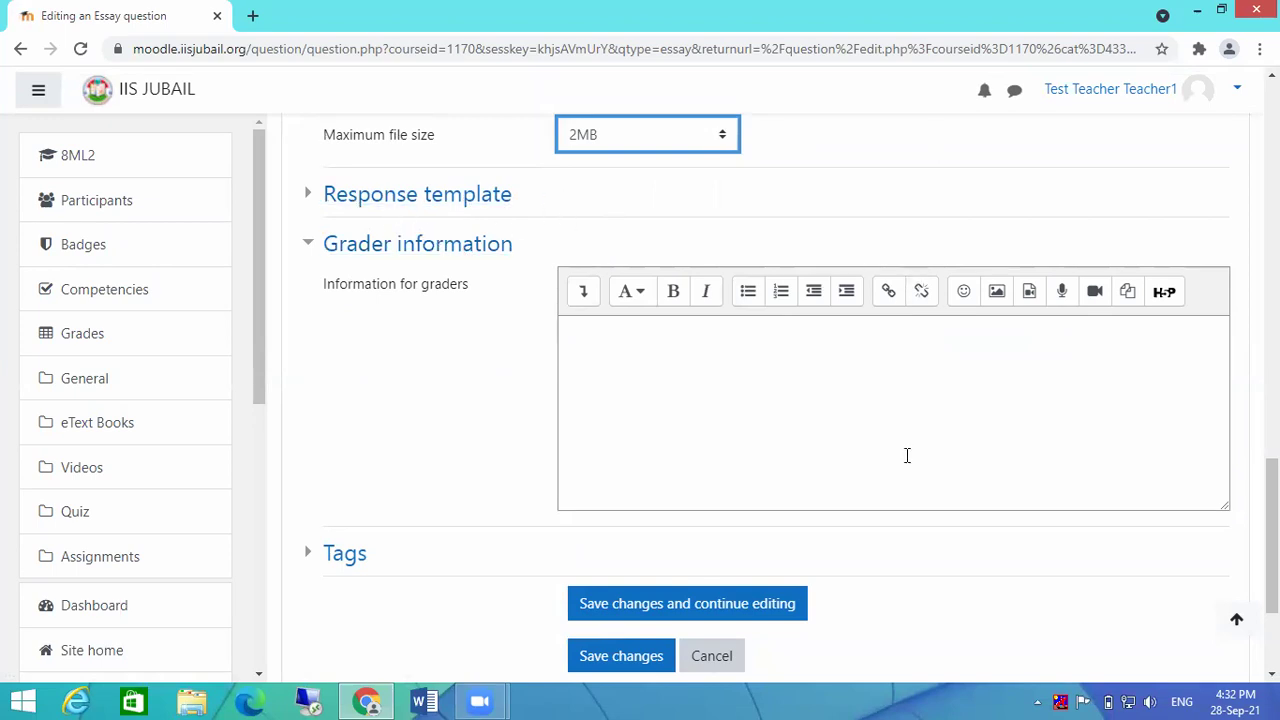
scroll(800, 420, "down", 2)
left_click(596, 472)
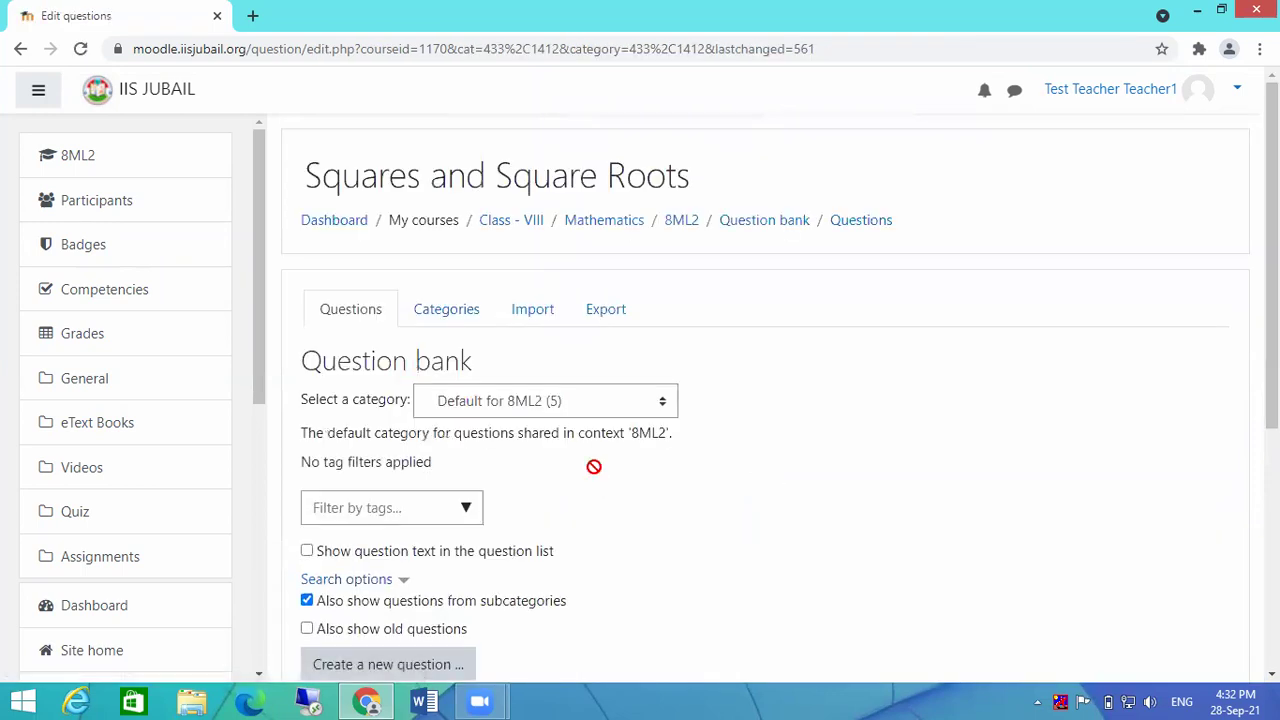
scroll(777, 434, "down", 2)
scroll(843, 420, "down", 1)
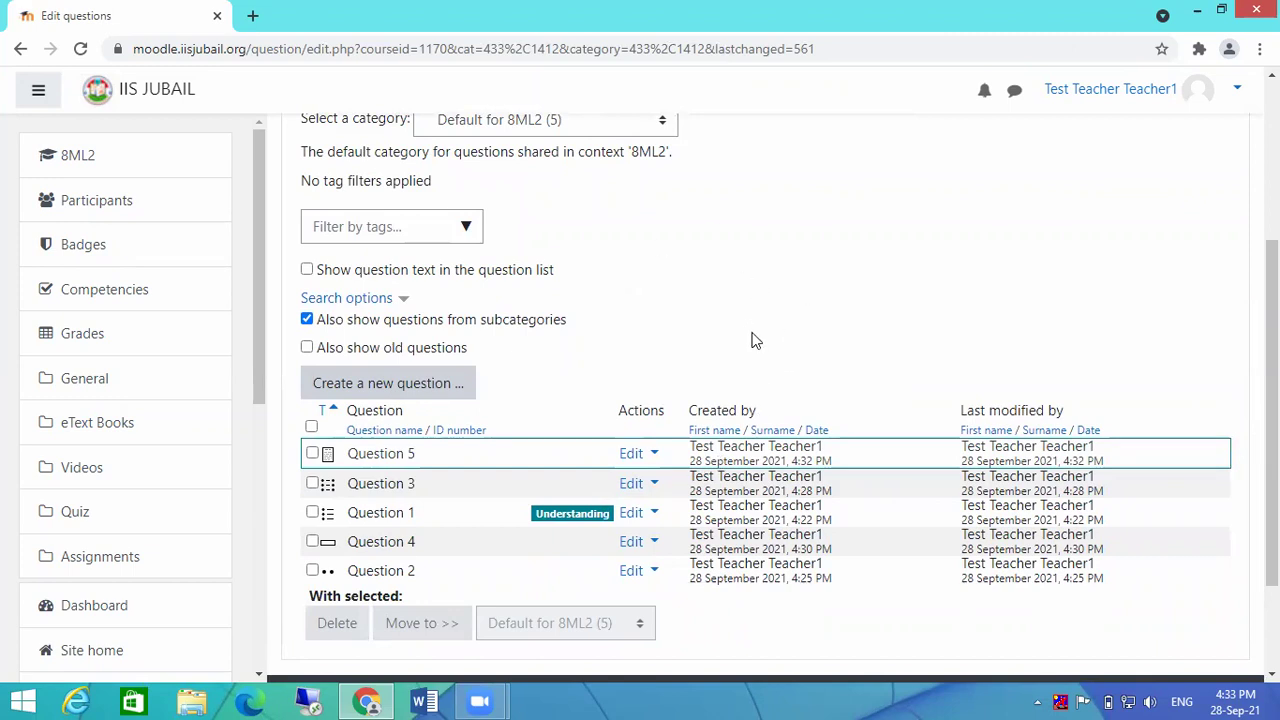
scroll(751, 340, "up", 3)
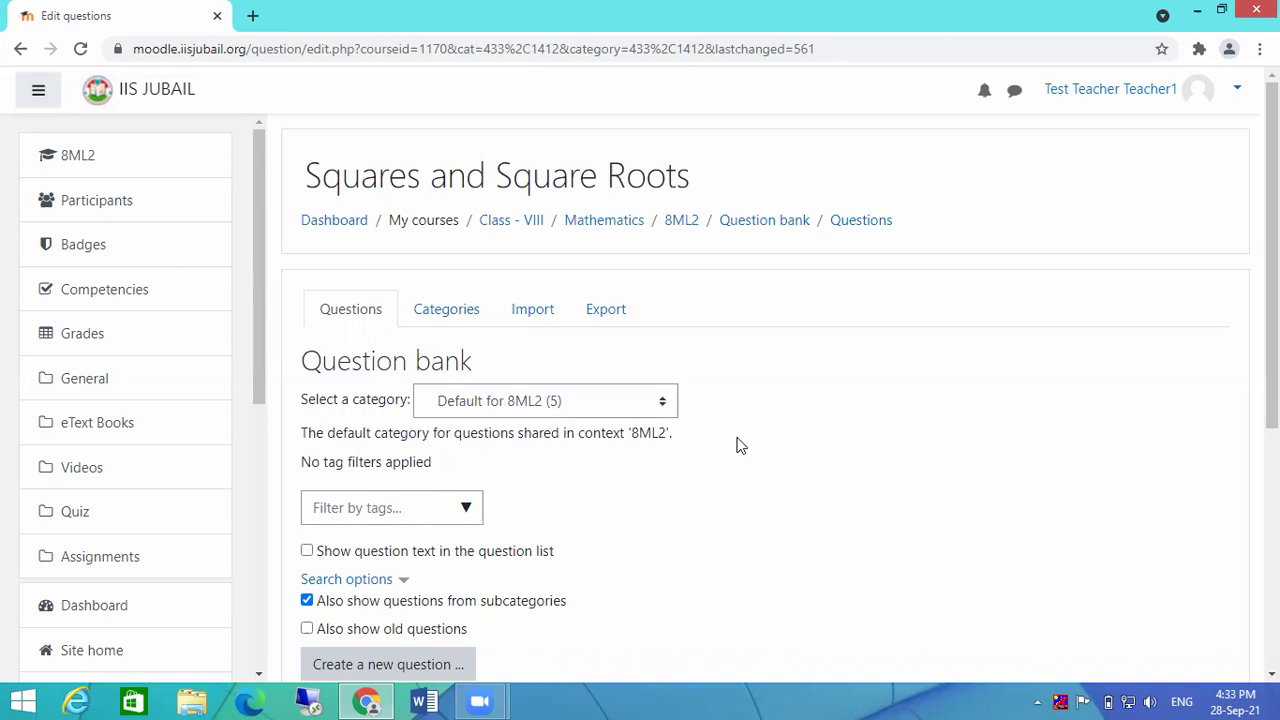
scroll(786, 520, "down", 4)
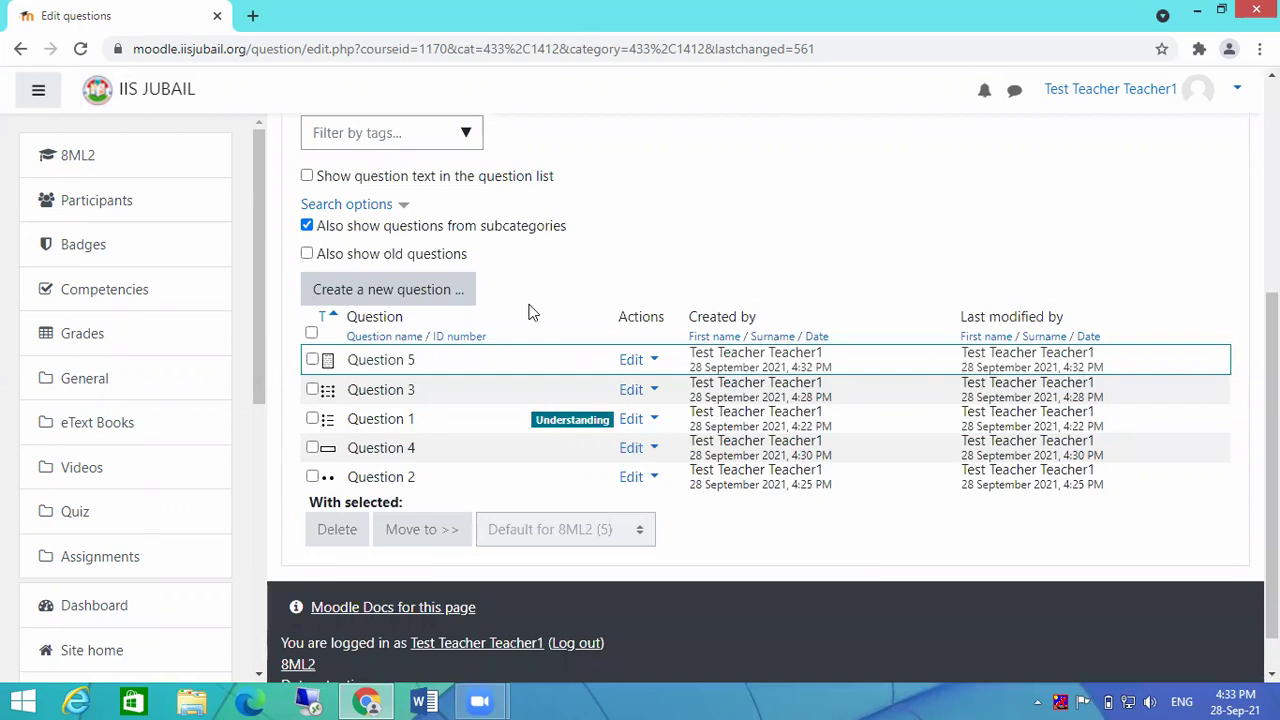
scroll(480, 360, "down", 1)
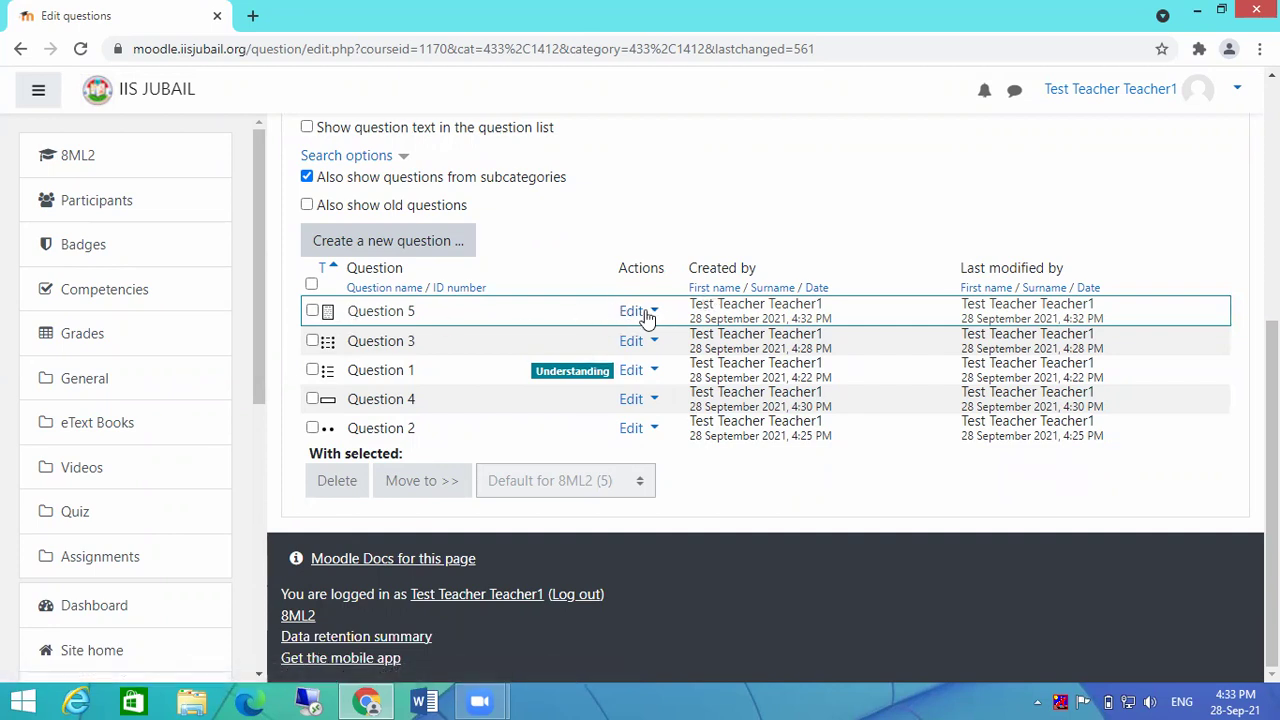
Step: Edit Question 5, change its response input box size to 15 lines, and save it
left_click(634, 312)
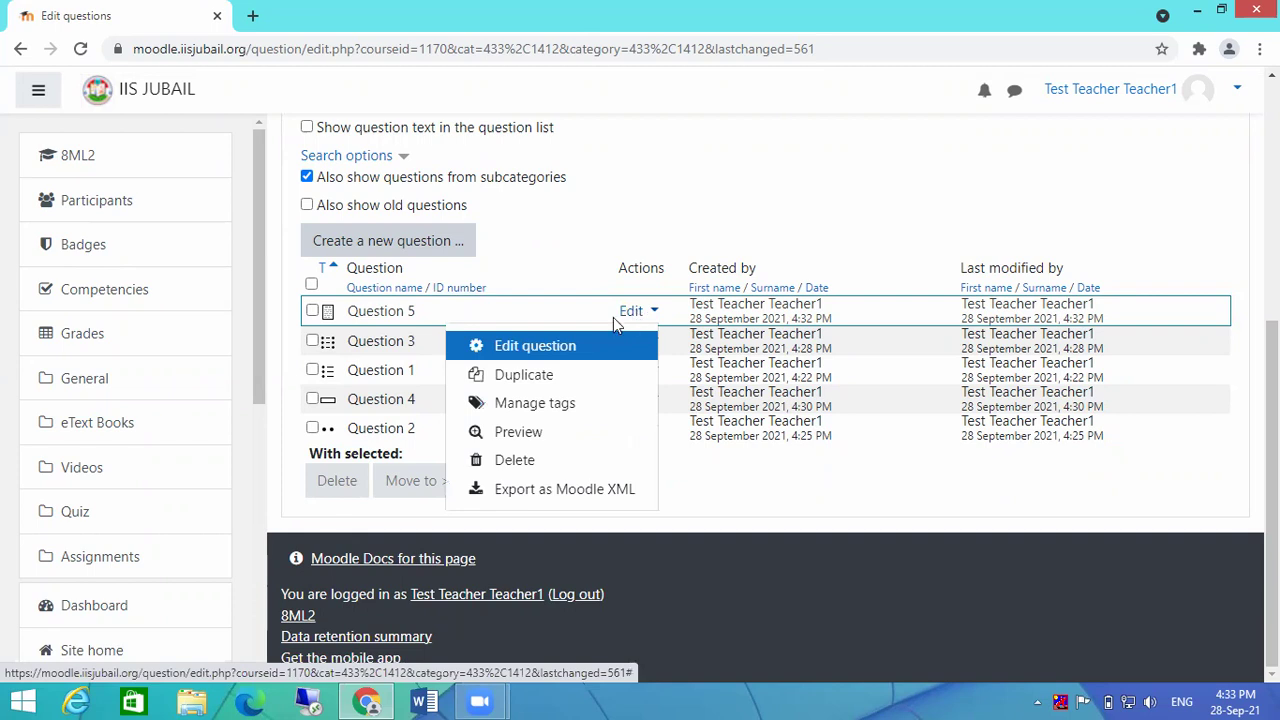
left_click(542, 345)
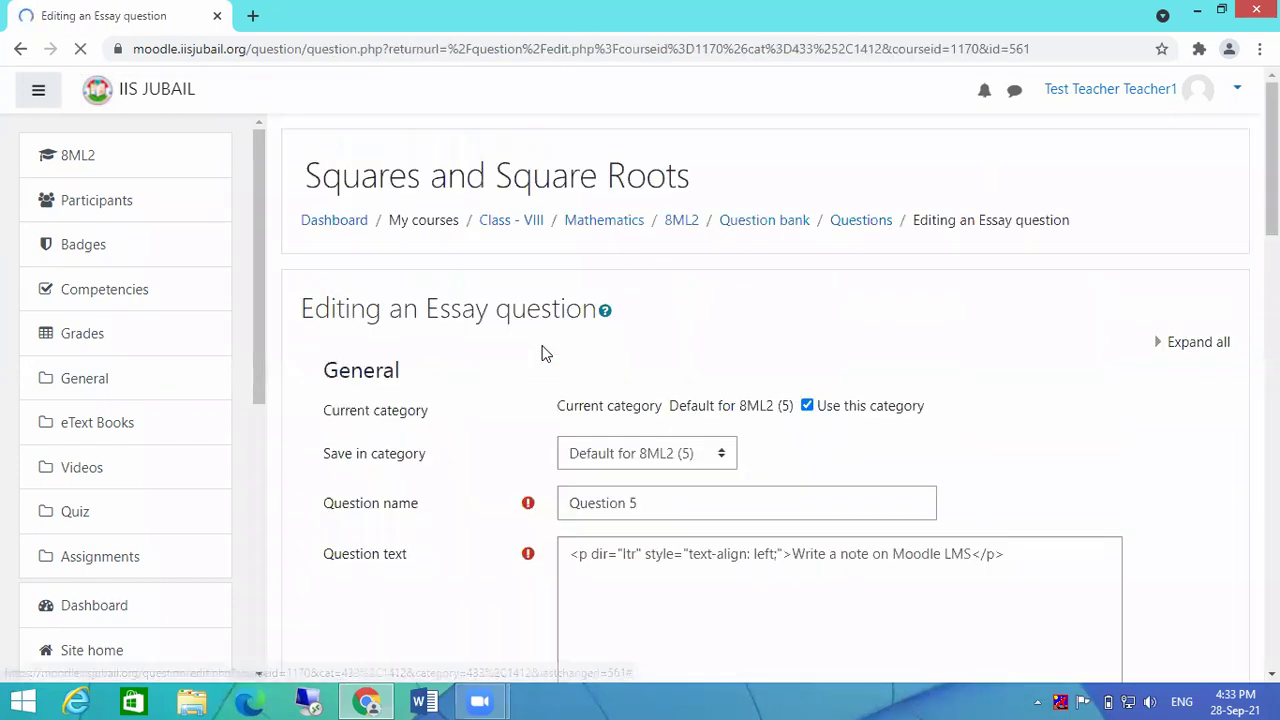
scroll(737, 484, "down", 2)
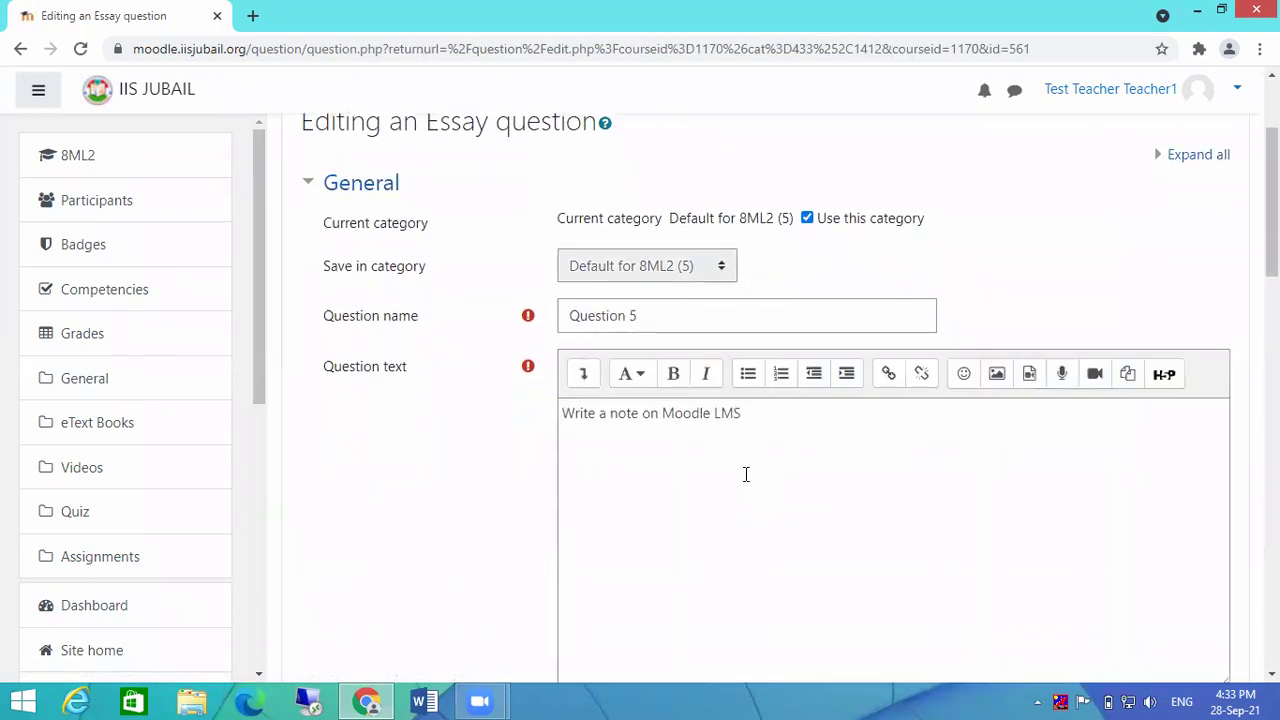
scroll(746, 474, "down", 10)
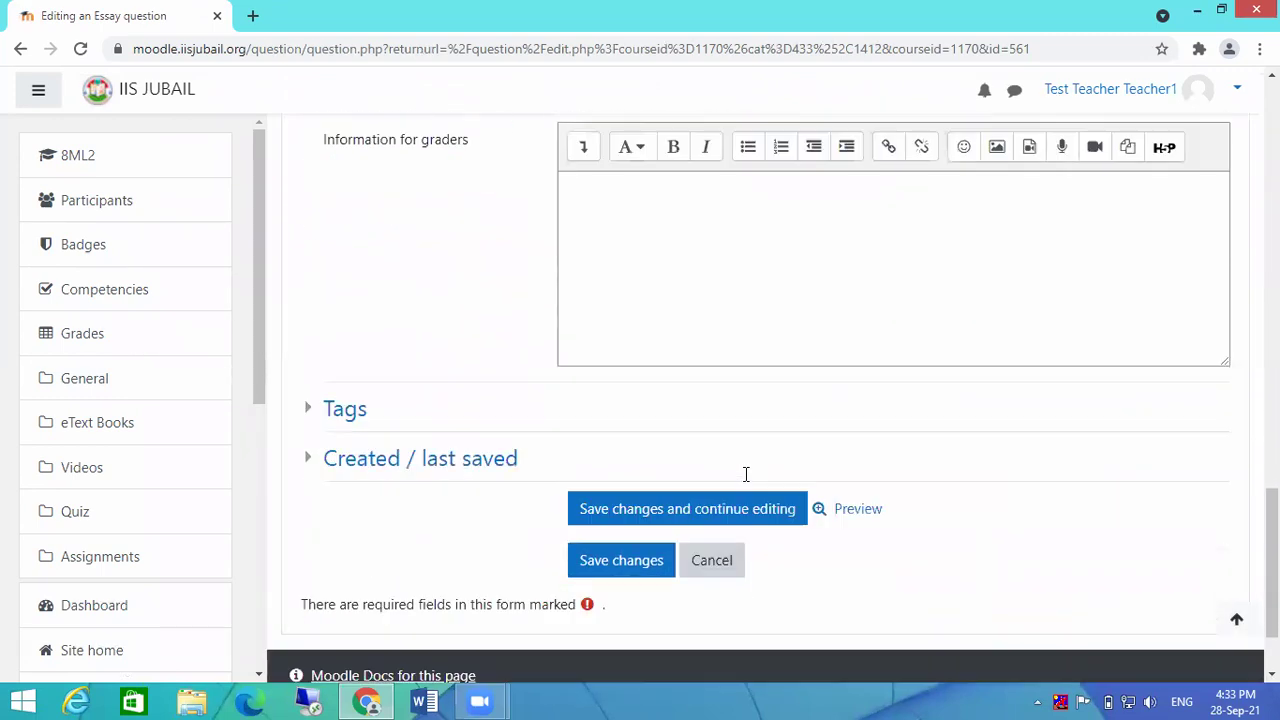
scroll(746, 474, "down", 2)
scroll(743, 474, "up", 6)
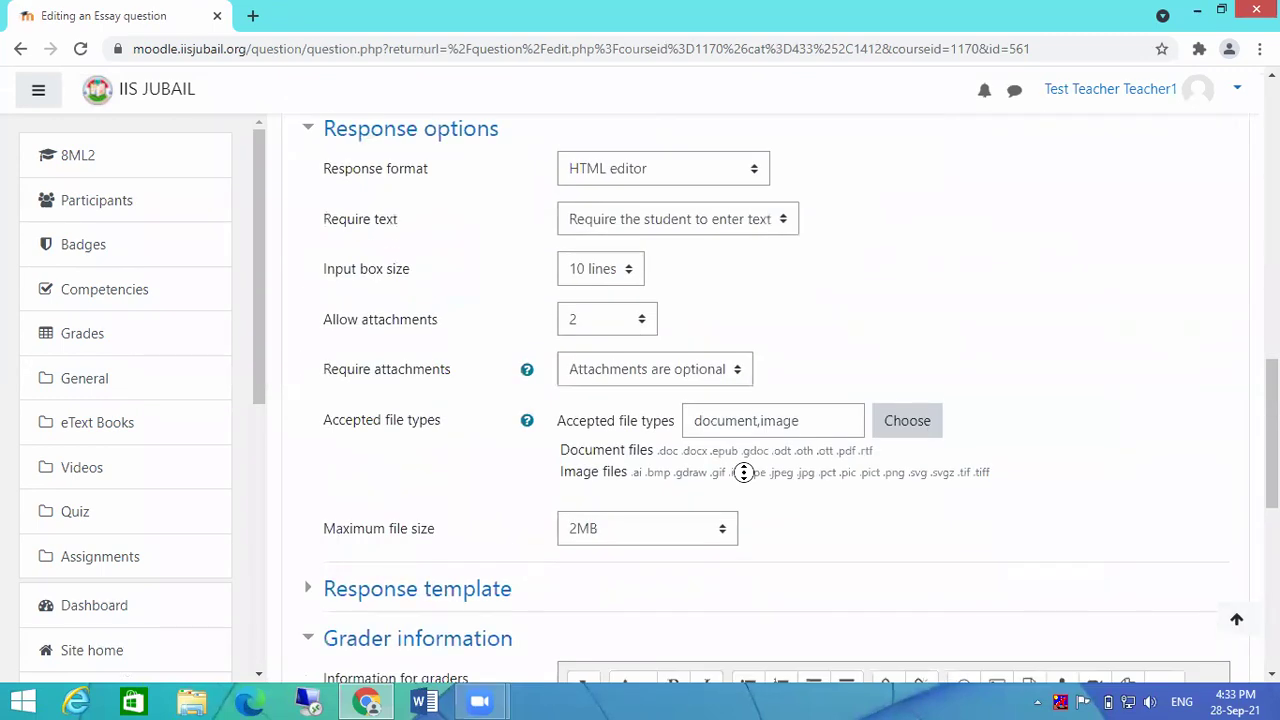
scroll(743, 474, "up", 10)
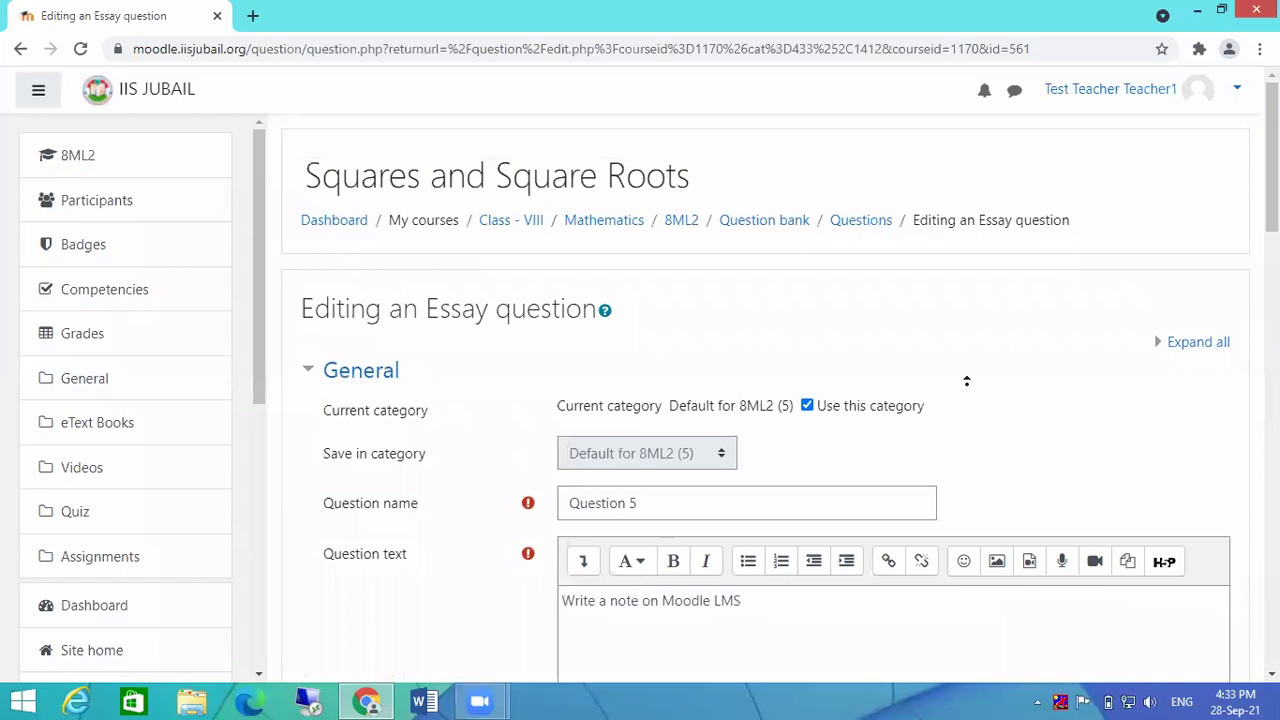
scroll(960, 400, "down", 10)
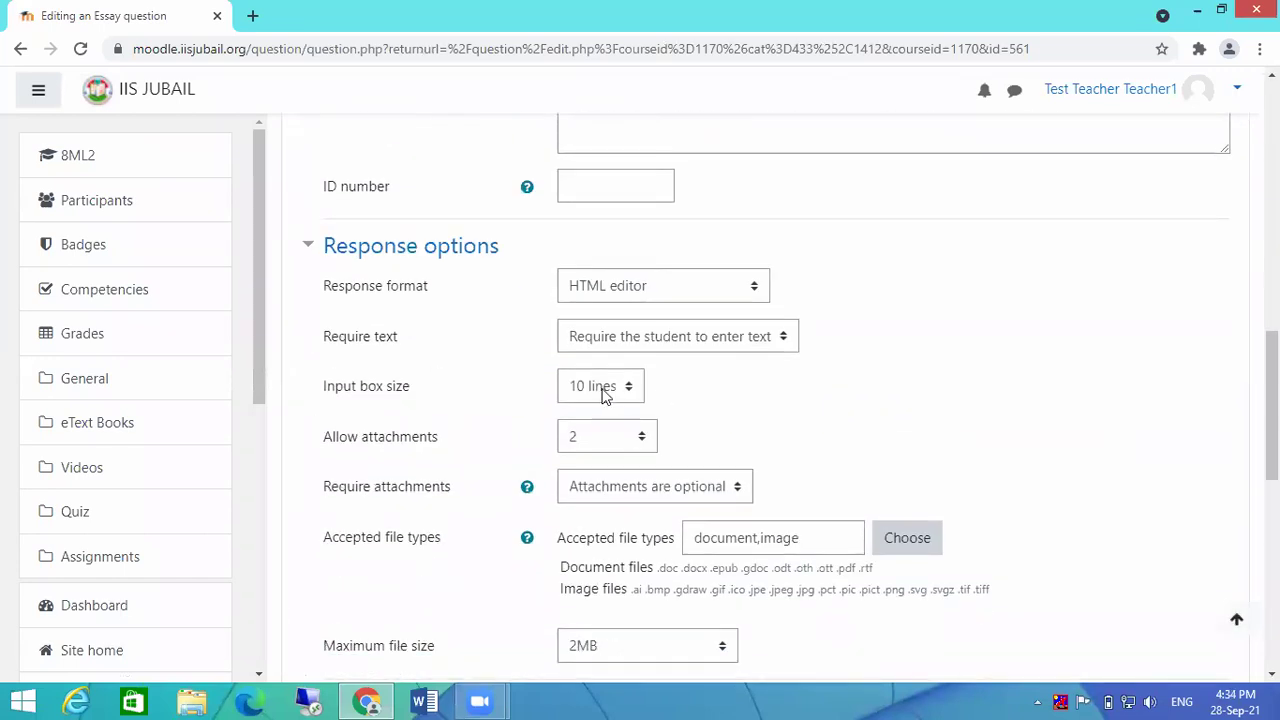
left_click(603, 390)
left_click(600, 453)
scroll(757, 420, "down", 4)
scroll(760, 410, "down", 5)
left_click(606, 451)
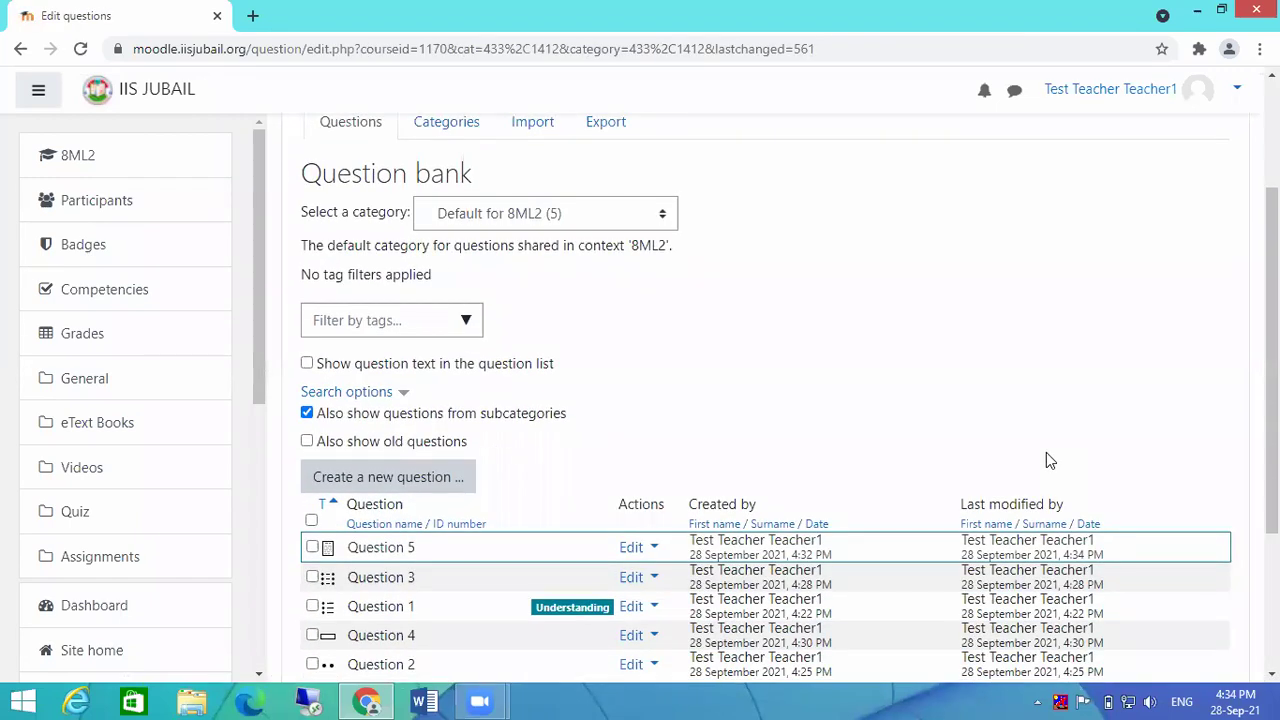
scroll(1008, 444, "down", 2)
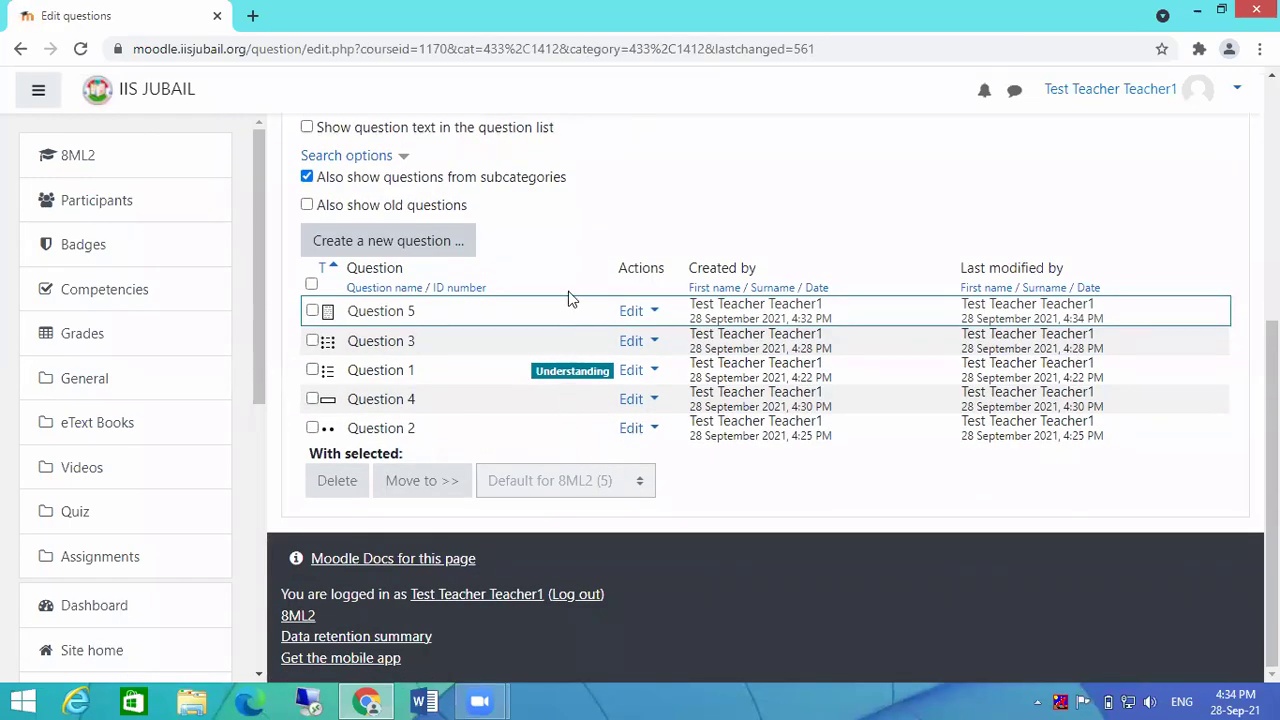
Step: Add the 'understanding' tag to Question 5 through Manage tags and save it
left_click(652, 312)
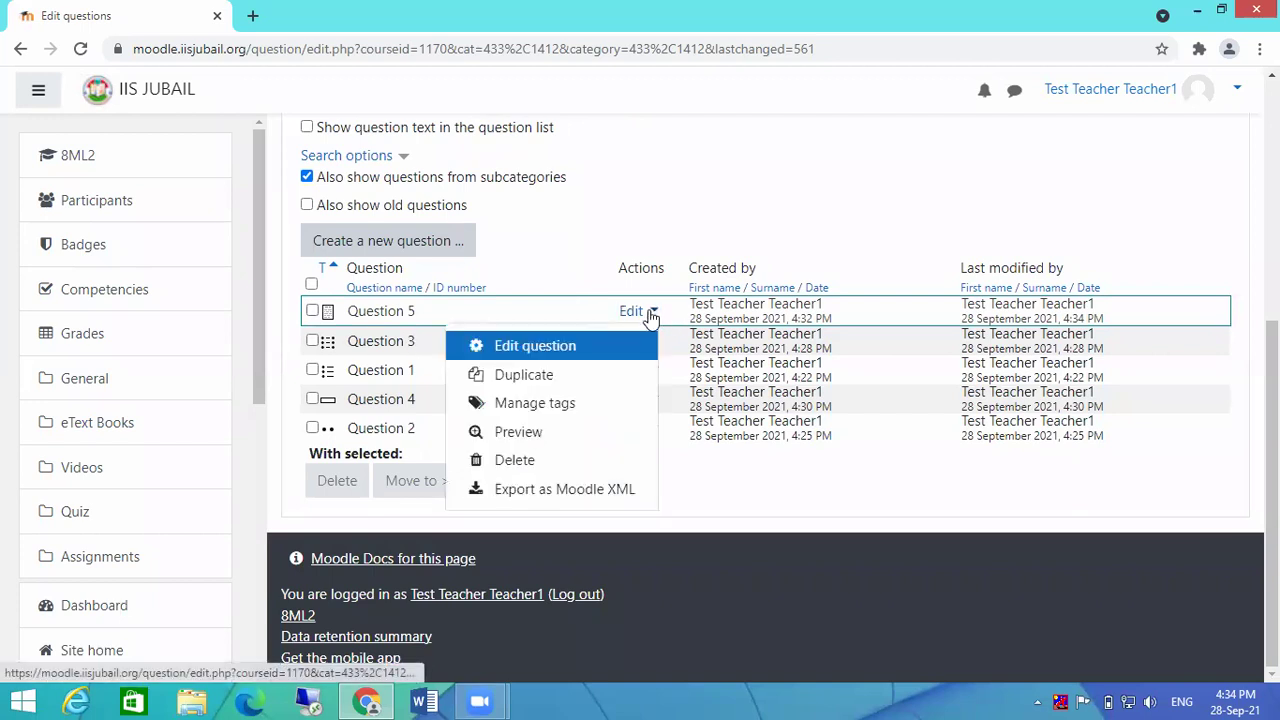
left_click(577, 405)
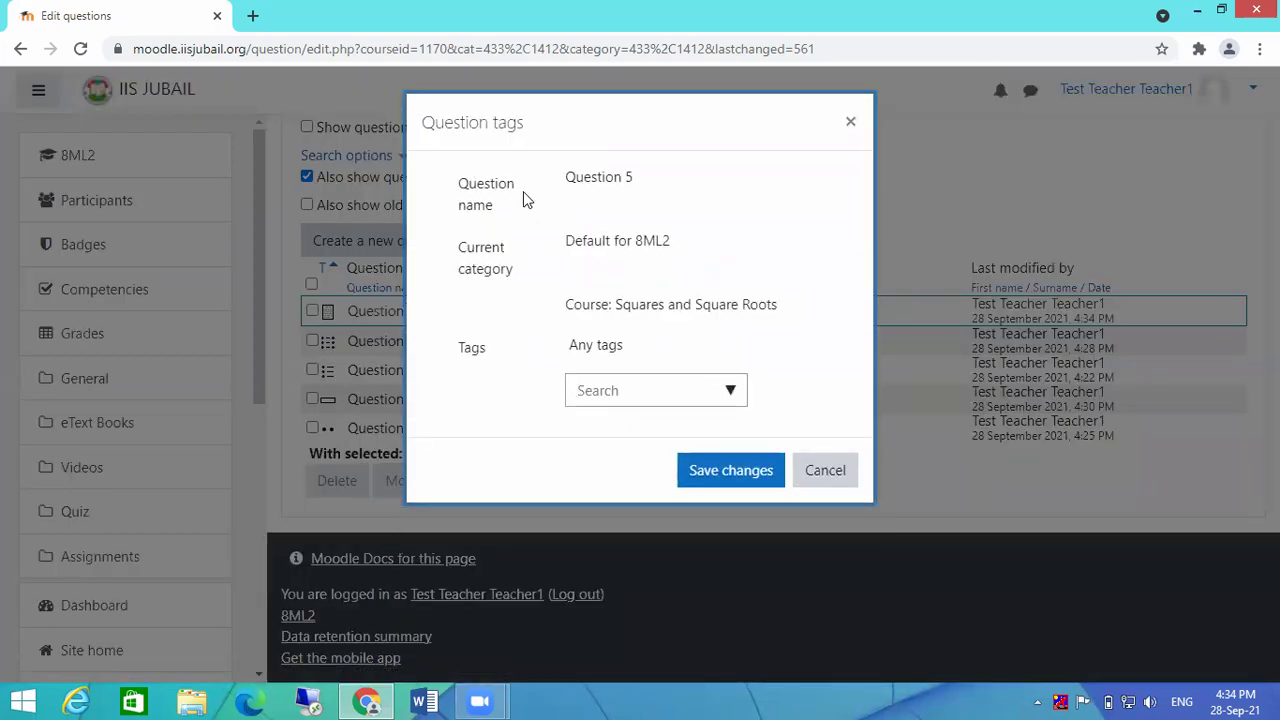
left_click(733, 402)
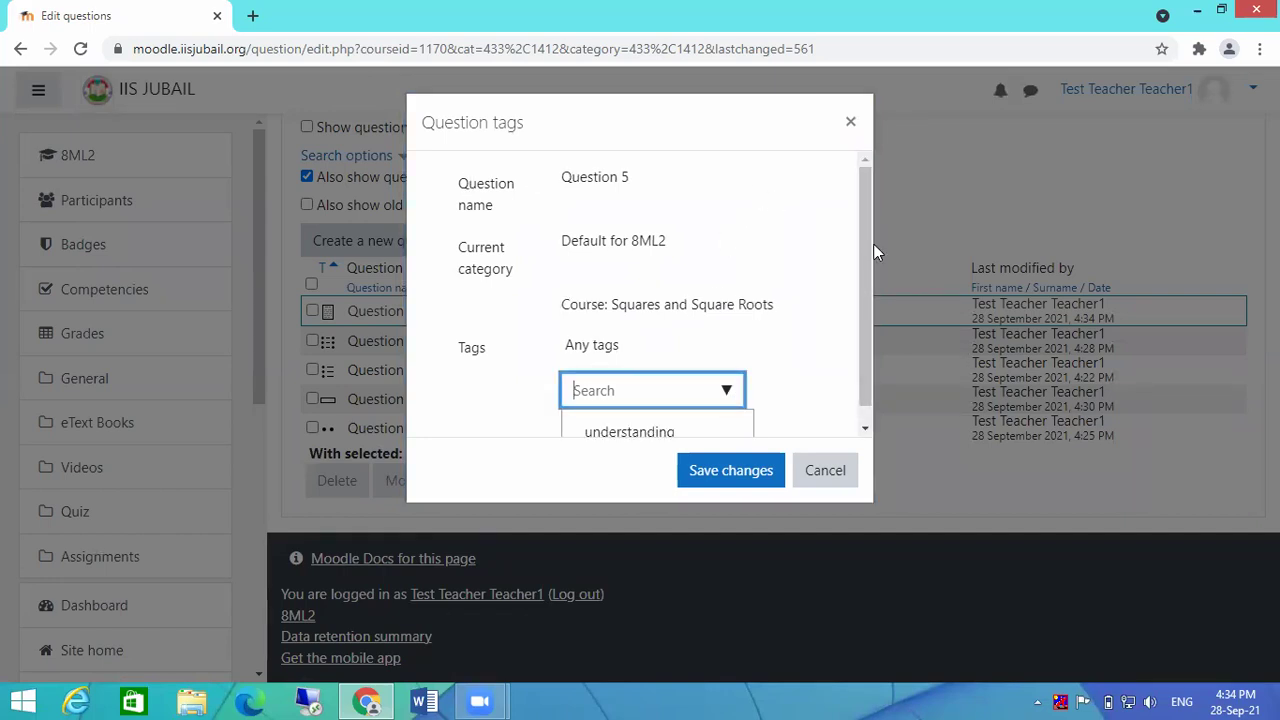
triple_click(800, 306)
left_click(729, 391)
left_click_drag(864, 337, 860, 367)
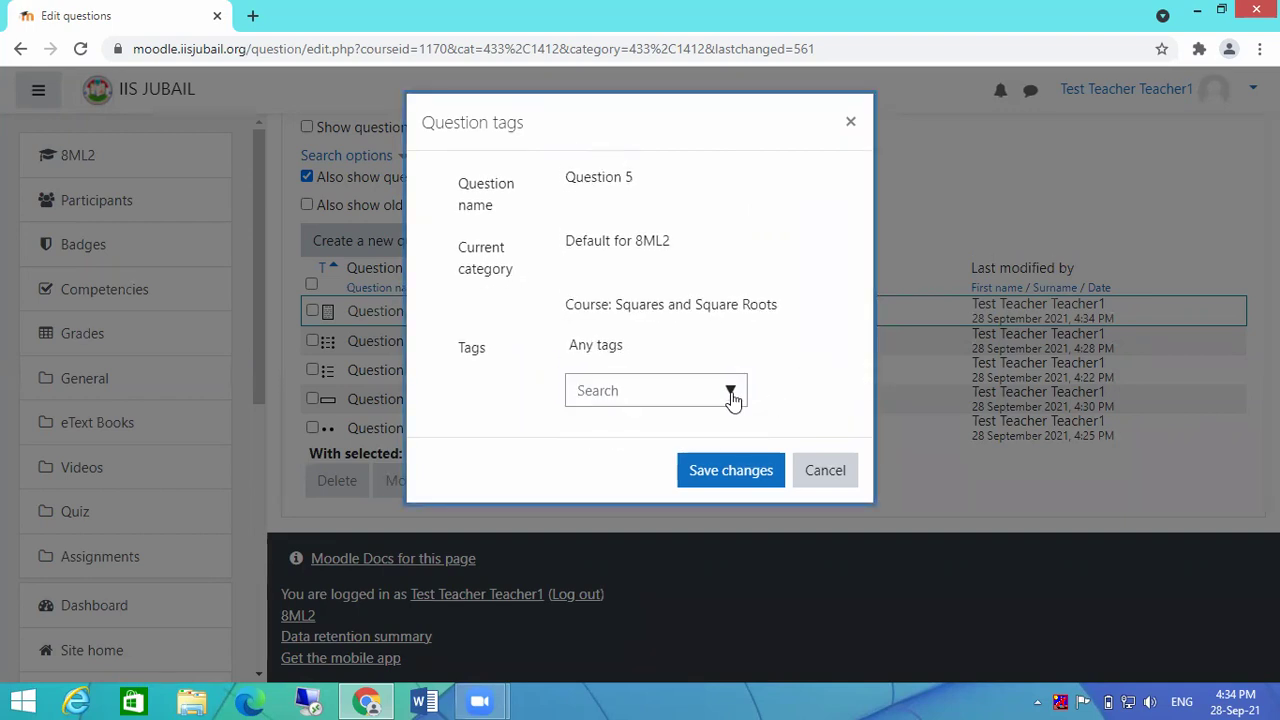
left_click(731, 395)
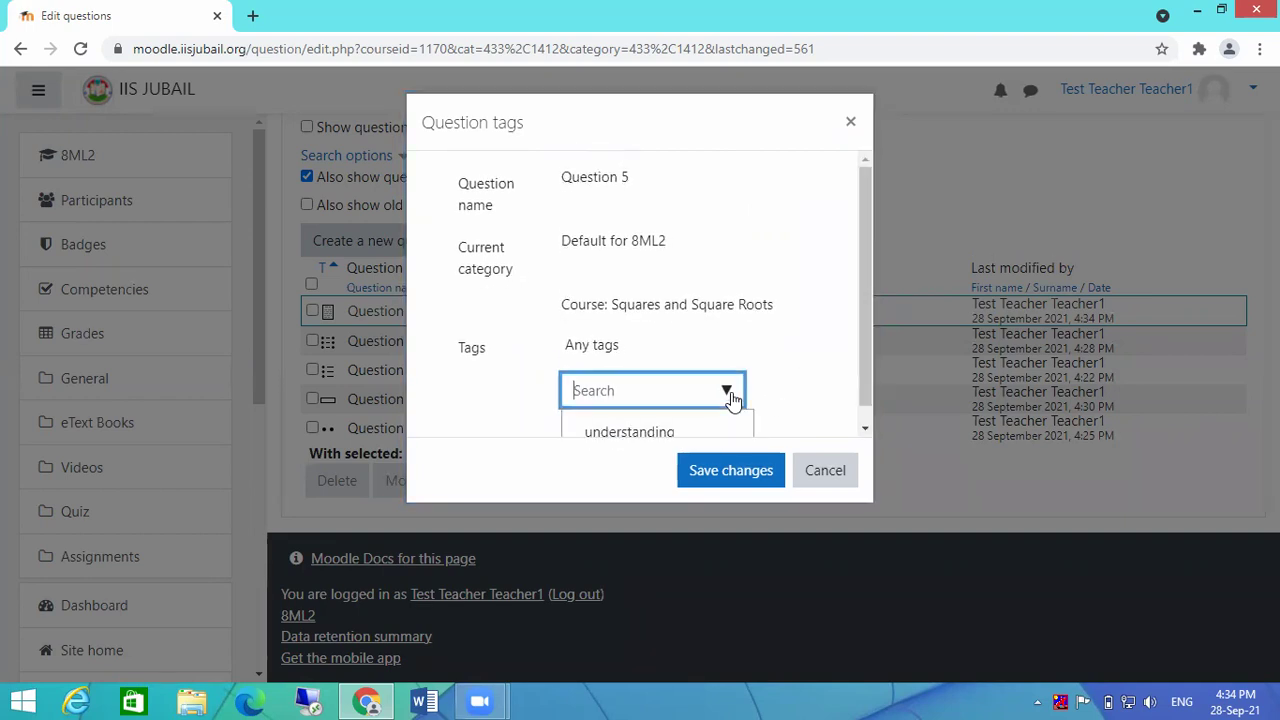
left_click(652, 436)
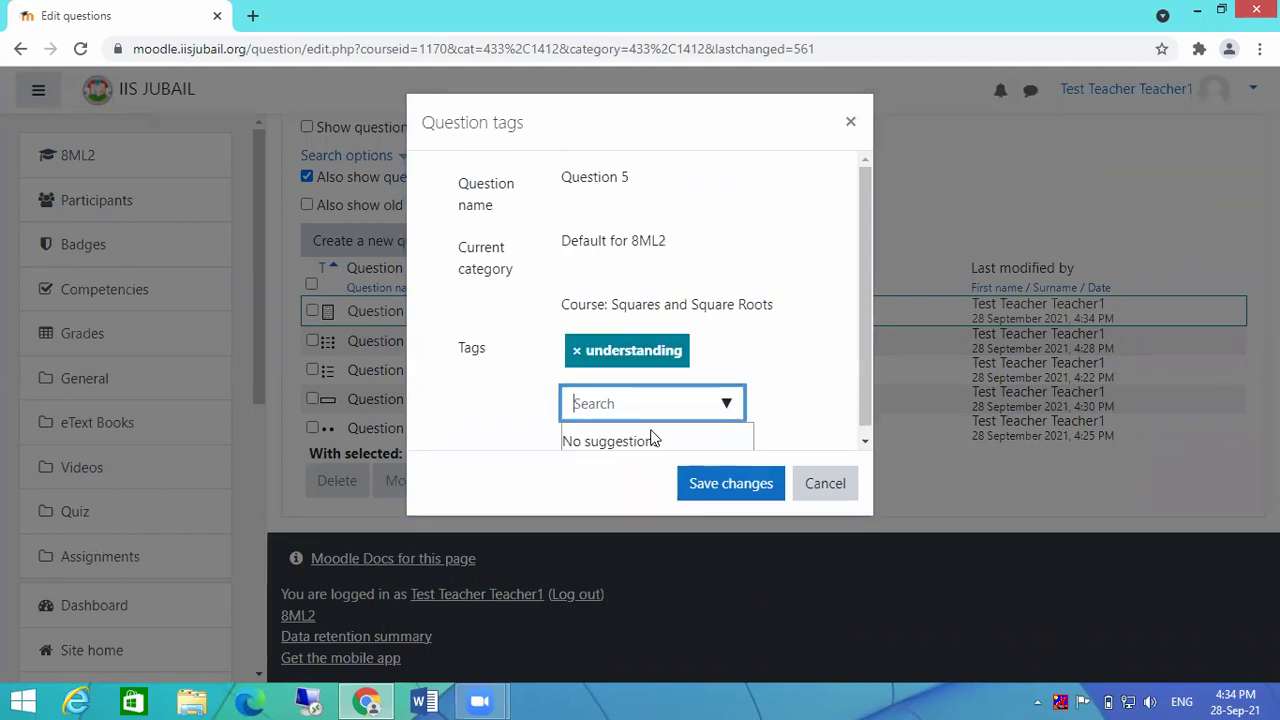
left_click(745, 483)
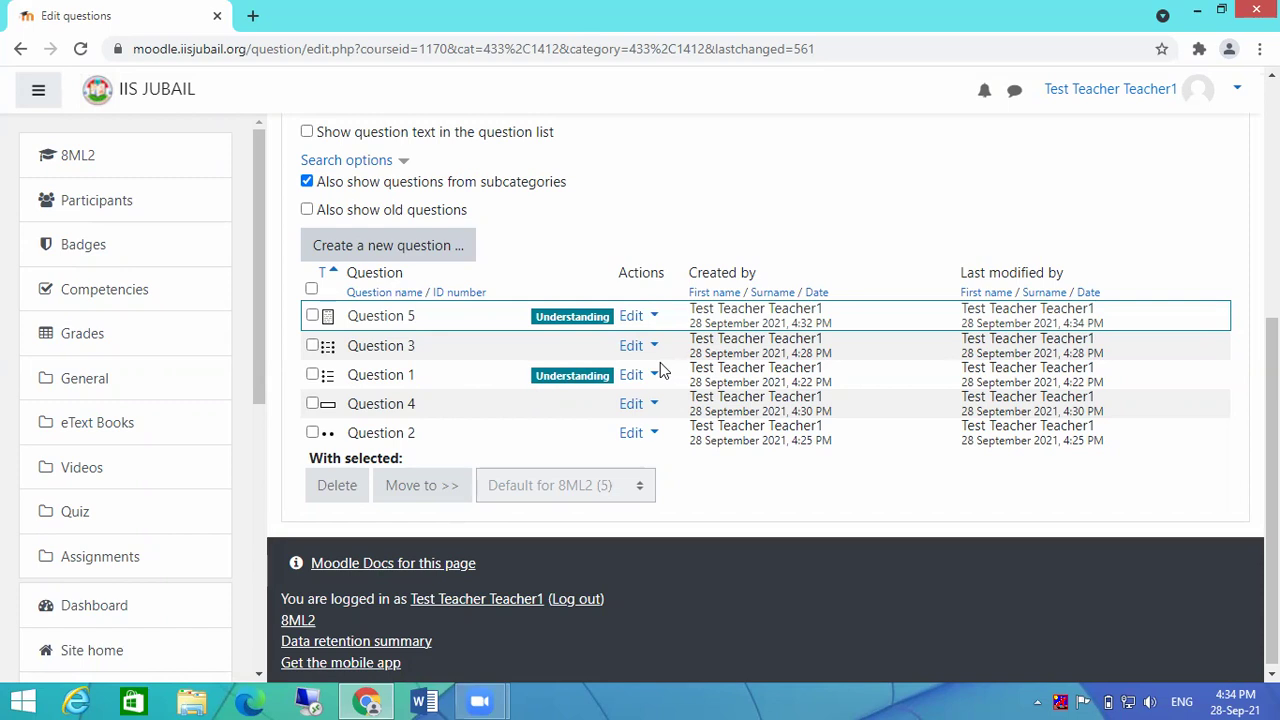
scroll(650, 385, "down", 1)
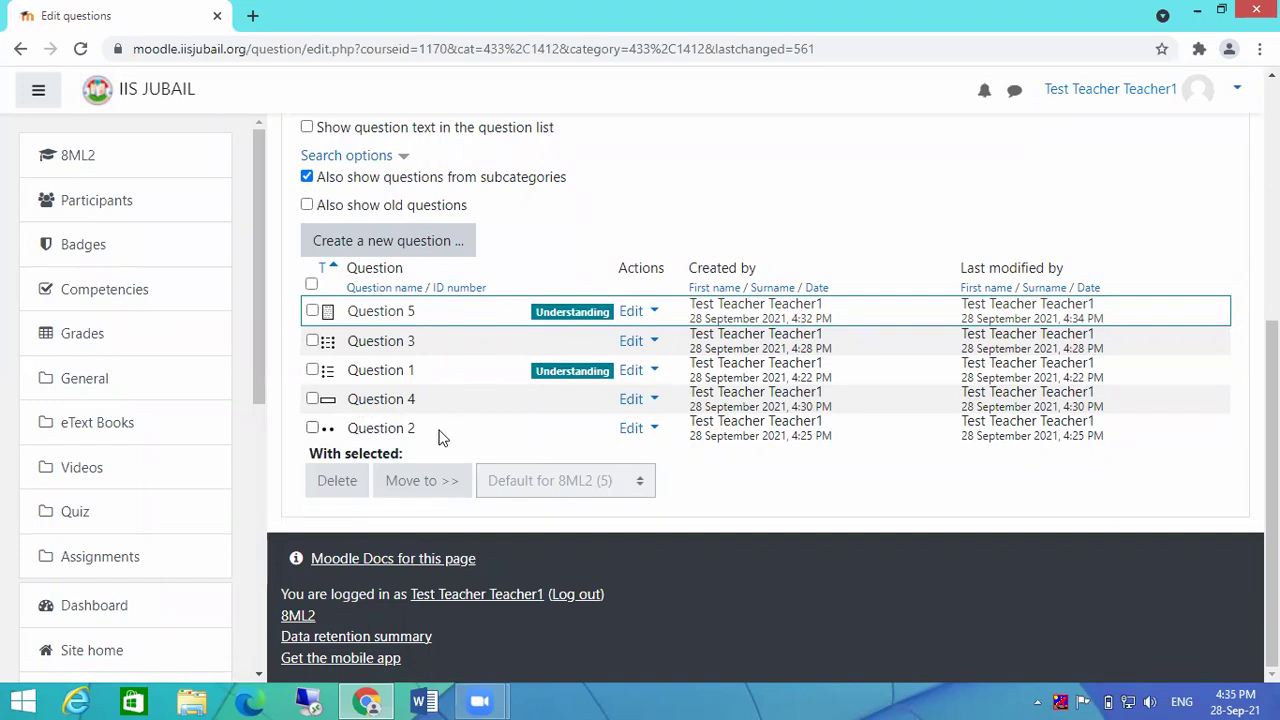
scroll(708, 371, "up", 5)
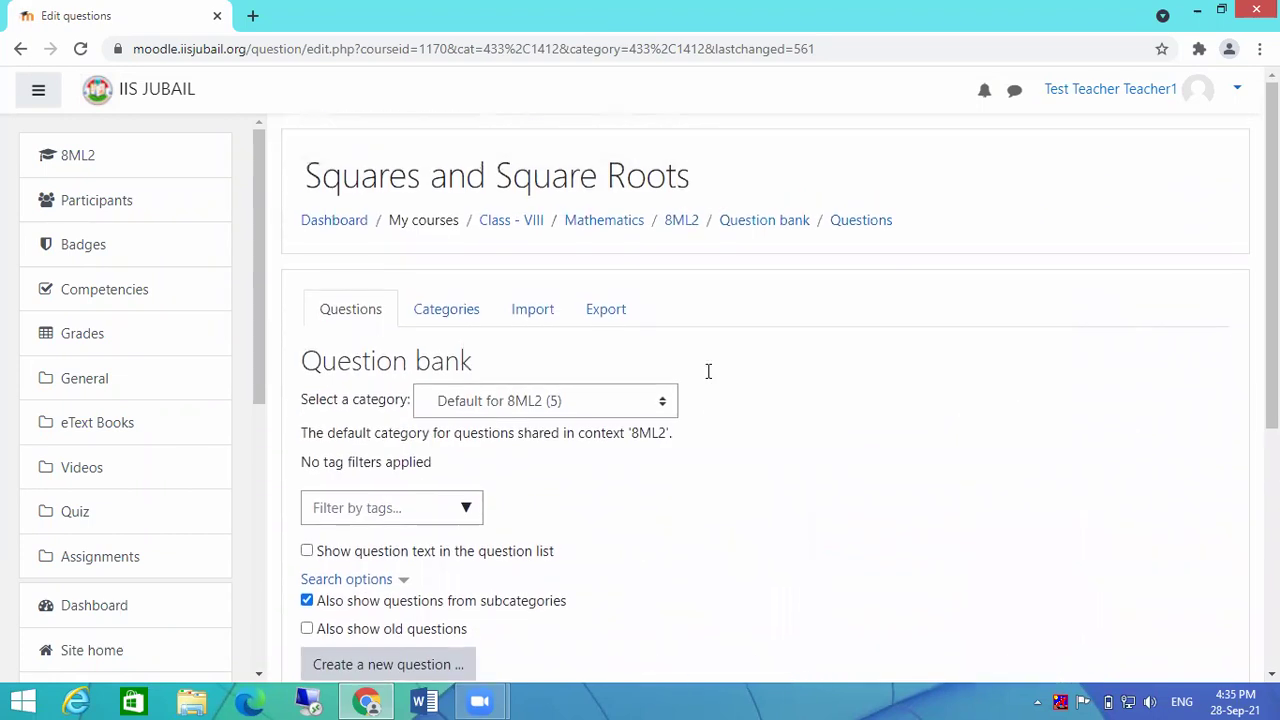
Step: Go to the 8ML2 course page and turn editing on
left_click(681, 222)
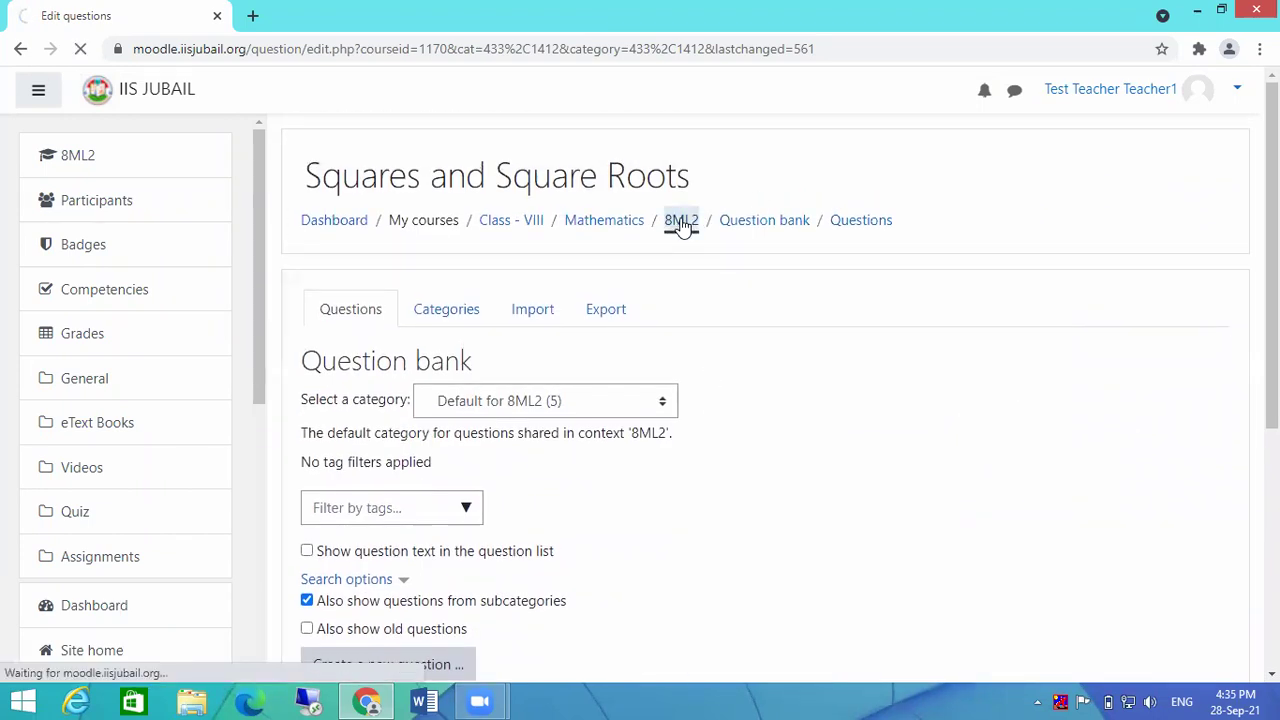
scroll(774, 405, "down", 3)
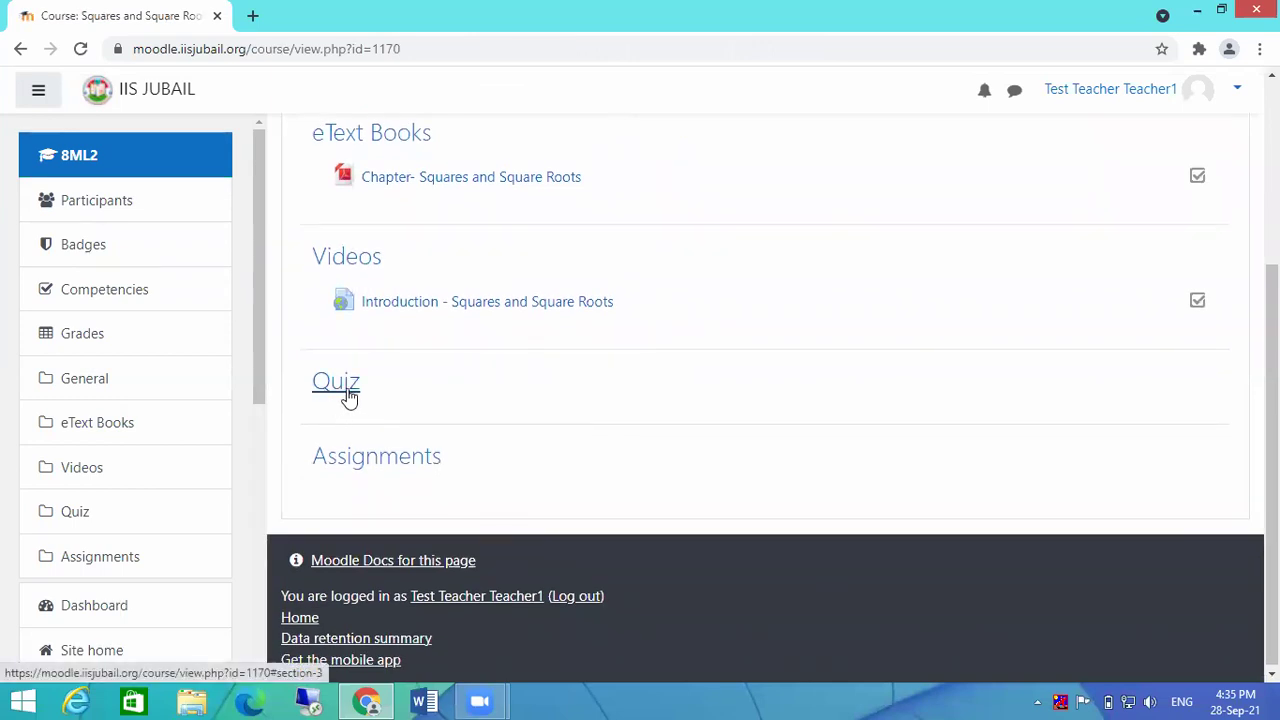
scroll(845, 395, "up", 3)
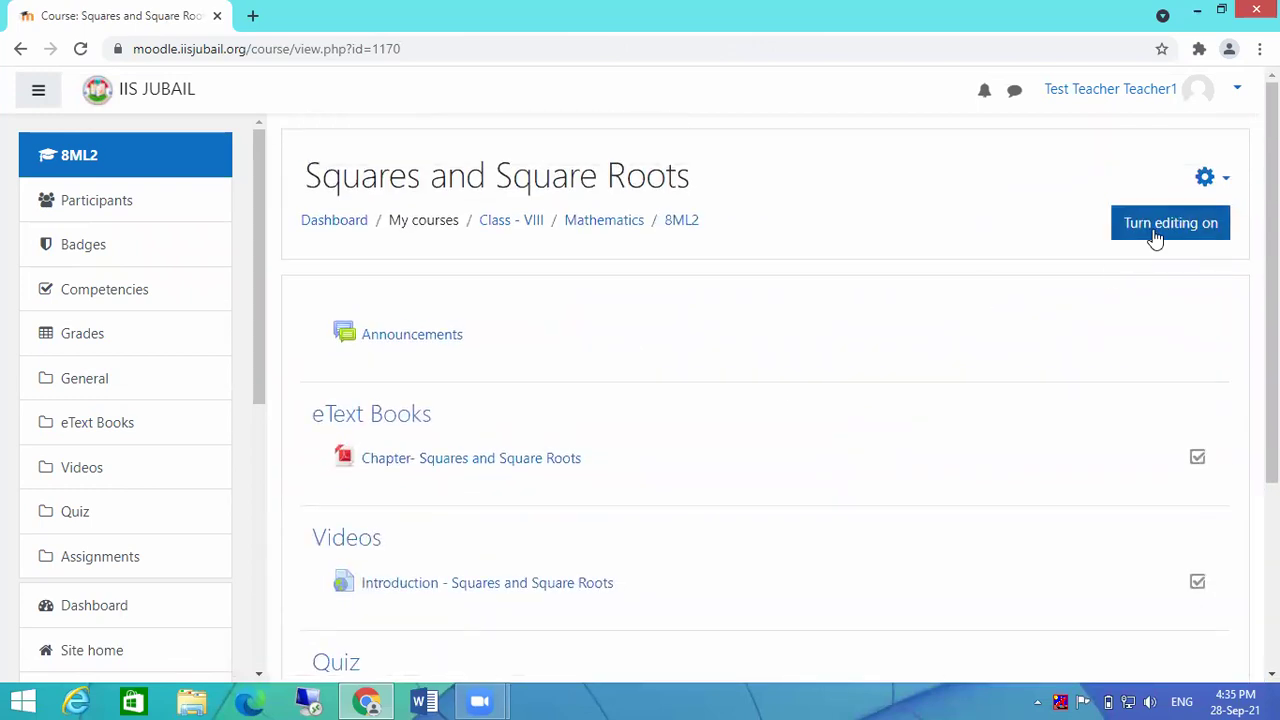
left_click(1155, 232)
scroll(1150, 245, "down", 10)
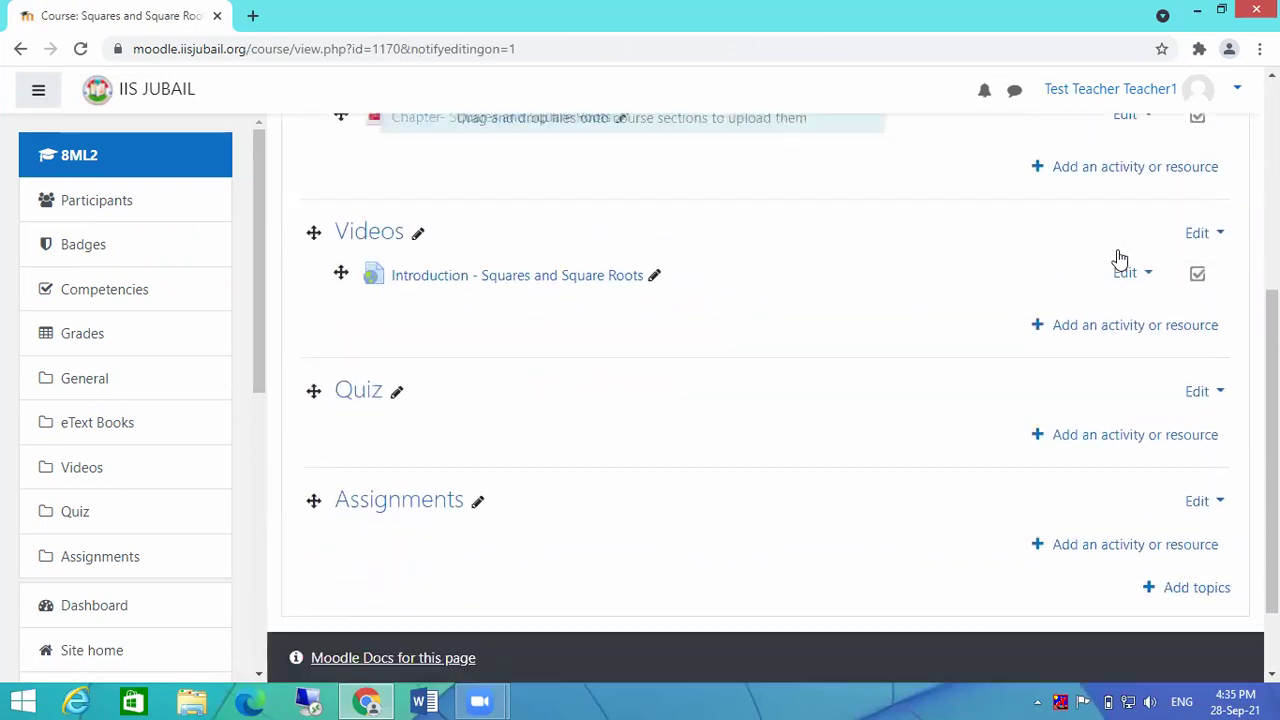
Step: Open the activity chooser for the Quiz section and show all activities and resources
left_click(1095, 335)
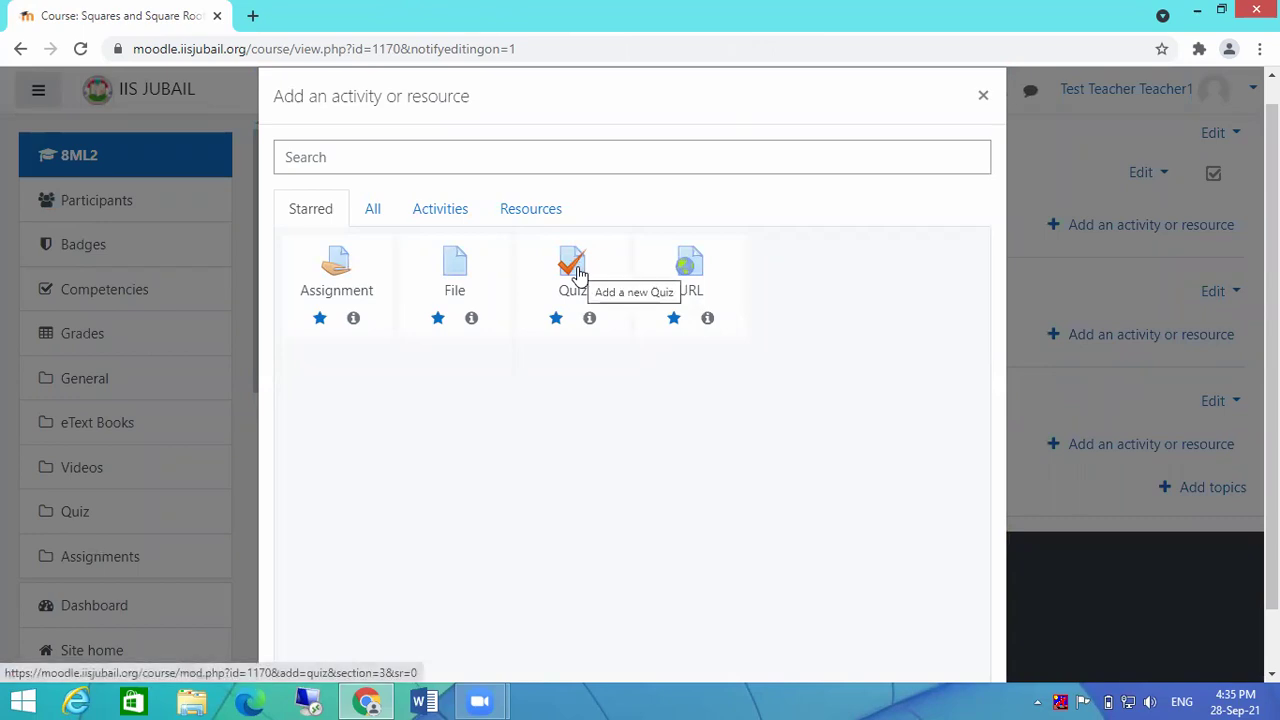
left_click(373, 214)
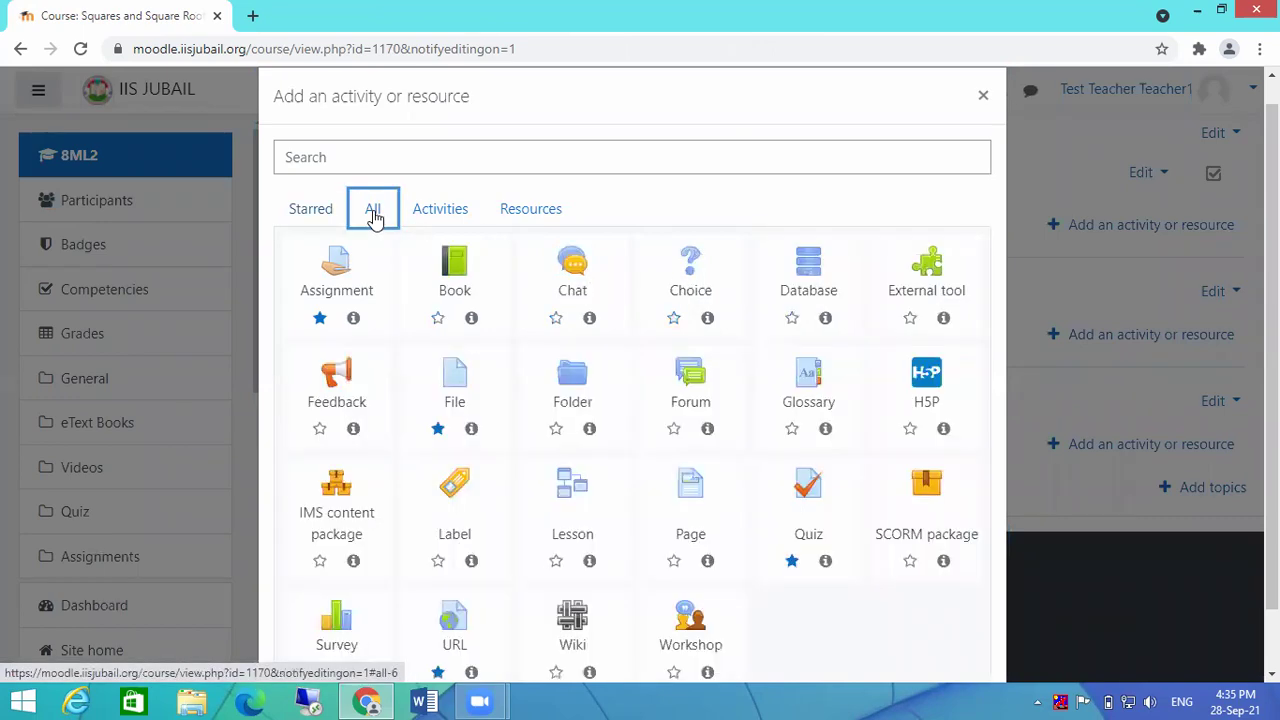
left_click(290, 208)
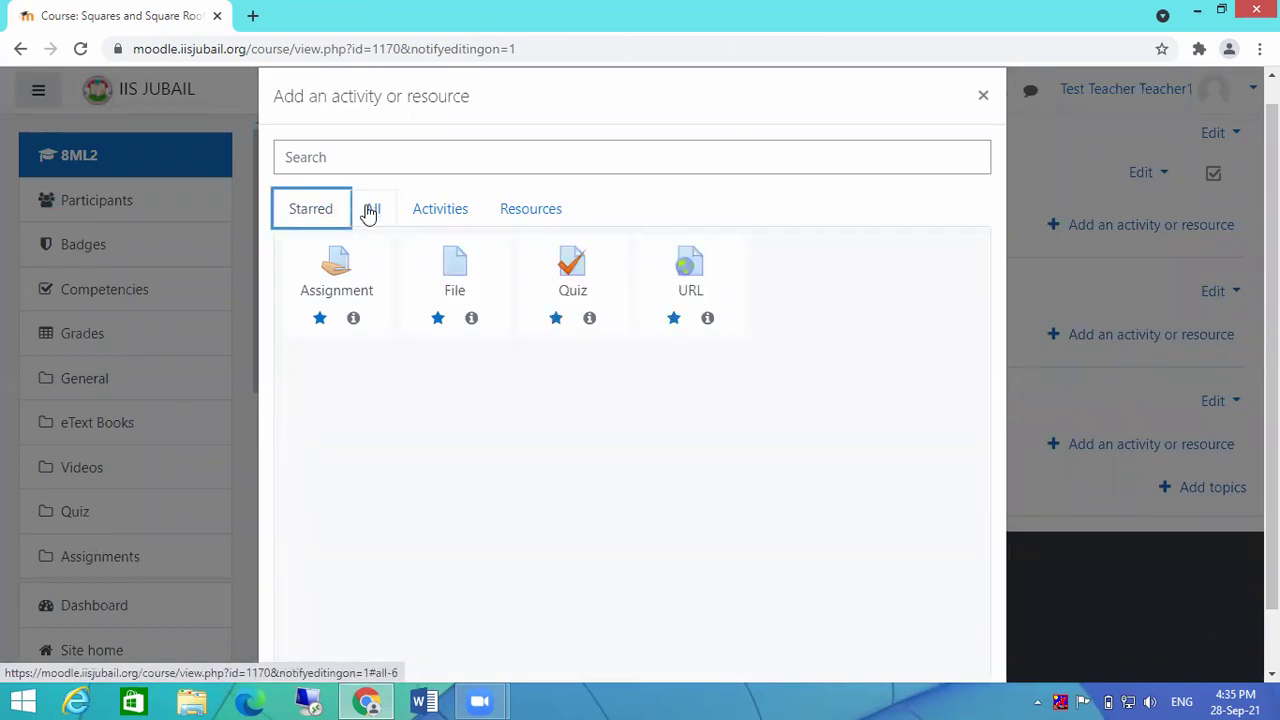
left_click(368, 212)
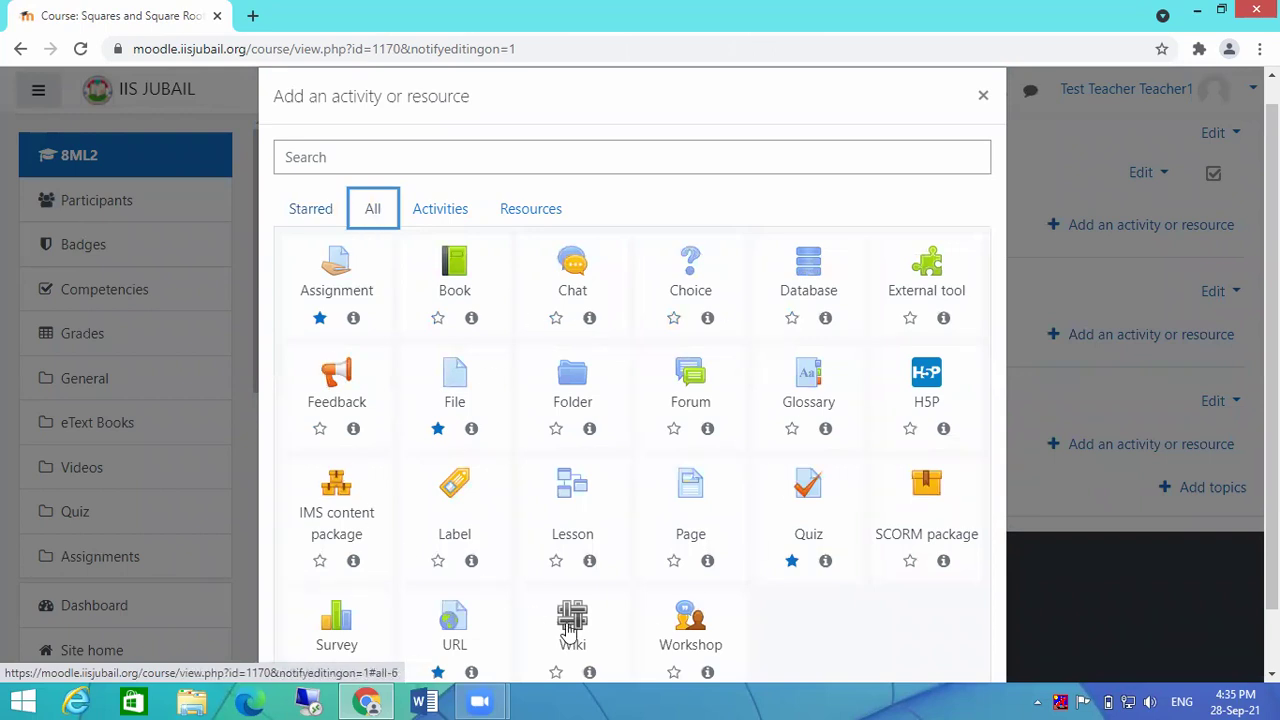
scroll(842, 510, "down", 1)
scroll(842, 510, "down", 1)
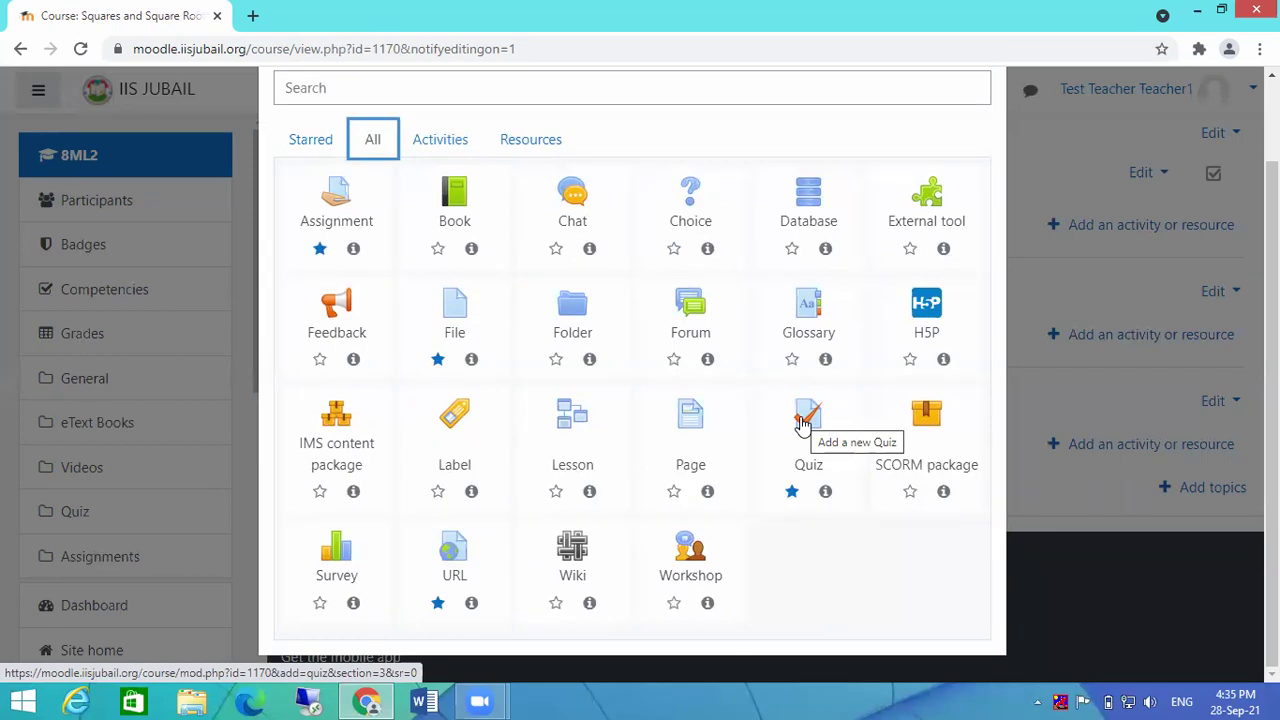
left_click(806, 418)
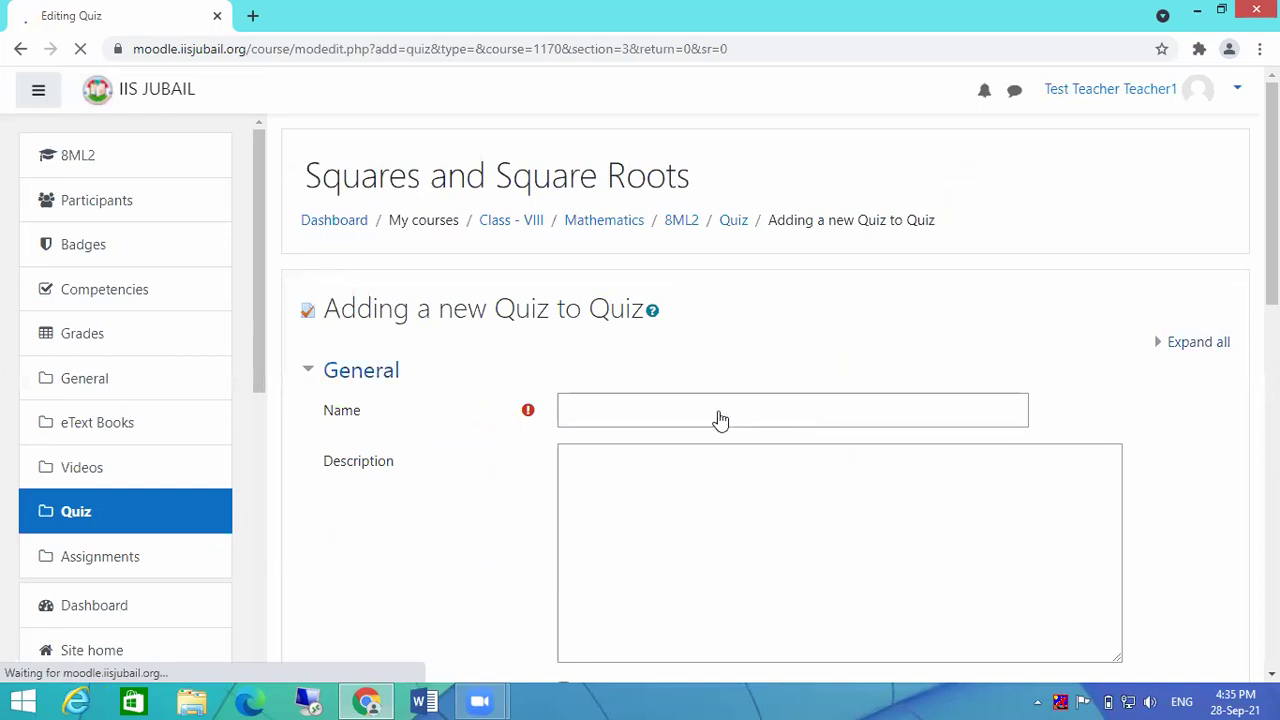
left_click(643, 407)
type("Fur")
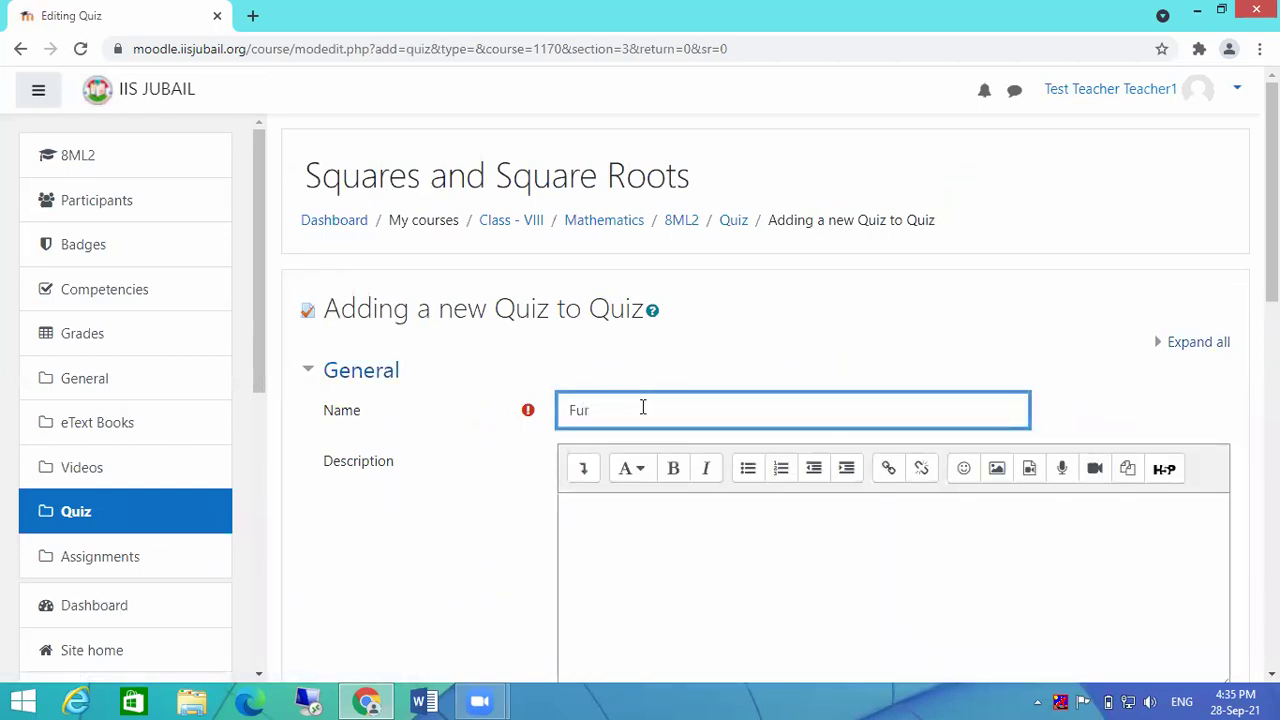
key("BackSpace")
key("BackSpace")
type("irst Quiz")
left_click(684, 530)
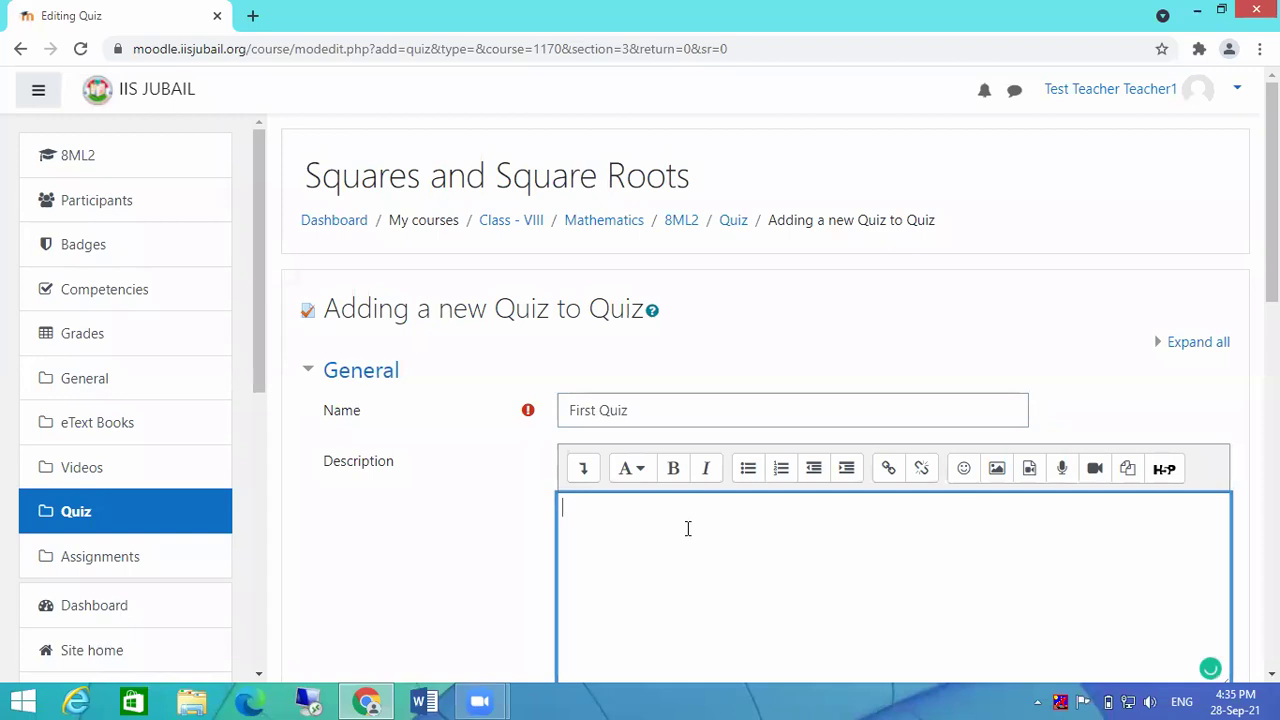
scroll(686, 529, "down", 1)
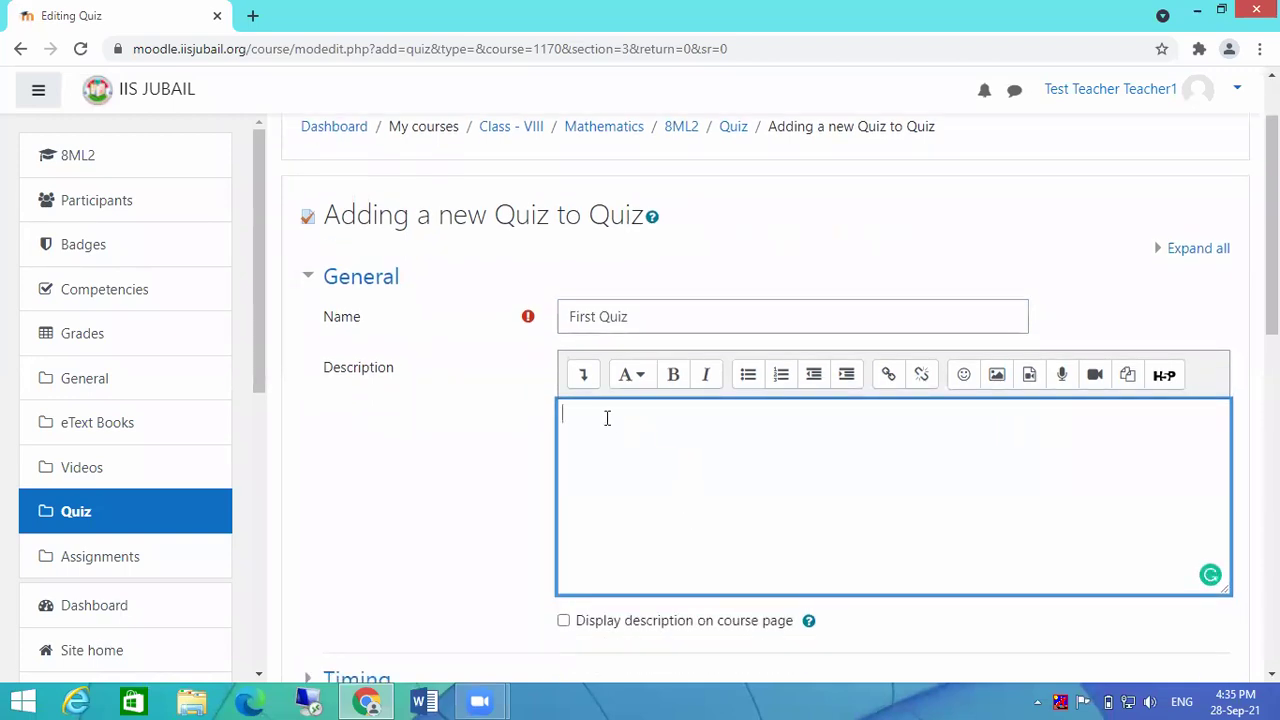
left_click(564, 622)
left_click(564, 622)
scroll(640, 490, "down", 3)
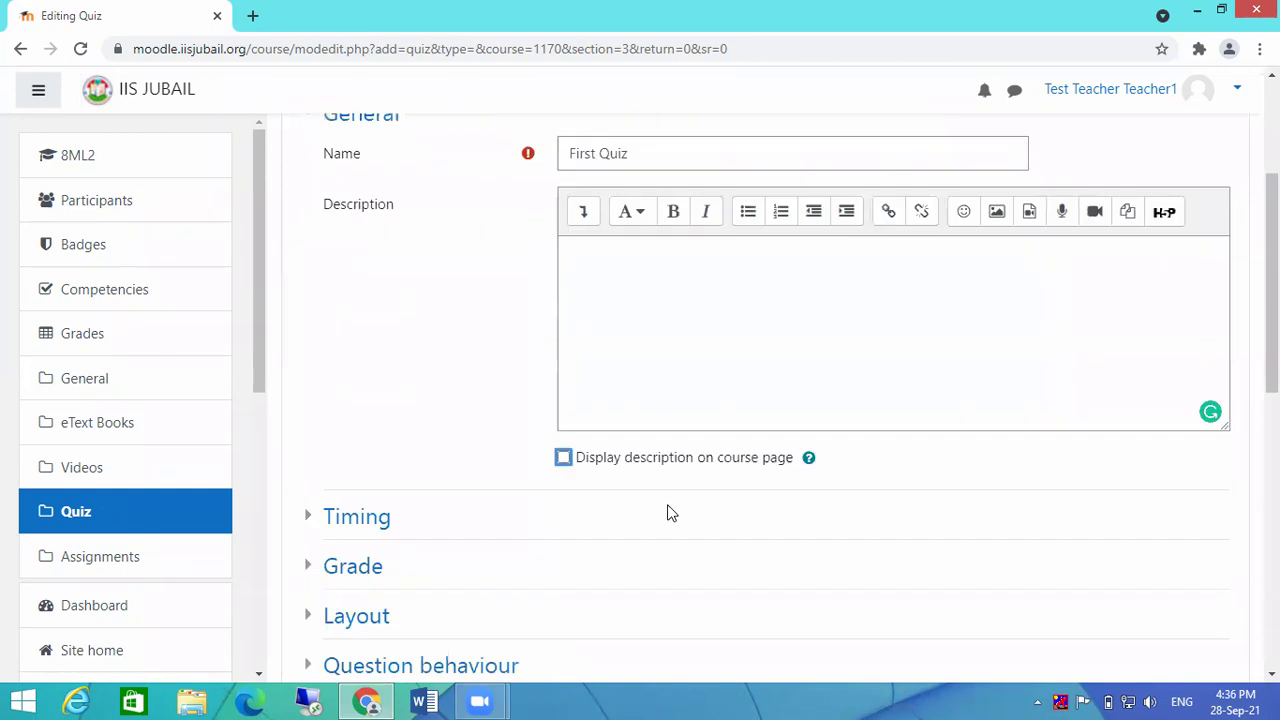
scroll(897, 363, "down", 1)
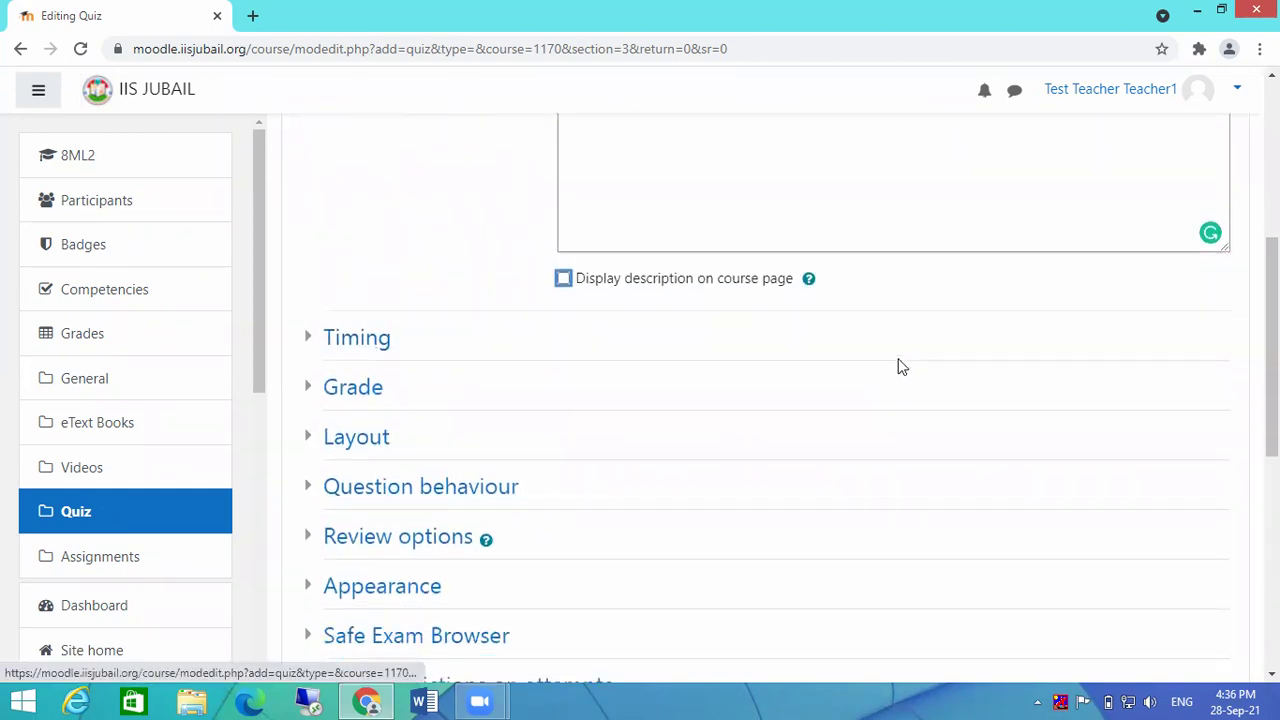
scroll(882, 345, "up", 3)
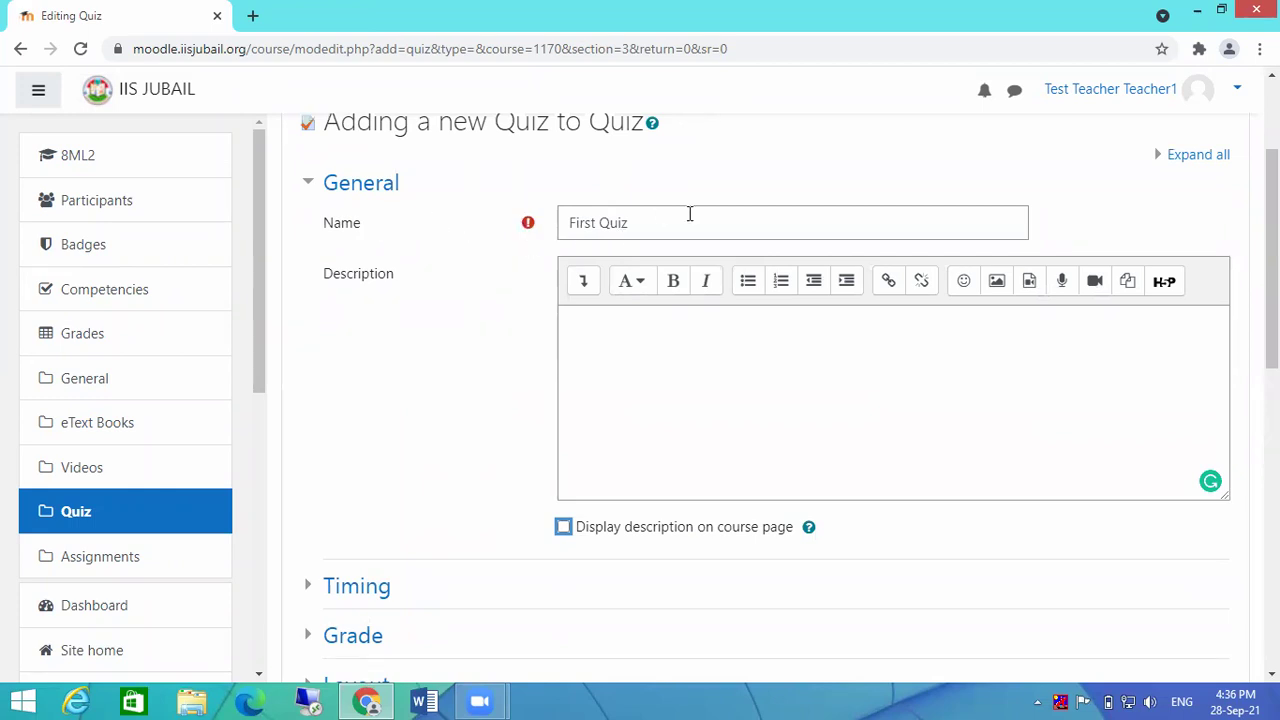
scroll(689, 214, "down", 2)
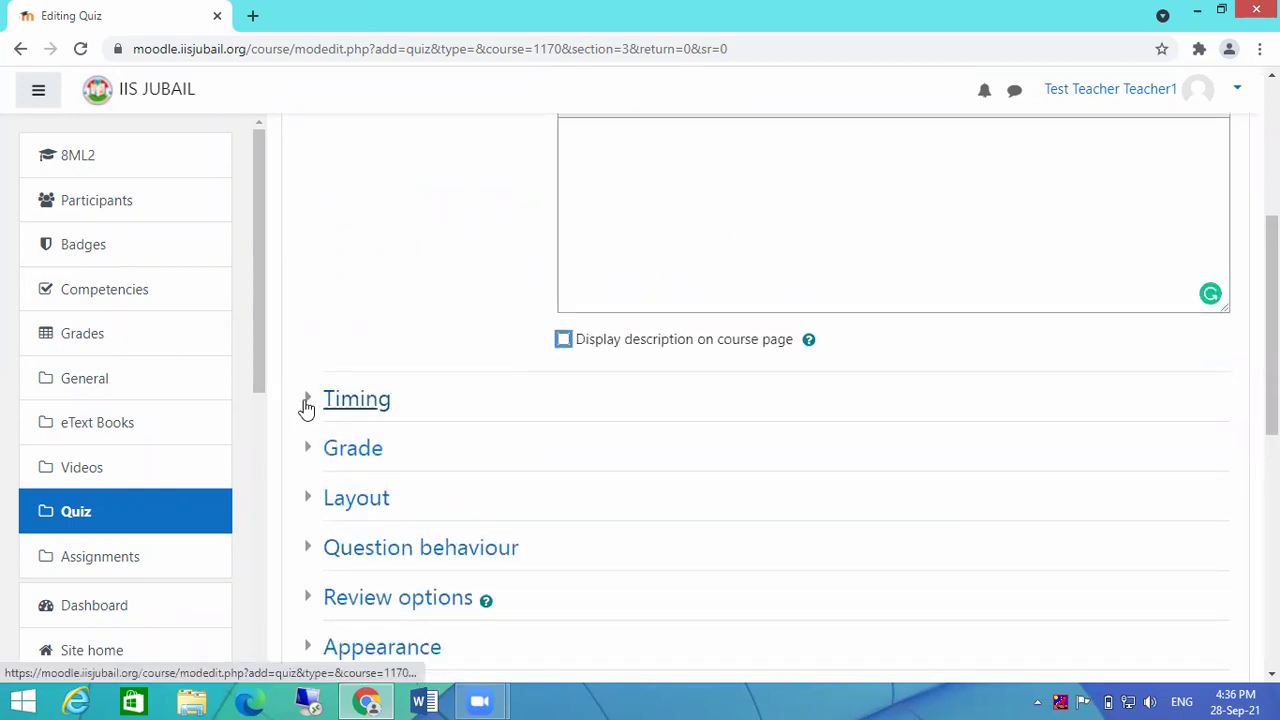
Step: Under Timing, enable the quiz opening time at 28 September 2021, 16:40
left_click(307, 402)
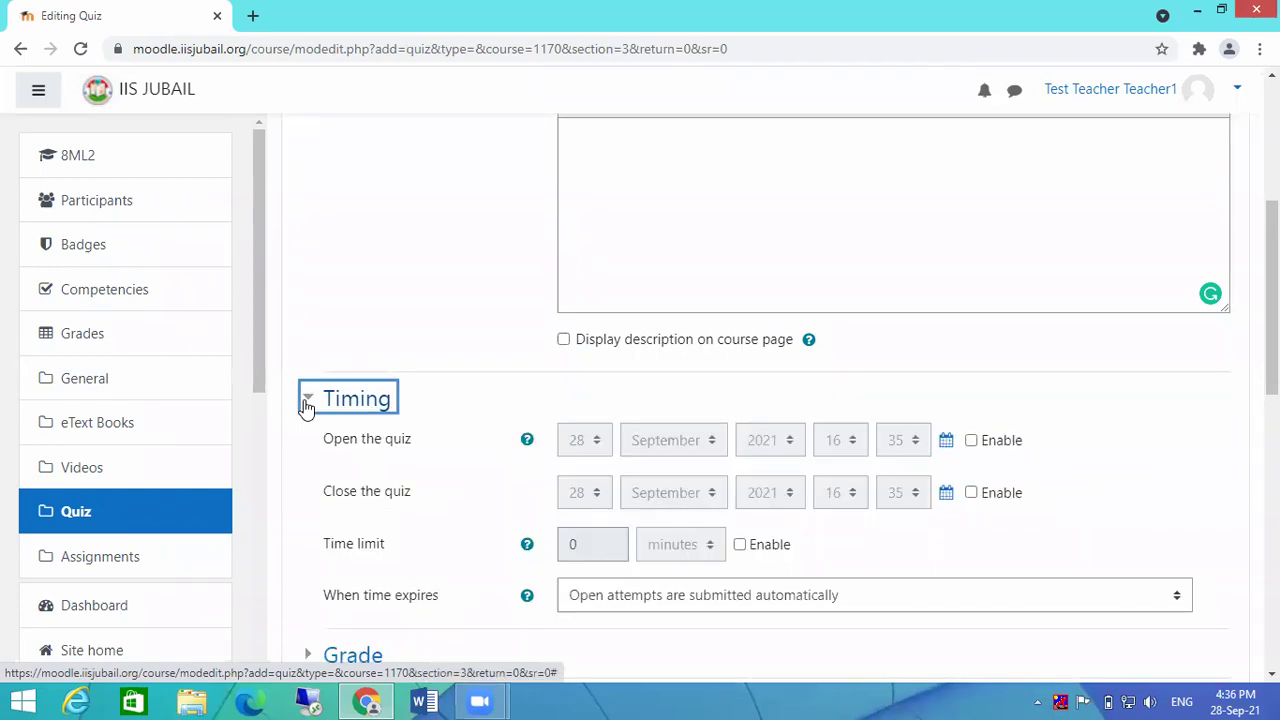
left_click(970, 441)
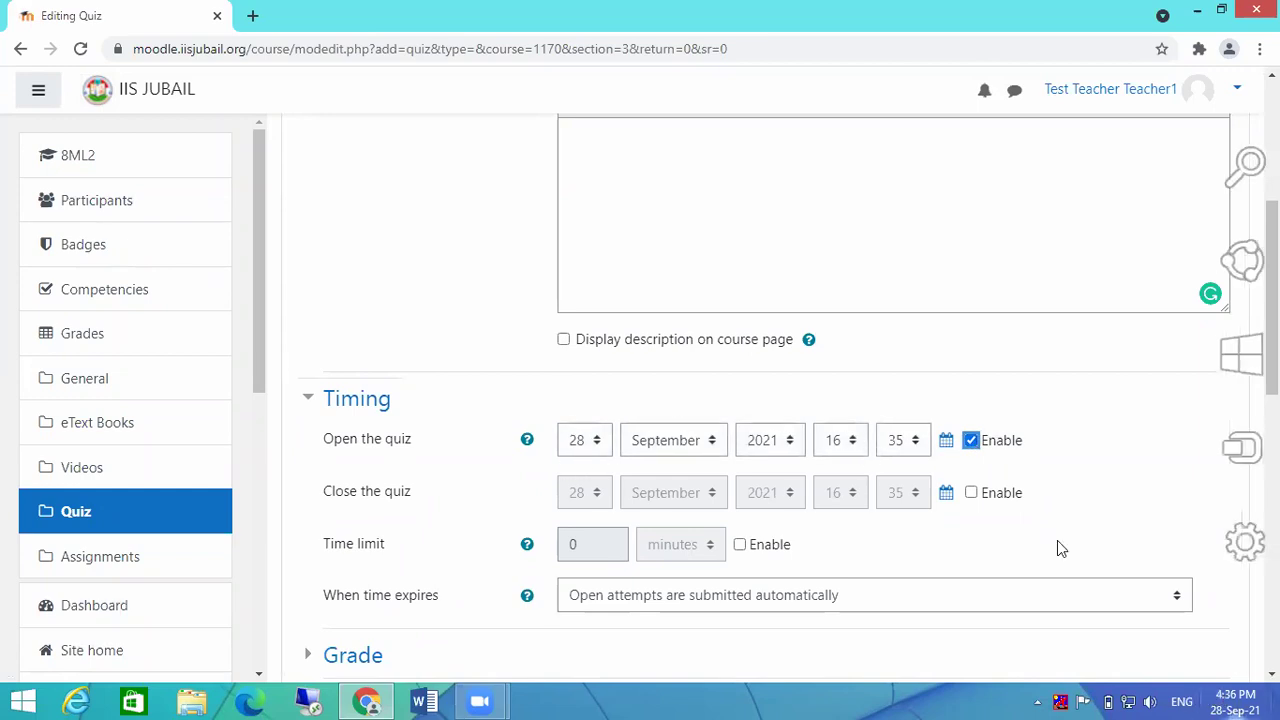
left_click(918, 443)
left_click(918, 443)
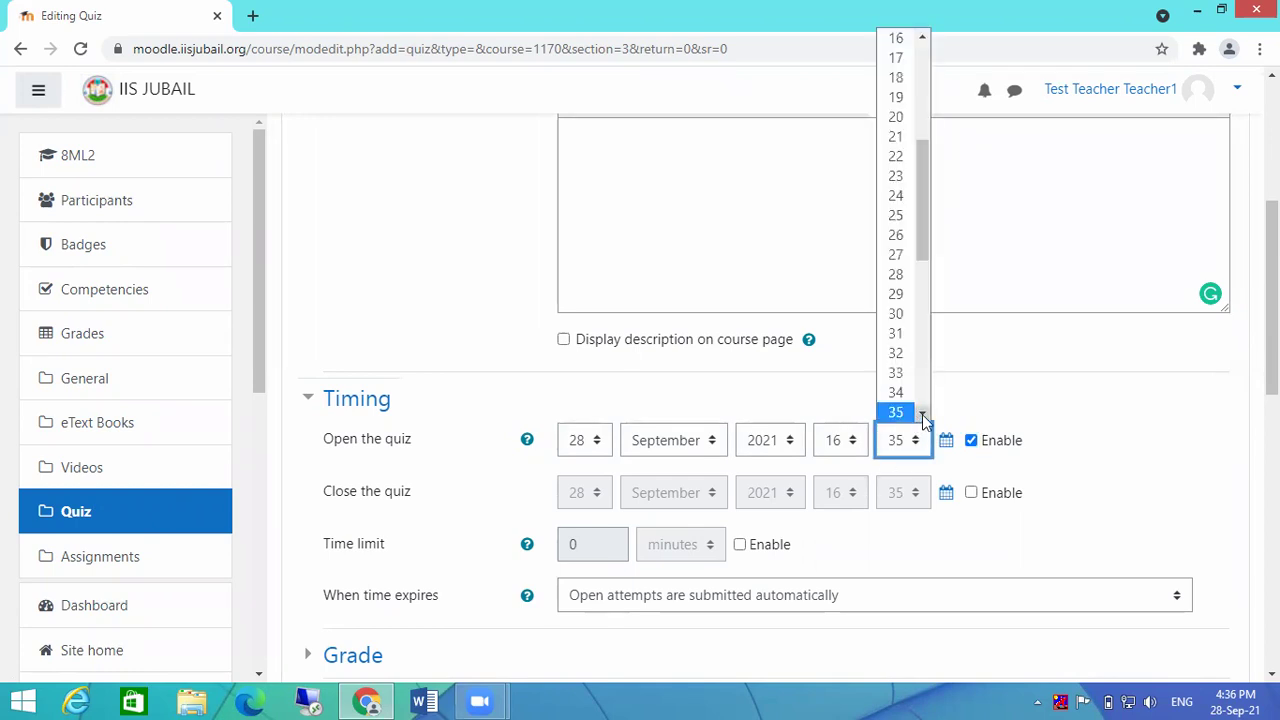
scroll(922, 414, "down", 3)
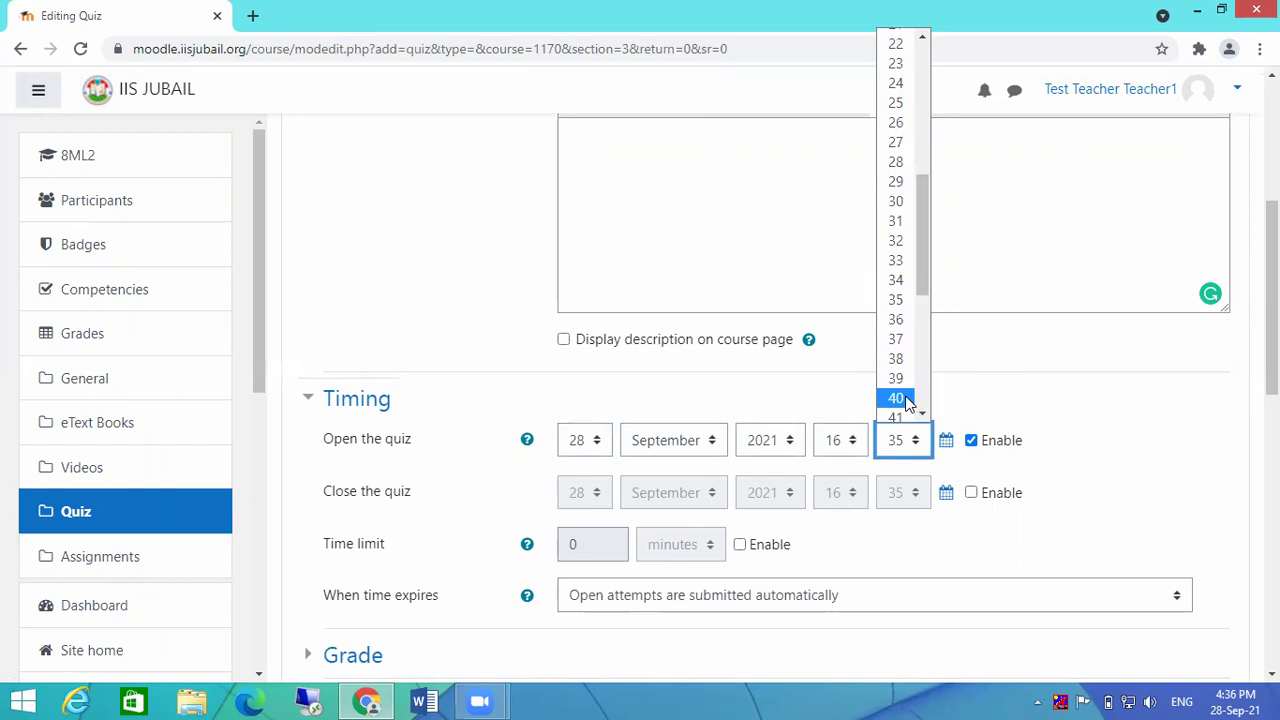
left_click(896, 398)
scroll(1112, 479, "down", 2)
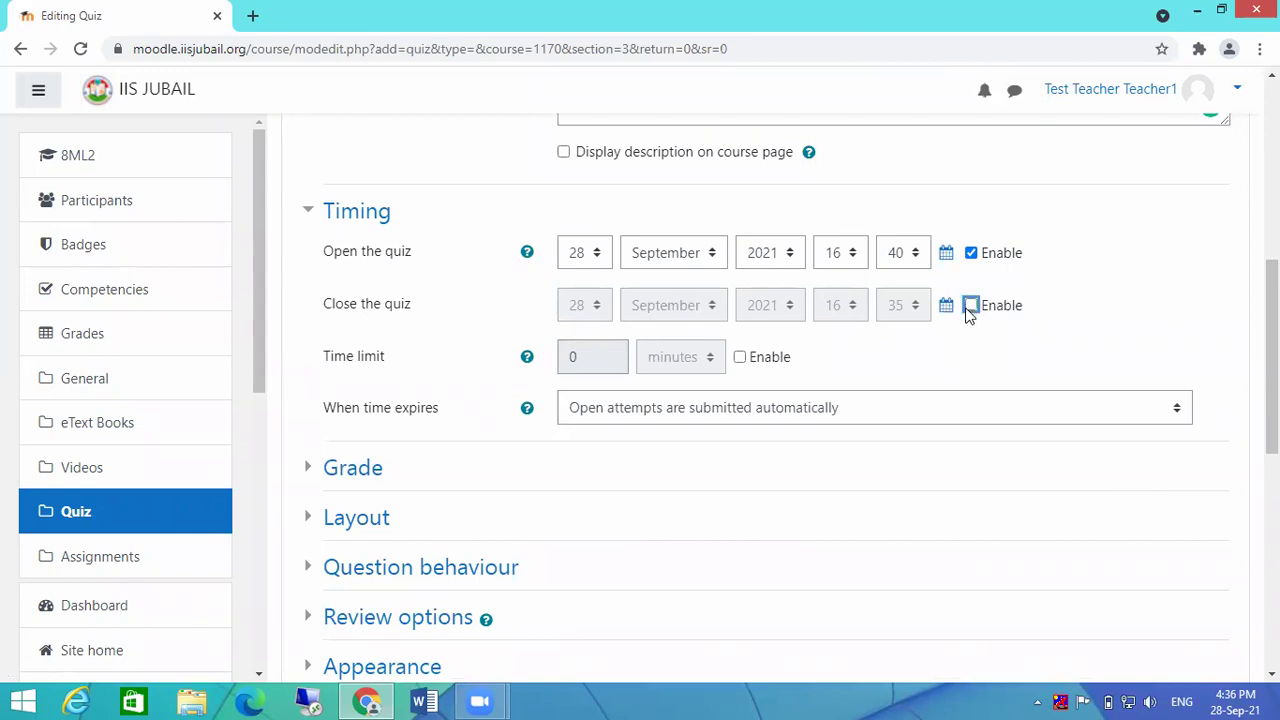
Step: Enable the quiz closing time and set it to 16:50
left_click(971, 305)
left_click(917, 306)
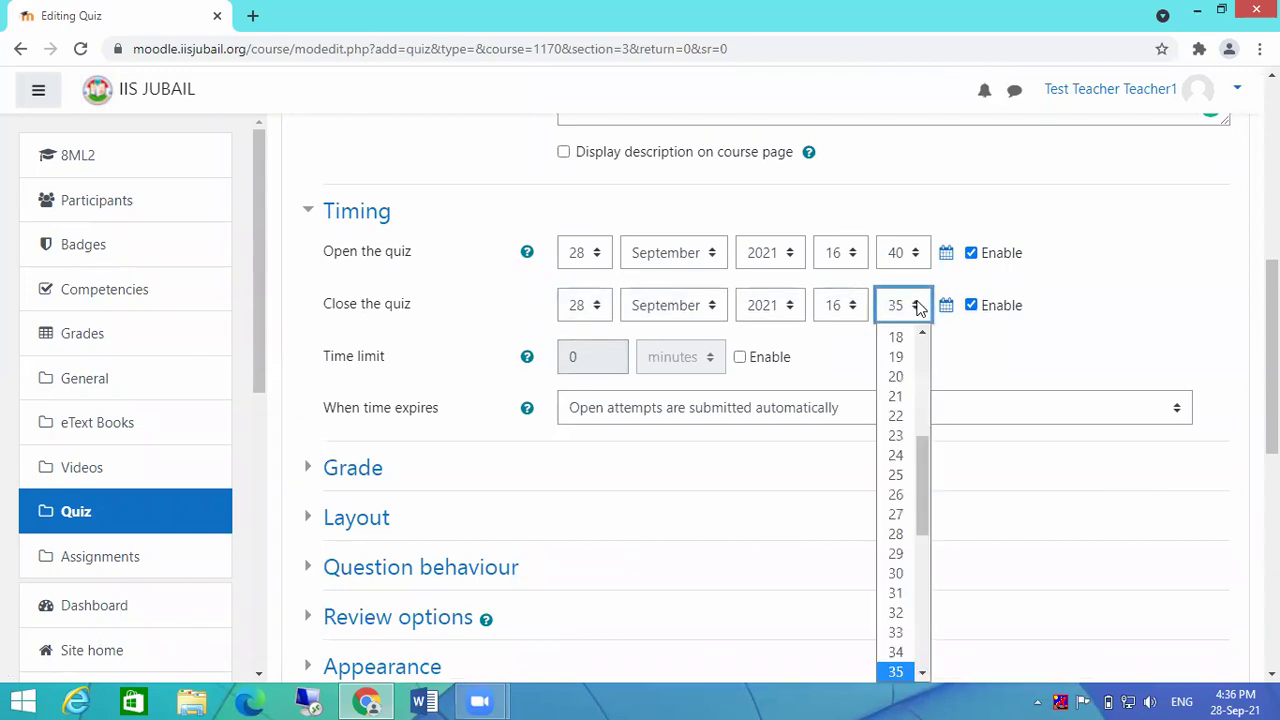
scroll(925, 509, "down", 1)
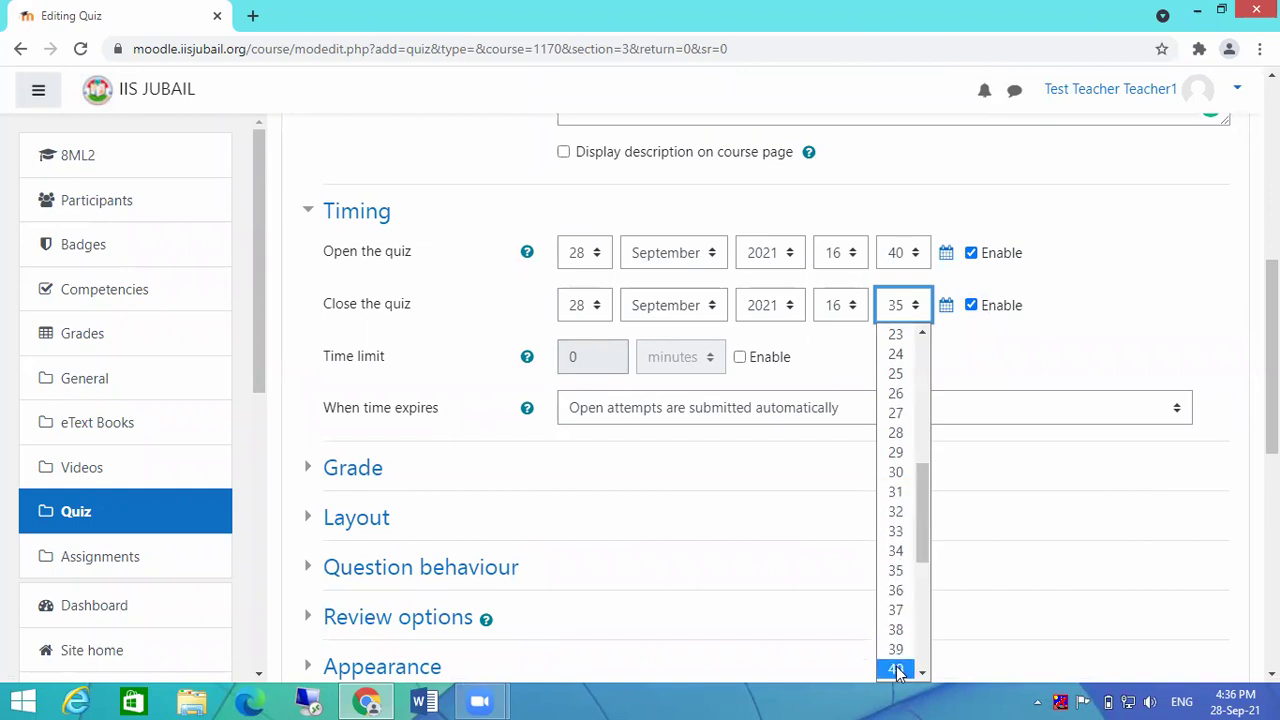
left_click_drag(918, 527, 917, 576)
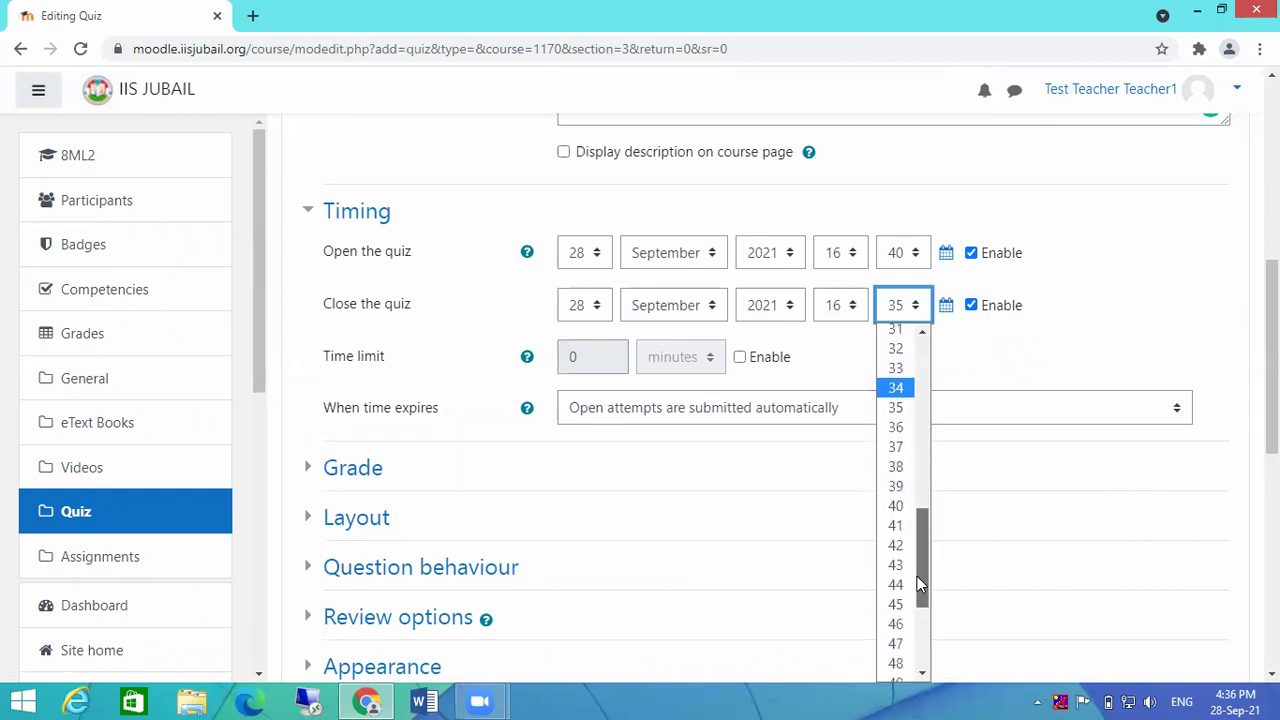
left_click(896, 672)
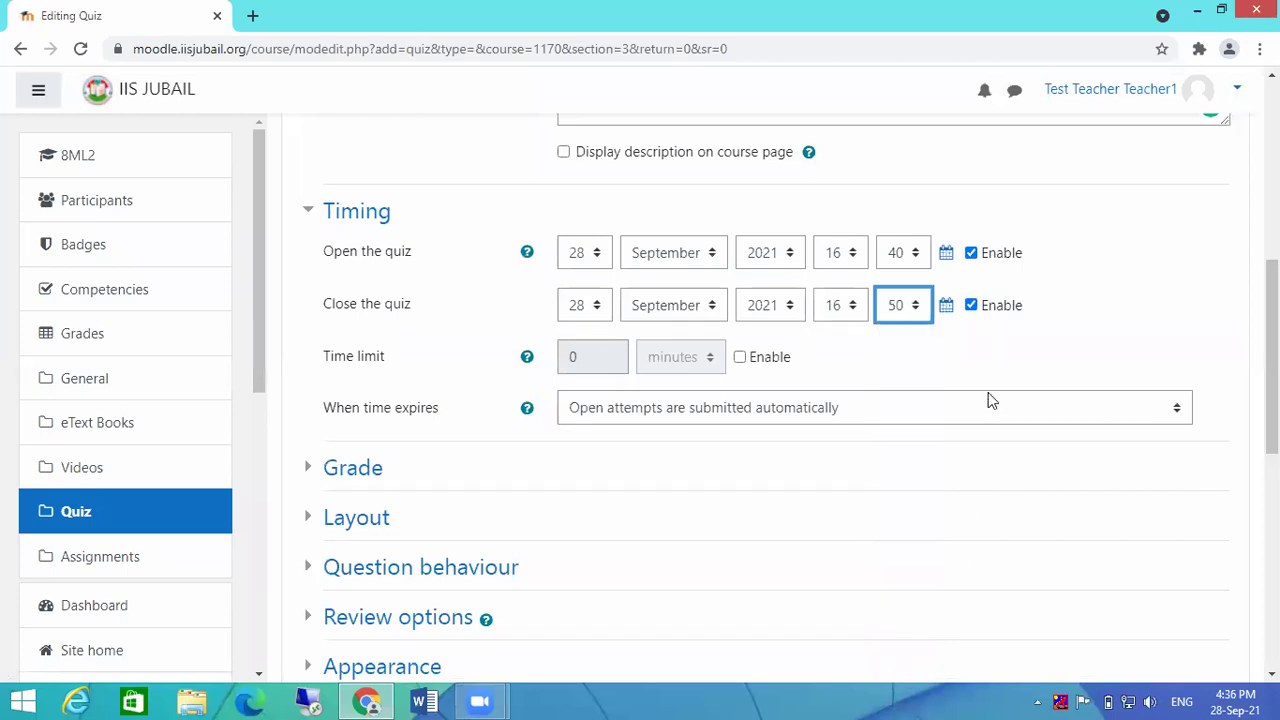
Step: Enable a time limit of 3 minutes, replacing the 10 first entered
left_click(740, 358)
double_click(591, 360)
type("10")
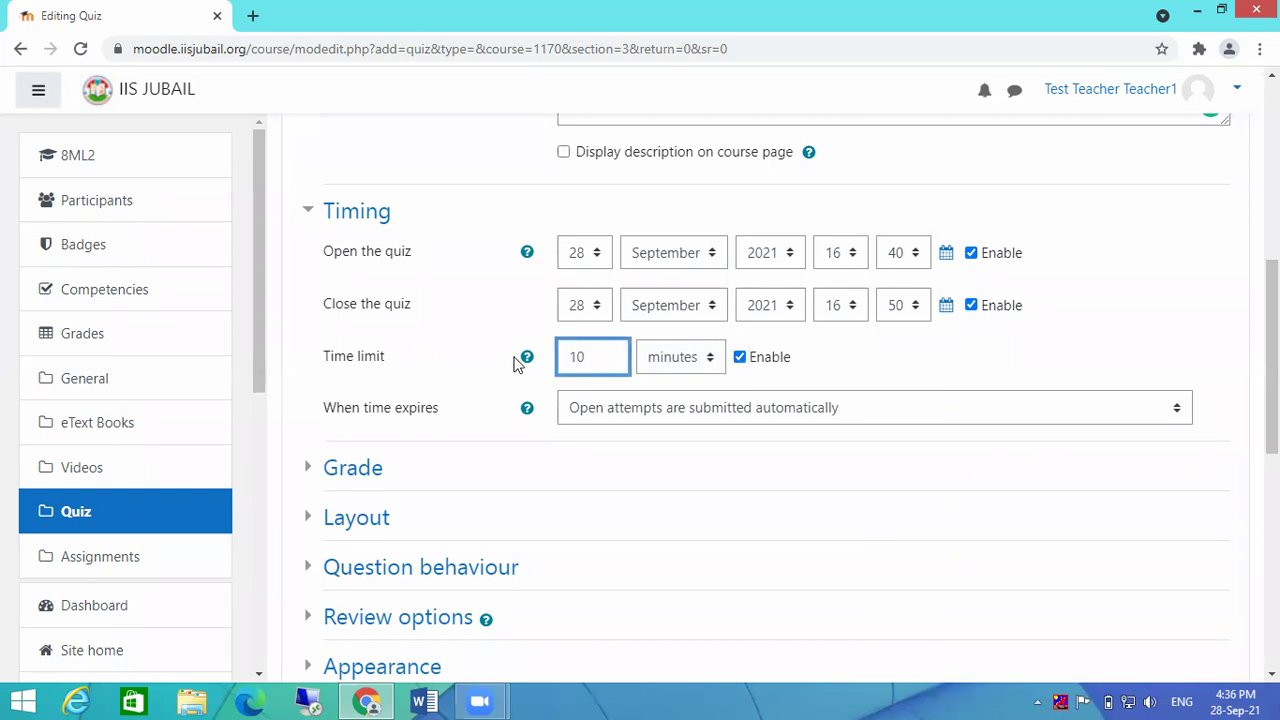
left_click(1142, 337)
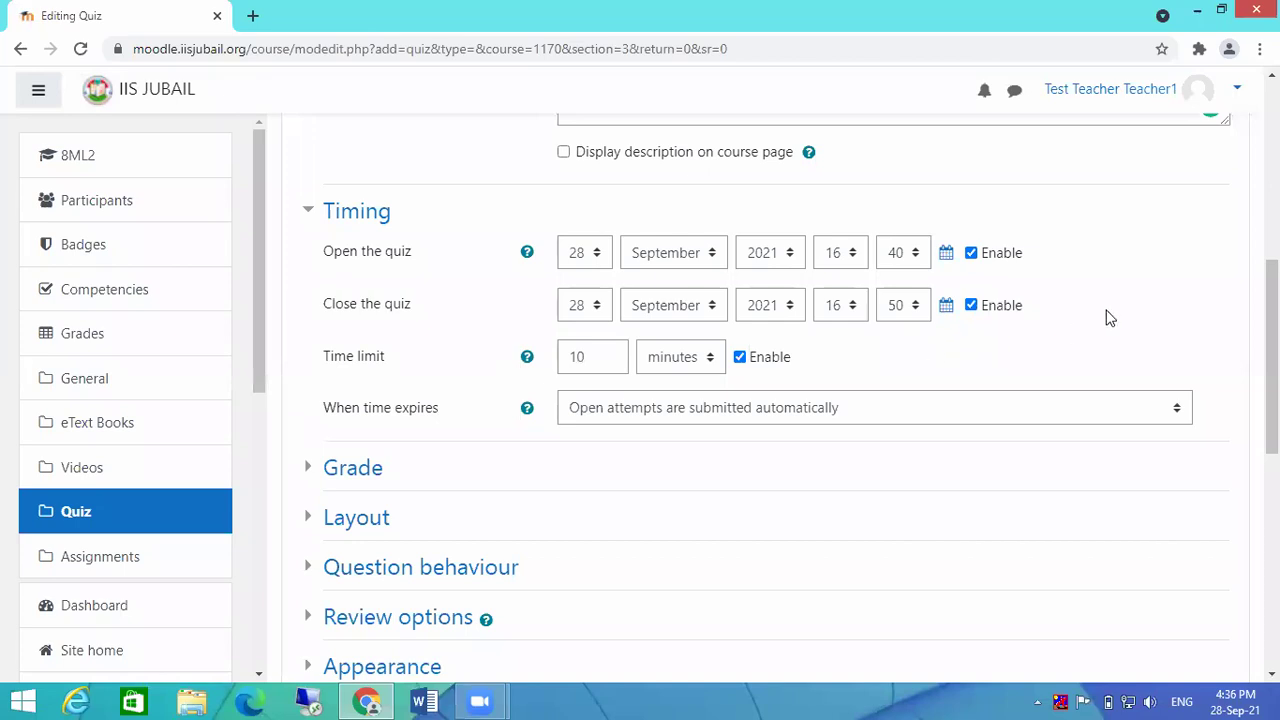
scroll(1108, 318, "down", 2)
left_click_drag(602, 168, 524, 176)
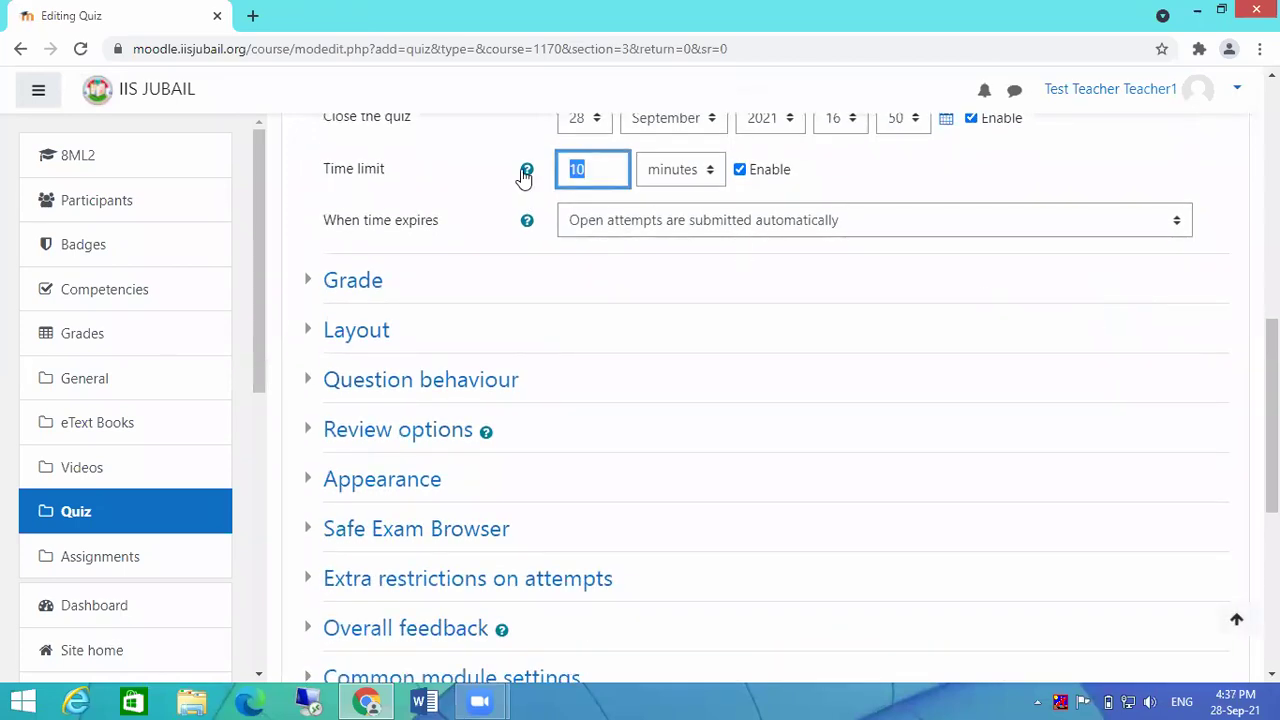
type("3")
left_click(1104, 163)
scroll(1104, 163, "up", 2)
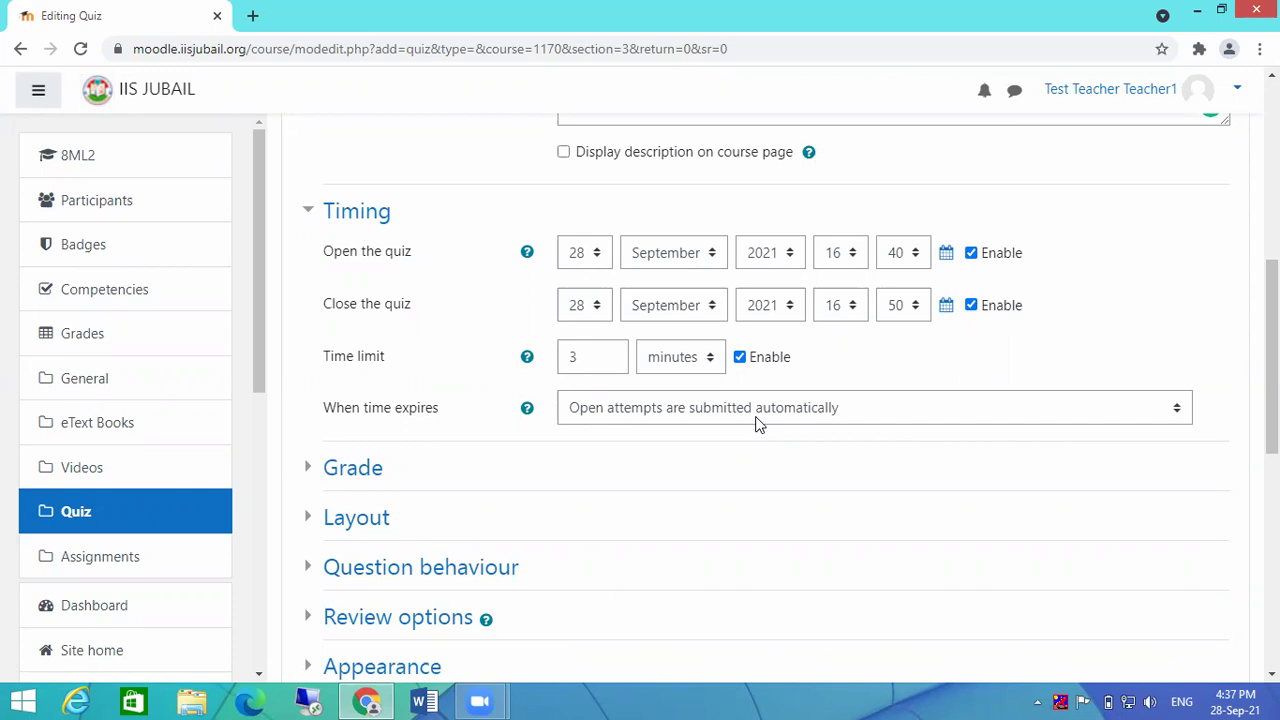
Step: Keep open attempts submitted automatically when time expires
left_click(757, 418)
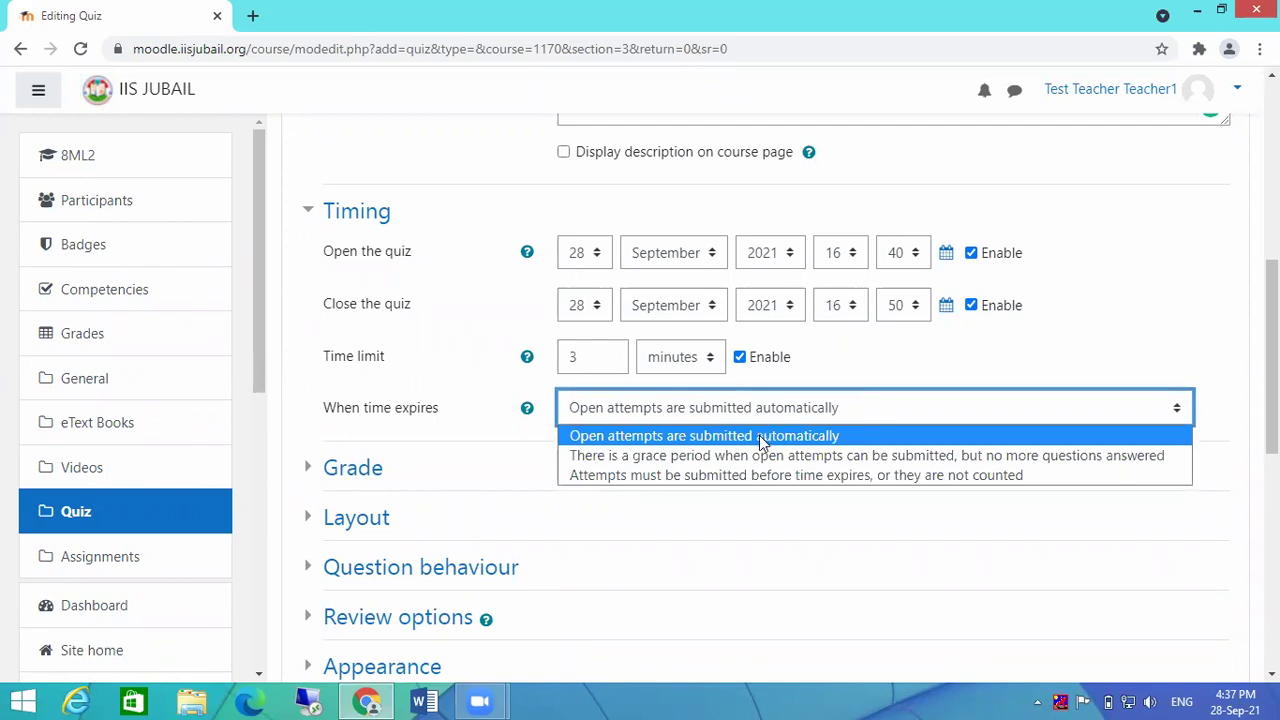
left_click(760, 436)
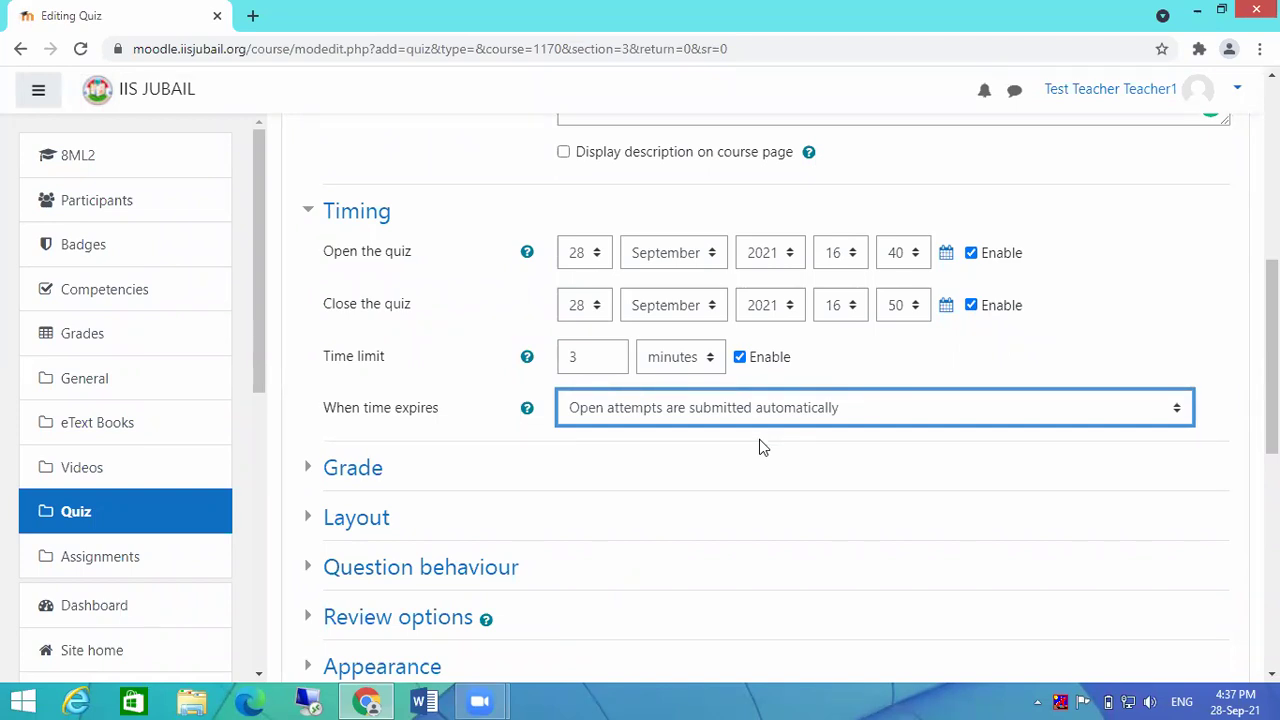
left_click(983, 354)
Step: Briefly expand and collapse the Grade and Layout sections
left_click(308, 476)
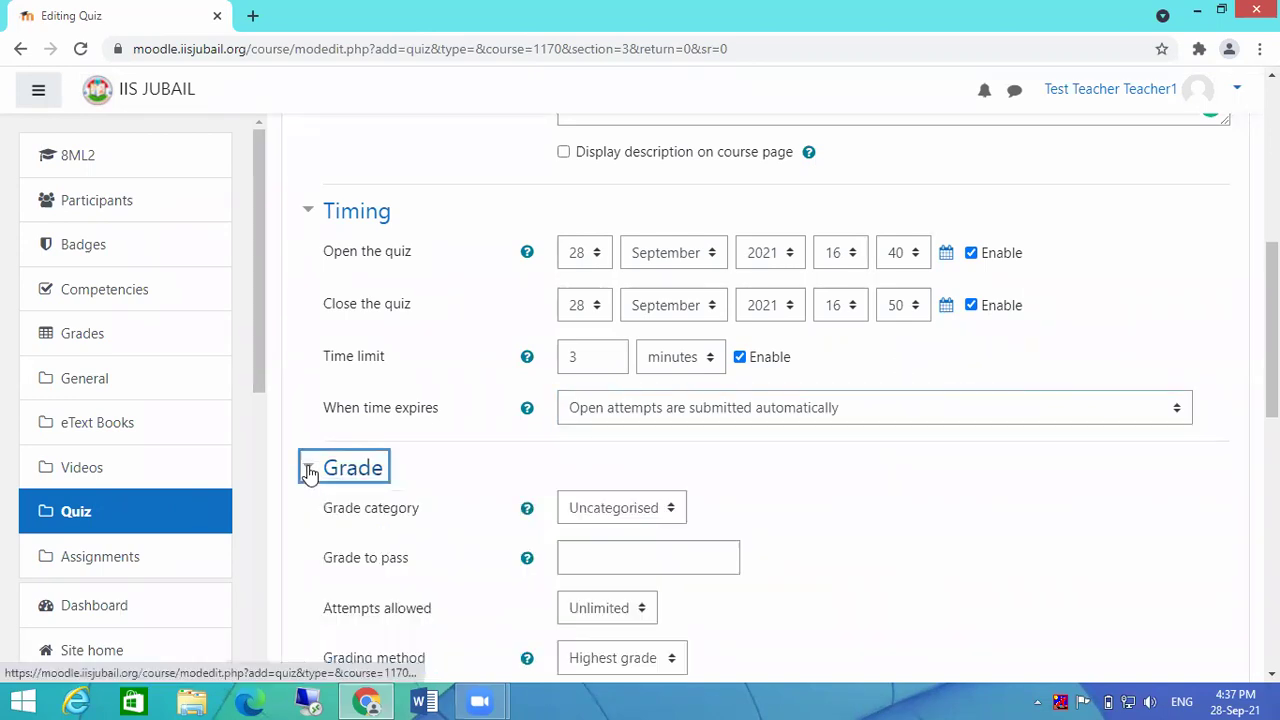
left_click(309, 474)
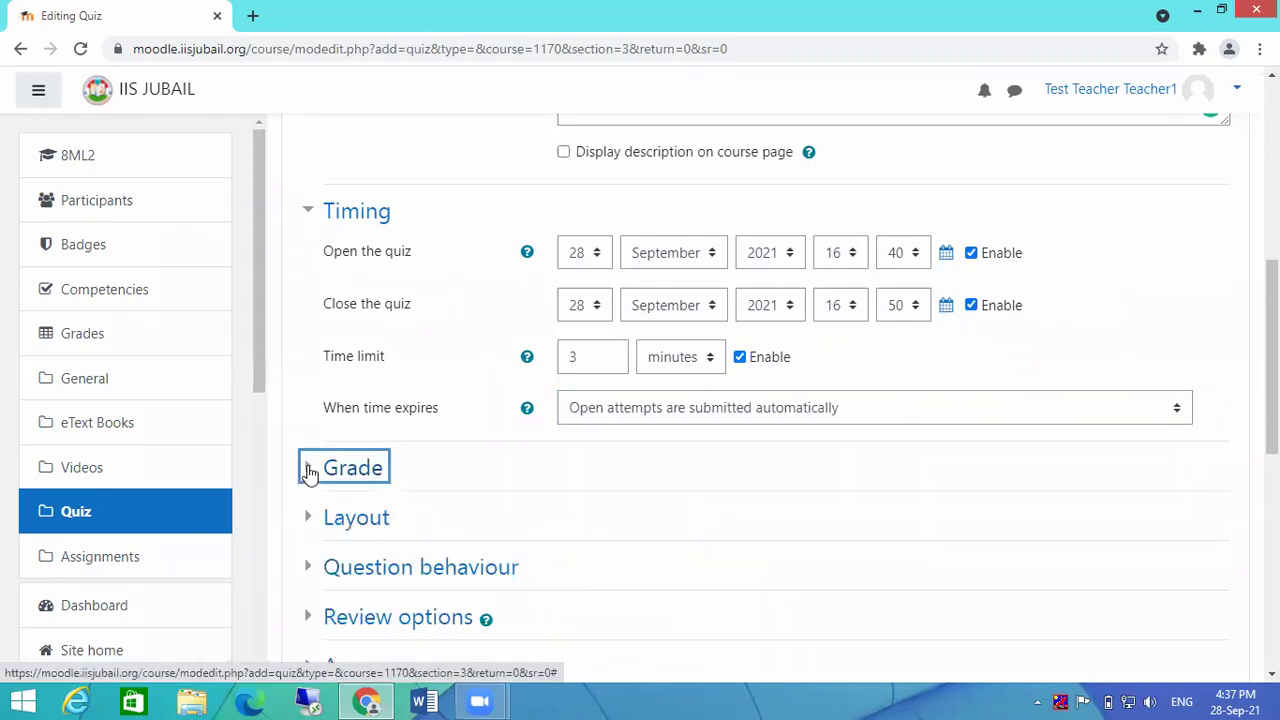
left_click(309, 528)
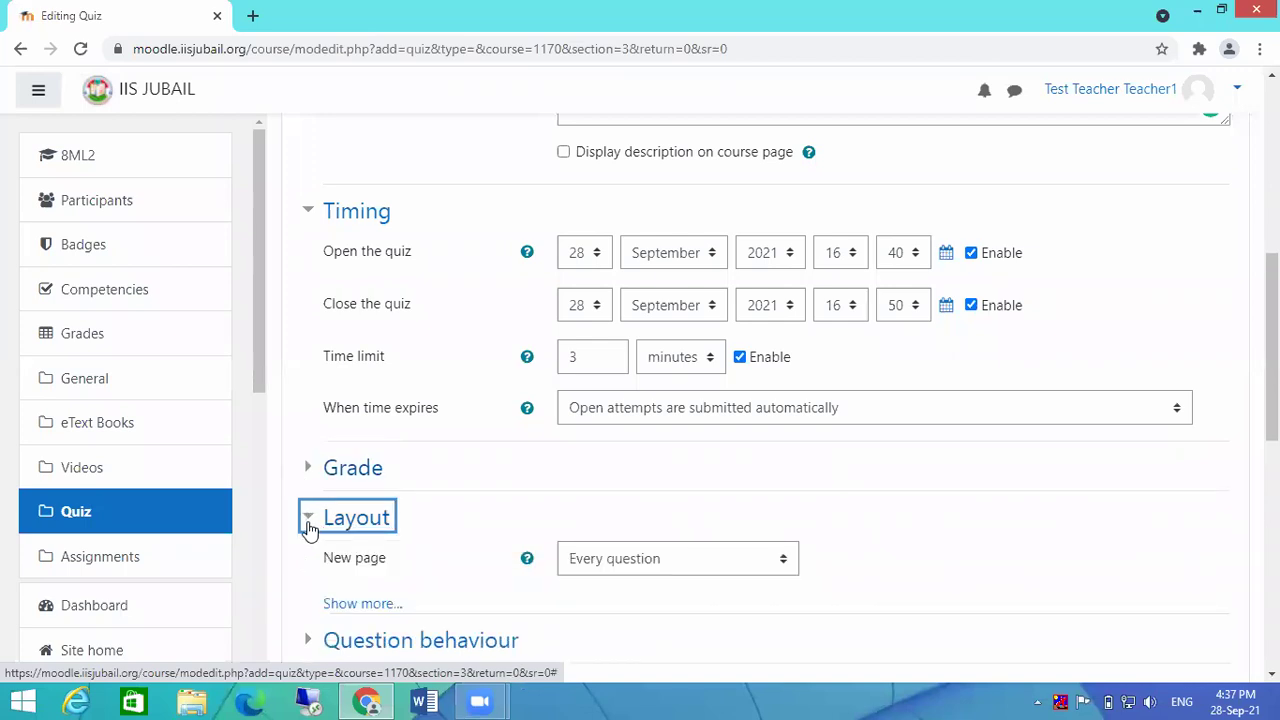
left_click(309, 528)
scroll(760, 500, "down", 2)
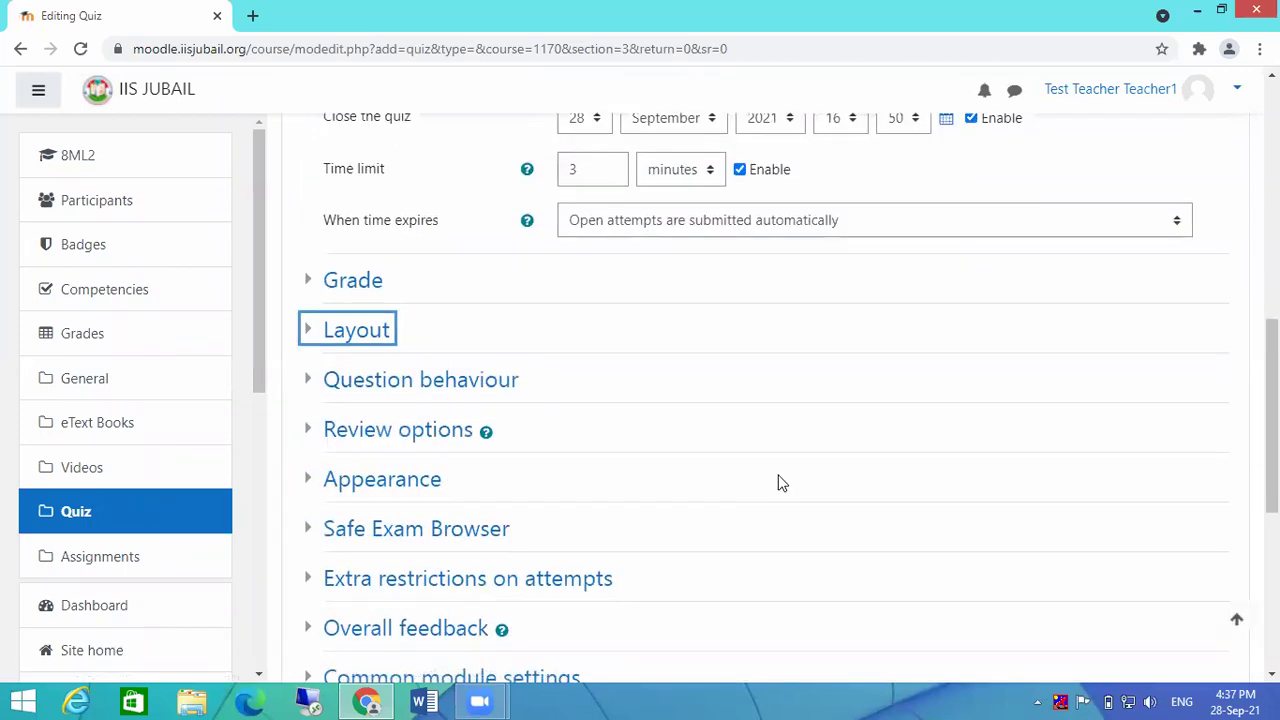
scroll(476, 405, "down", 1)
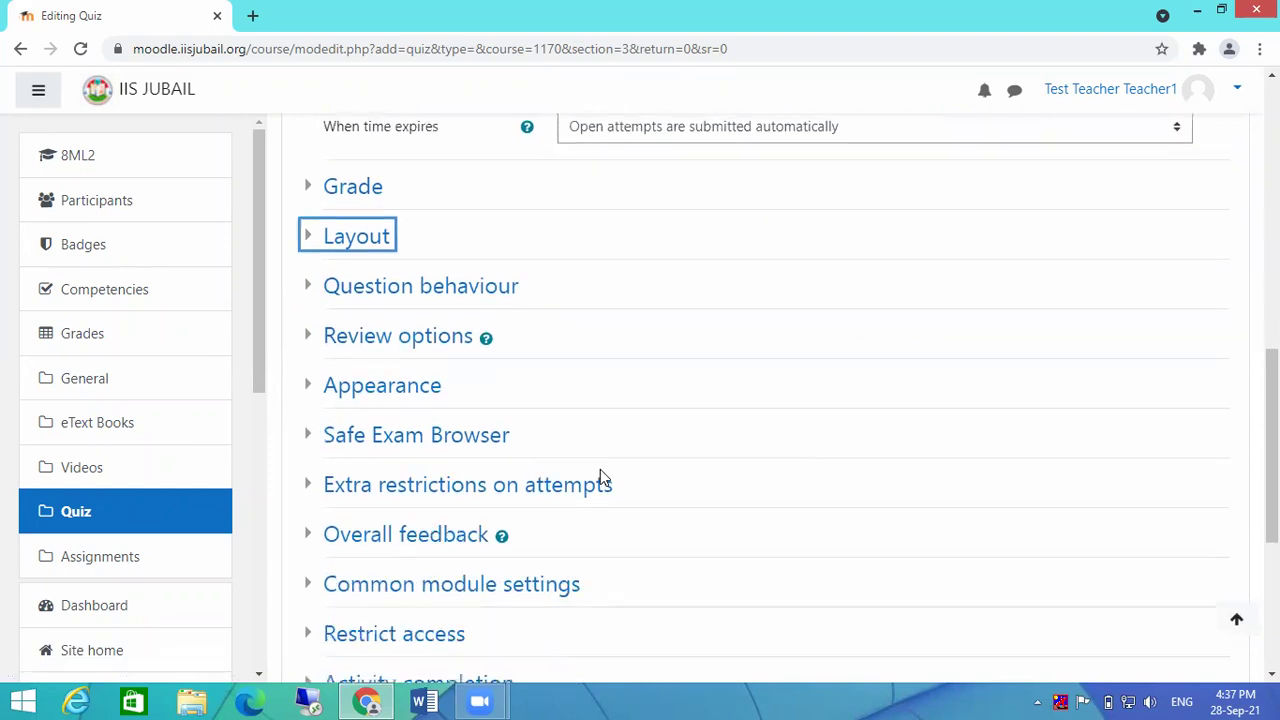
Step: Expand Review options, leaving right answer, general and specific feedback shown immediately after the attempt
left_click(312, 340)
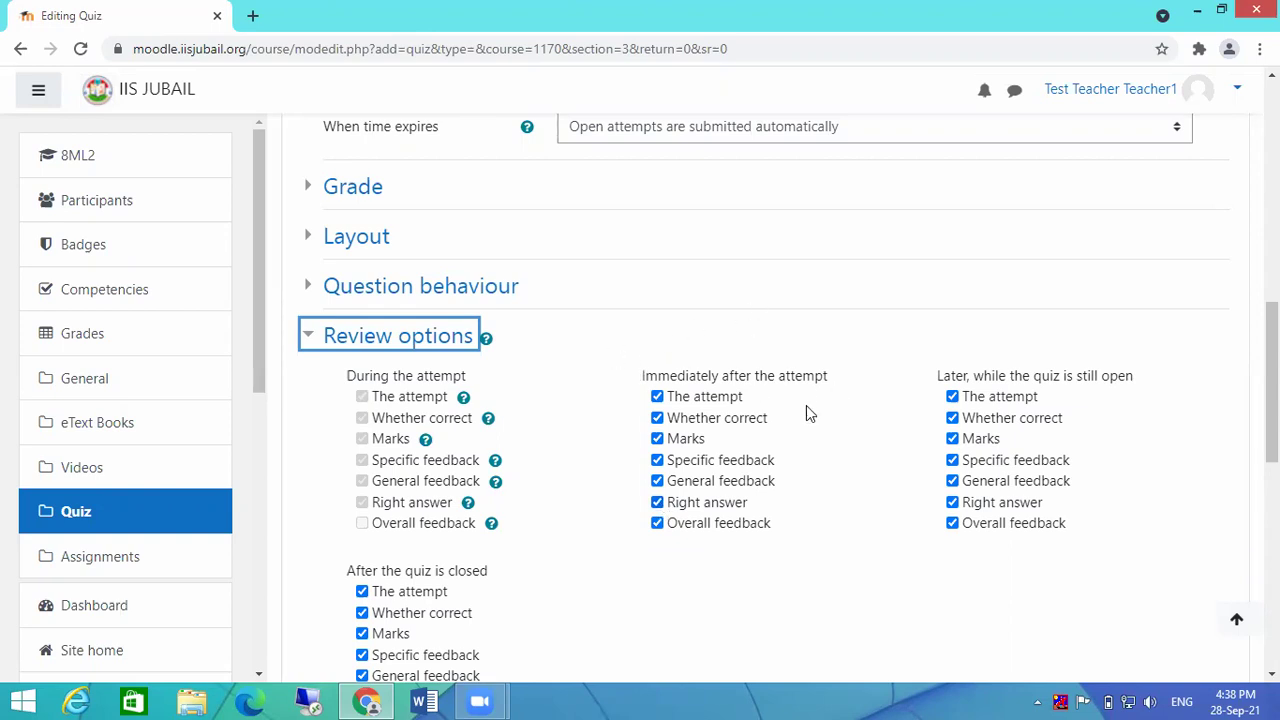
left_click(657, 502)
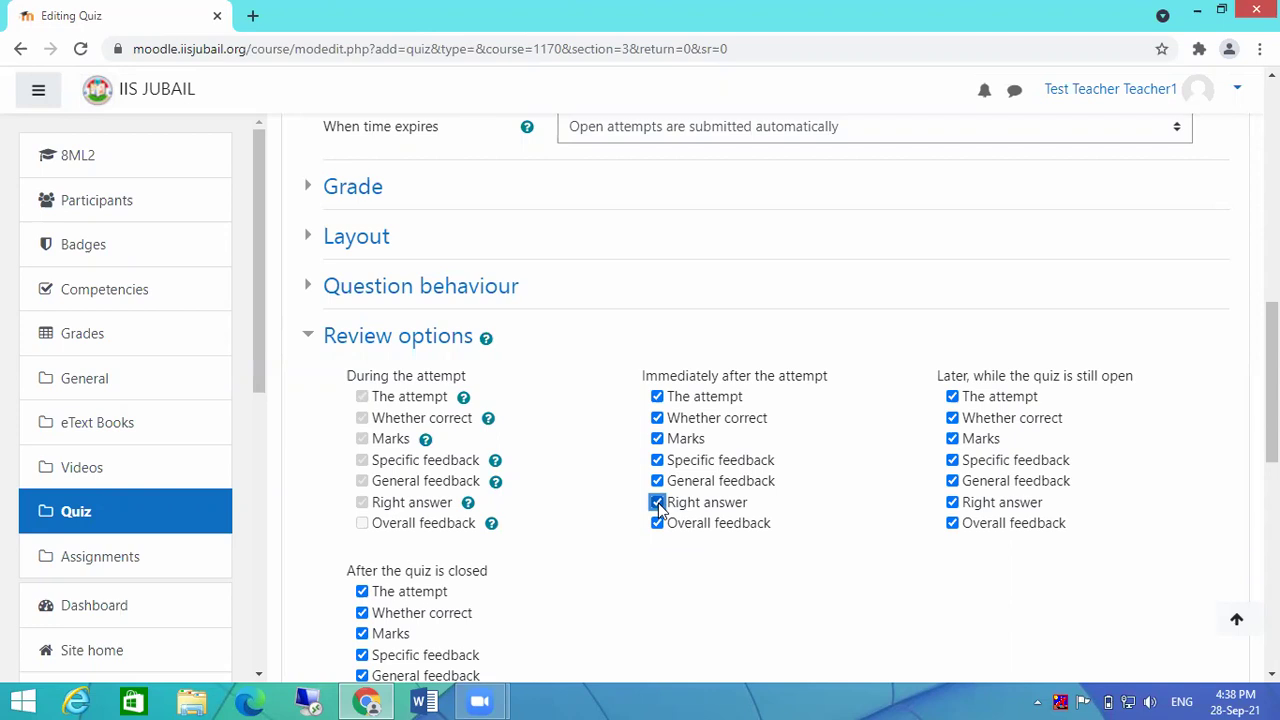
left_click(657, 481)
left_click(657, 460)
left_click(657, 481)
left_click(657, 460)
left_click(657, 503)
scroll(723, 514, "down", 8)
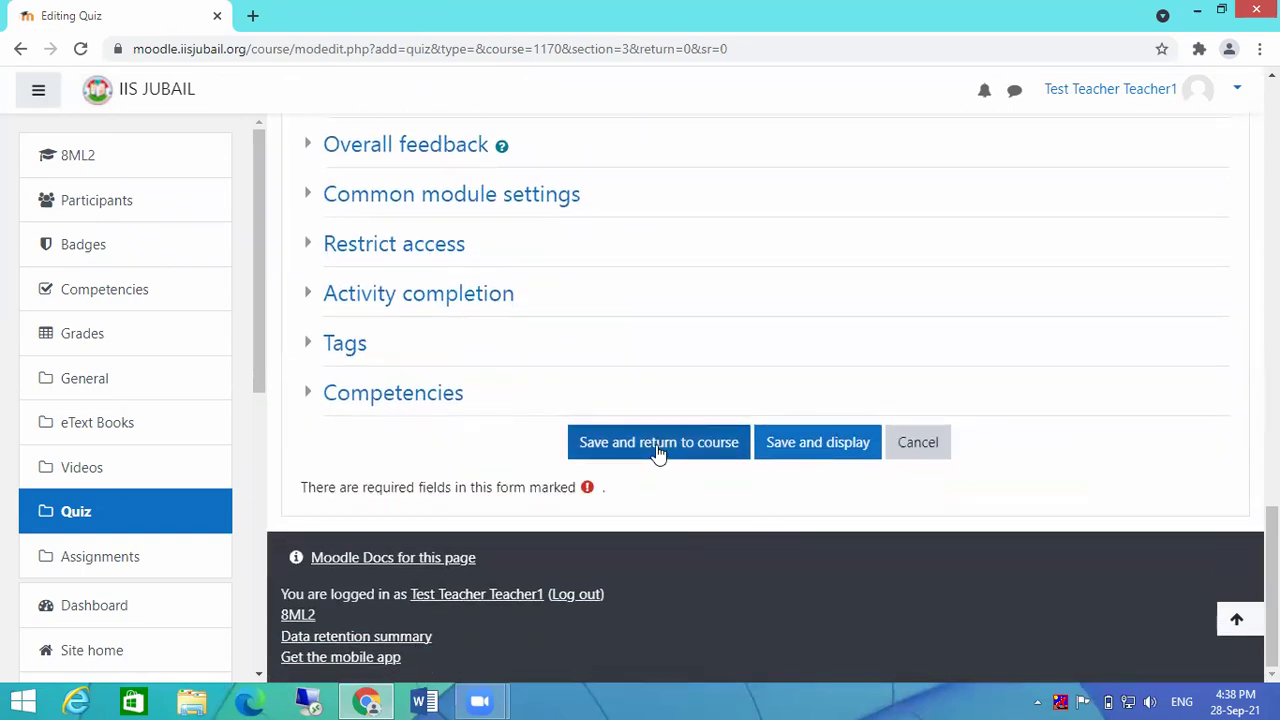
left_click(659, 452)
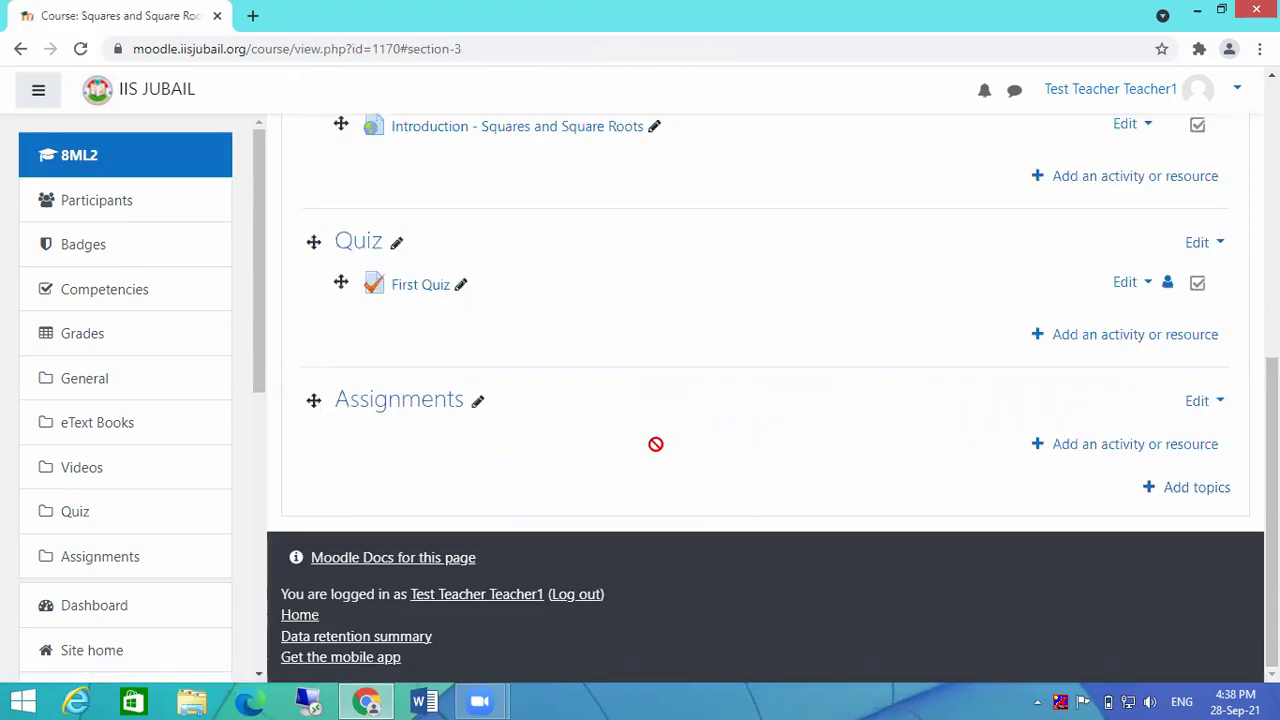
left_click(420, 285)
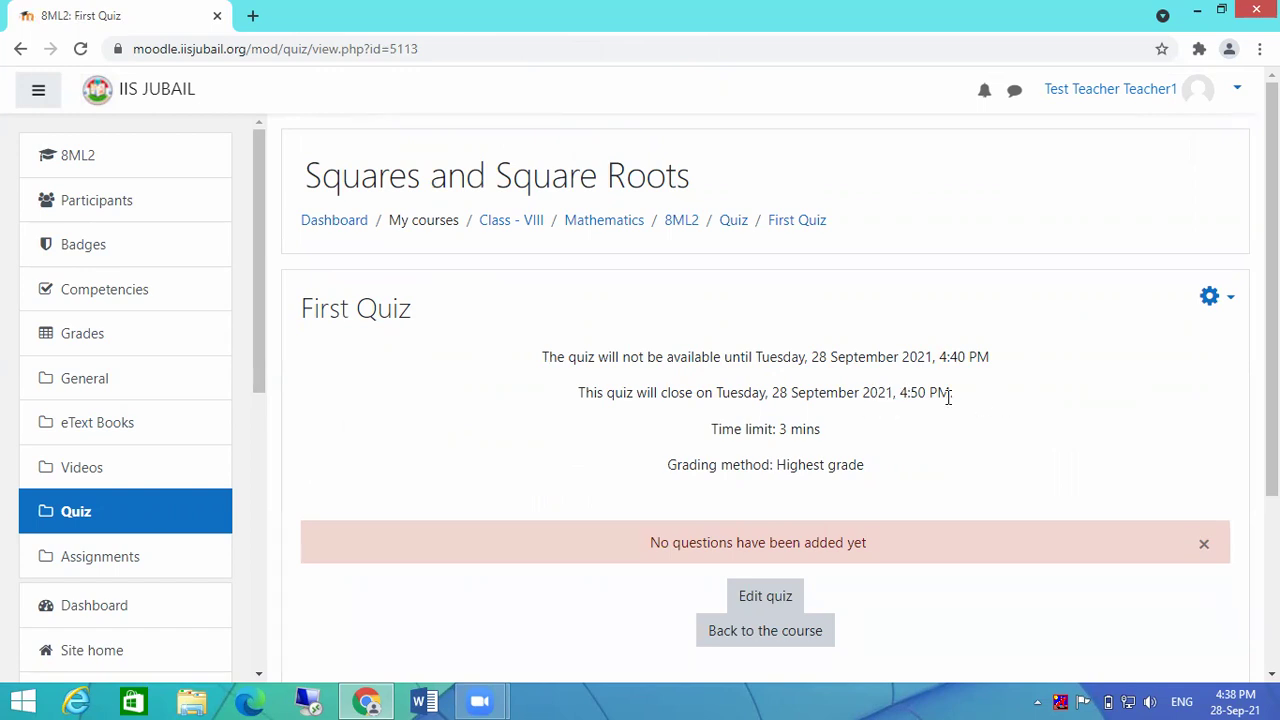
scroll(1014, 413, "down", 1)
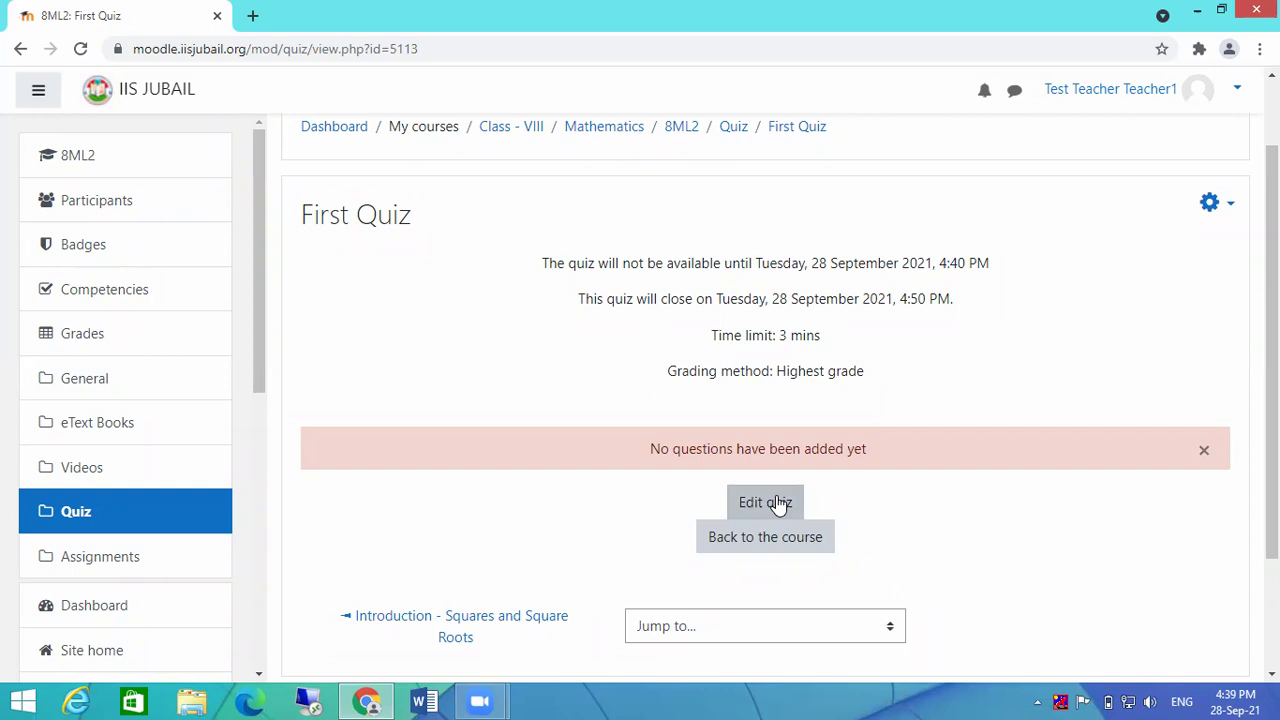
Step: Open the quiz editing page, then start and cancel a new multiple choice question
left_click(778, 503)
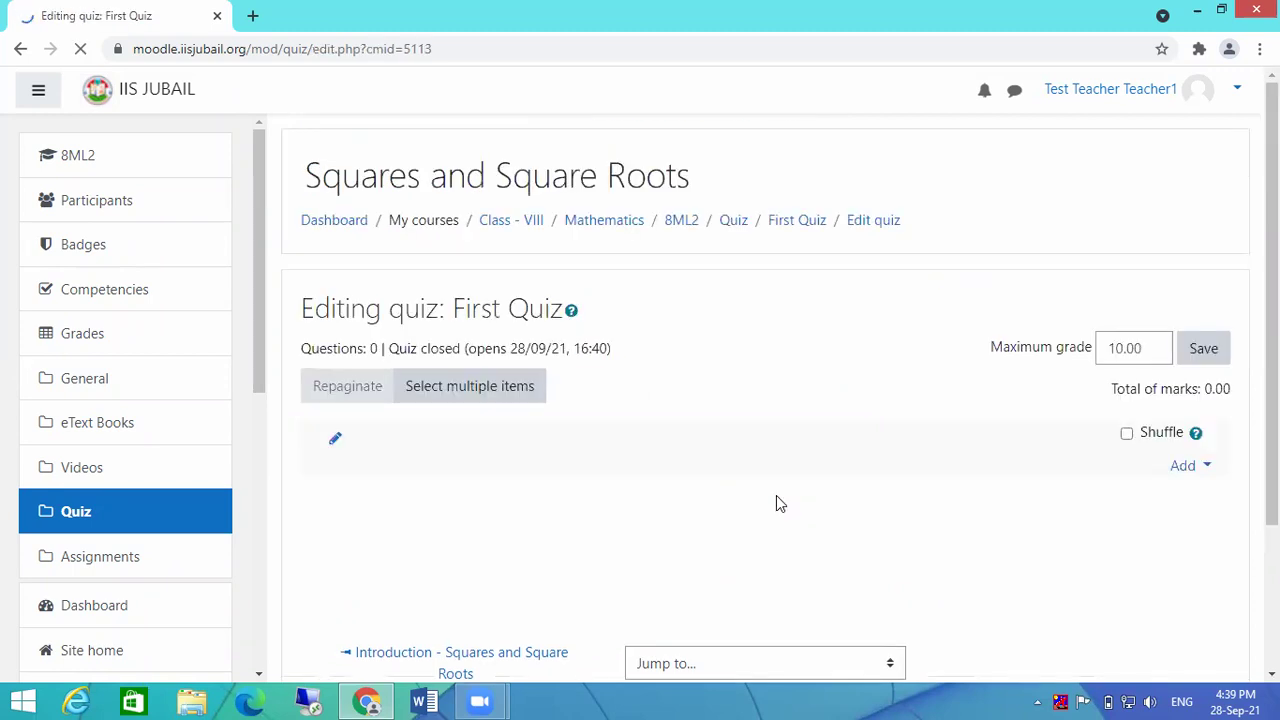
scroll(817, 418, "down", 2)
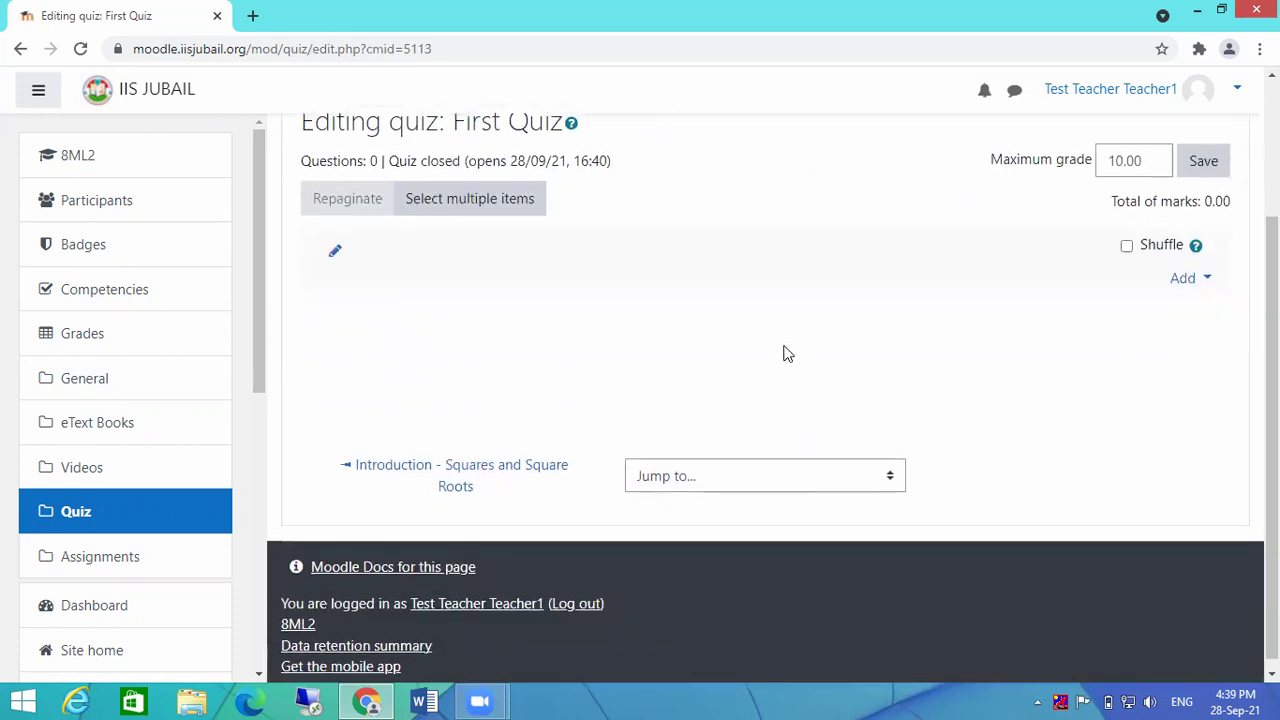
scroll(784, 352, "up", 1)
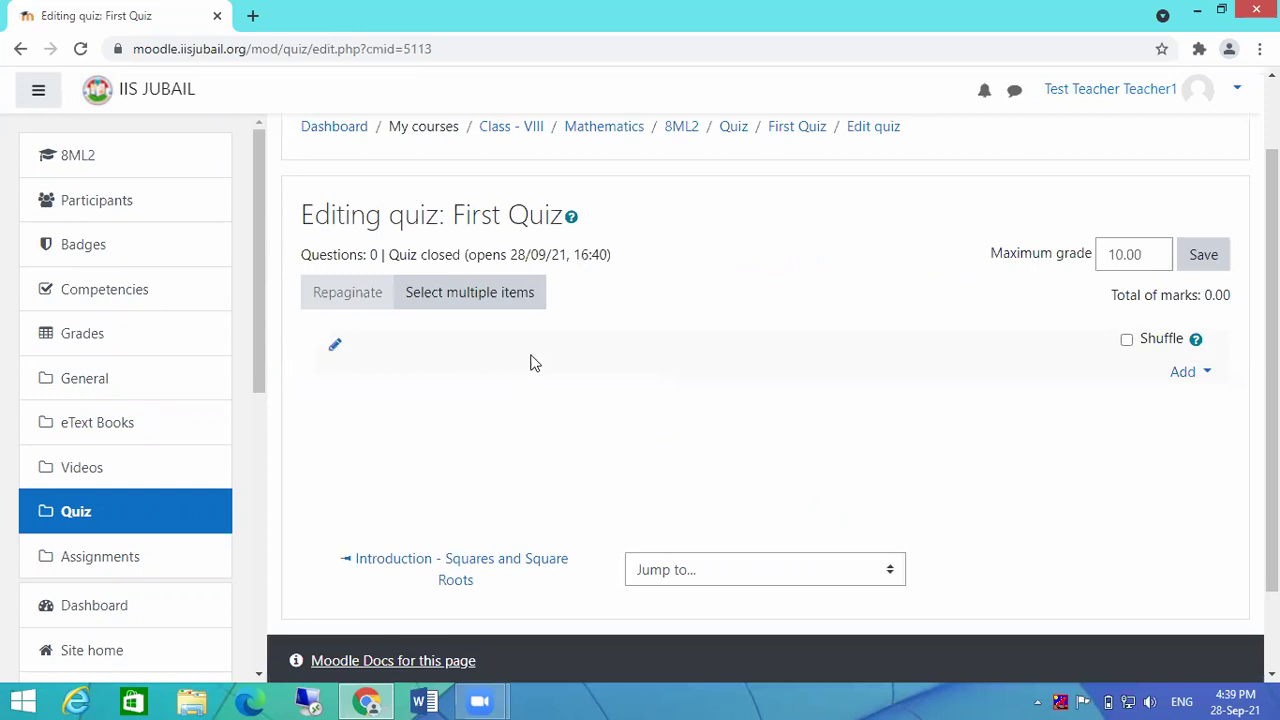
left_click(1205, 381)
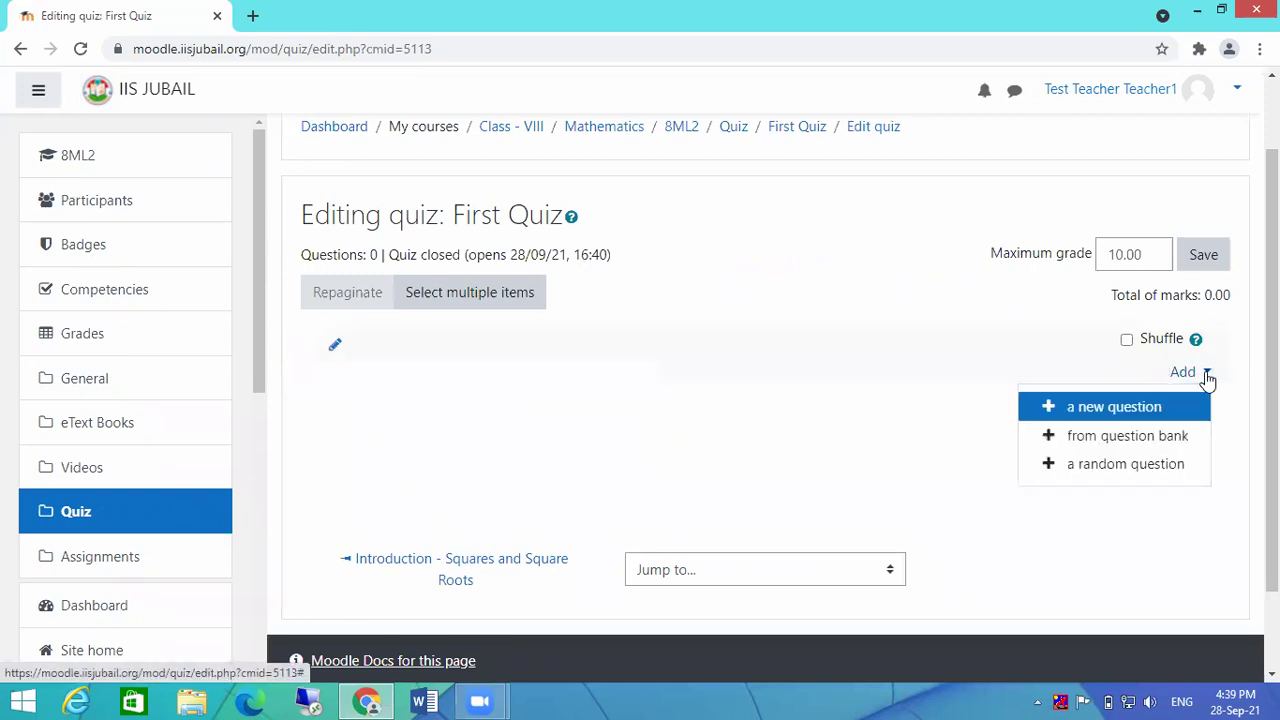
left_click(1118, 410)
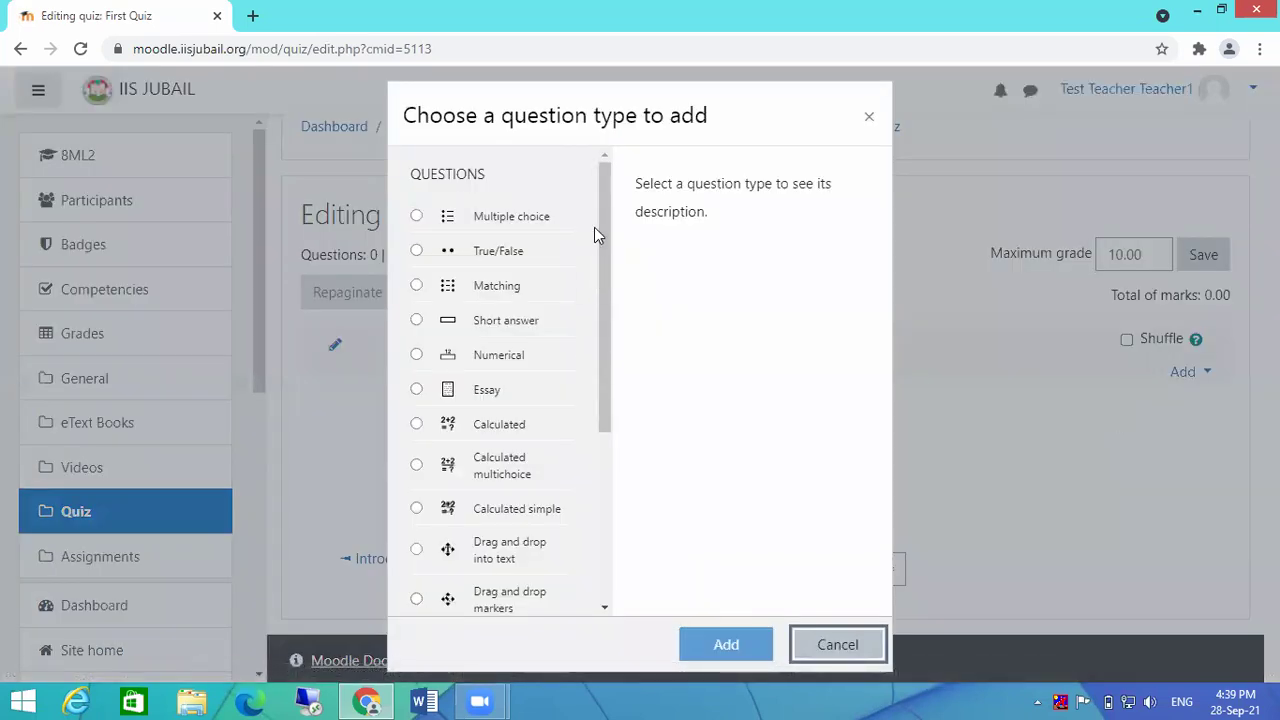
mouse_move(605, 191)
left_mouse_down()
mouse_move(623, 409)
mouse_move(611, 209)
left_mouse_up()
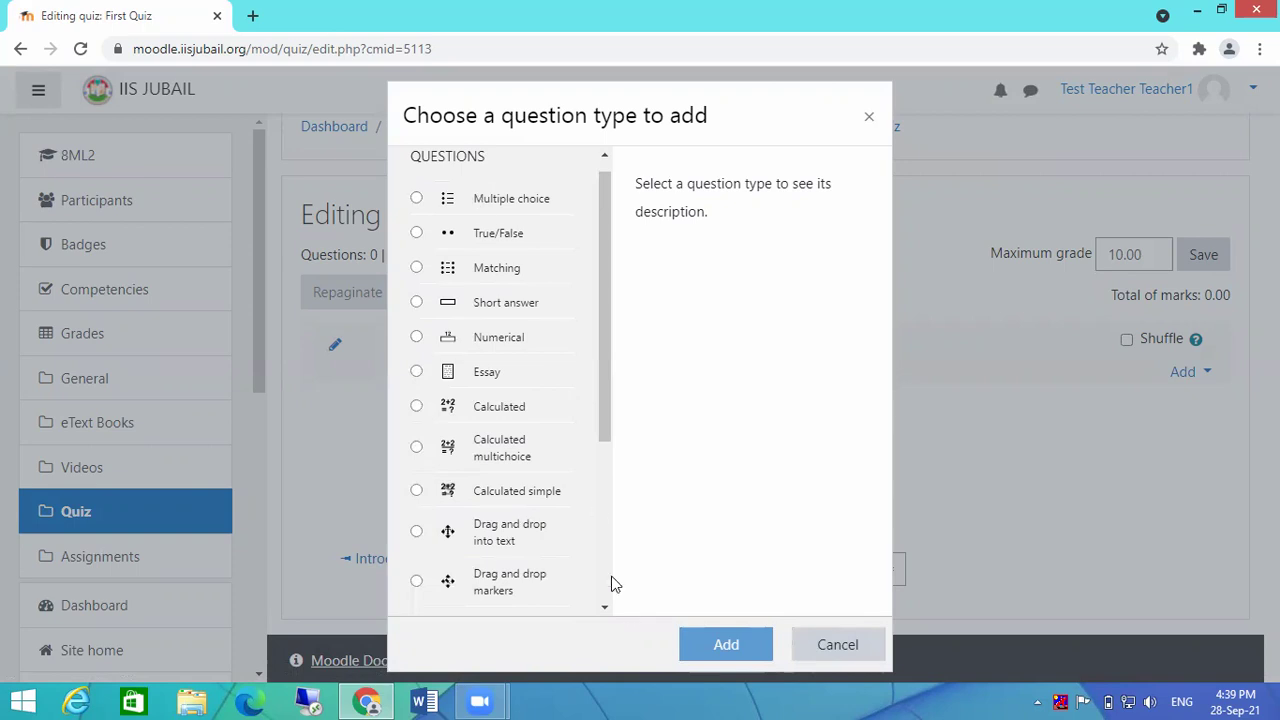
left_click(416, 199)
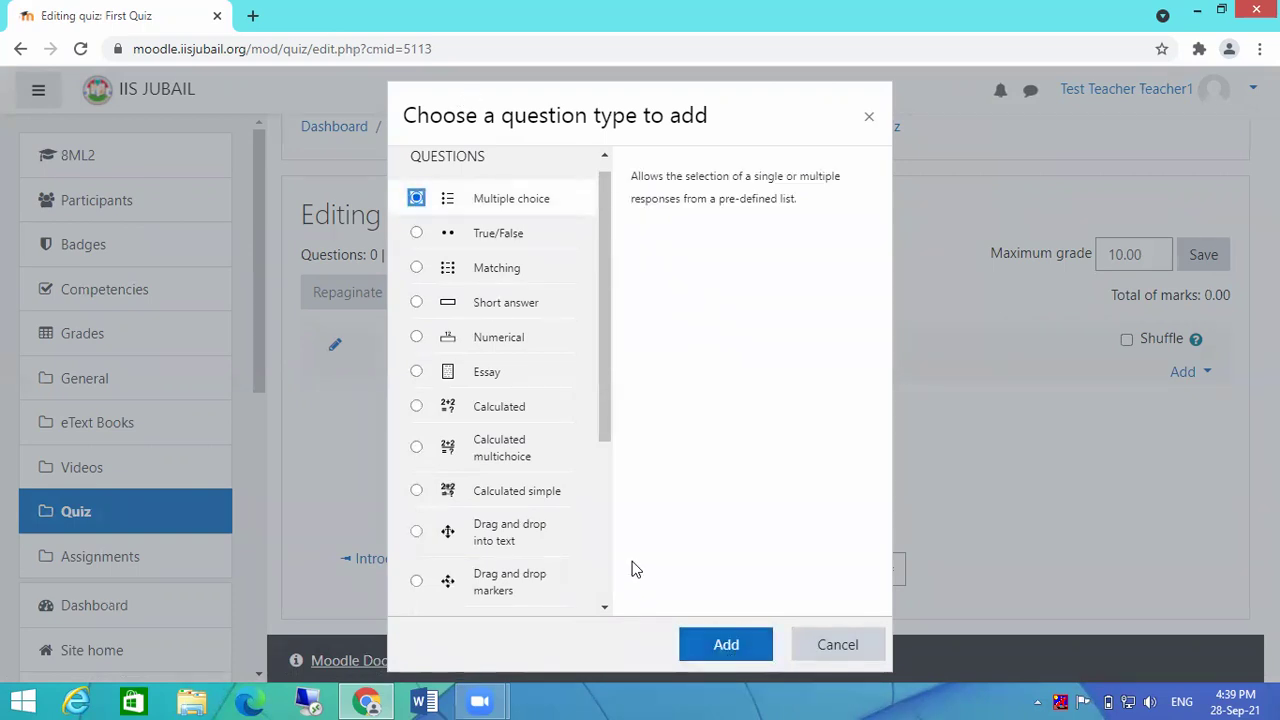
left_click(847, 648)
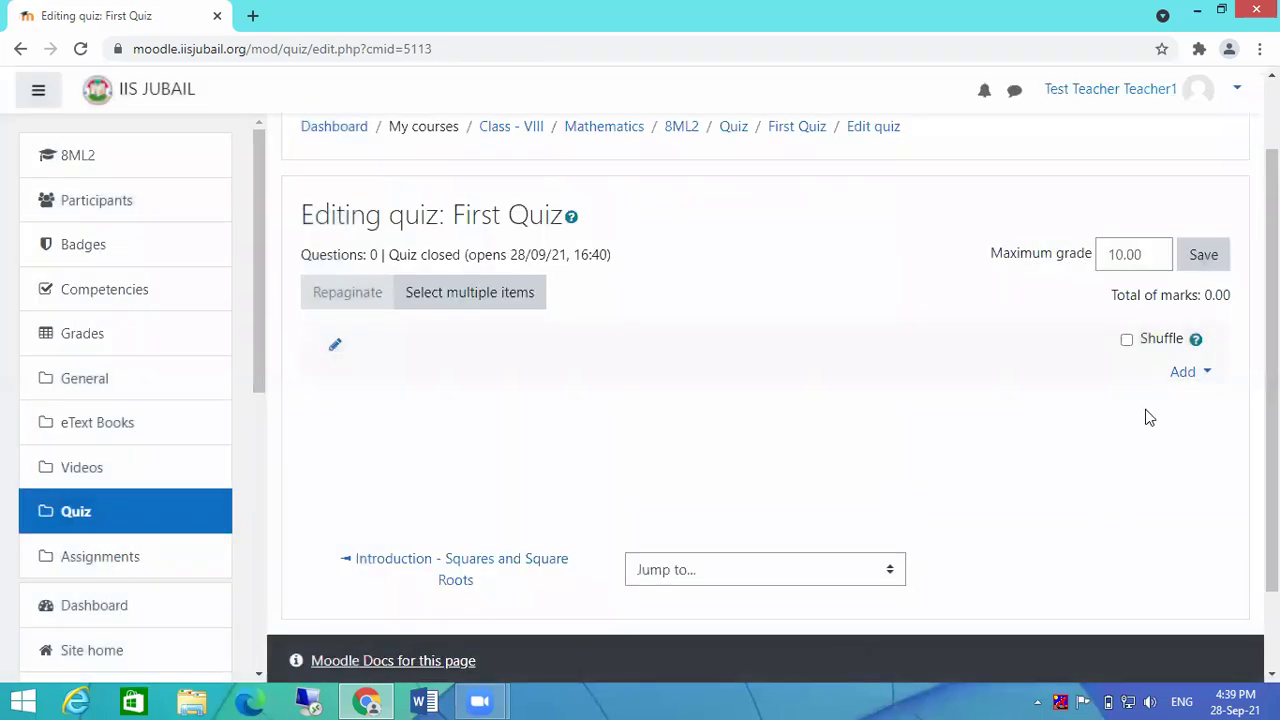
Step: Add all five question bank questions to First Quiz at once
left_click(1206, 373)
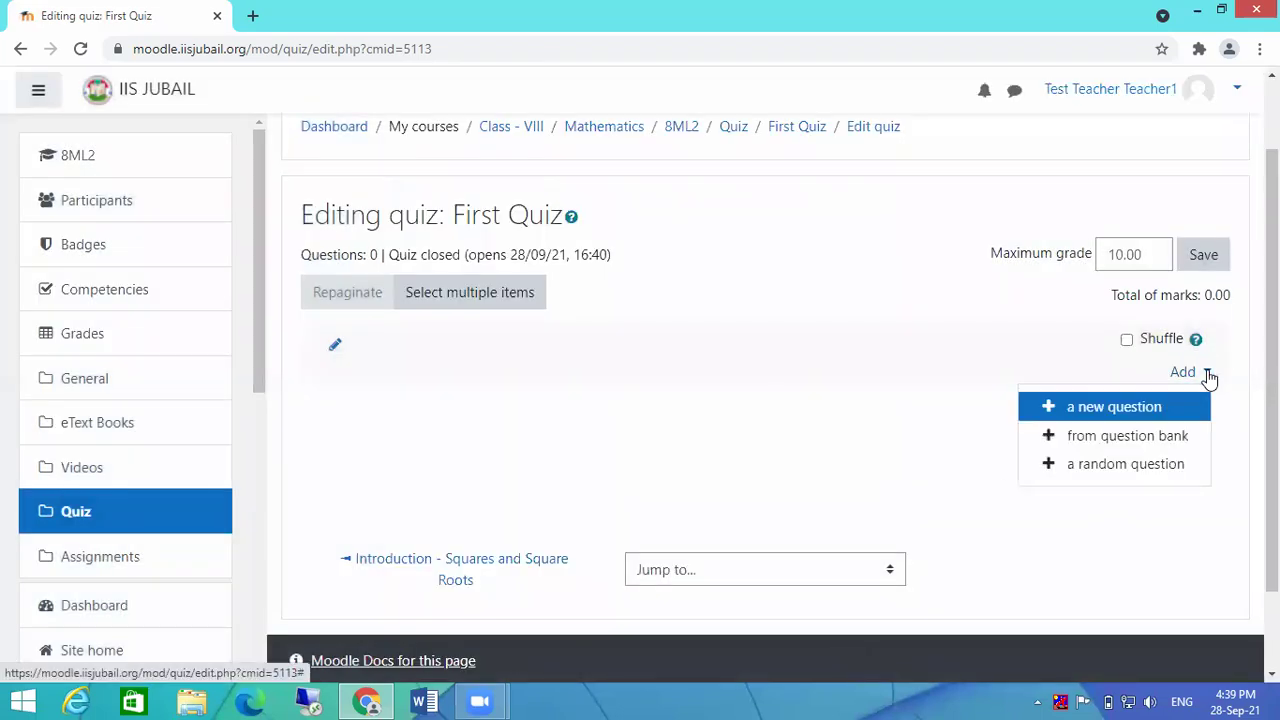
left_click(1128, 440)
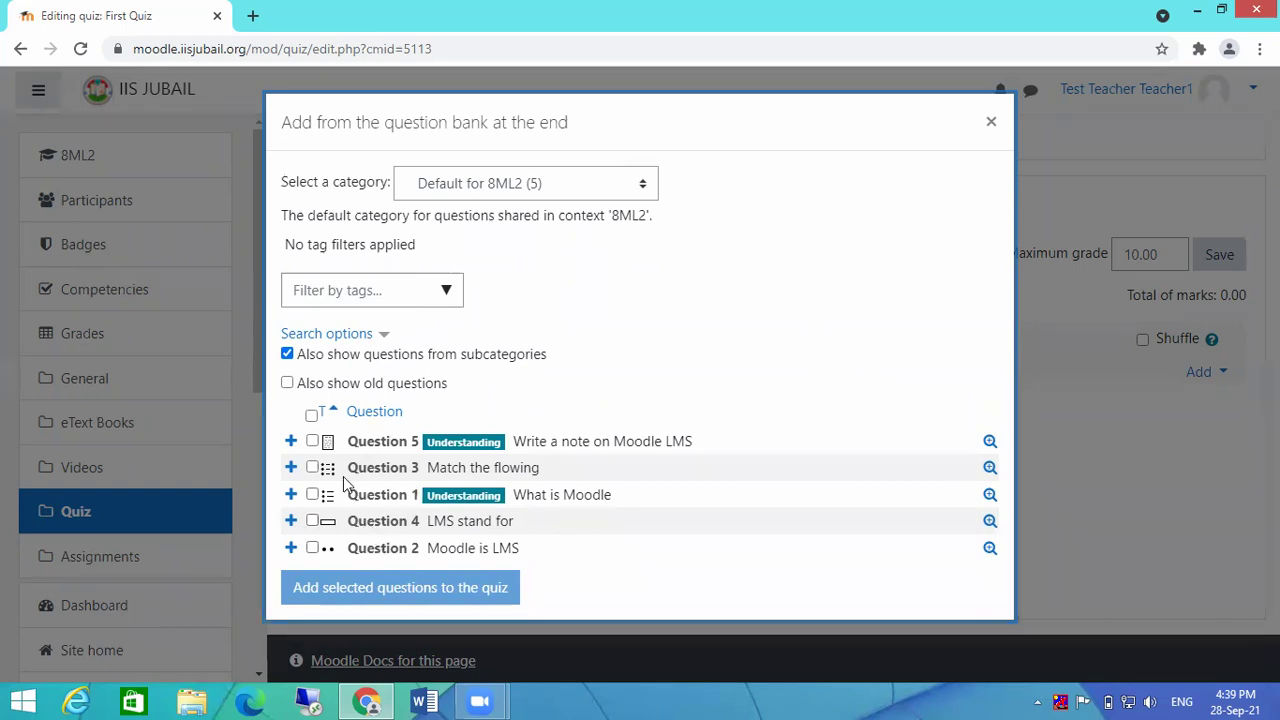
left_click(311, 416)
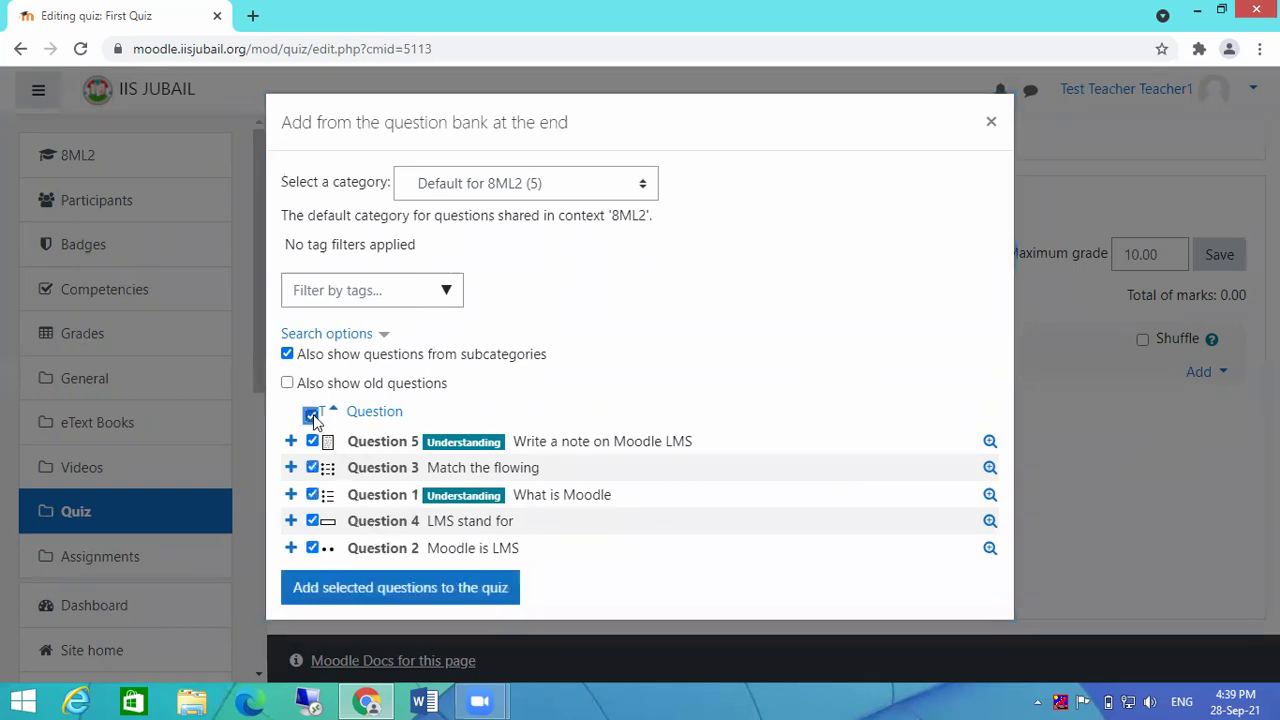
left_click(378, 591)
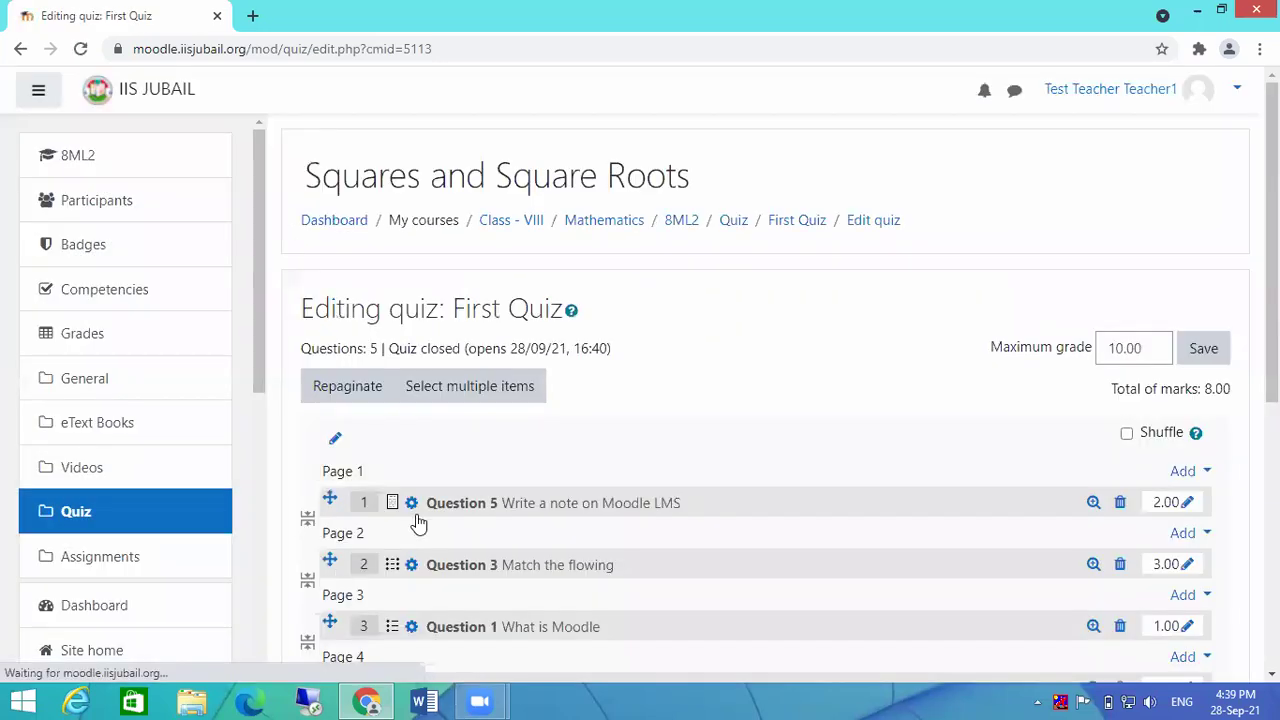
scroll(940, 376, "down", 2)
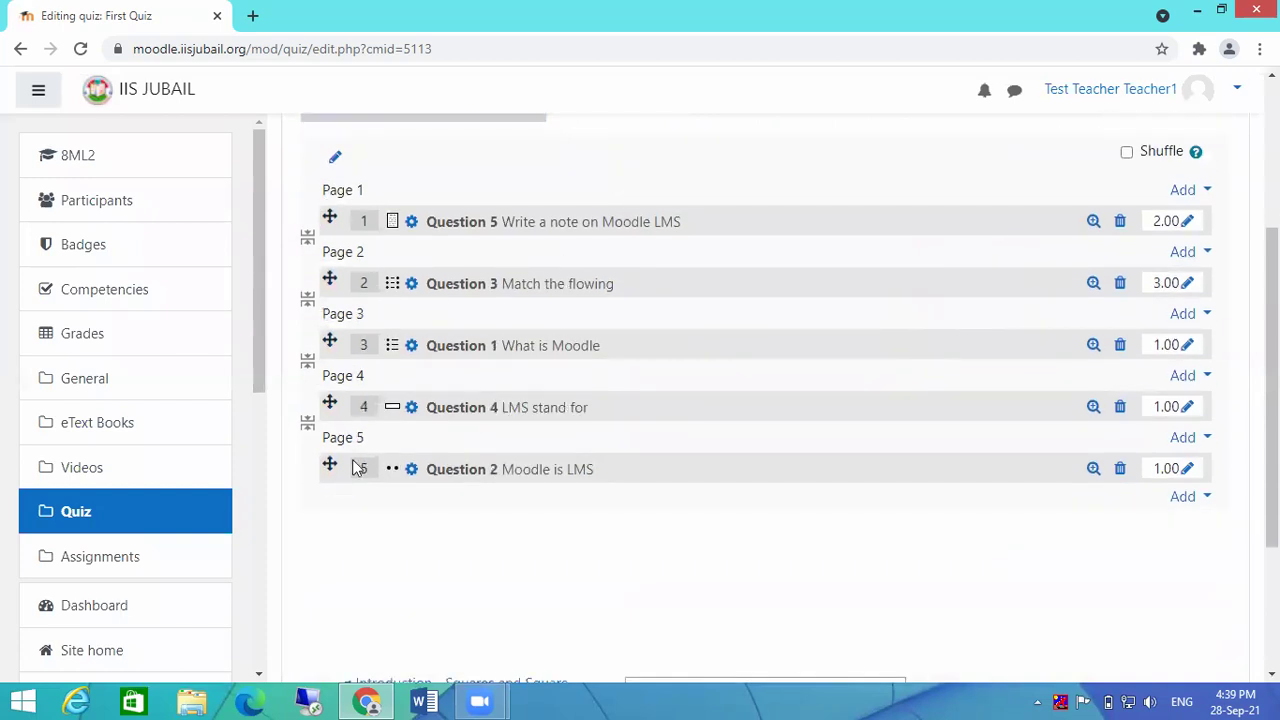
scroll(745, 458, "up", 2)
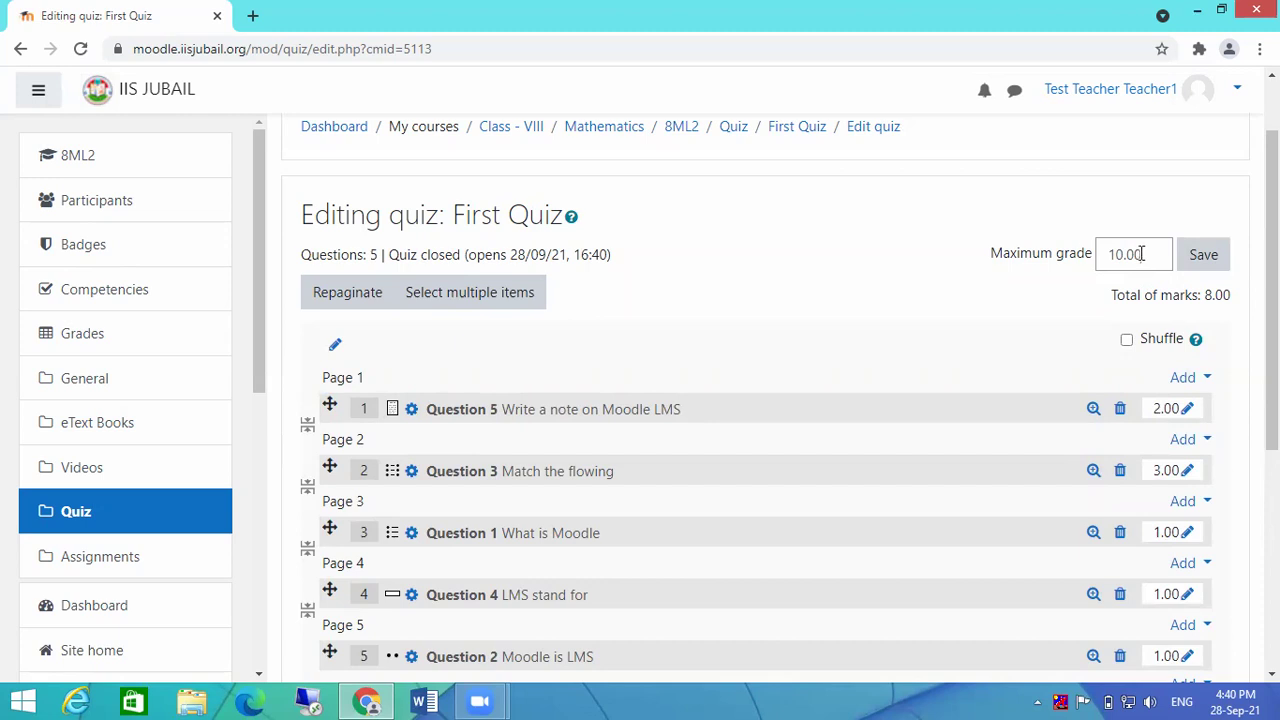
Step: Set the maximum grade to 8, then change it to 10
left_click_drag(1141, 254, 1071, 259)
type("8")
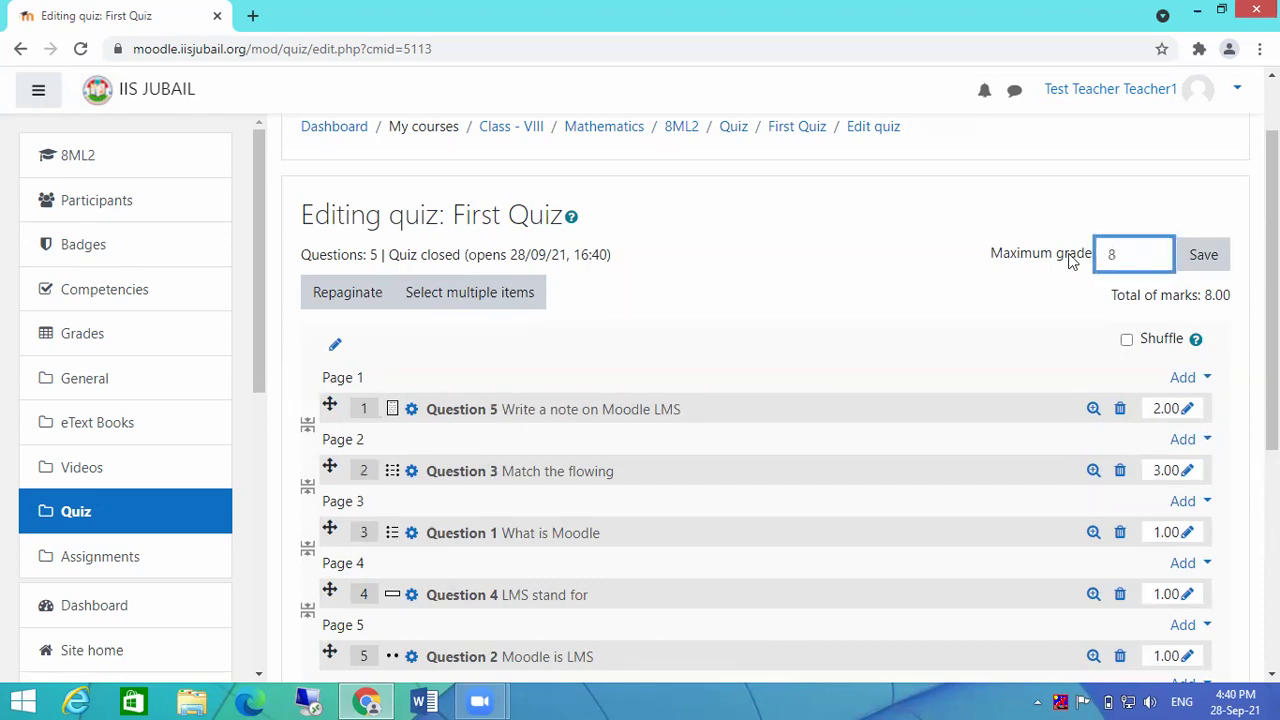
left_click(1216, 257)
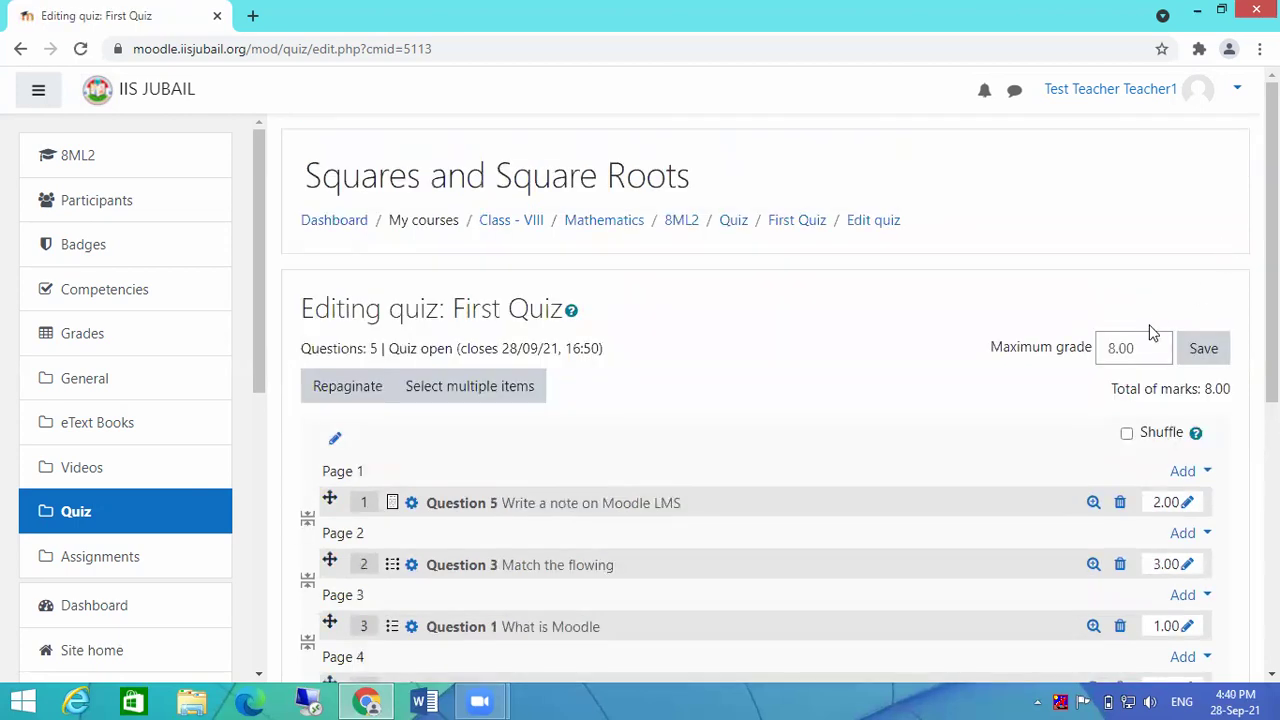
double_click(1143, 346)
type("10")
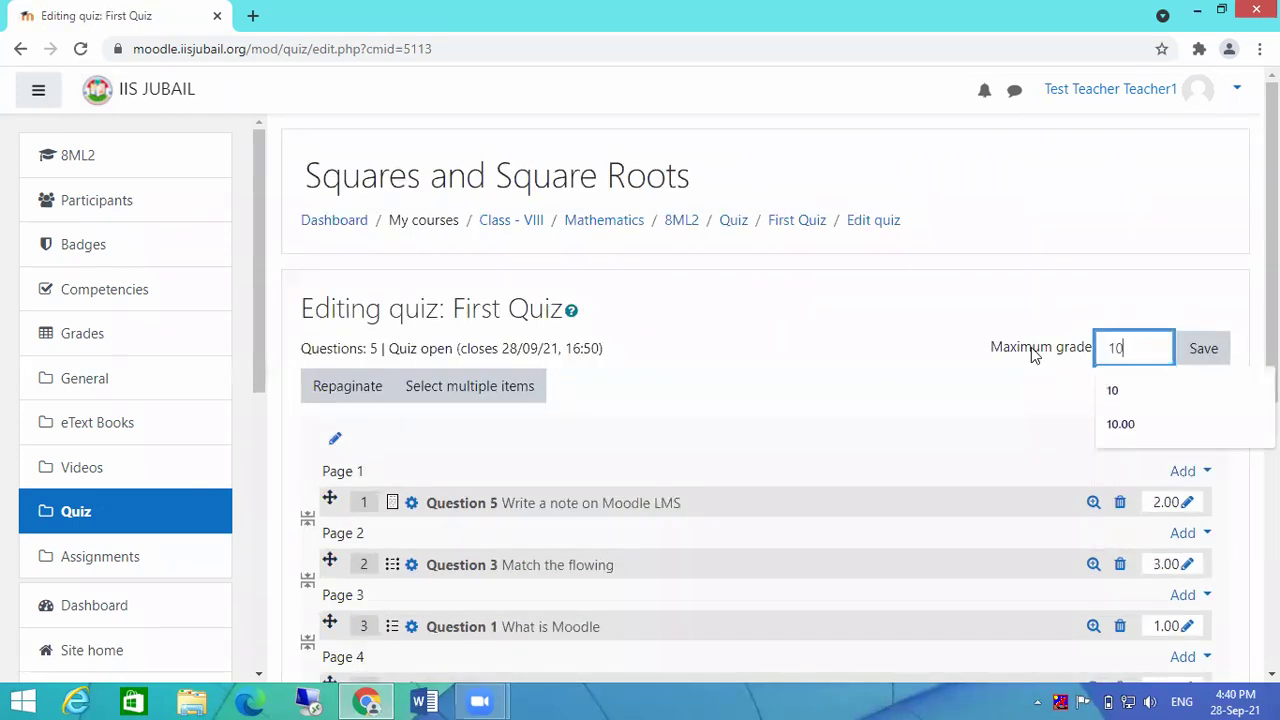
left_click(1203, 350)
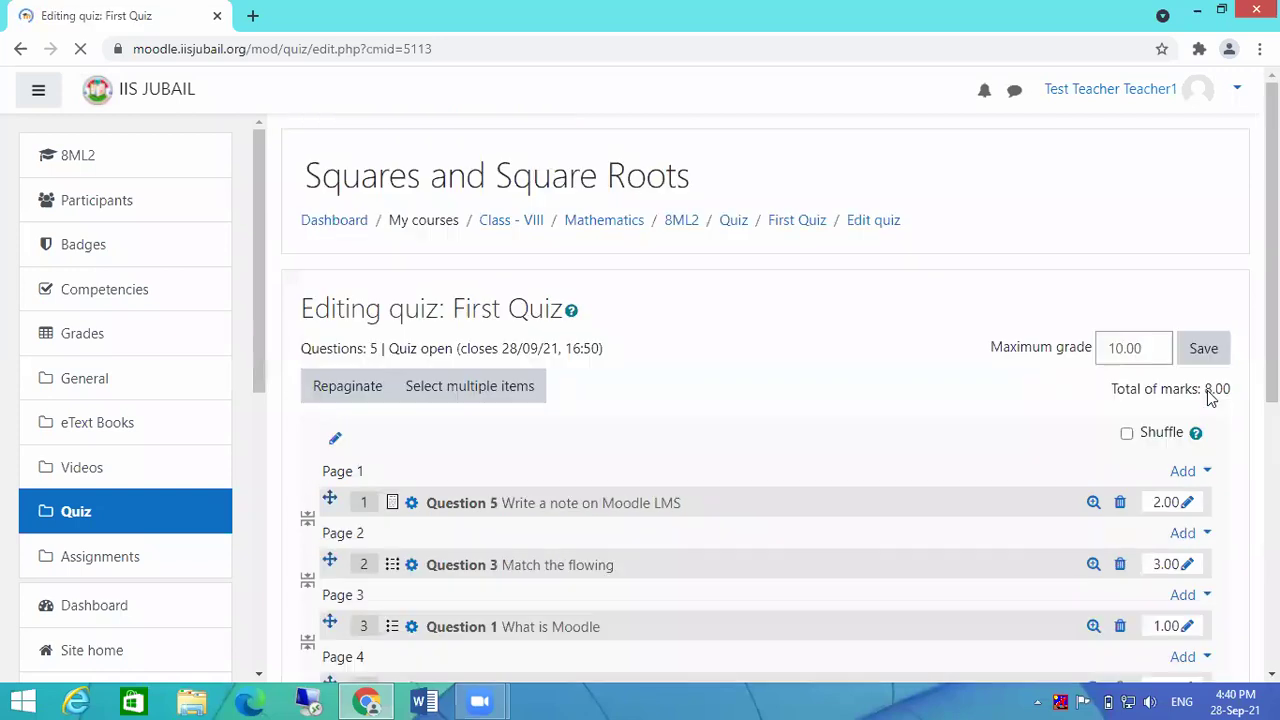
scroll(1180, 505, "down", 2)
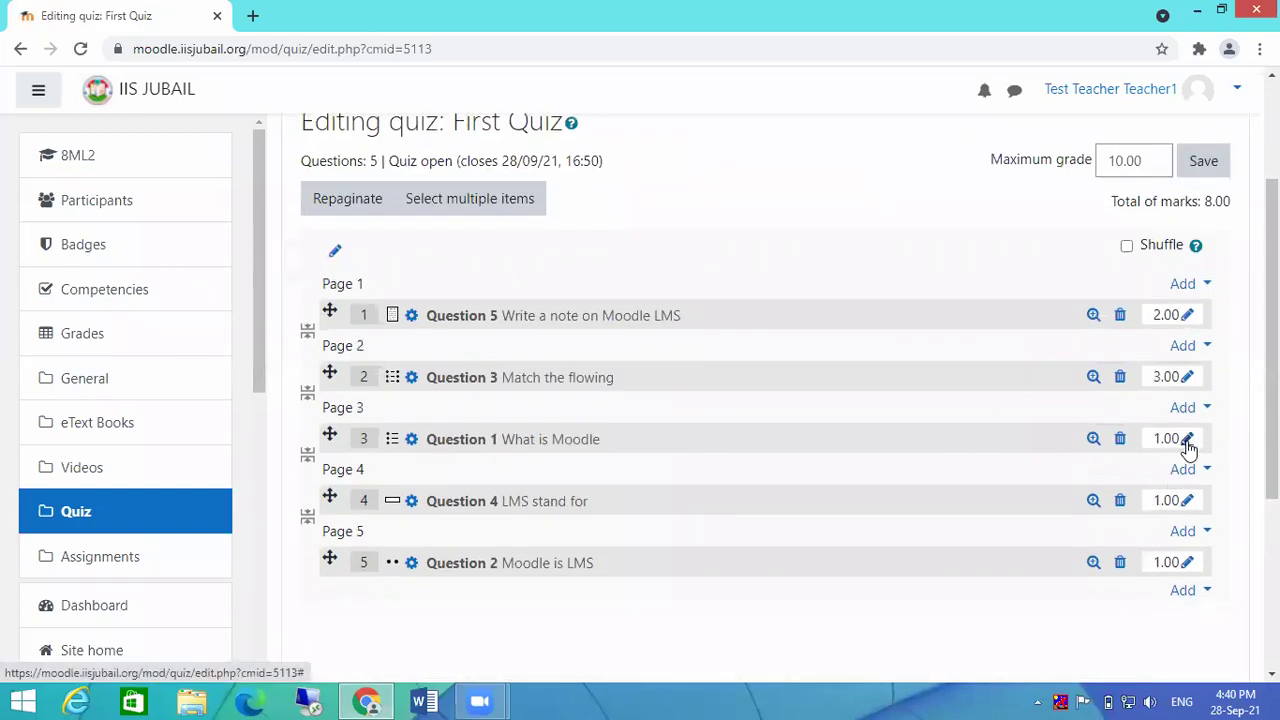
Step: Change the marks for Questions 1, 4, 2 and 5 to 1.5, 1.25, 1.5 and 2.75
left_click(1187, 440)
type("1.5")
key("Return")
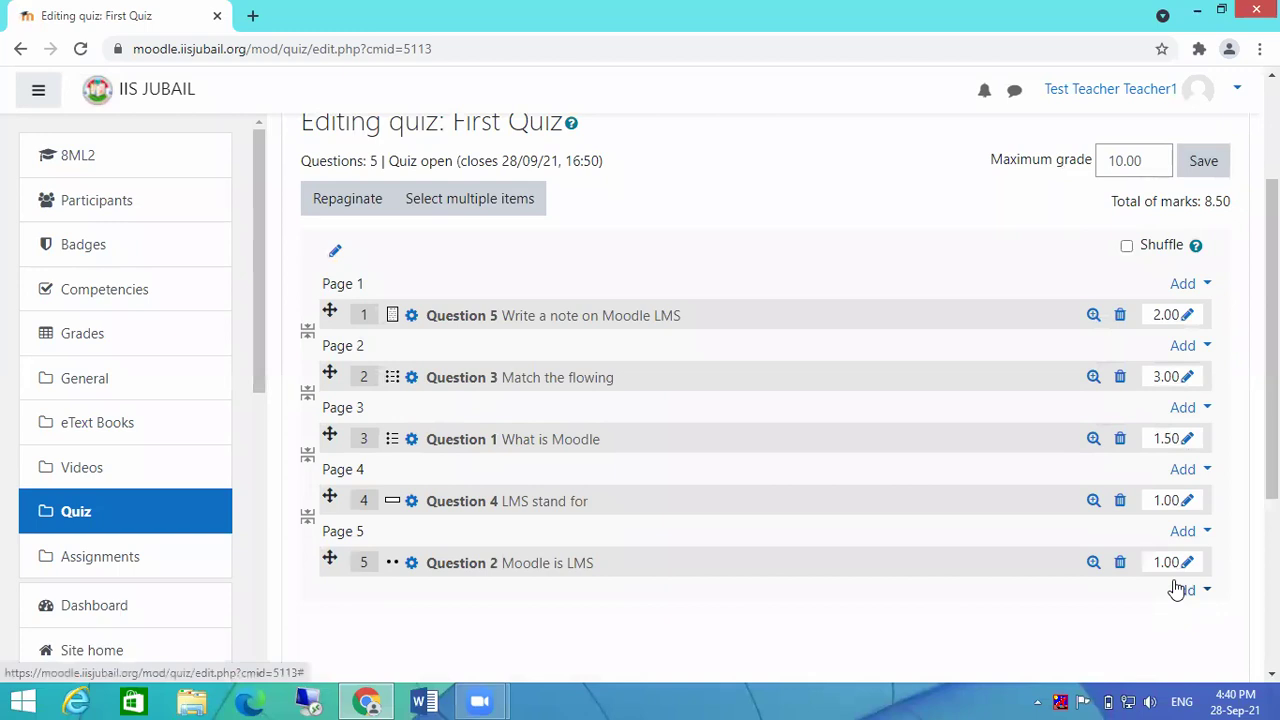
left_click(1187, 501)
type("1.25")
key("Return")
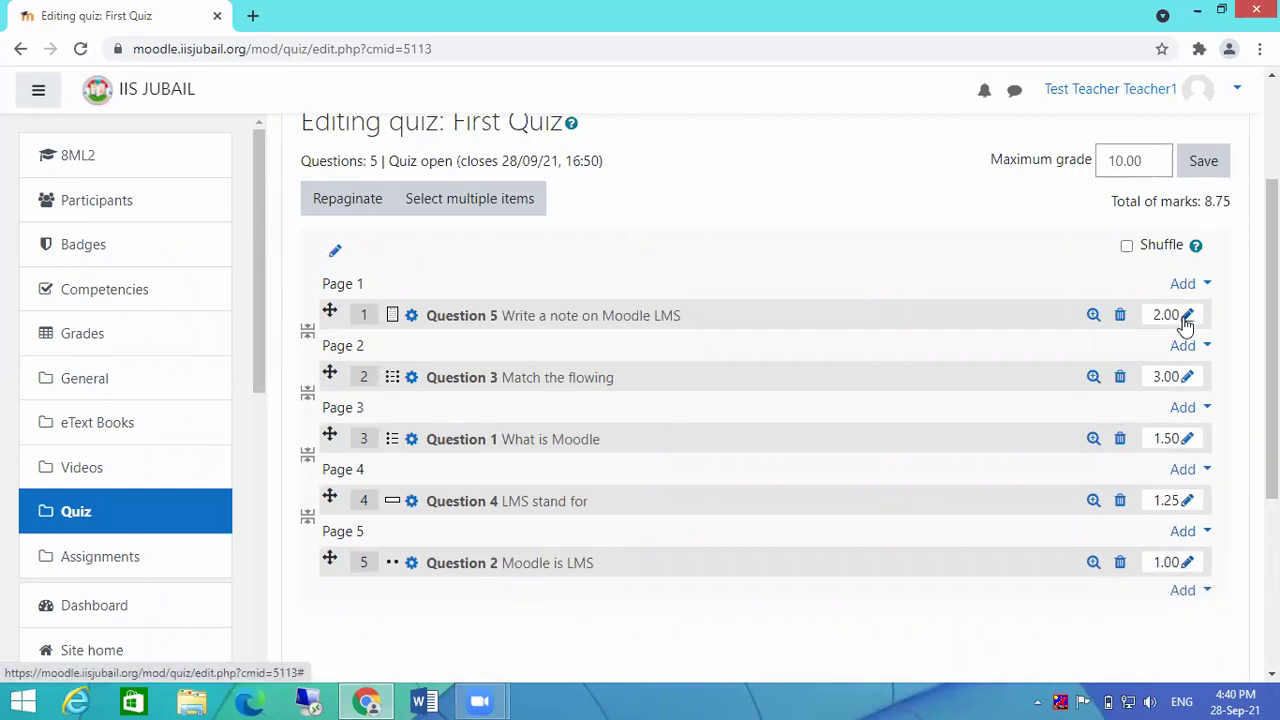
left_click(1188, 565)
type("1.5")
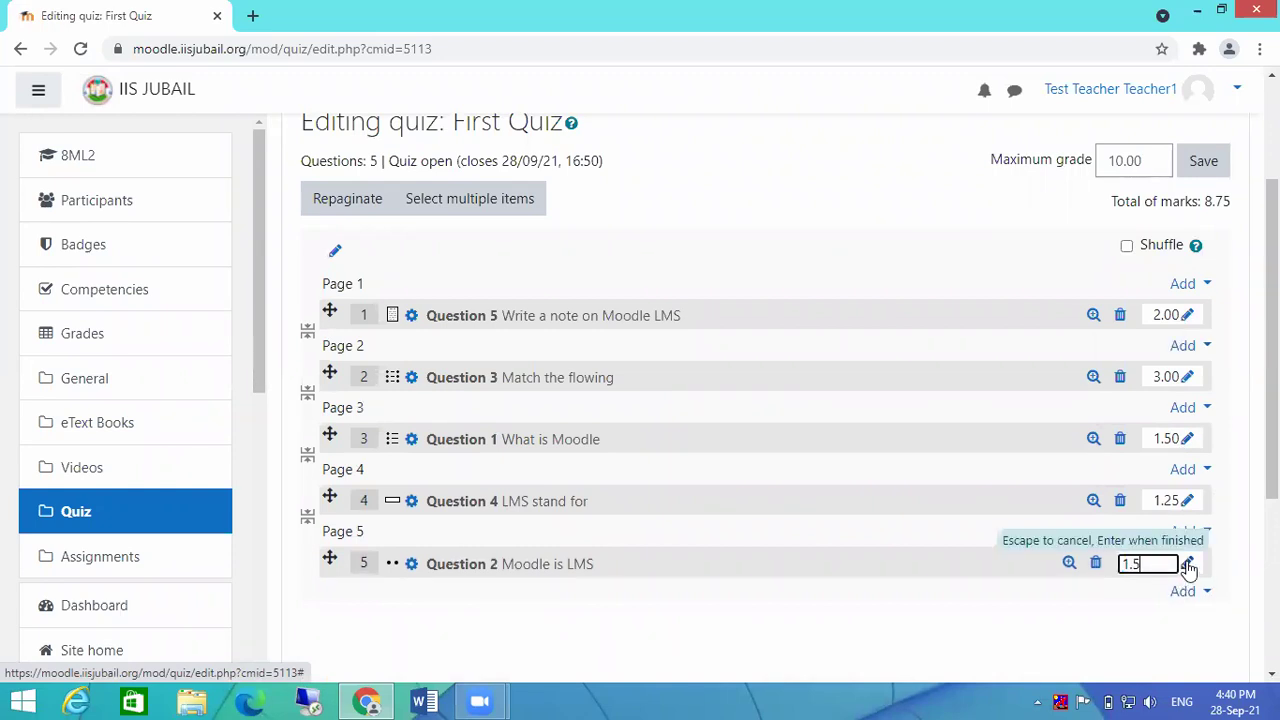
key("Return")
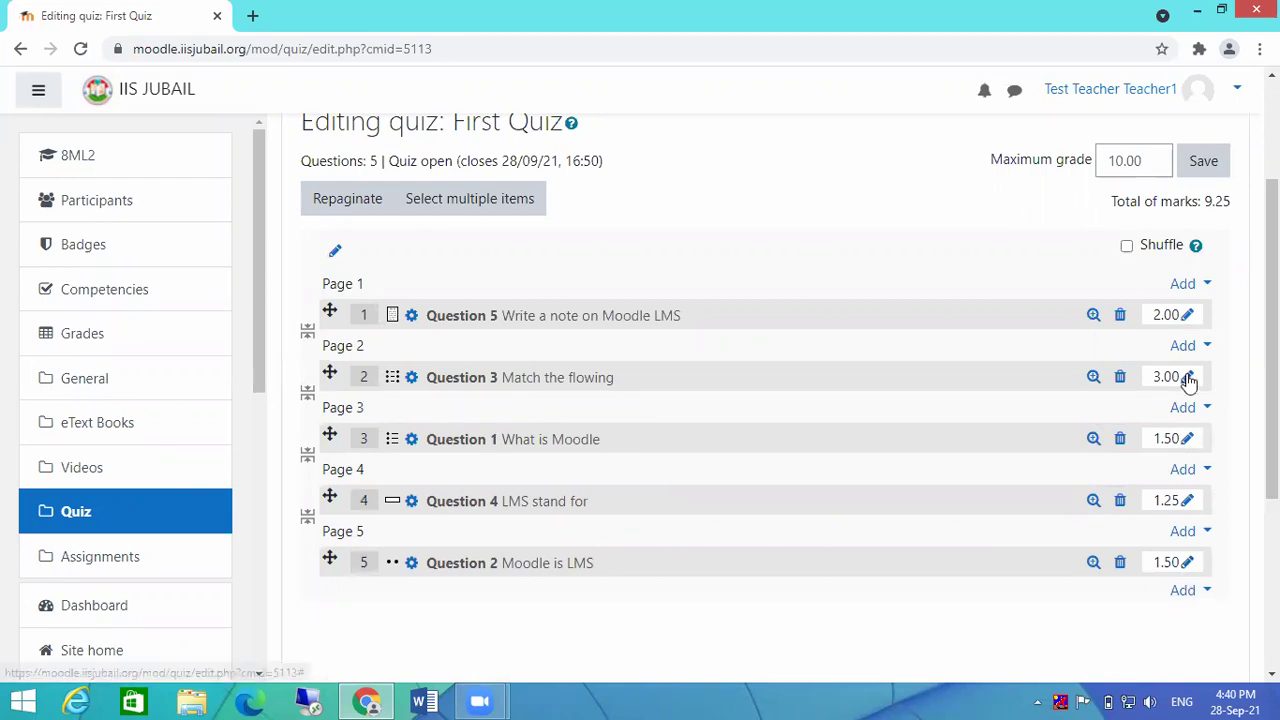
left_click(1187, 316)
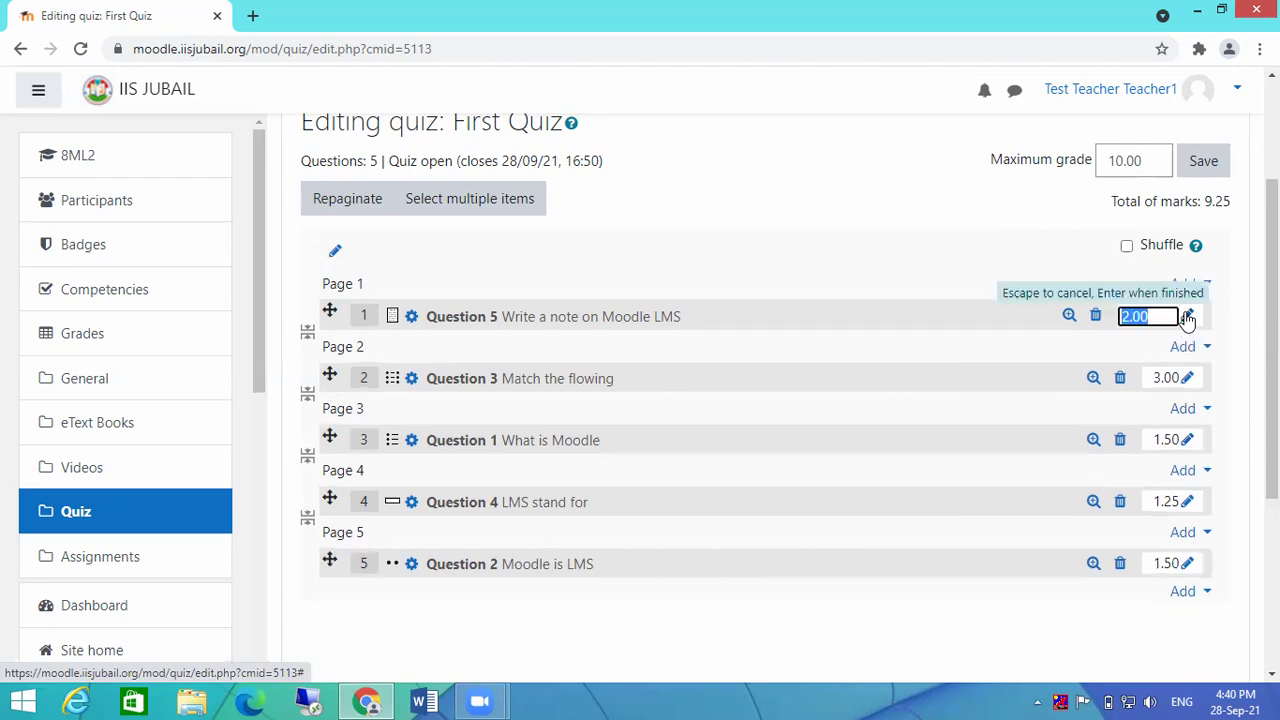
type("2.75")
key("Return")
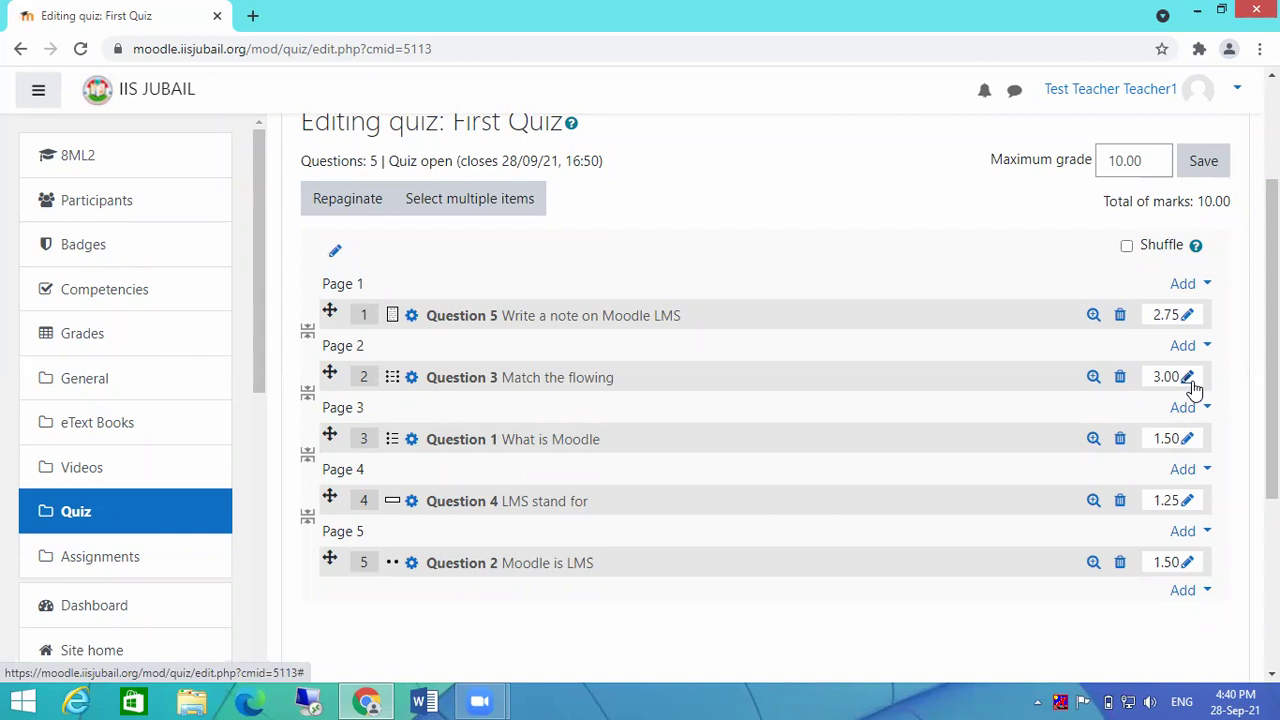
scroll(849, 334, "down", 3)
scroll(917, 366, "up", 4)
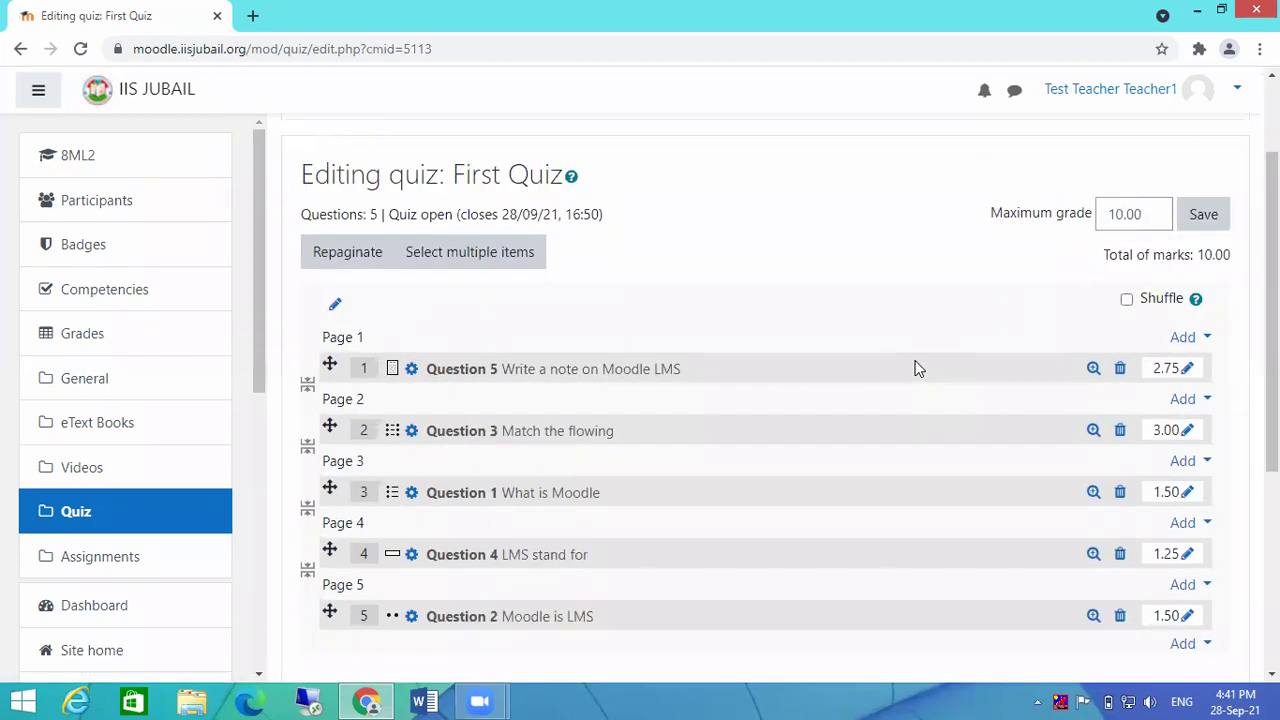
scroll(917, 368, "up", 1)
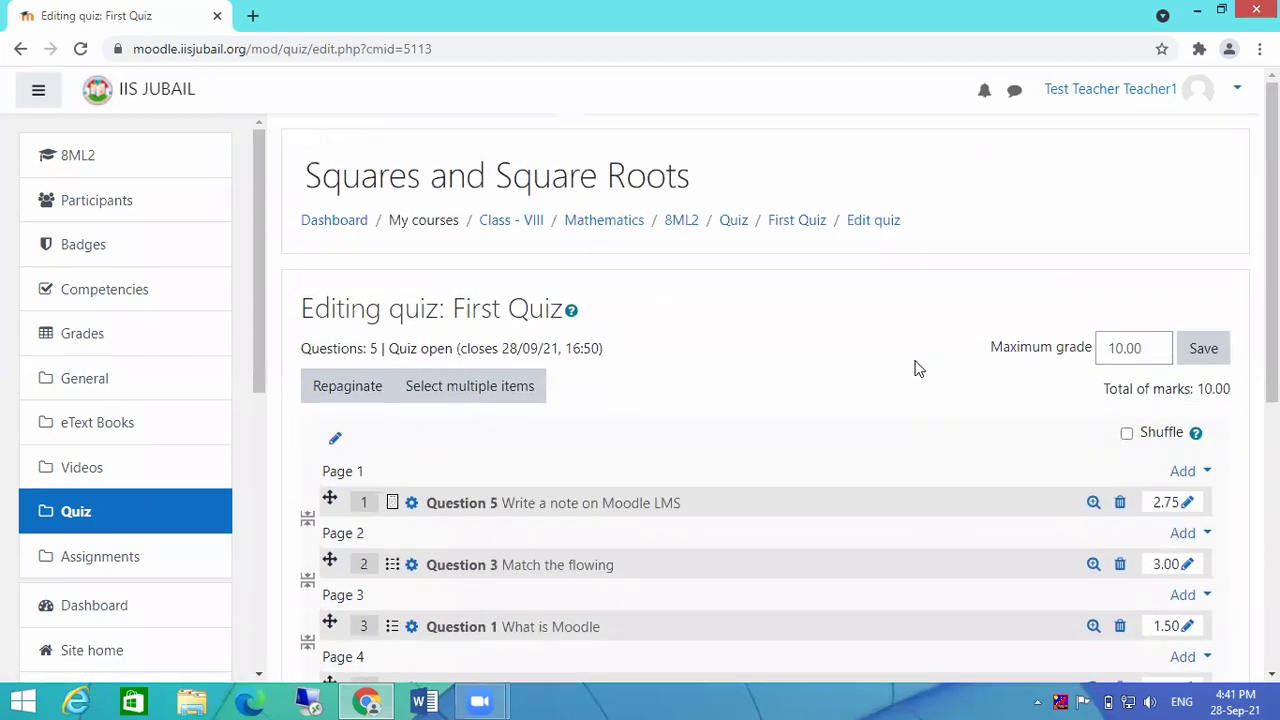
Step: Return to First Quiz and start a timed preview attempt
left_click(805, 226)
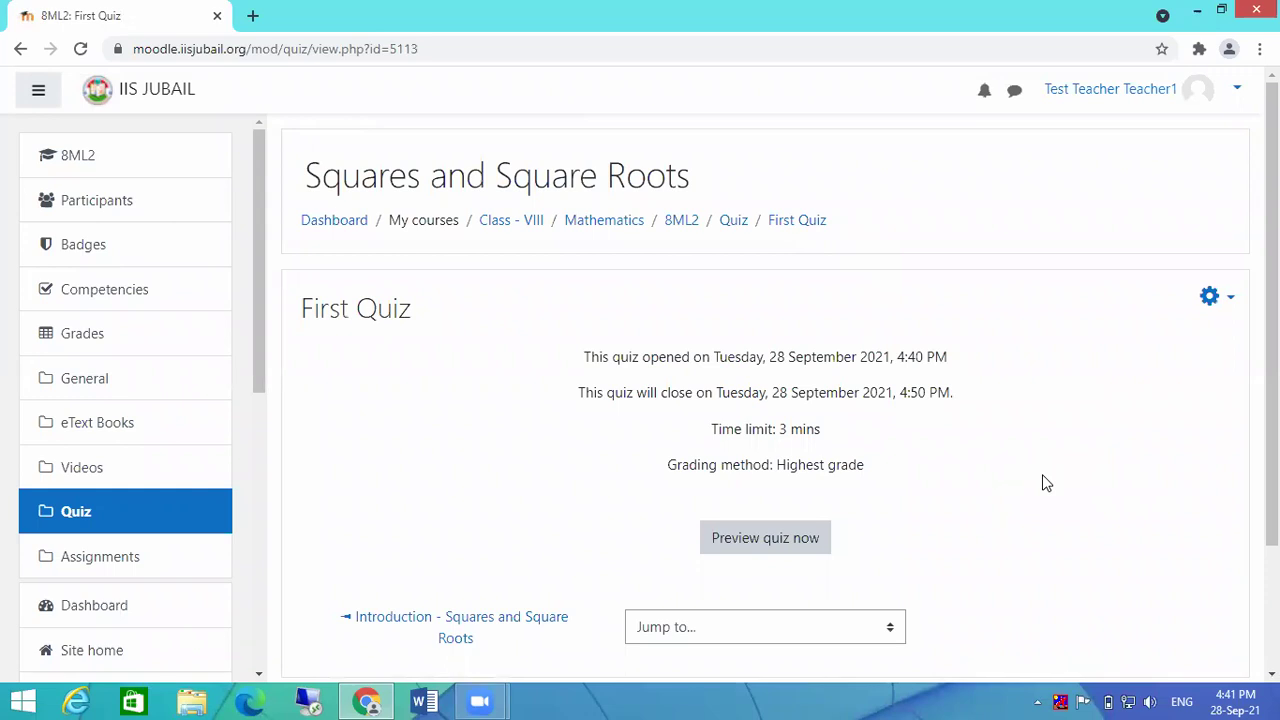
left_click(754, 550)
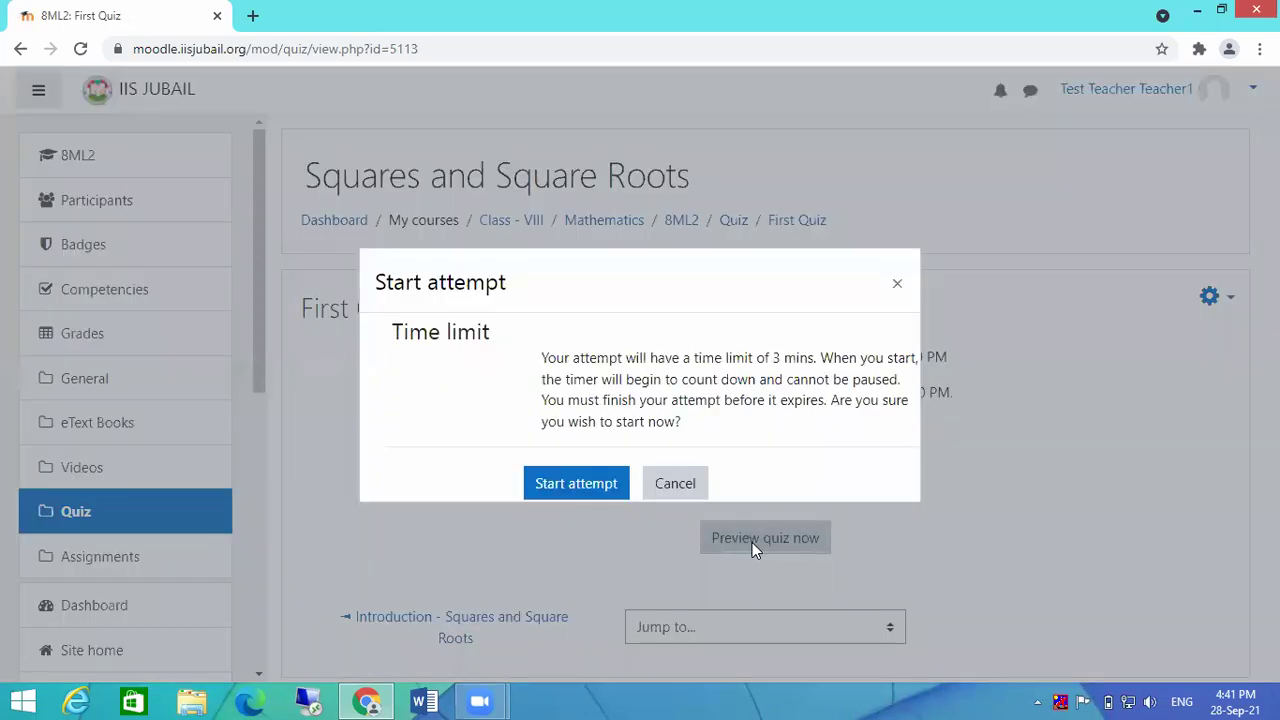
left_click(565, 490)
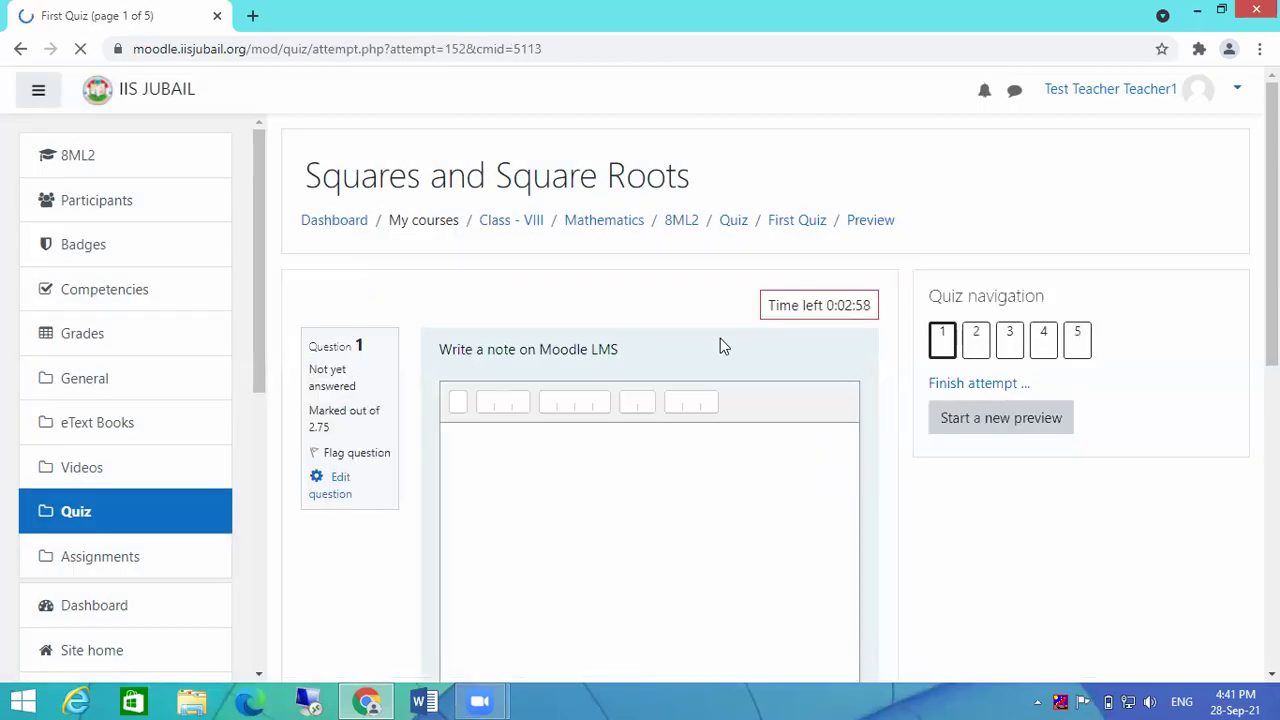
scroll(866, 409, "down", 2)
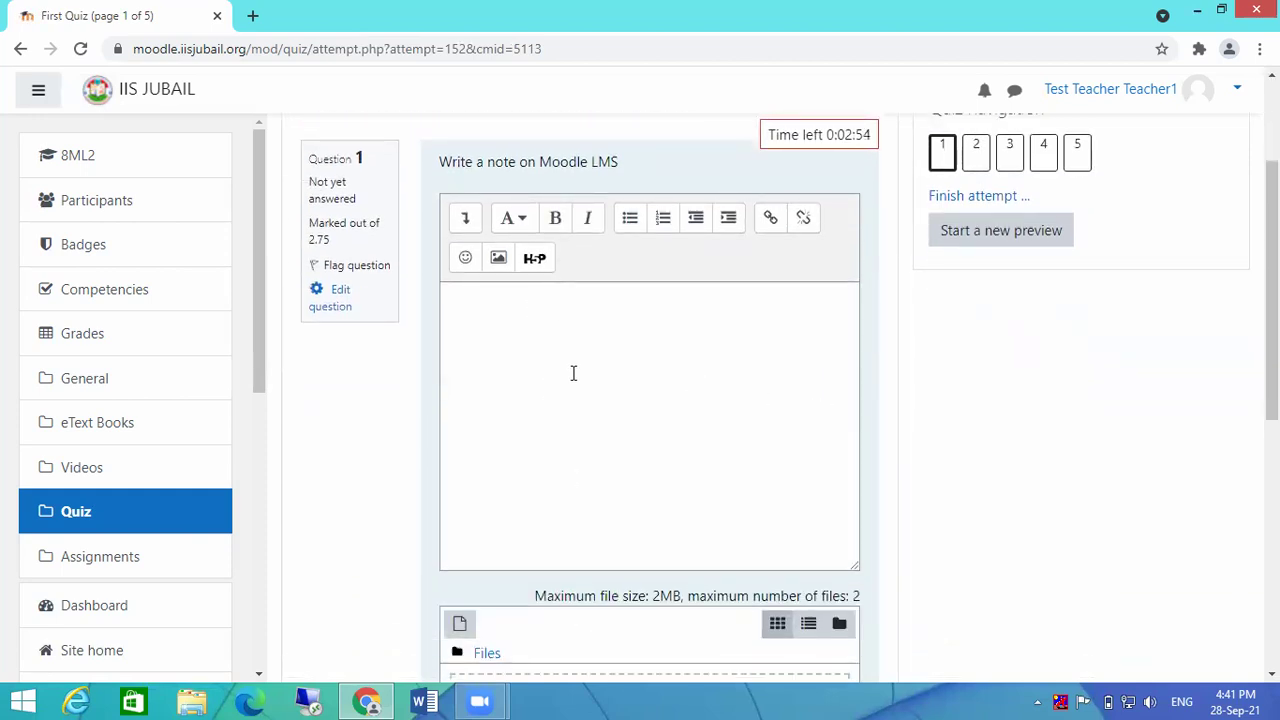
Step: Paste the note answer for question 1 and move to the next page
left_click(569, 322)
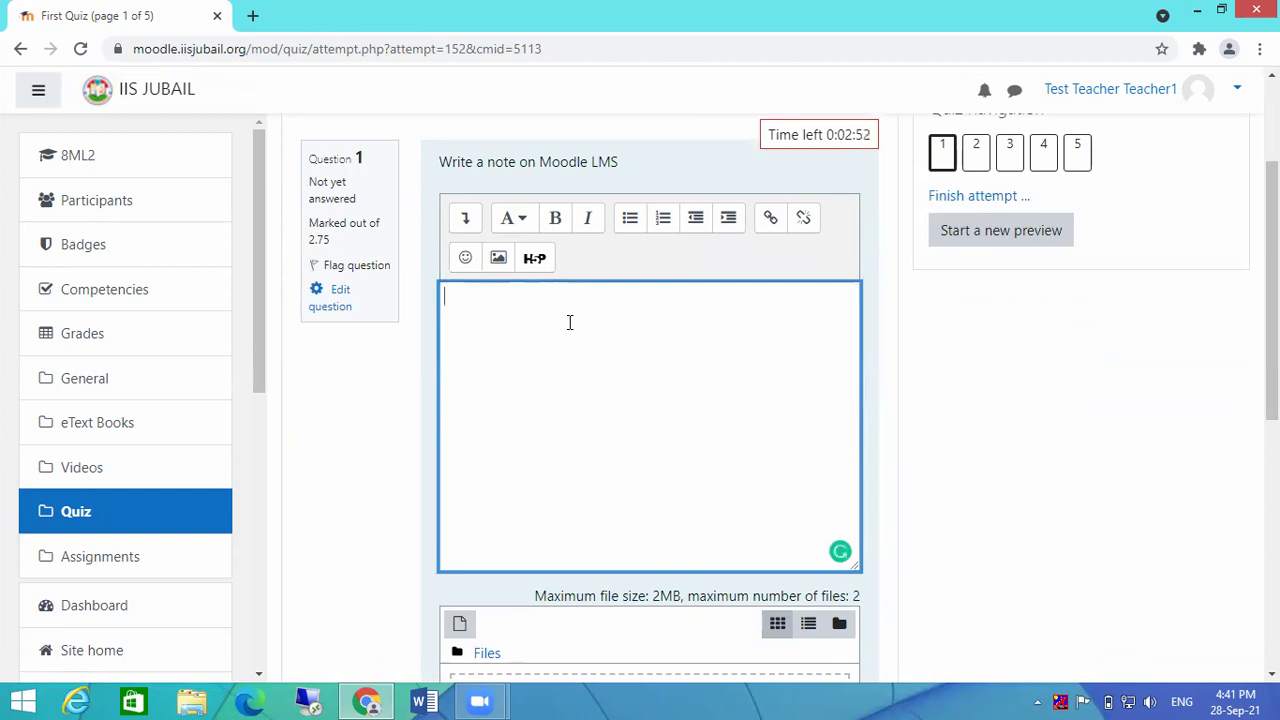
type("Leaning management System")
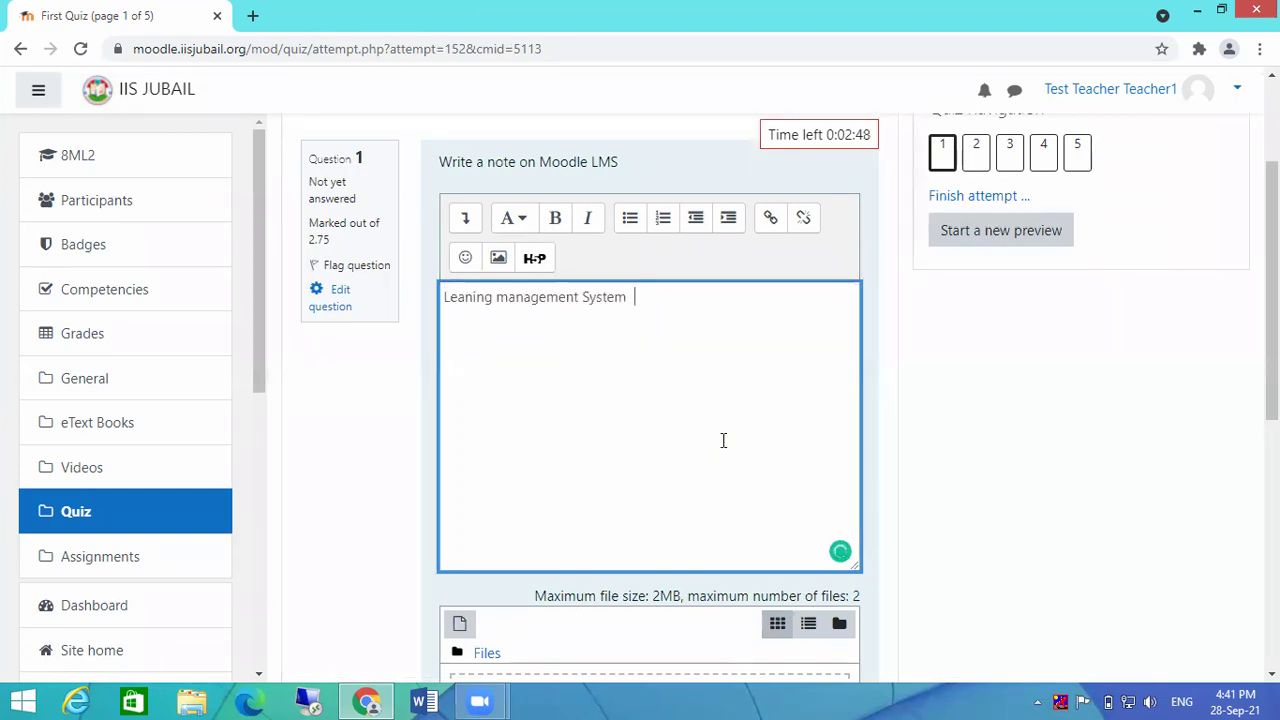
scroll(718, 448, "down", 1)
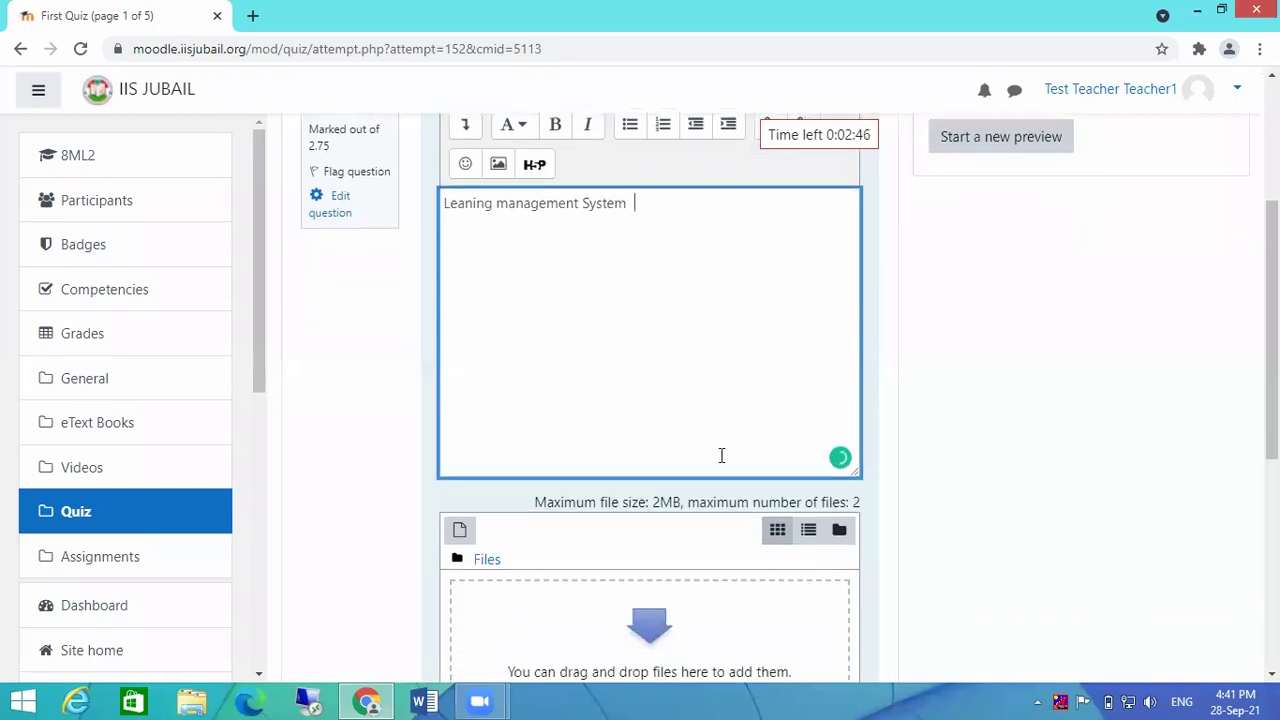
scroll(720, 445, "down", 3)
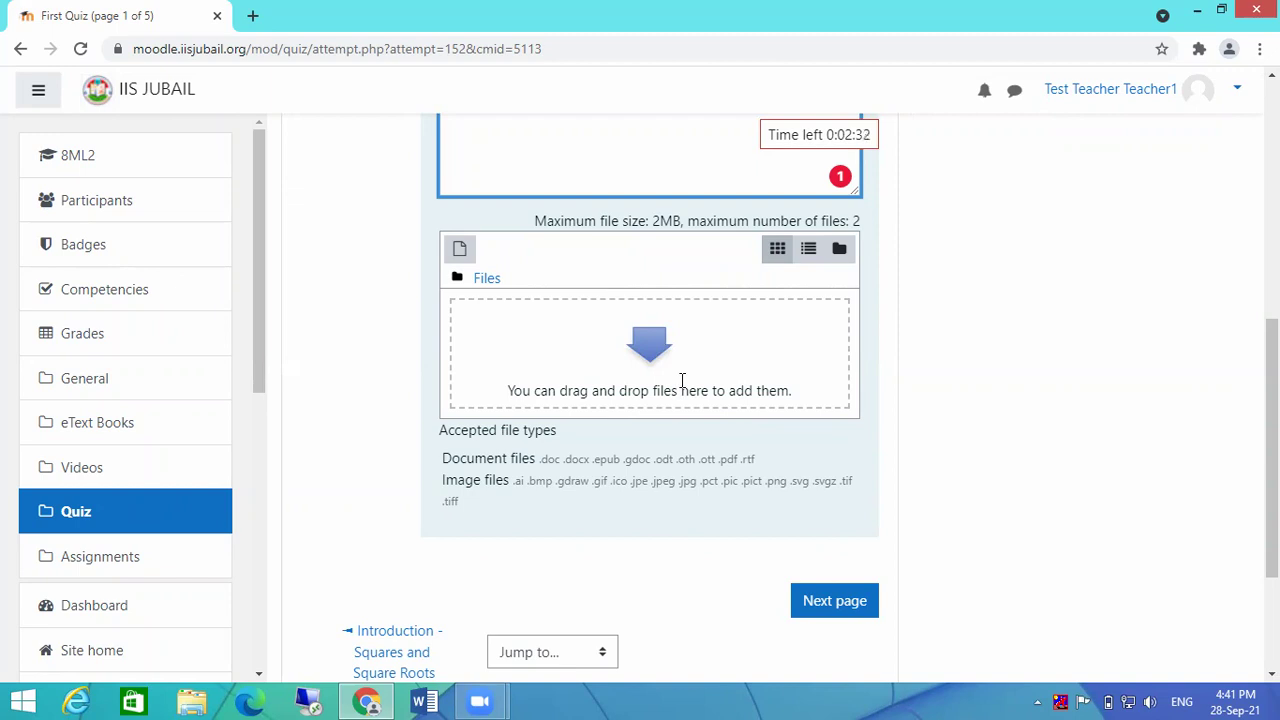
scroll(682, 380, "down", 1)
left_click(829, 509)
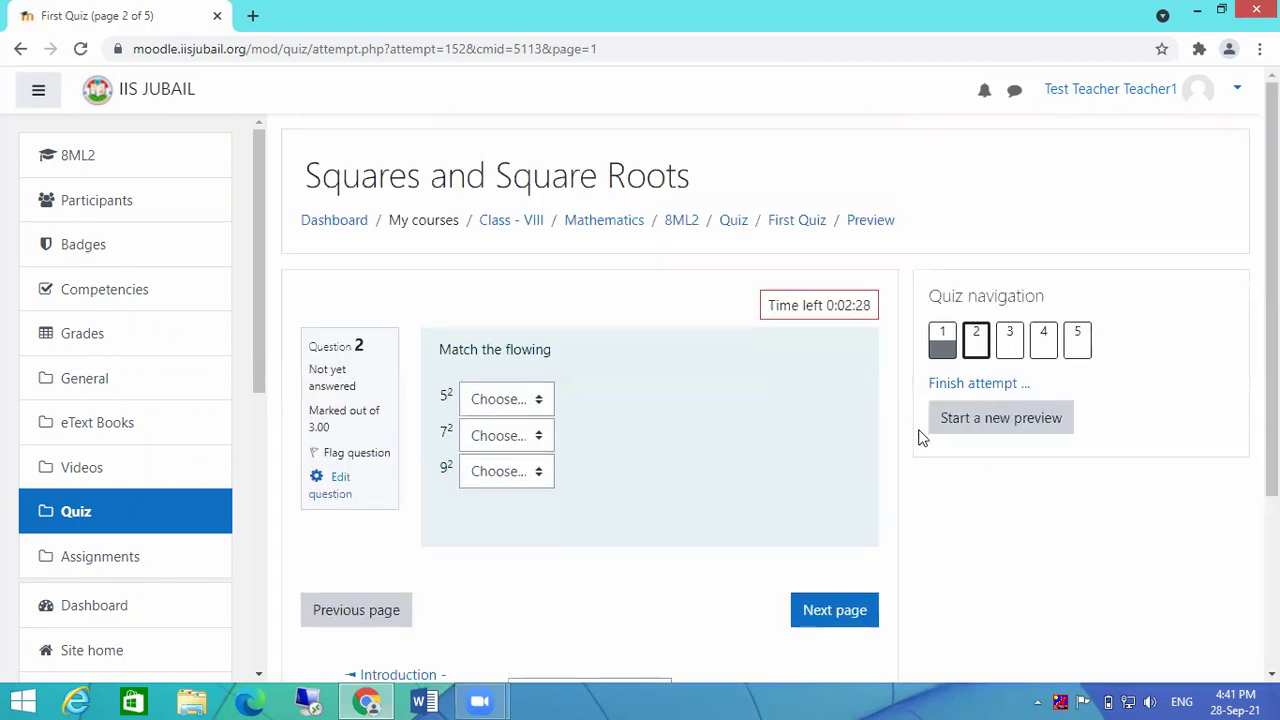
Step: Match 5² with 25, 7² with 81 and 9² with 49, then continue
left_click(515, 400)
left_click(503, 448)
left_click(499, 443)
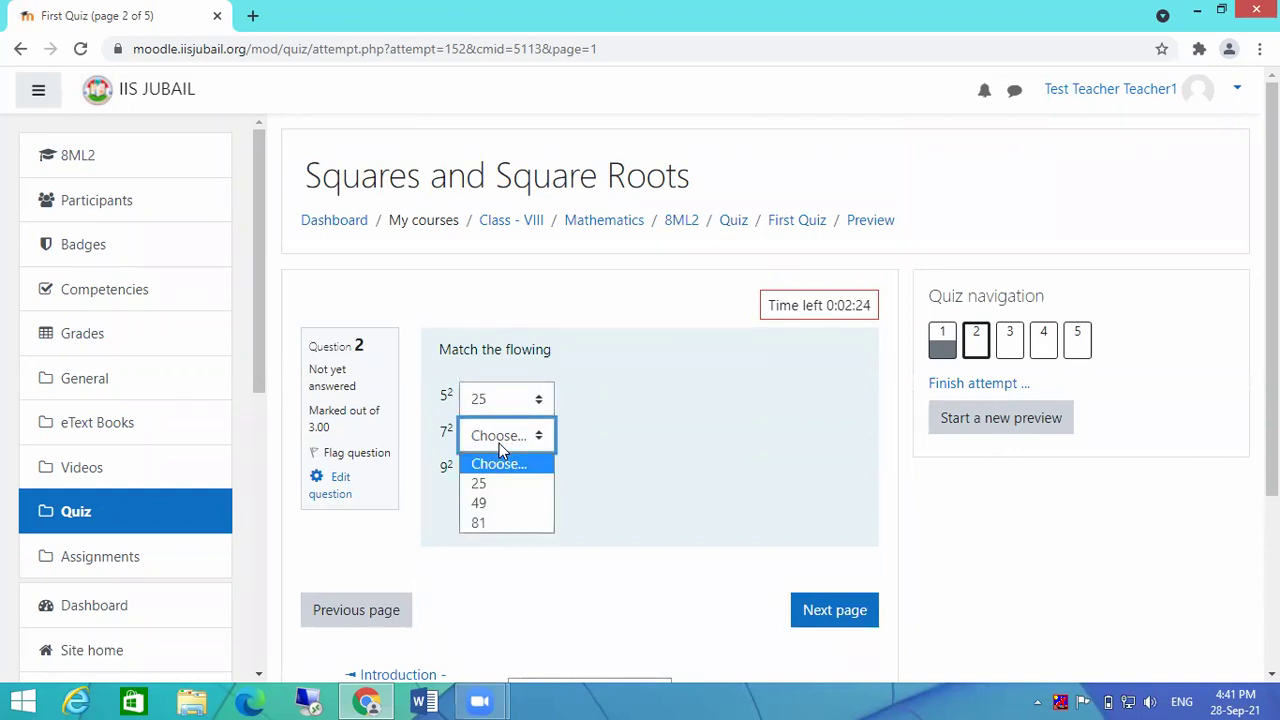
left_click(493, 523)
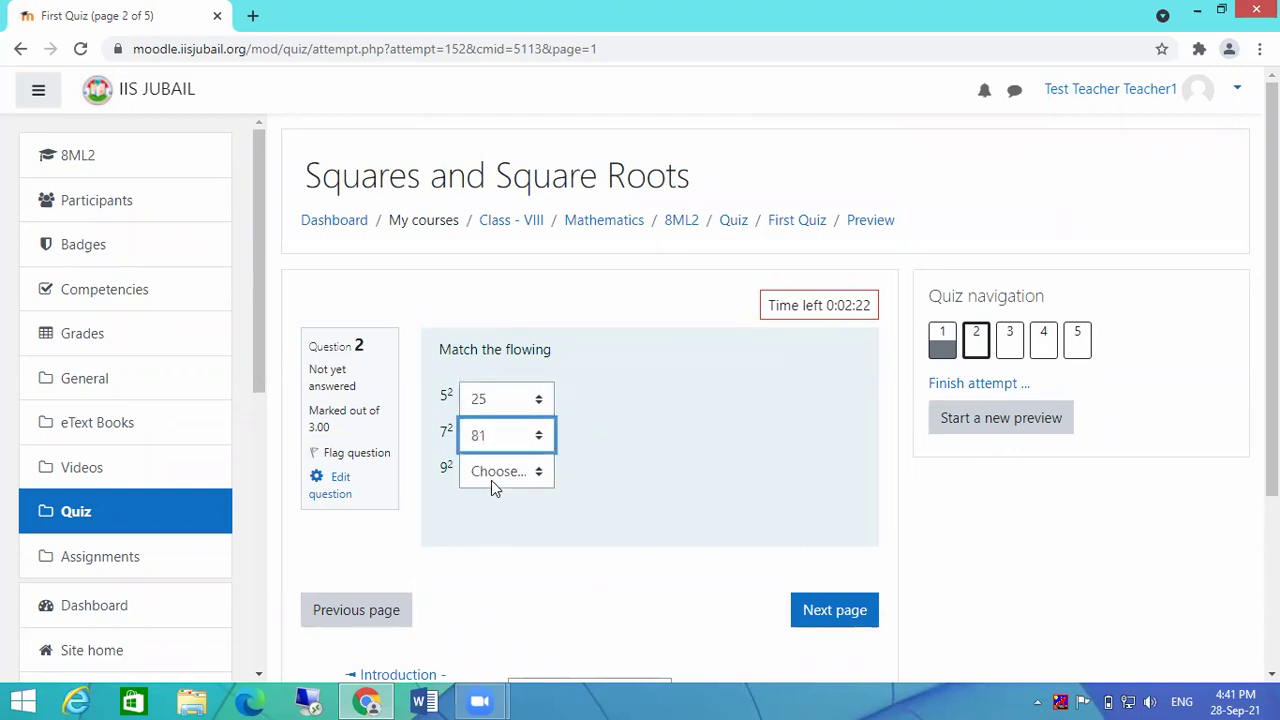
left_click(491, 478)
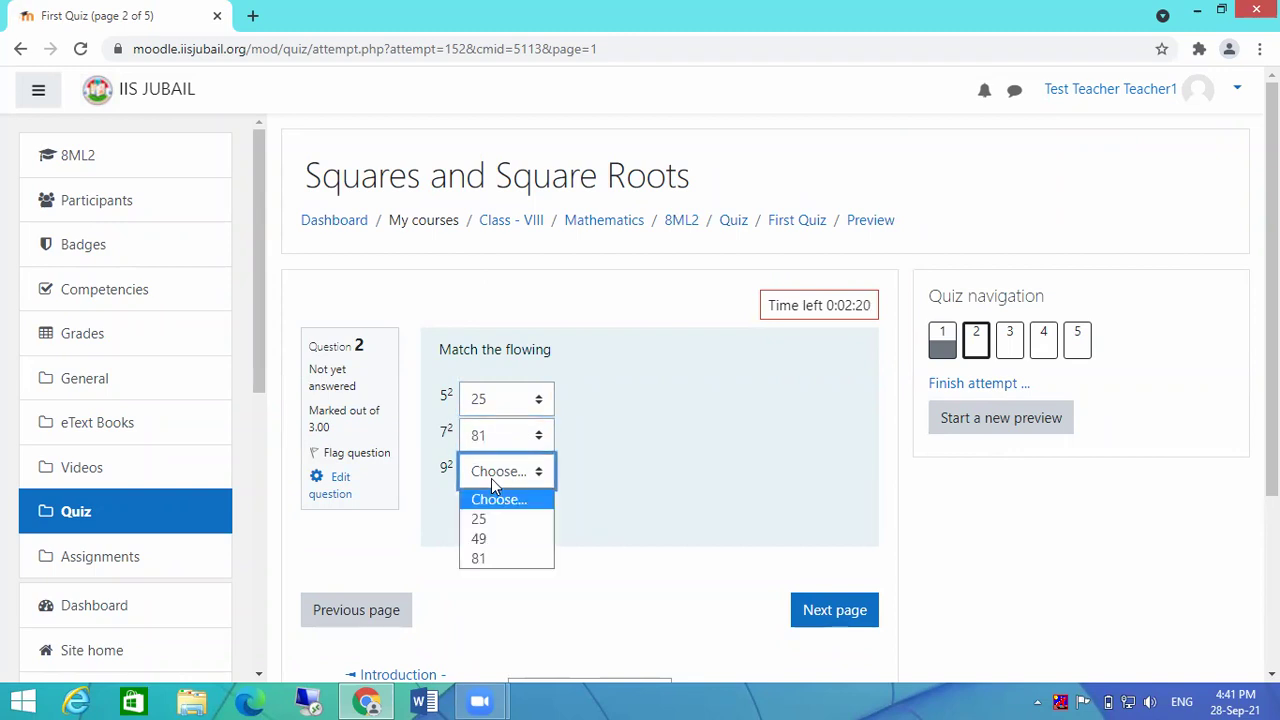
left_click(503, 543)
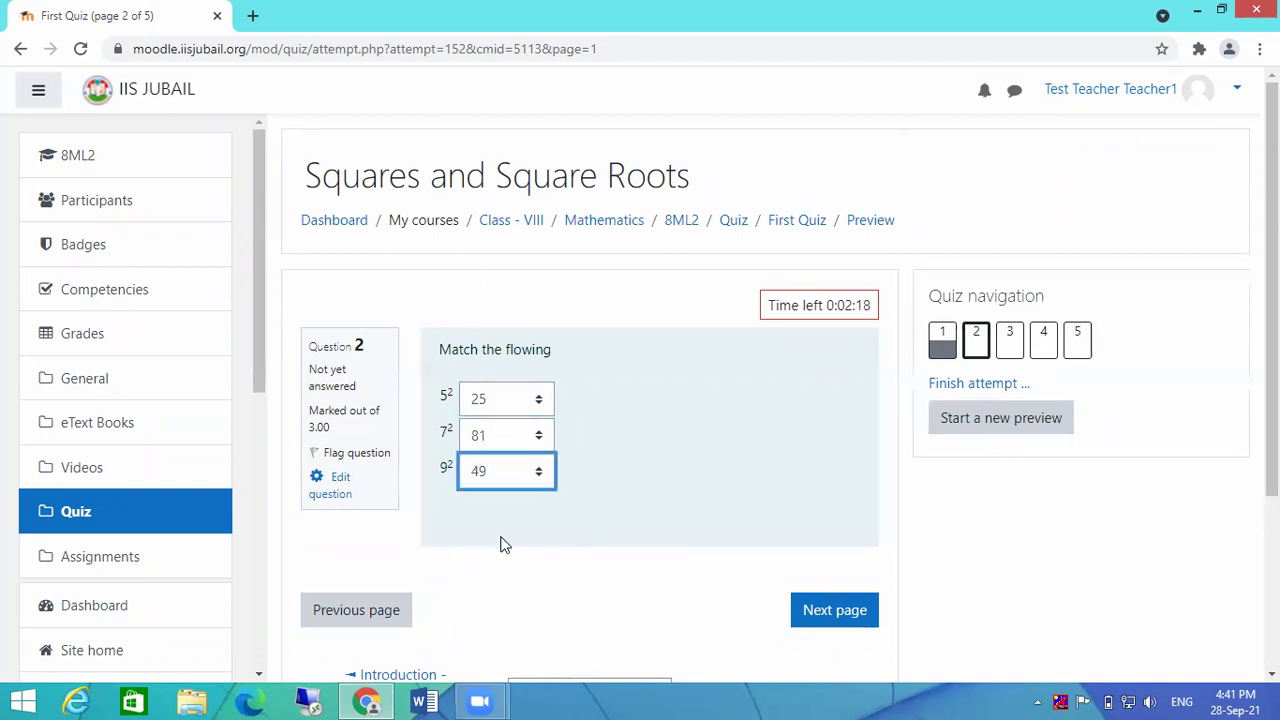
left_click(822, 616)
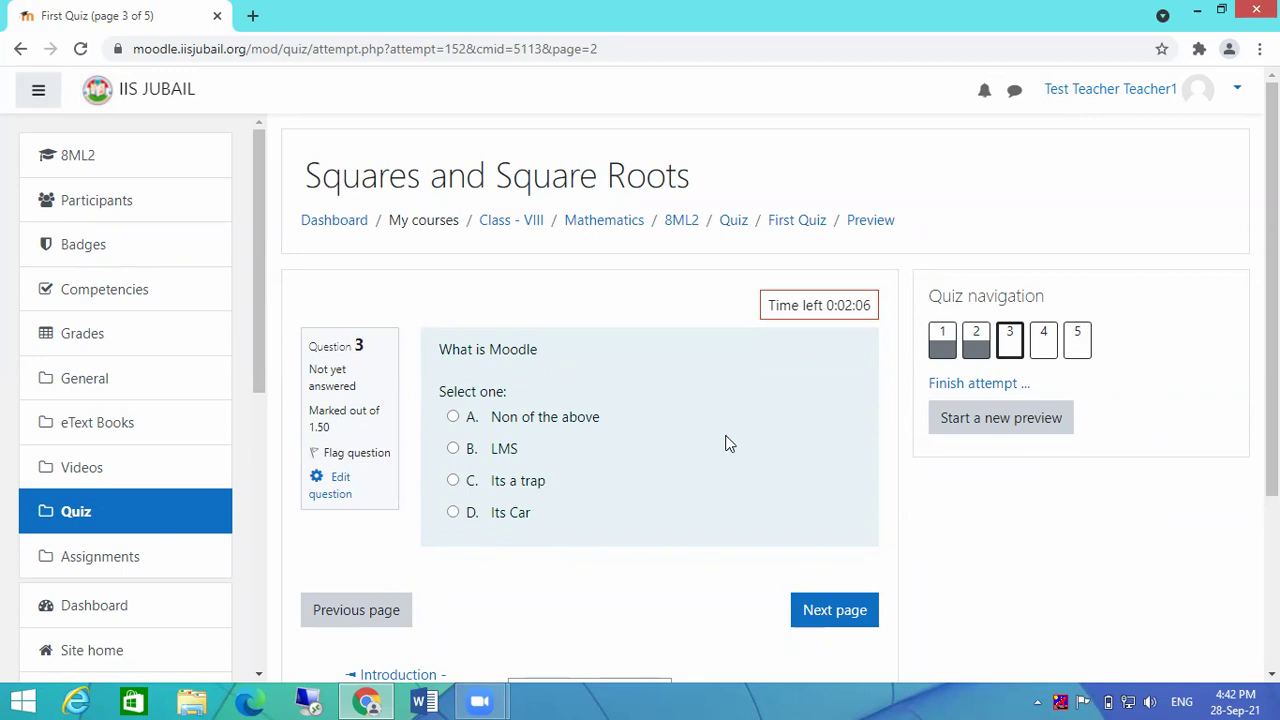
Step: Answer 'What is Moodle' with LMS and go to the next page
scroll(651, 434, "down", 1)
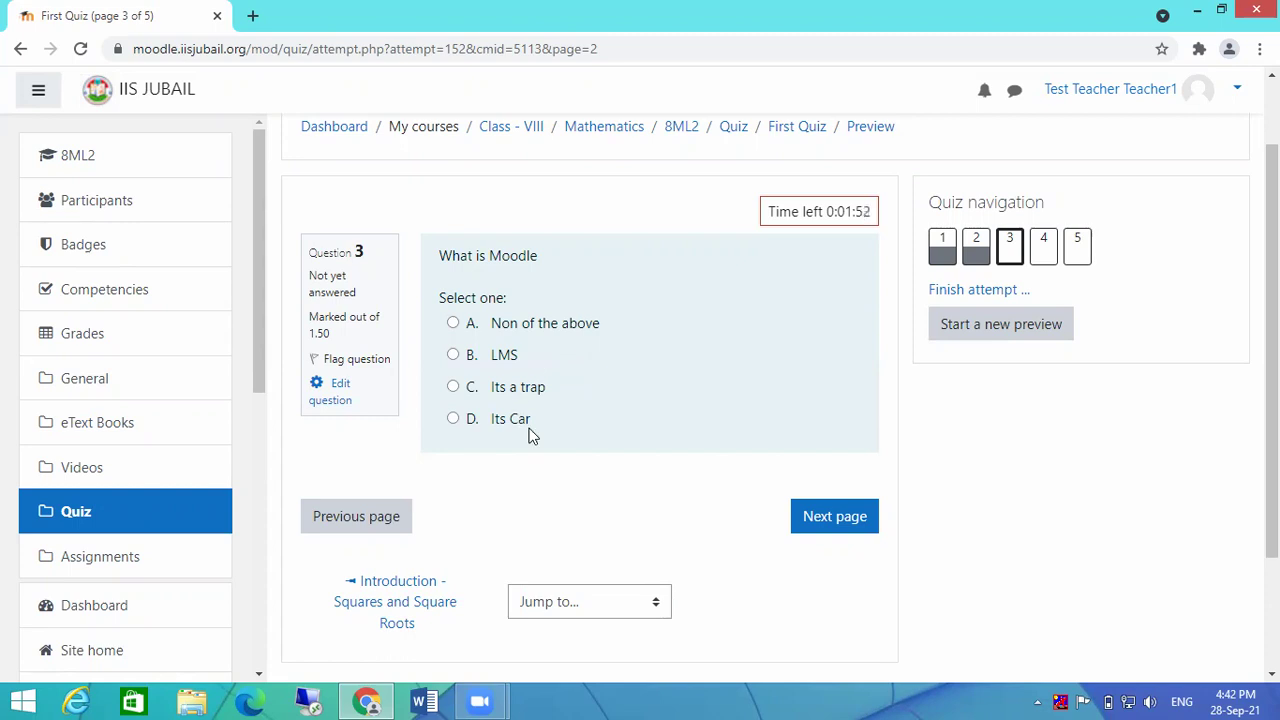
left_click(453, 355)
left_click(830, 549)
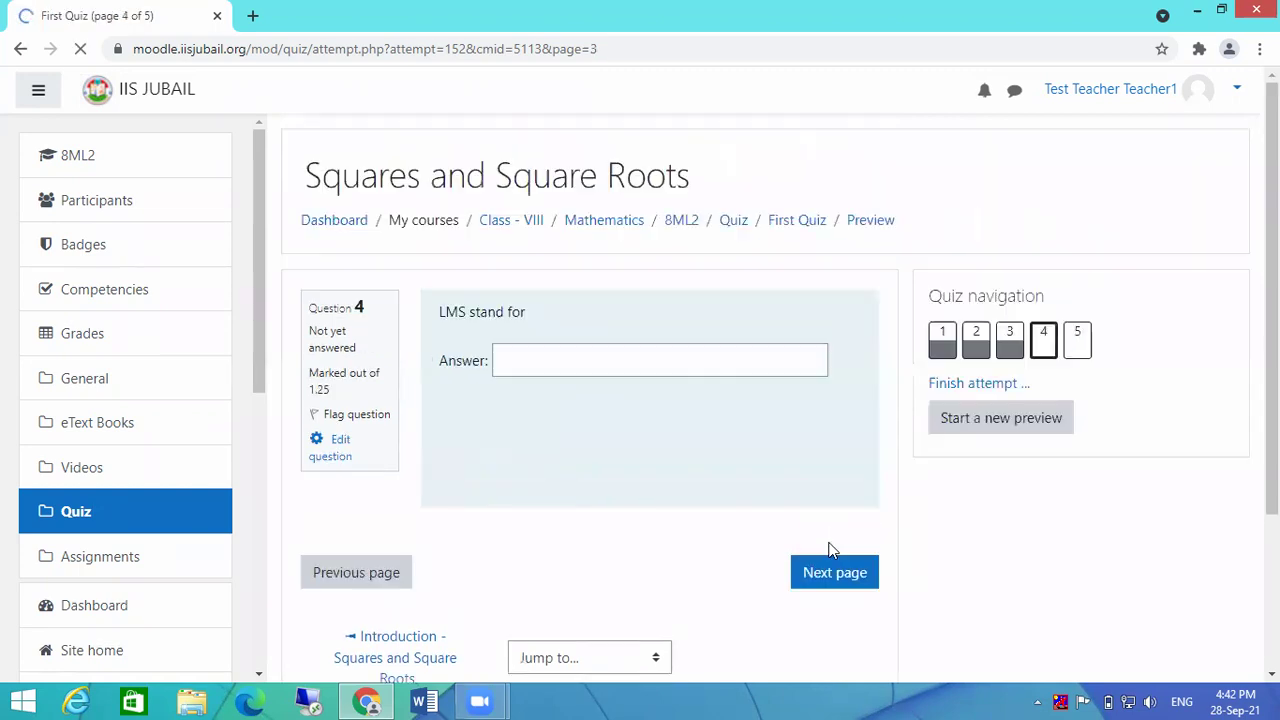
Step: Answer question 4 with 'management System Leaning' by typing and reordering the words
left_click(651, 405)
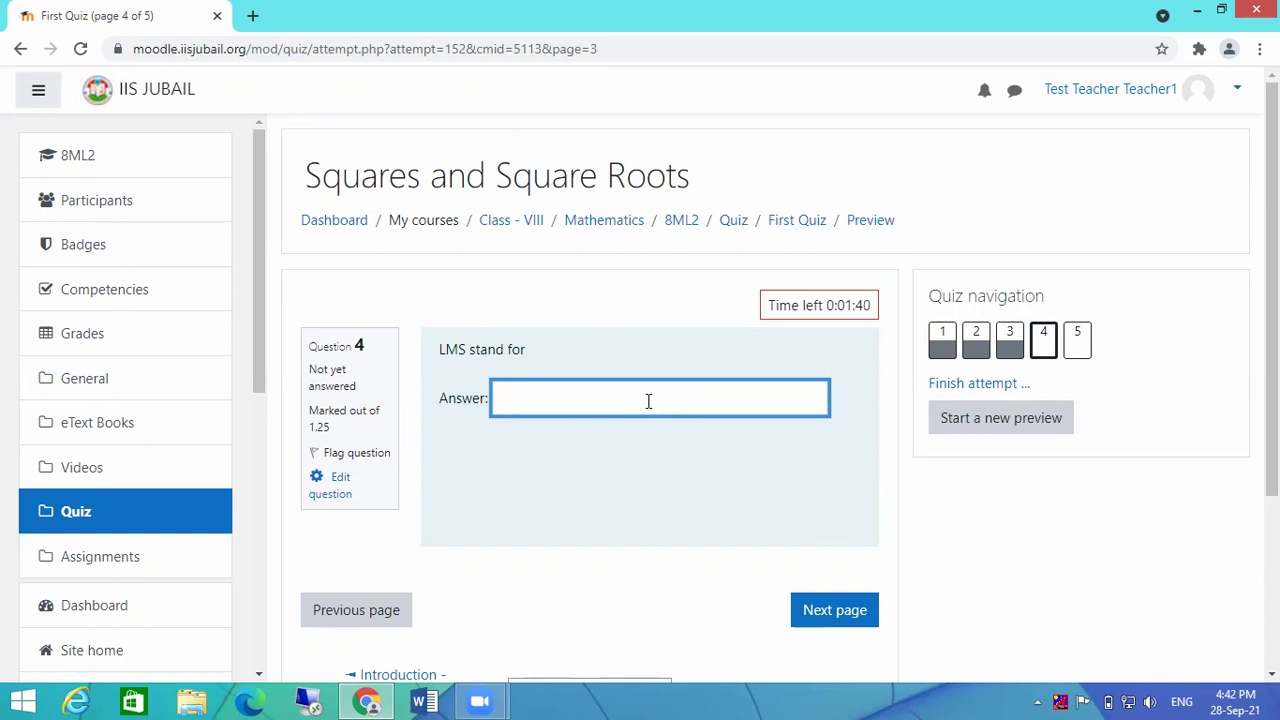
type("Leaning management System")
left_click_drag(551, 400, 416, 404)
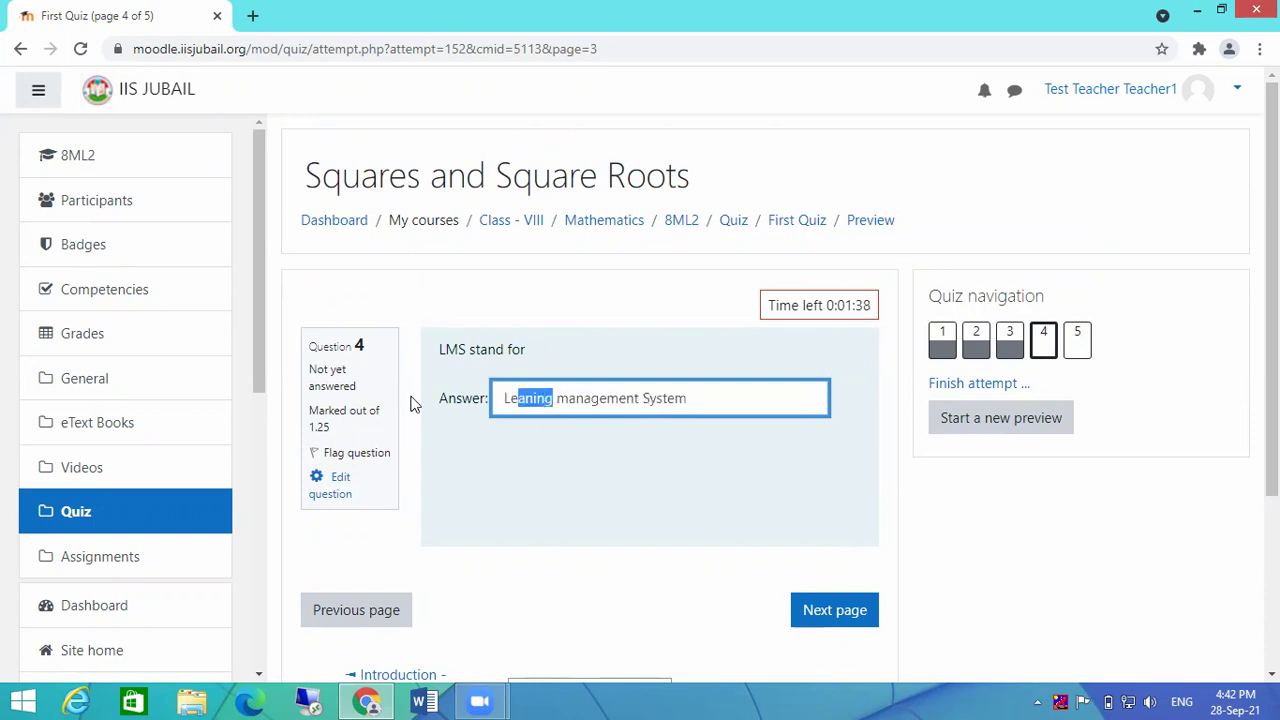
left_click_drag(532, 402, 644, 404)
left_click(644, 398)
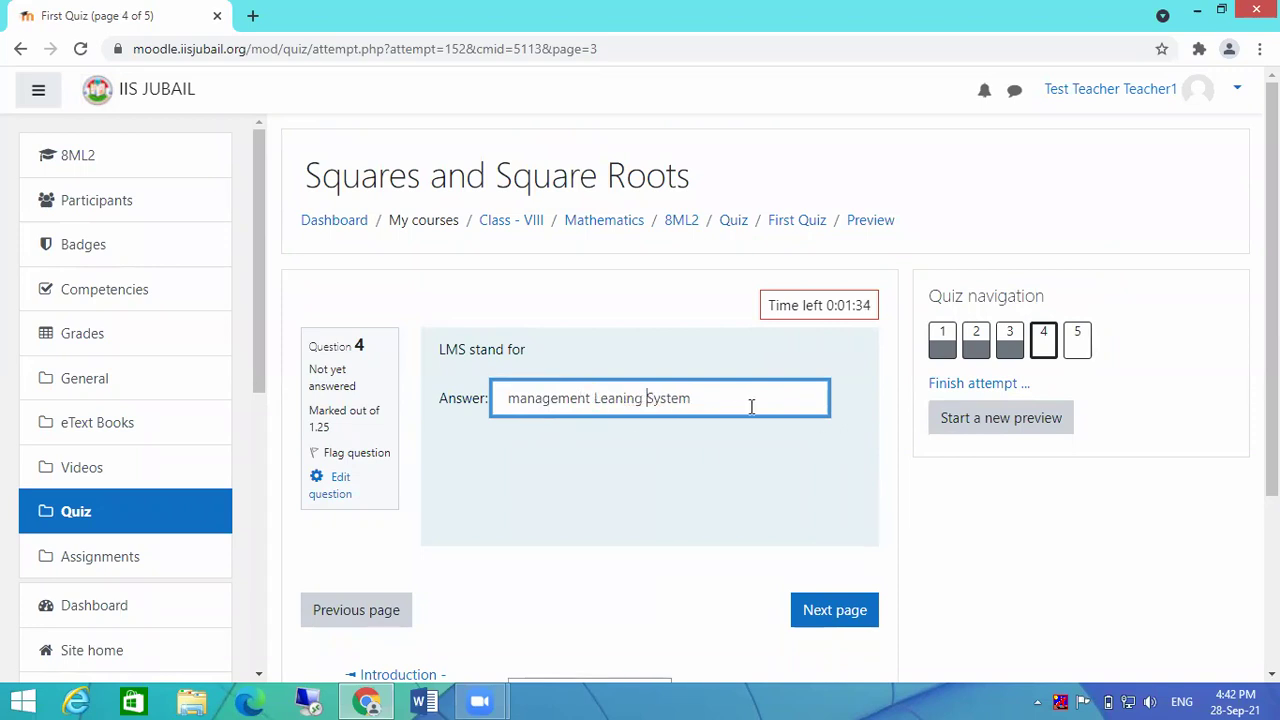
left_click(700, 476)
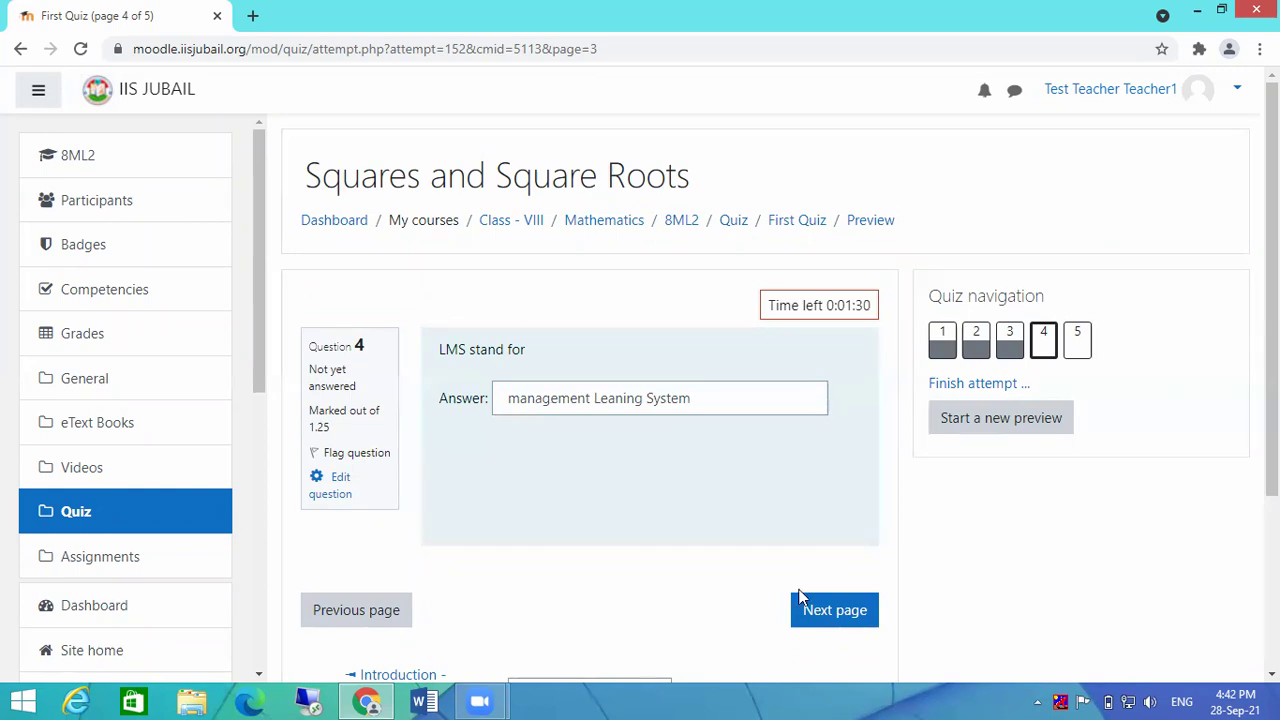
left_click(643, 397)
left_click_drag(643, 397, 712, 406)
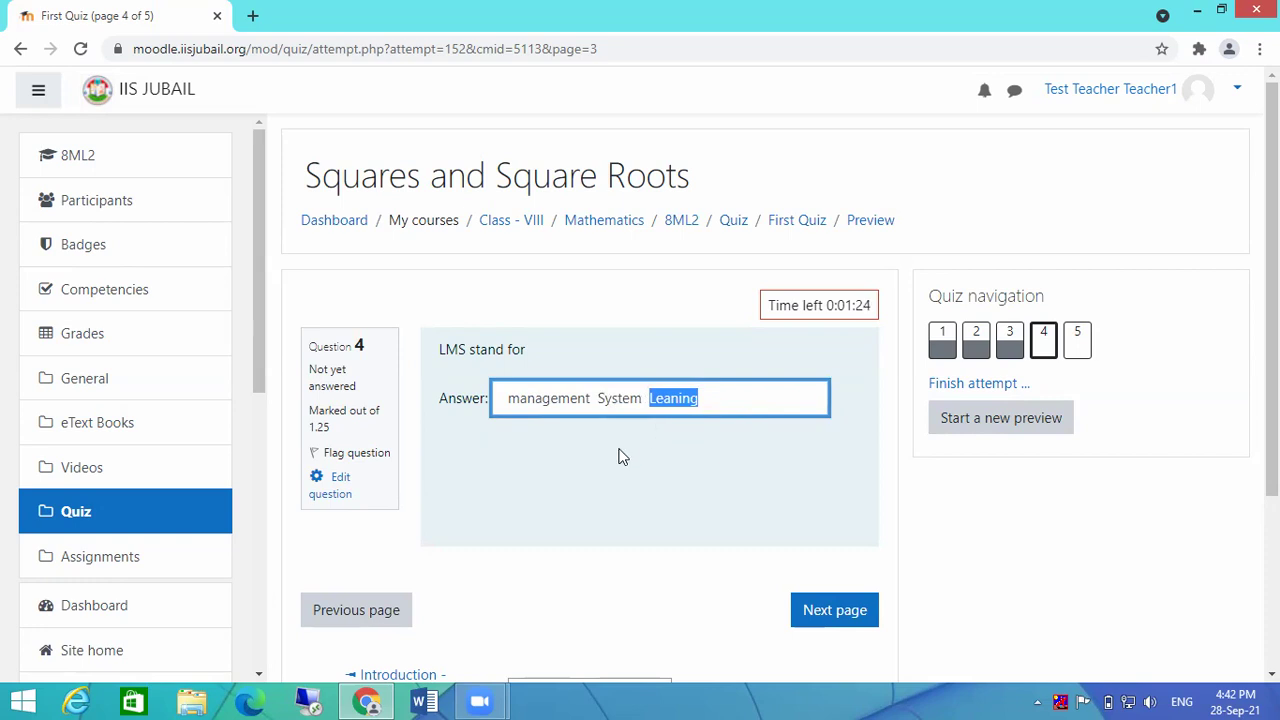
Step: Mark question 5 (Moodle is LMS) as False, then return to question 4
left_click(833, 614)
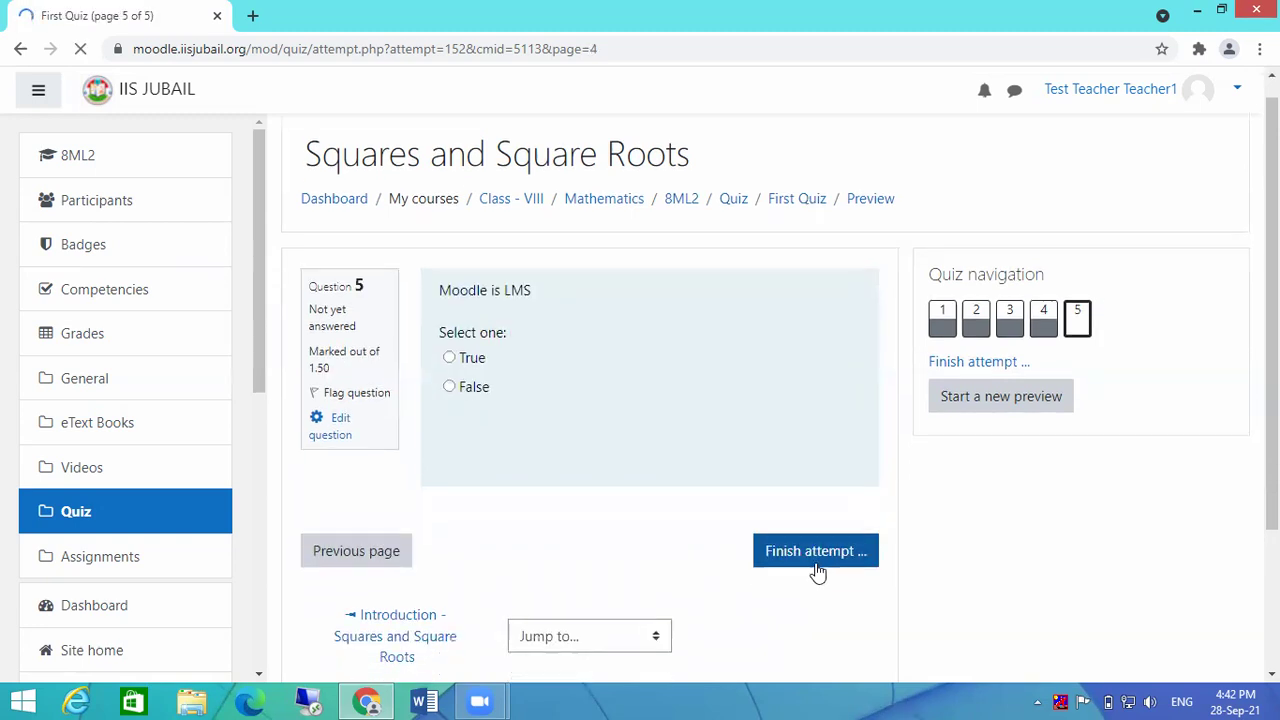
scroll(817, 571, "down", 1)
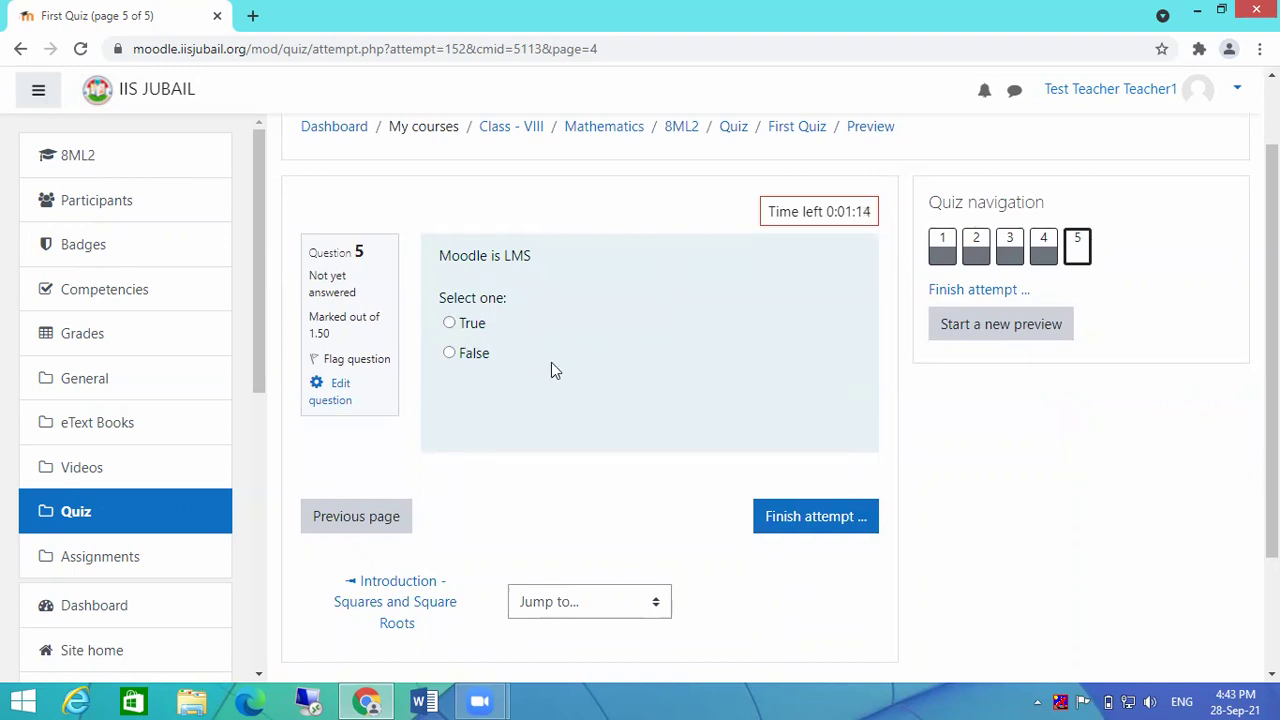
left_click(469, 357)
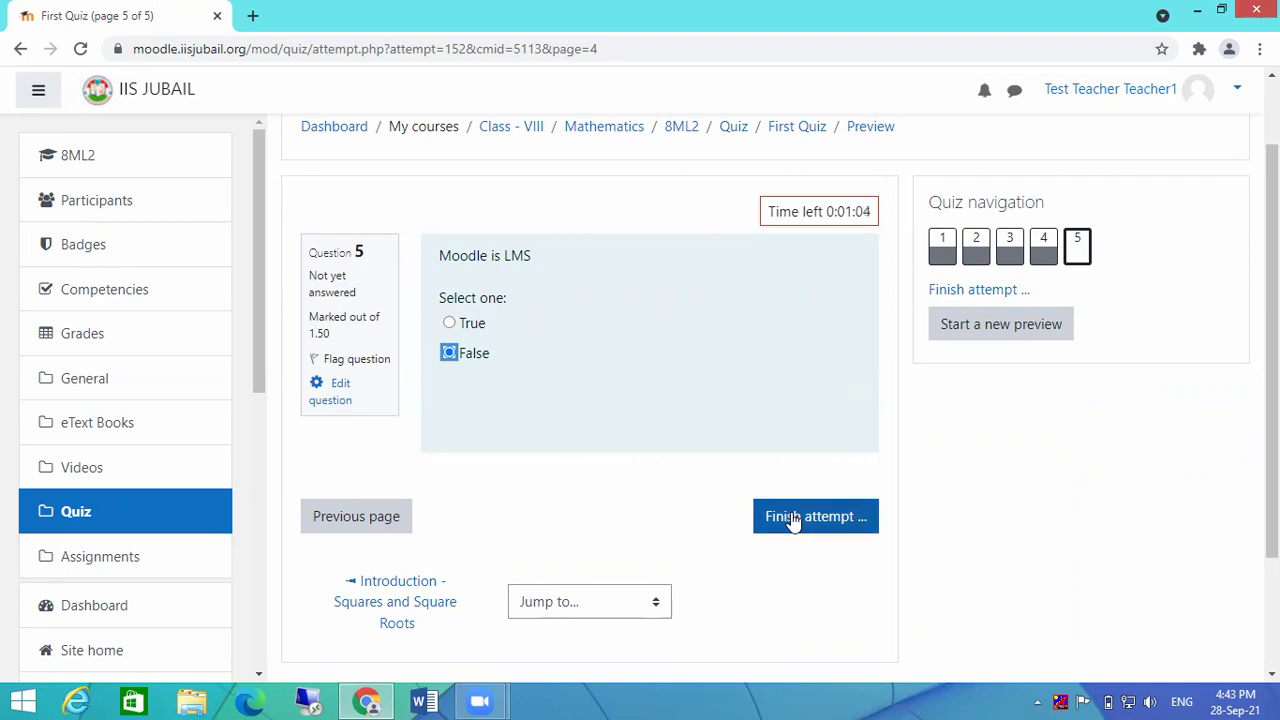
left_click(331, 516)
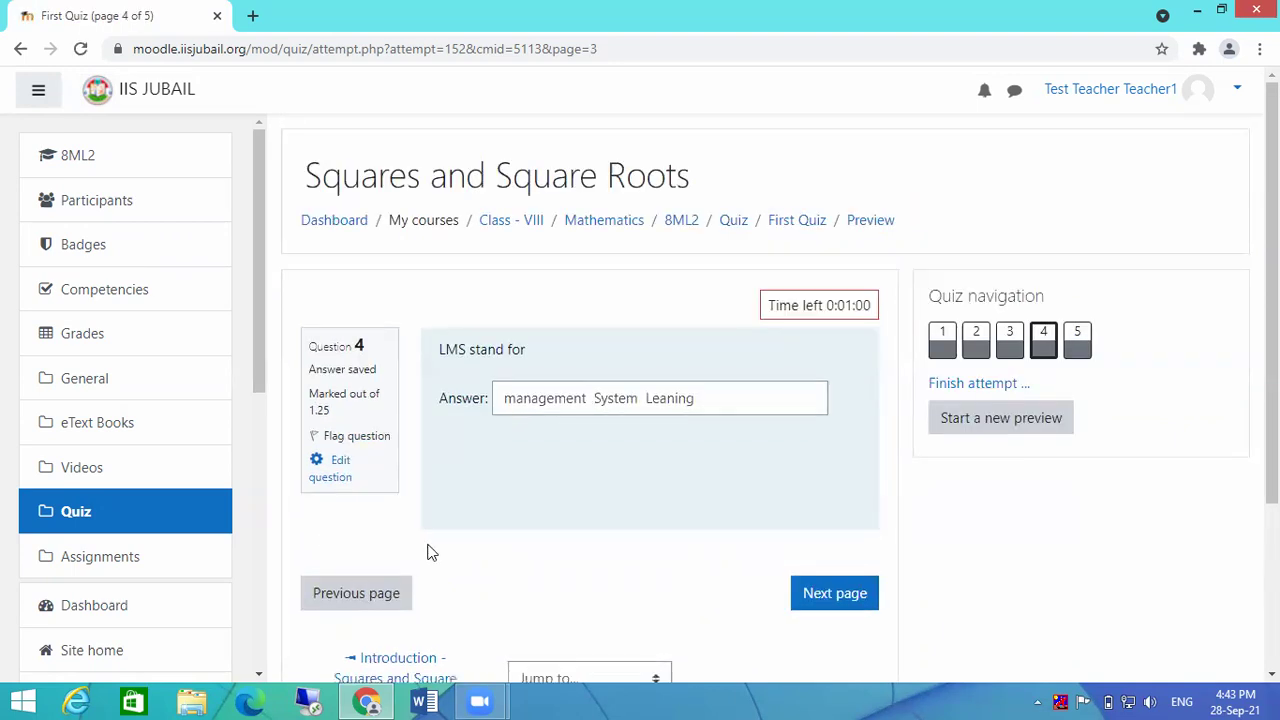
Step: Revisit questions 3, 2 and 1 of the First Quiz preview, then move on to question 5
left_click(348, 592)
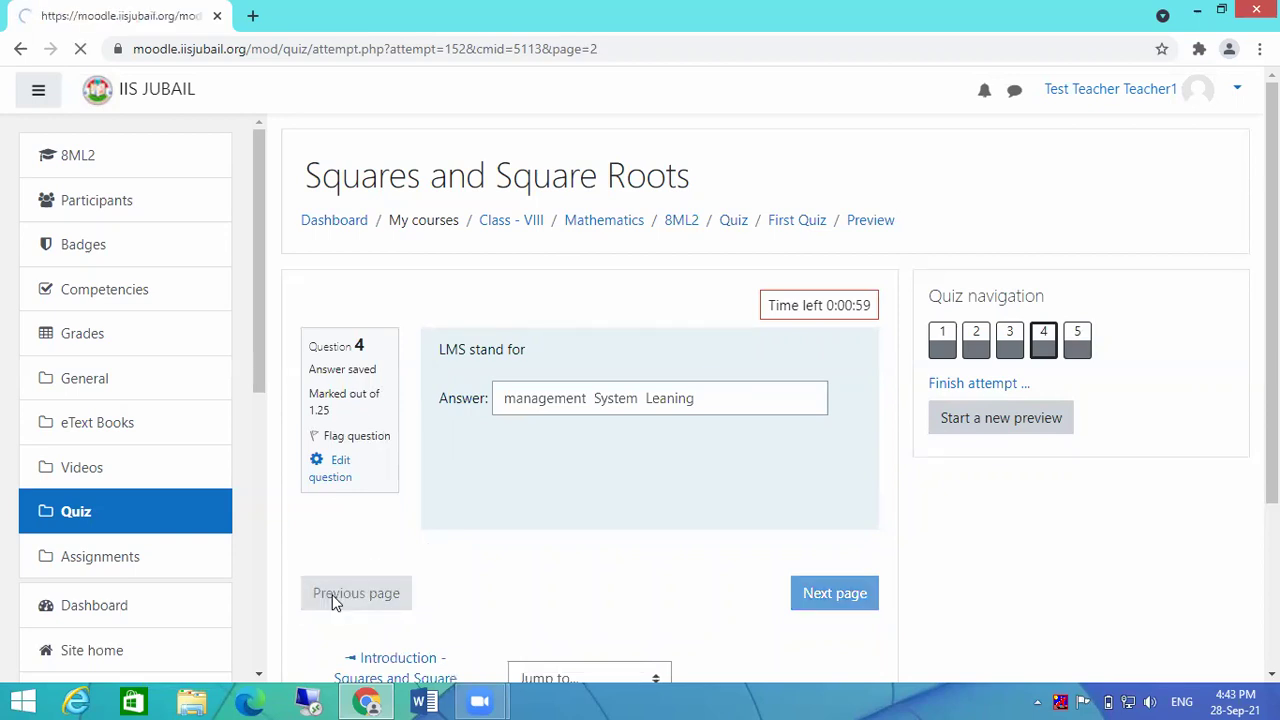
scroll(583, 532, "down", 1)
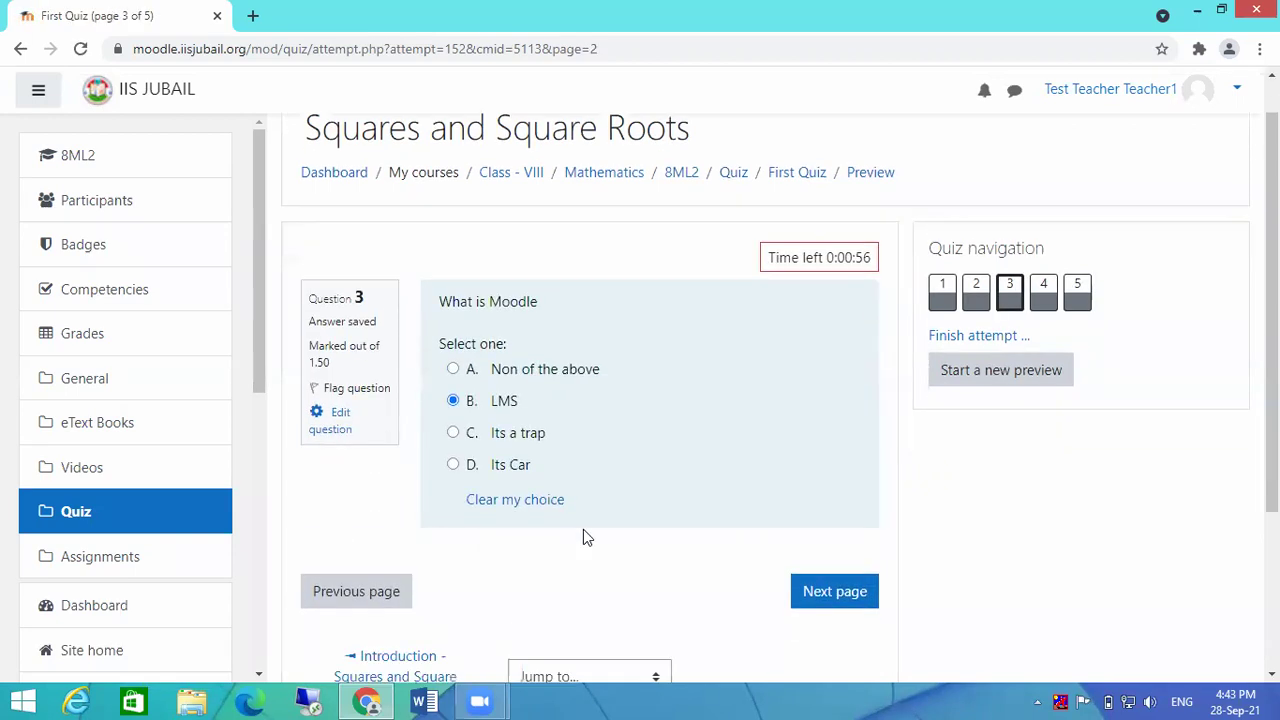
left_click(370, 548)
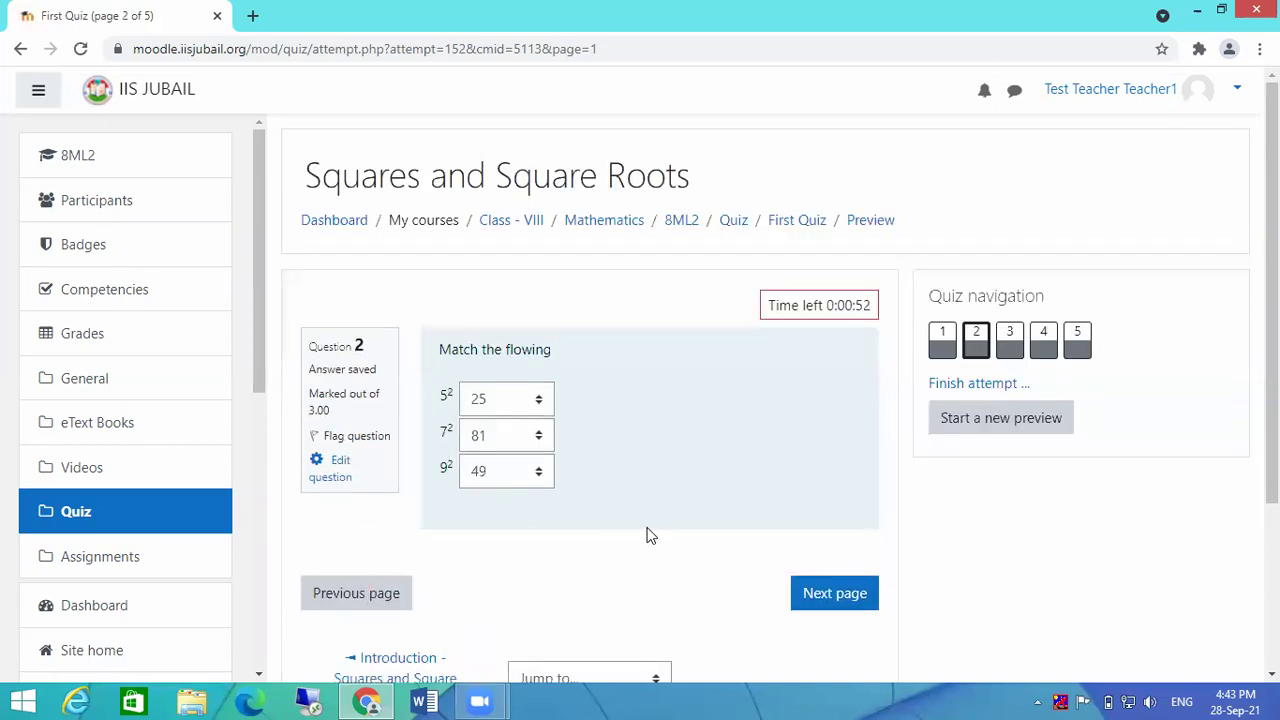
left_click(943, 345)
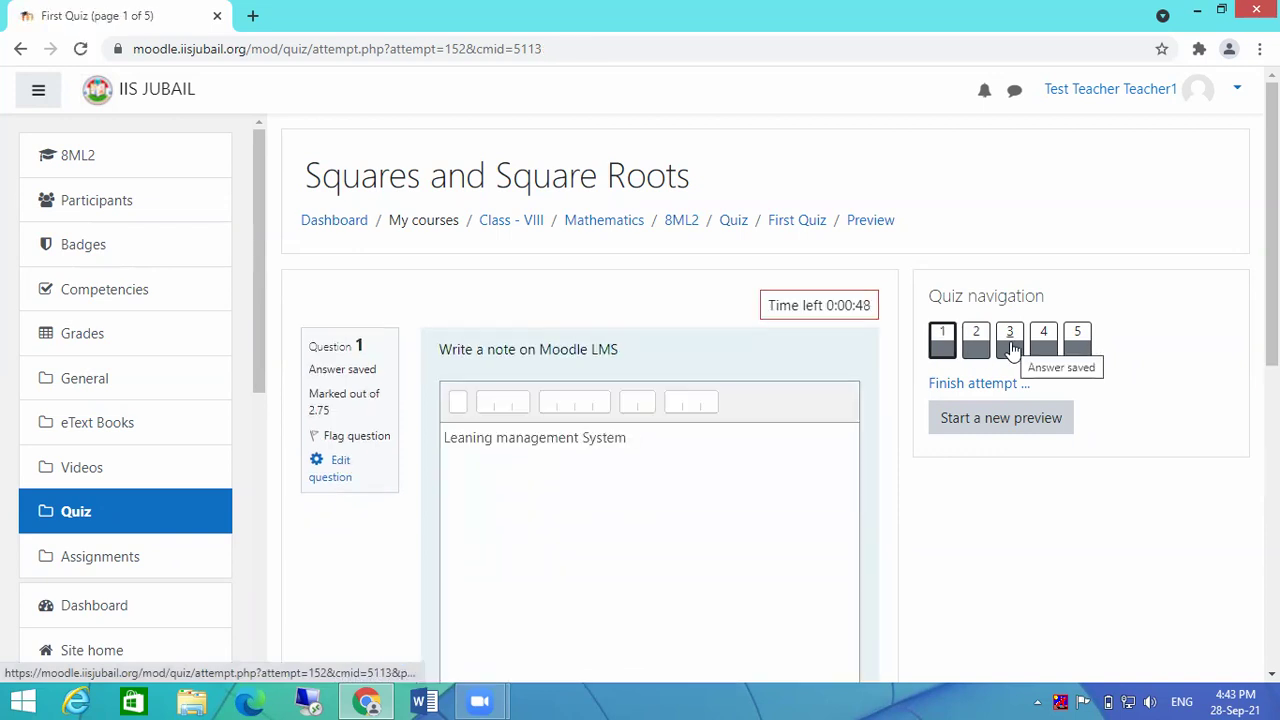
scroll(790, 470, "down", 3)
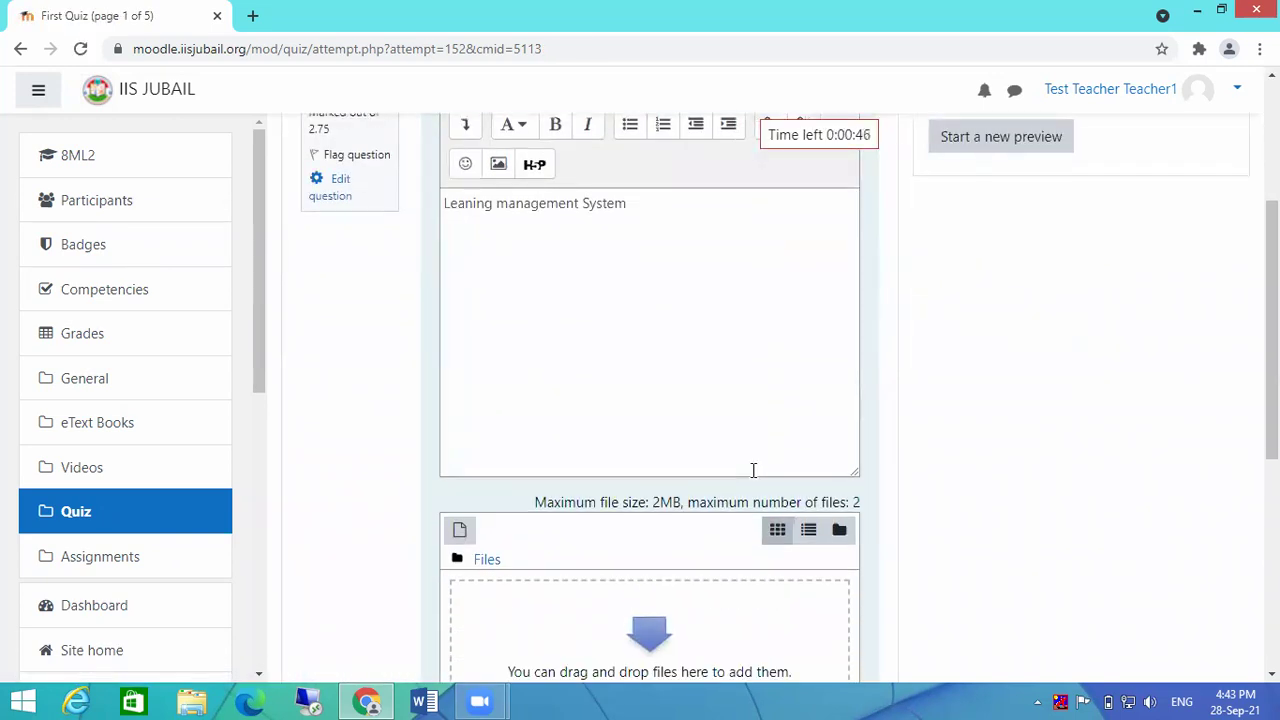
scroll(752, 470, "up", 3)
left_click(980, 352)
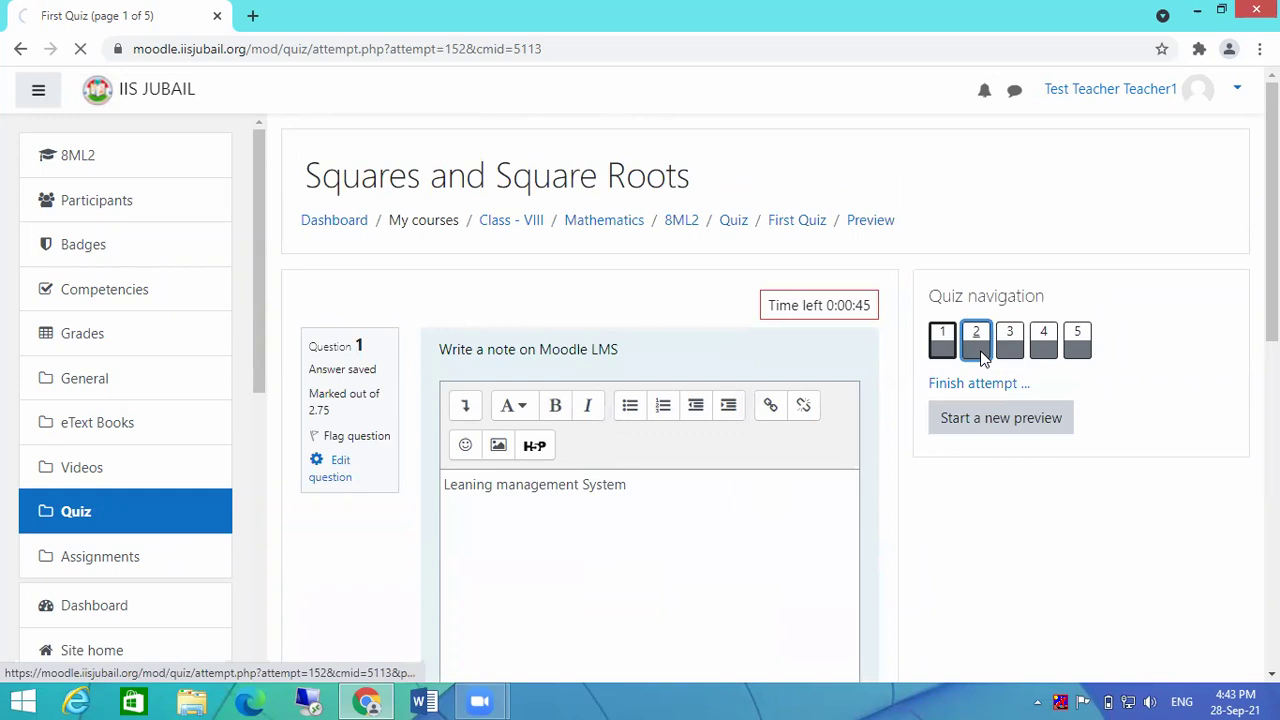
scroll(700, 460, "down", 3)
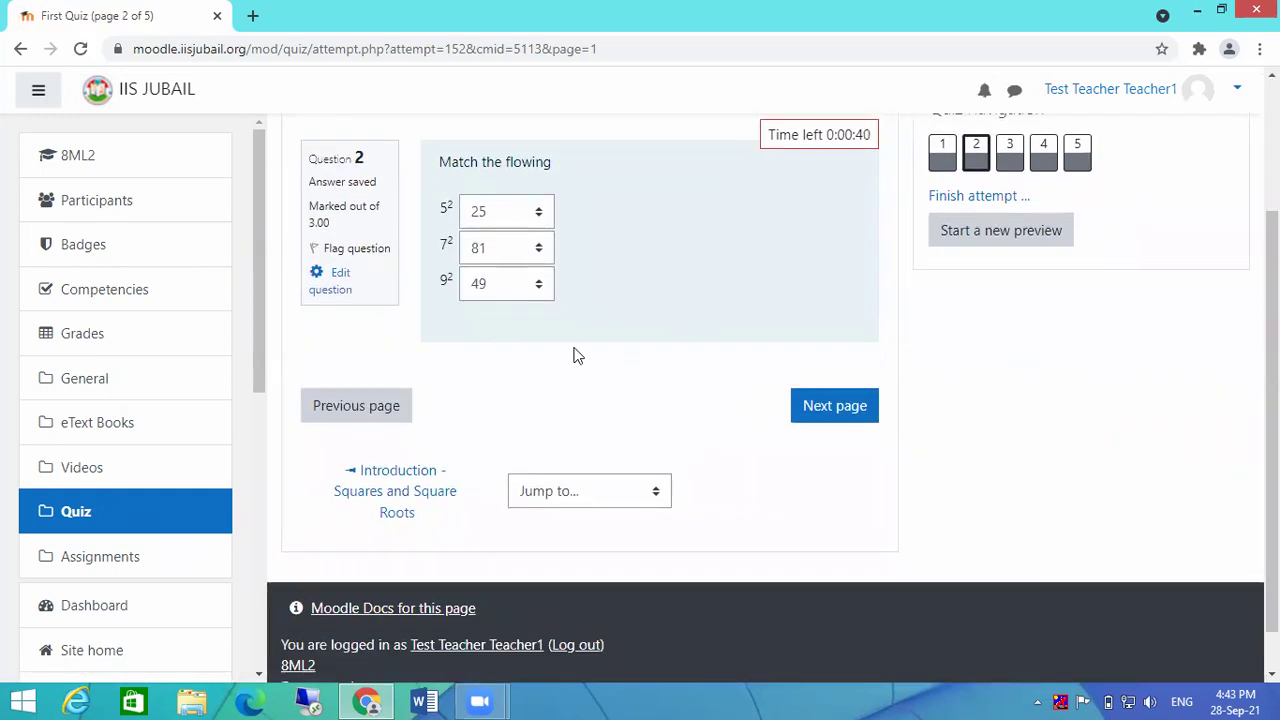
left_click(1043, 168)
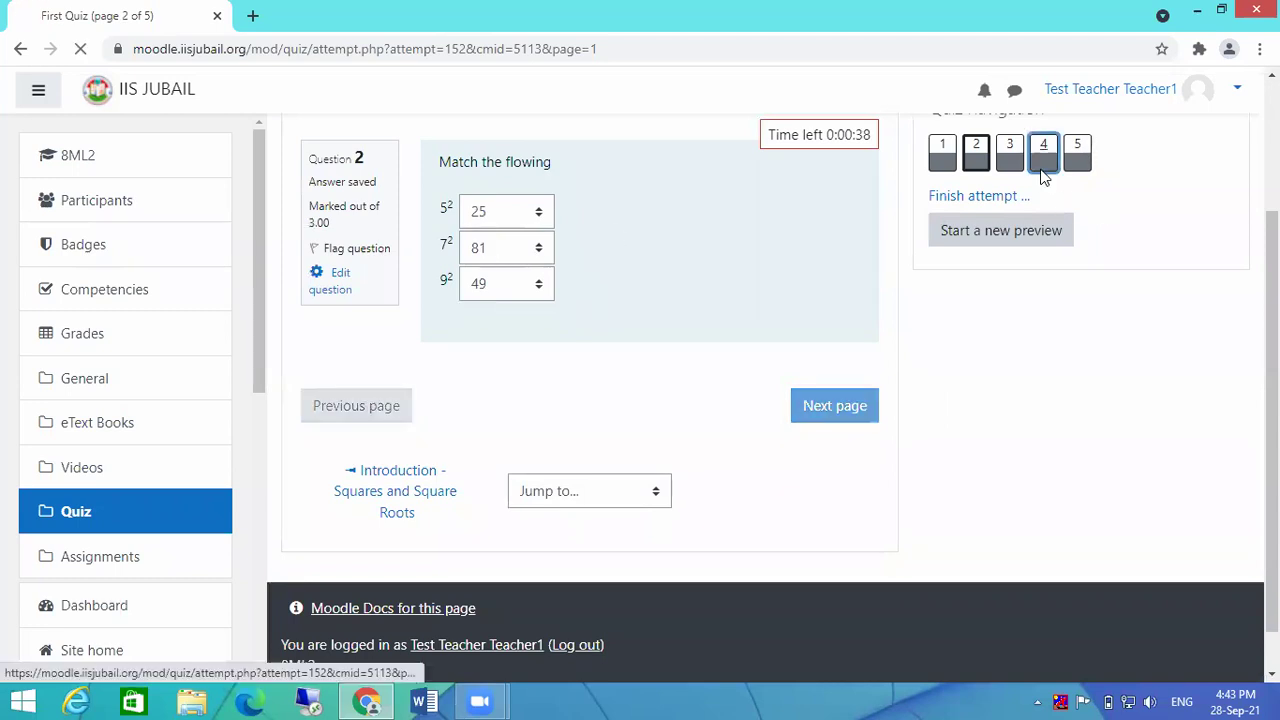
scroll(895, 490, "down", 4)
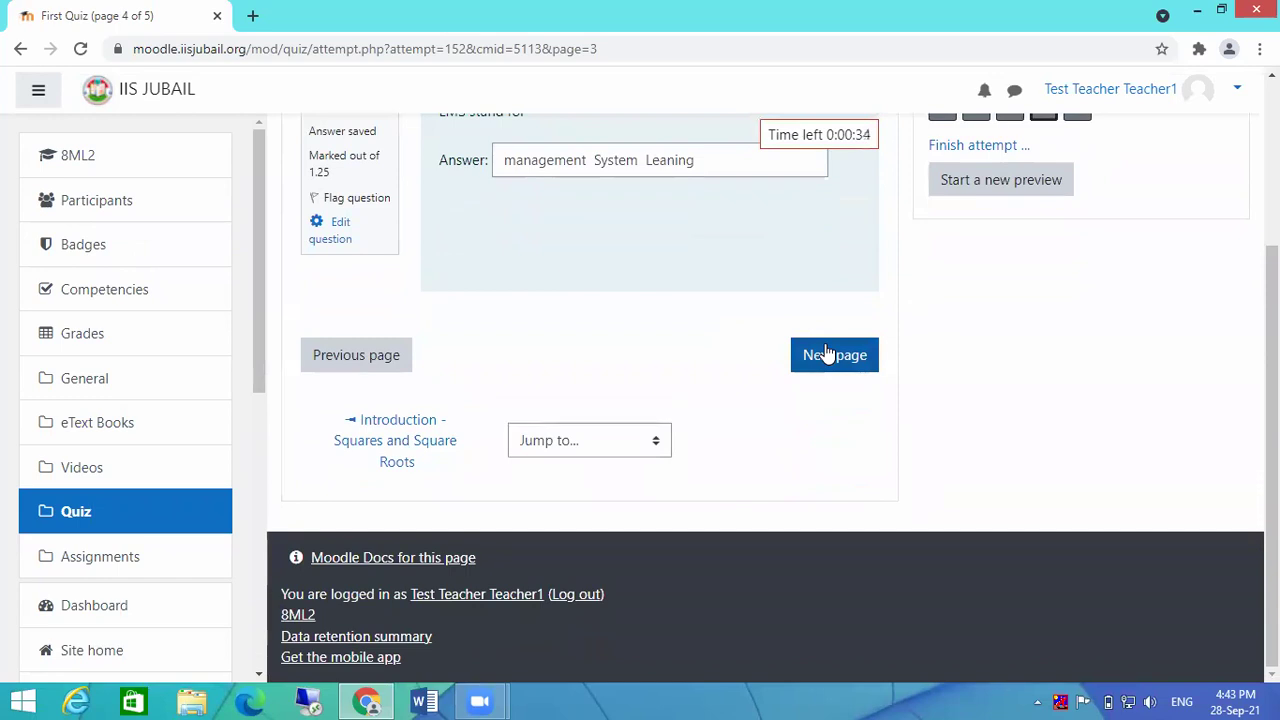
scroll(1110, 378, "up", 3)
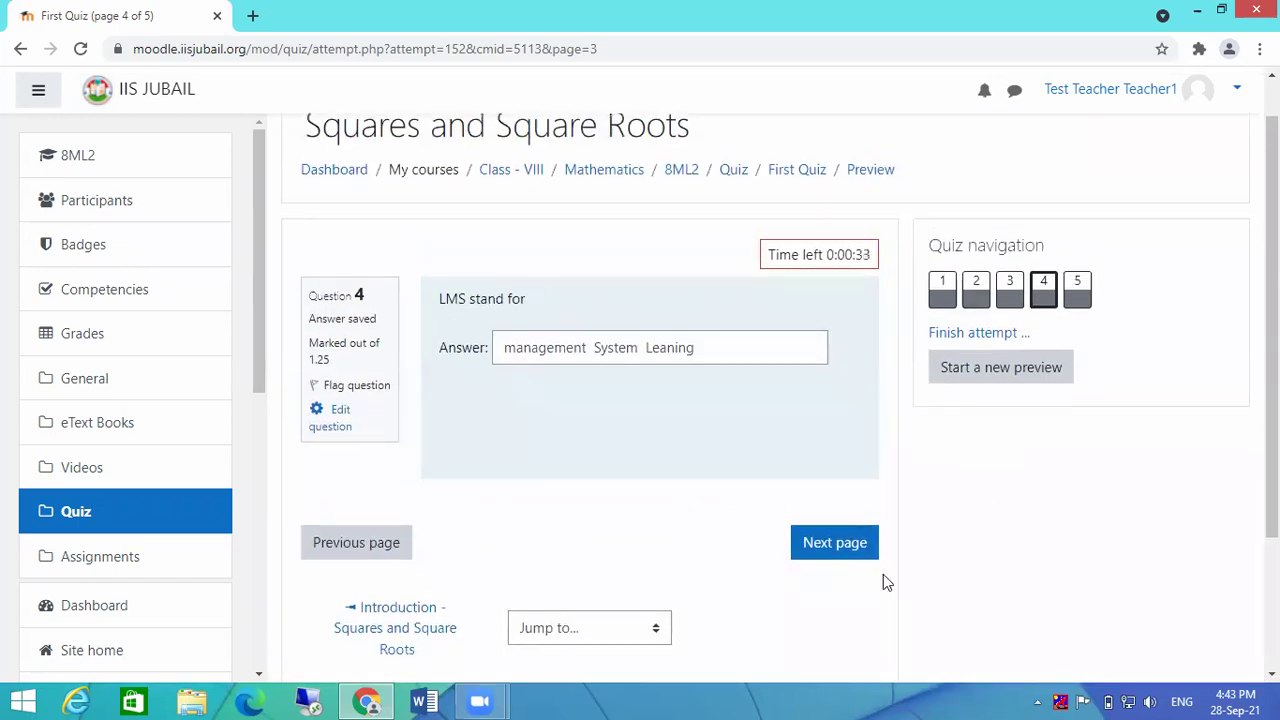
left_click(833, 555)
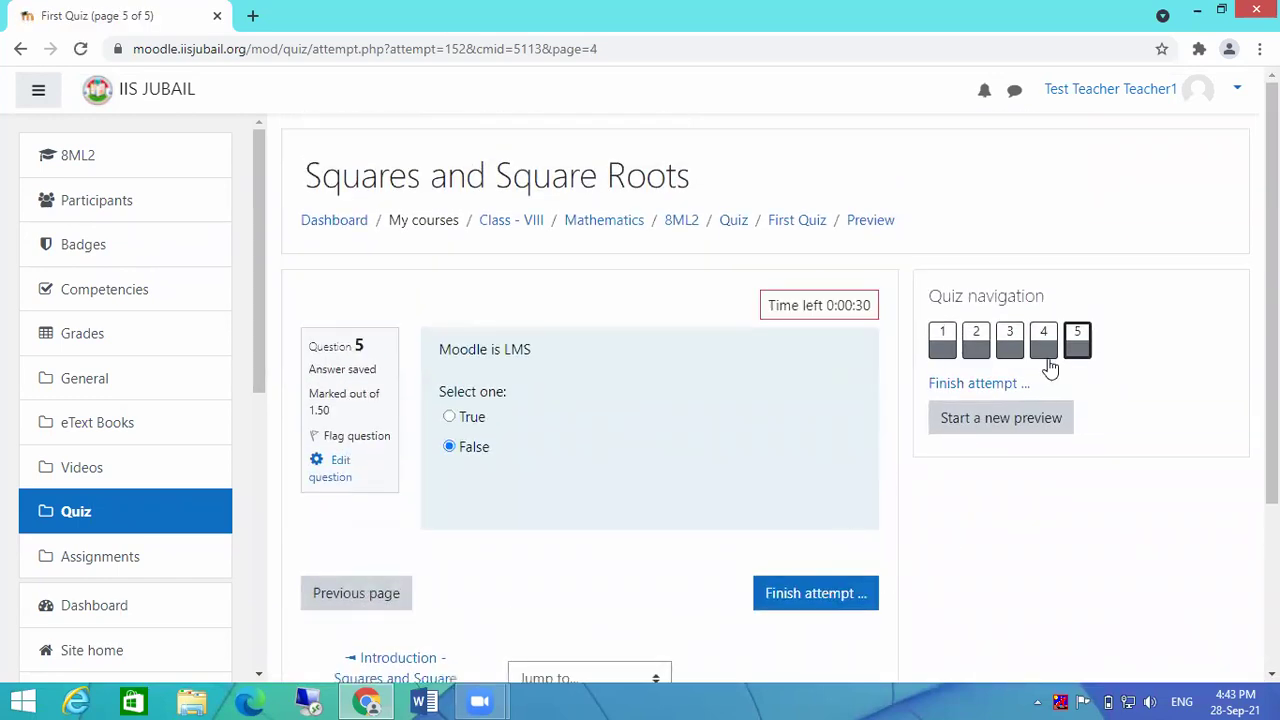
left_click(1080, 342)
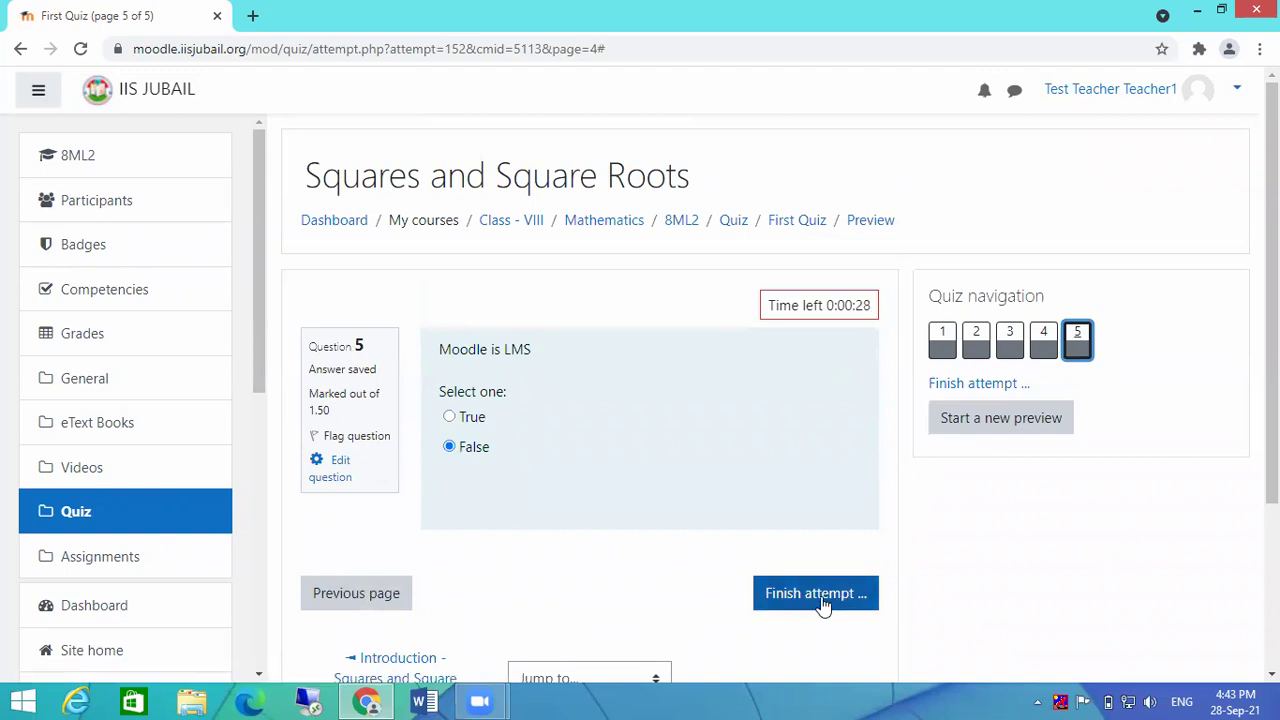
Step: Finish the attempt and confirm Submit all and finish
left_click(818, 596)
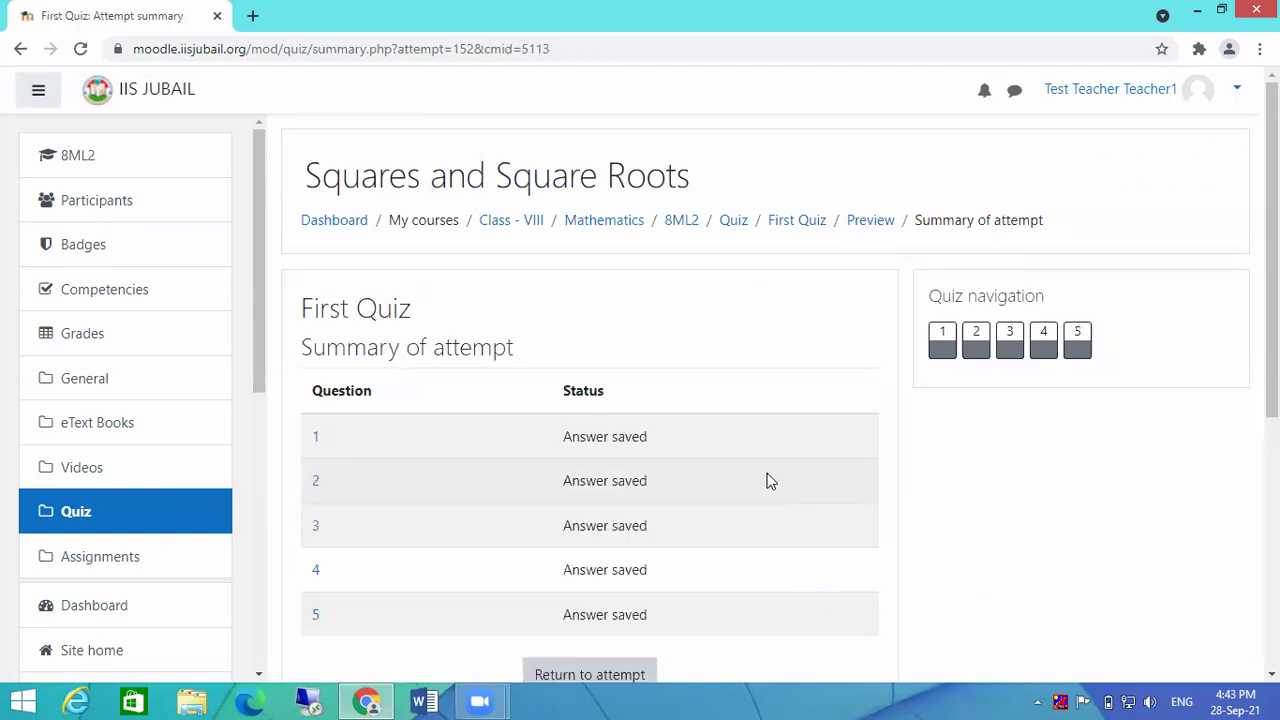
scroll(770, 481, "down", 2)
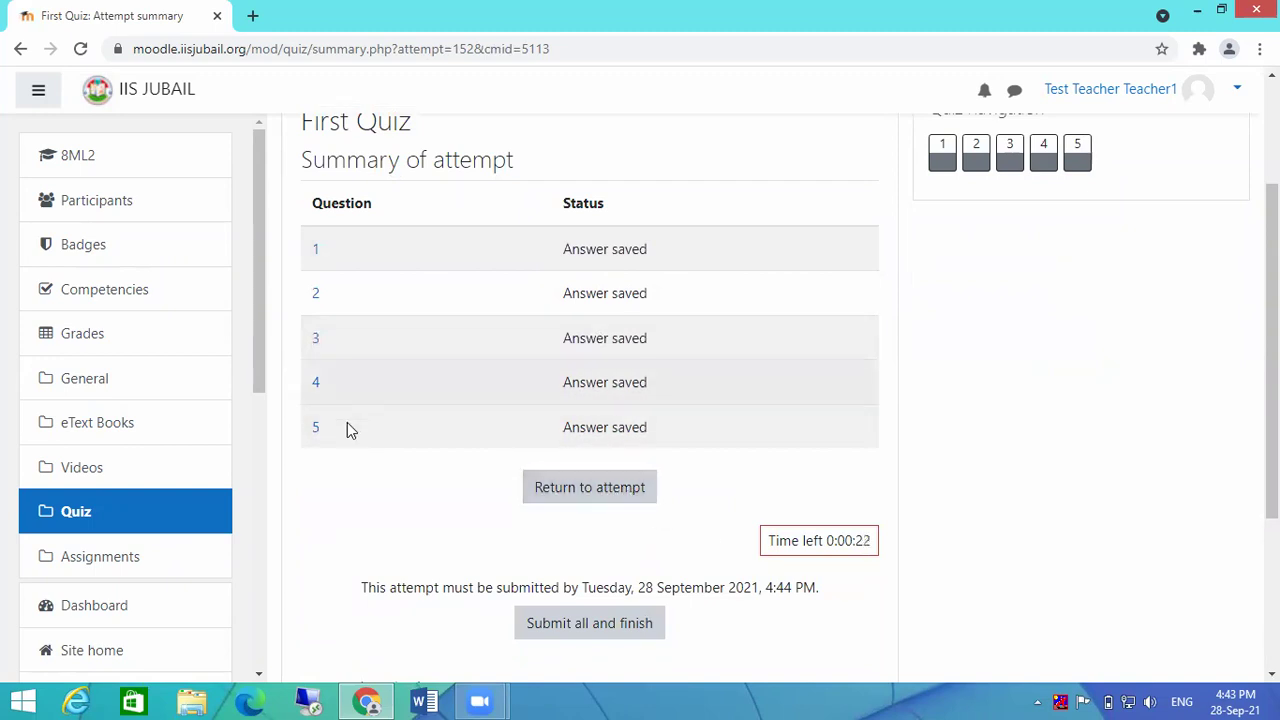
scroll(591, 457, "down", 2)
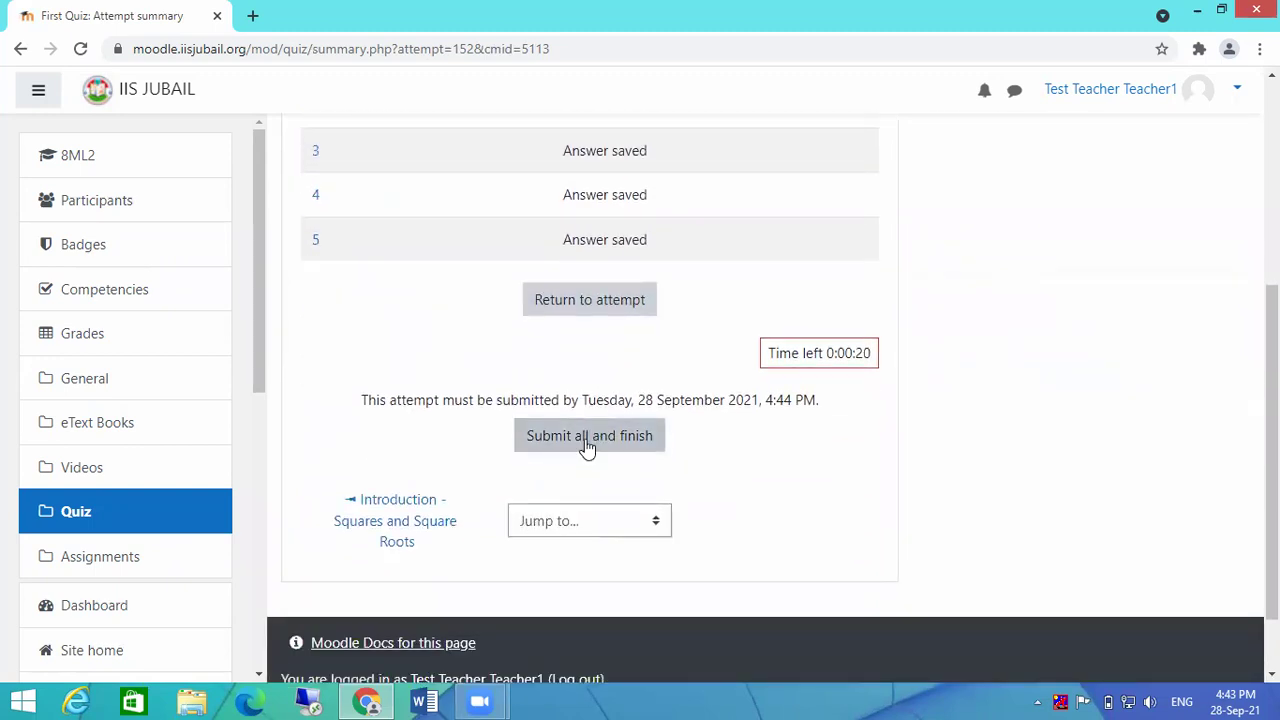
left_click(587, 445)
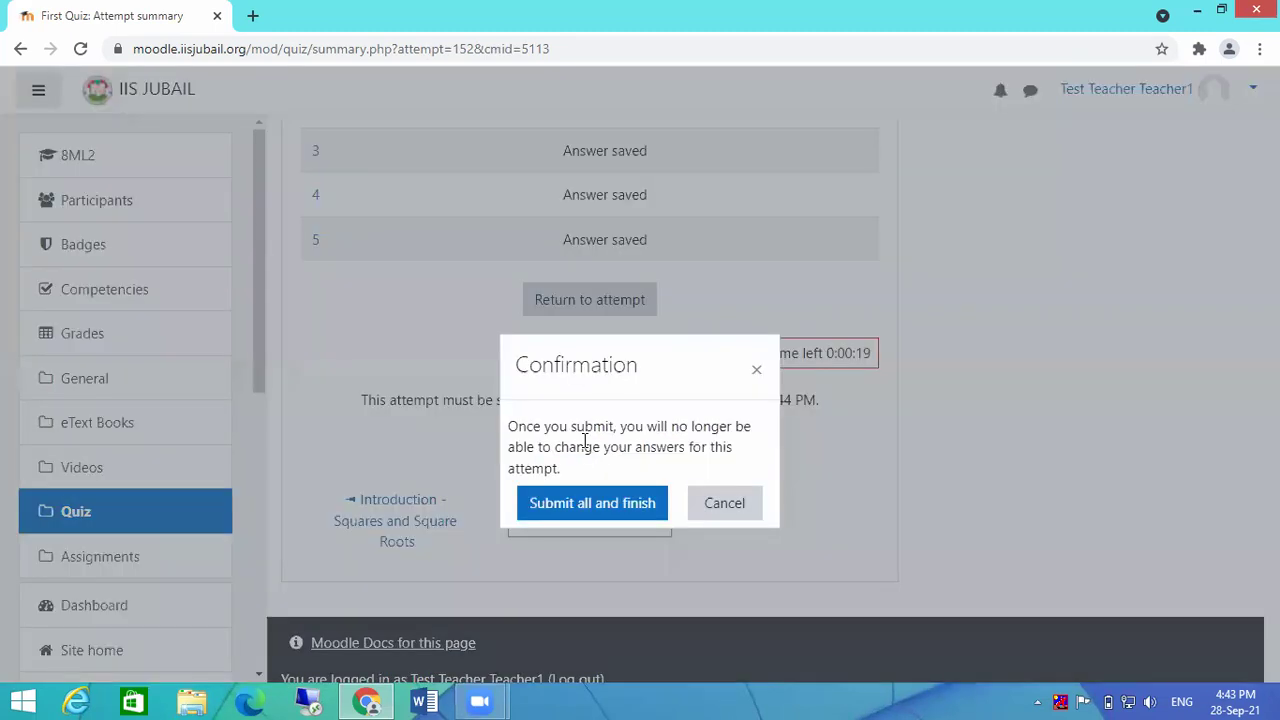
left_click(578, 508)
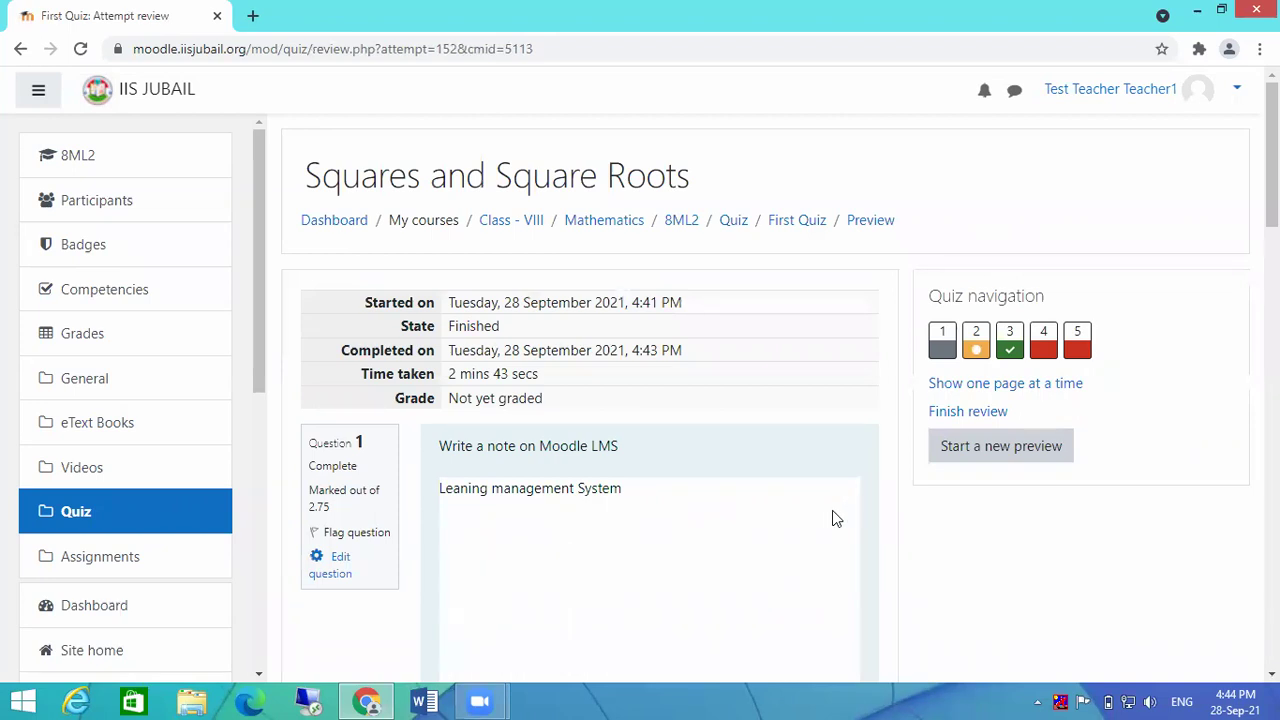
Step: Scroll the review: Question 2 scores 1.00/3.00, Question 3 correct, Questions 4 and 5 incorrect
scroll(836, 518, "down", 2)
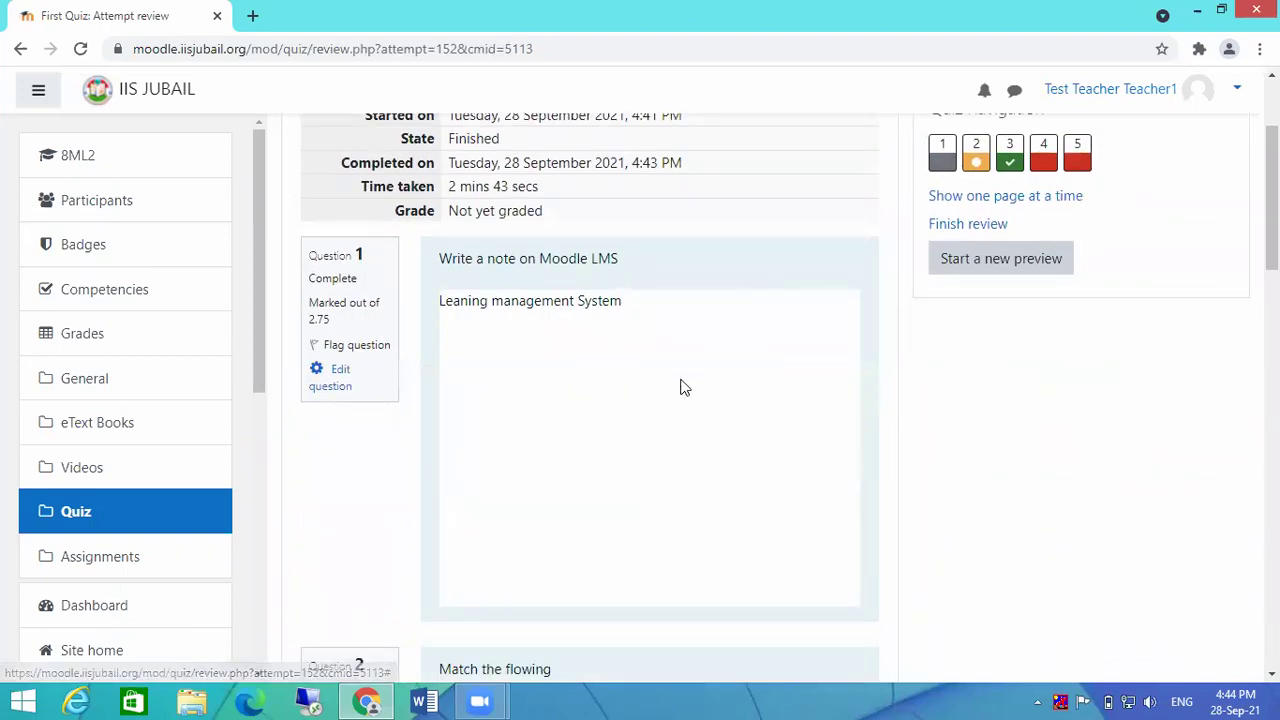
scroll(677, 392, "down", 1)
scroll(686, 345, "down", 2)
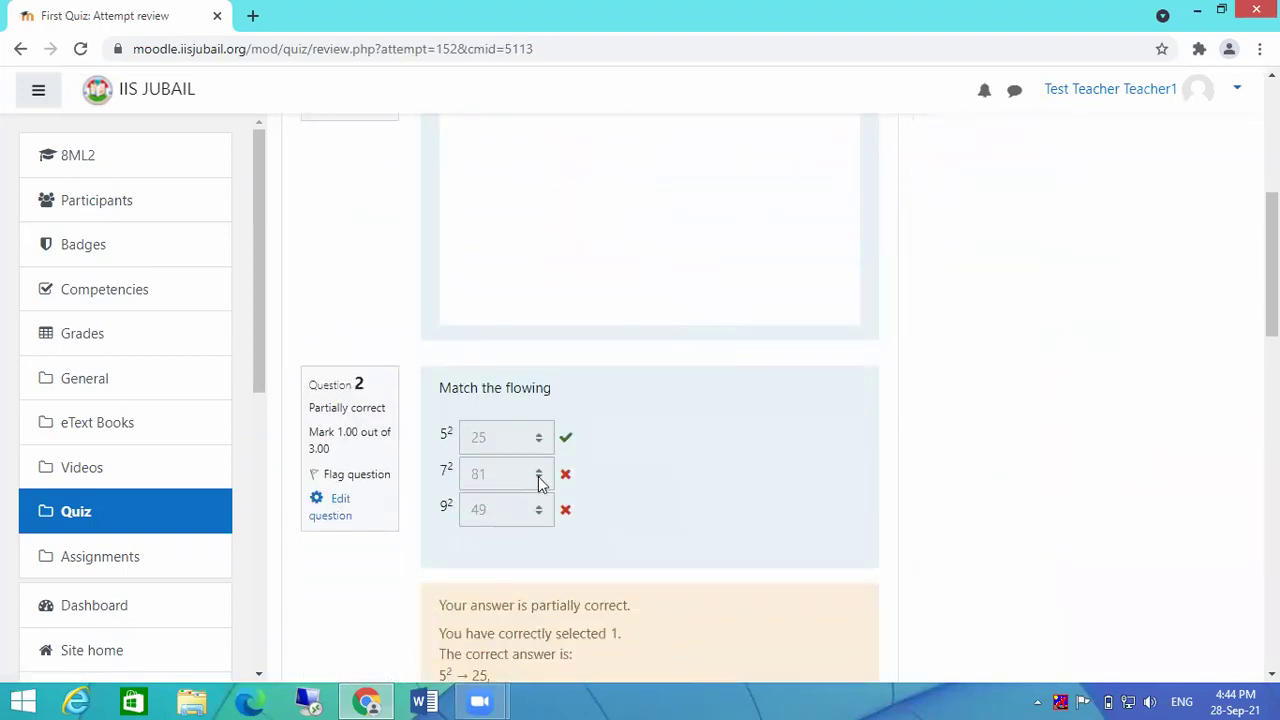
scroll(712, 231, "up", 3)
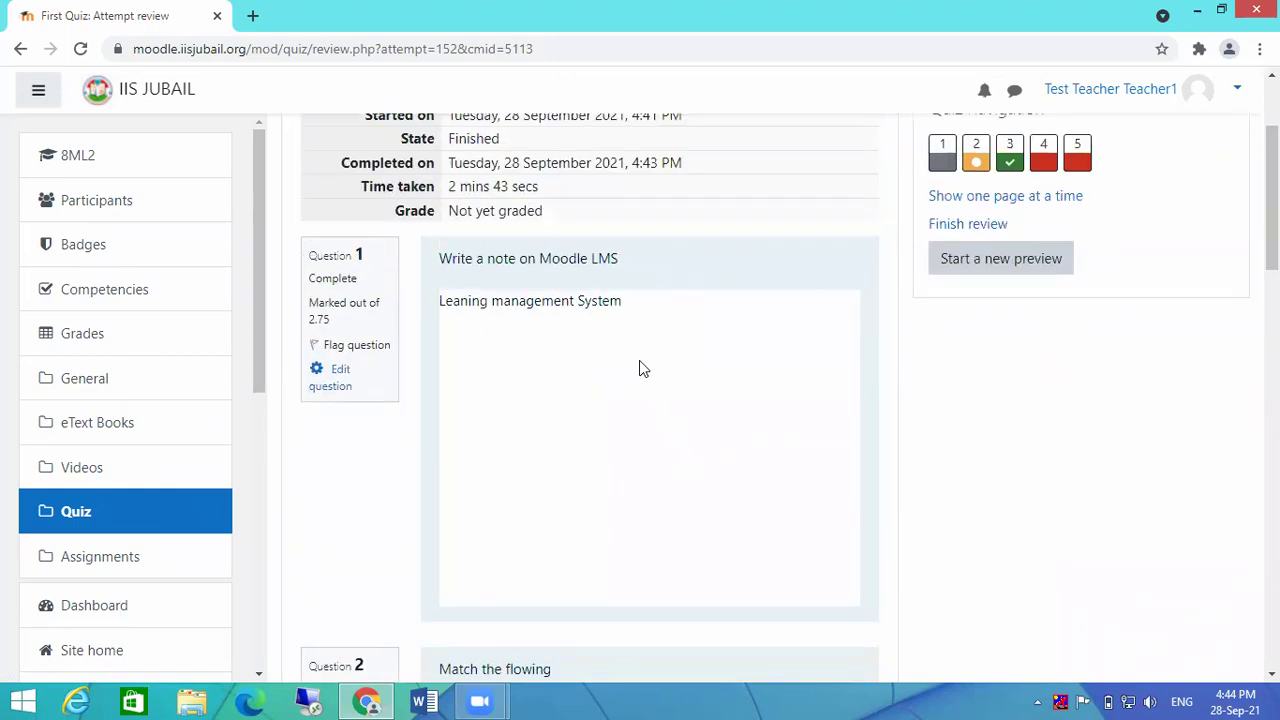
scroll(641, 364, "down", 6)
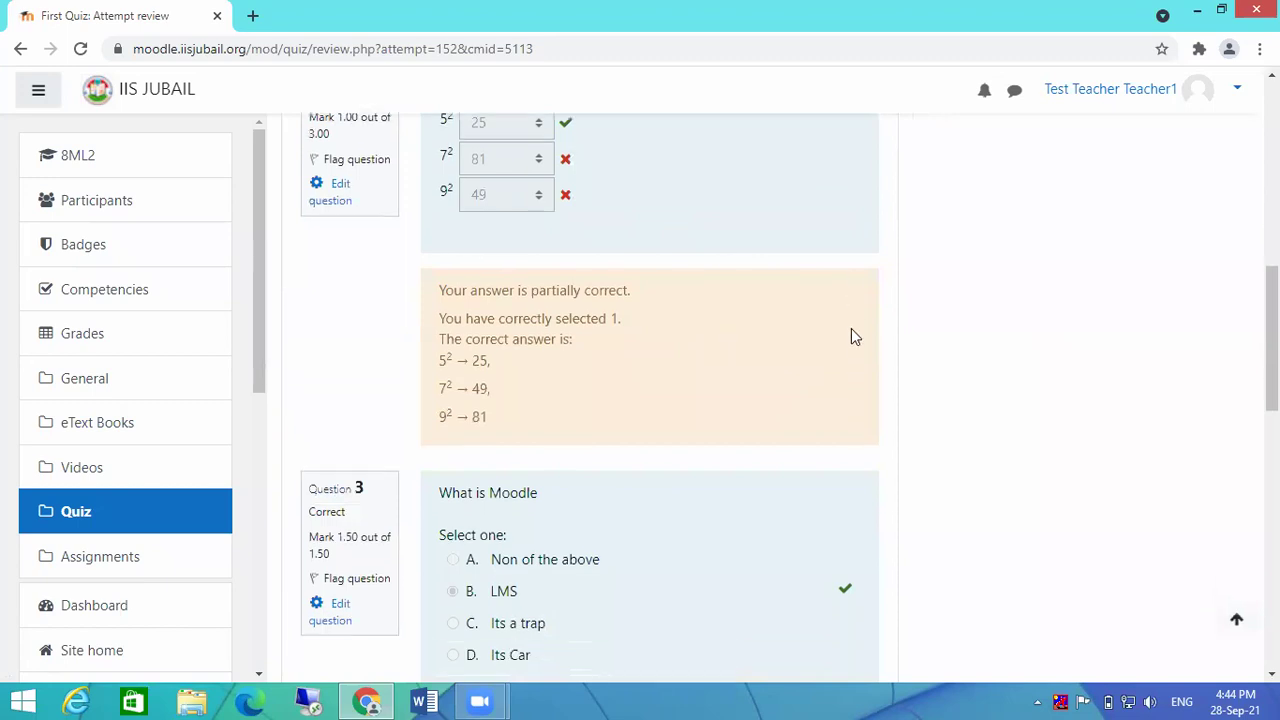
scroll(851, 328, "up", 2)
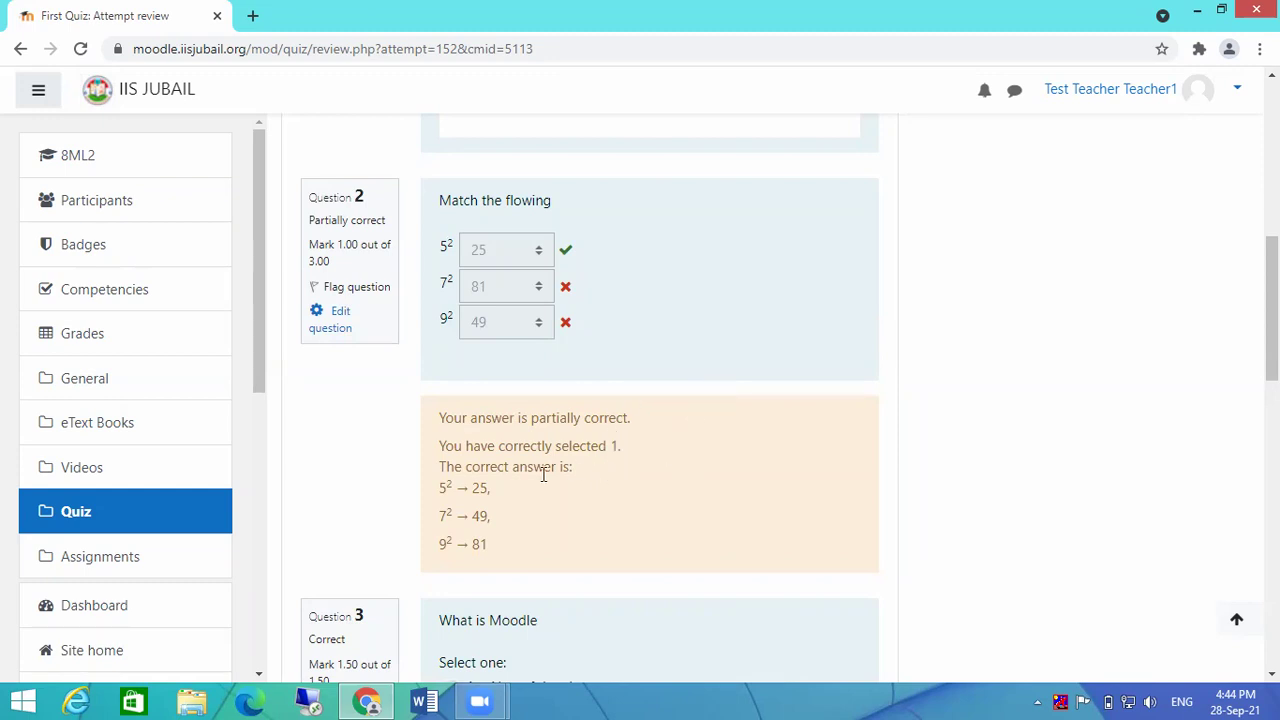
scroll(688, 418, "up", 5)
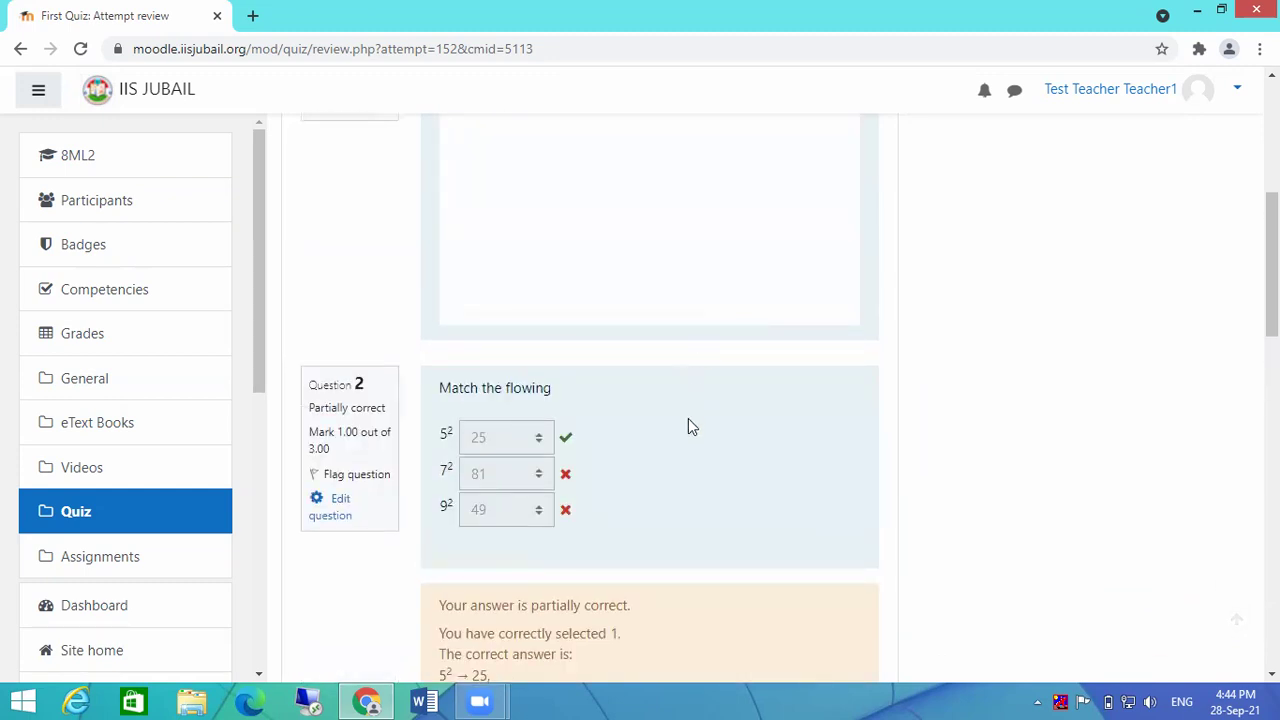
scroll(690, 400, "down", 5)
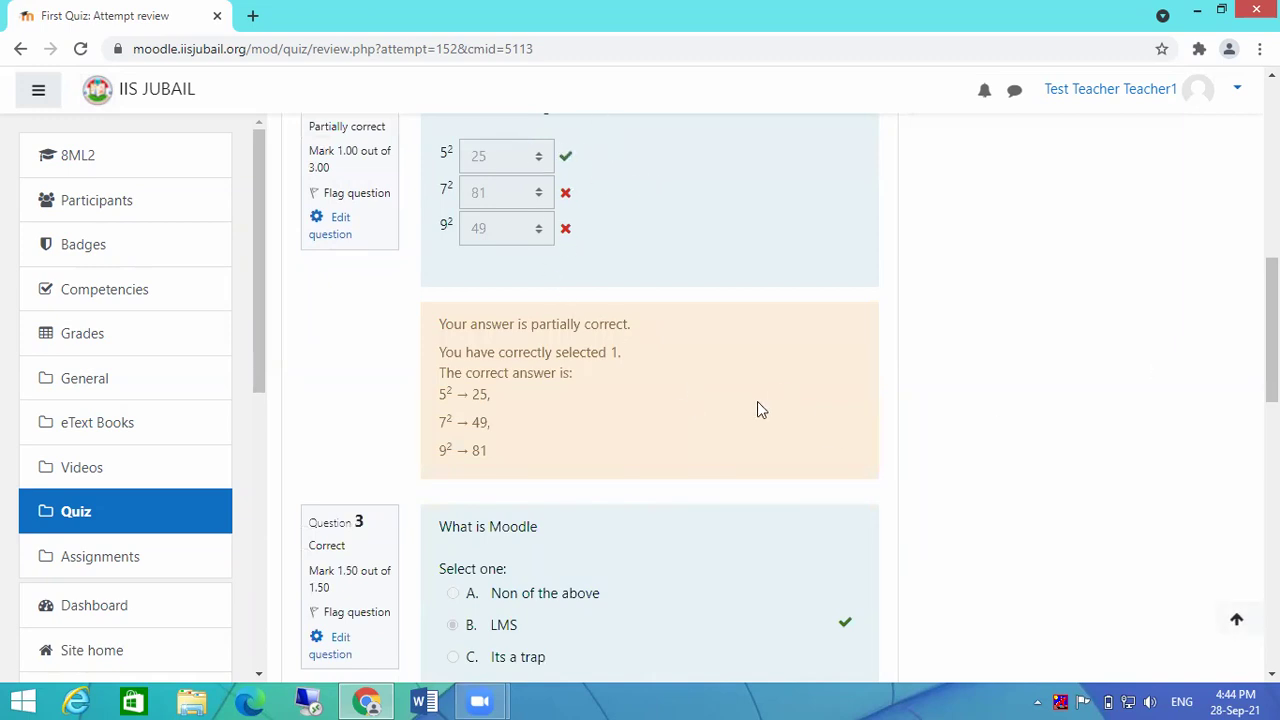
scroll(757, 409, "down", 2)
scroll(651, 391, "down", 4)
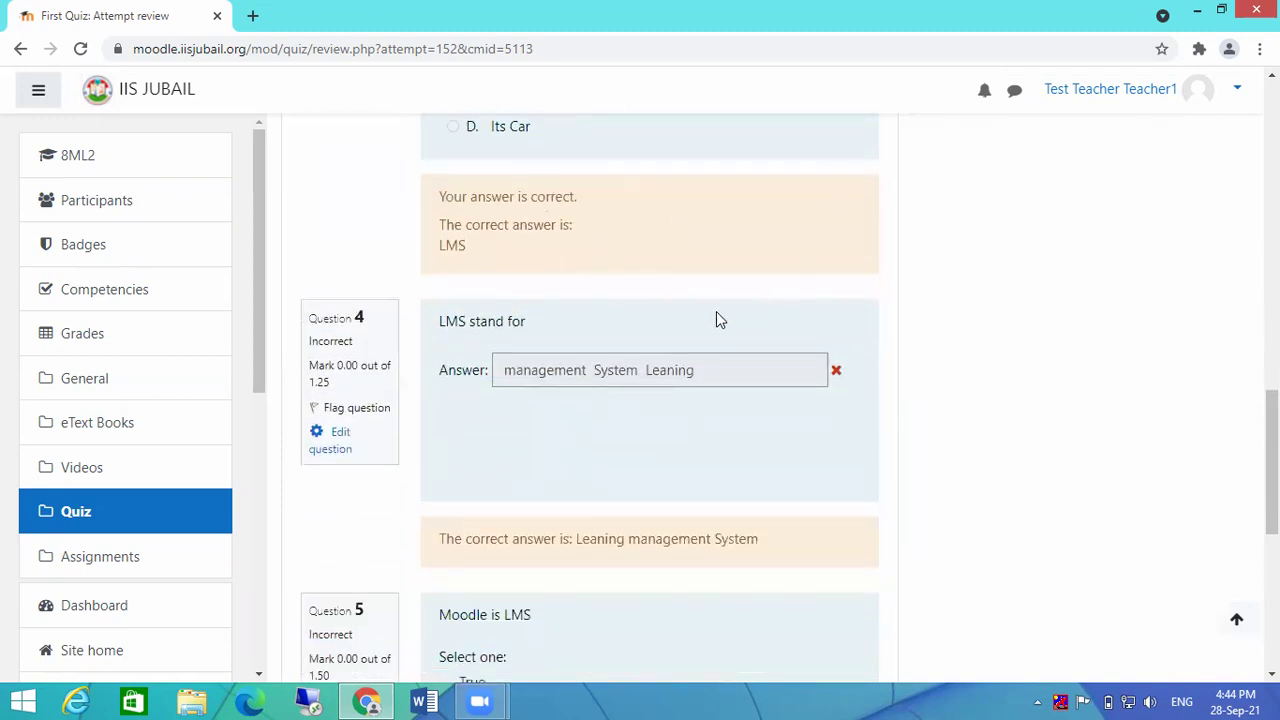
scroll(716, 320, "down", 1)
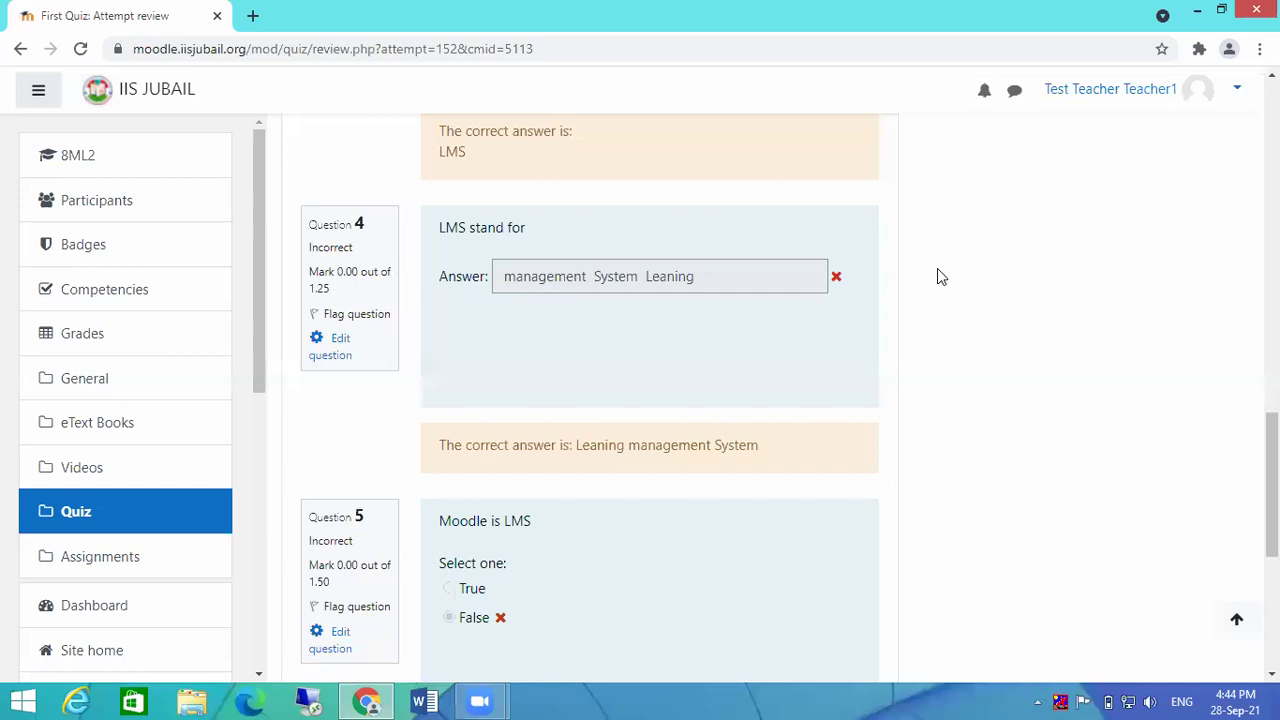
scroll(808, 340, "down", 3)
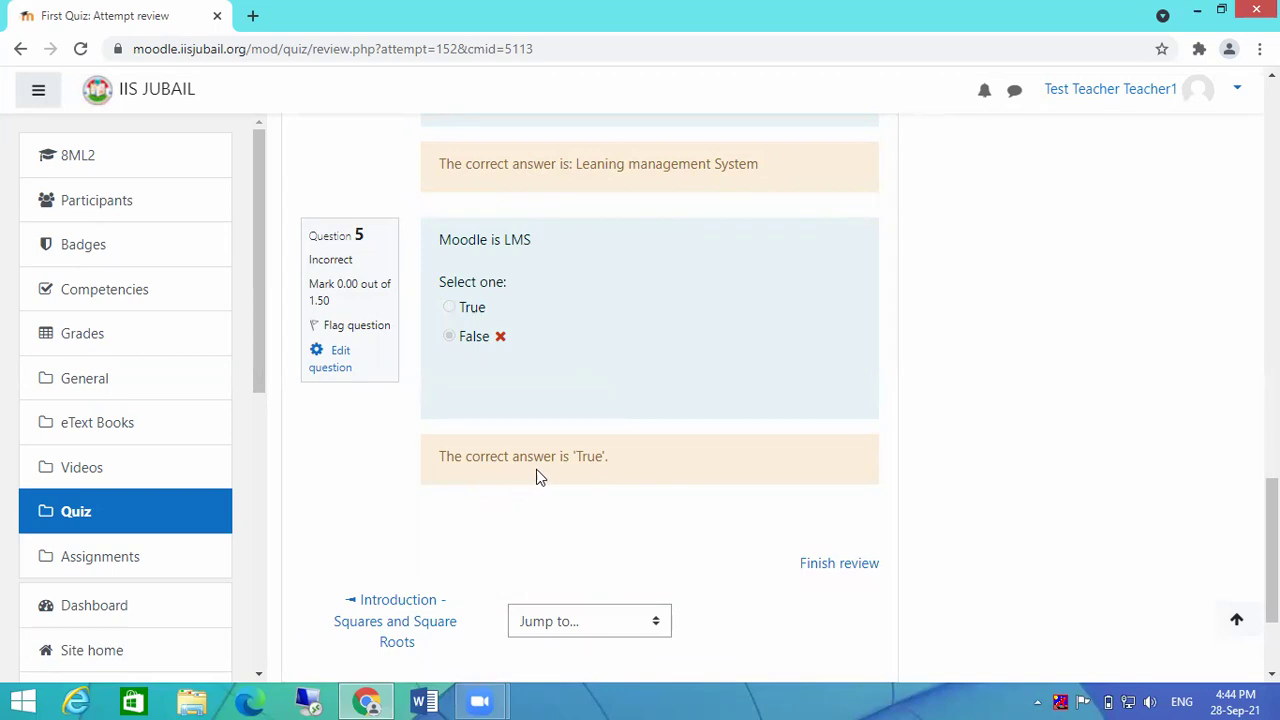
scroll(890, 405, "down", 2)
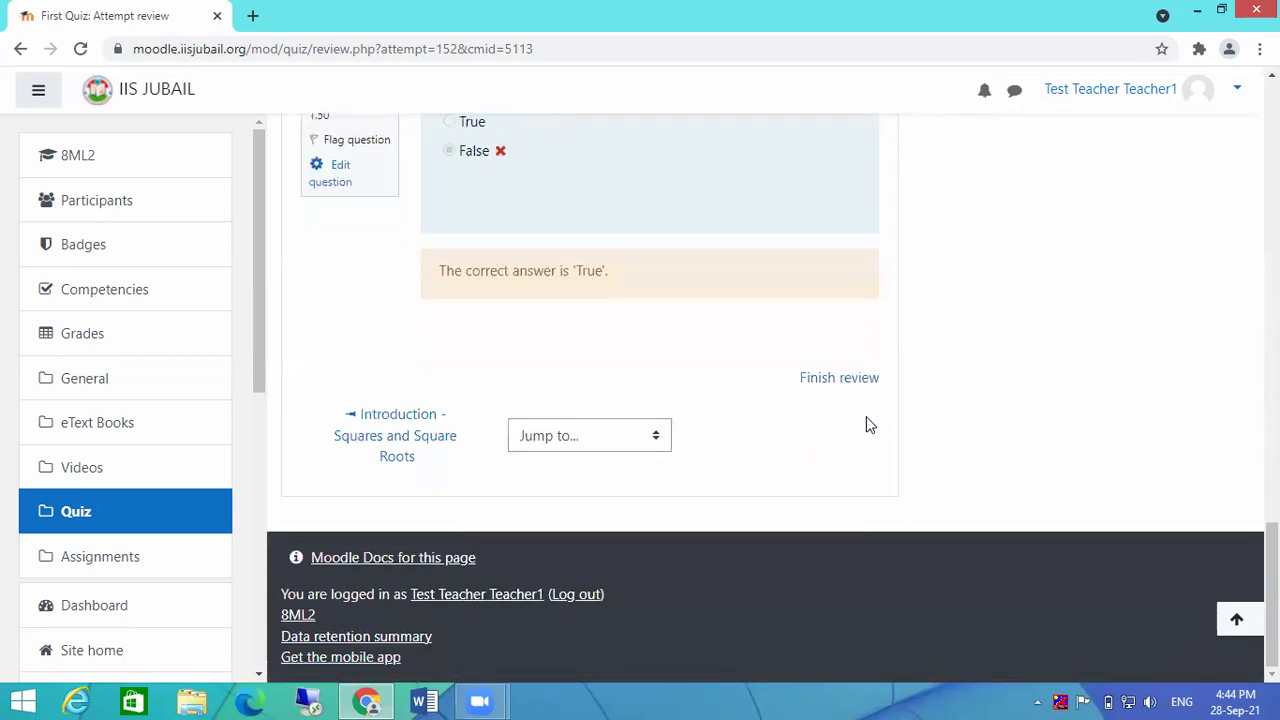
Step: Finish the review and view the attempts summary showing Not yet graded / 10.00
left_click(845, 383)
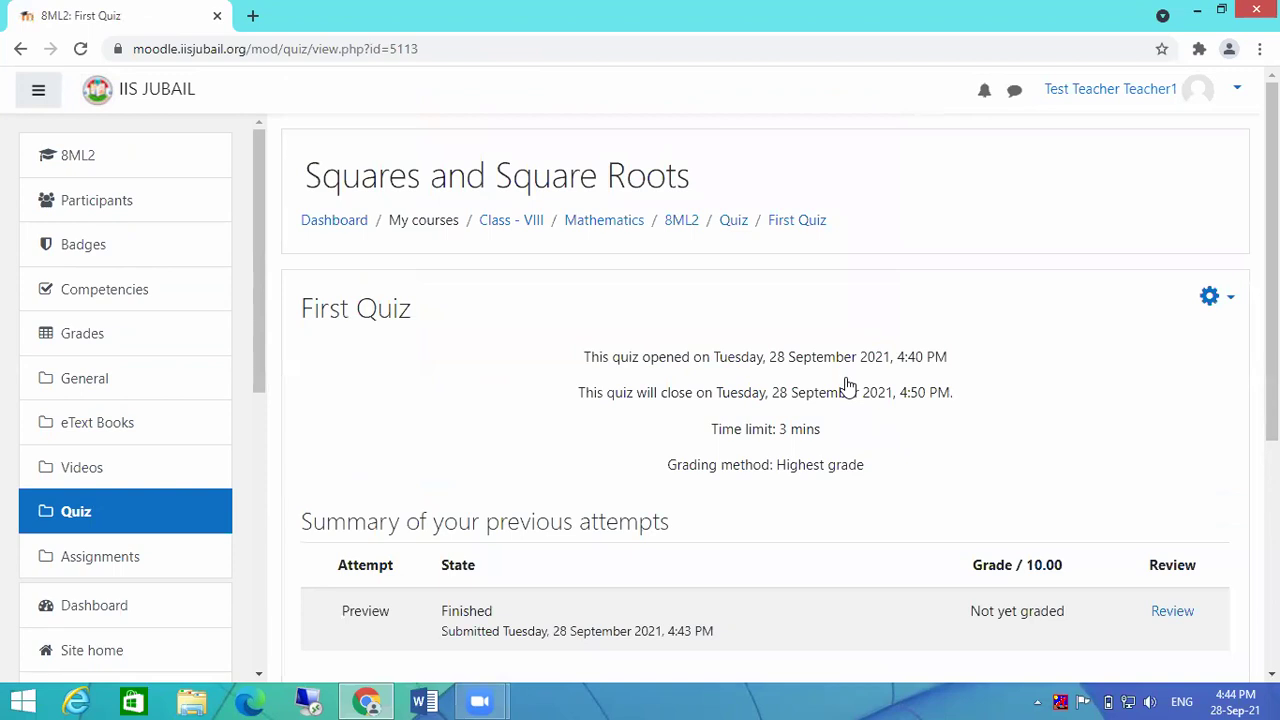
scroll(1104, 500, "down", 4)
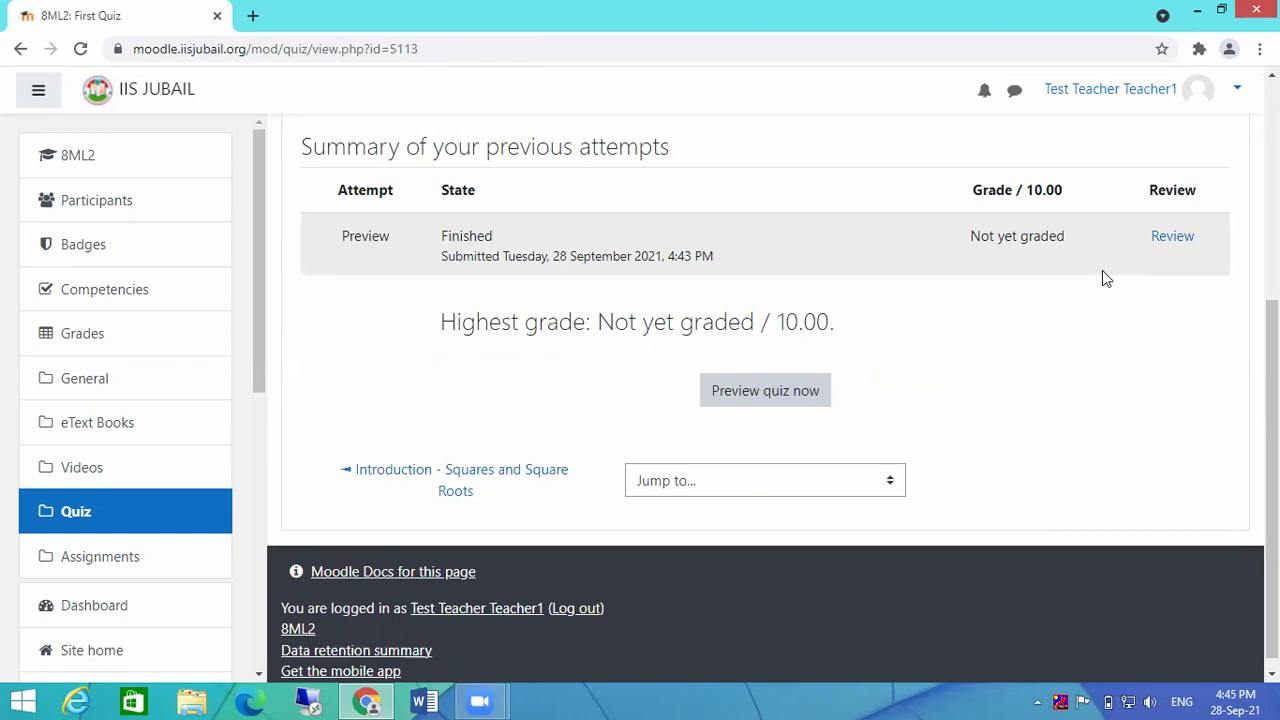
left_click(1171, 237)
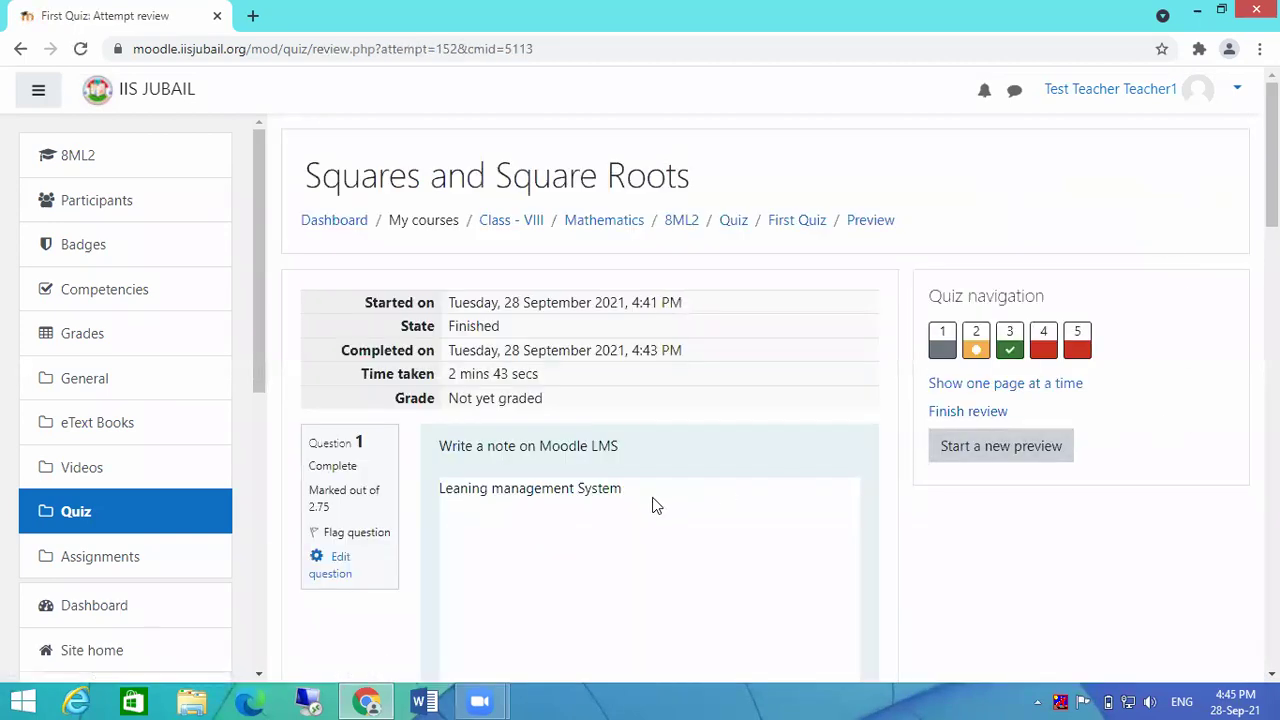
scroll(722, 472, "down", 3)
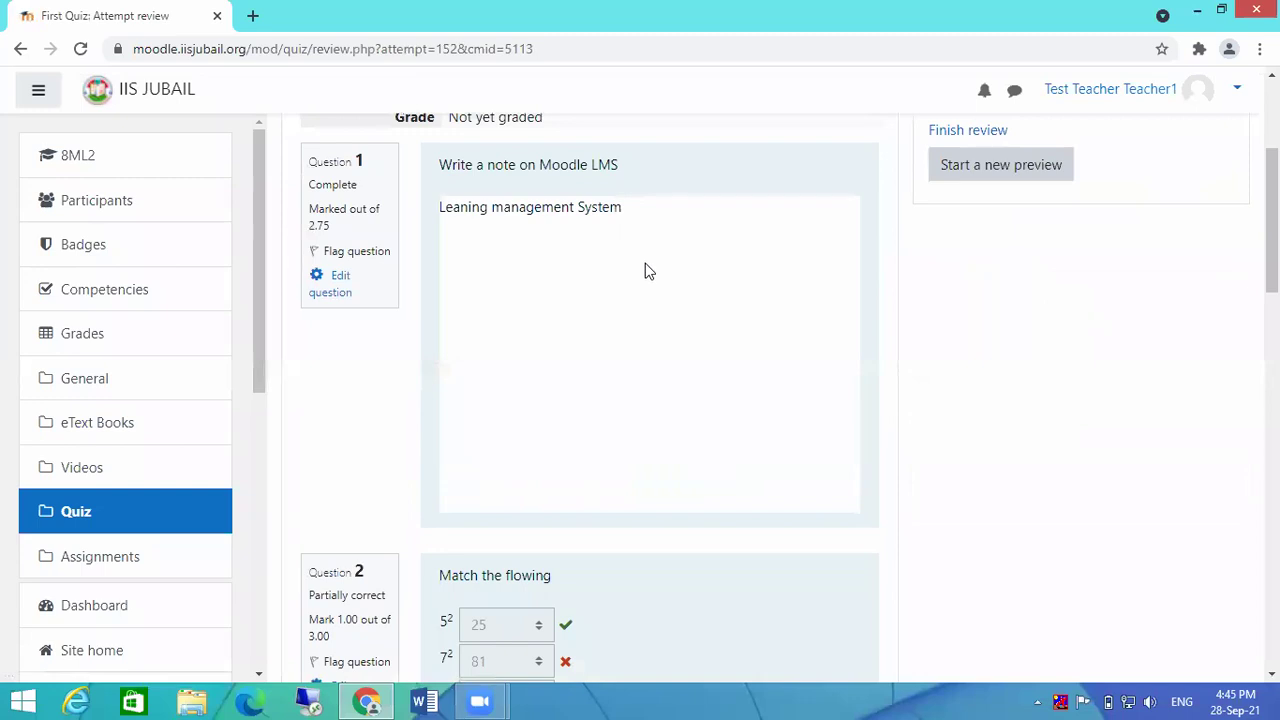
scroll(935, 266, "down", 2)
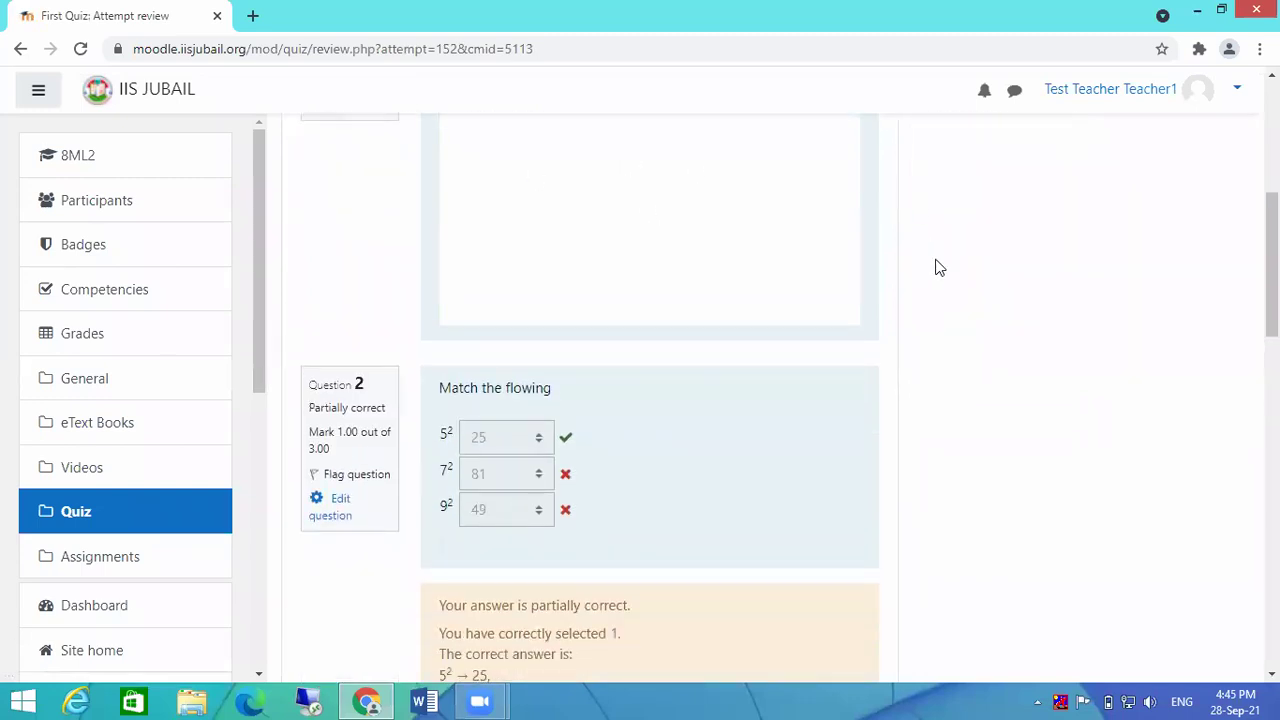
scroll(941, 274, "up", 3)
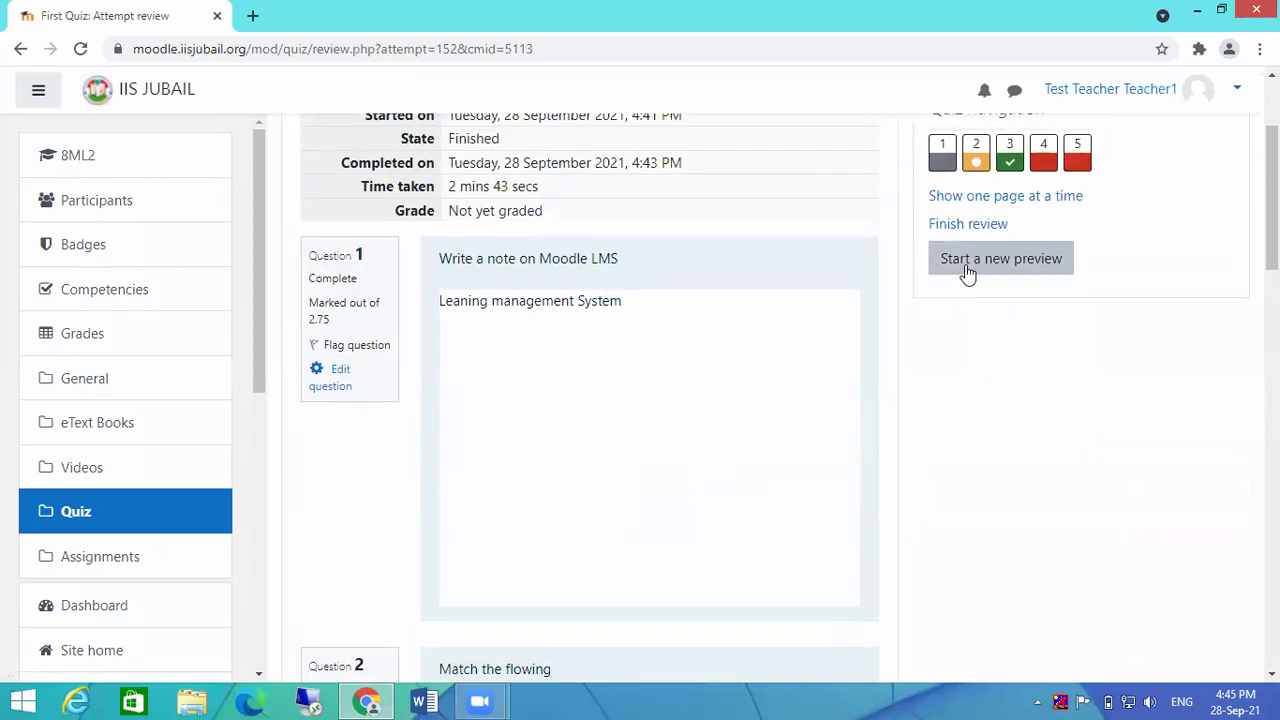
scroll(790, 412, "down", 18)
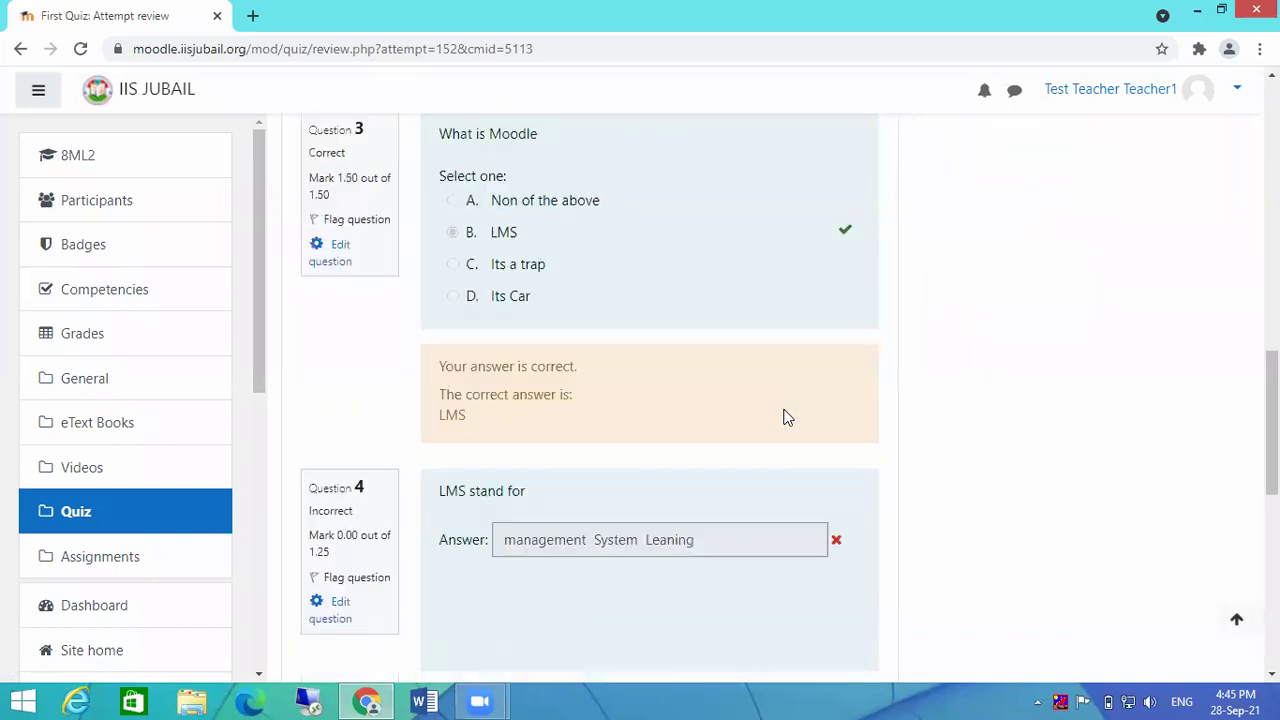
left_click(831, 386)
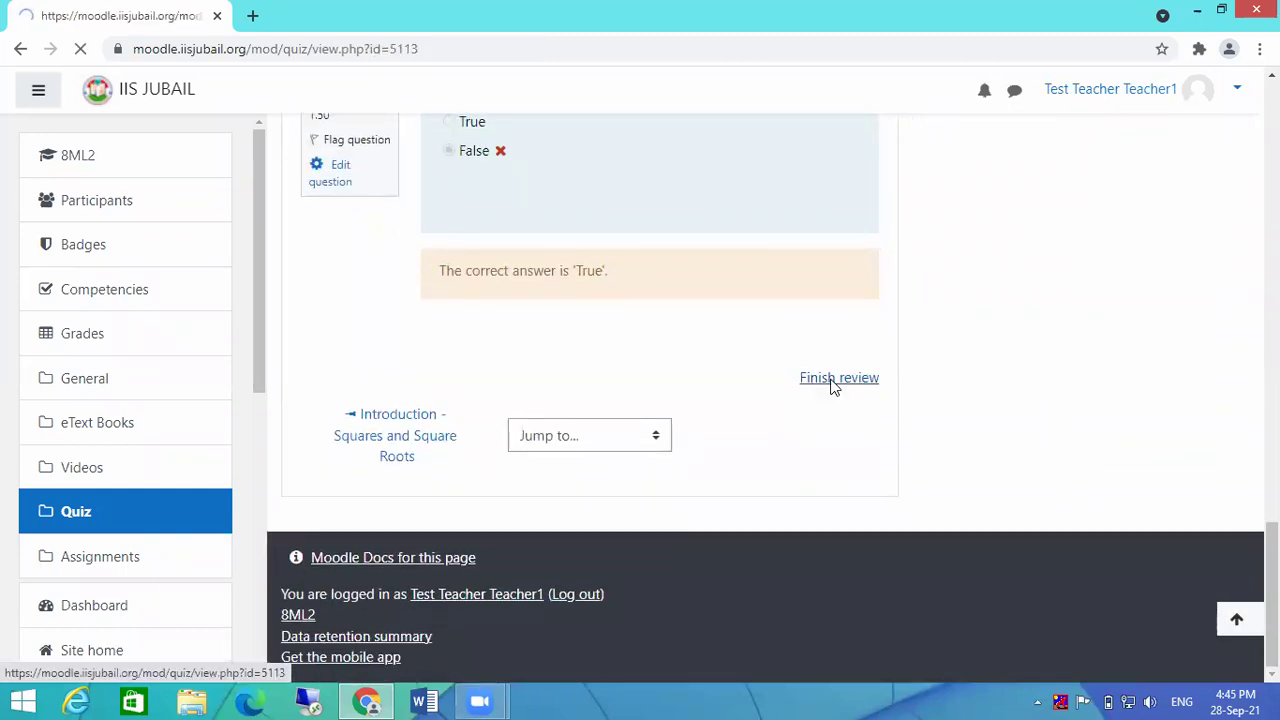
scroll(1100, 388, "down", 3)
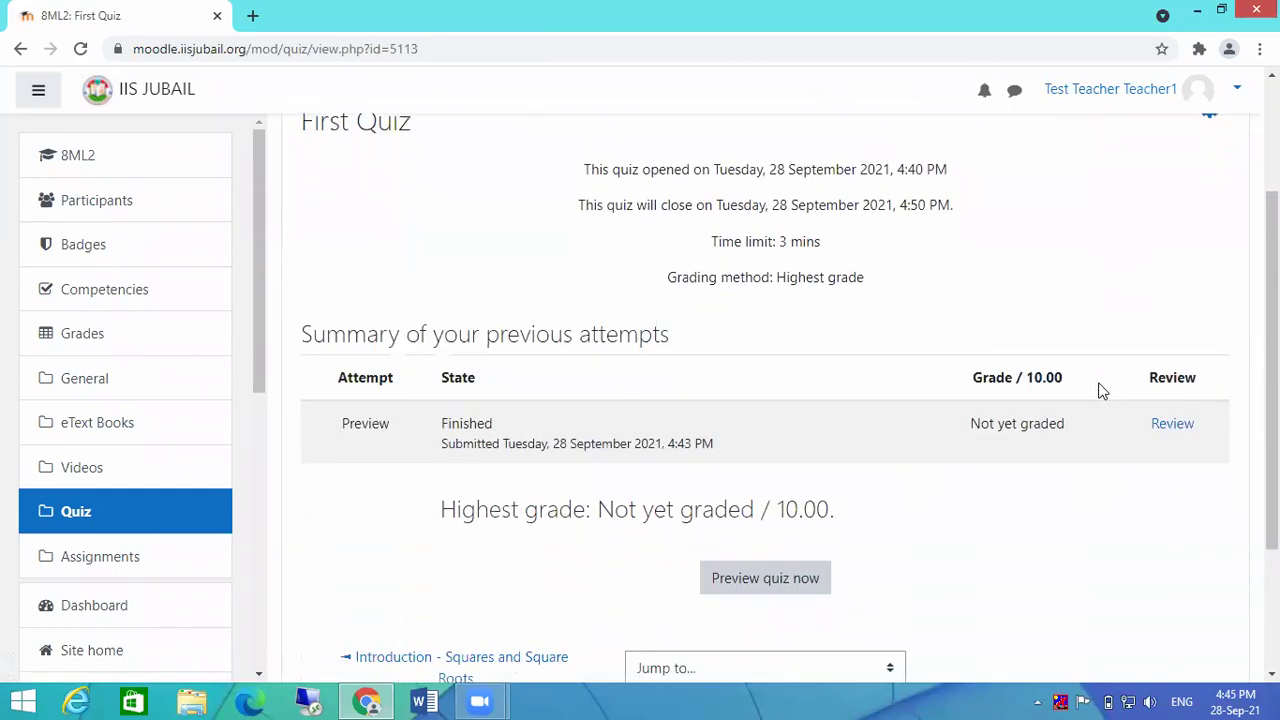
scroll(1097, 386, "down", 1)
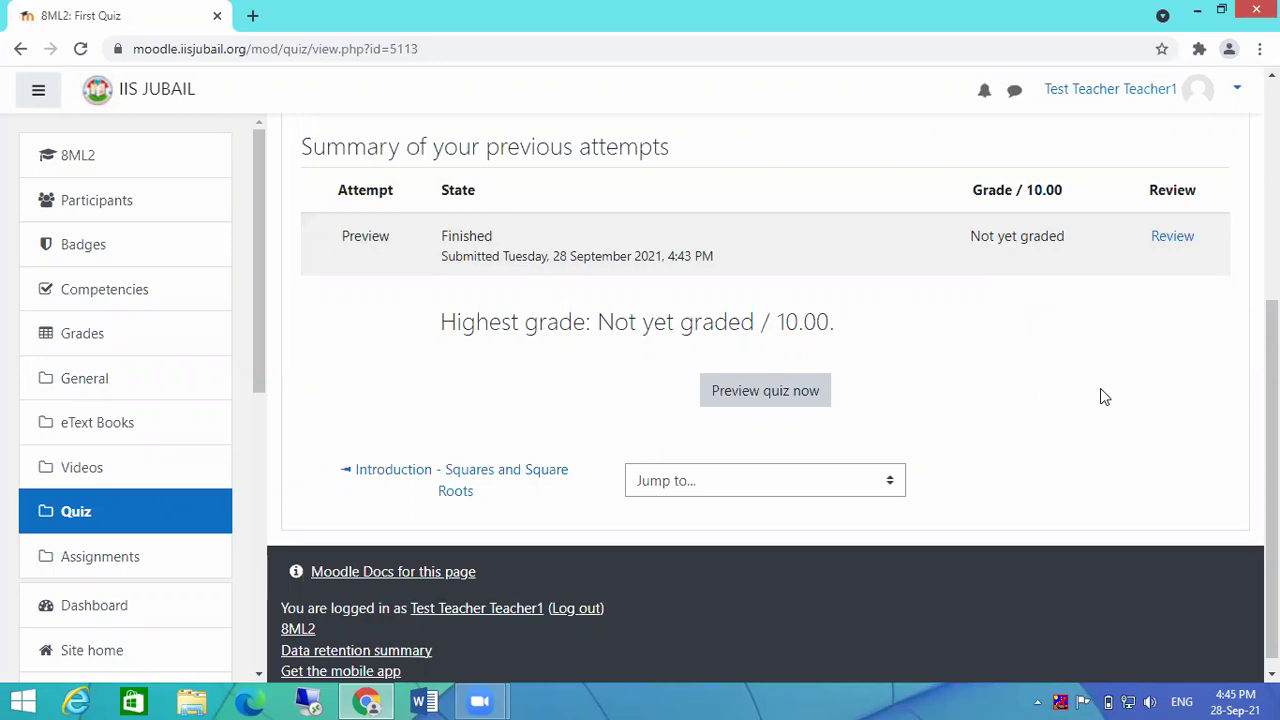
scroll(1160, 375, "up", 2)
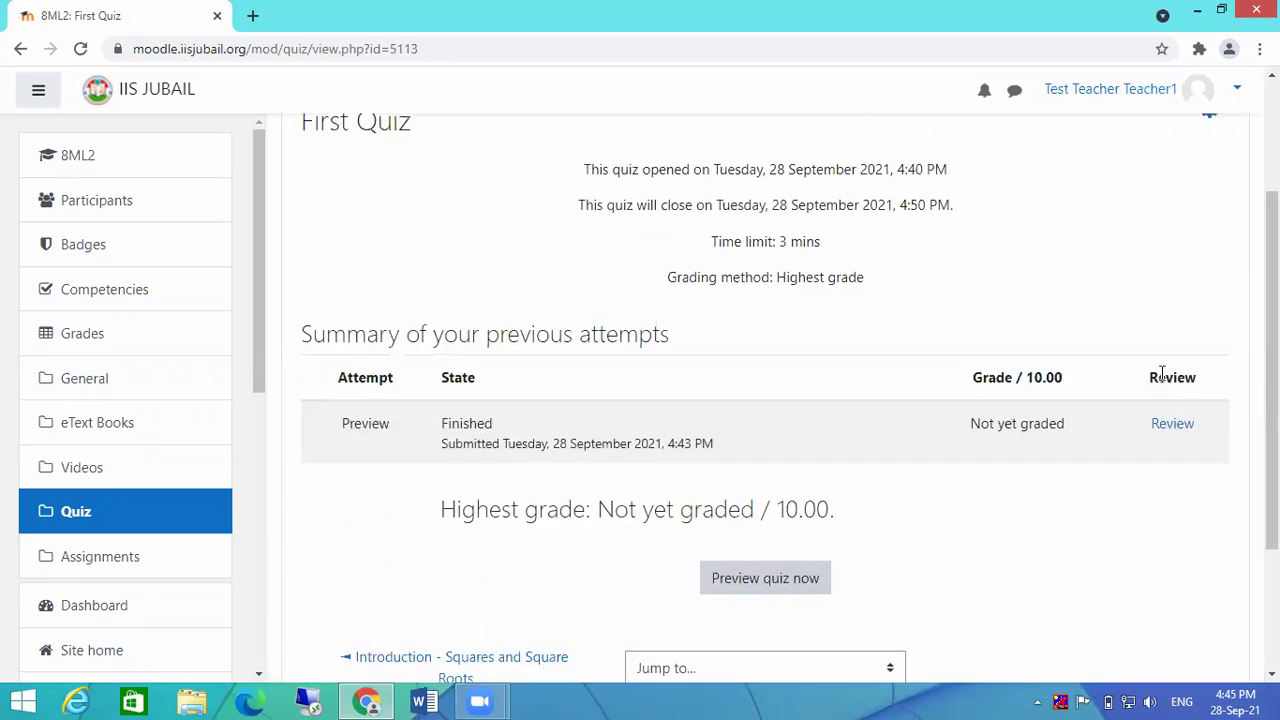
scroll(1160, 375, "up", 2)
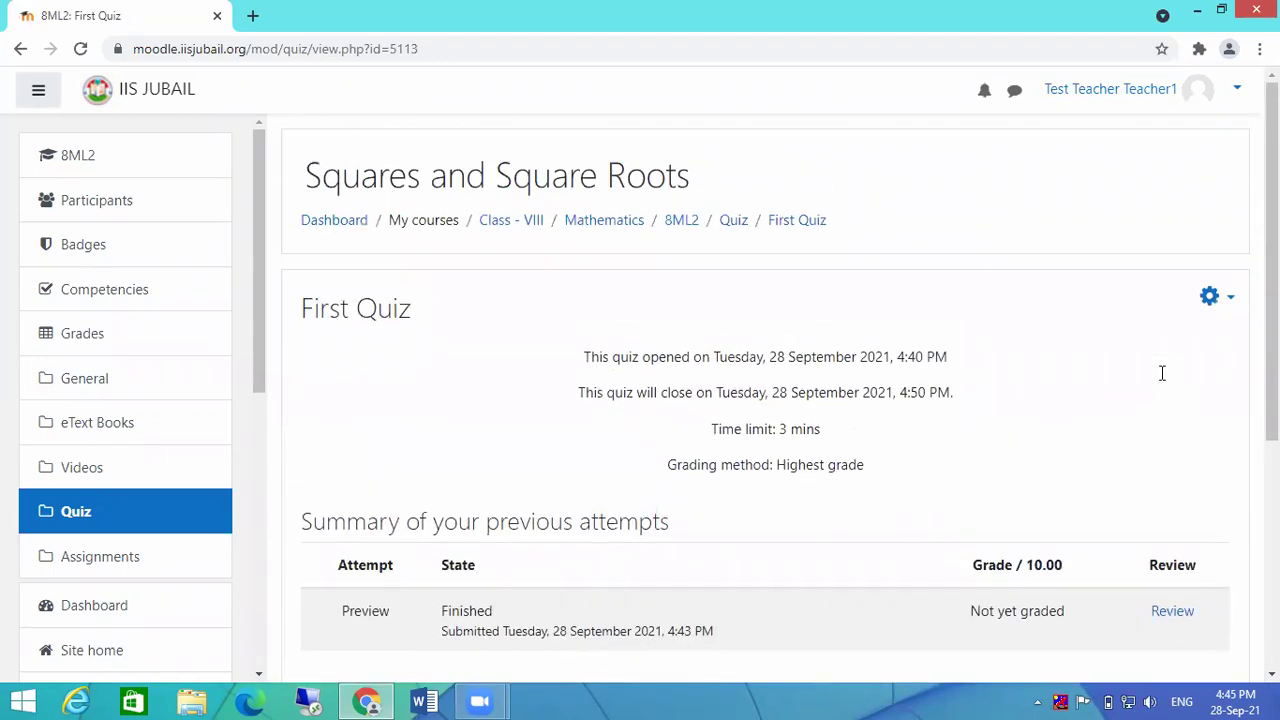
Step: From the 8ML2 course page, add a Quiz activity in the Quiz section named 2nd Quiz
left_click(690, 224)
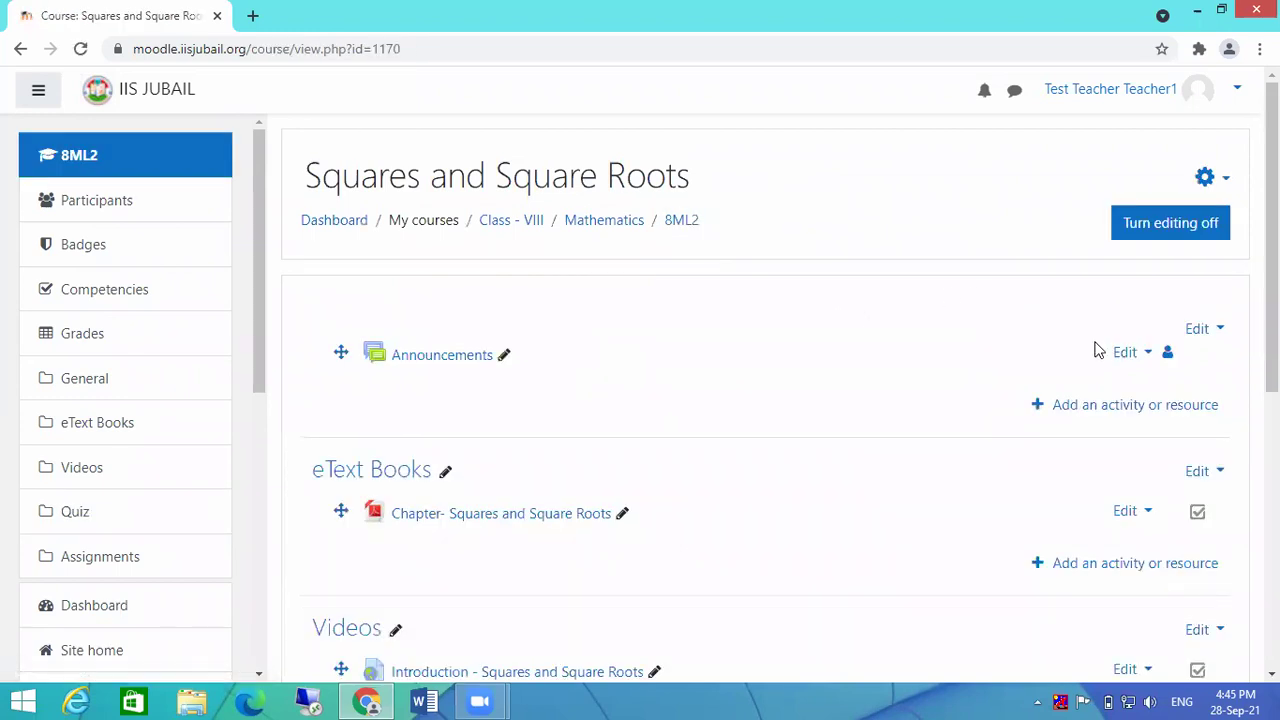
scroll(842, 372, "down", 1)
scroll(842, 372, "down", 4)
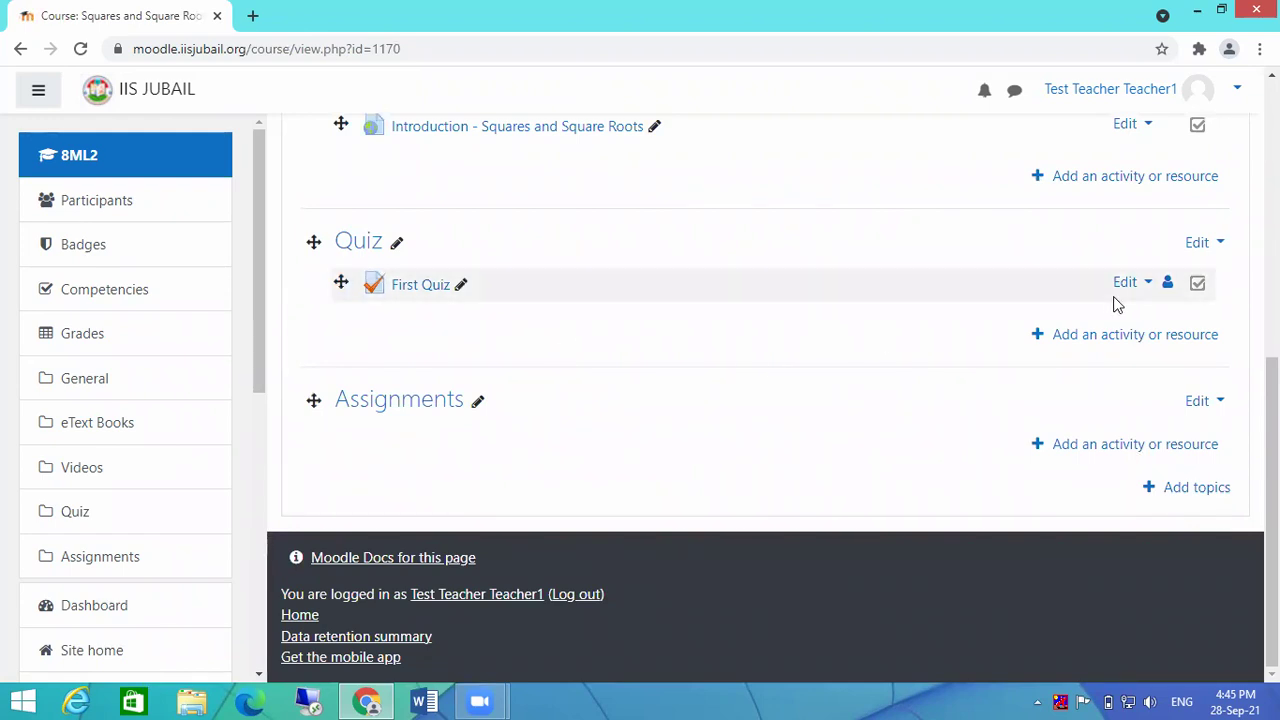
left_click(1106, 344)
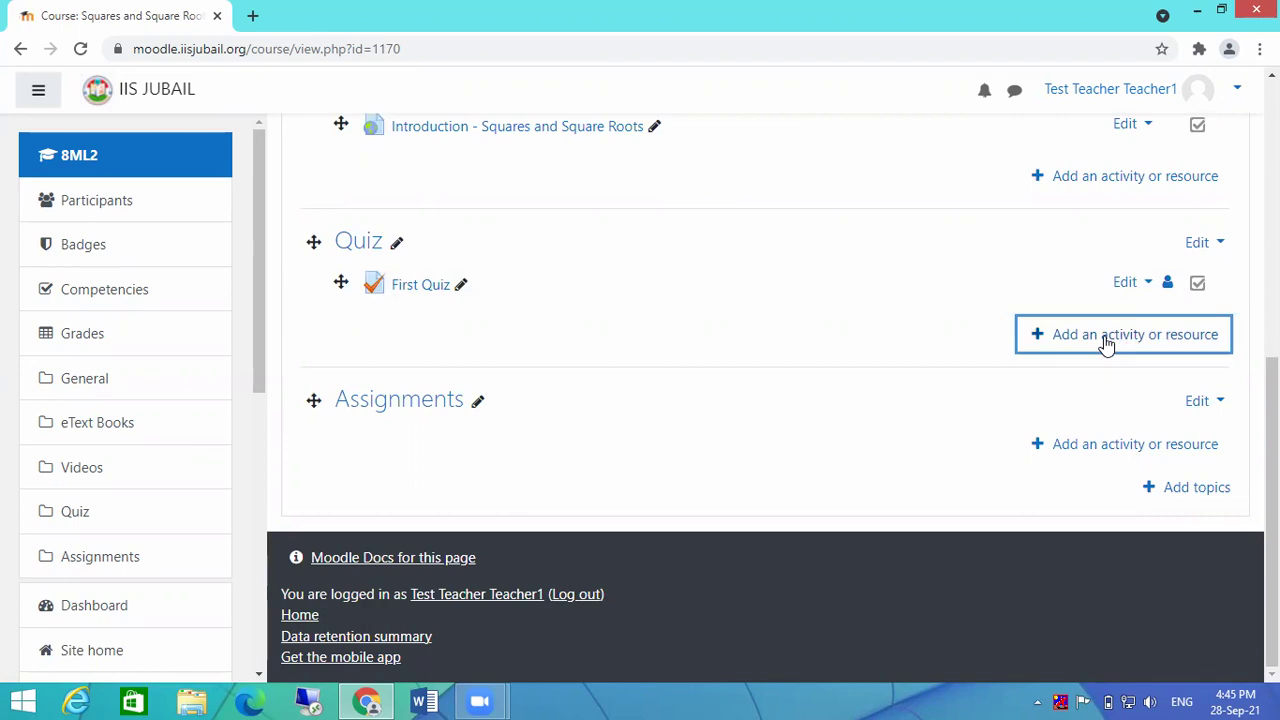
left_click(573, 270)
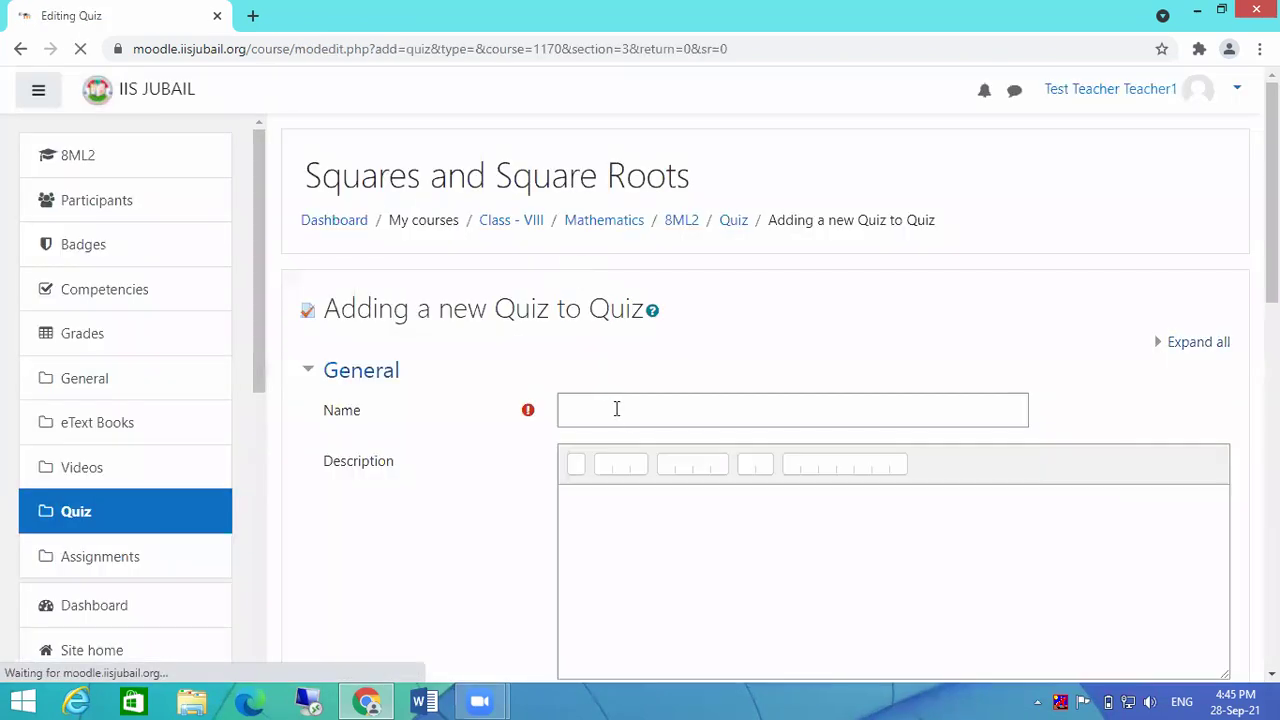
left_click(616, 409)
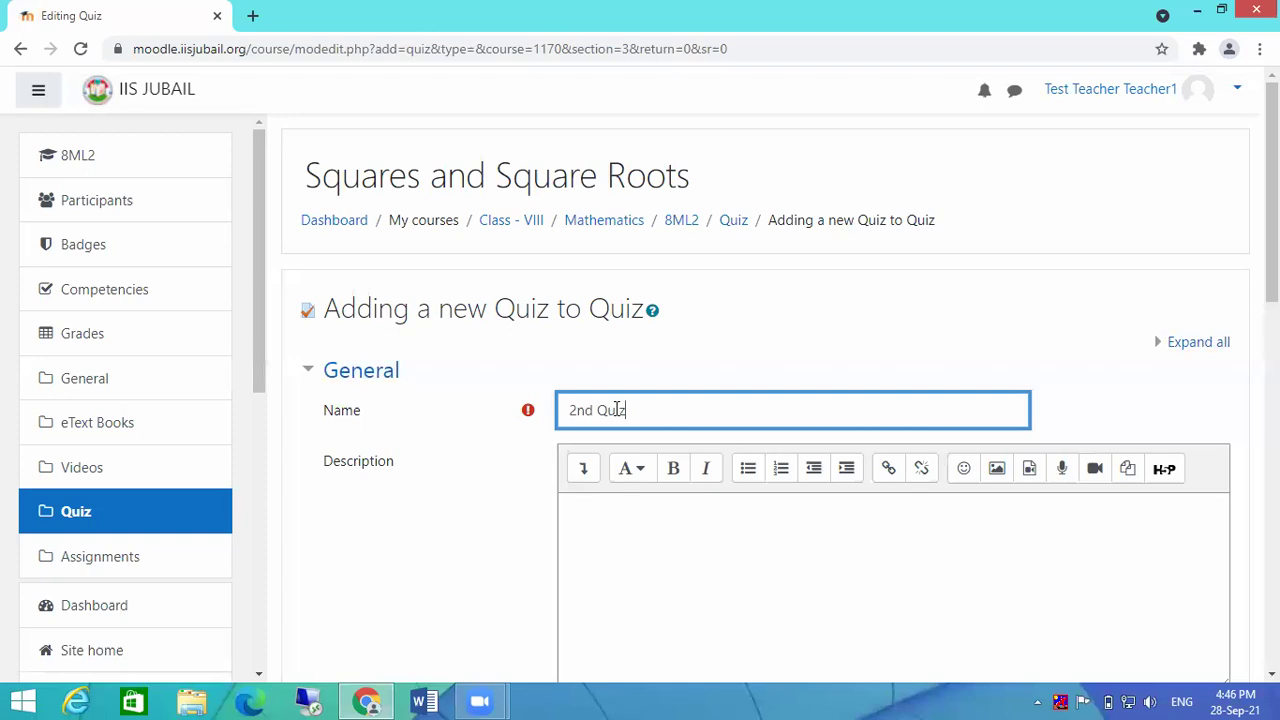
Step: Enable Open the quiz for 28 September 2021, 16:45, and save, returning to the course
scroll(712, 476, "down", 4)
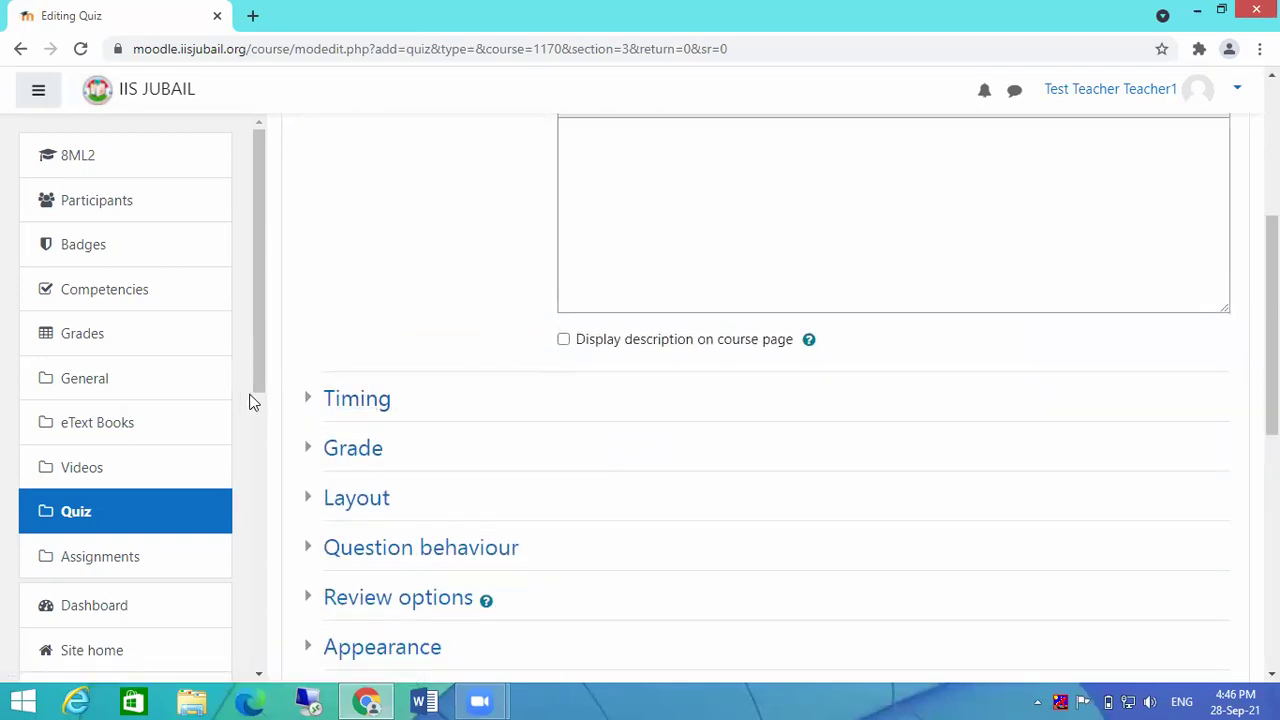
left_click(311, 398)
left_click(971, 441)
scroll(1068, 448, "down", 5)
scroll(1068, 448, "up", 3)
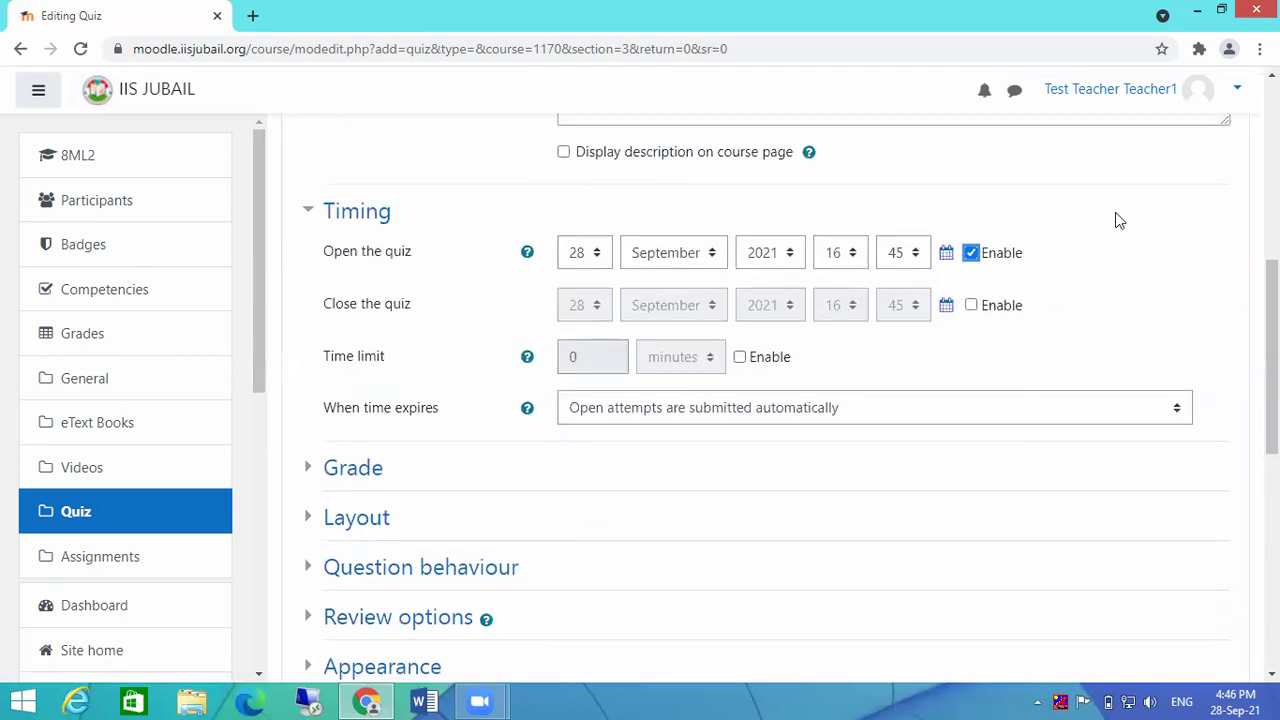
scroll(774, 537, "down", 6)
left_click(677, 442)
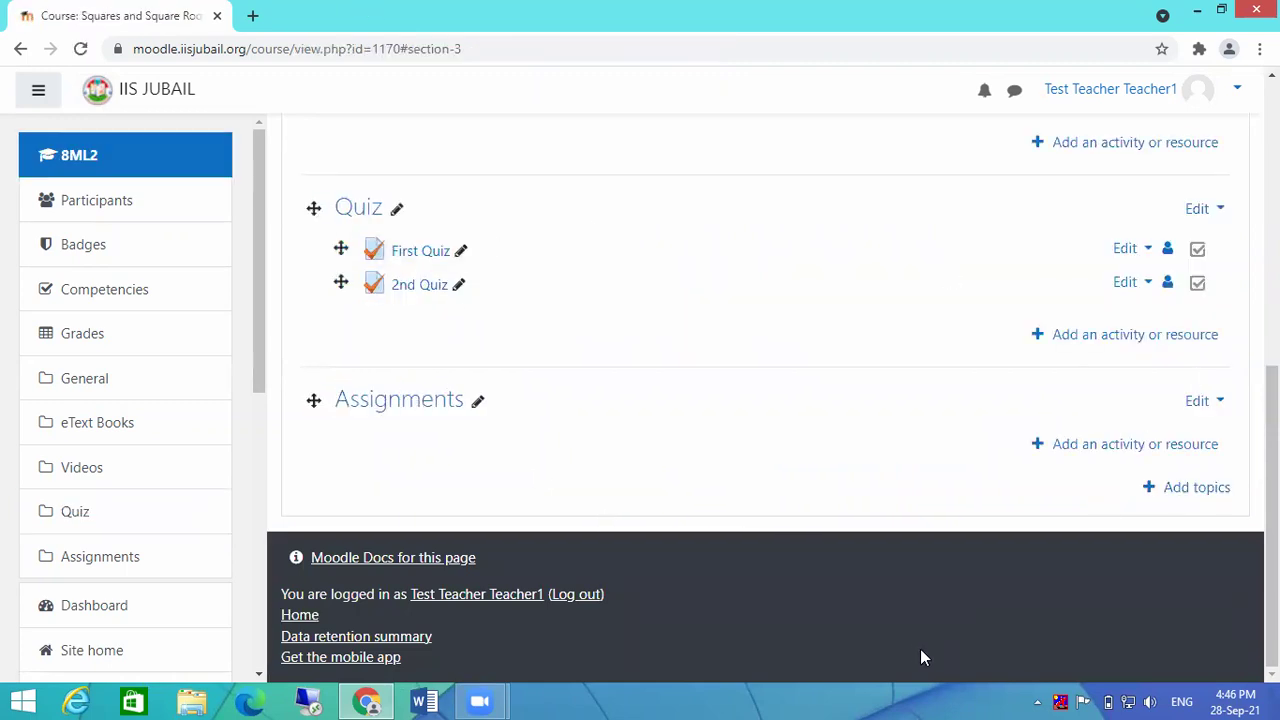
Step: Open 2nd Quiz and go to its Edit quiz page
left_click(415, 289)
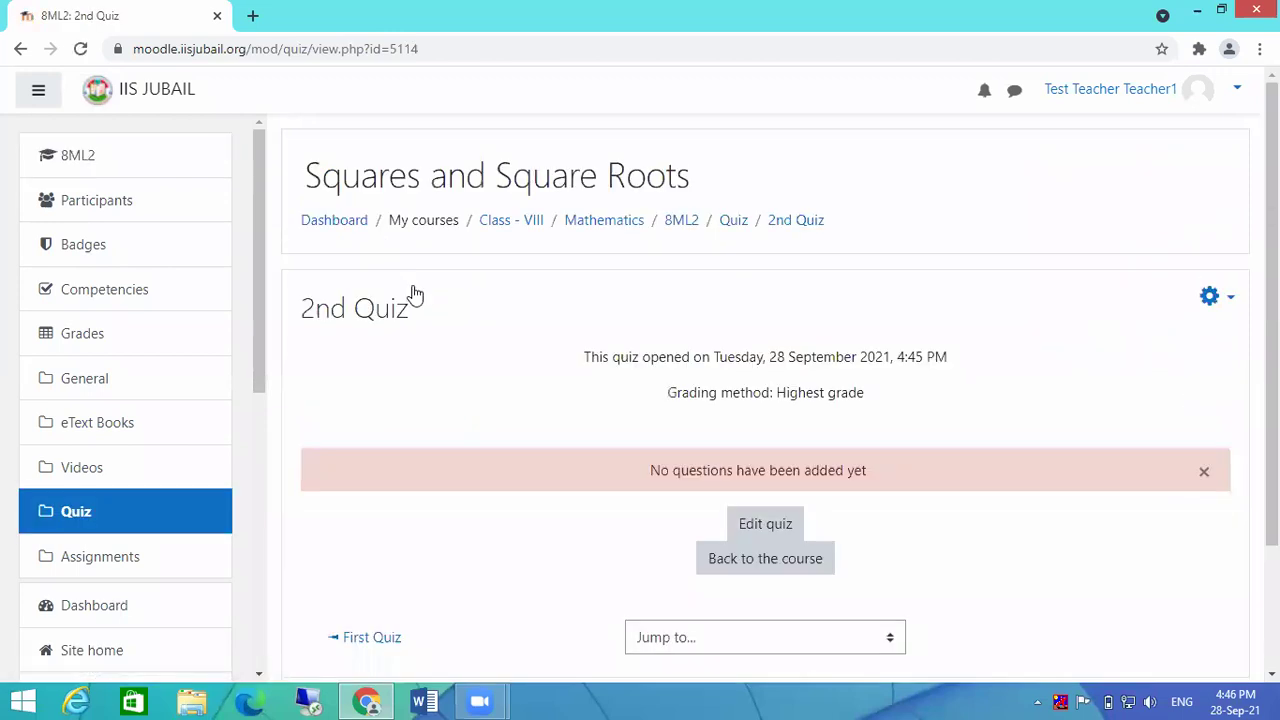
left_click(777, 530)
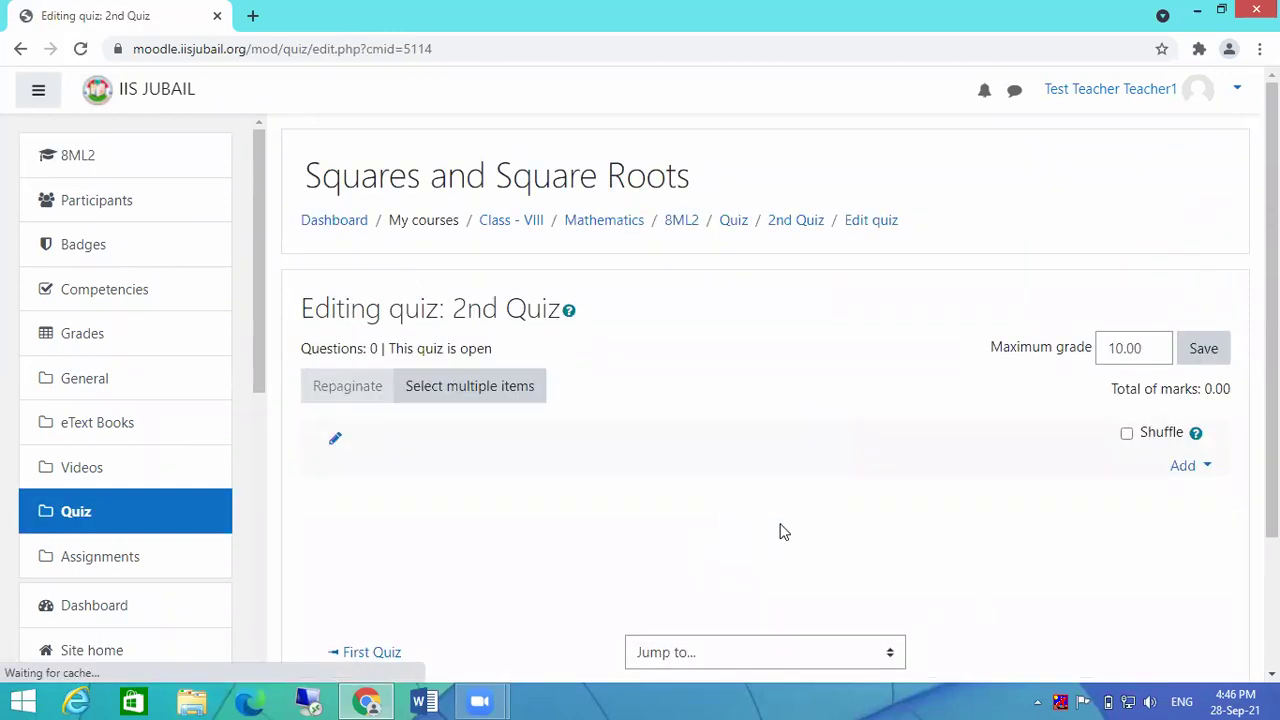
scroll(768, 490, "down", 2)
Step: Tick Questions 5, 3, 1 and 4 in the question bank, untick them all, close without adding
left_click(1205, 292)
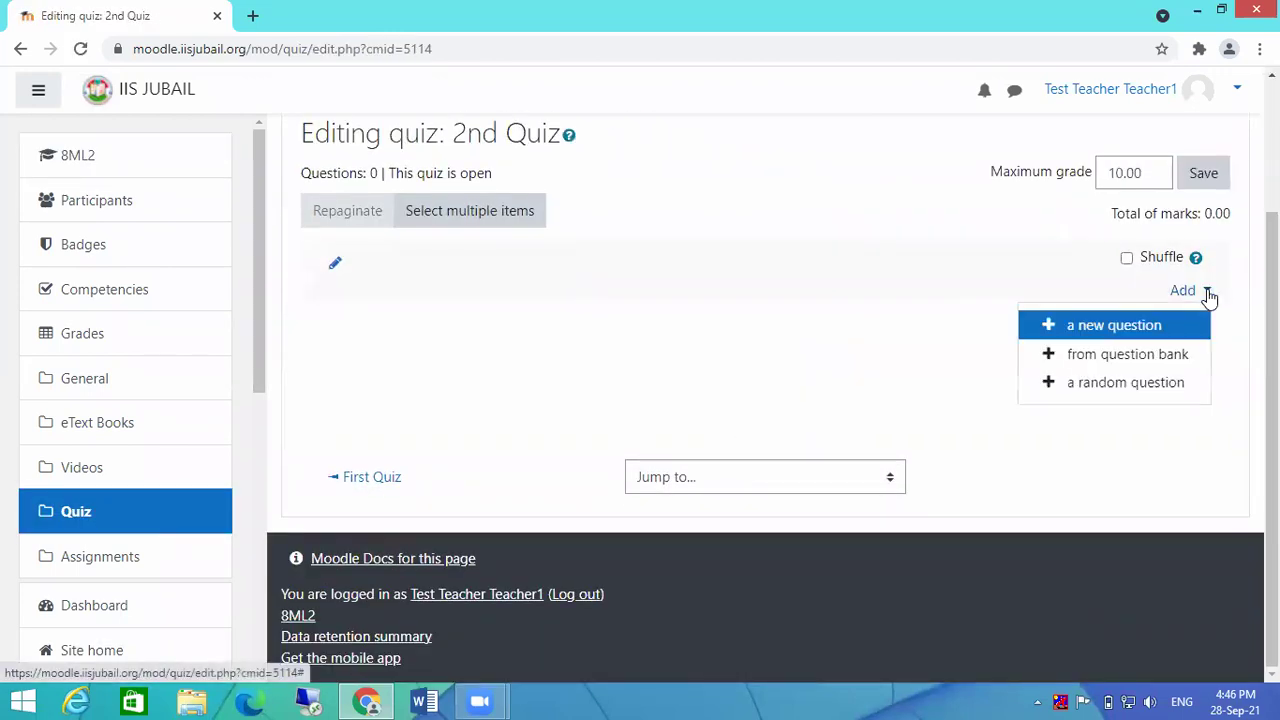
left_click(1127, 356)
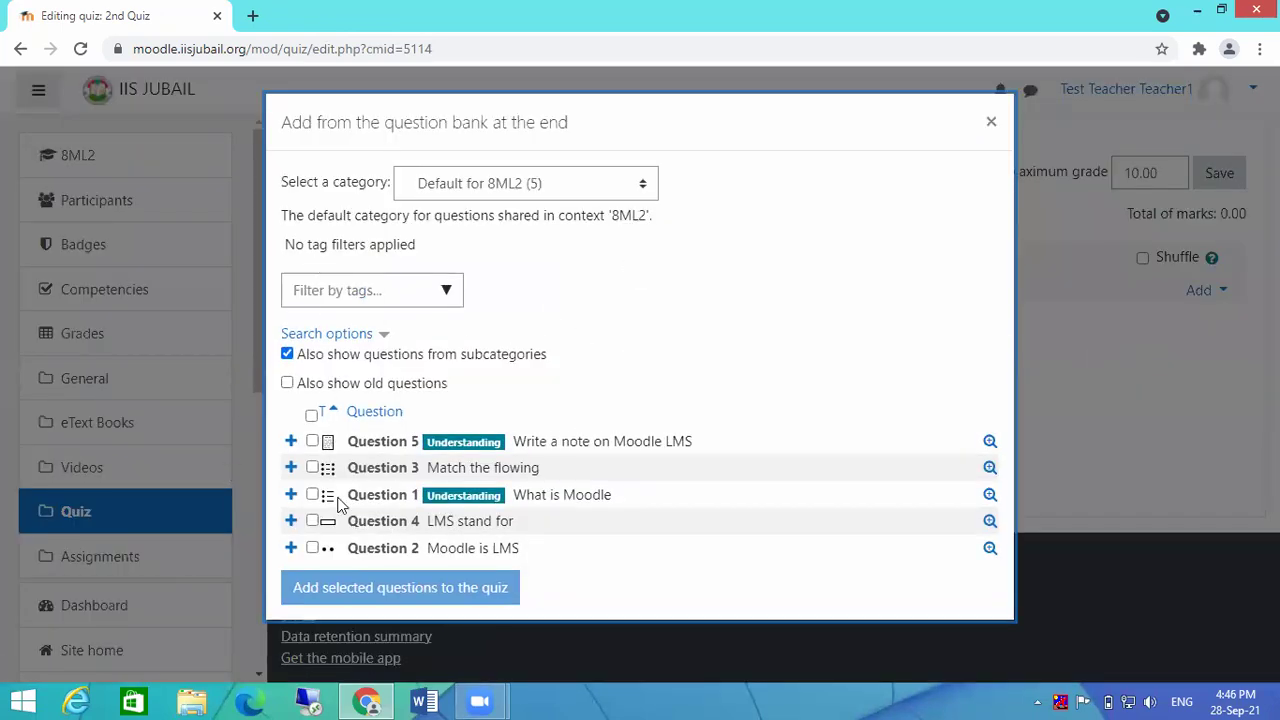
left_click(312, 441)
left_click(312, 467)
left_click(312, 494)
left_click(312, 521)
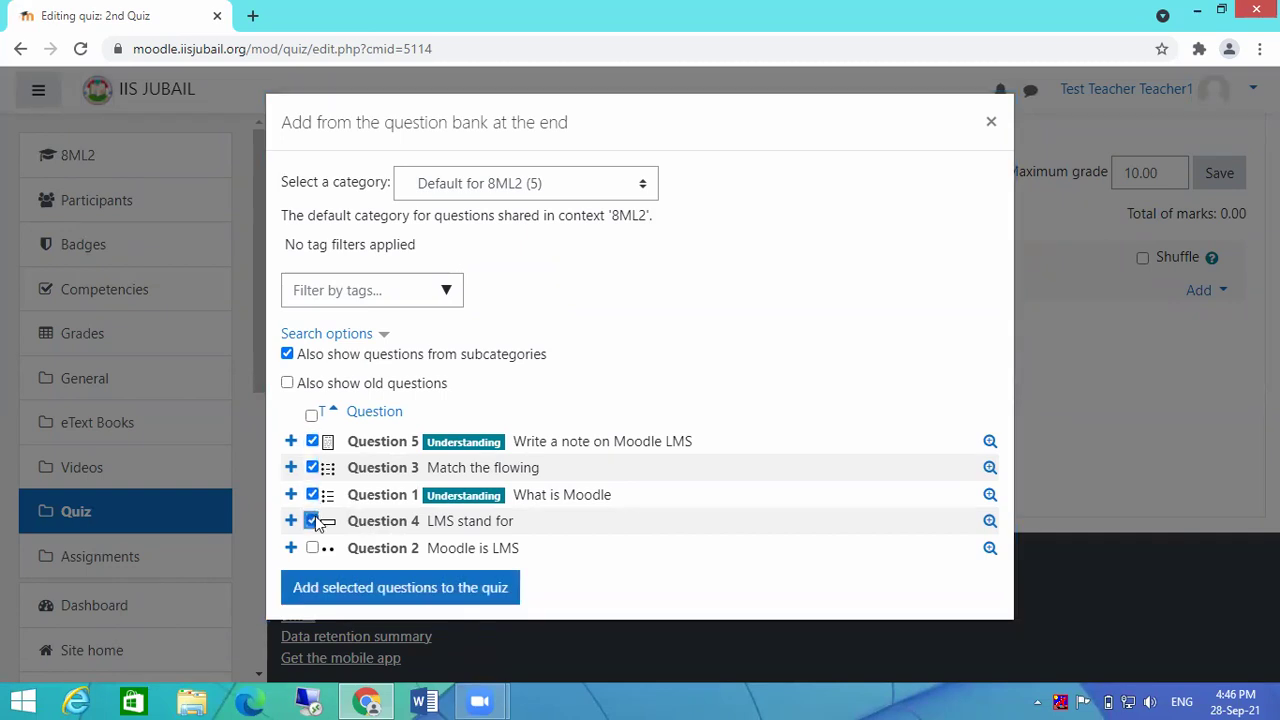
left_click(312, 521)
left_click(312, 494)
left_click(312, 467)
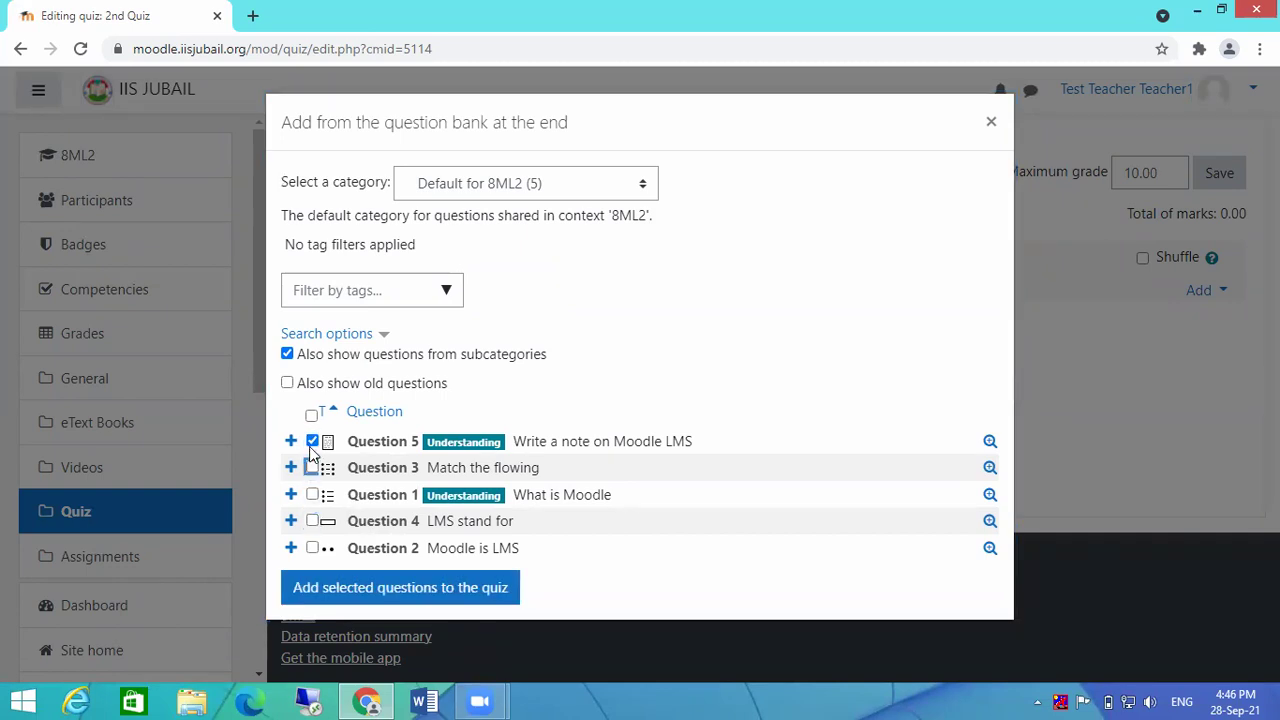
left_click(312, 442)
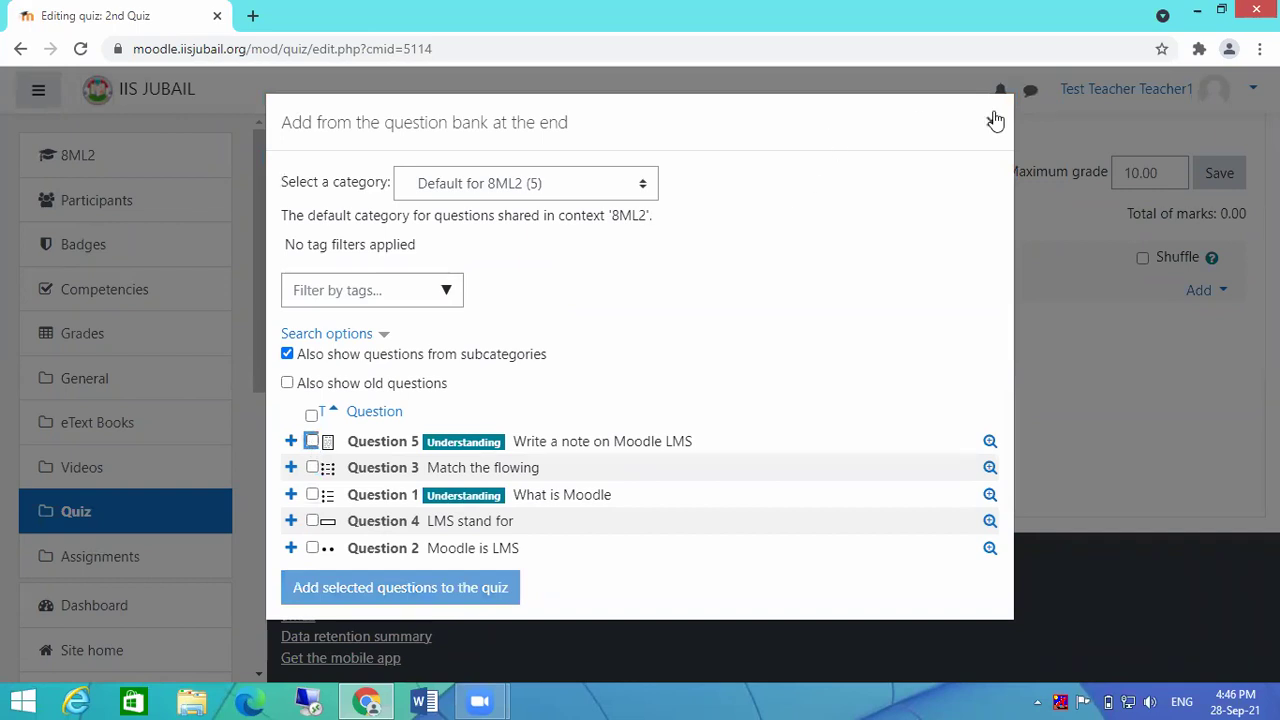
left_click(996, 120)
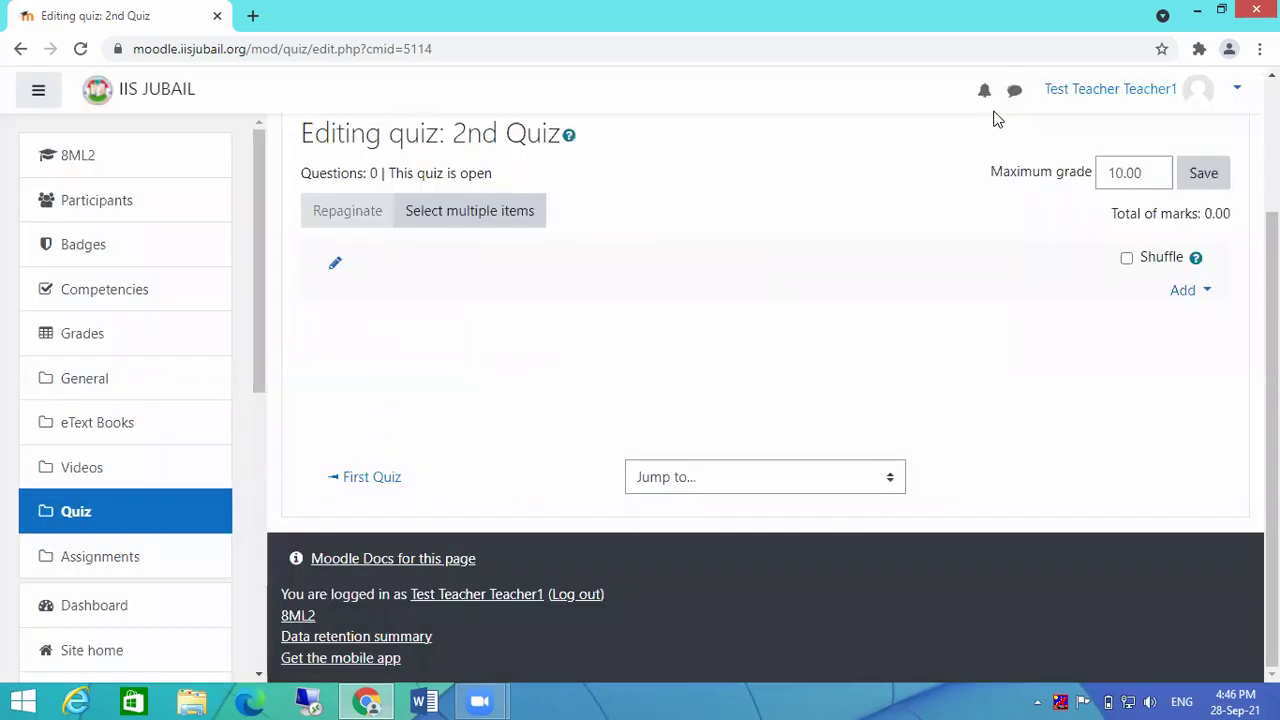
Step: Add 3 random questions from Default for 8ML2 to 2nd Quiz
left_click(1200, 296)
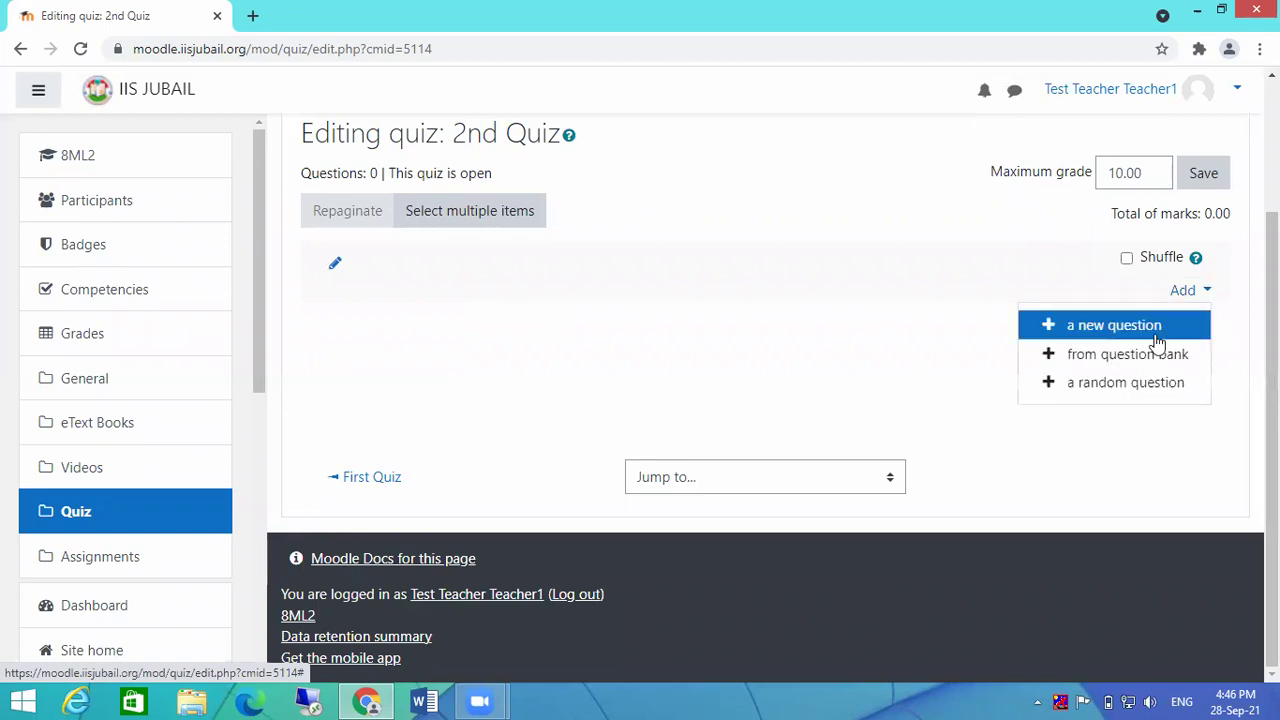
left_click(1128, 385)
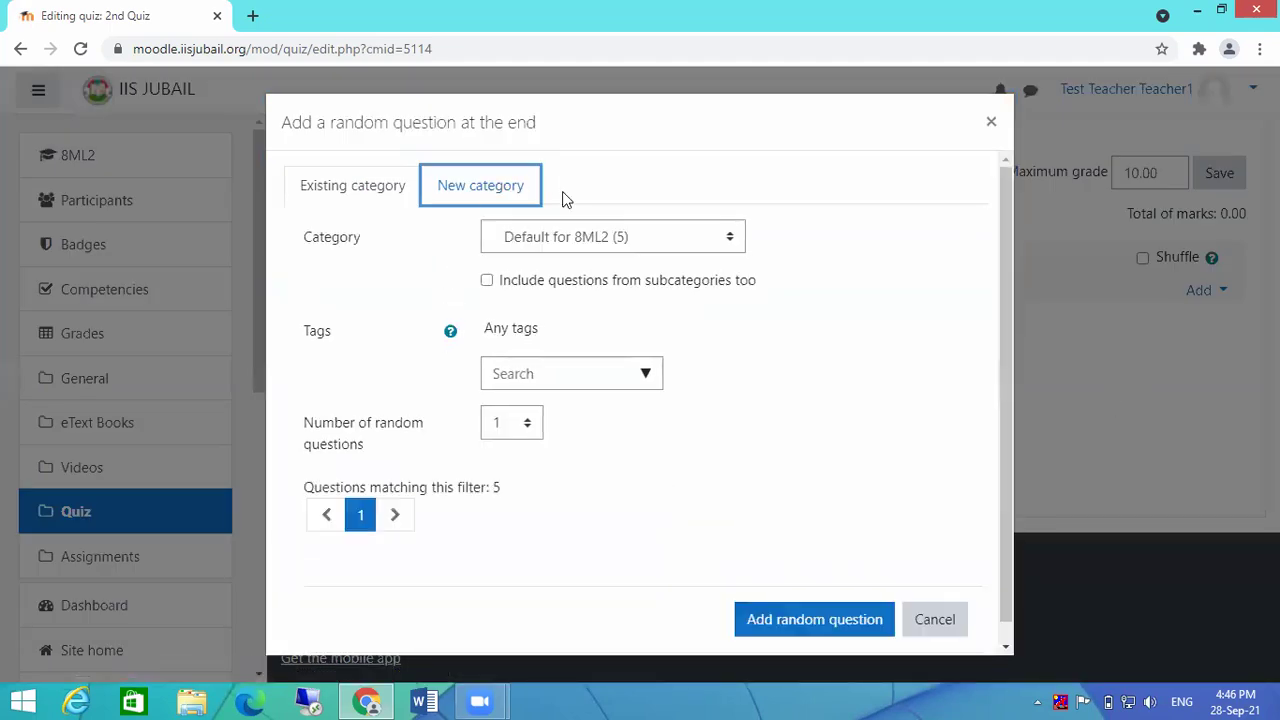
scroll(895, 400, "down", 2)
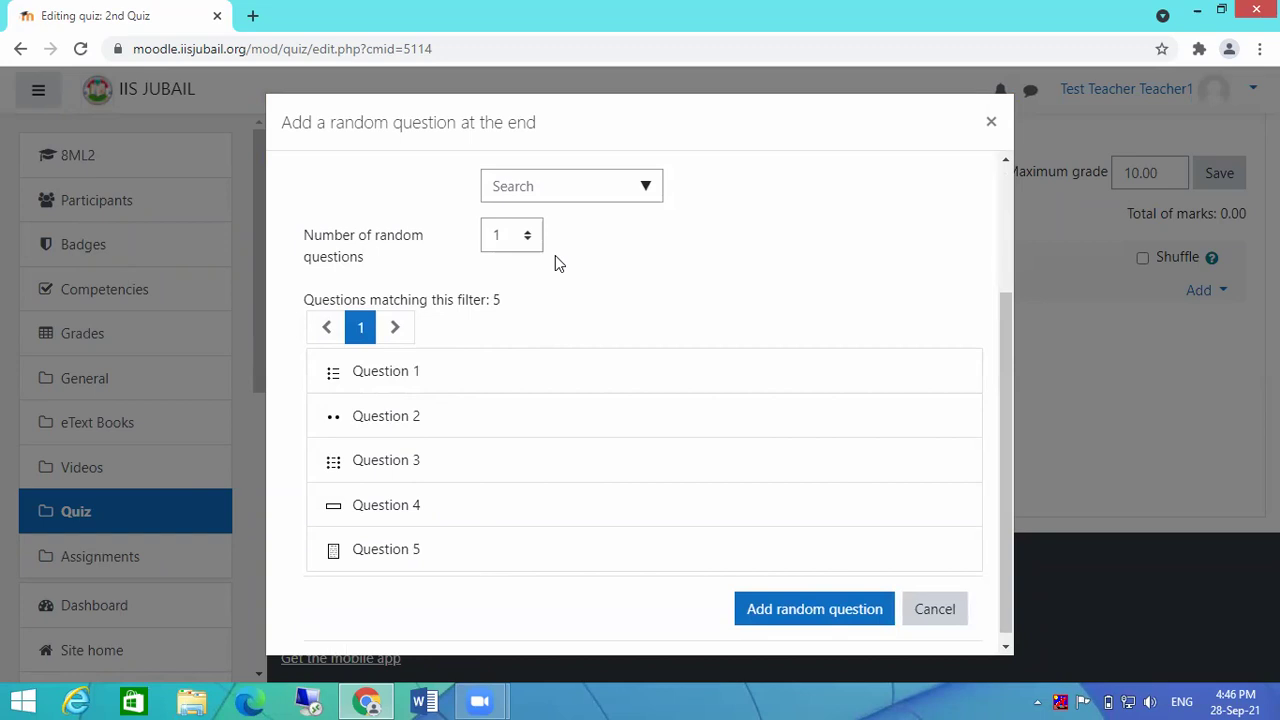
scroll(826, 329, "up", 3)
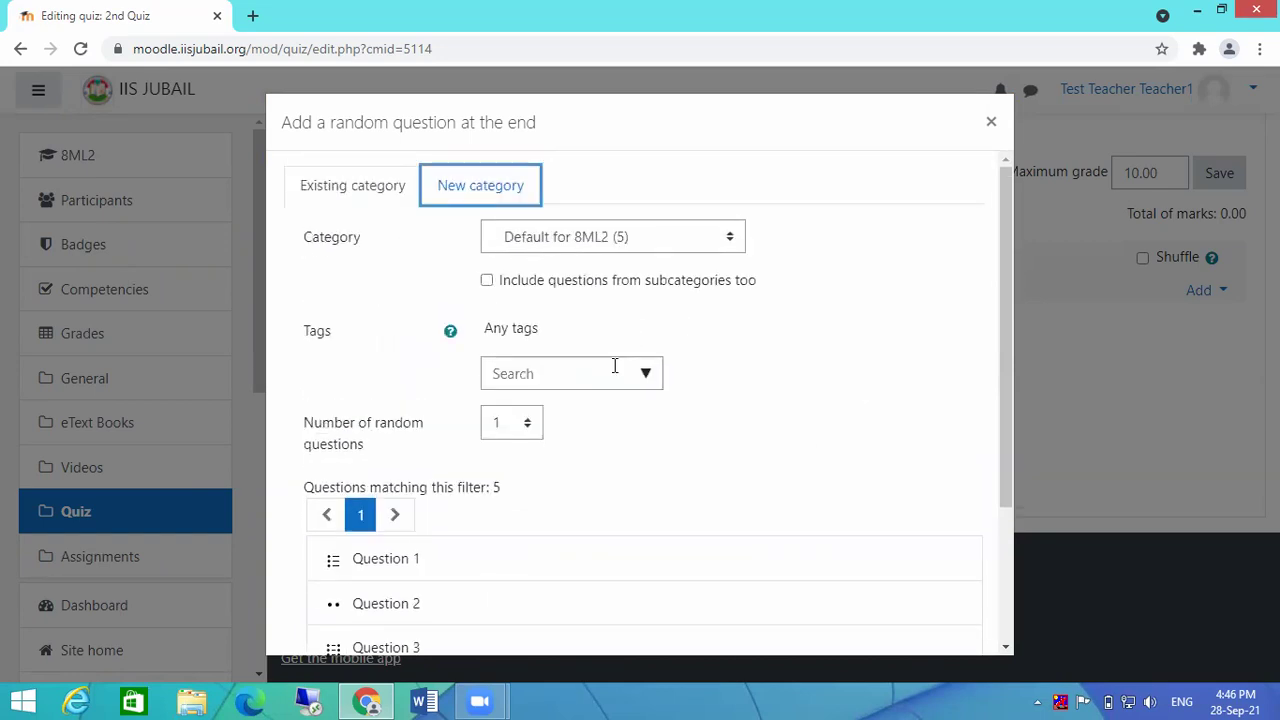
left_click(530, 424)
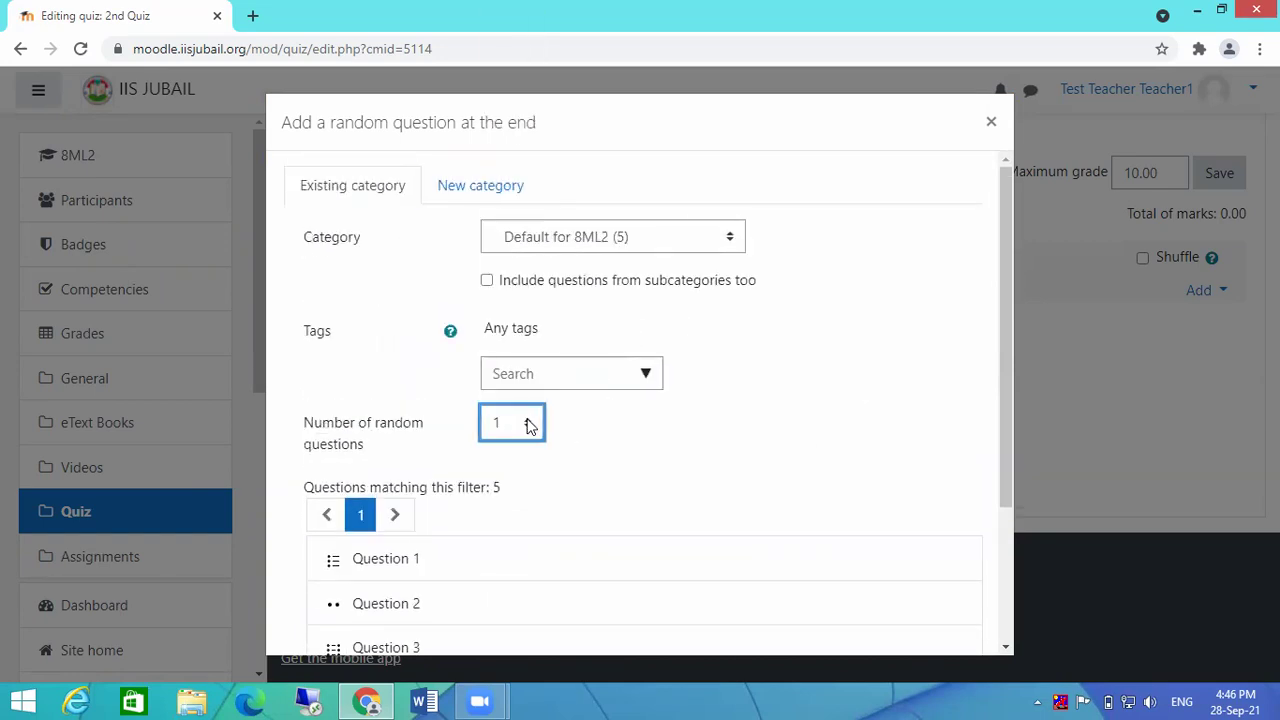
left_click(530, 424)
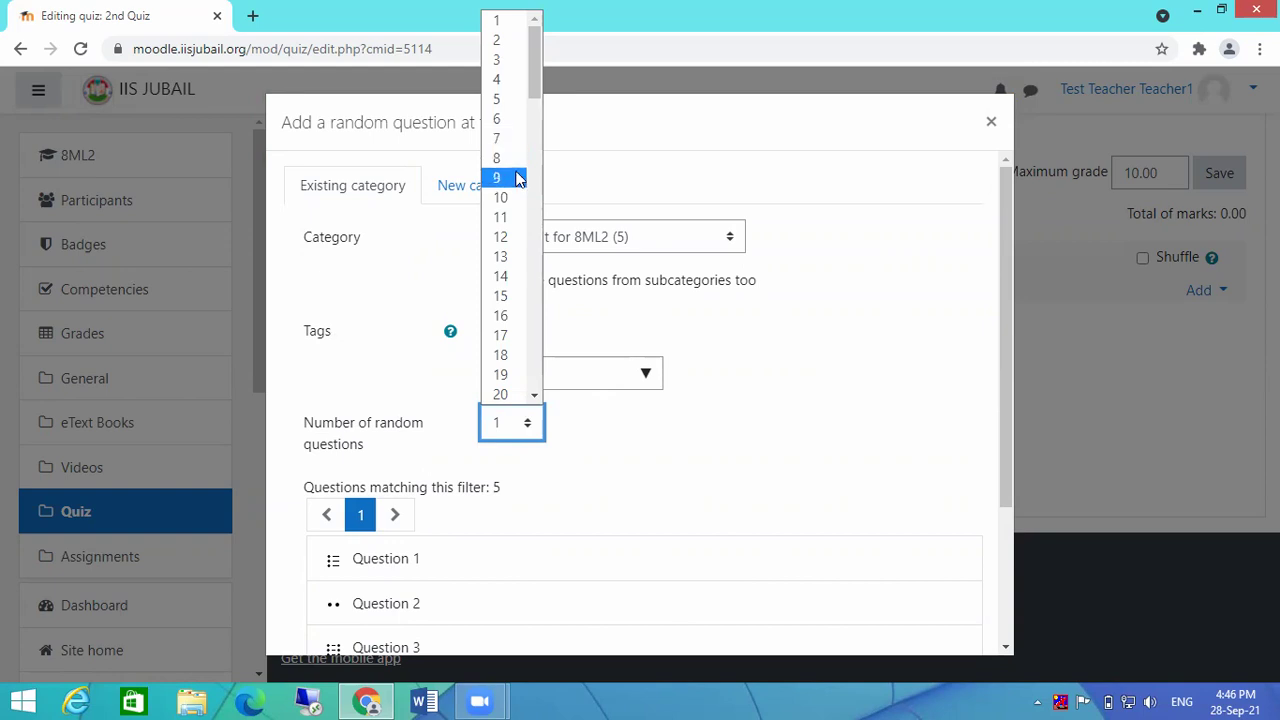
left_click(900, 249)
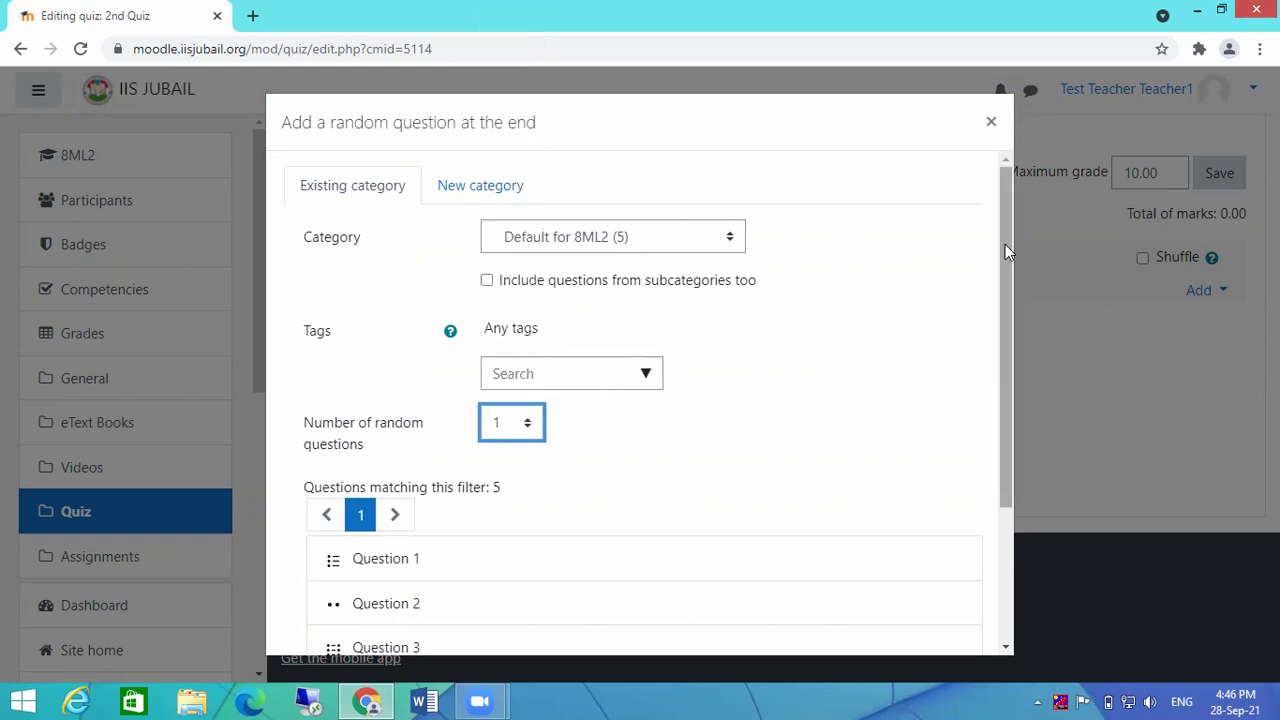
left_click(498, 424)
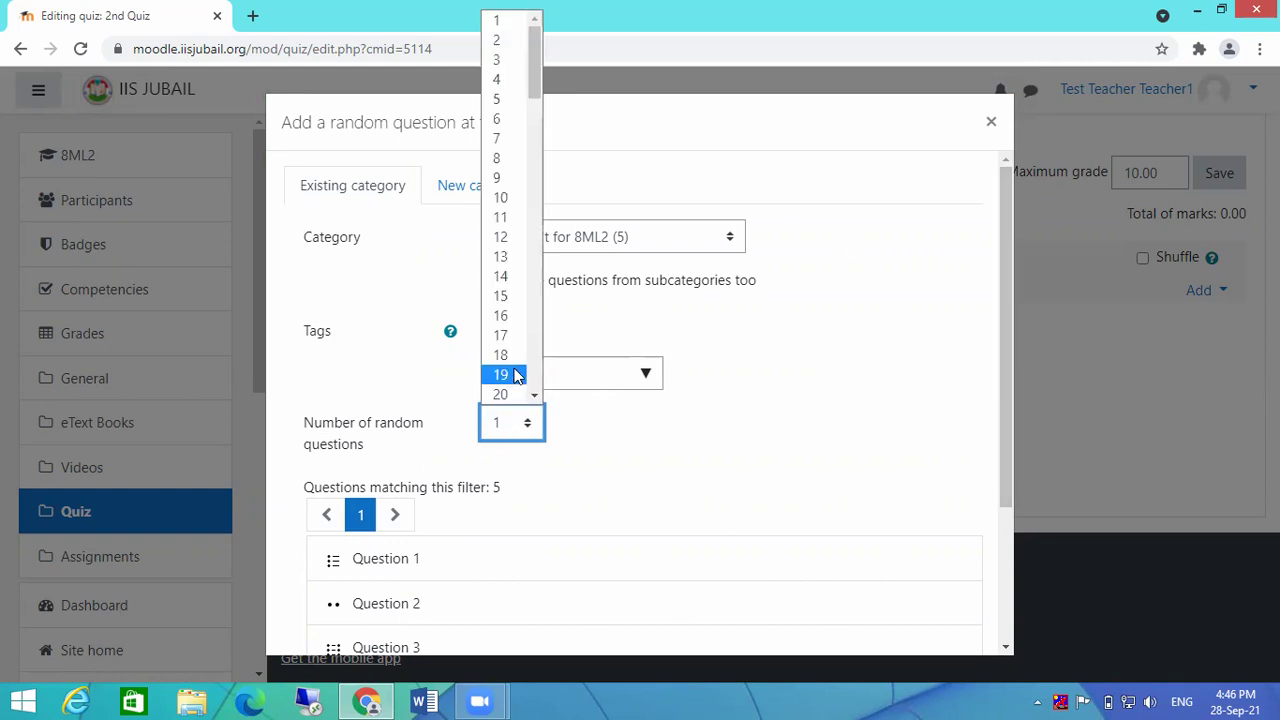
key("Up")
key("Return")
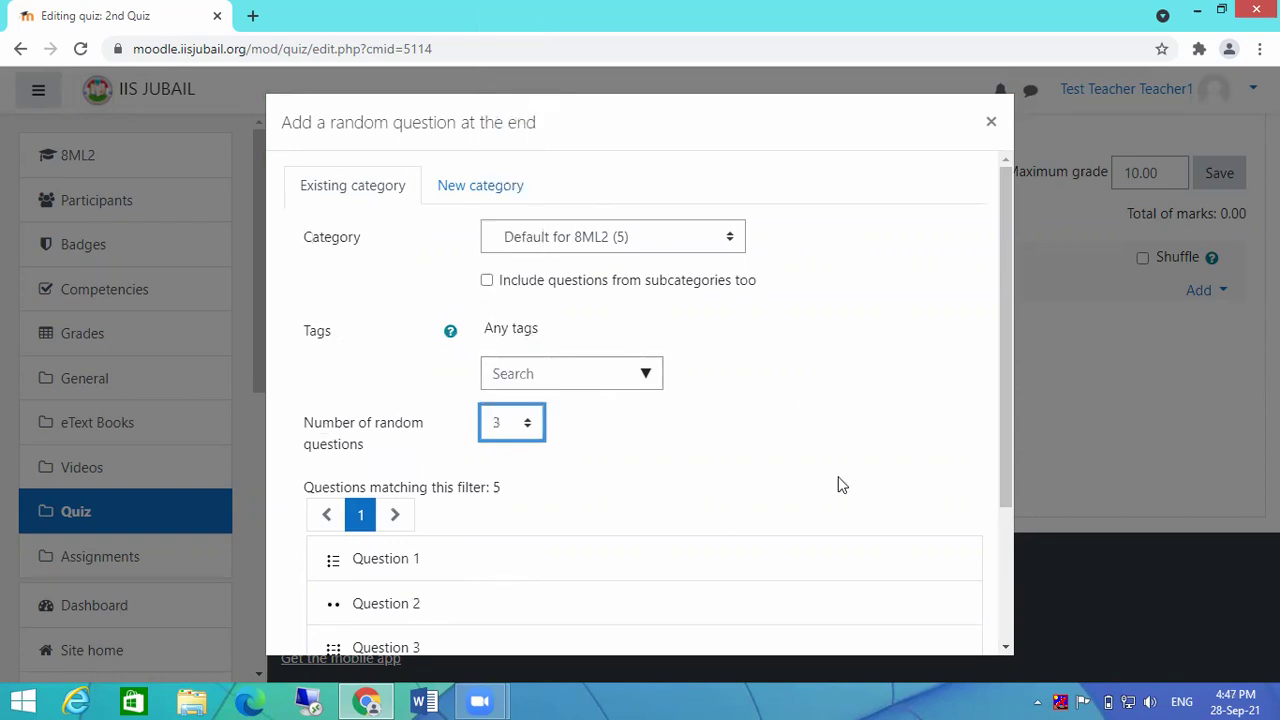
left_click(851, 407)
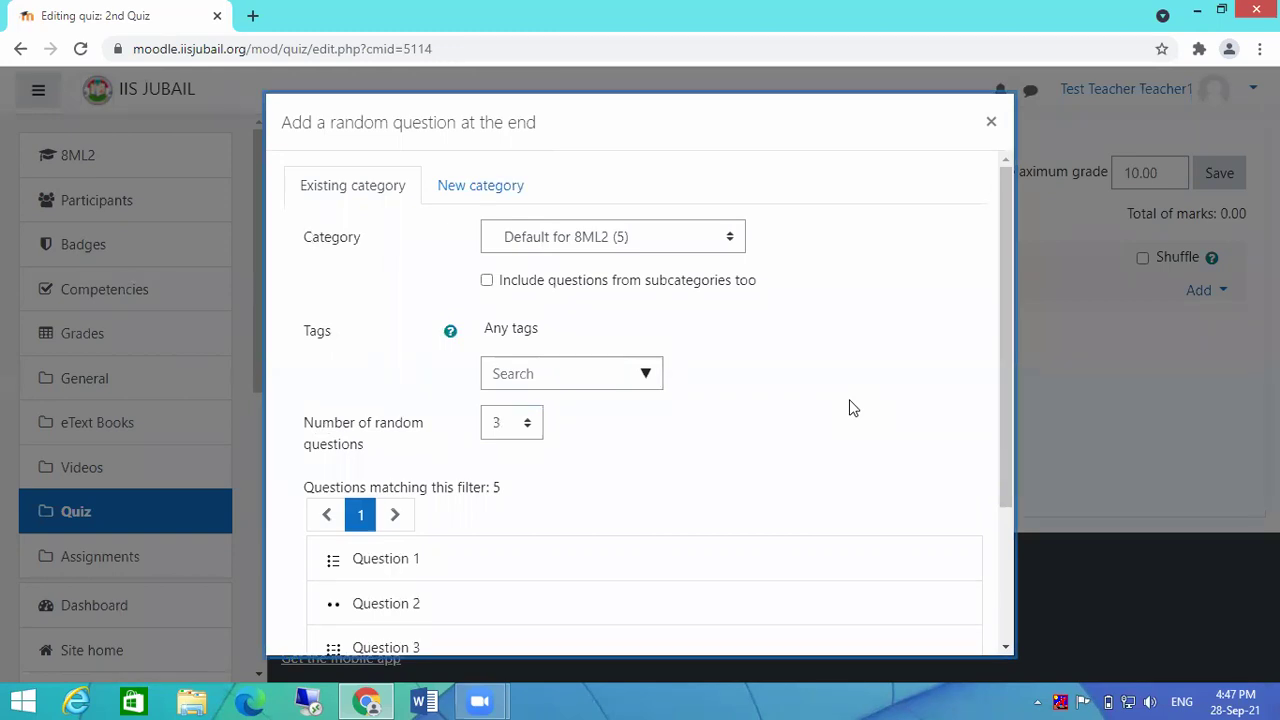
scroll(850, 406, "down", 3)
left_click(813, 606)
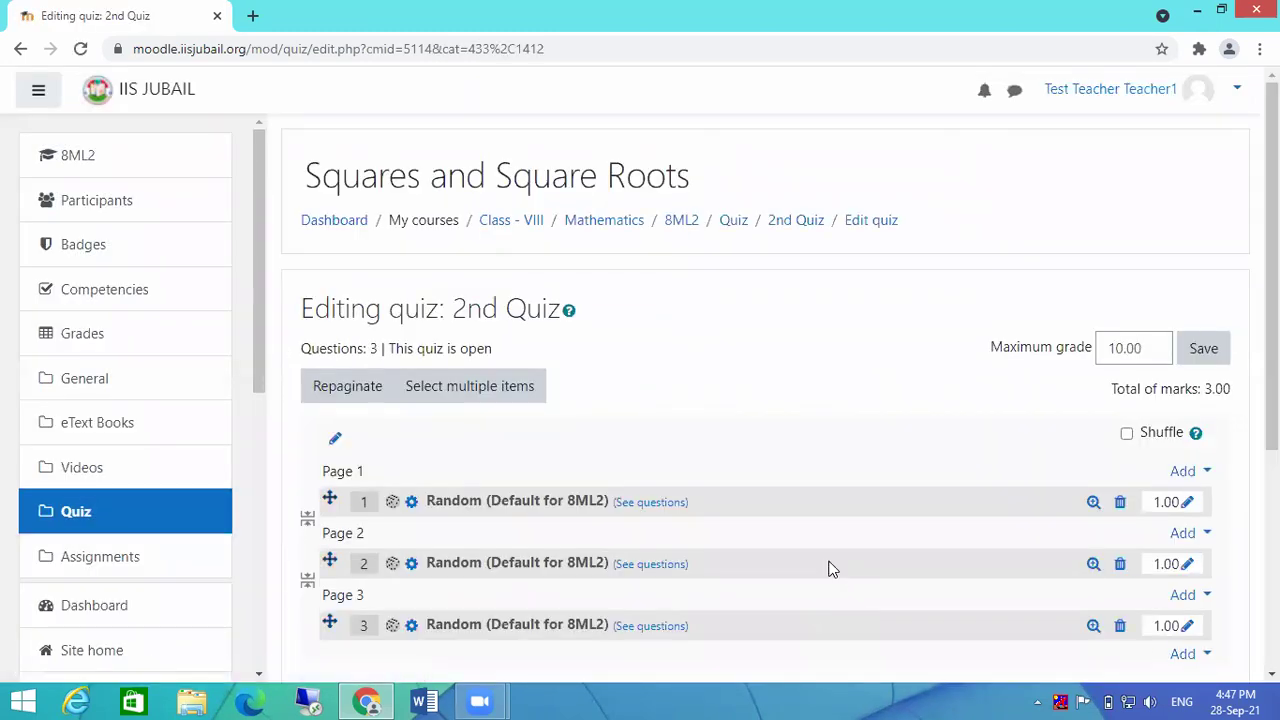
Step: Review the quiz's three random questions and return to the 2nd Quiz main page
scroll(790, 450, "down", 2)
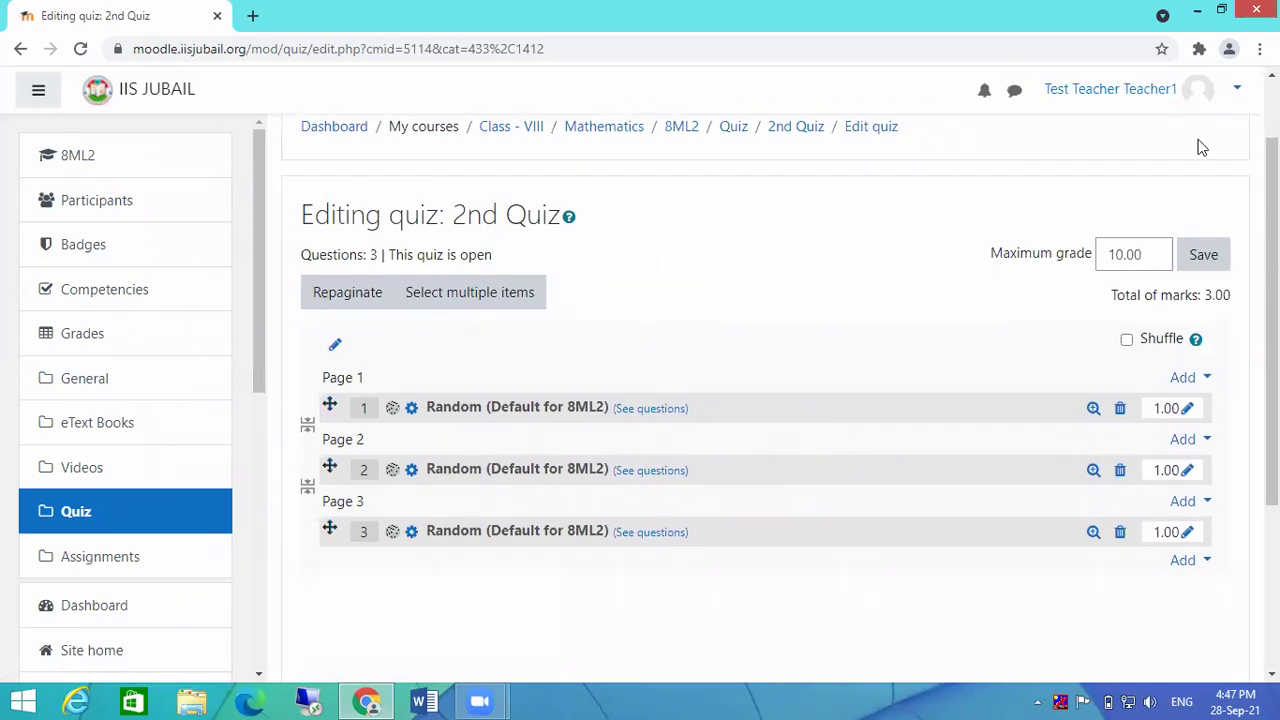
scroll(980, 420, "down", 4)
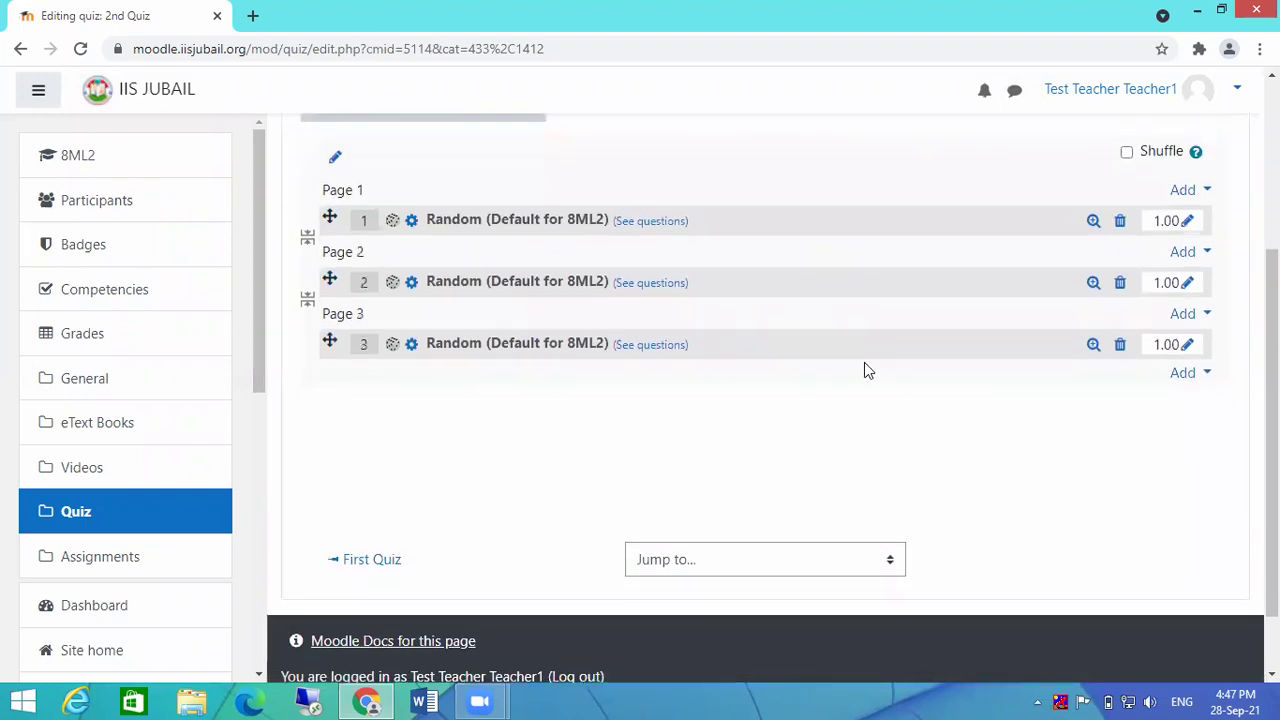
scroll(866, 369, "up", 6)
left_click(796, 222)
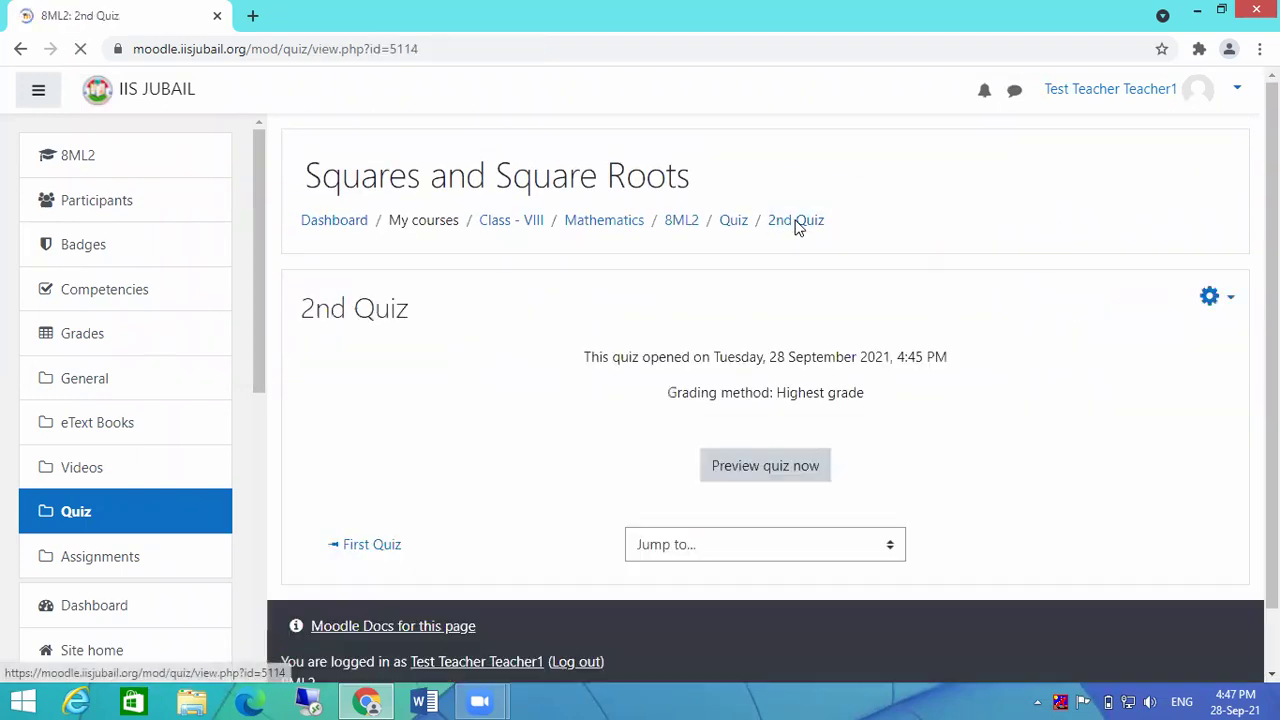
Step: Preview 2nd Quiz, answering the pasted LMS answer, True for question 2, and LMS for question 3
left_click(737, 470)
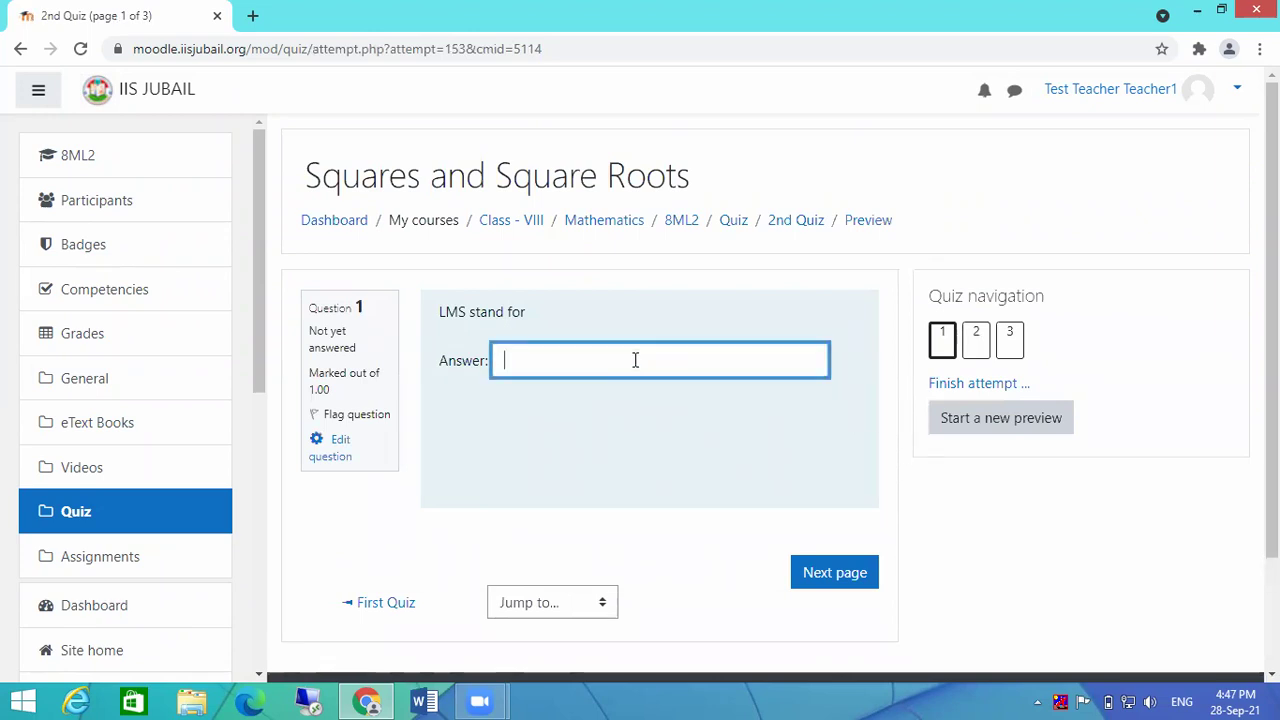
type("Leaning management System")
scroll(860, 600, "down", 1)
left_click(826, 478)
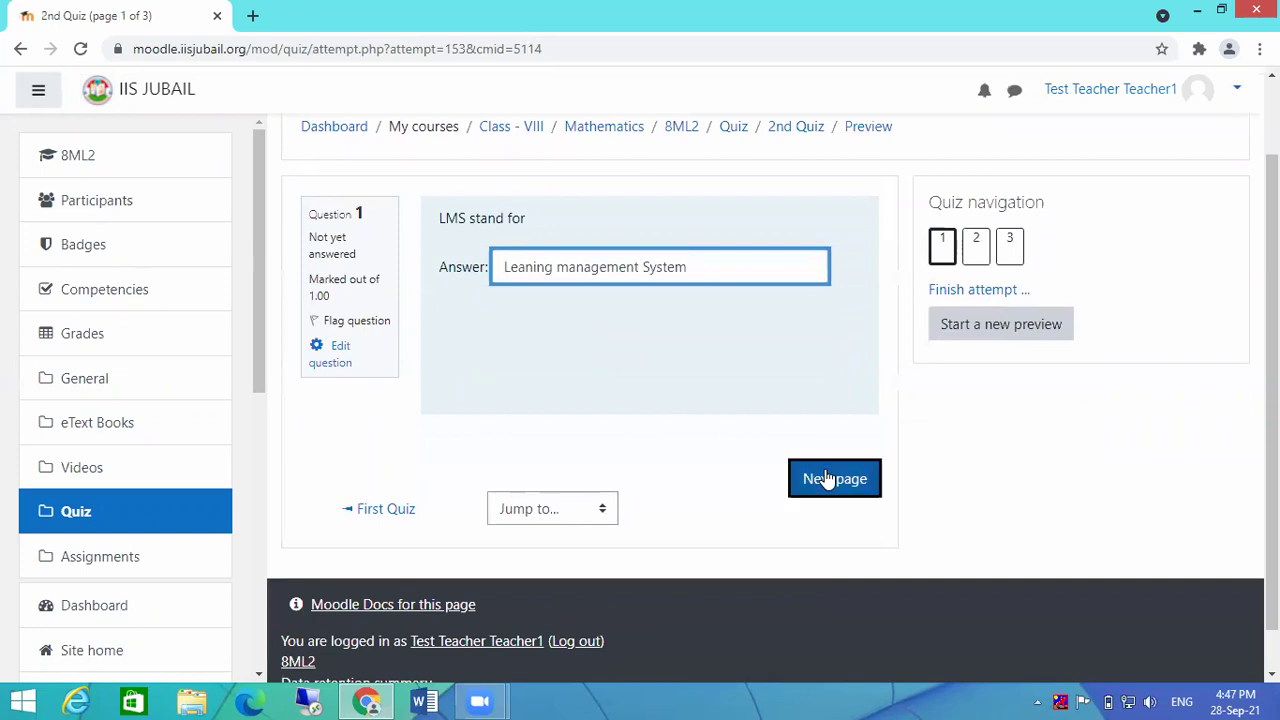
left_click(472, 387)
left_click(829, 585)
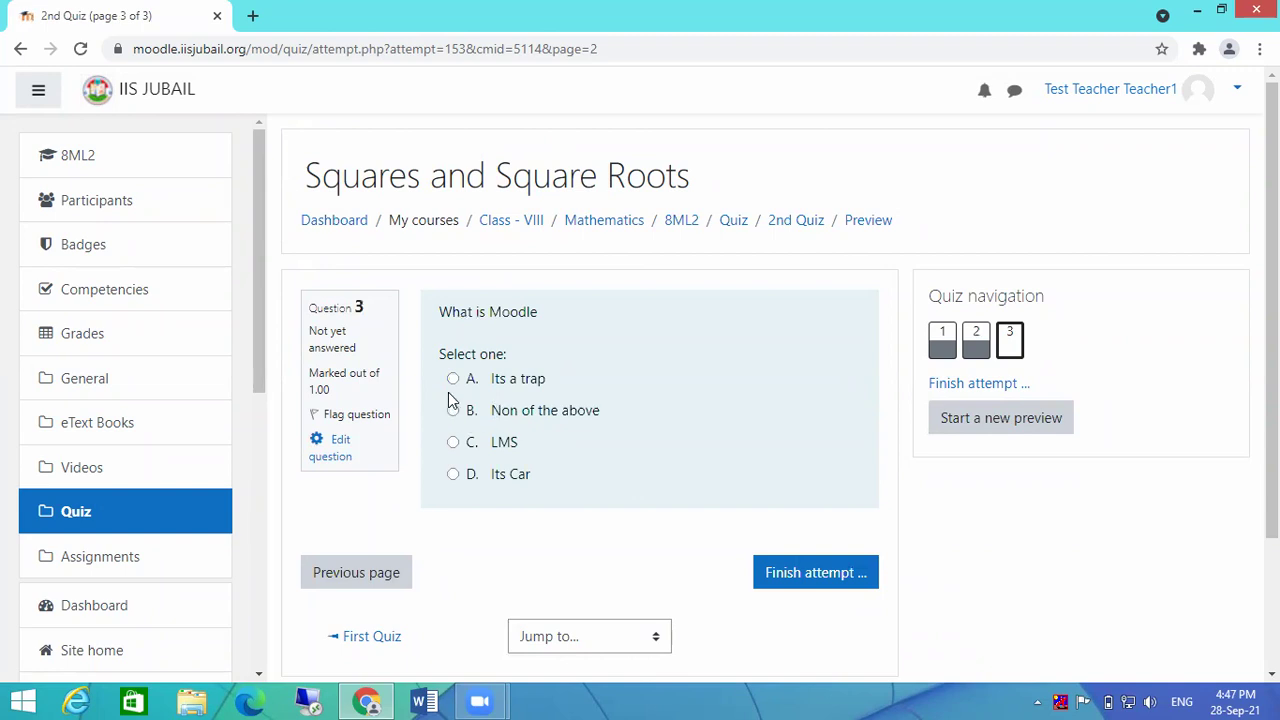
left_click(453, 442)
Step: Finish the attempt and confirm Submit all and finish, scoring 10.00 out of 10.00
left_click(810, 604)
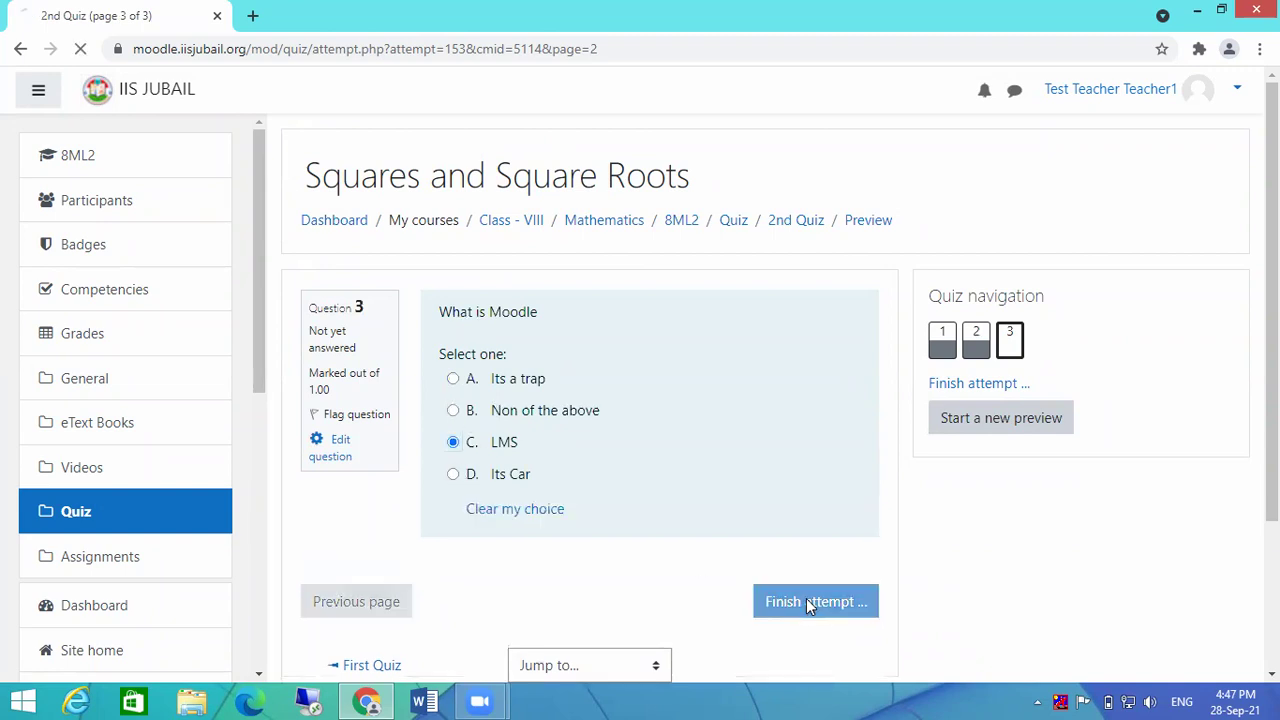
scroll(791, 586, "down", 3)
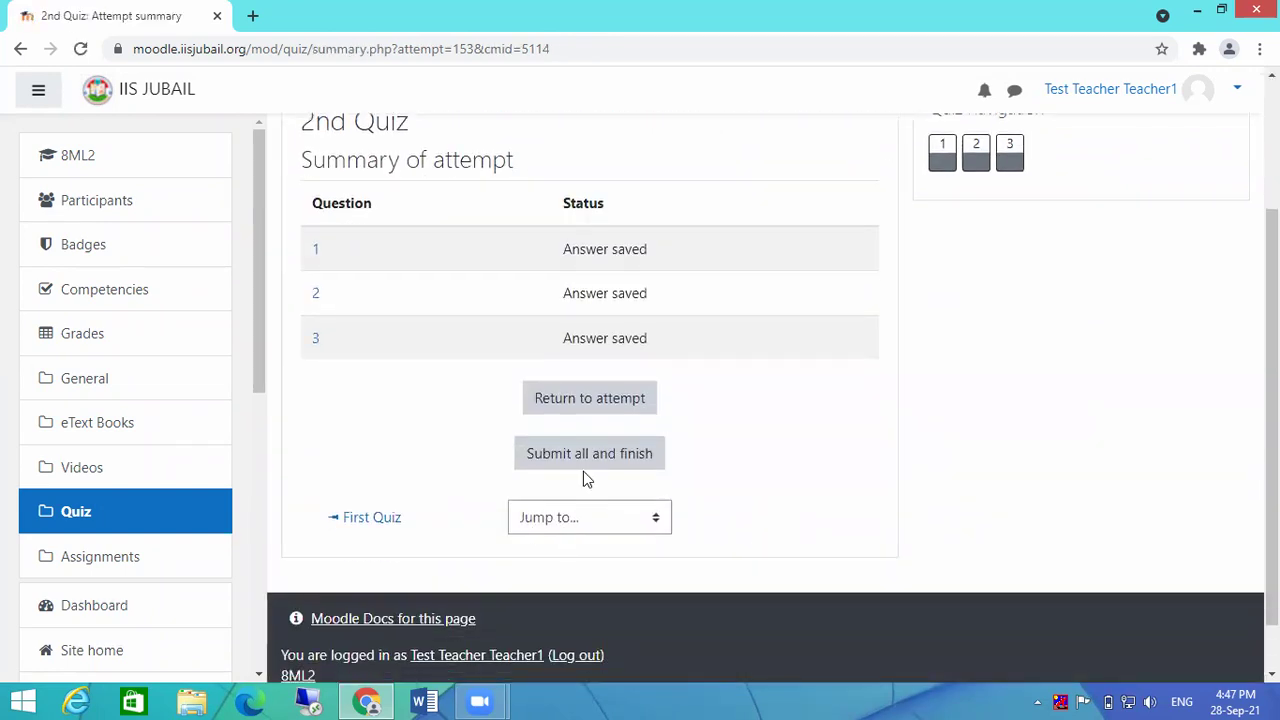
left_click(581, 456)
left_click(614, 503)
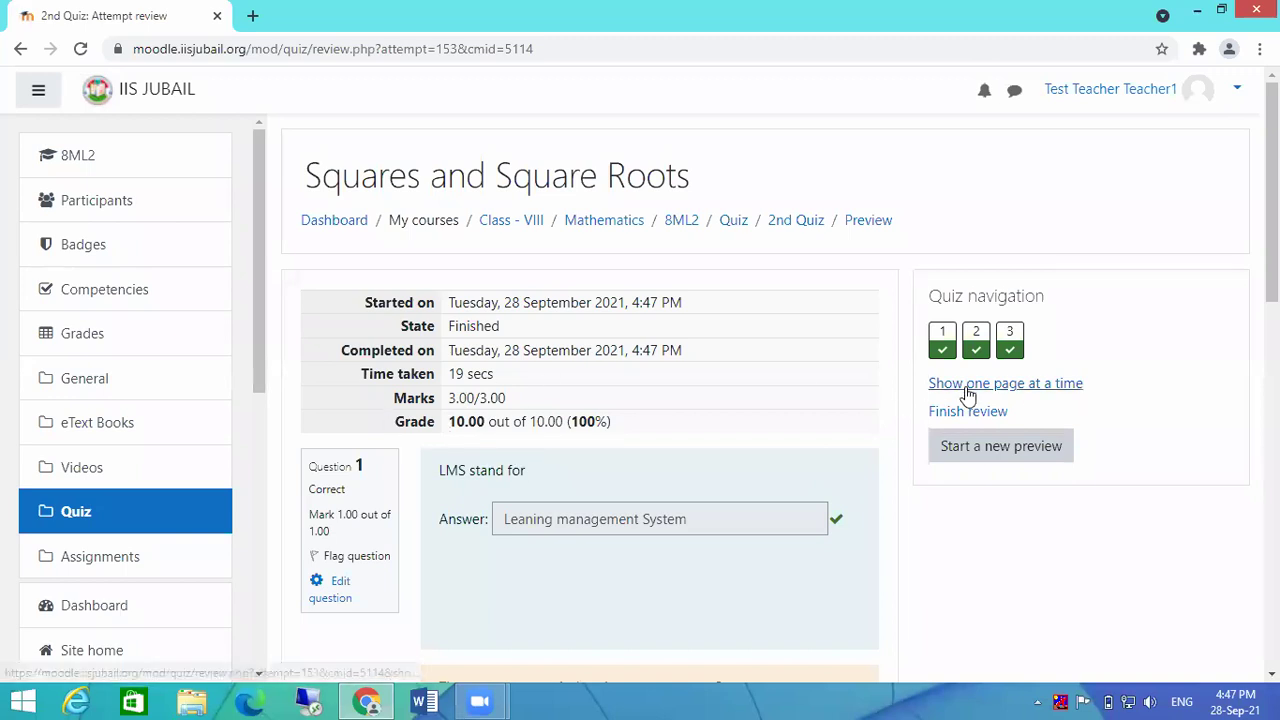
Step: Scroll the all-correct 2nd Quiz review, then finish it to return to the quiz page
scroll(980, 420, "down", 3)
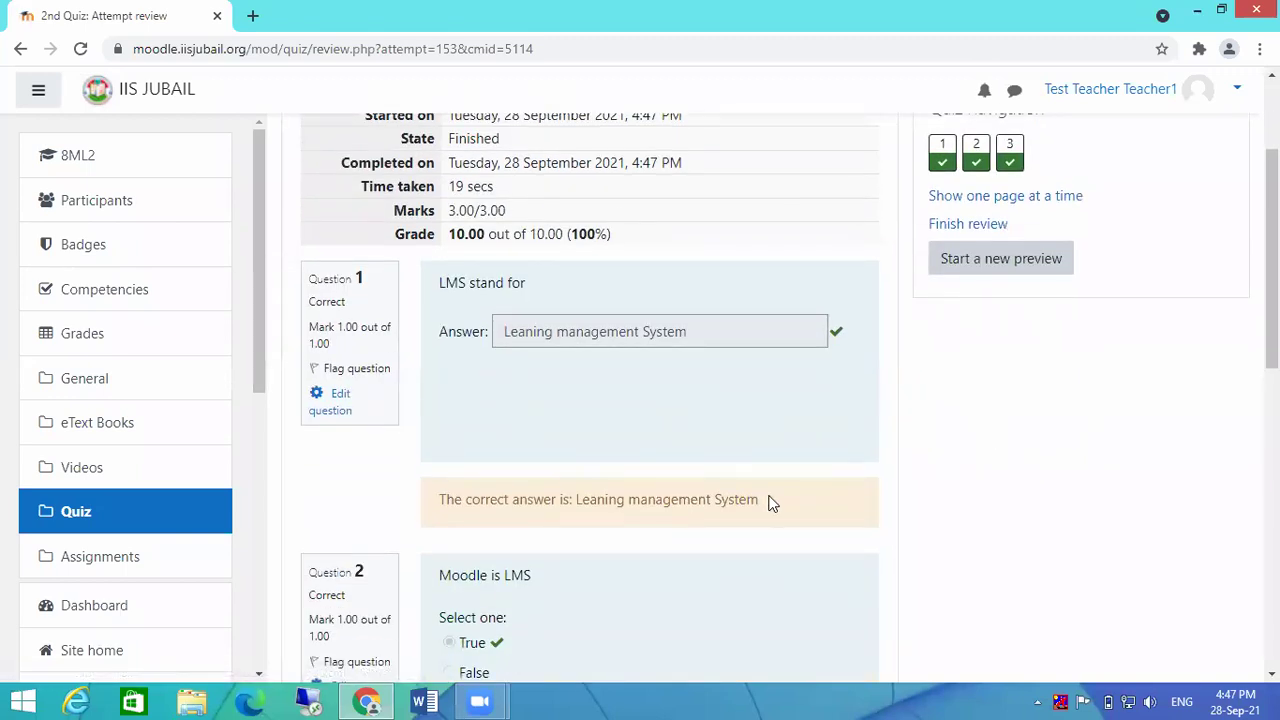
scroll(766, 505, "down", 10)
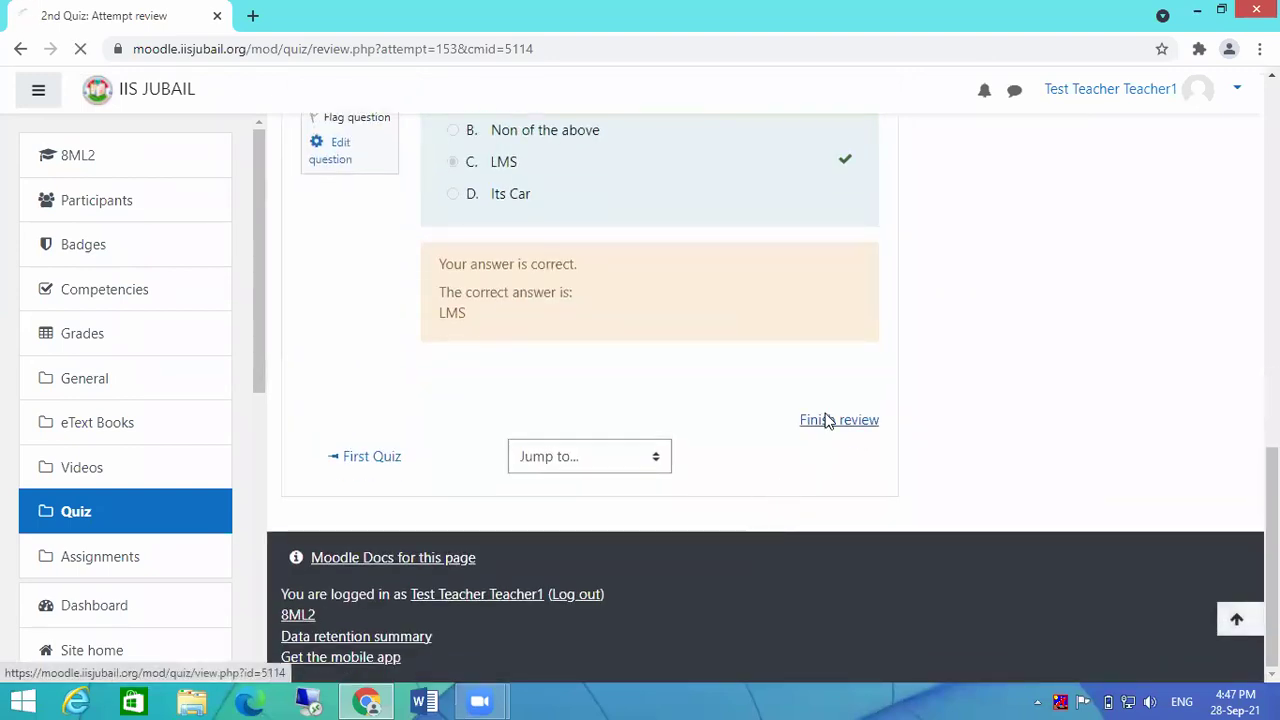
left_click(828, 421)
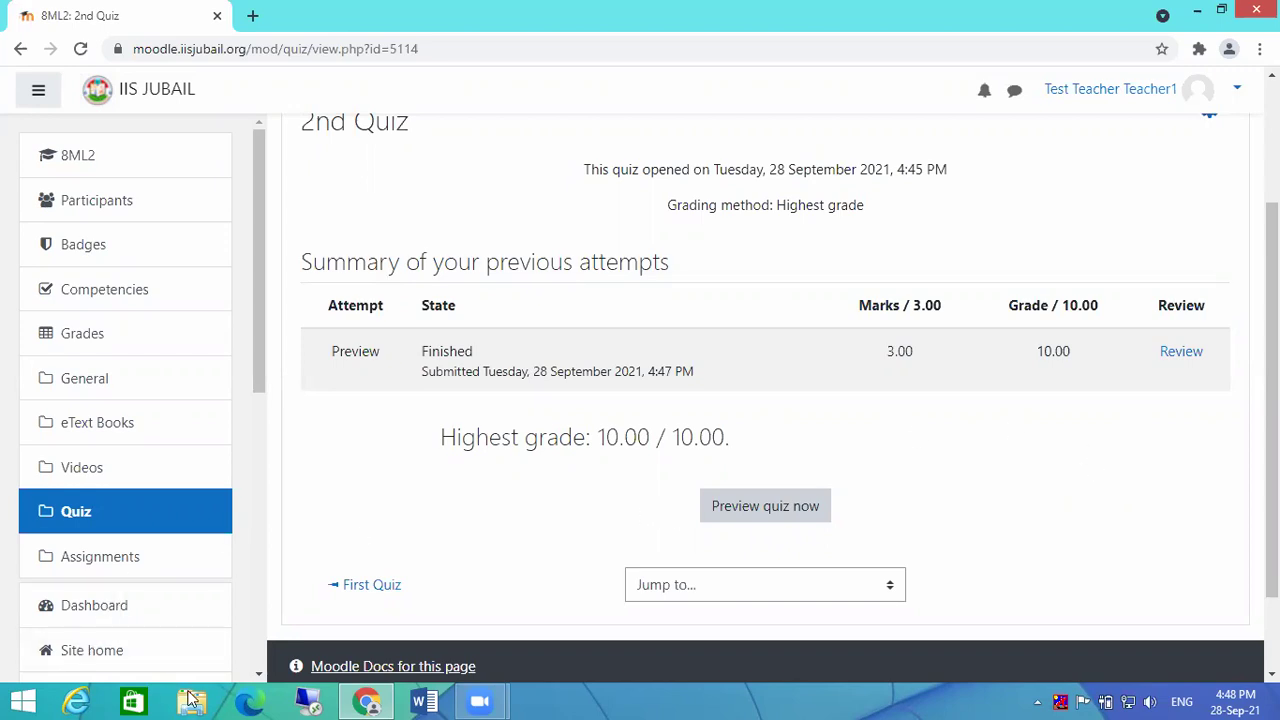
scroll(1083, 586, "up", 3)
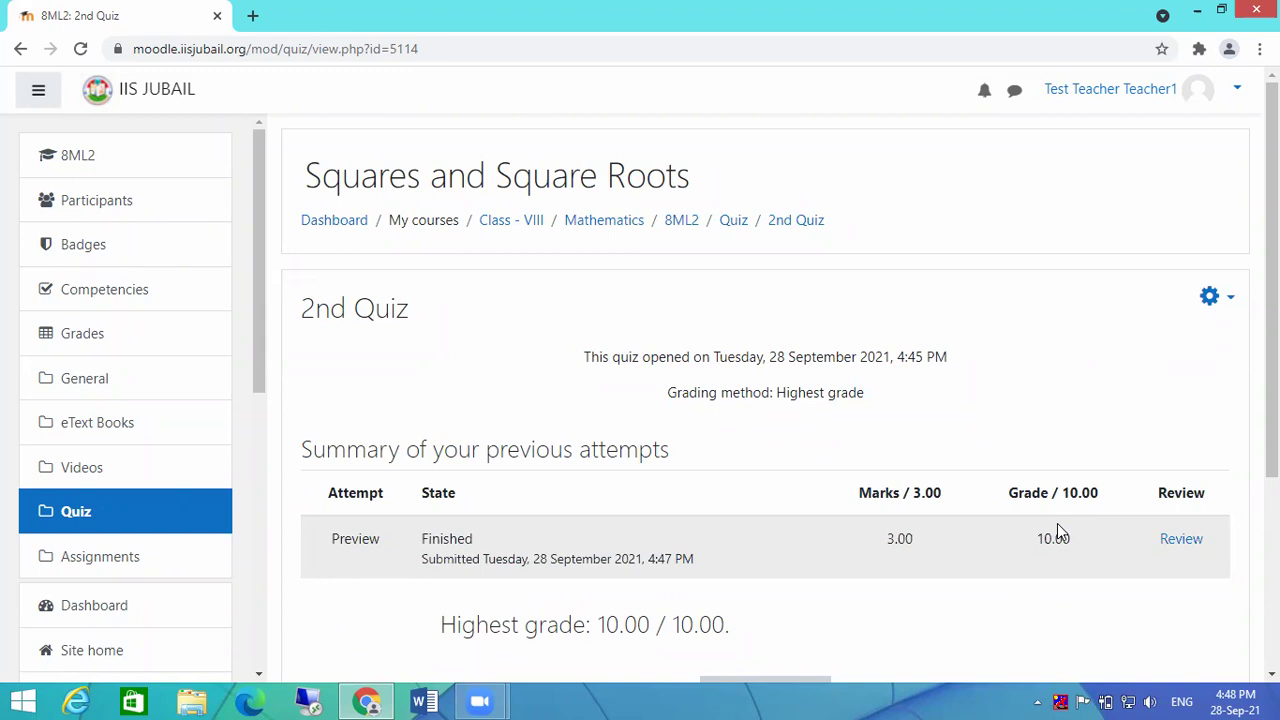
scroll(1057, 523, "down", 2)
scroll(1057, 523, "up", 2)
Step: Open F:\Moodles books\CBSE- Books1-12\Class 8\Mathematics\solutions\Squares and Square Roots\MCQ-1.docx in Word
left_click(192, 700)
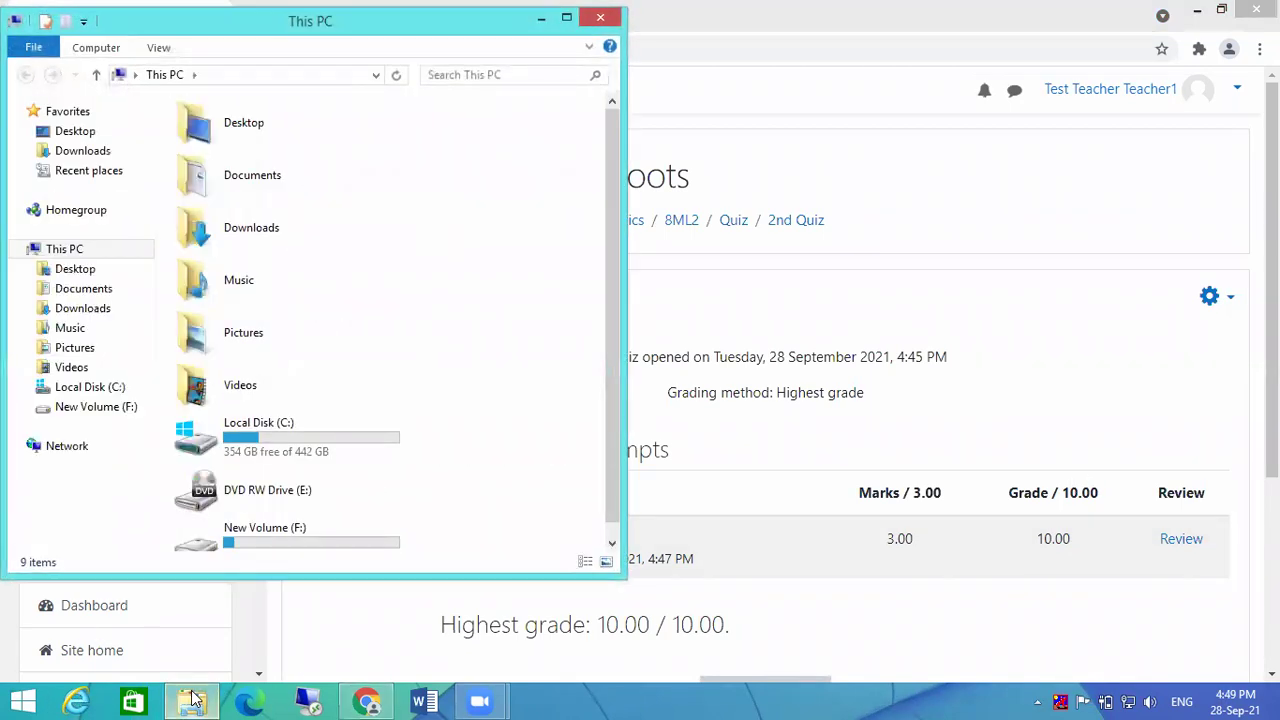
double_click(263, 549)
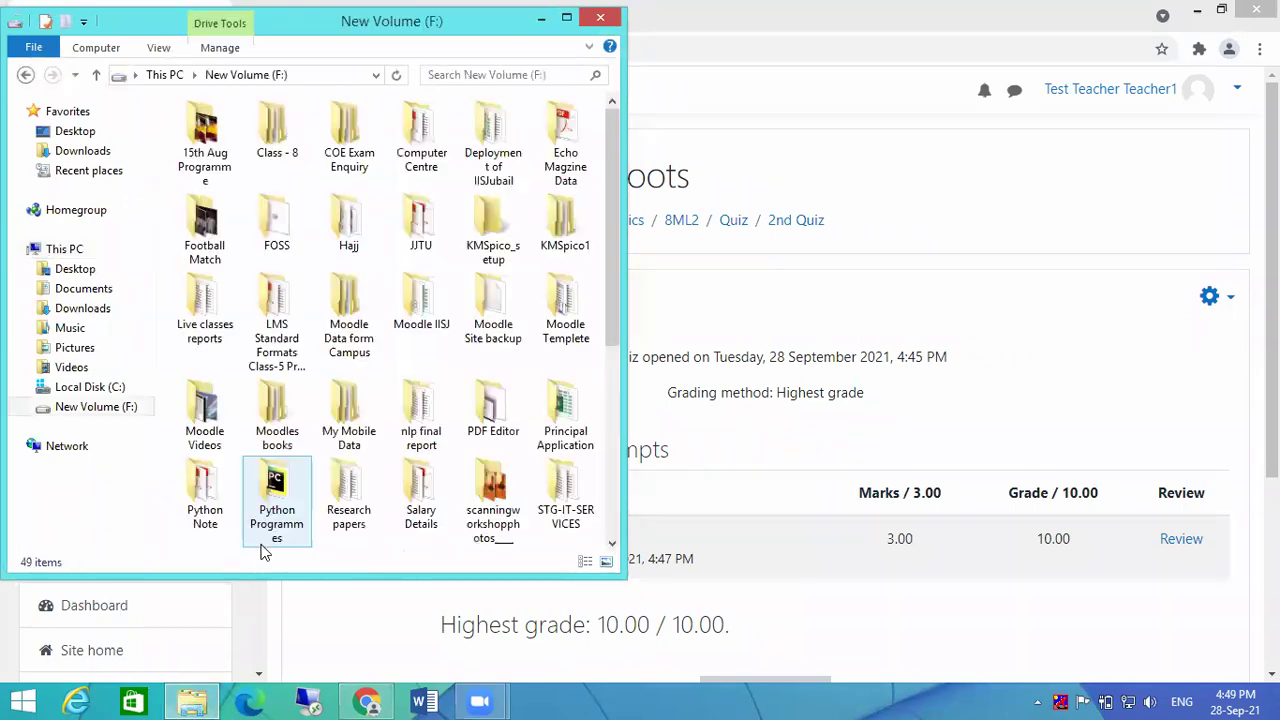
double_click(279, 416)
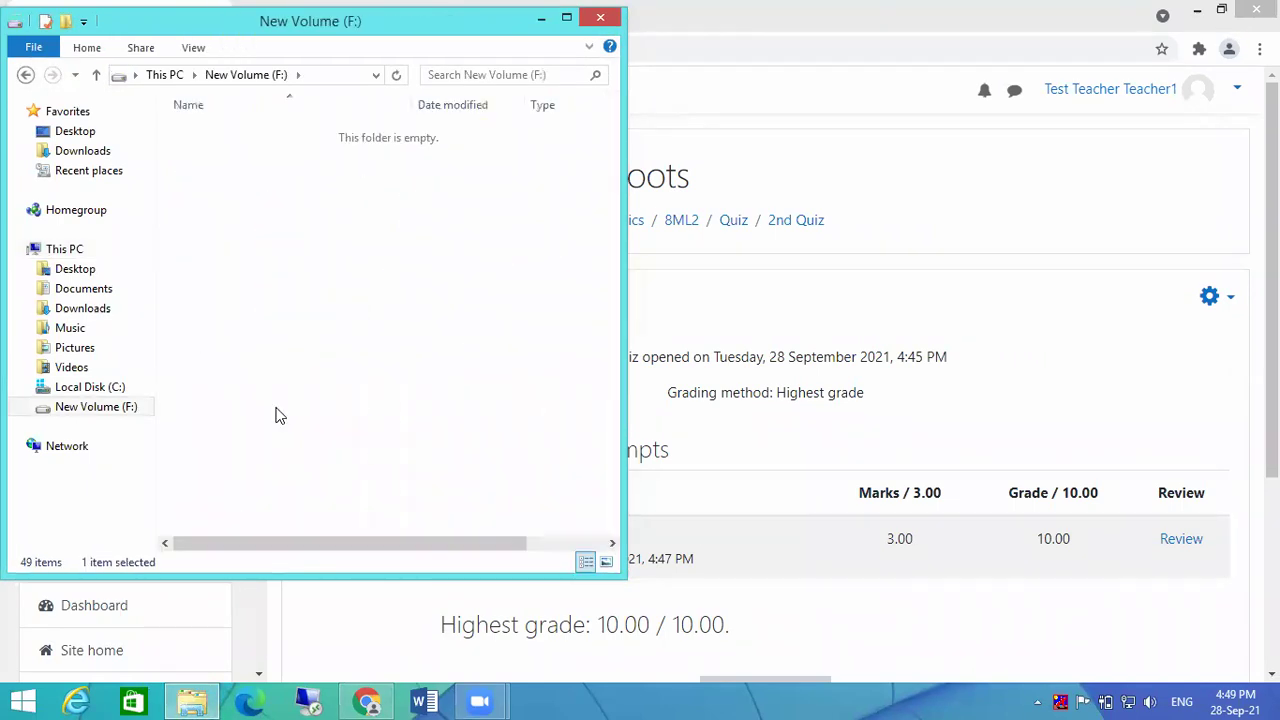
double_click(252, 131)
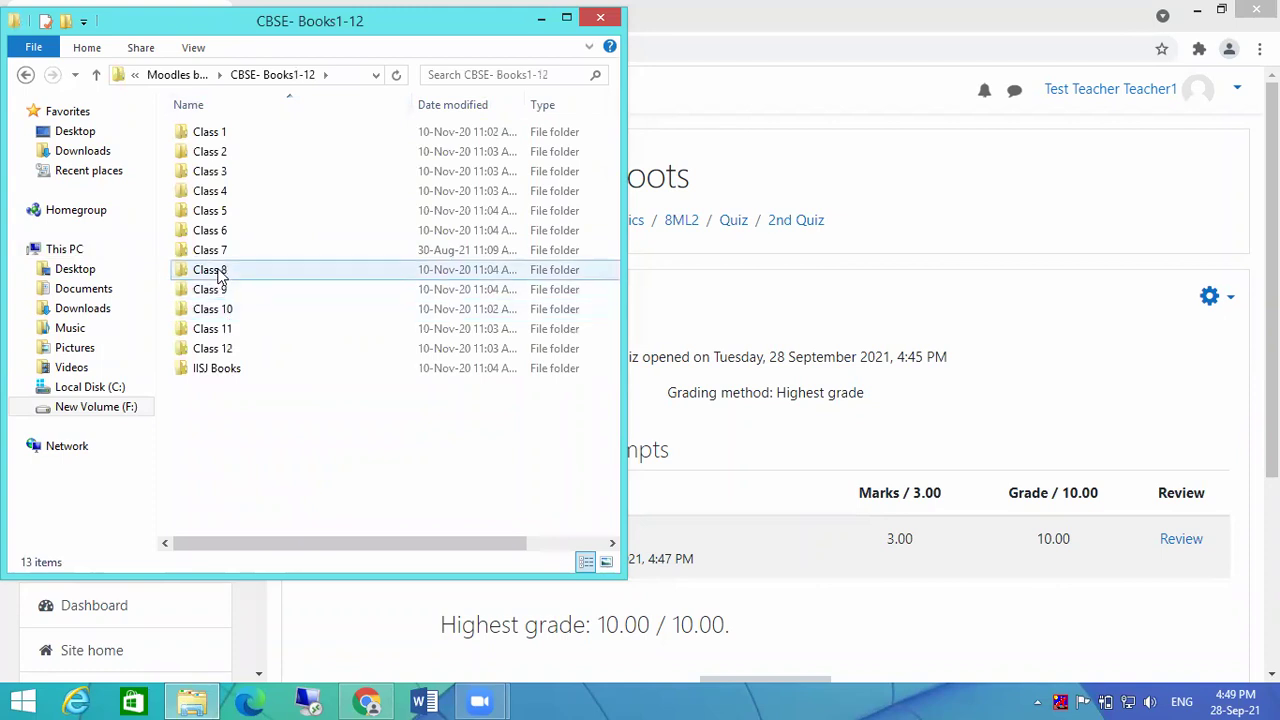
double_click(220, 275)
double_click(226, 176)
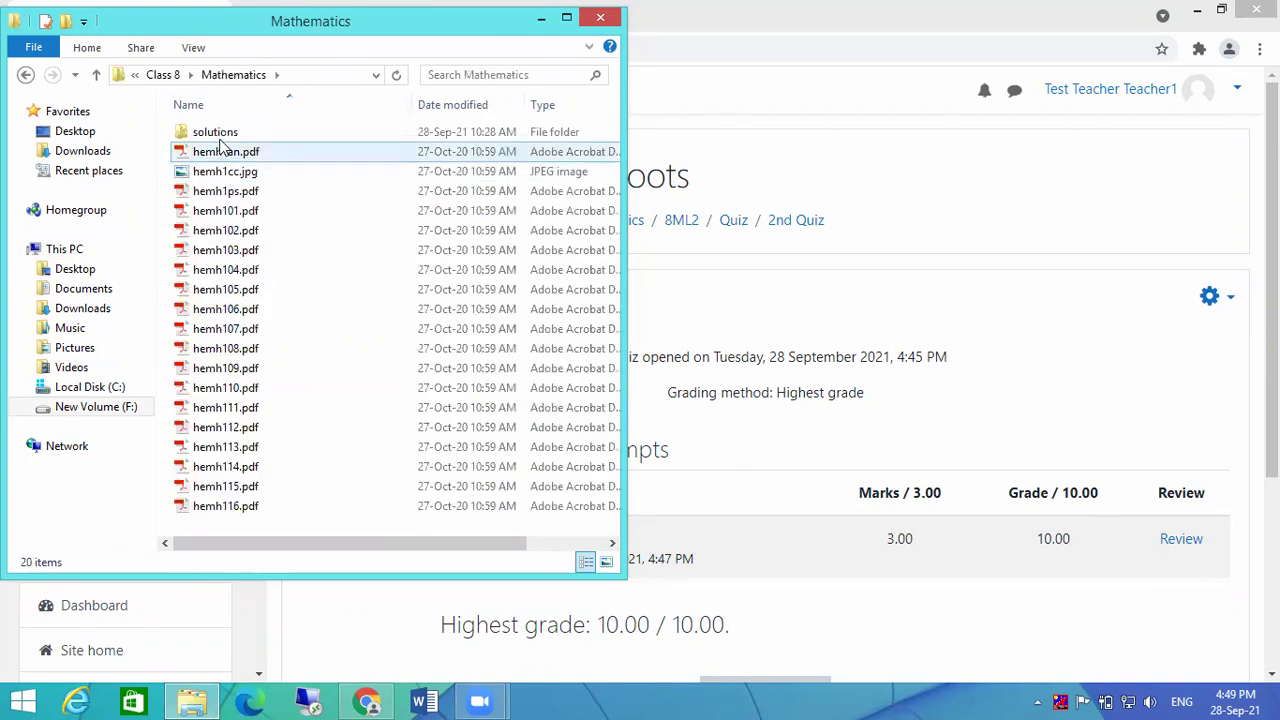
double_click(220, 134)
double_click(226, 136)
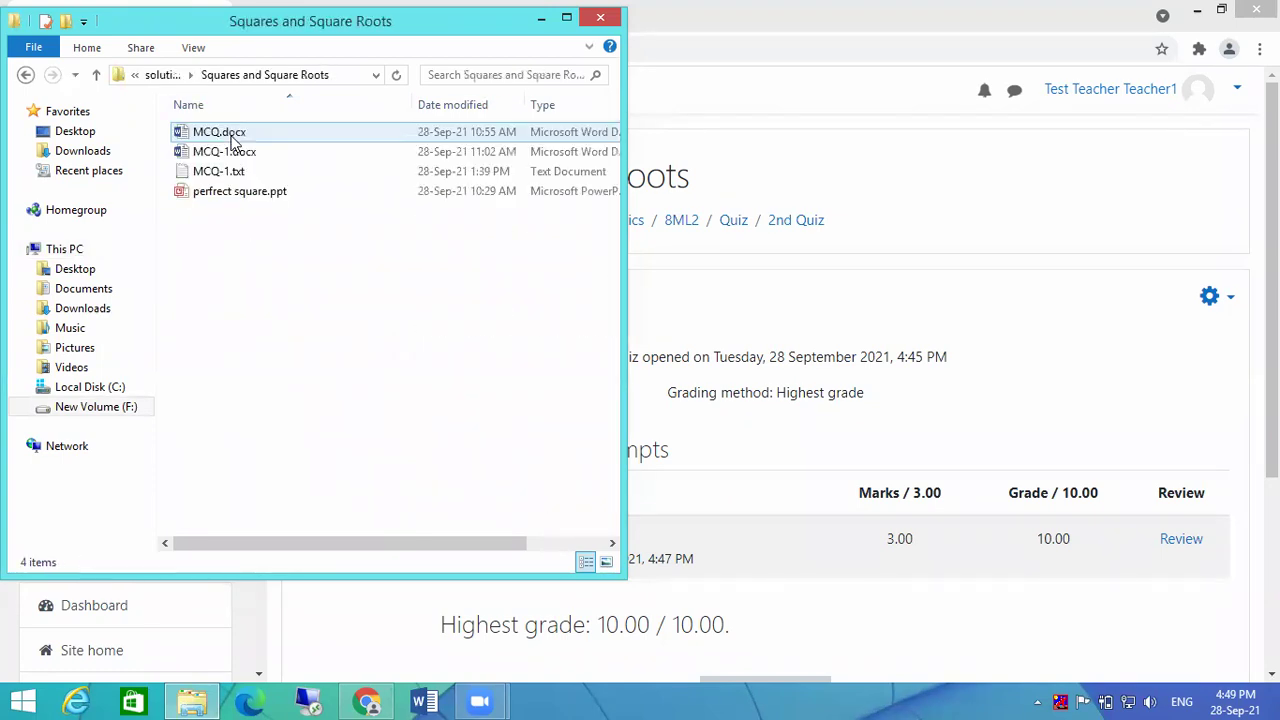
double_click(212, 153)
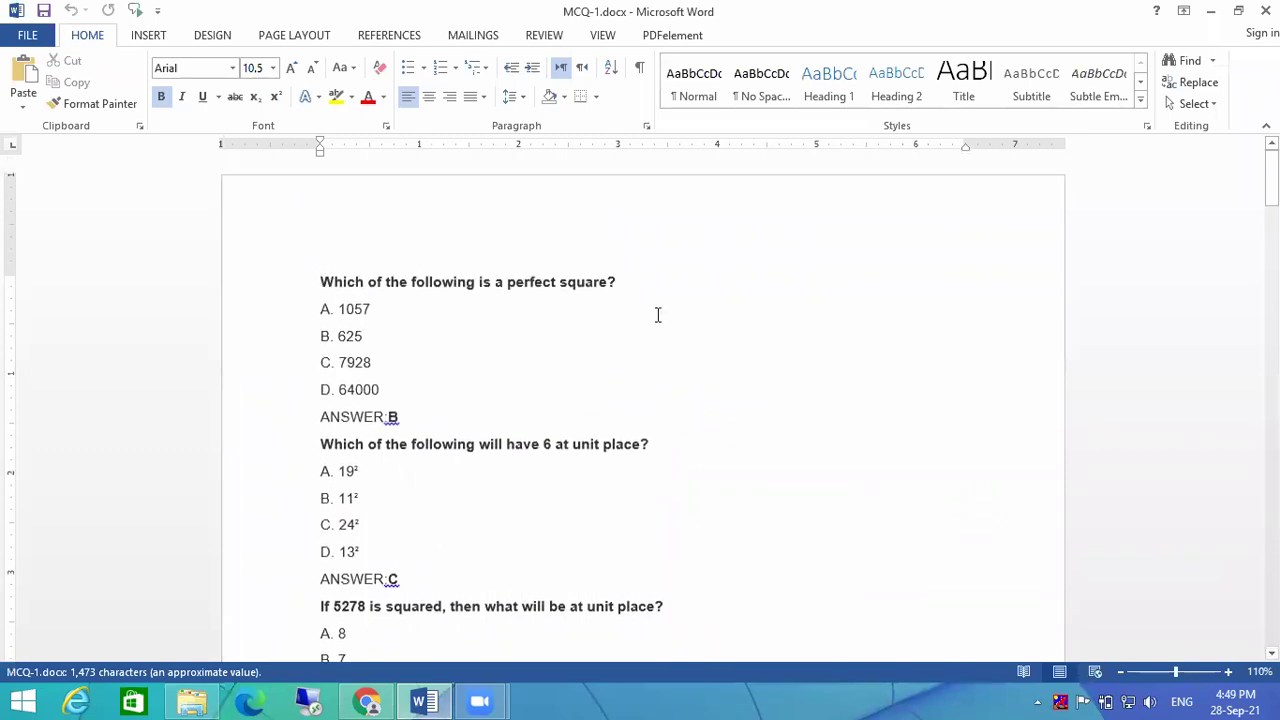
Step: Scroll through the four pages of MCQ-1.docx questions and back to the top
scroll(651, 394, "down", 10)
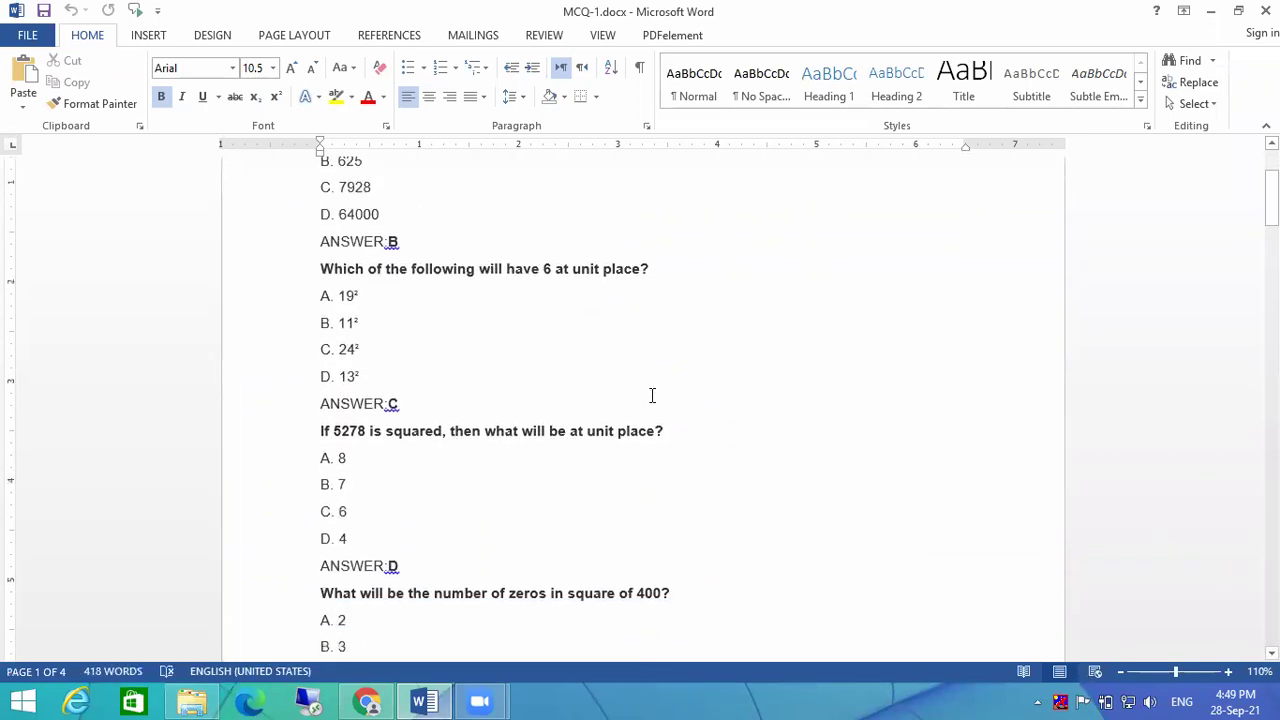
scroll(657, 399, "down", 20)
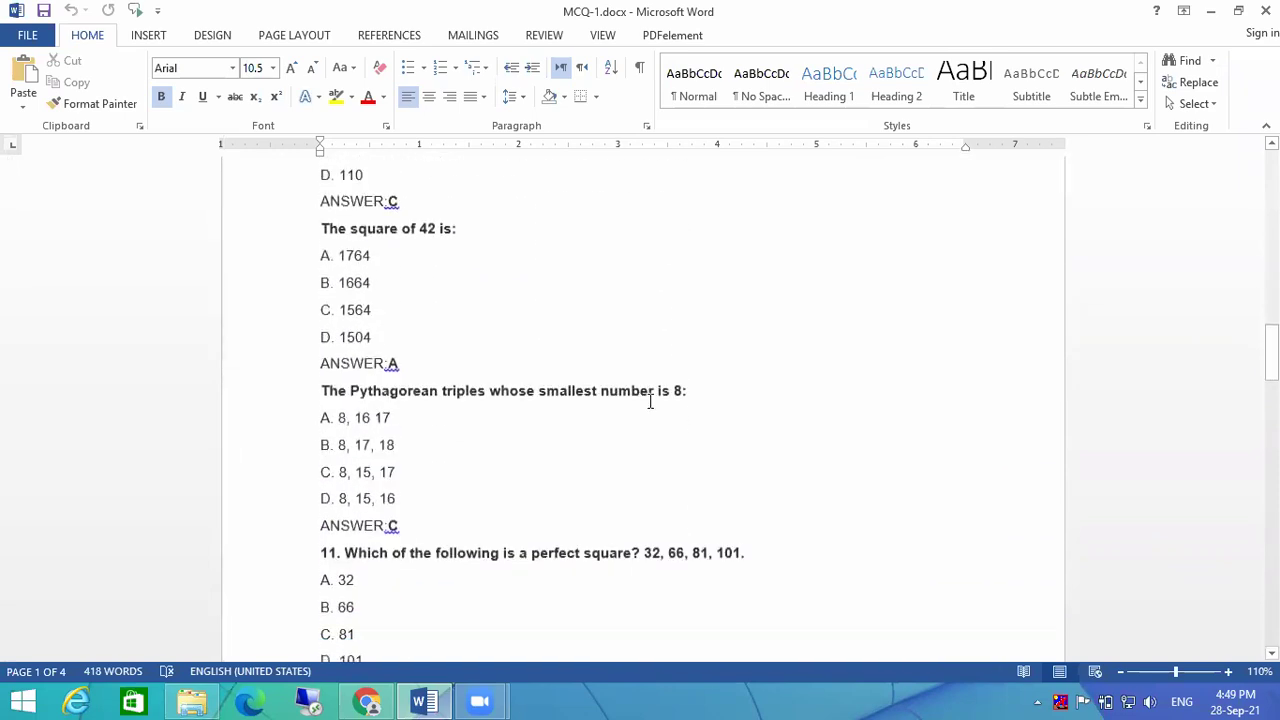
scroll(650, 401, "down", 8)
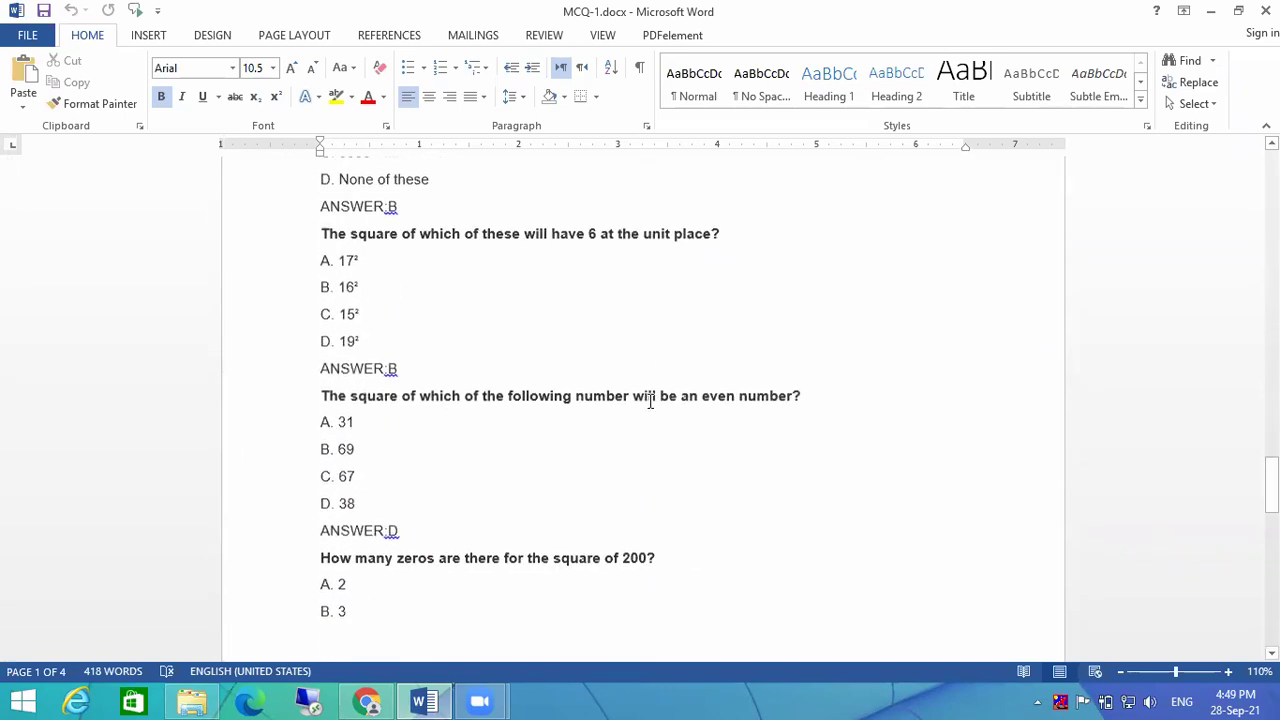
scroll(650, 401, "up", 15)
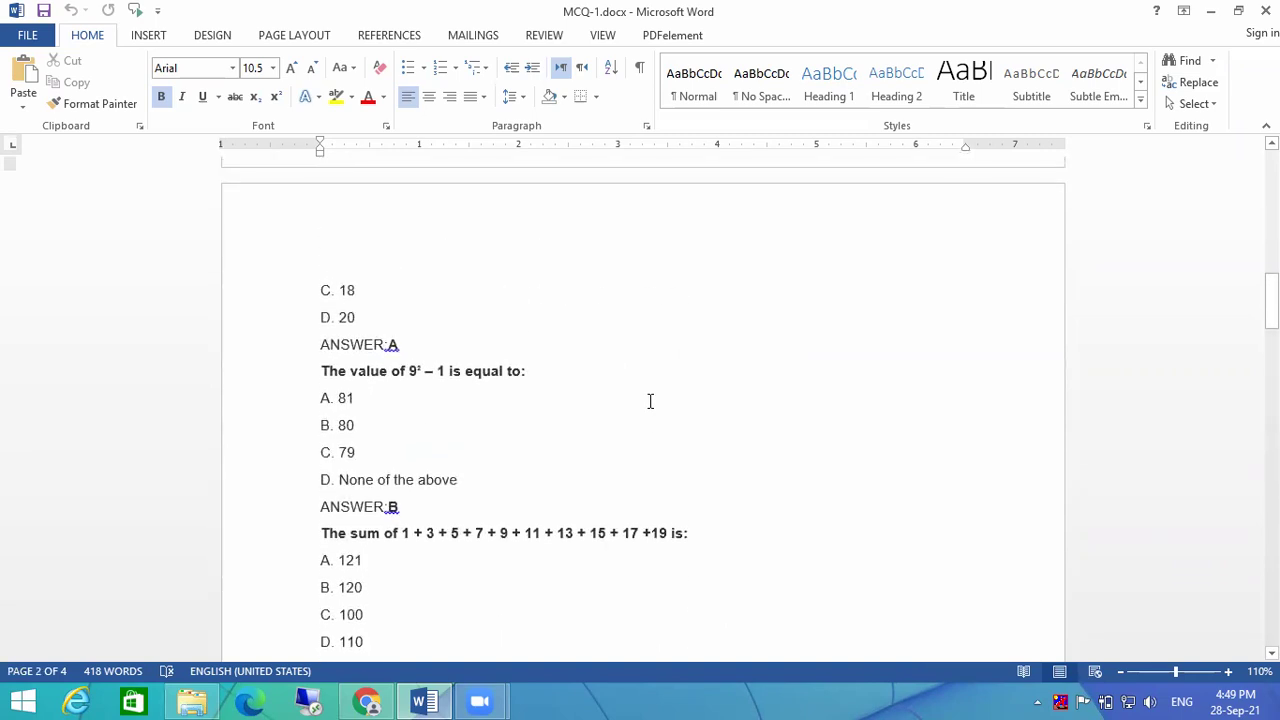
scroll(650, 401, "up", 10)
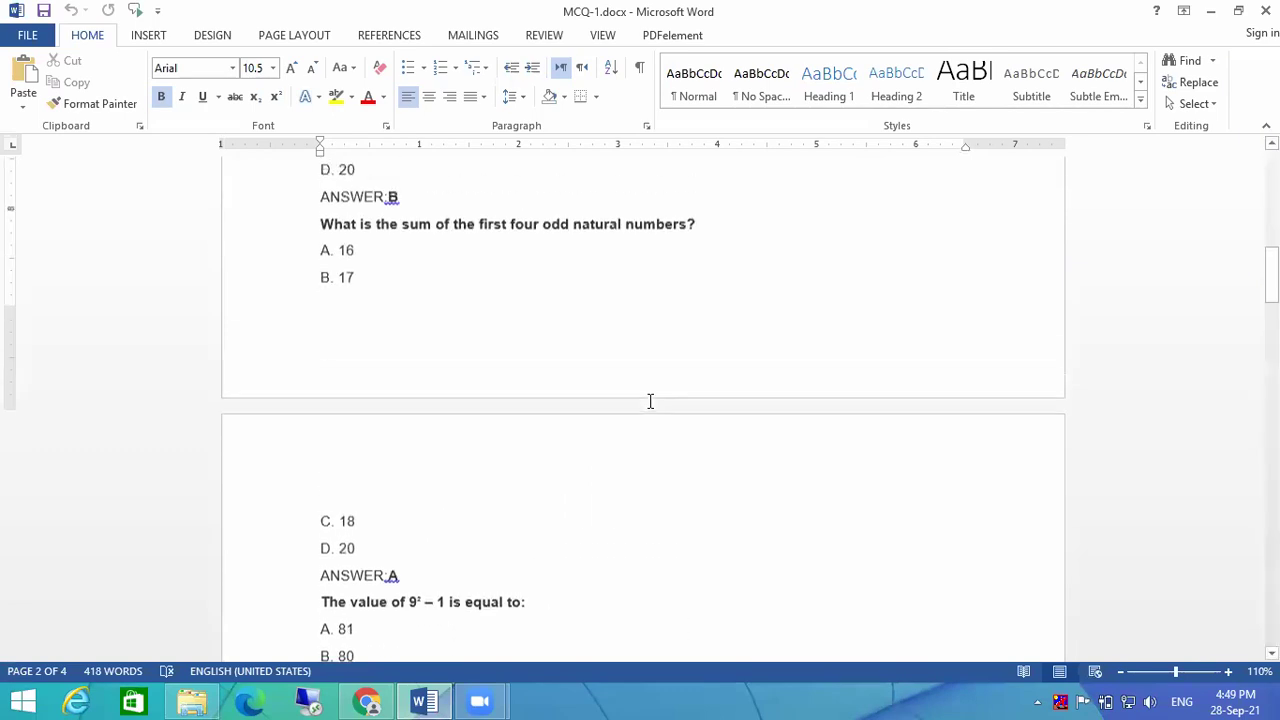
scroll(650, 401, "up", 4)
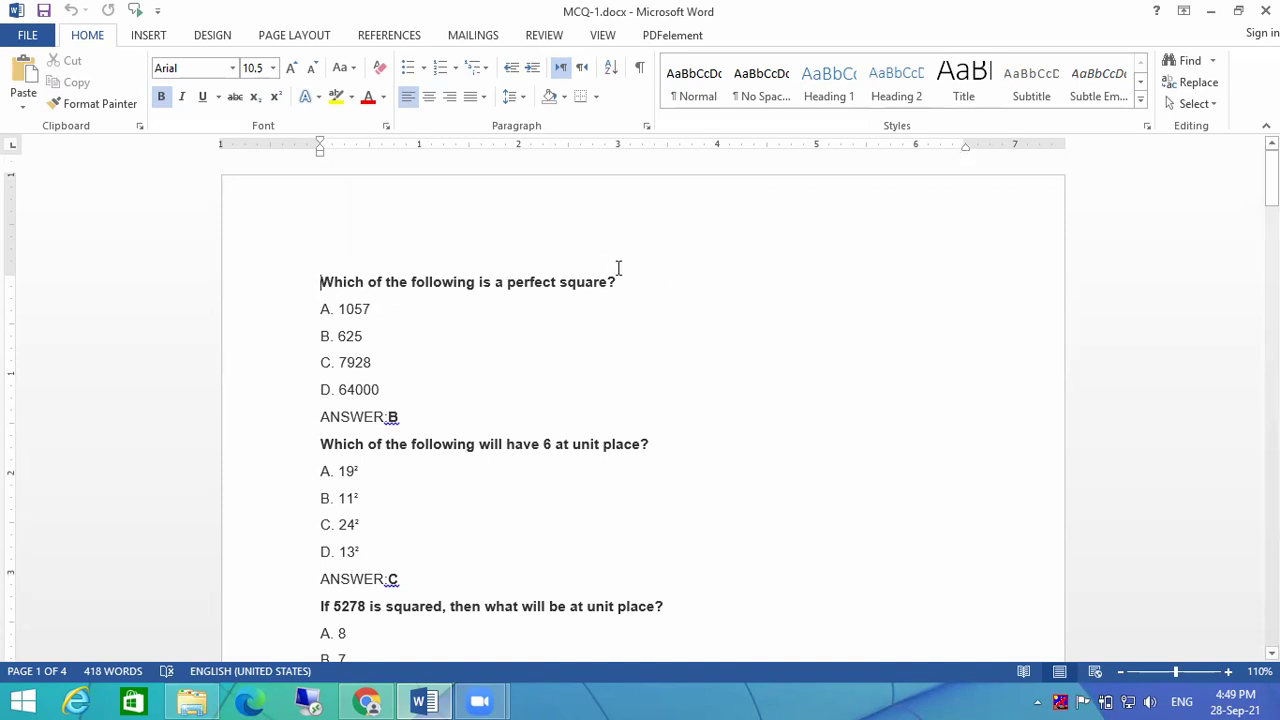
Step: Check options 1057, 625, 7928, 64000 and fix the first answer line to read 'ANSWER: B'
left_click(338, 313)
left_click(395, 308)
left_click(382, 335)
left_click(380, 362)
left_click(391, 392)
left_click_drag(414, 420, 316, 425)
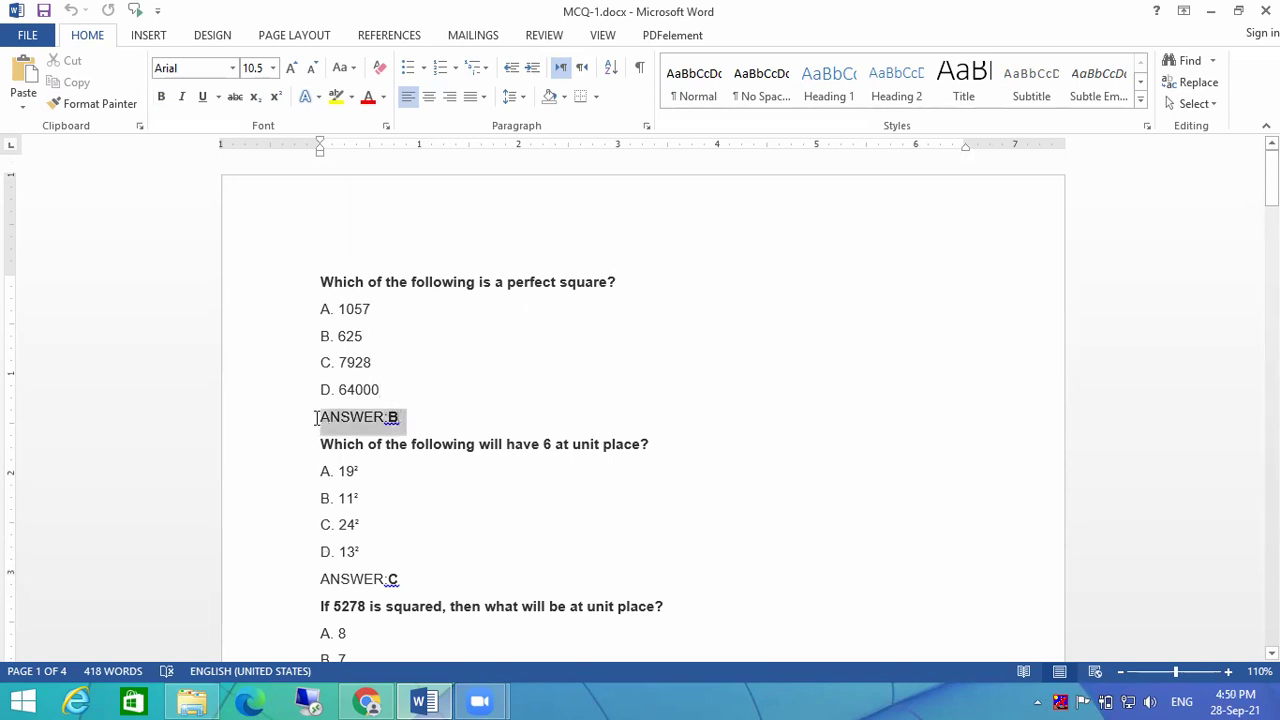
left_click(385, 420)
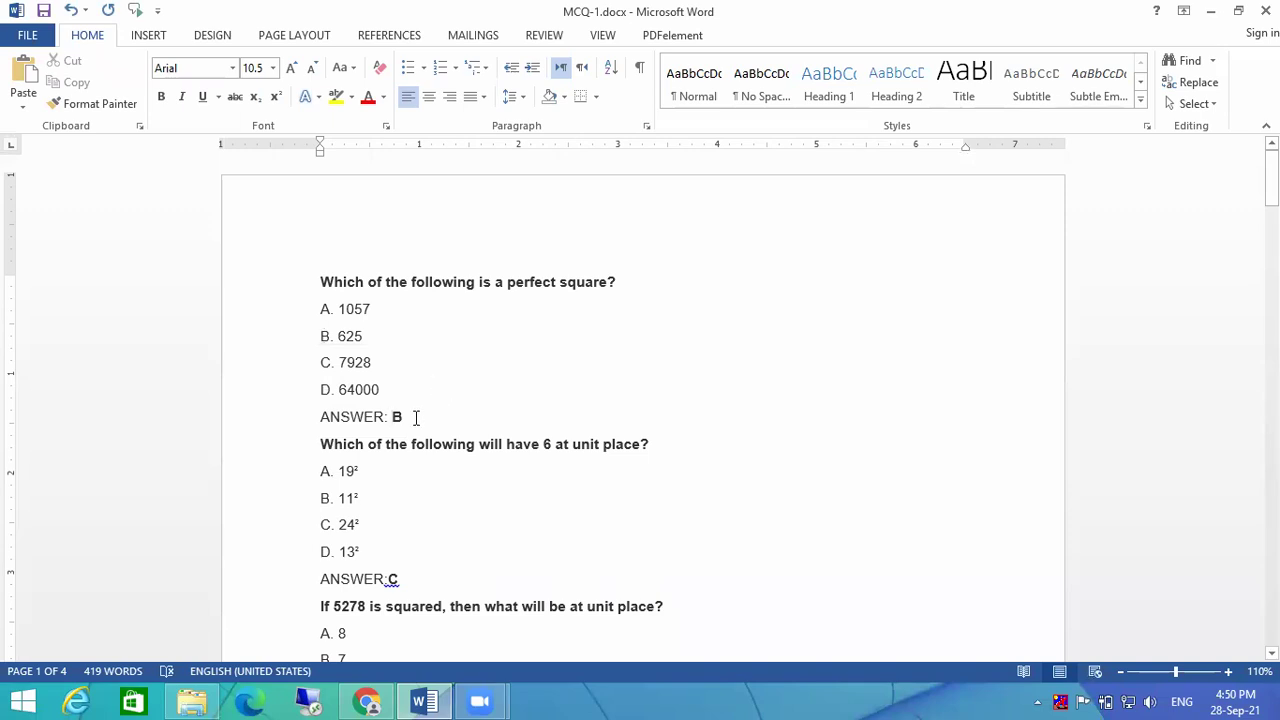
left_click(410, 417)
left_click_drag(420, 417, 297, 291)
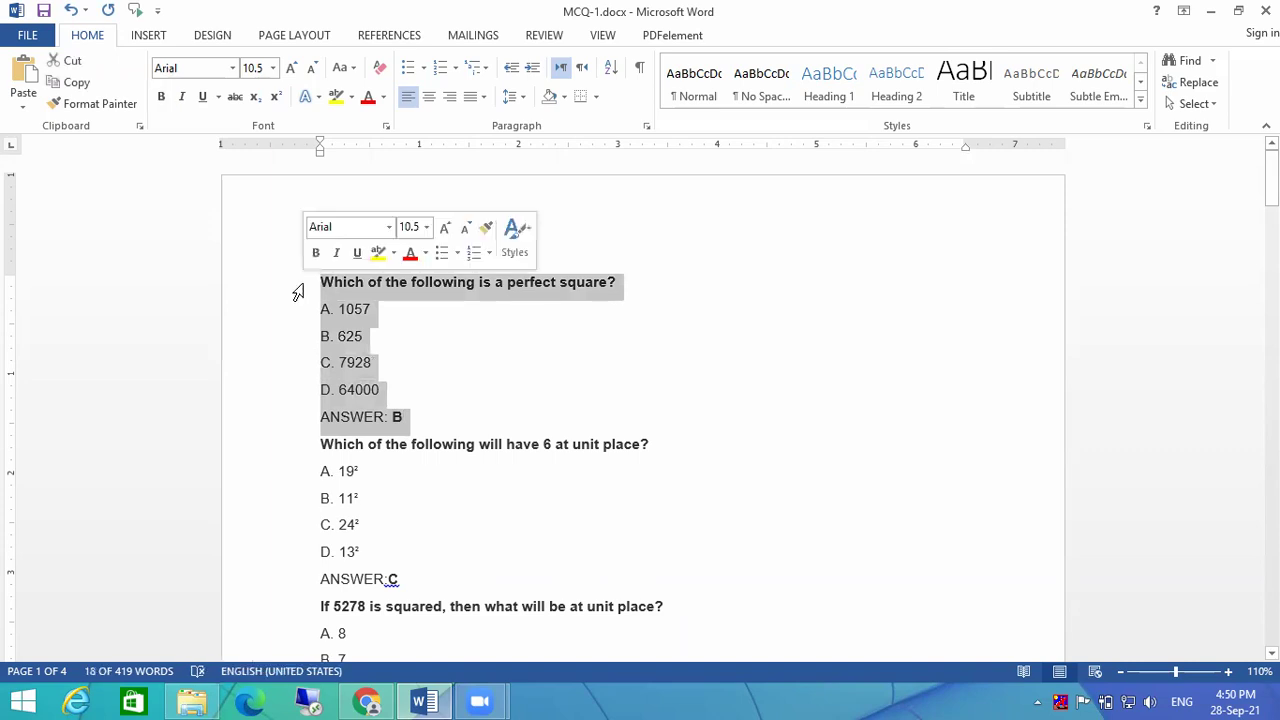
left_click(793, 377)
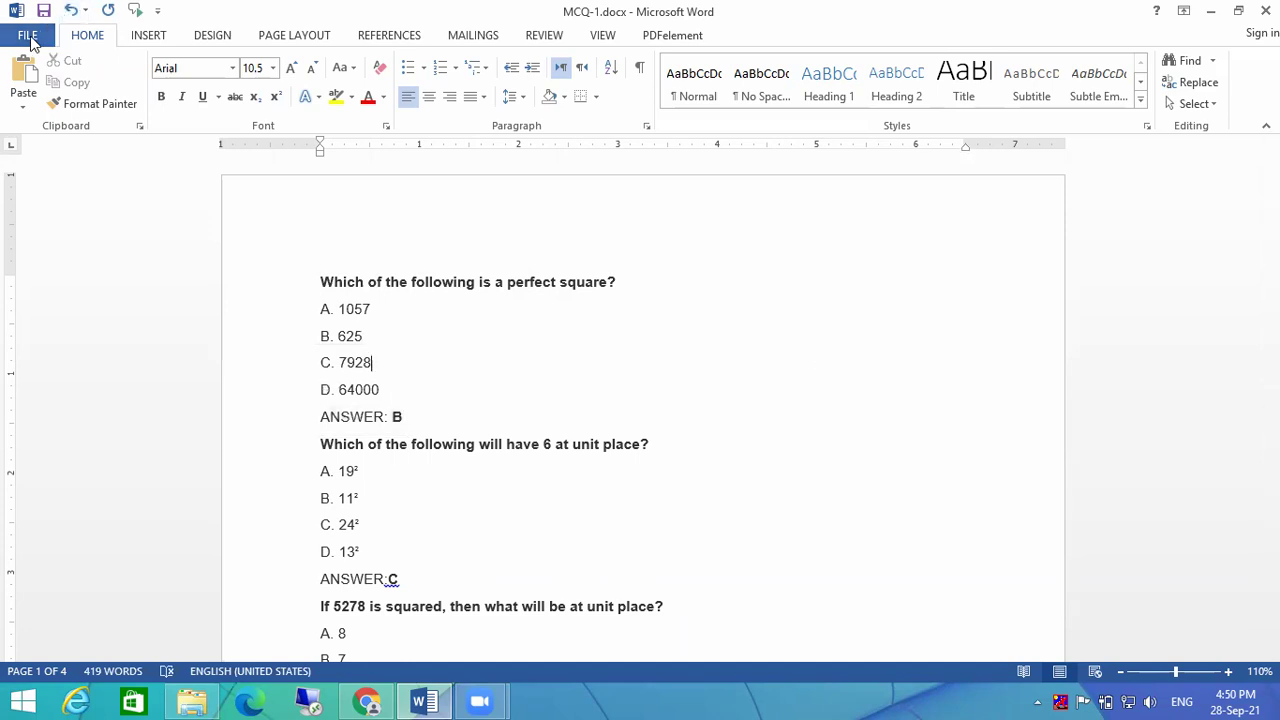
Step: Save a copy in the Squares and Square Roots folder as Plain Text (*.txt) named MCQ-2.txt
left_click(30, 42)
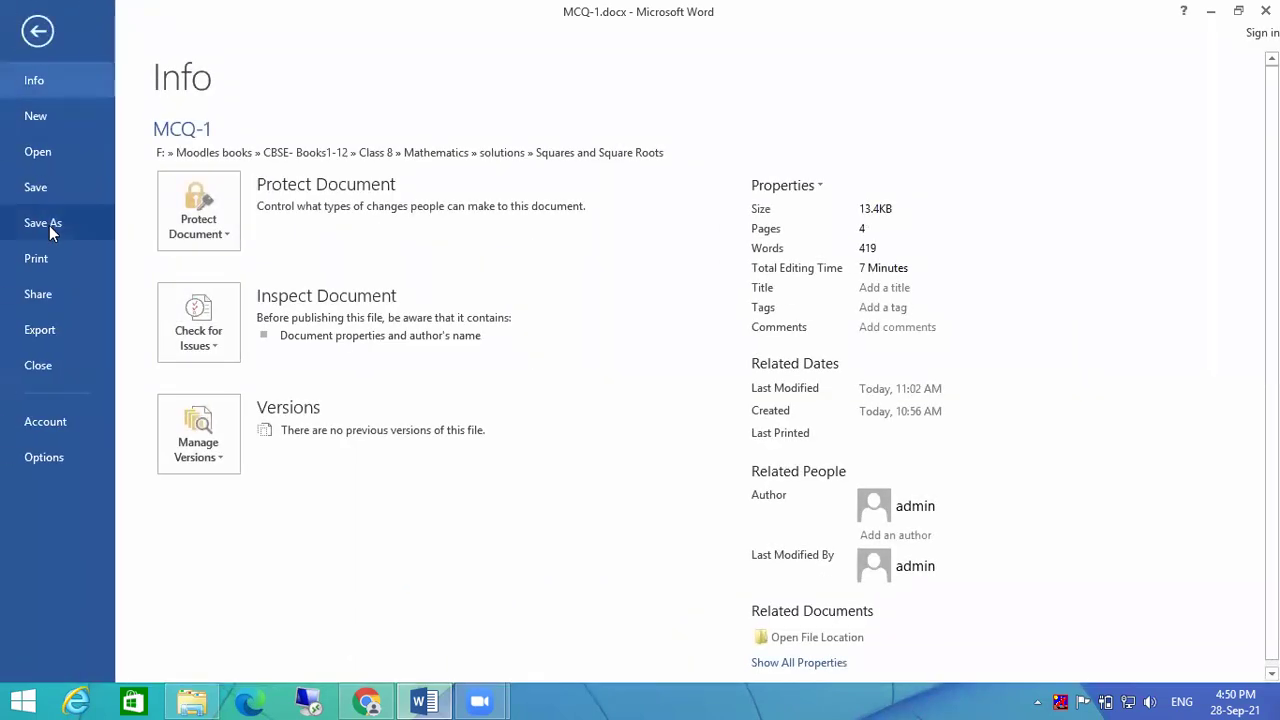
left_click(49, 225)
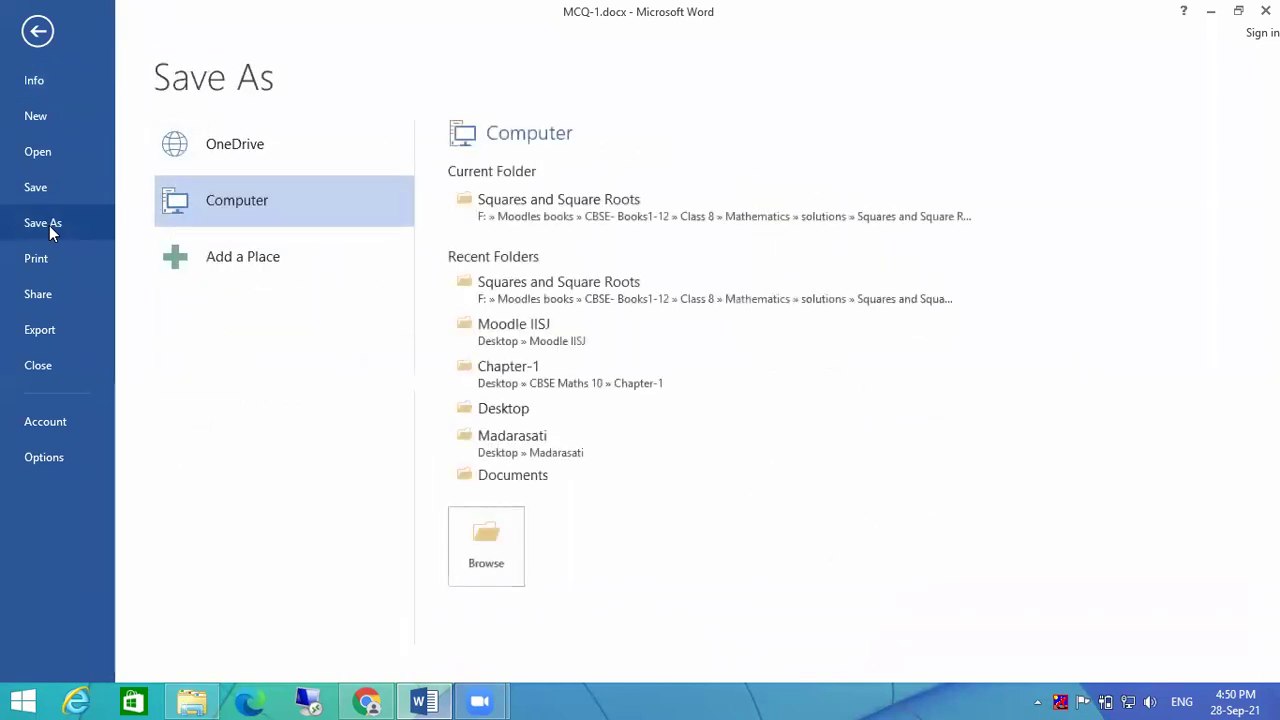
left_click(667, 206)
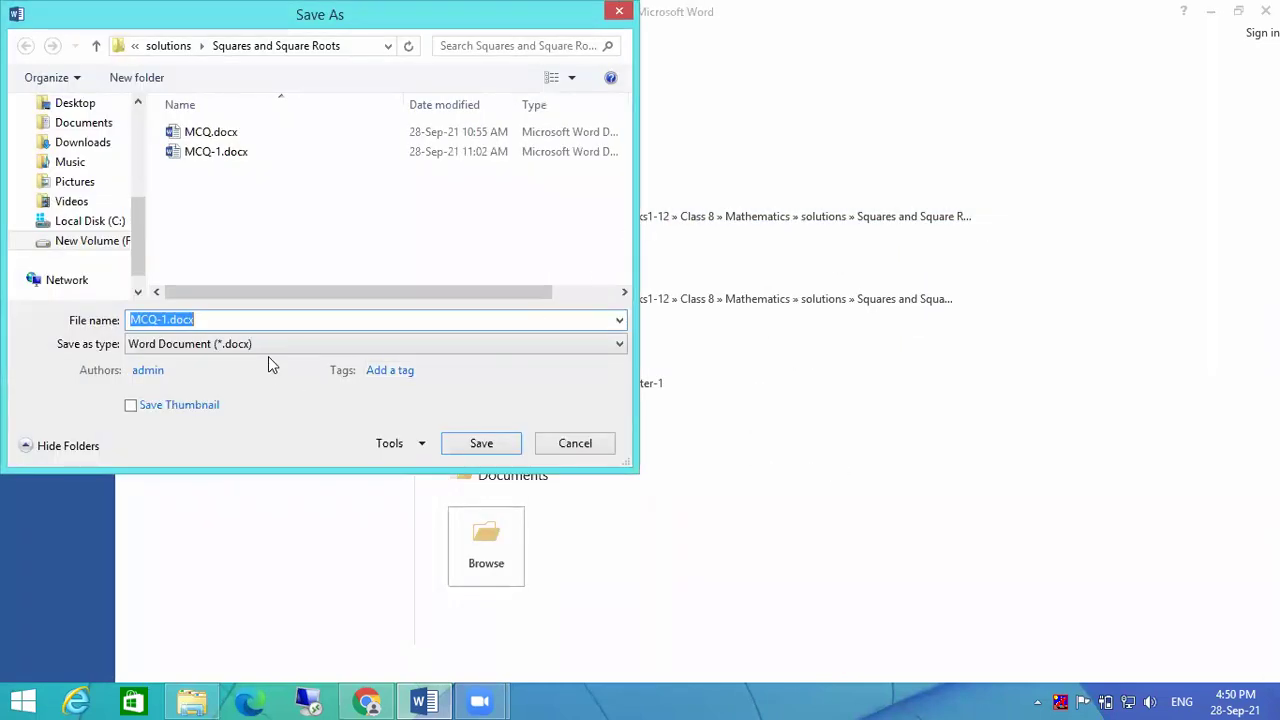
left_click(266, 345)
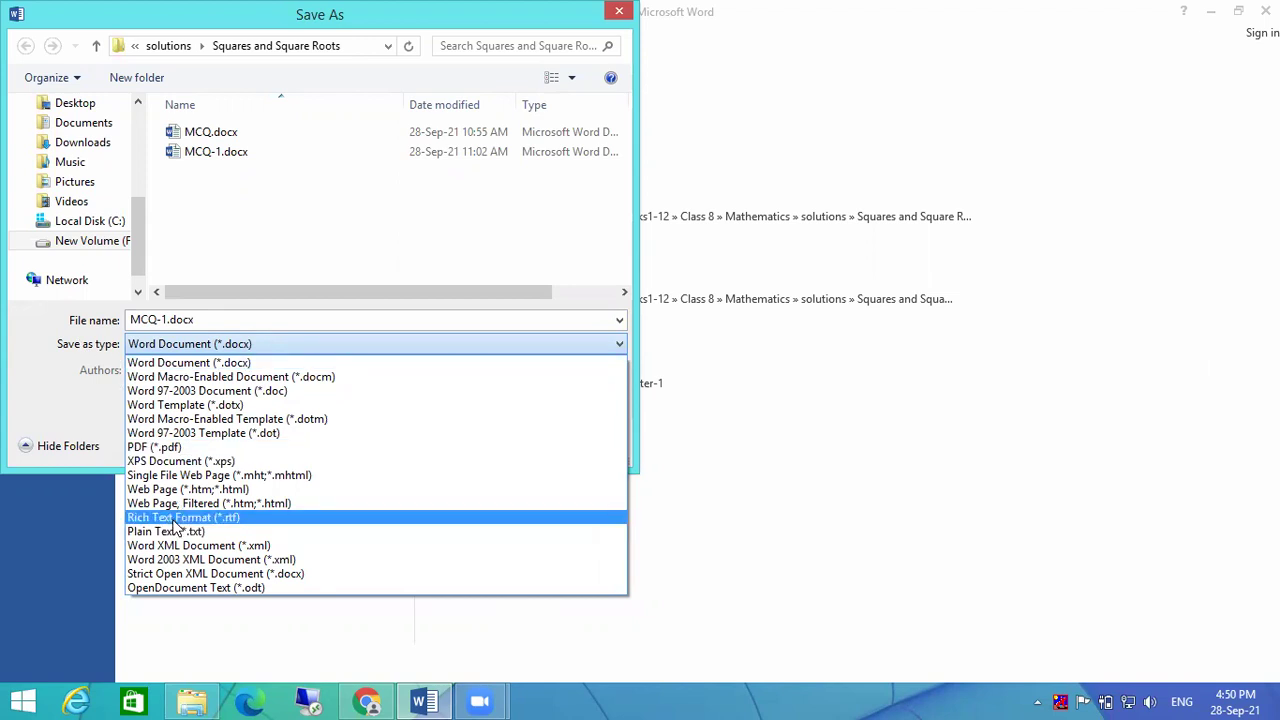
left_click(219, 532)
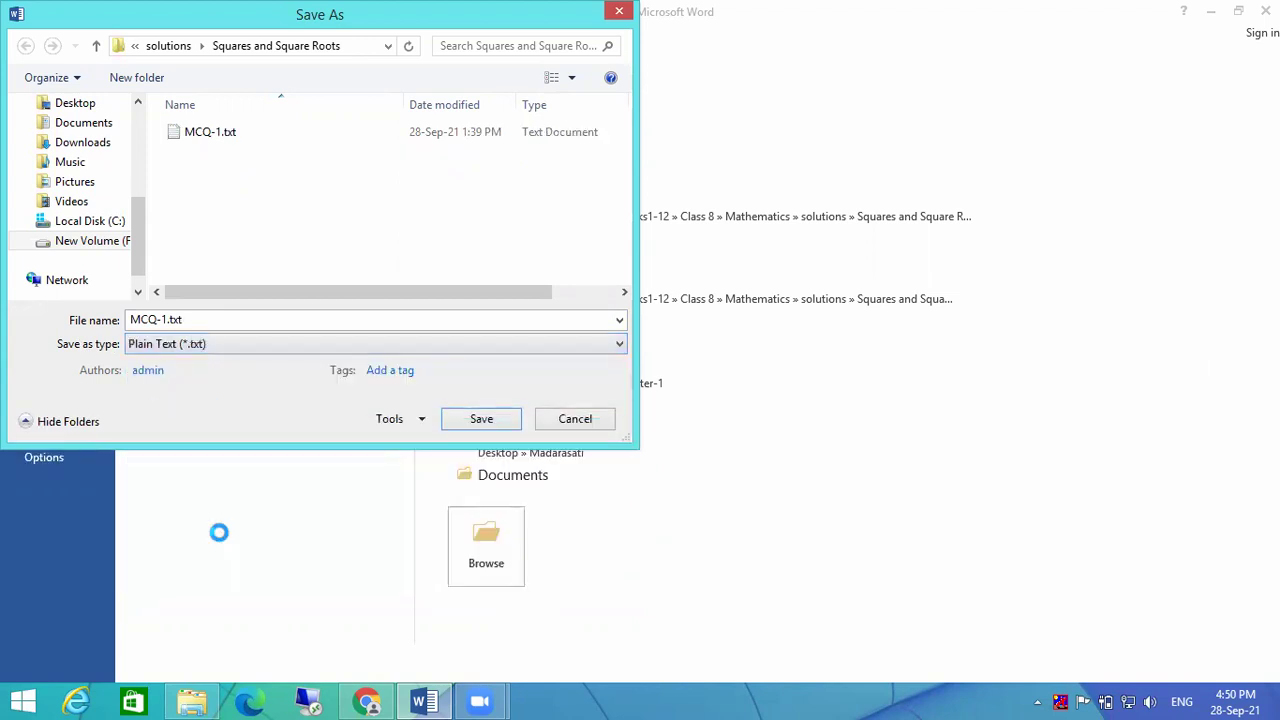
double_click(163, 319)
key("Right")
key("Left")
key("Left")
key("Left")
key("Left")
key("BackSpace")
type("2")
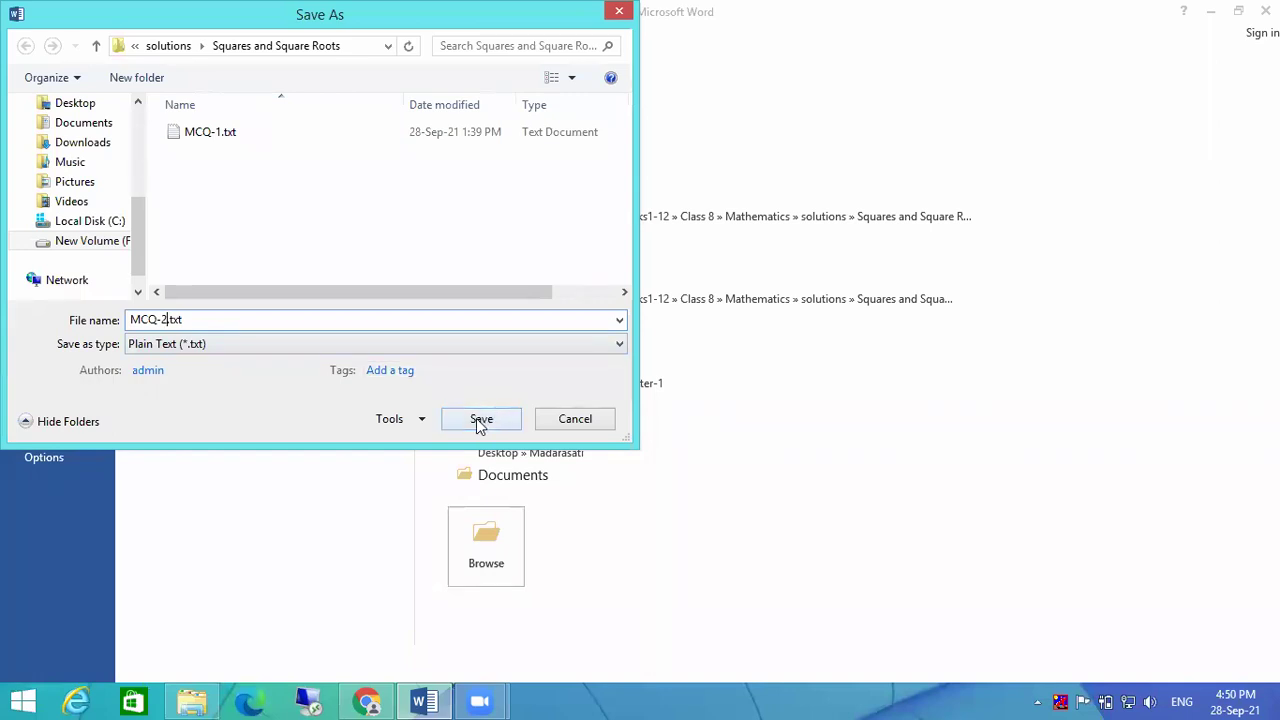
left_click(481, 420)
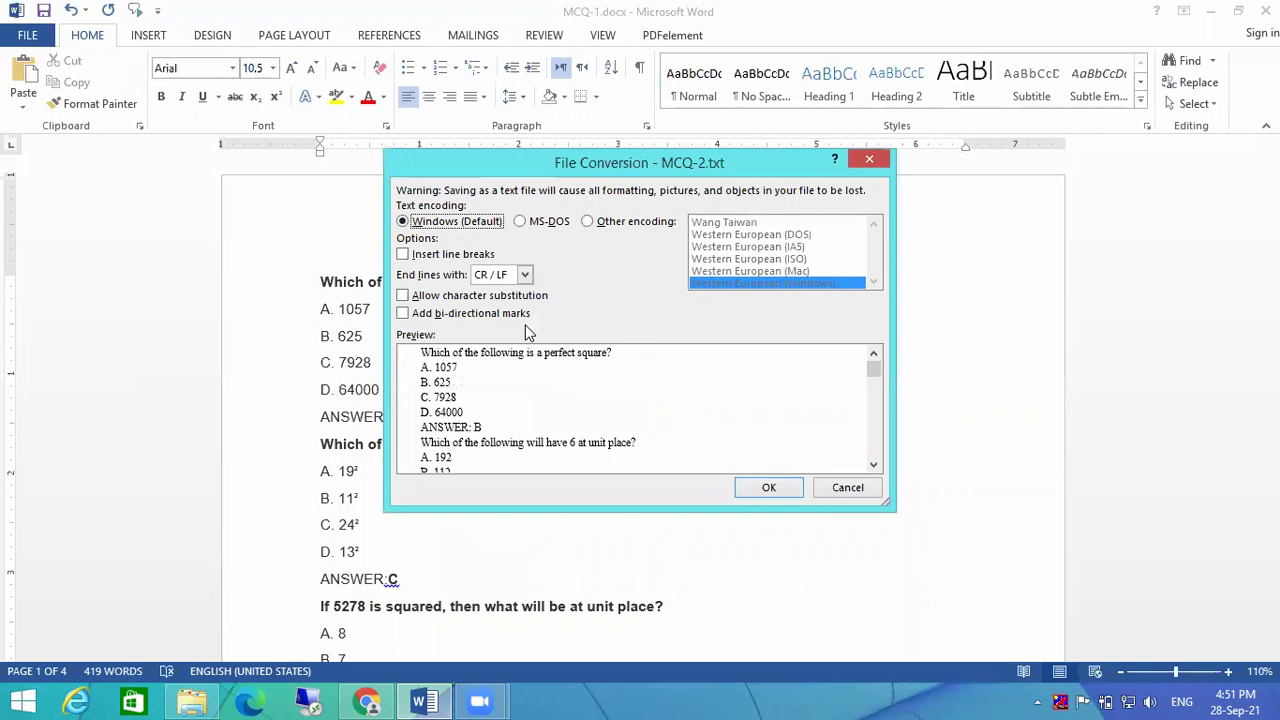
Step: Preview MS-DOS encoding, then confirm the conversion with Windows (Default) encoding
left_click_drag(874, 369, 873, 456)
left_click(521, 222)
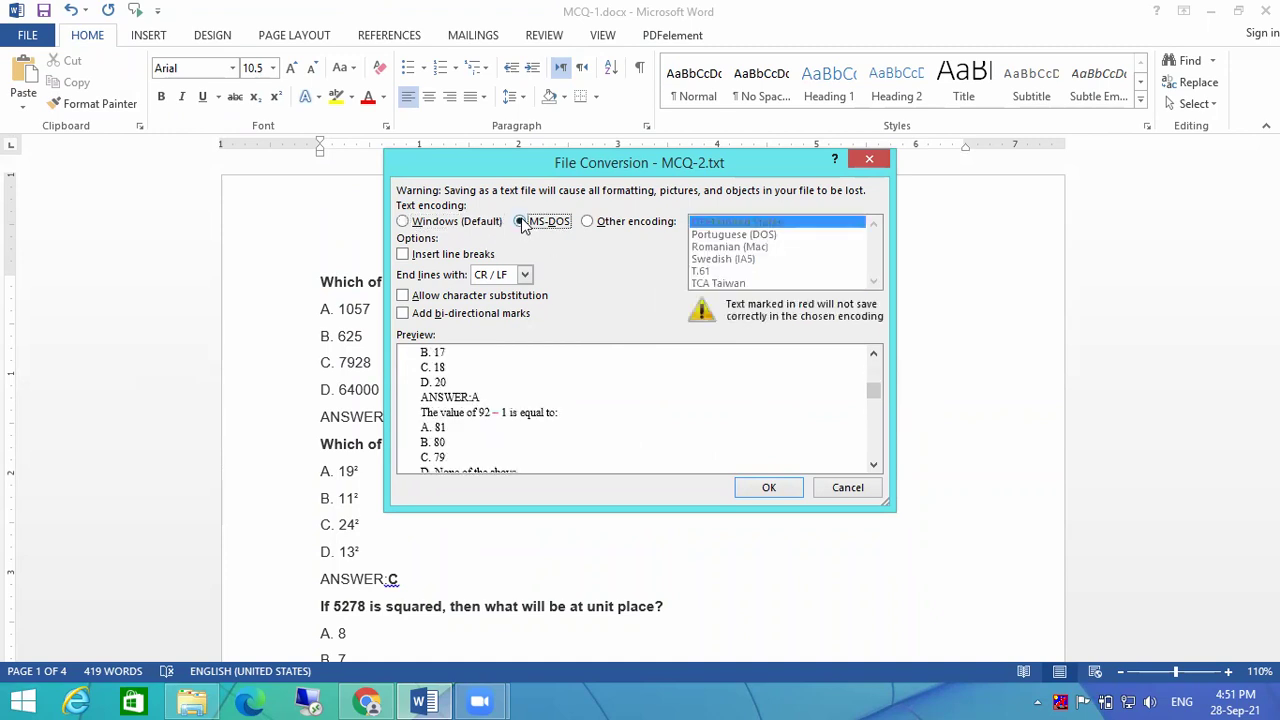
left_click(432, 222)
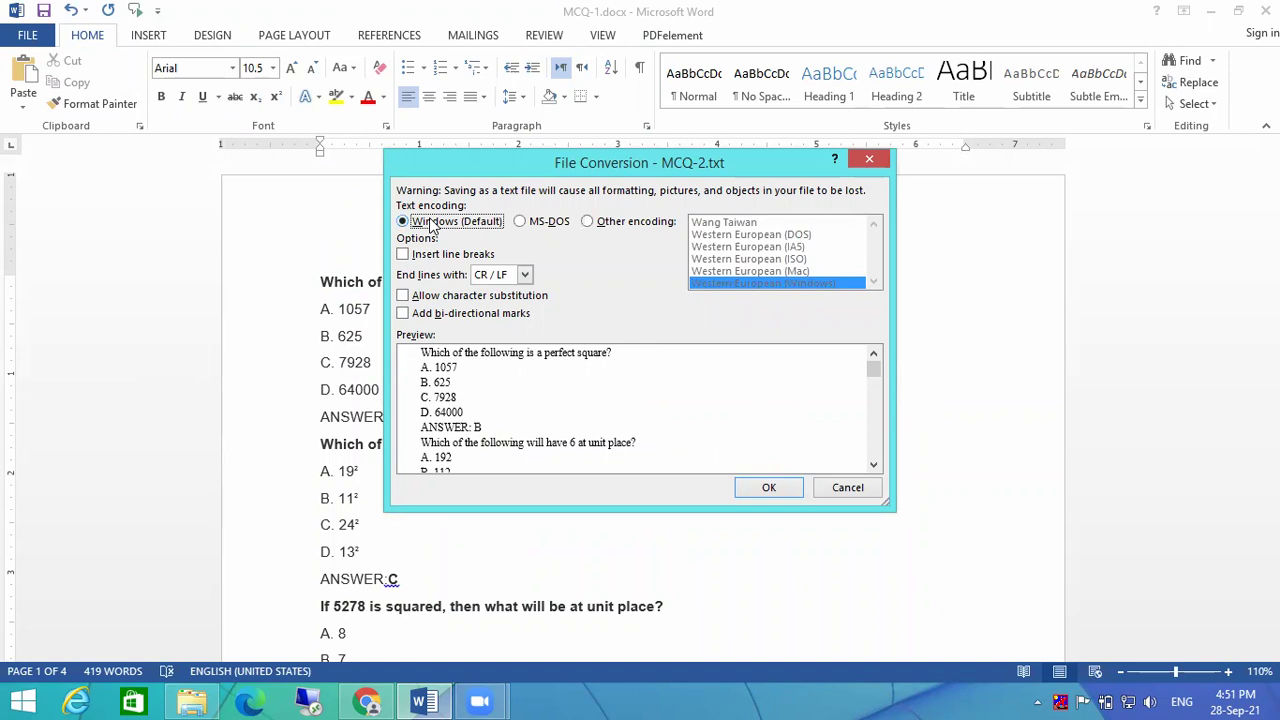
left_click(588, 222)
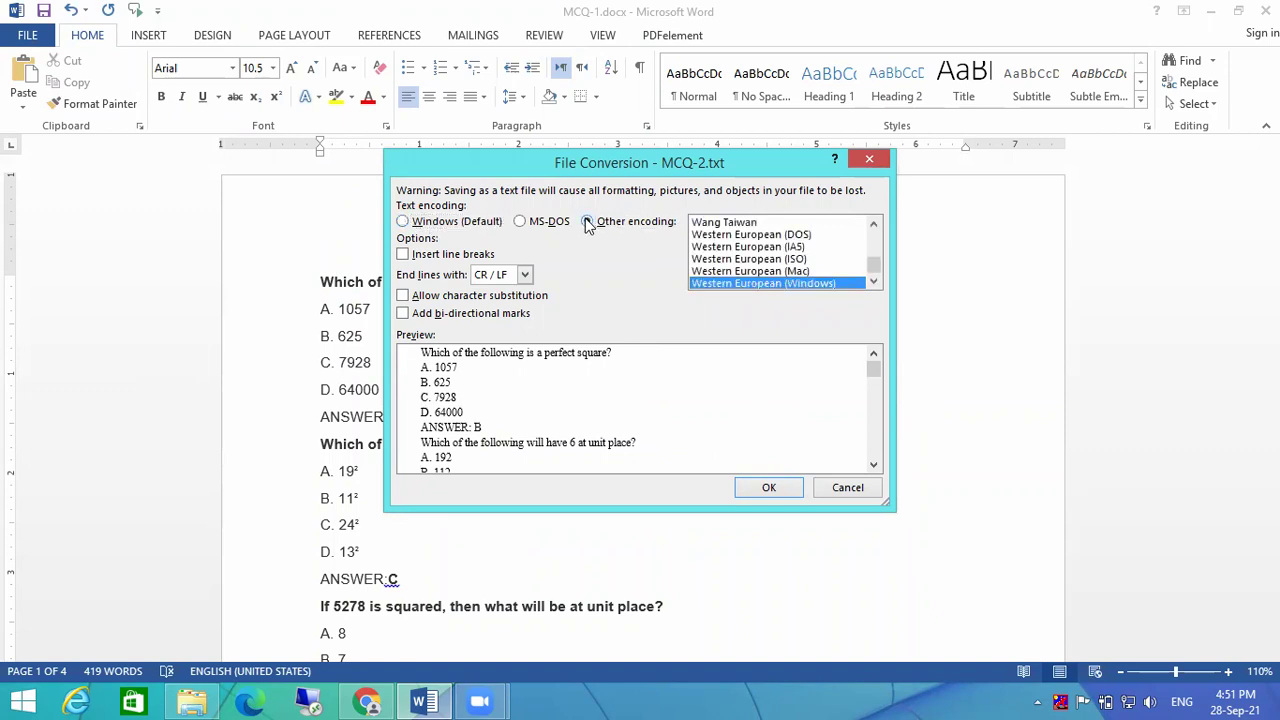
left_click(588, 223)
left_click(425, 226)
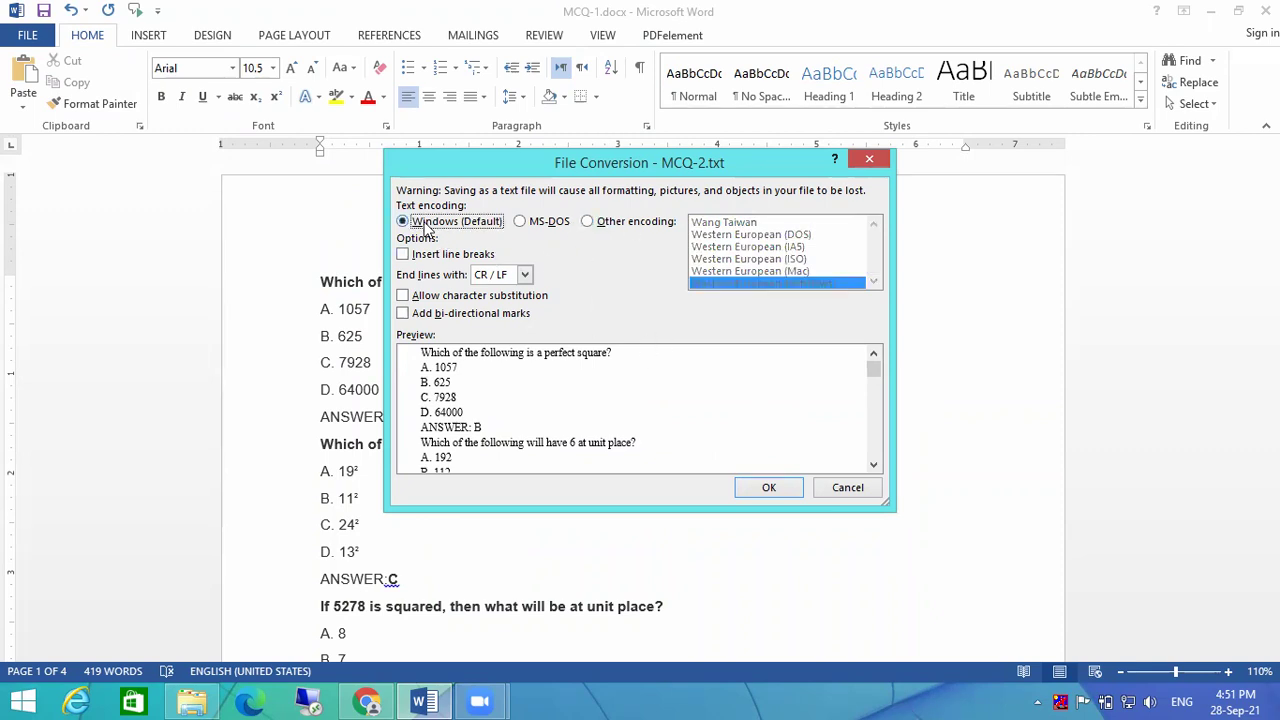
left_click(766, 490)
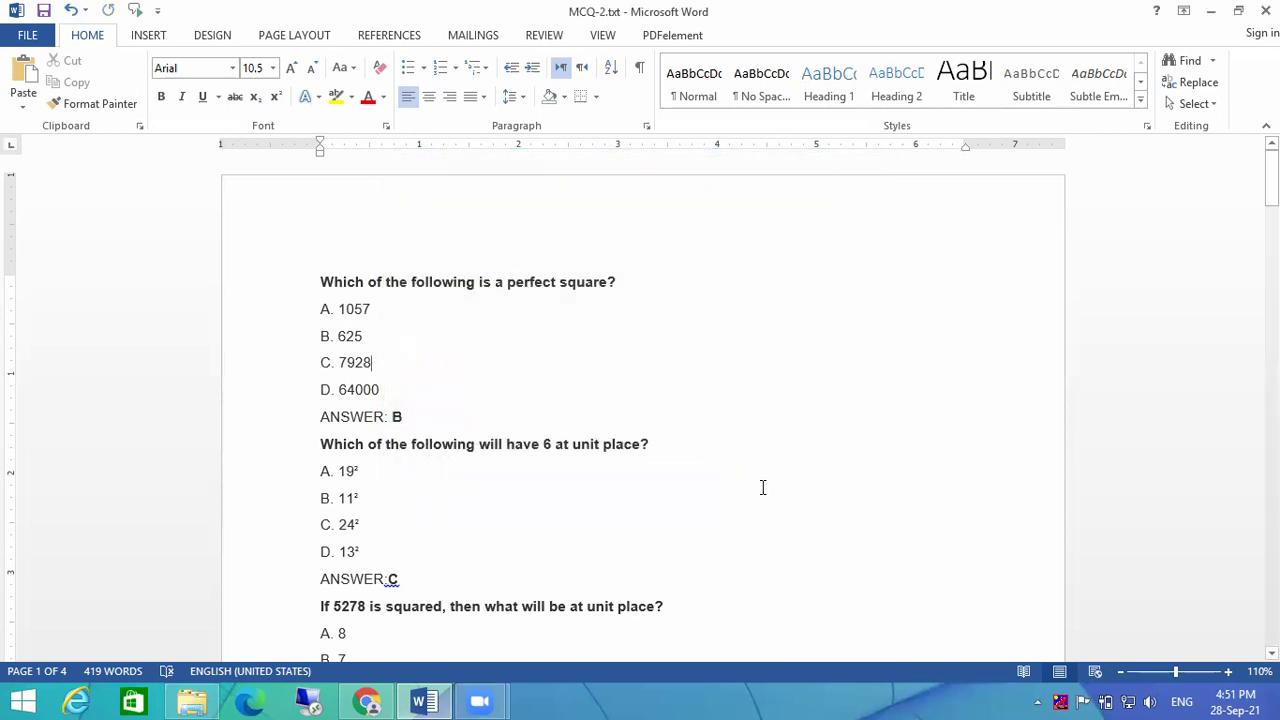
Step: Open MCQ-2.txt in Notepad and paste a copy of the first question at the end
left_click(192, 701)
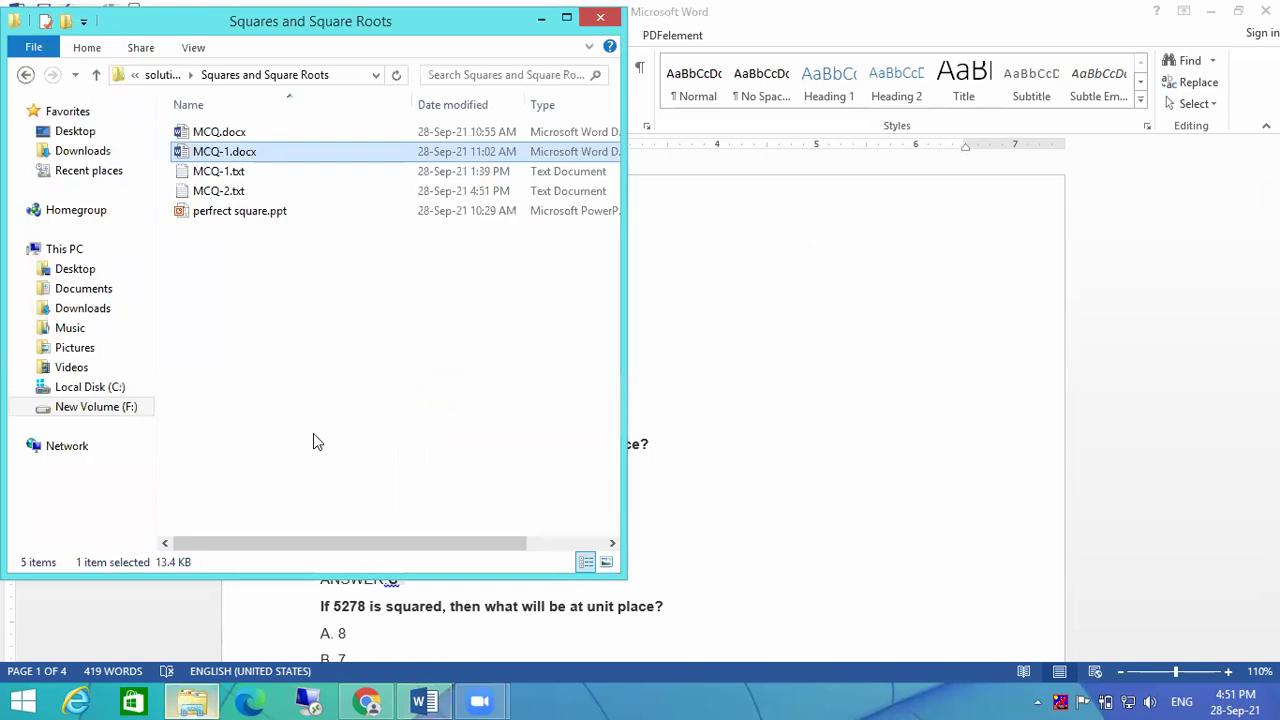
double_click(279, 190)
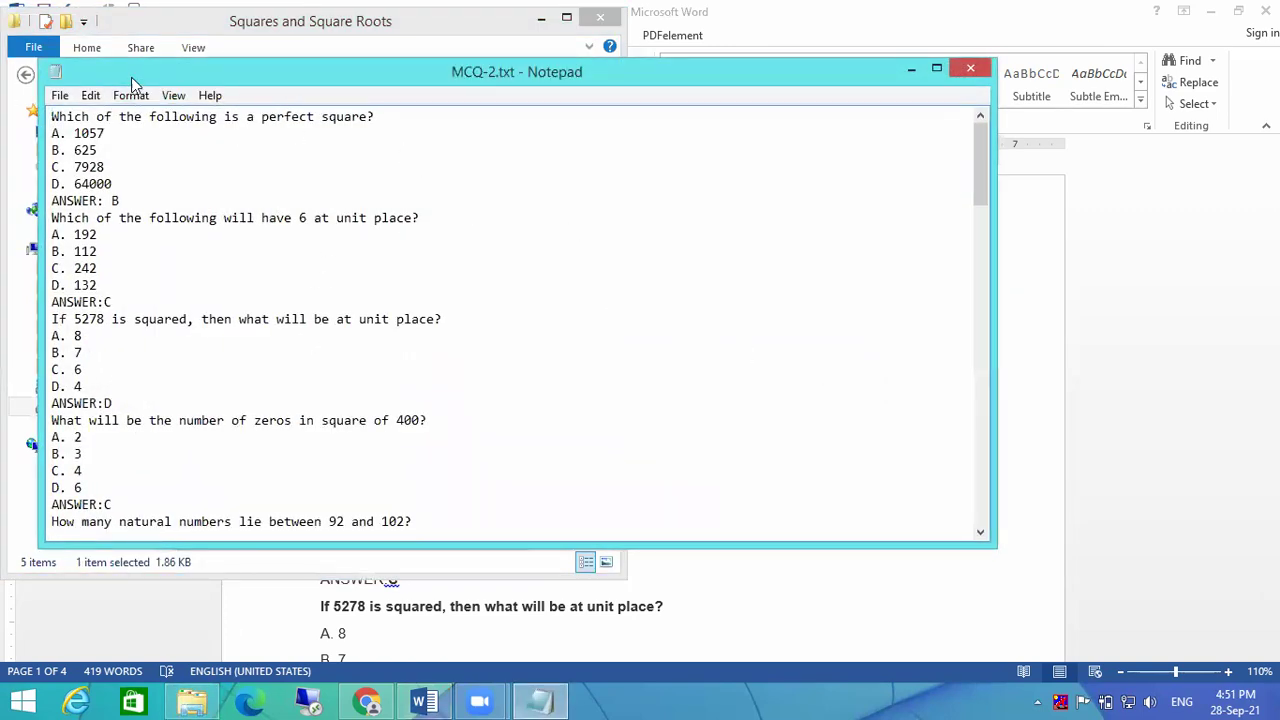
left_click_drag(135, 78, 310, 185)
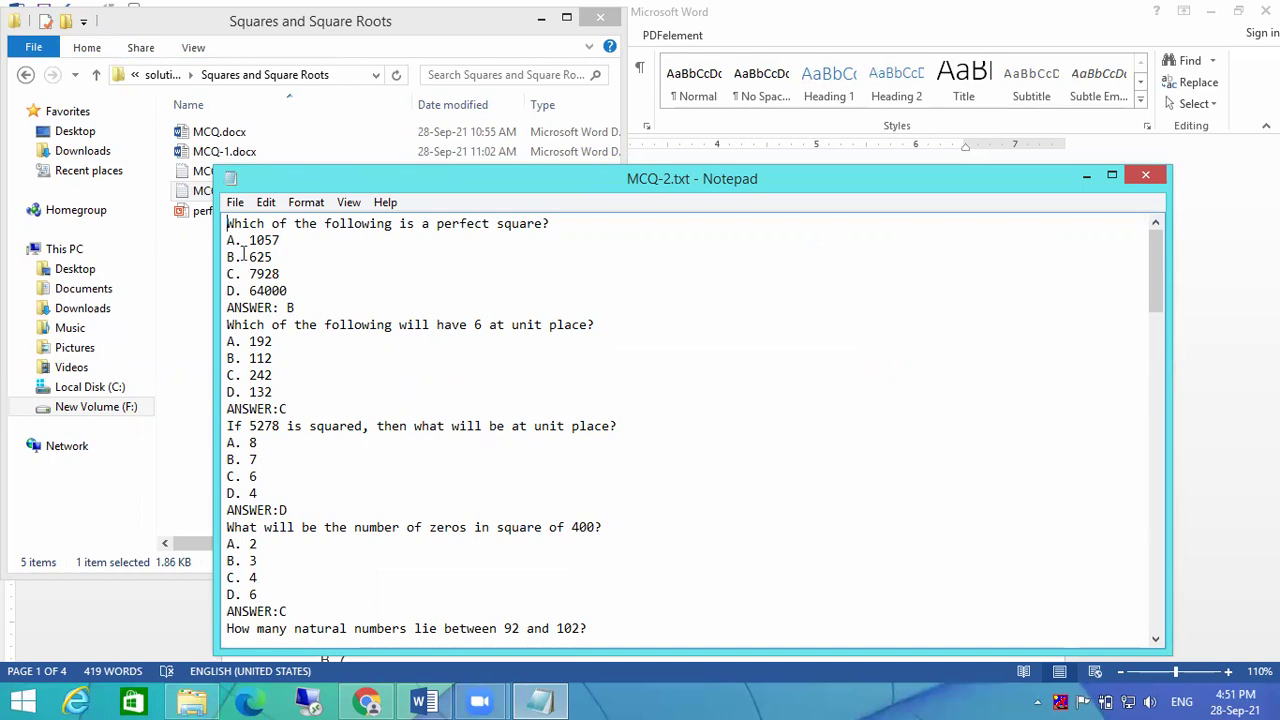
left_click_drag(294, 308, 212, 232)
key("ctrl+c")
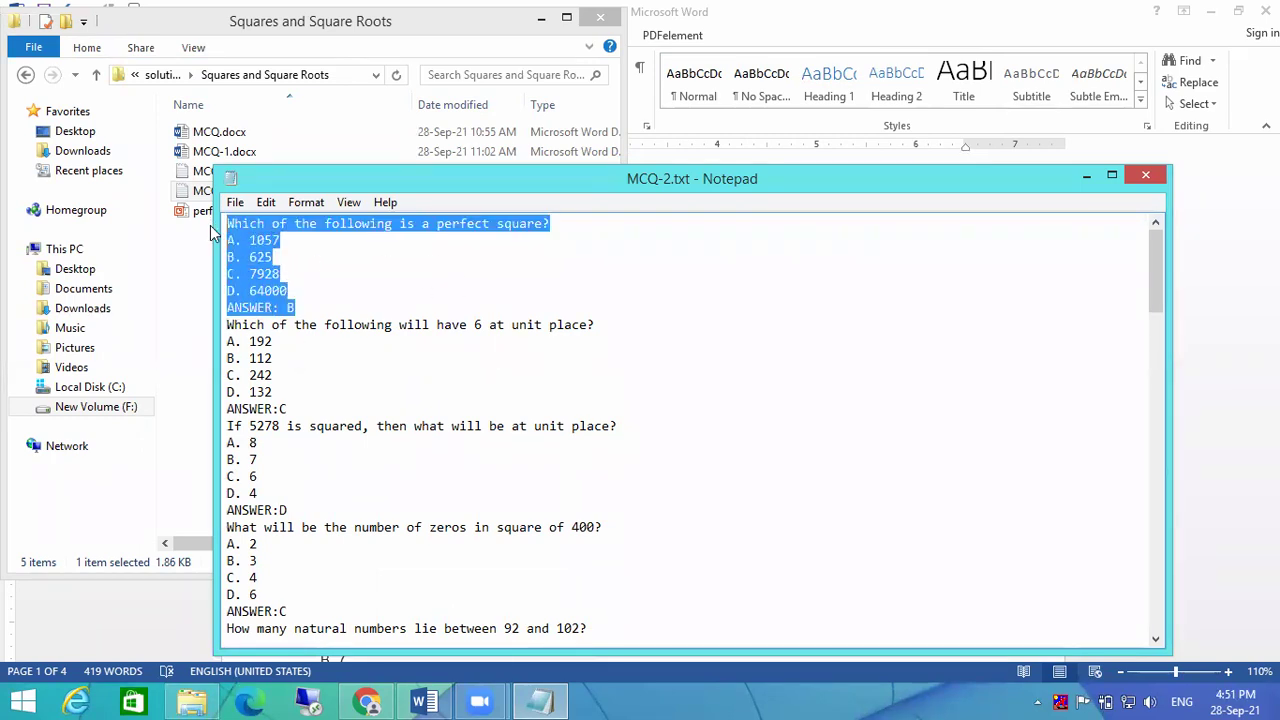
left_click(600, 360)
scroll(600, 363, "down", 20)
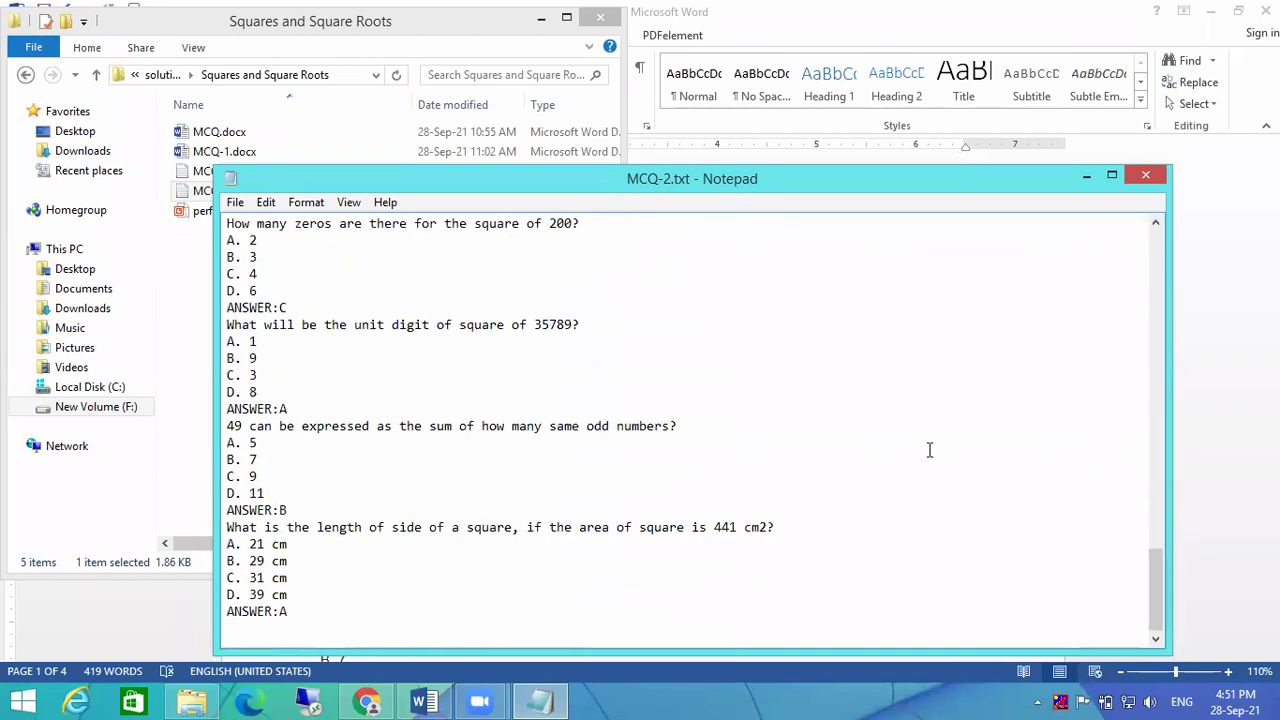
key("ctrl+v")
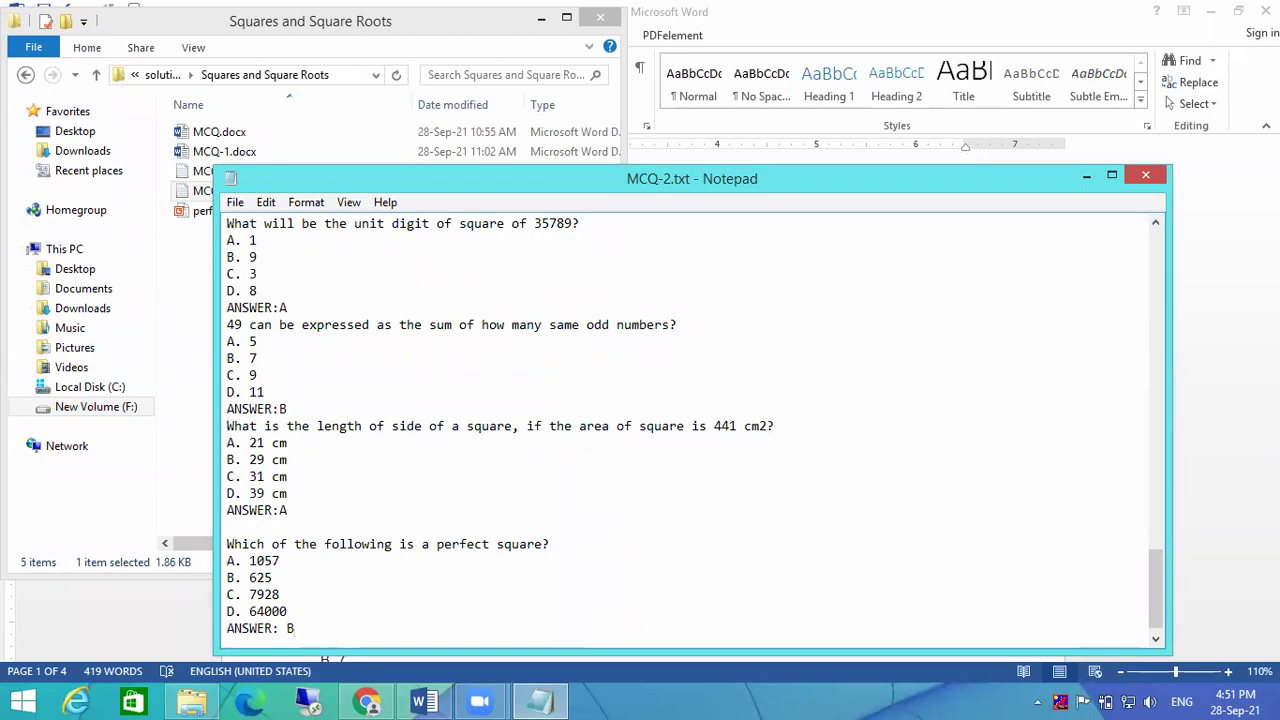
Step: Add blank lines before the side-length, 49, unit place and 5278 questions and after the 200 answer
left_click(227, 426)
key("Return")
left_click(228, 324)
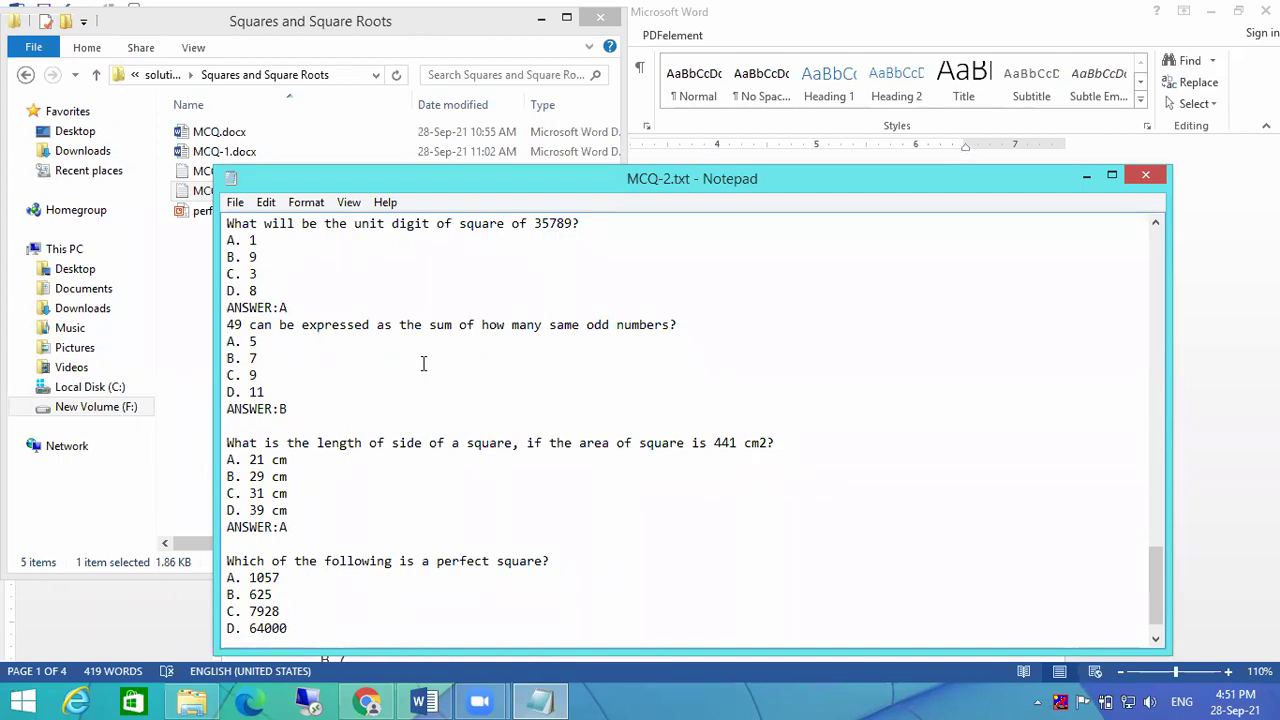
key("Return")
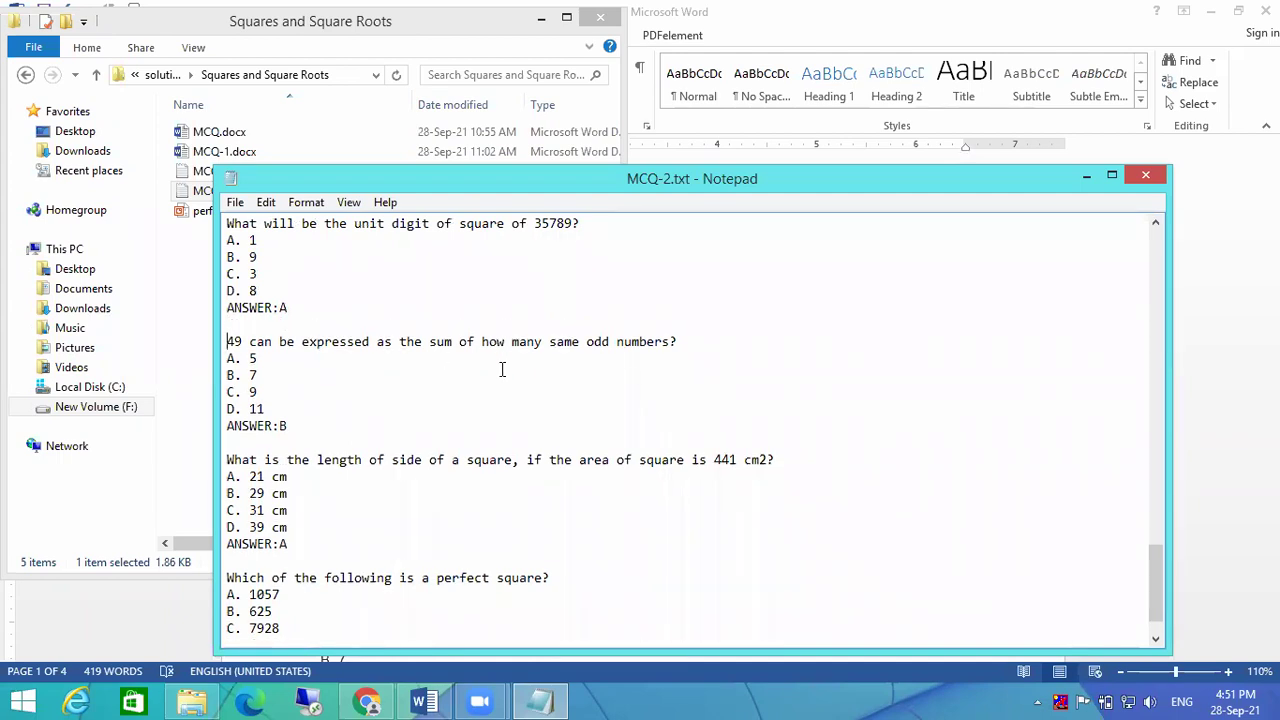
scroll(502, 370, "up", 2)
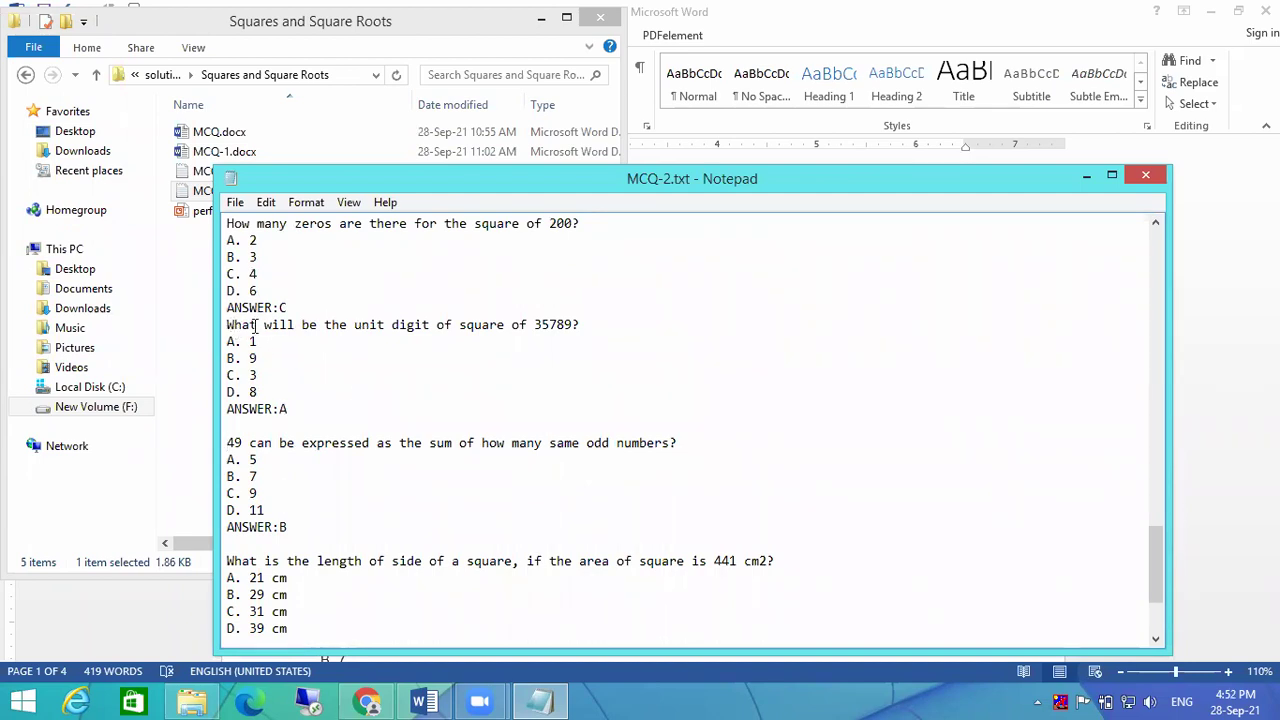
key("Return")
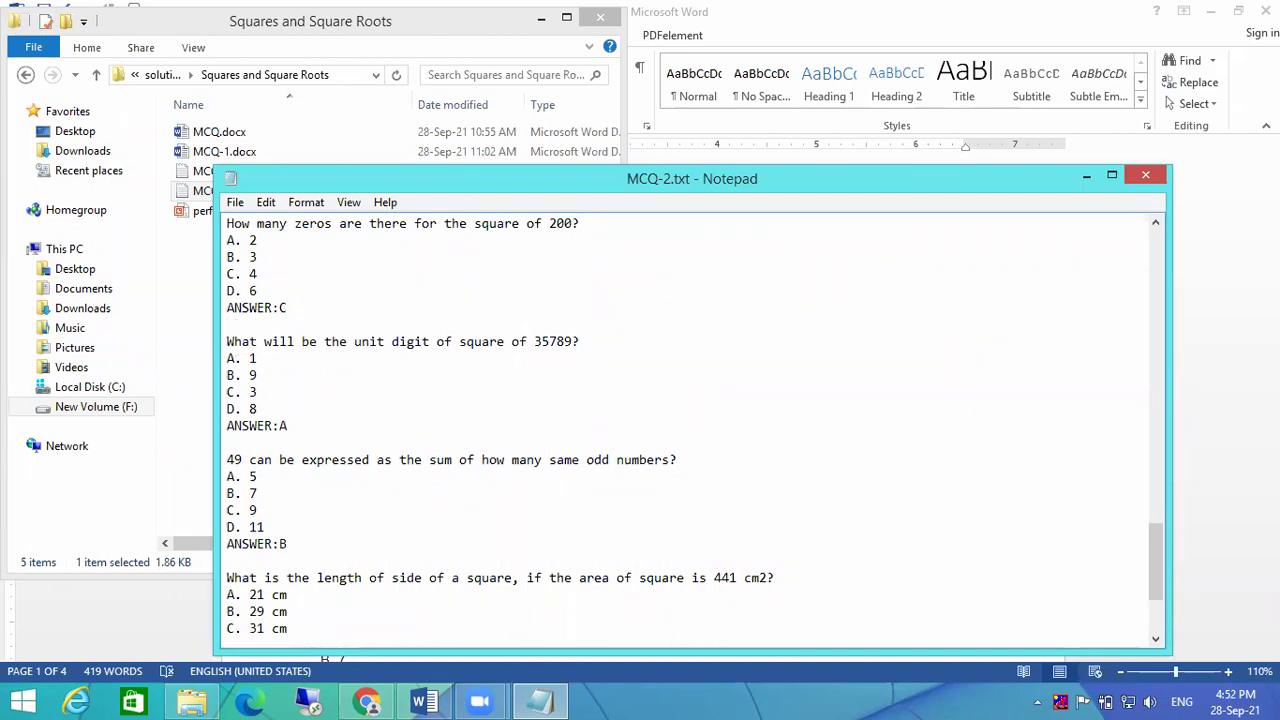
scroll(798, 418, "up", 15)
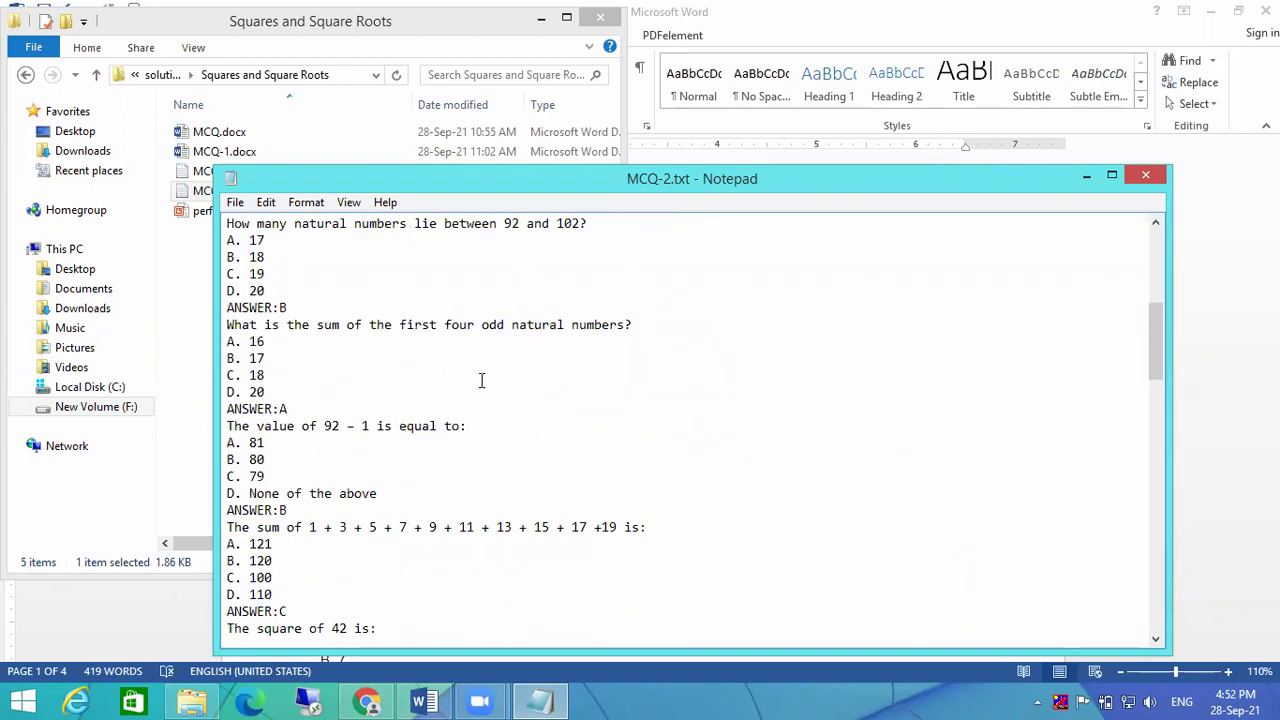
scroll(465, 378, "up", 8)
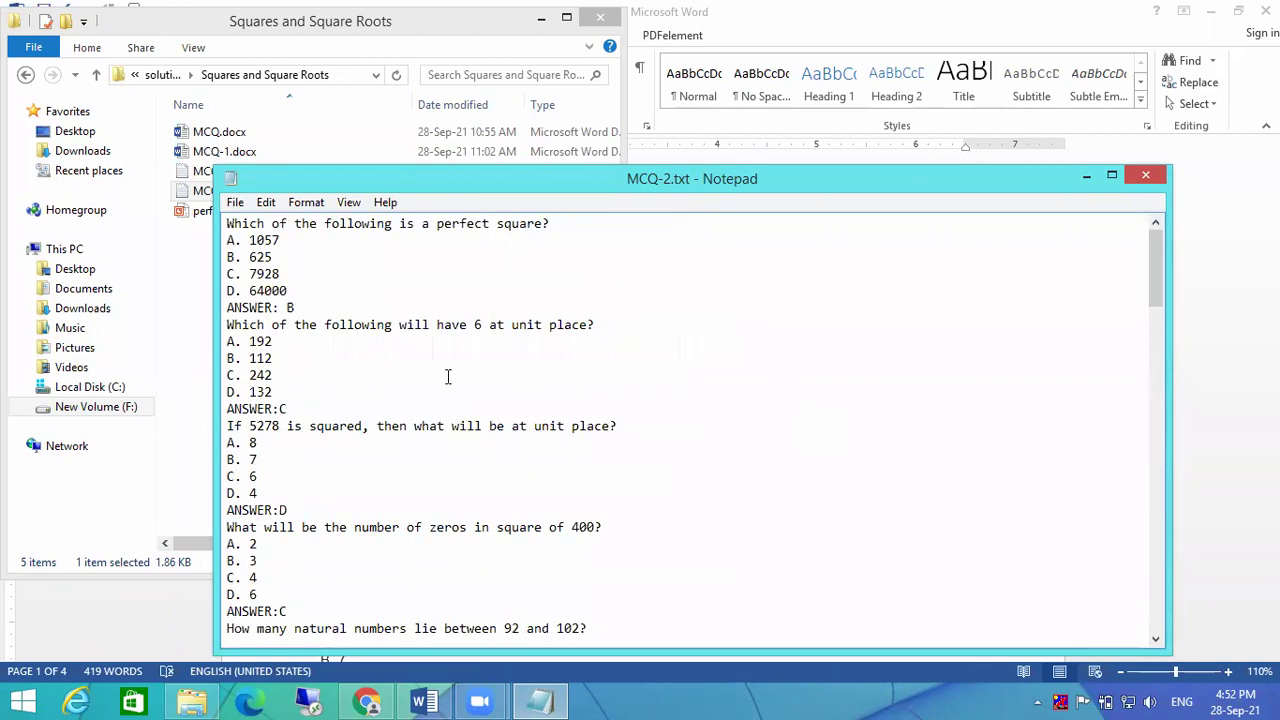
left_click(226, 324)
key("Return")
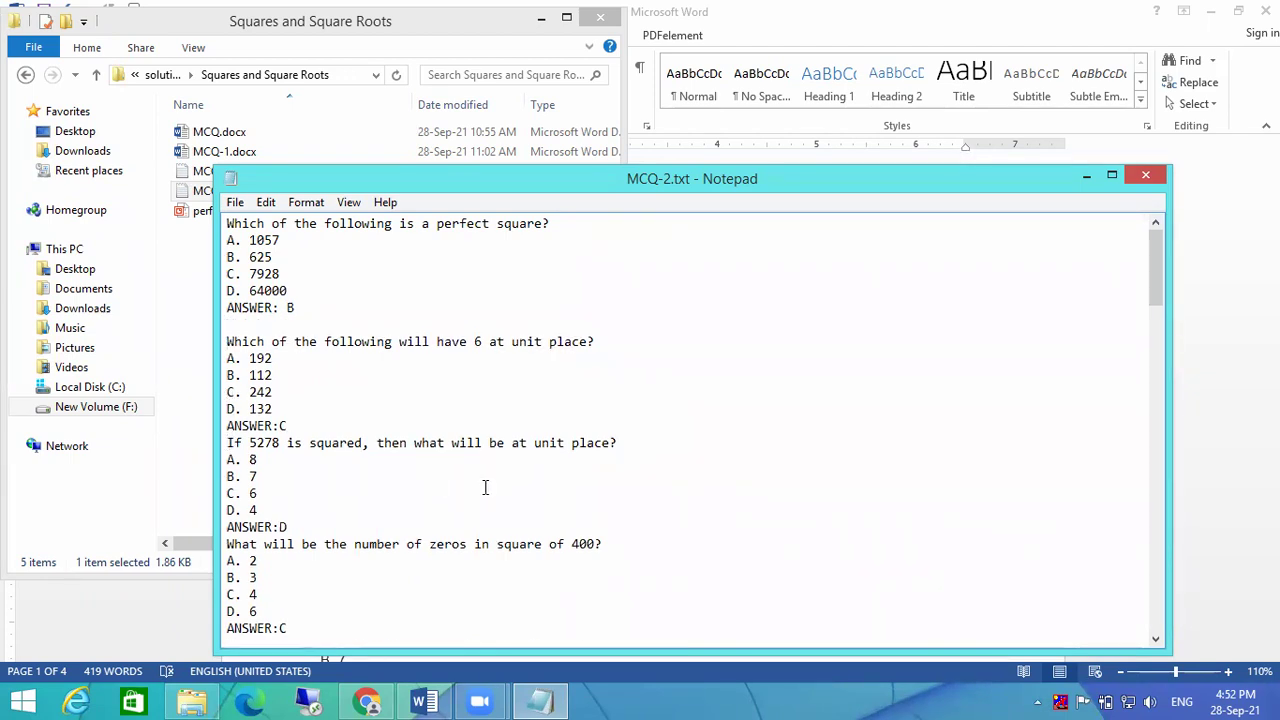
key("Return")
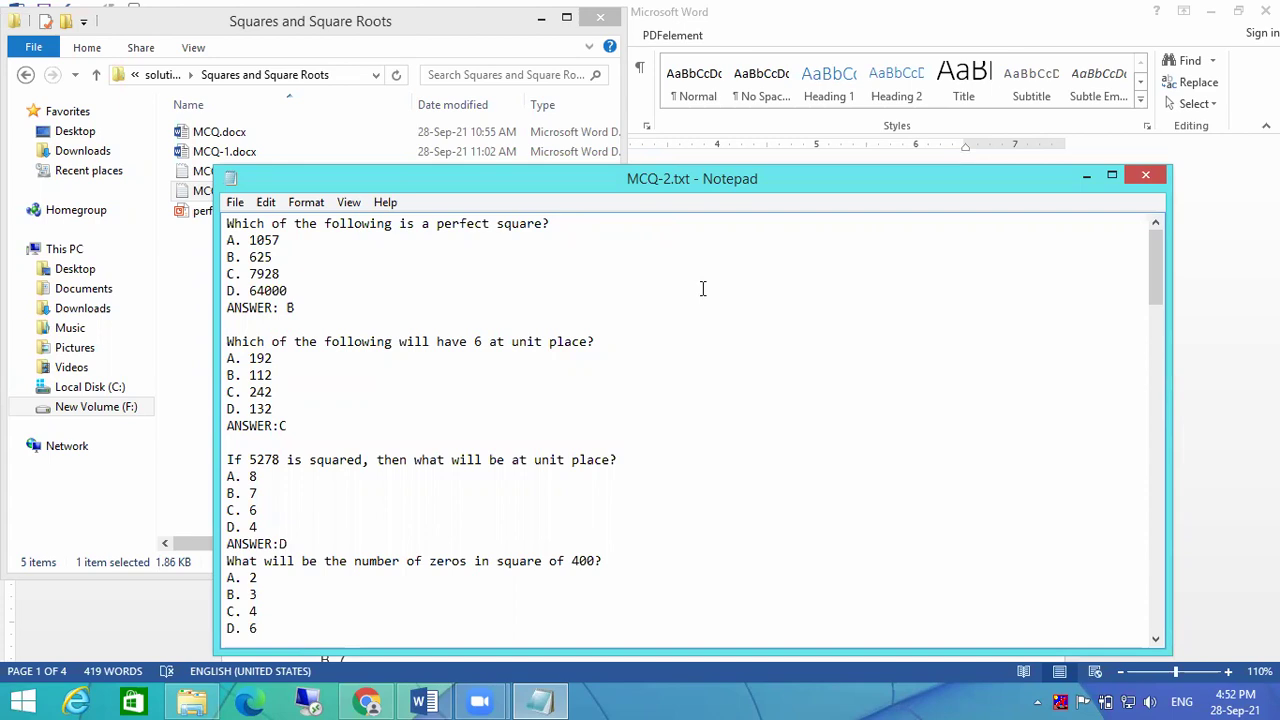
Step: Scroll through MCQ-2.txt down to the final perfect-square question
scroll(520, 323, "down", 11)
scroll(451, 324, "down", 20)
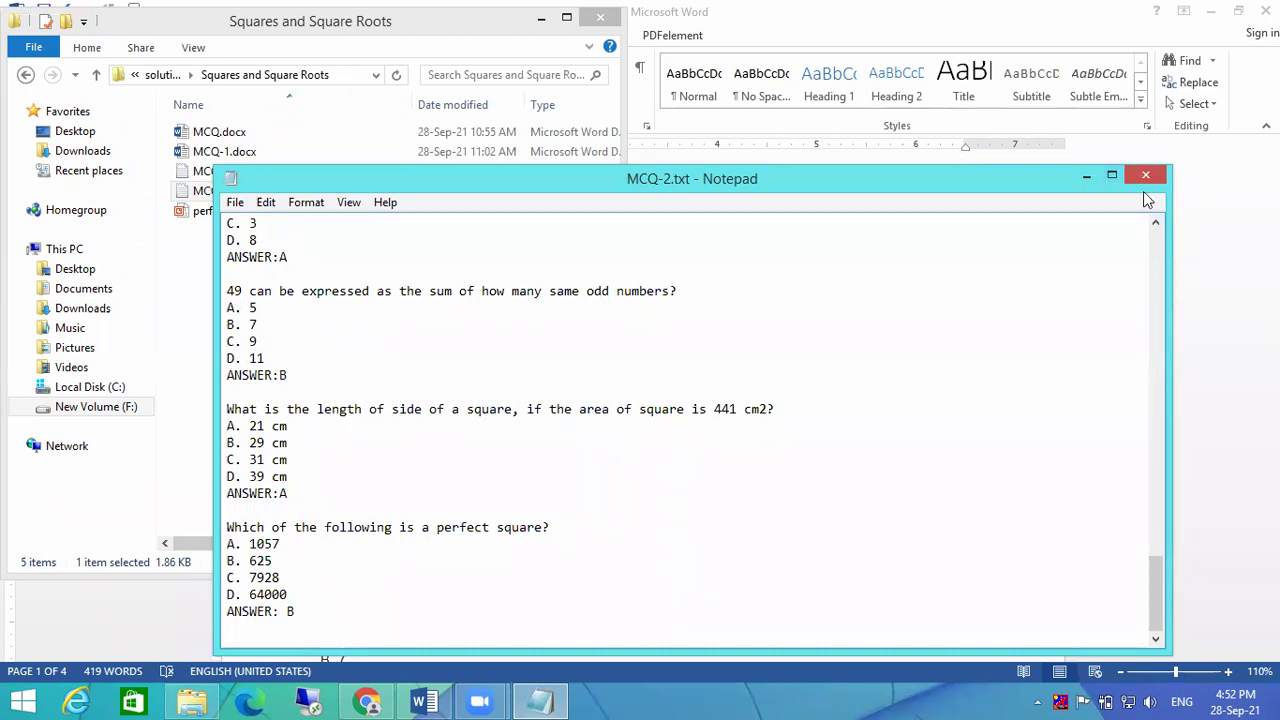
Step: Try saving MCQ-2.txt over the existing file on close, dismissing the file-access errors
left_click(1147, 180)
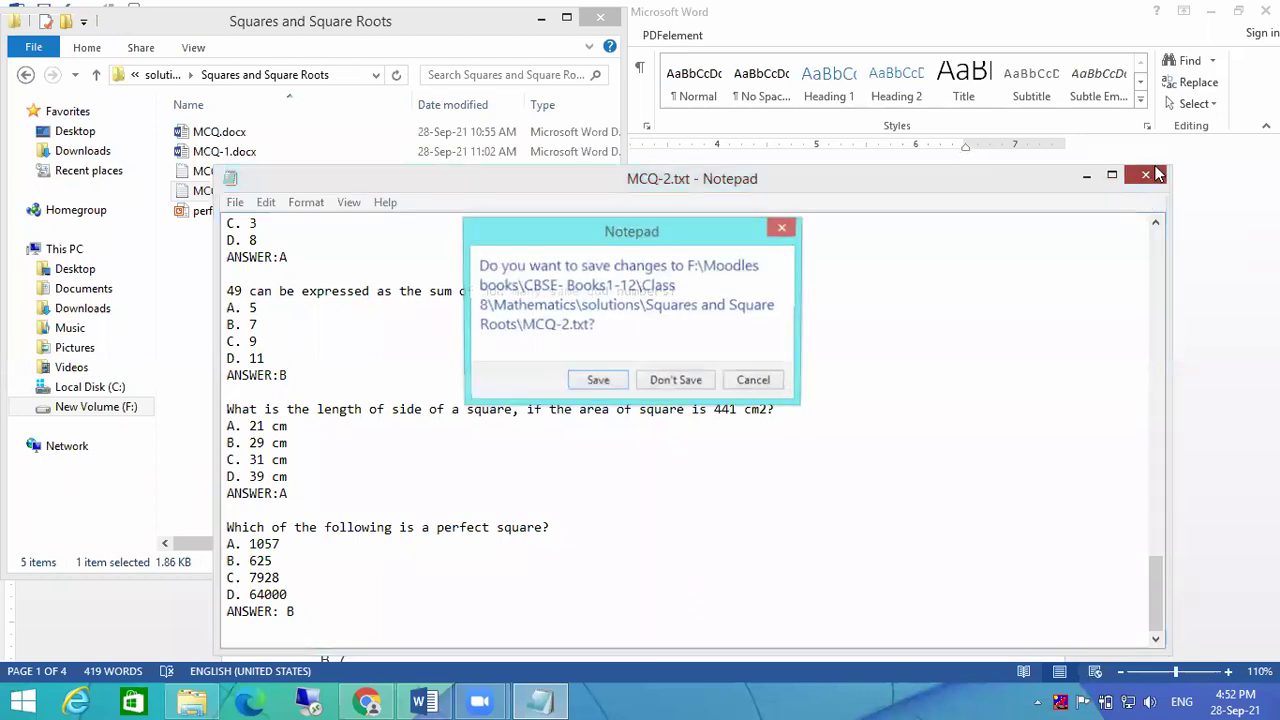
left_click(594, 380)
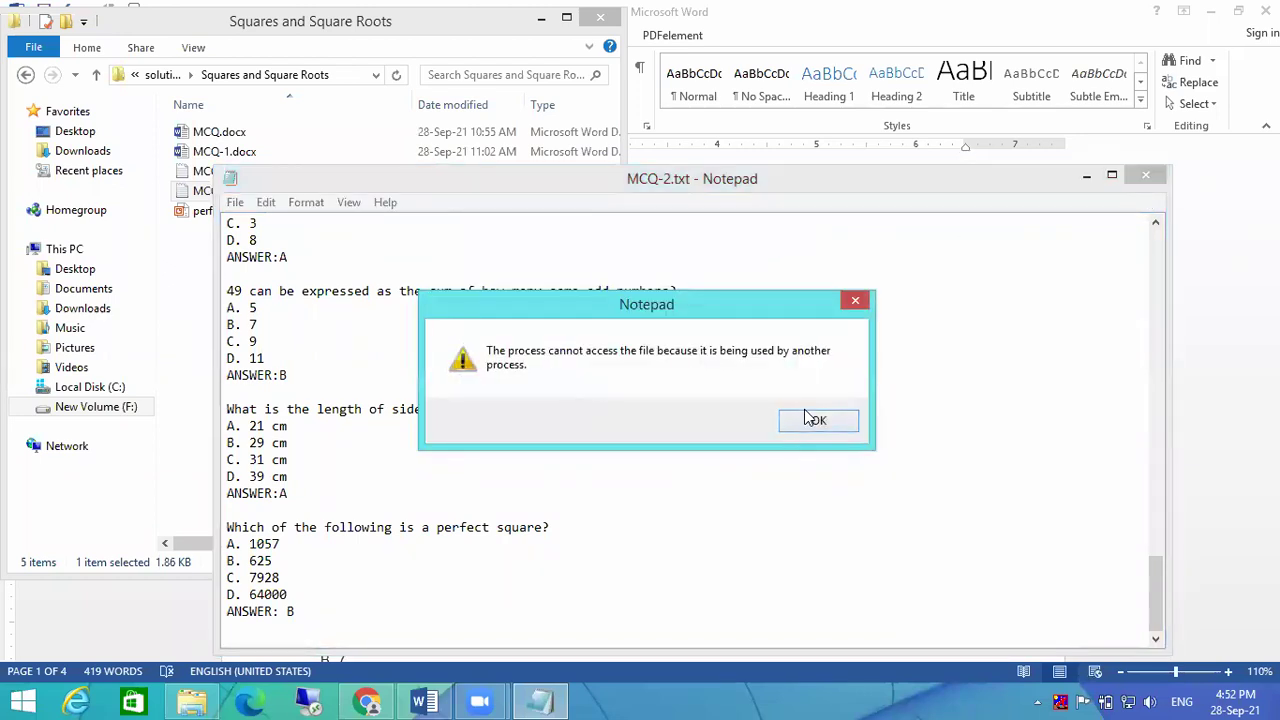
left_click(816, 420)
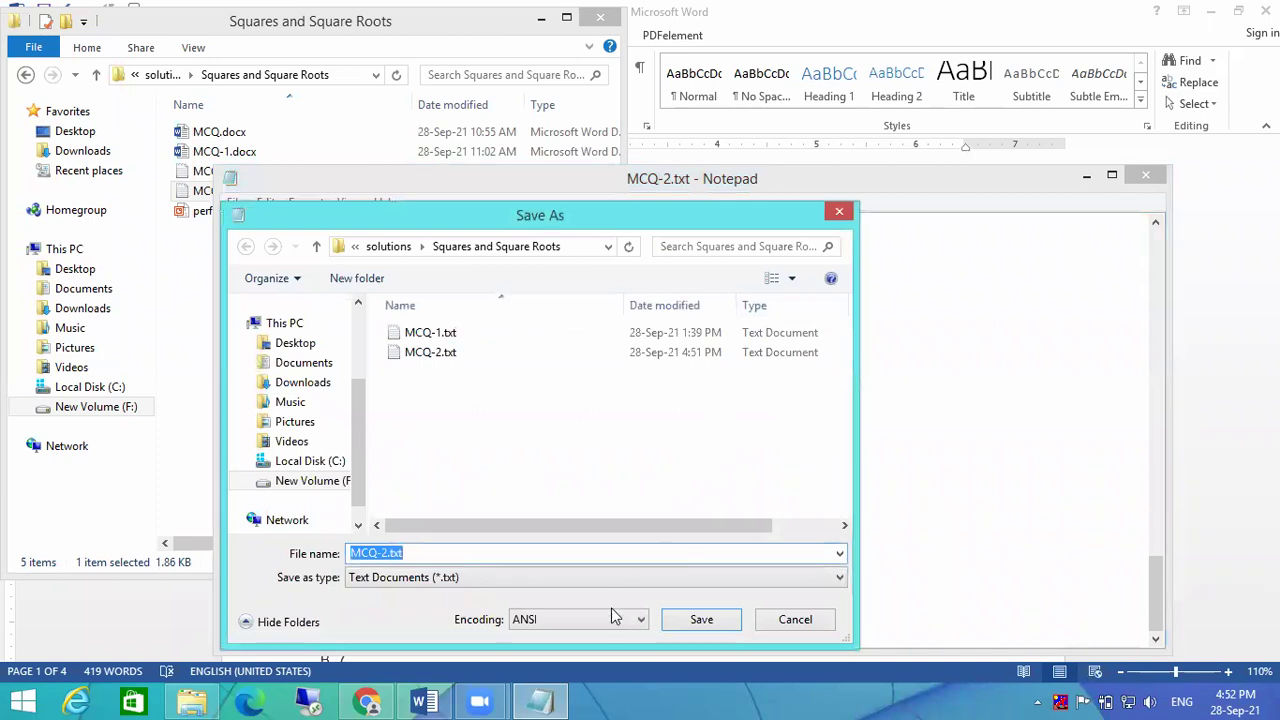
left_click(703, 619)
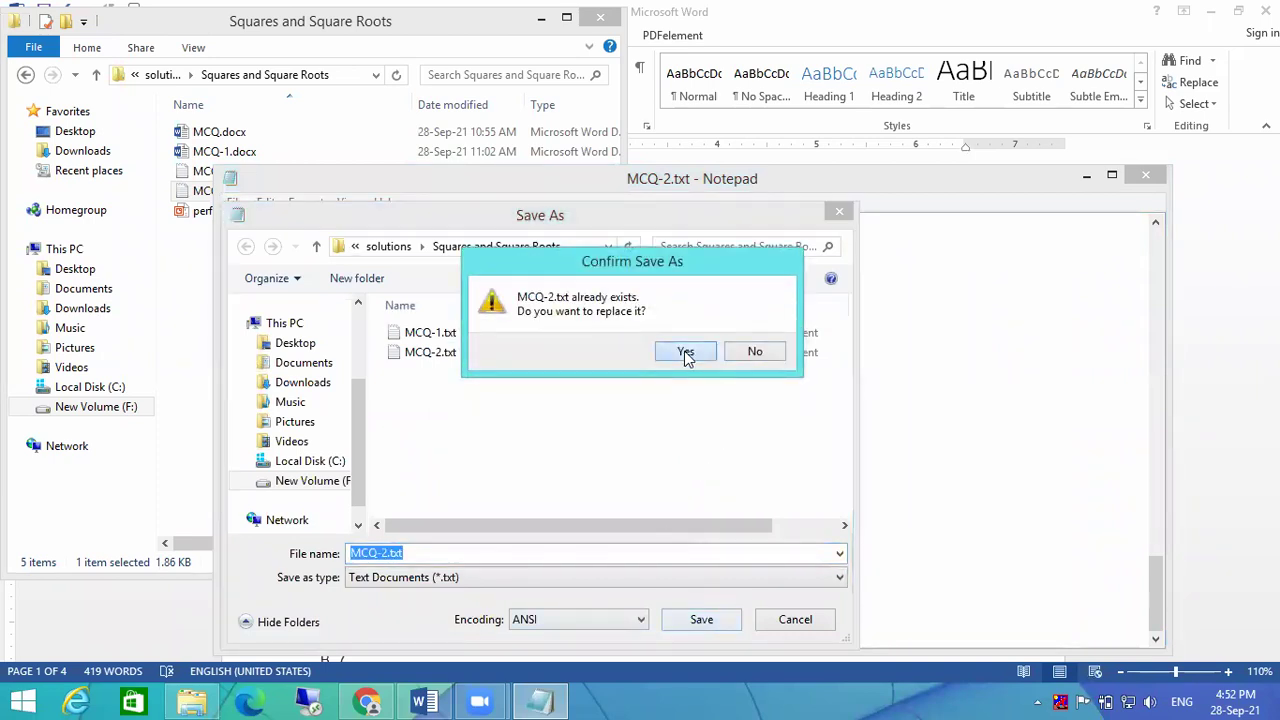
left_click(686, 352)
left_click(812, 422)
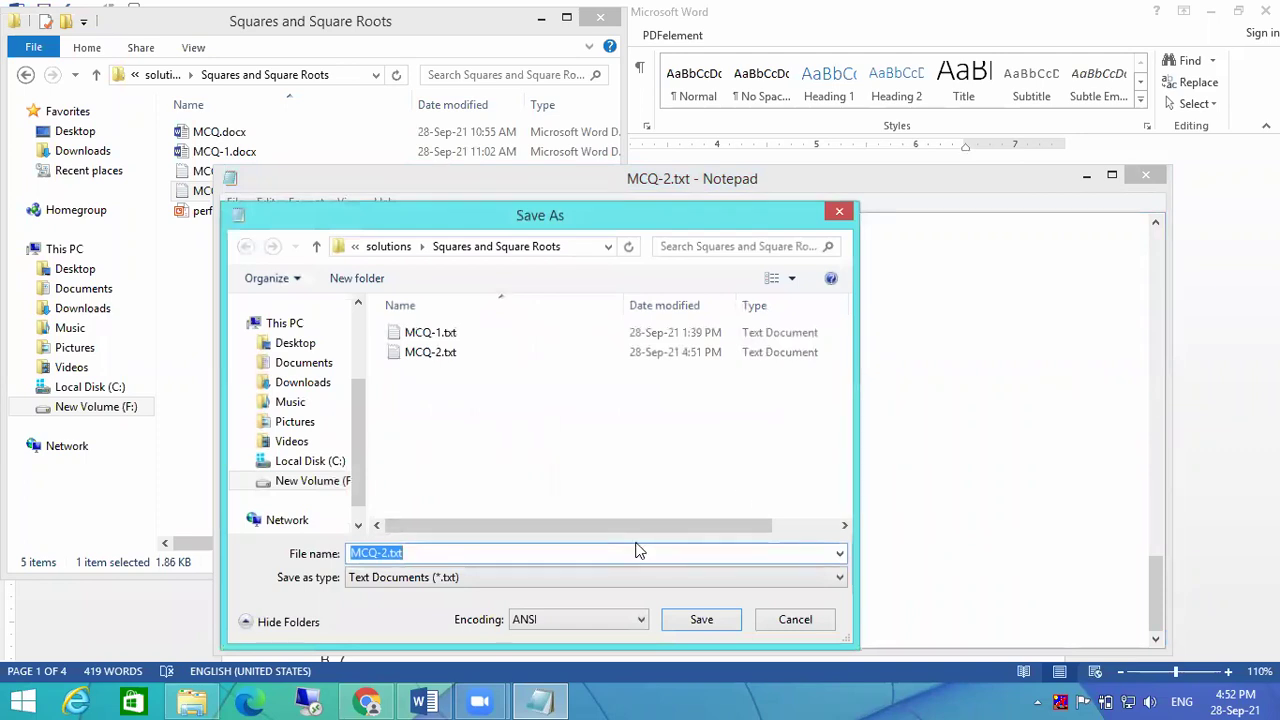
Step: Retry overwriting MCQ-2.txt, then give up and close it without saving
left_click(703, 620)
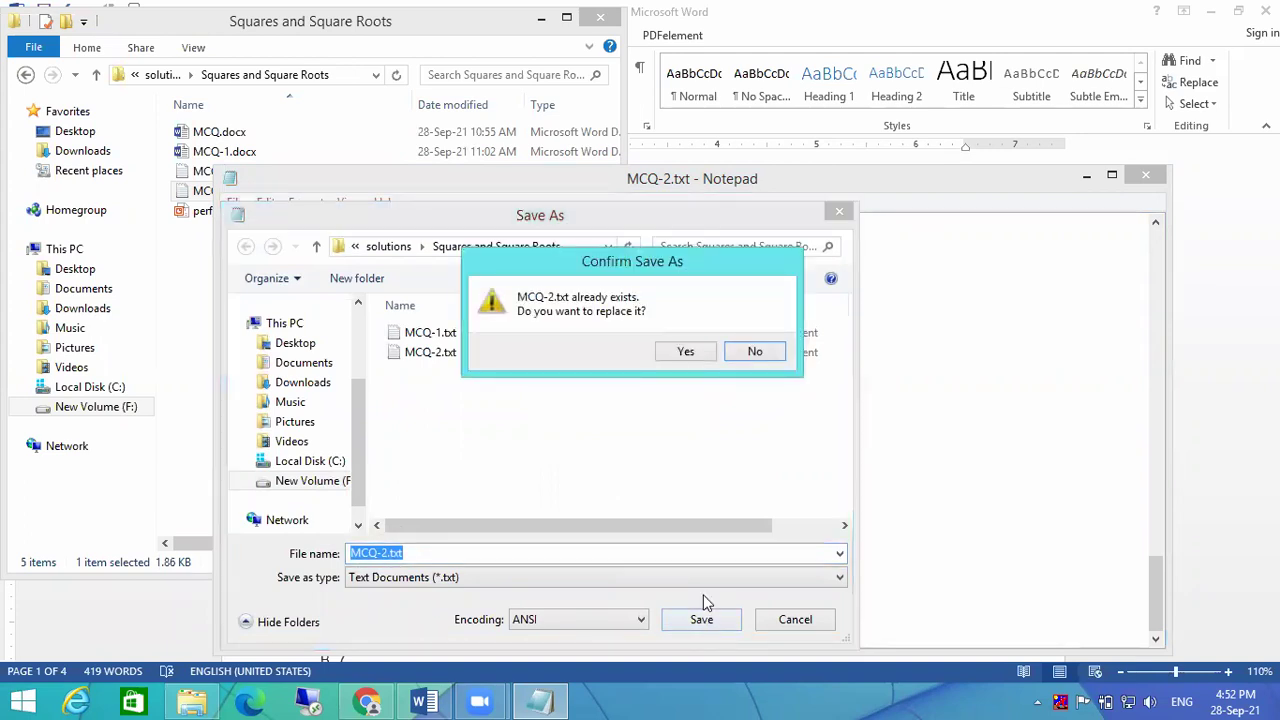
left_click(678, 353)
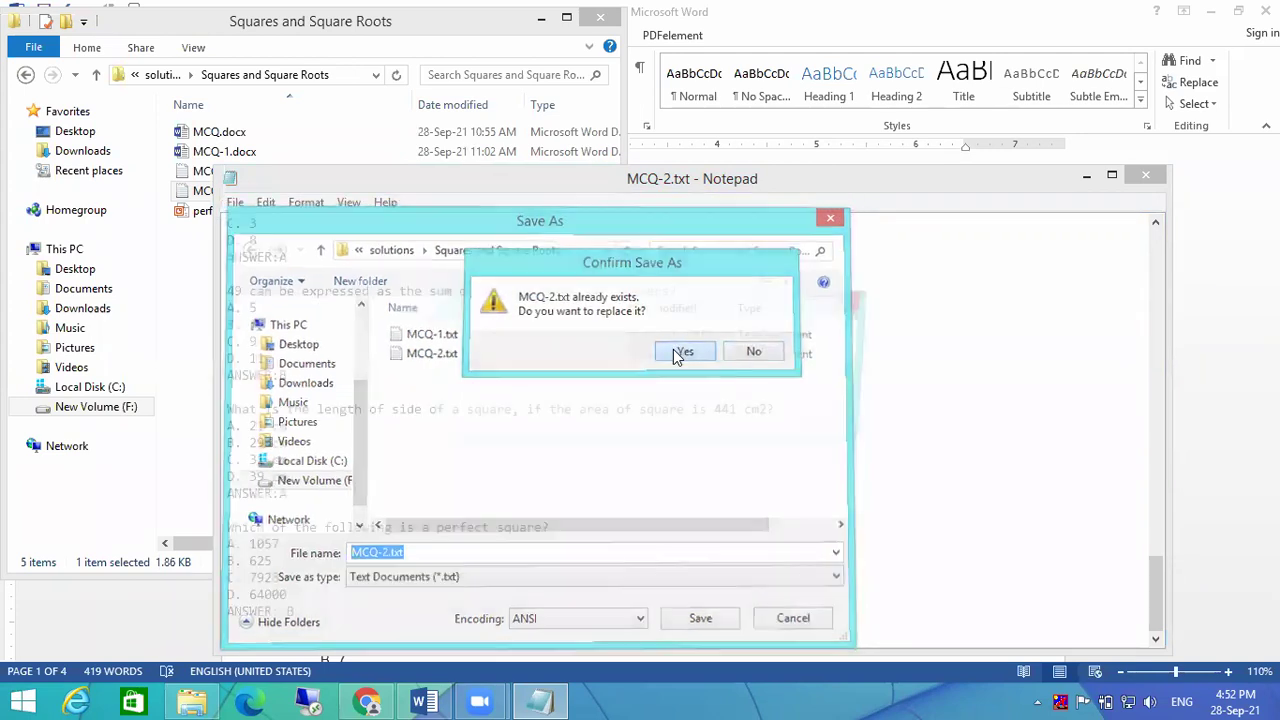
left_click(814, 422)
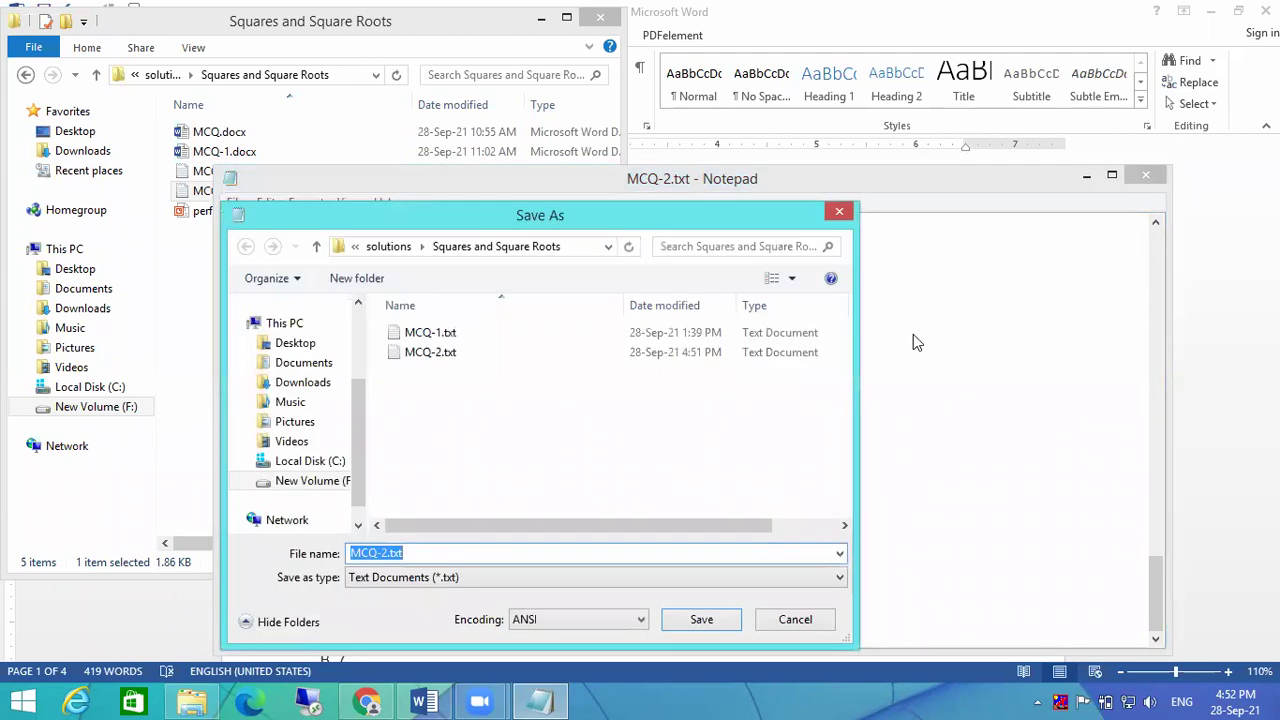
left_click(810, 618)
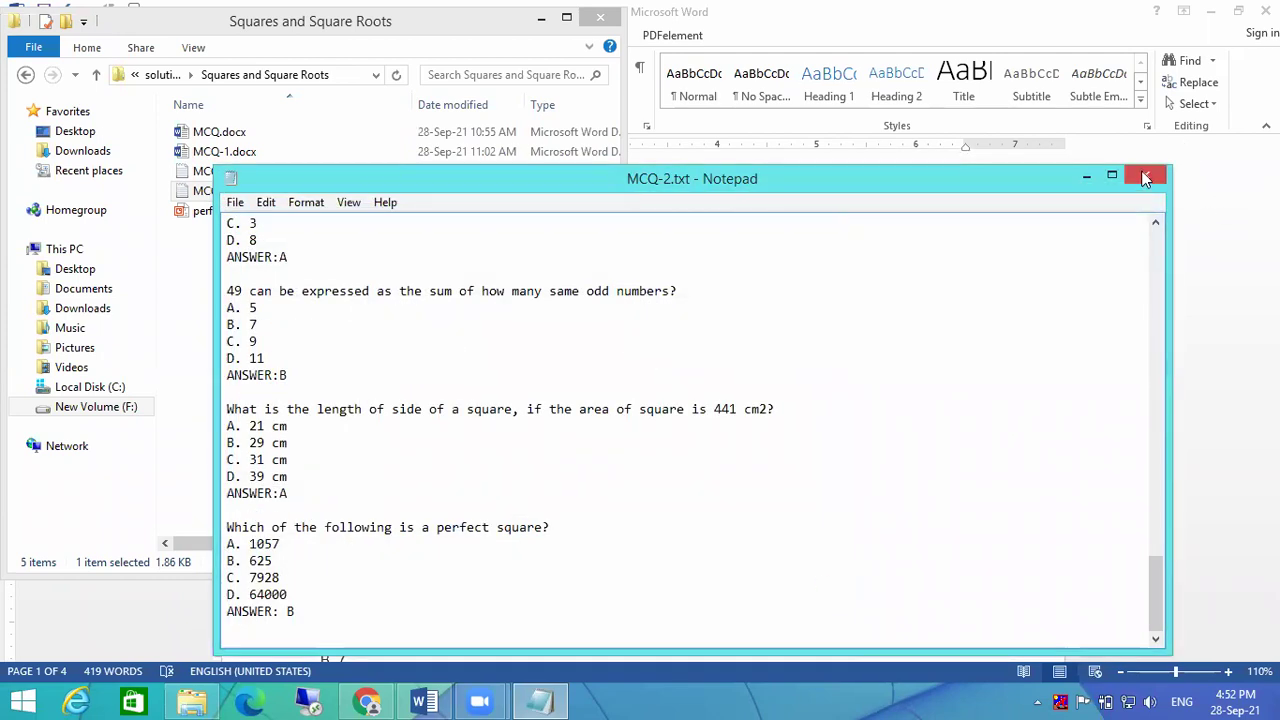
left_click(1145, 176)
left_click(676, 385)
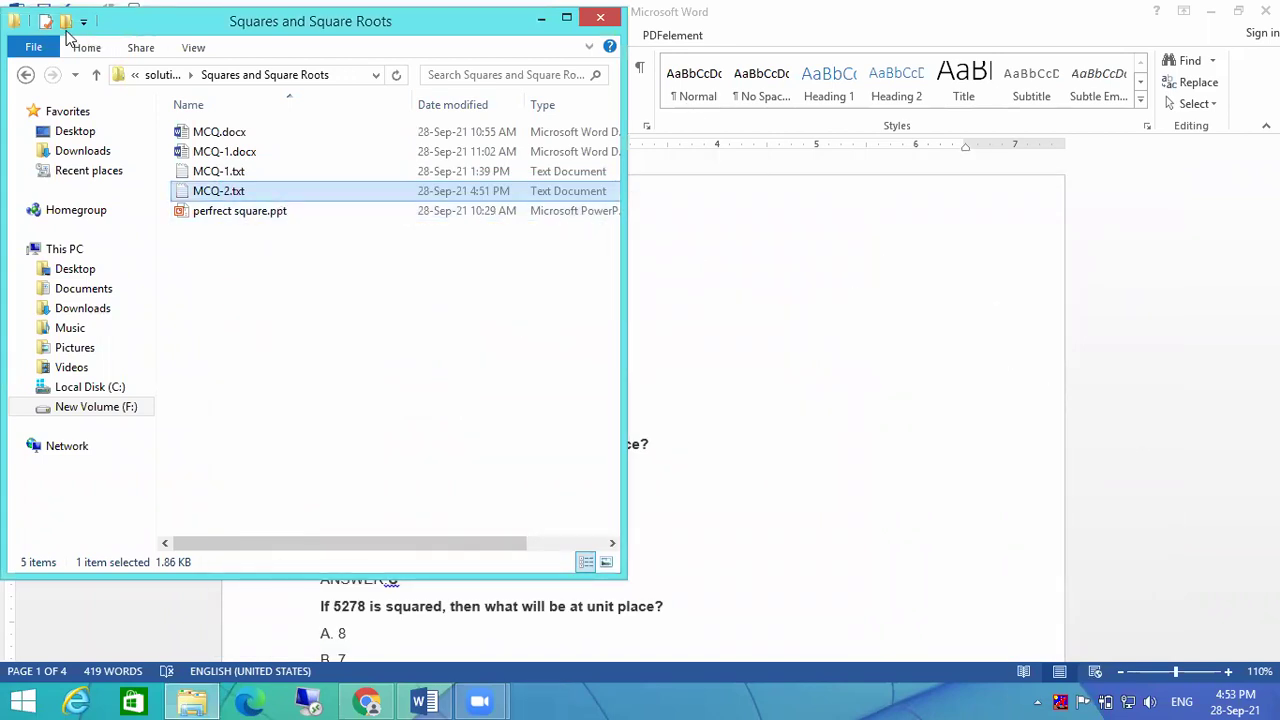
Step: Close the Word document and return to the Moodle 2nd Quiz page in Chrome
left_click_drag(110, 30, 108, 56)
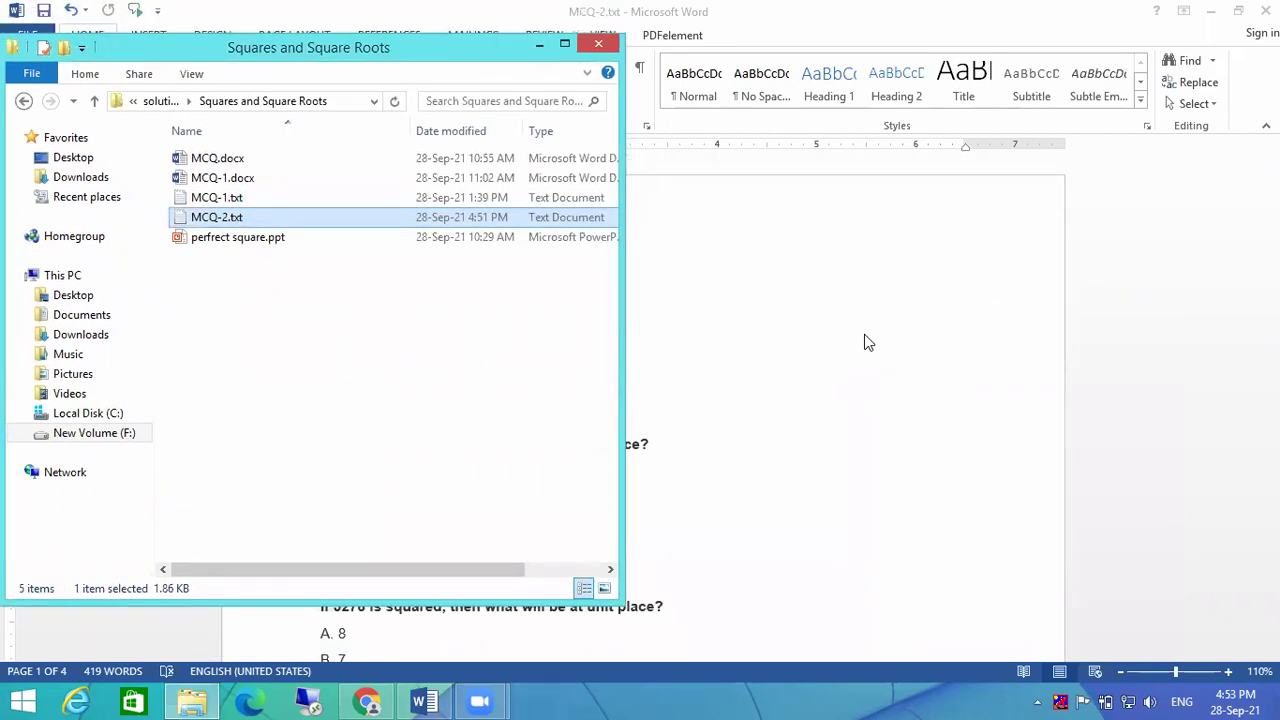
left_click(866, 345)
key("alt+F4")
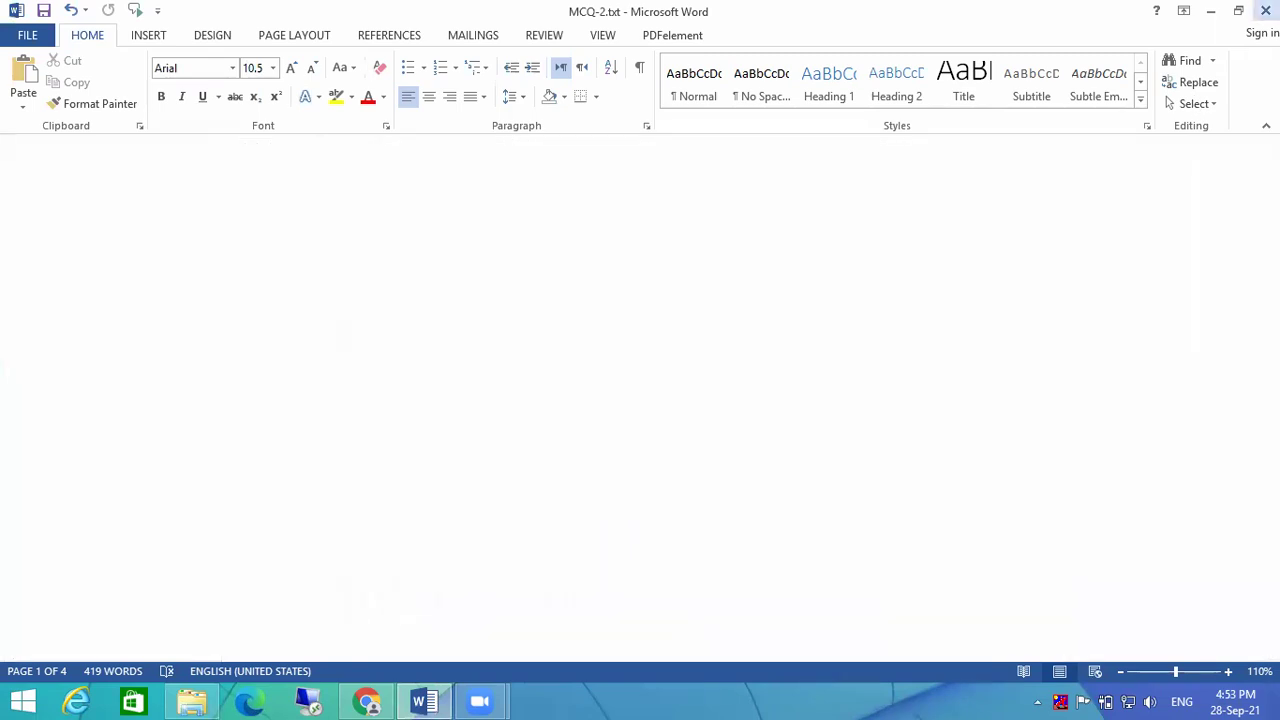
left_click(976, 192)
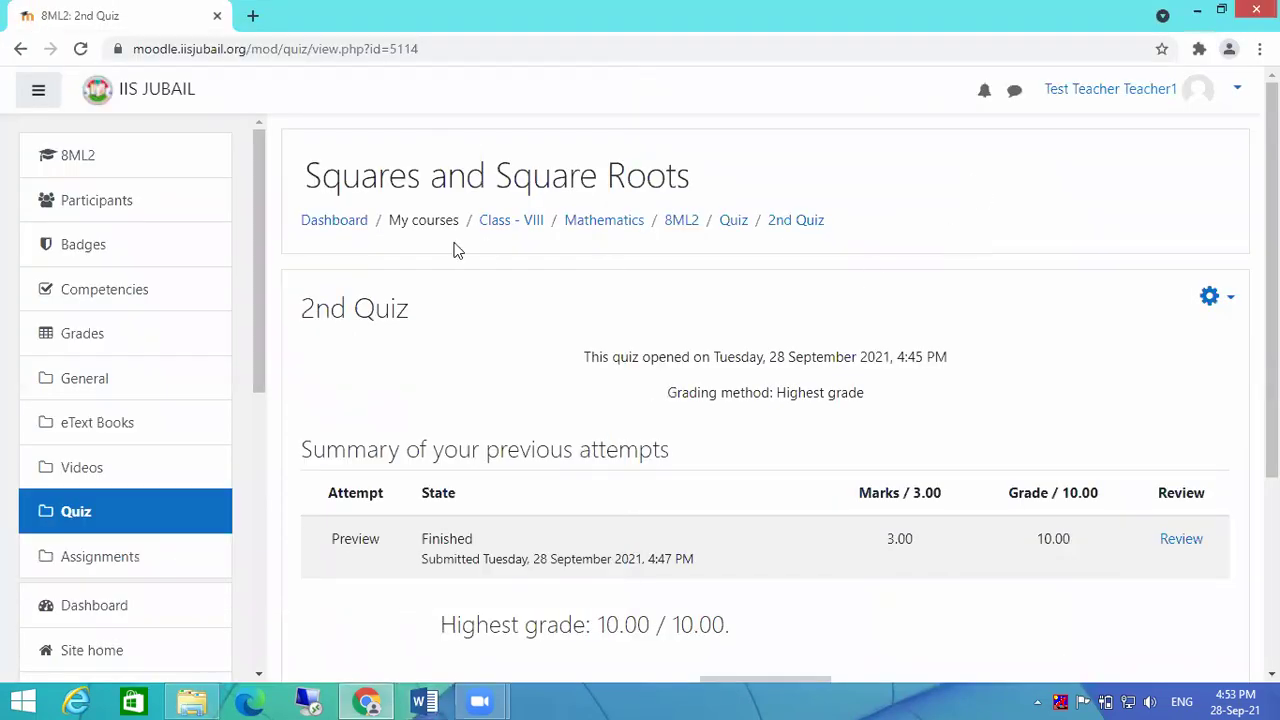
Step: Turn editing off on the 8ML2 course and open its full course administration page
left_click(680, 222)
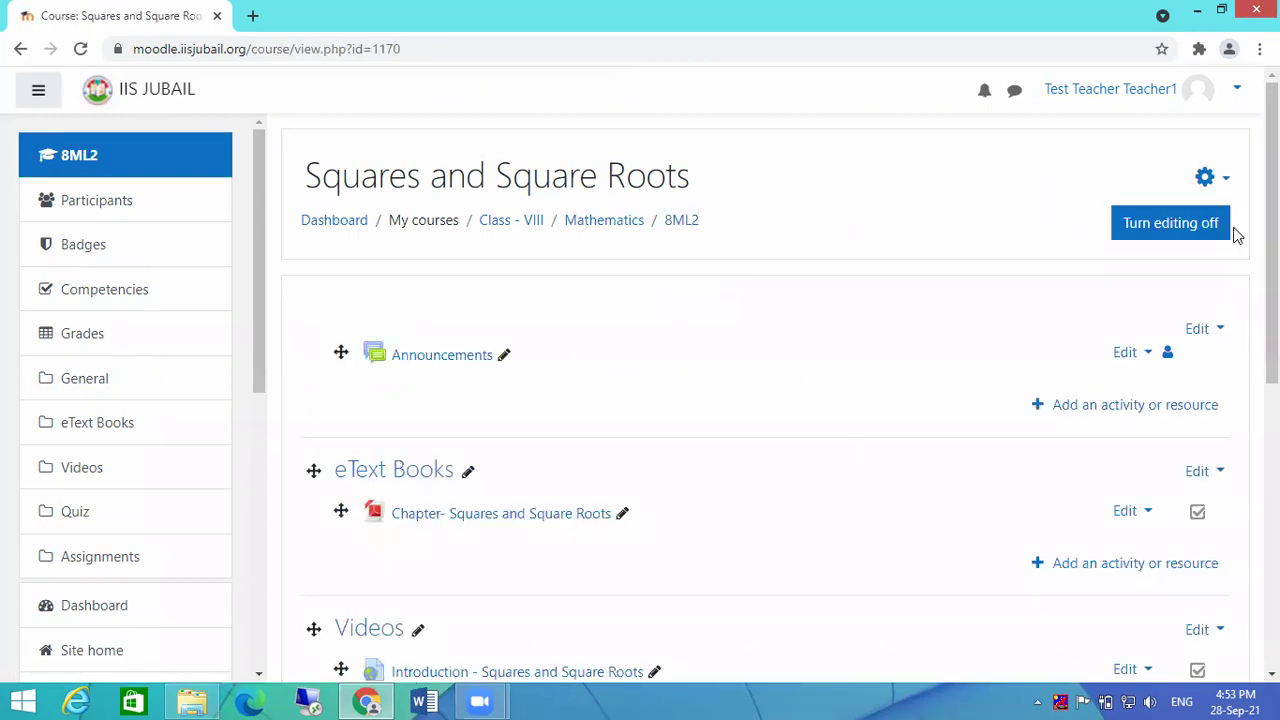
left_click(1188, 223)
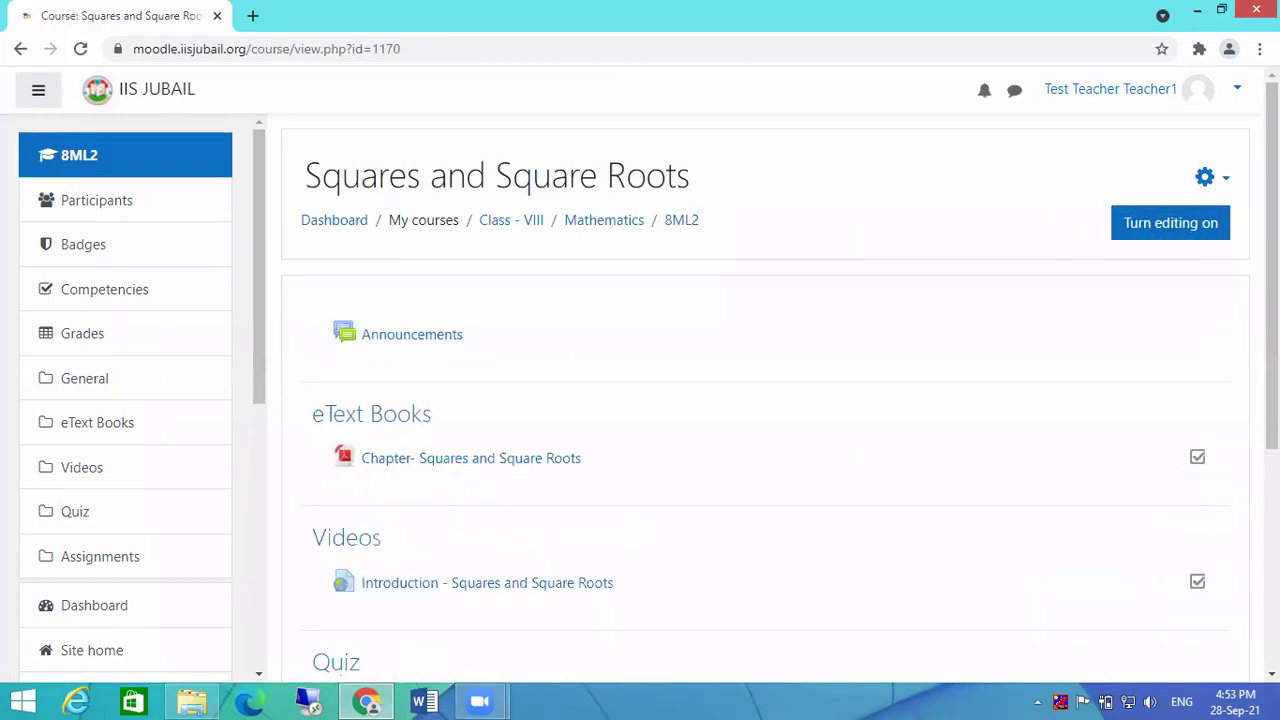
left_click(1227, 186)
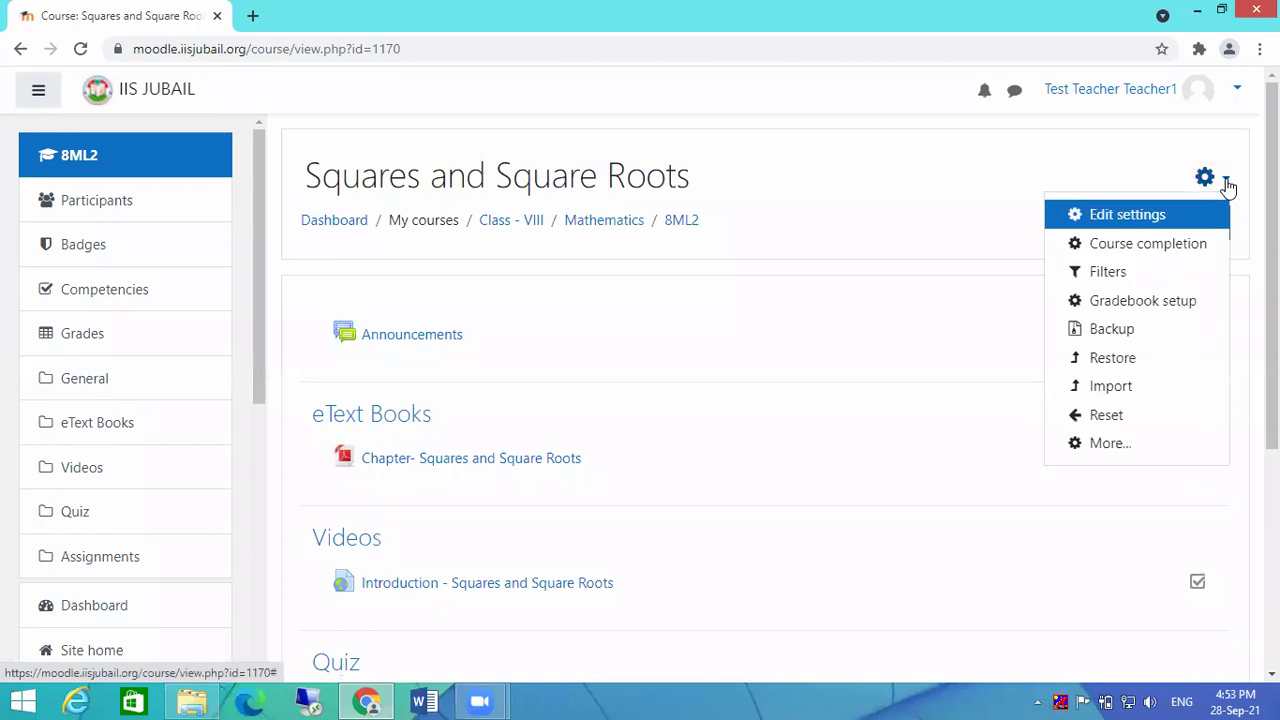
left_click(1112, 443)
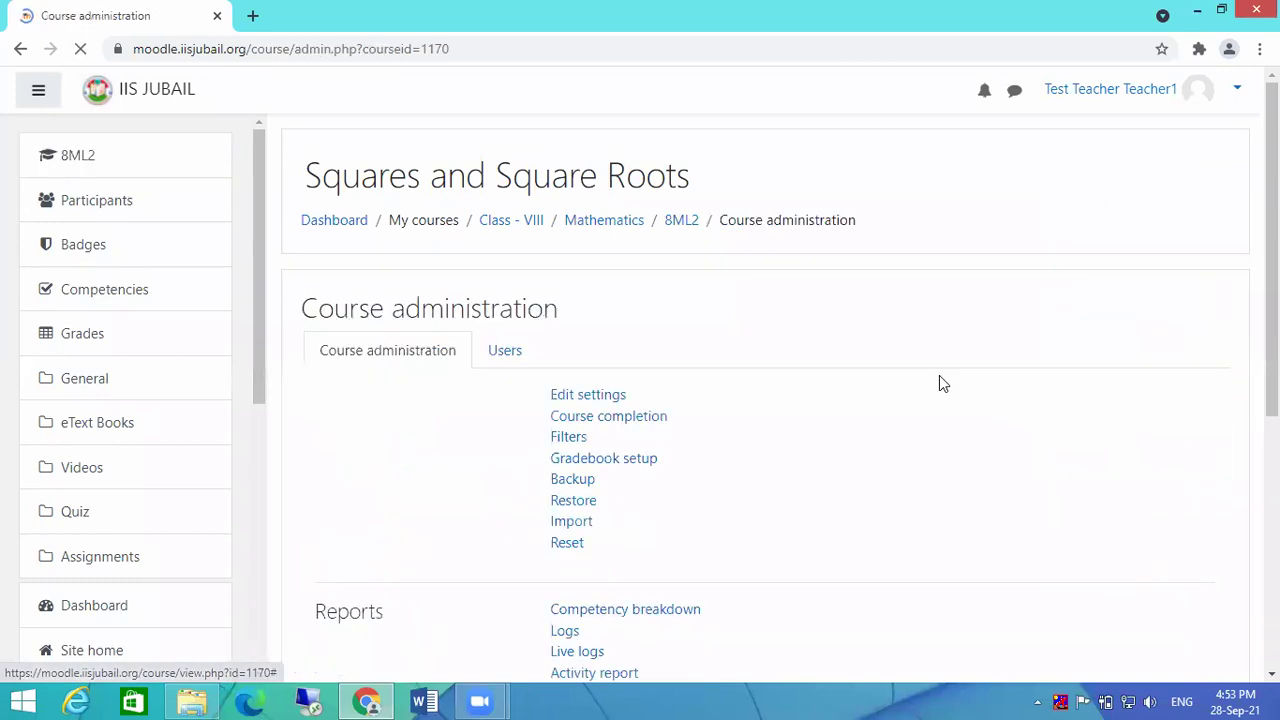
scroll(910, 370, "down", 3)
scroll(700, 380, "up", 3)
scroll(641, 392, "down", 5)
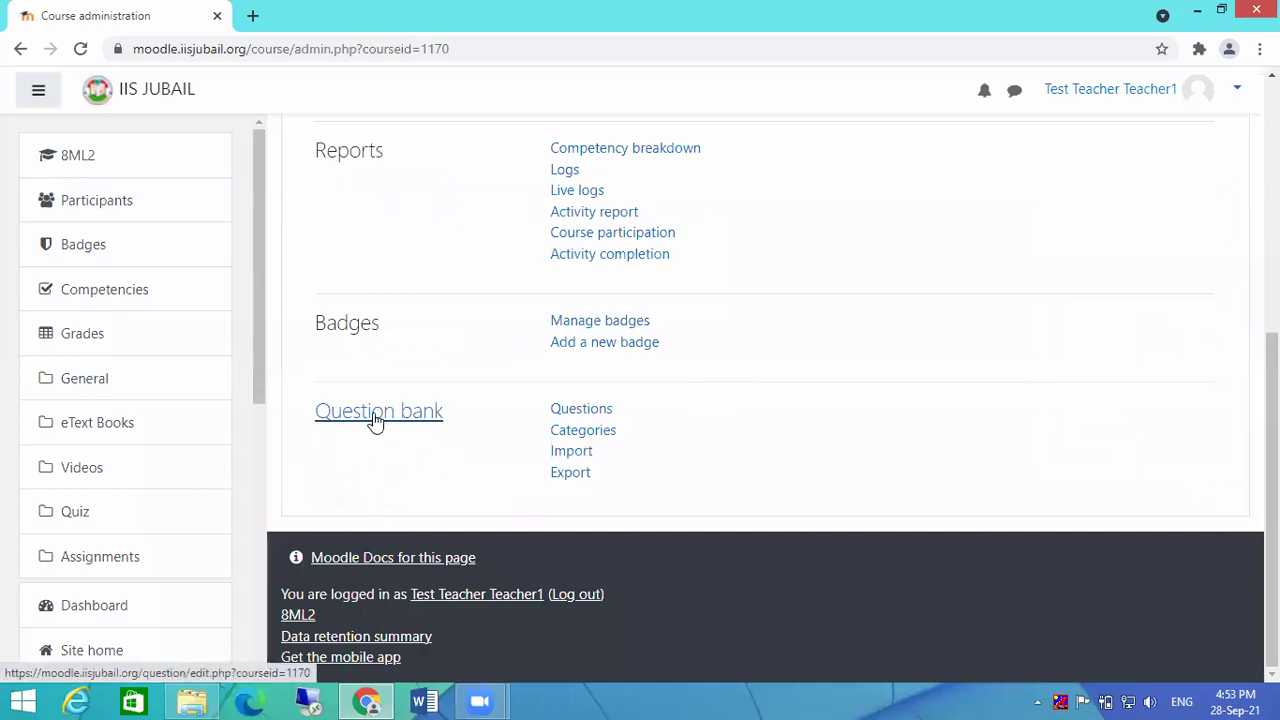
Step: Open the 8ML2 question bank and look over its five existing questions
left_click(581, 412)
scroll(640, 425, "down", 4)
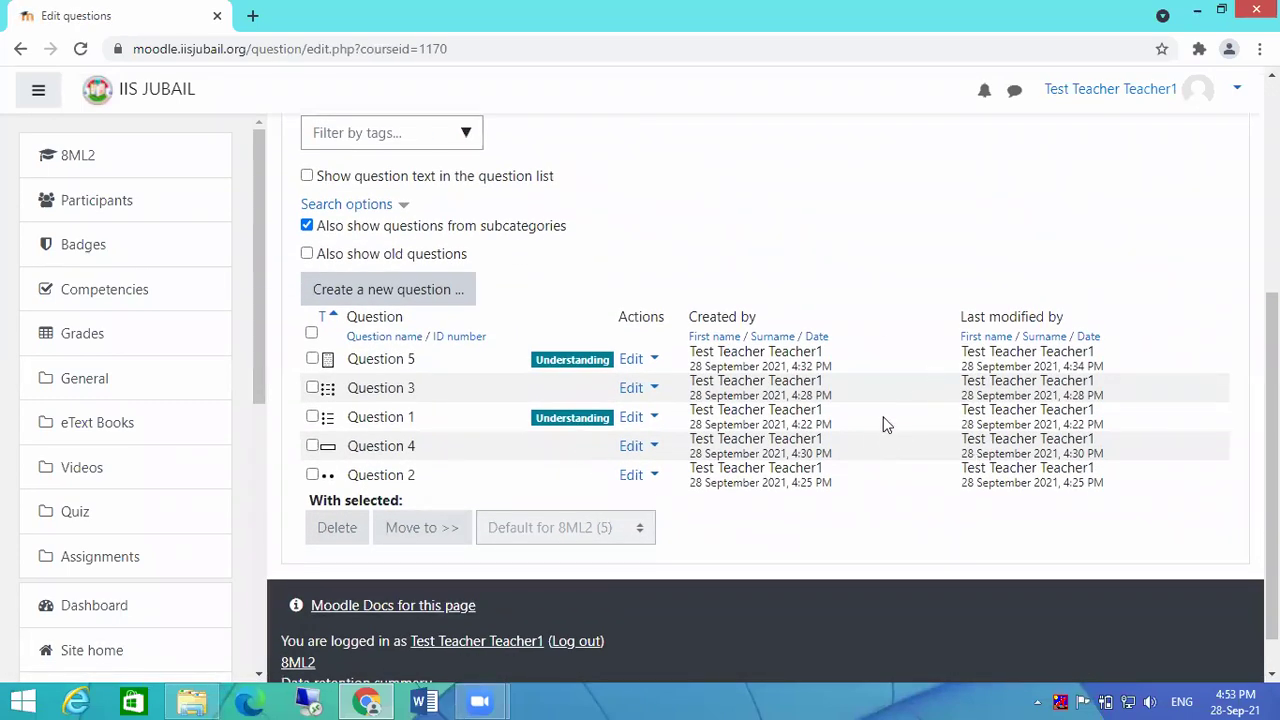
scroll(885, 440, "down", 1)
scroll(893, 477, "up", 3)
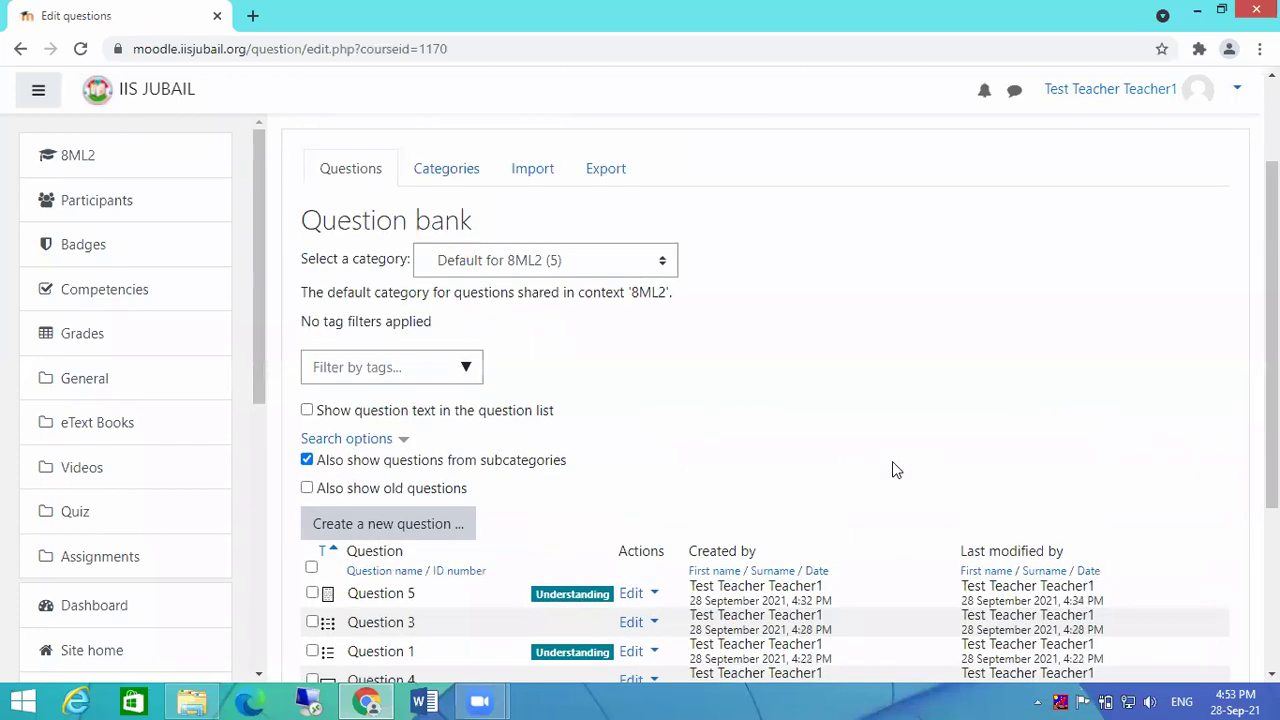
Step: Start a question import into the 8ML2 bank with Aiken format, scrolling to the upload area
left_click(533, 172)
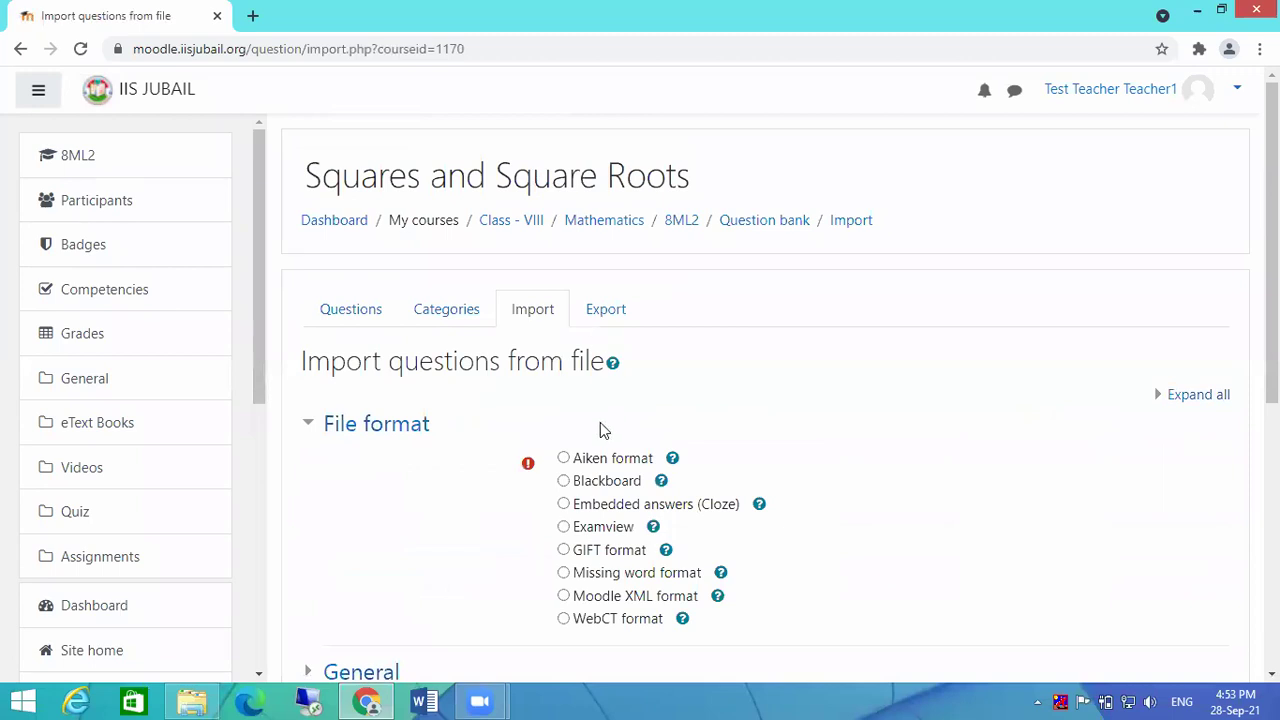
left_click(564, 460)
scroll(897, 380, "down", 1)
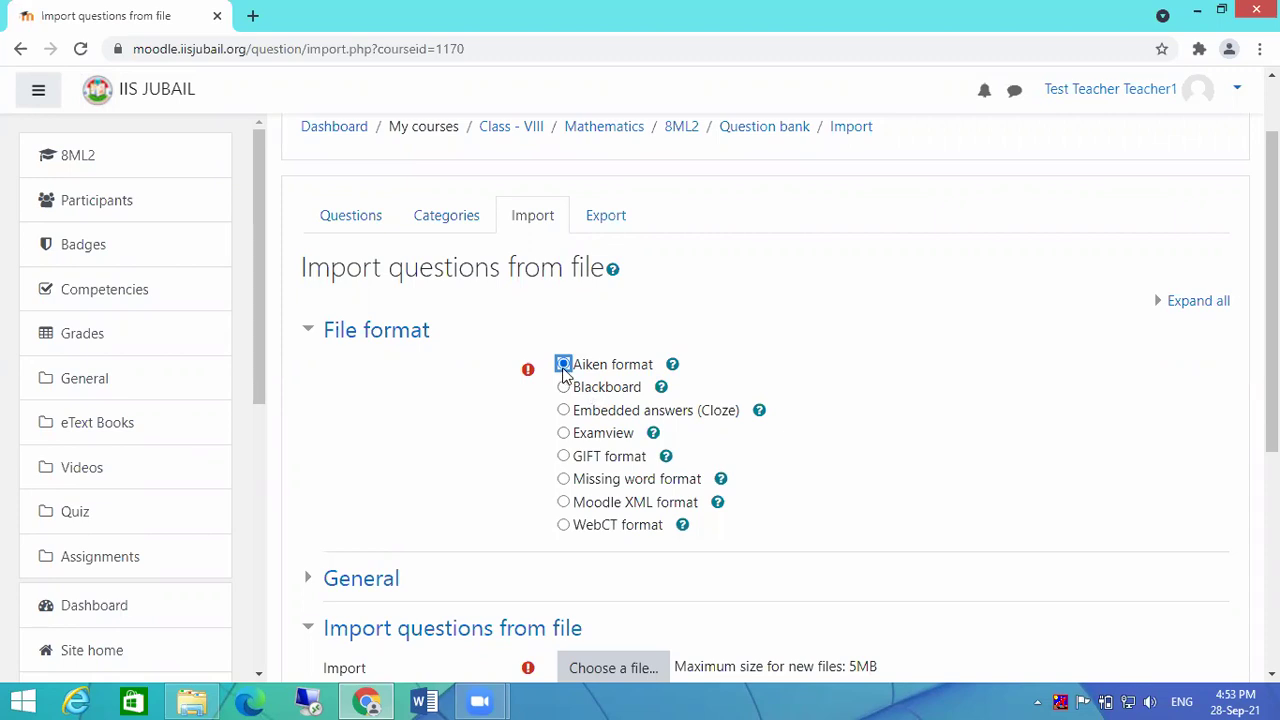
scroll(786, 374, "down", 2)
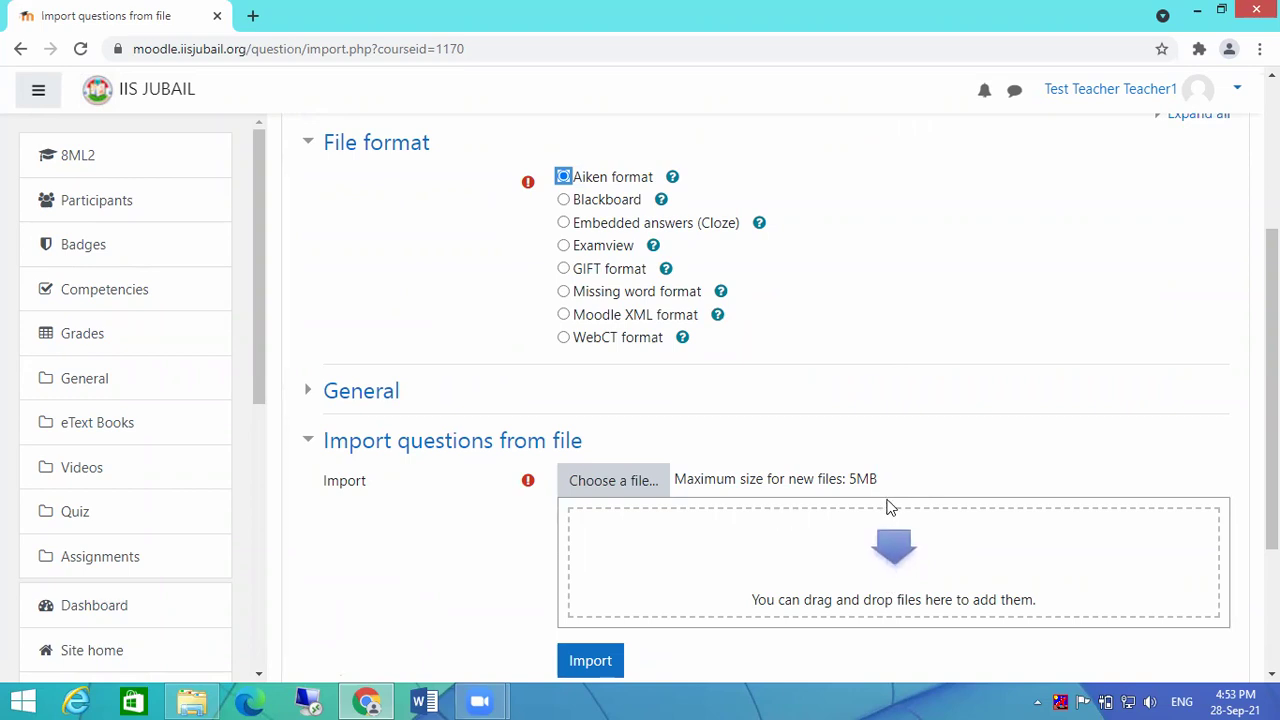
mouse_move(503, 700)
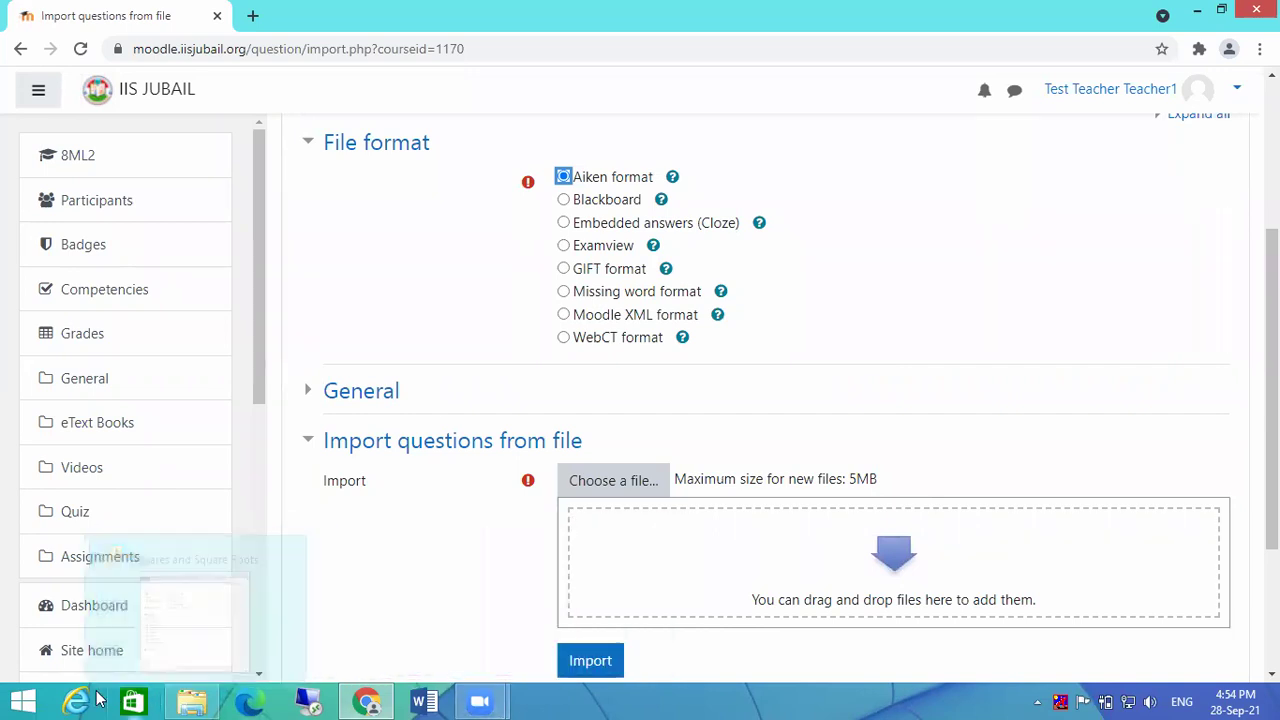
Step: Drag MCQ-2.txt from File Explorer into the upload area and run the Aiken import
left_click(200, 698)
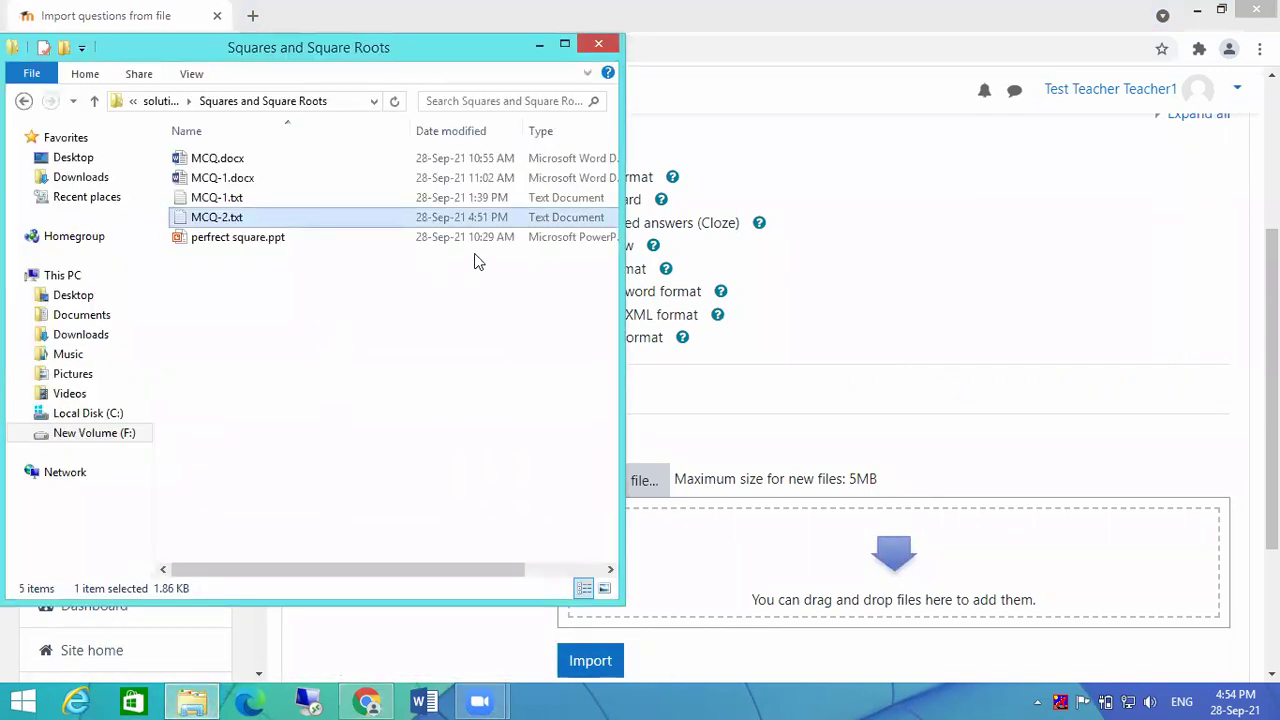
left_click_drag(332, 568, 440, 568)
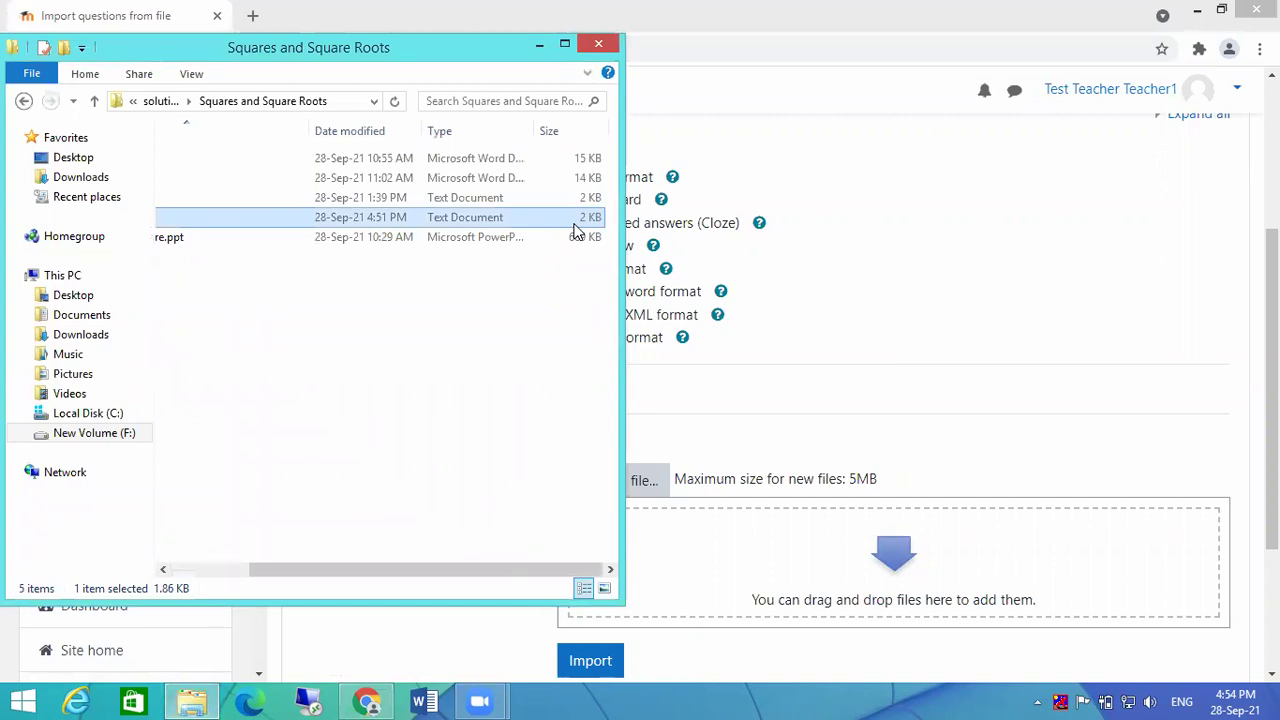
left_click_drag(440, 568, 340, 574)
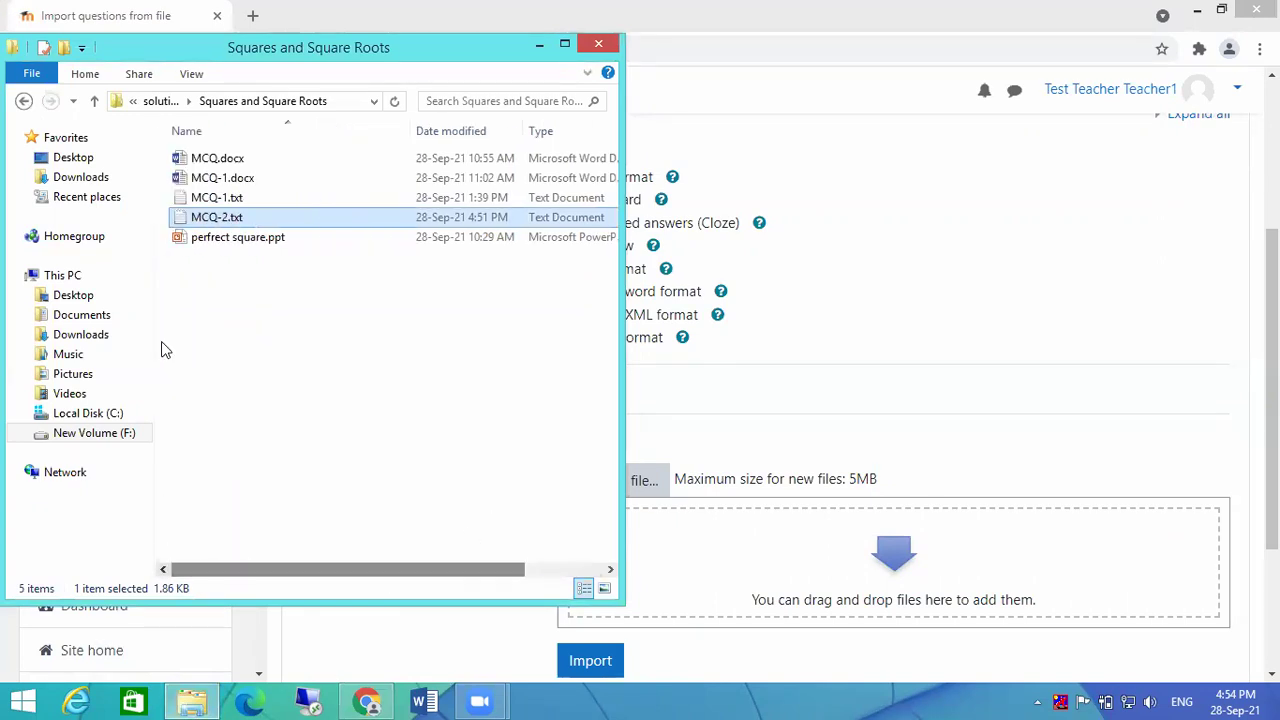
left_click_drag(220, 214, 755, 548)
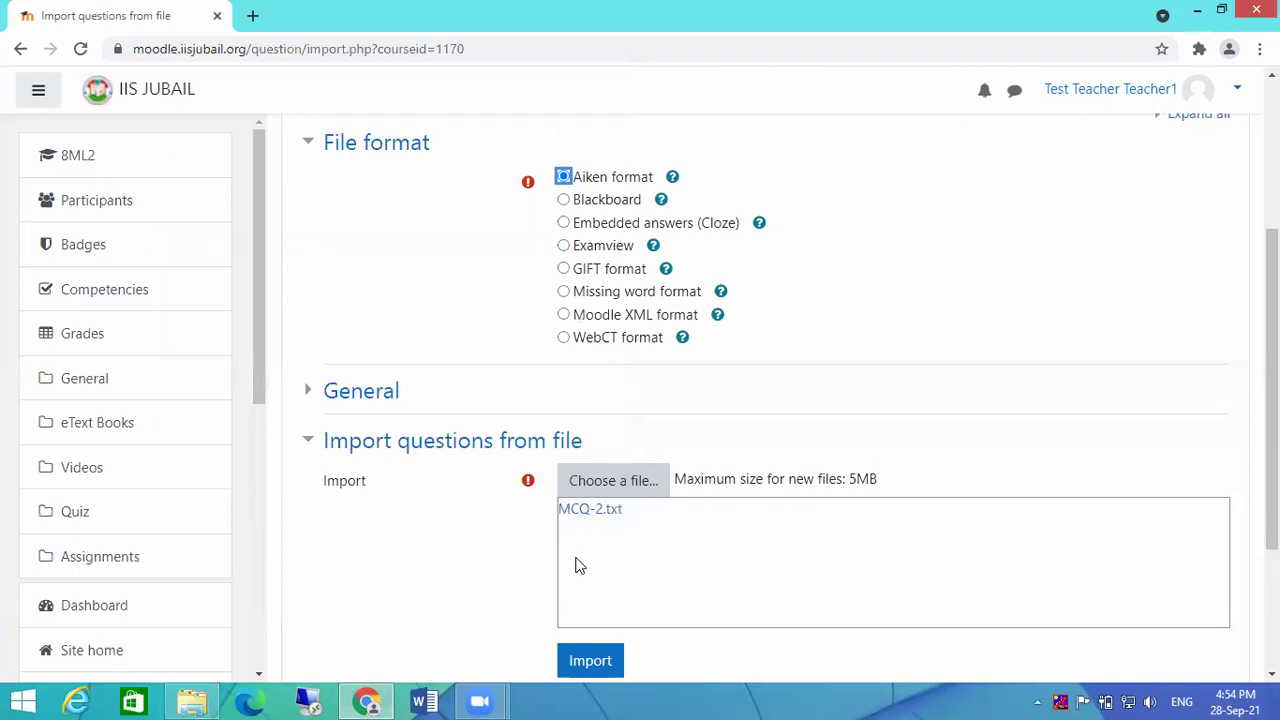
scroll(489, 556, "down", 3)
left_click(580, 478)
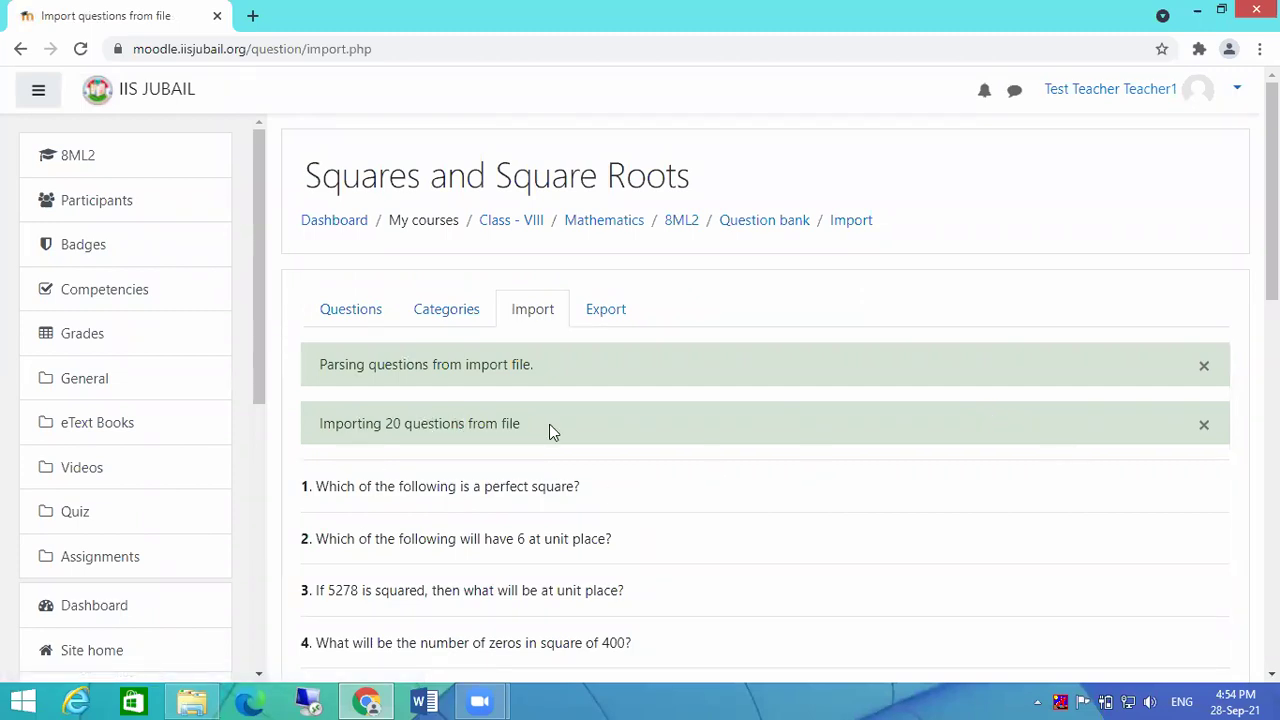
Step: Review the 20 imported questions and continue to the question bank, now holding 25
scroll(798, 385, "down", 9)
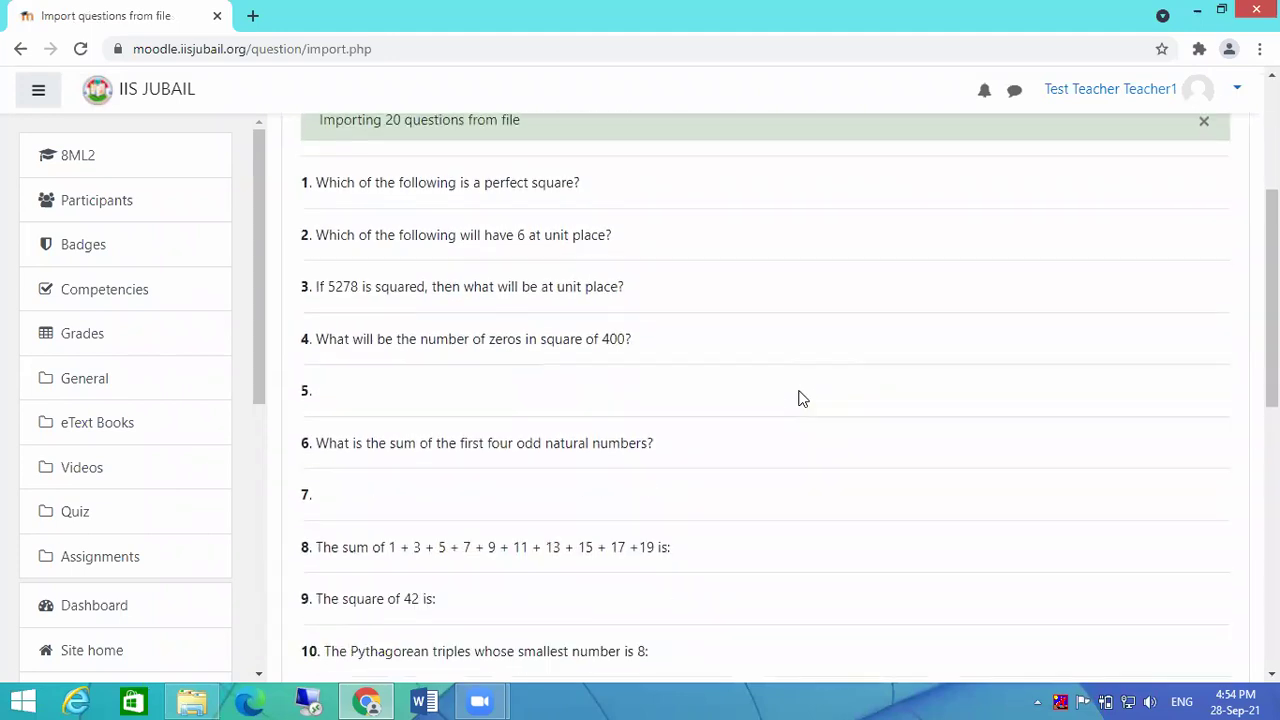
scroll(800, 397, "down", 2)
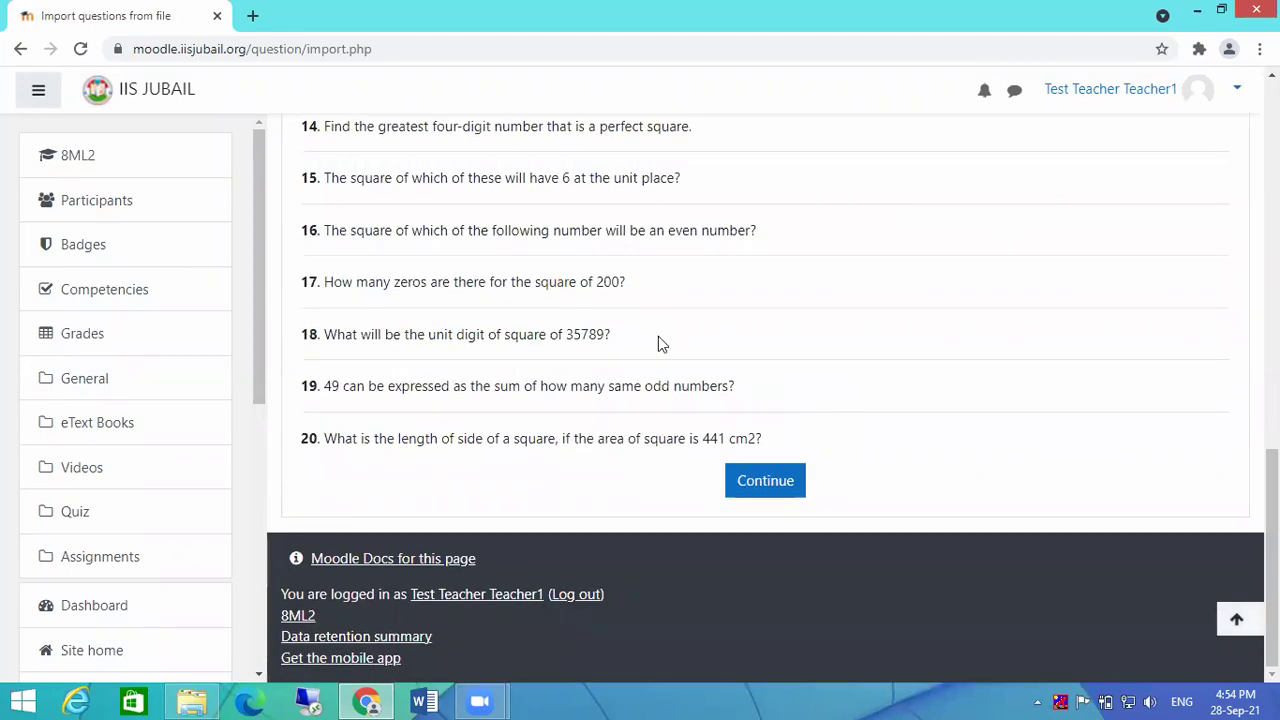
left_click(746, 481)
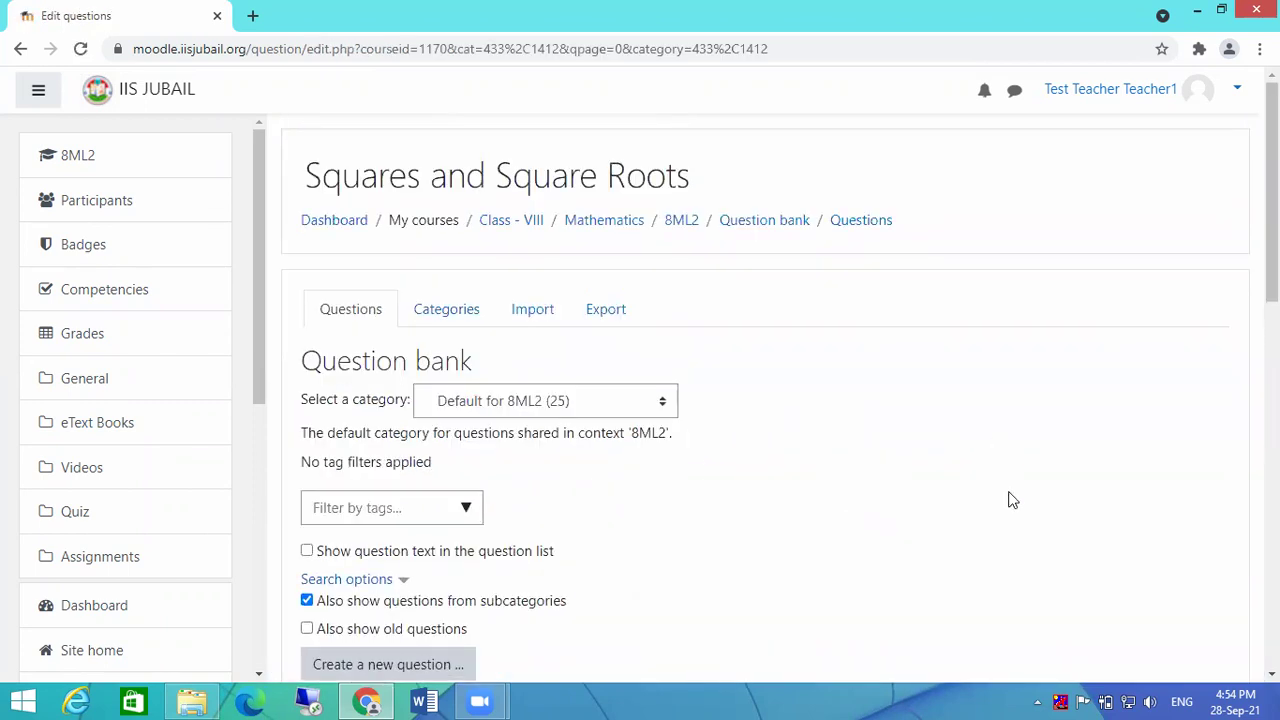
Step: Scroll through the imported square-number questions and open the Edit menu for question 11
scroll(588, 425, "down", 1)
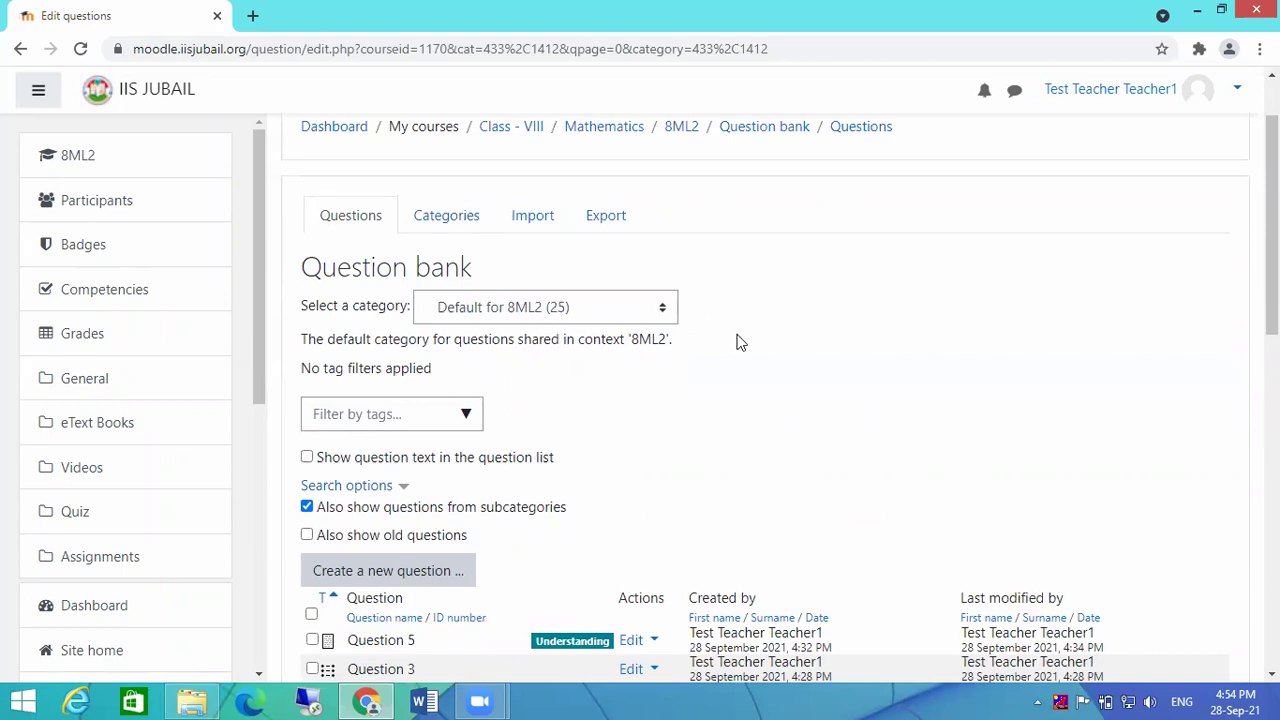
scroll(737, 337, "down", 7)
scroll(821, 452, "down", 3)
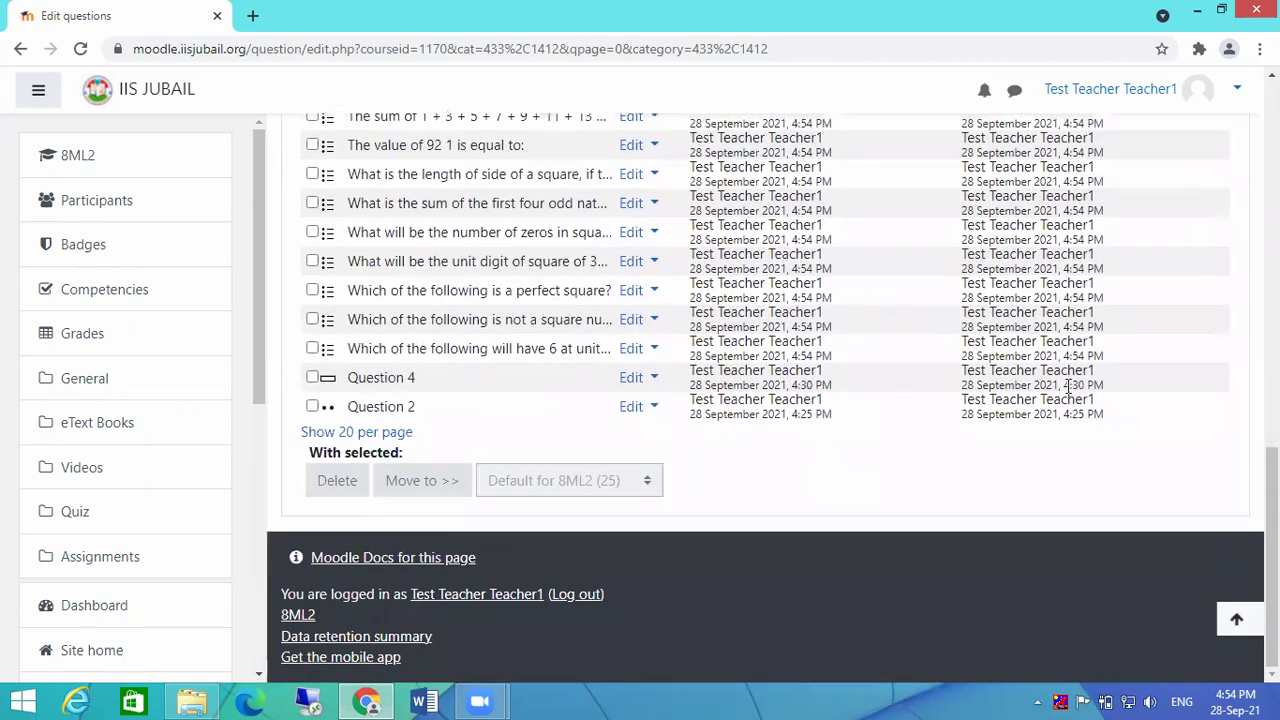
scroll(620, 365, "up", 3)
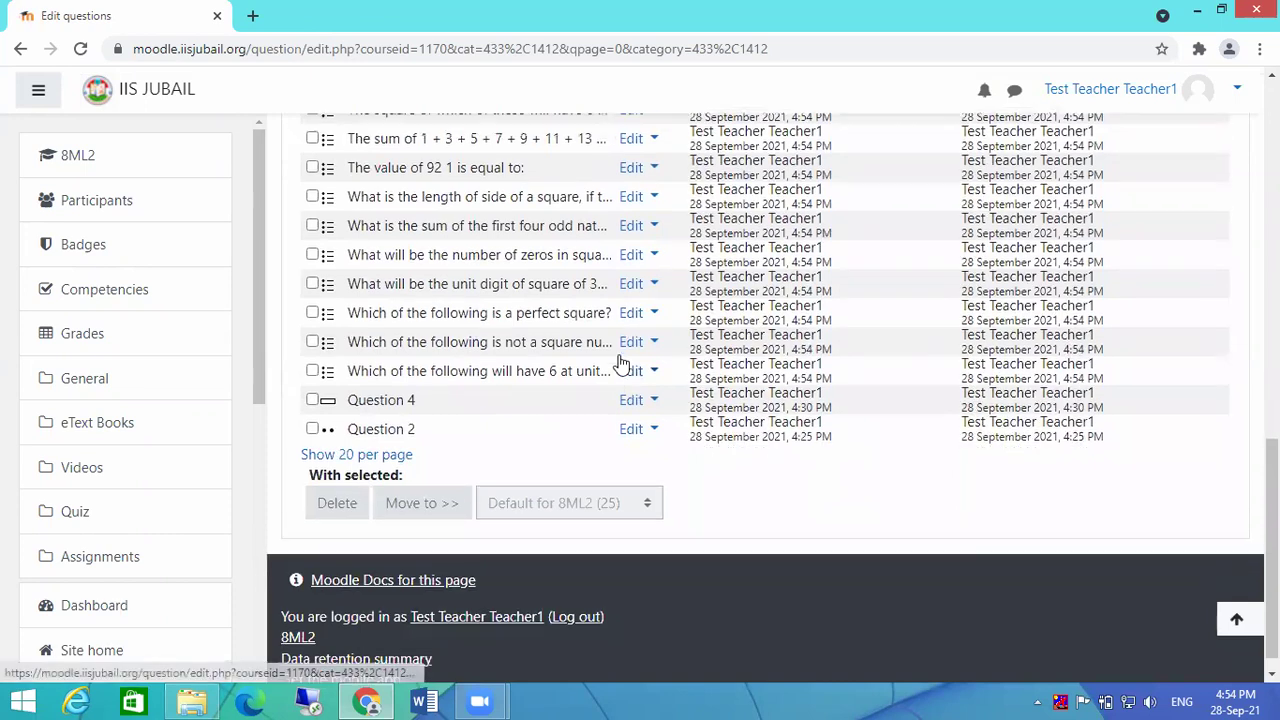
scroll(626, 292, "up", 2)
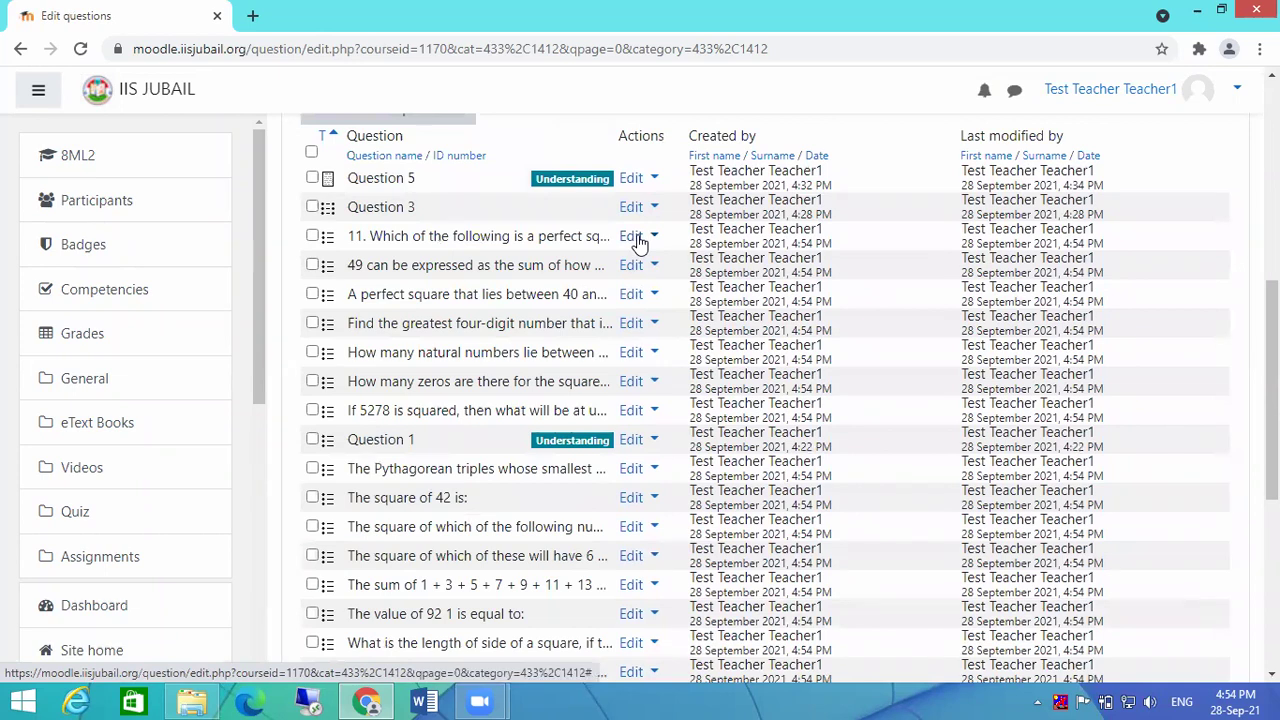
left_click(639, 240)
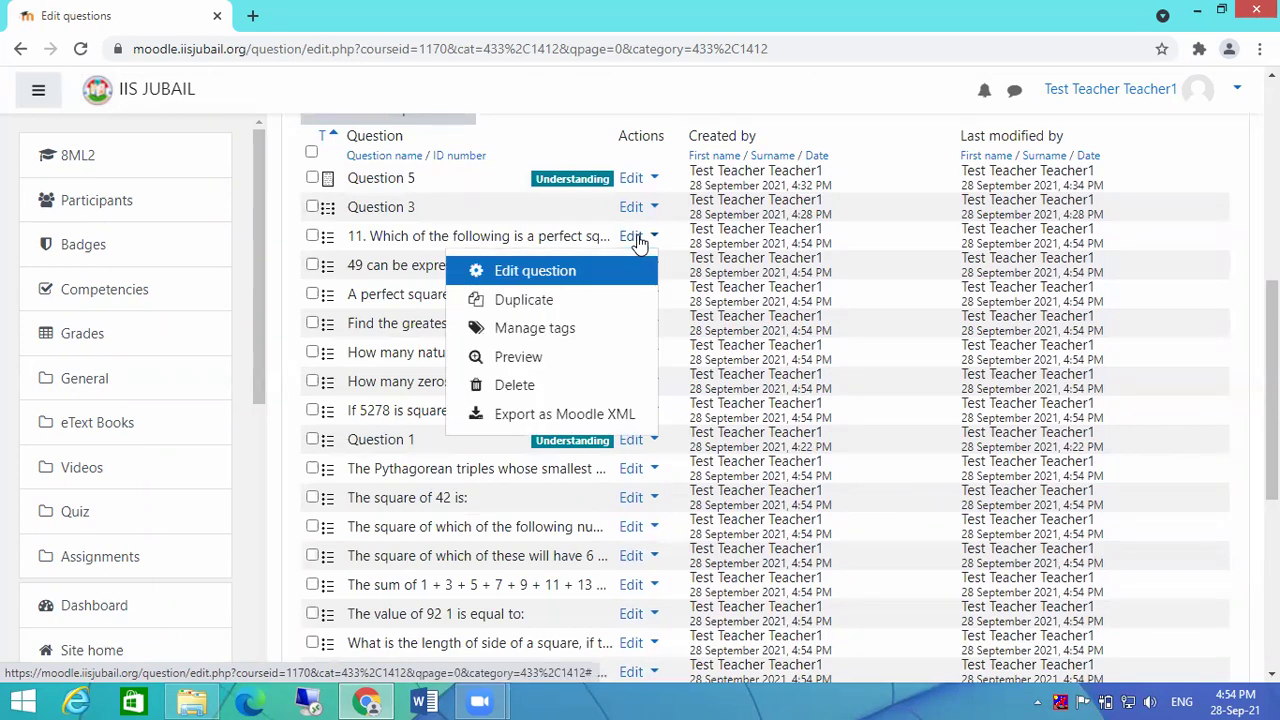
Step: Edit question 11, review its text and four choices with 81 graded 100%, and save
left_click(548, 272)
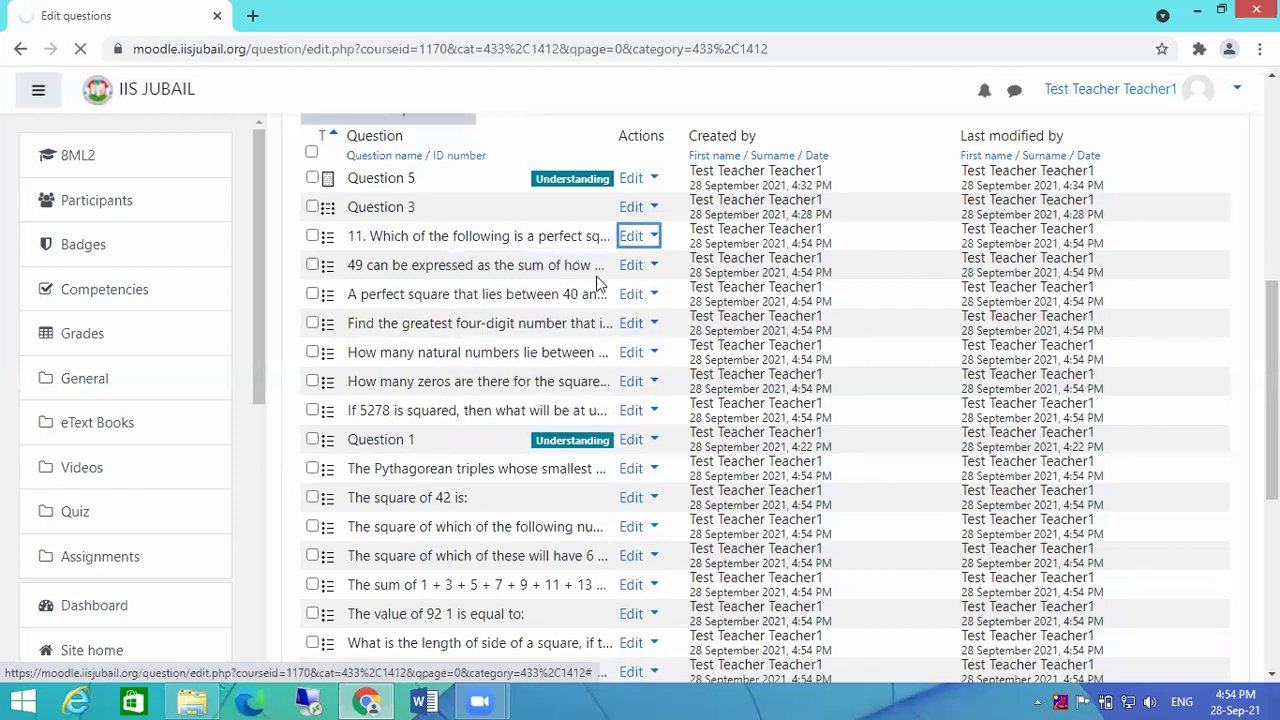
scroll(960, 514, "down", 4)
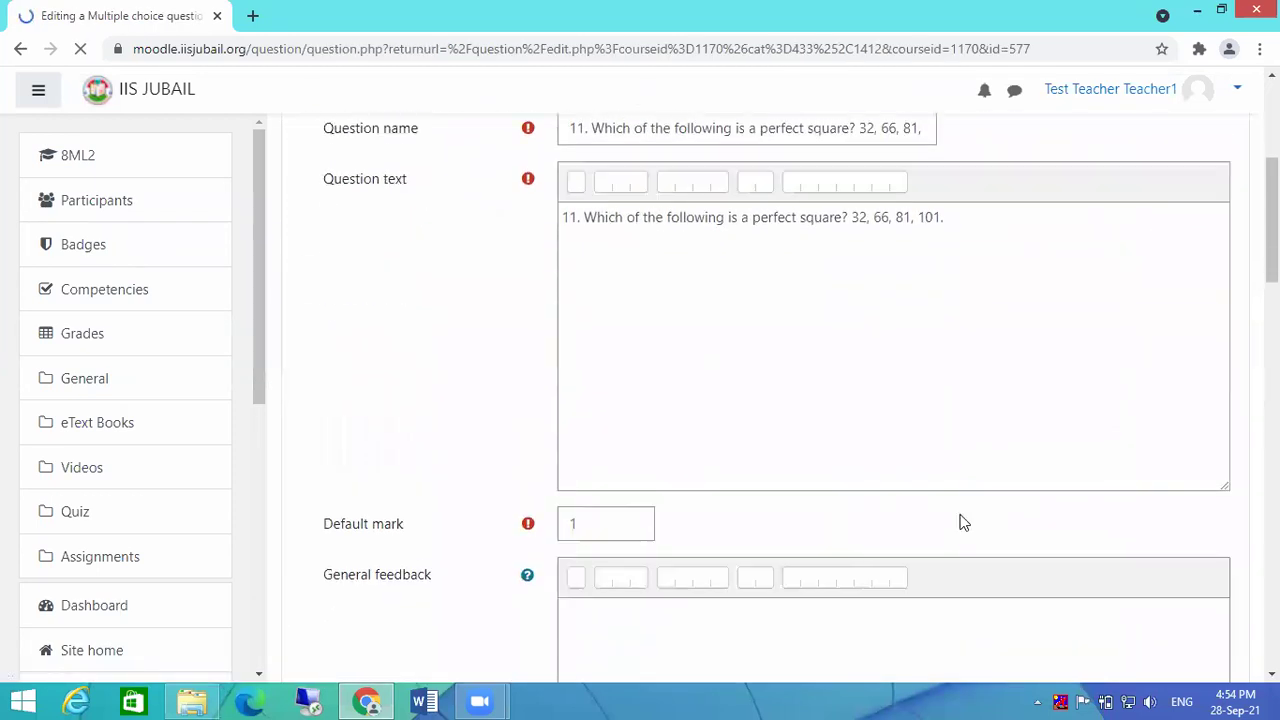
scroll(955, 520, "down", 7)
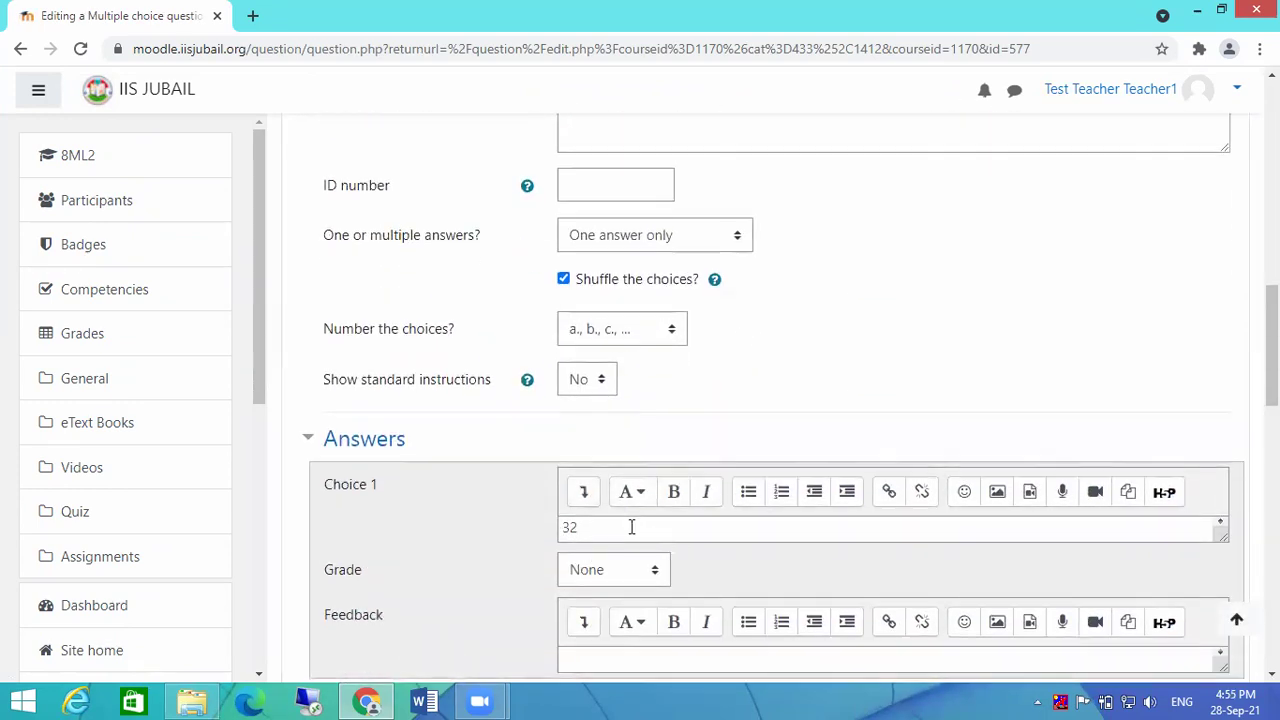
scroll(705, 533, "down", 5)
scroll(707, 533, "down", 1)
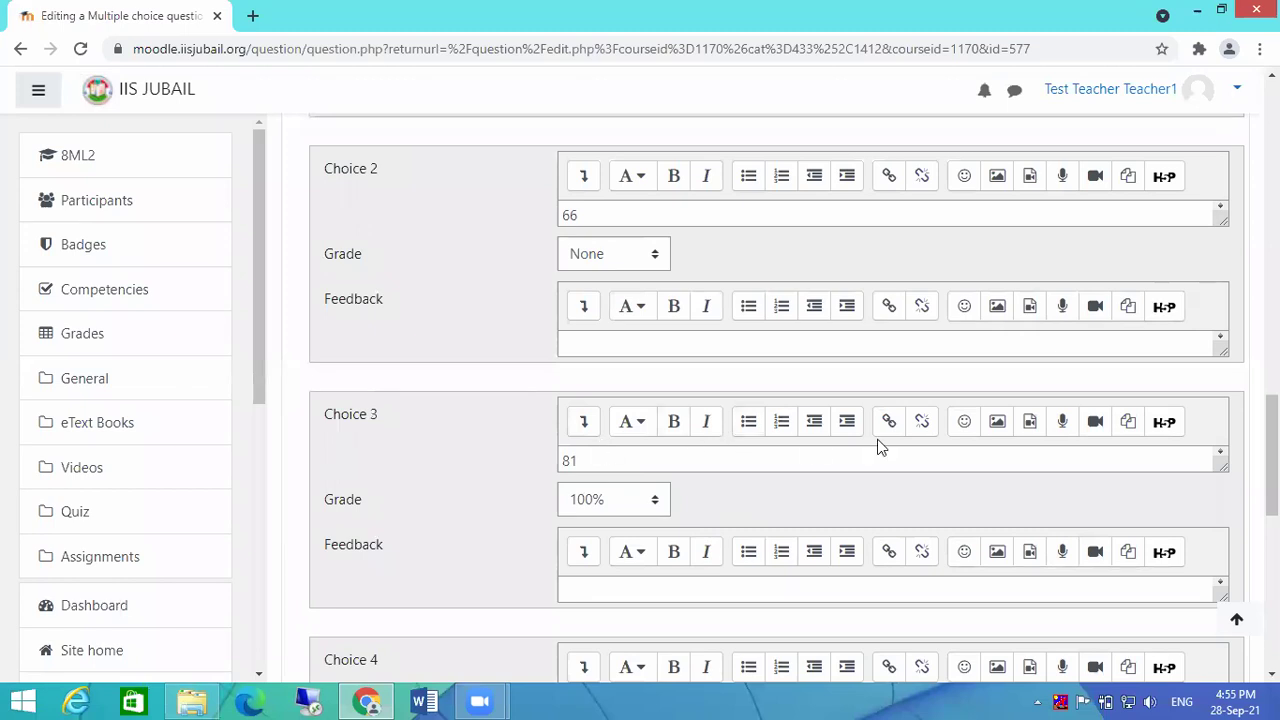
scroll(878, 447, "up", 12)
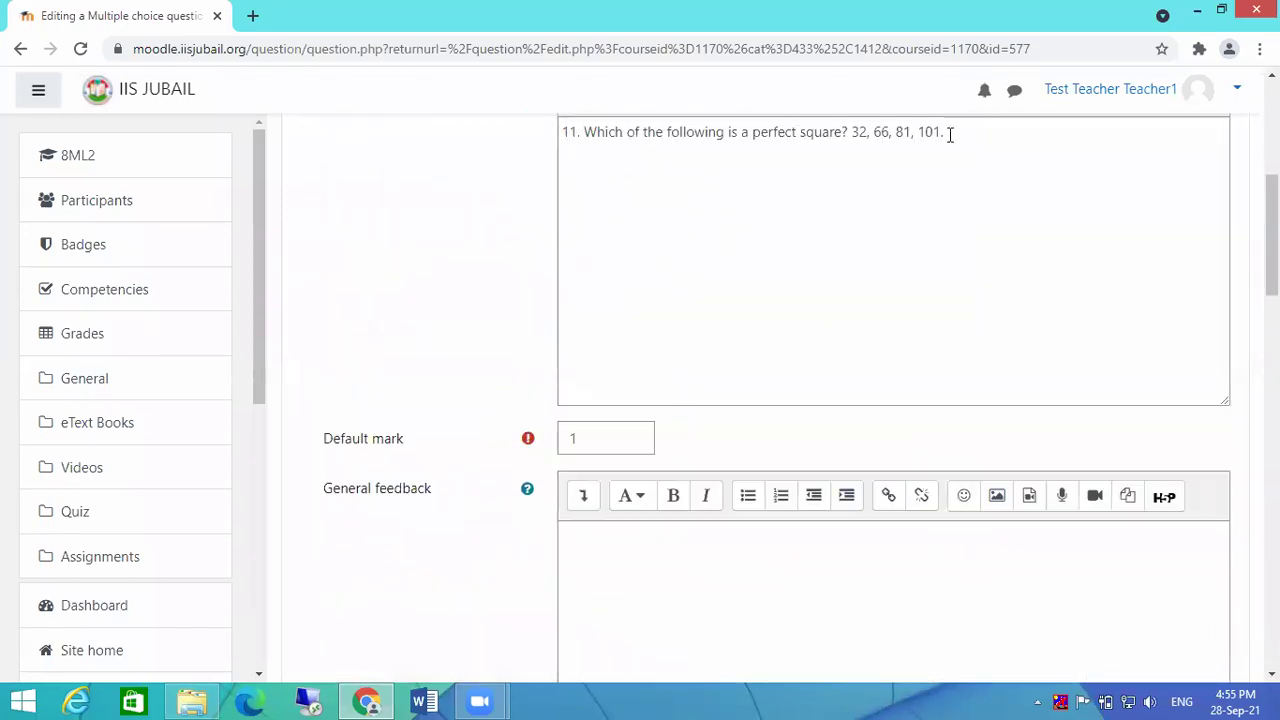
scroll(905, 217, "up", 2)
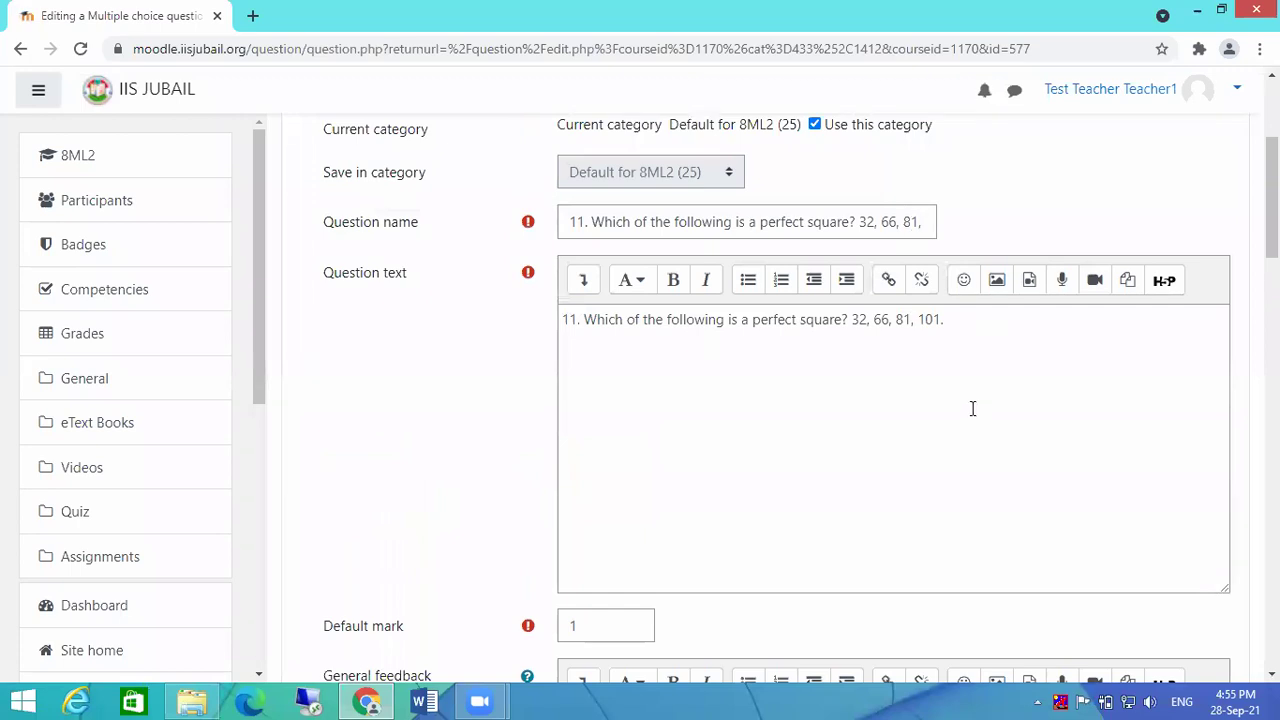
scroll(972, 408, "down", 15)
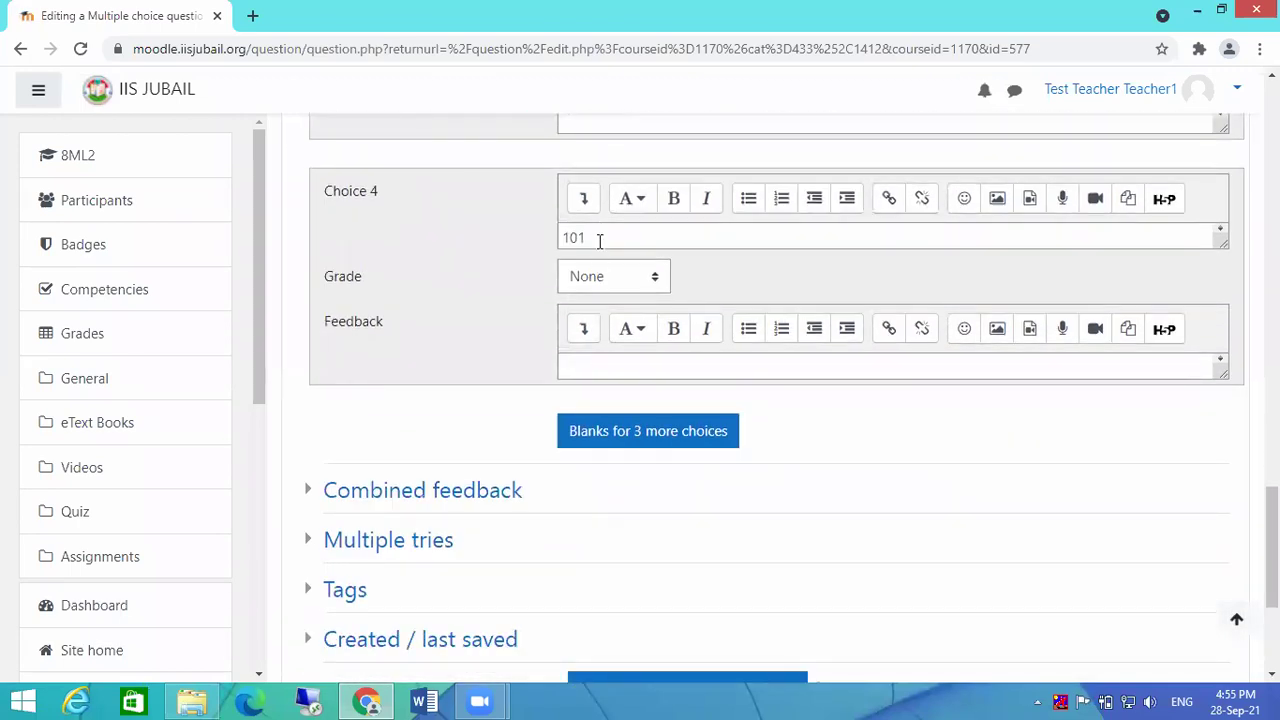
scroll(746, 267, "up", 3)
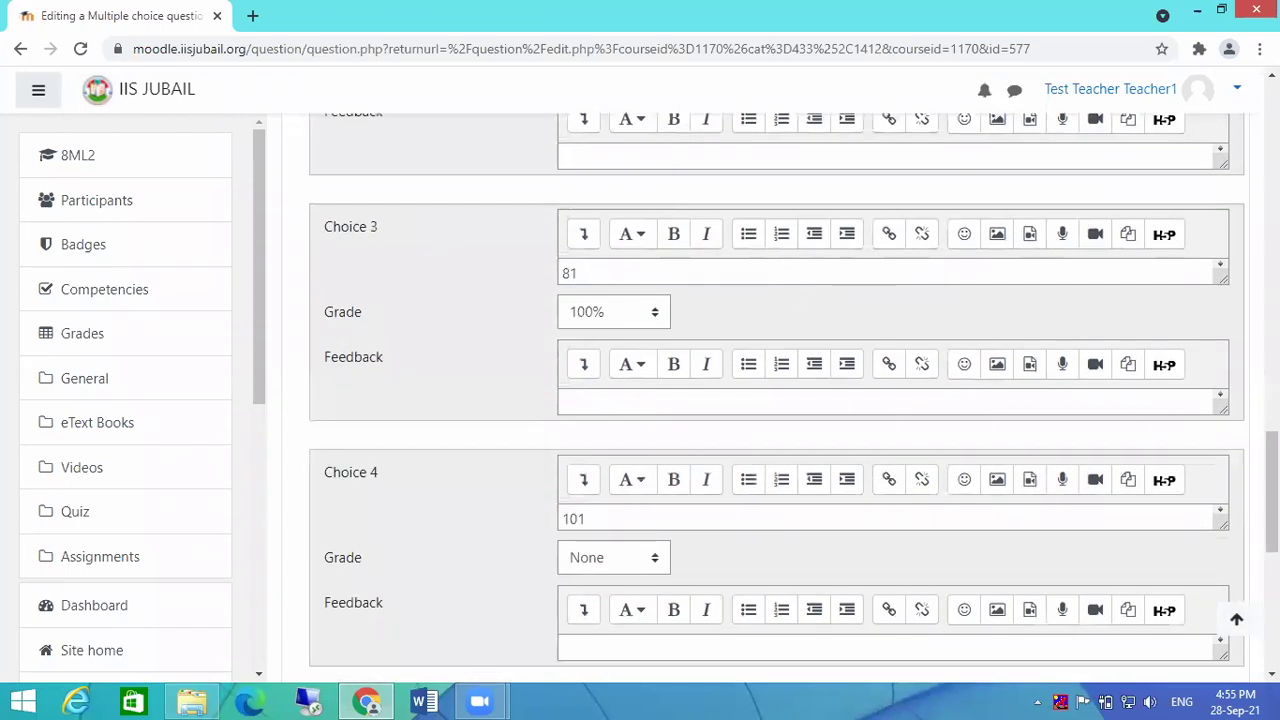
scroll(991, 457, "down", 6)
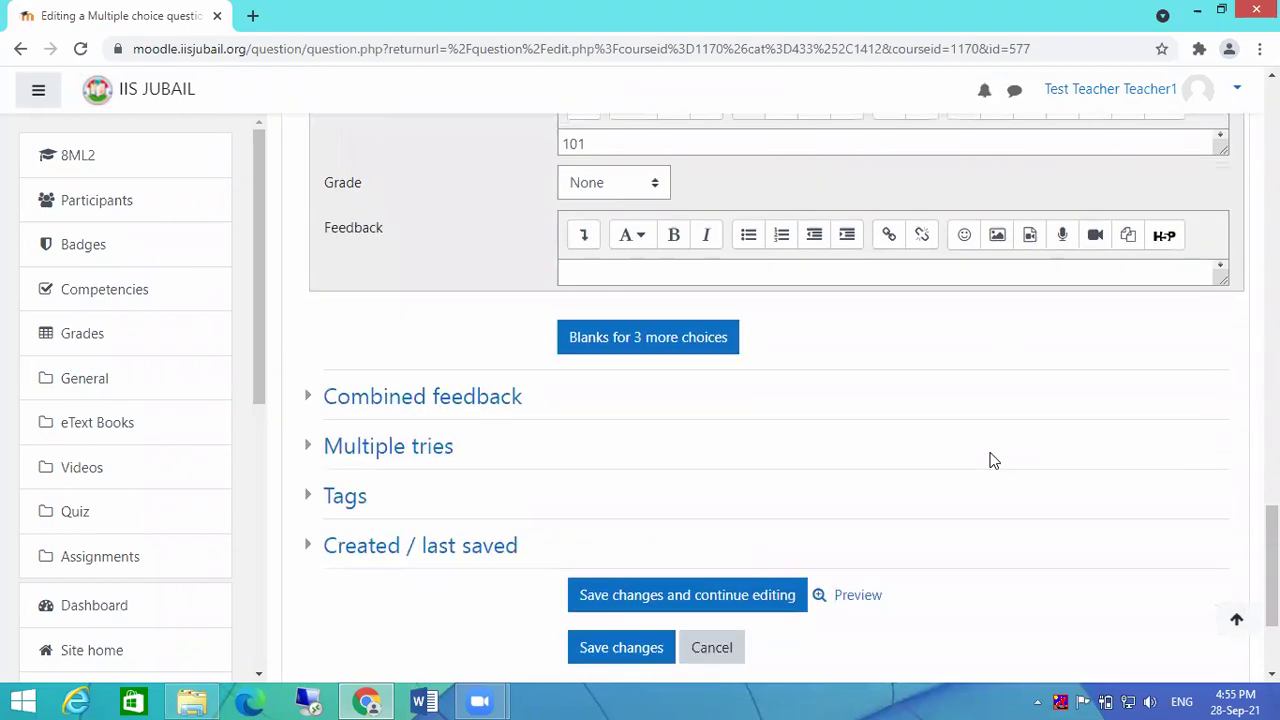
left_click(612, 446)
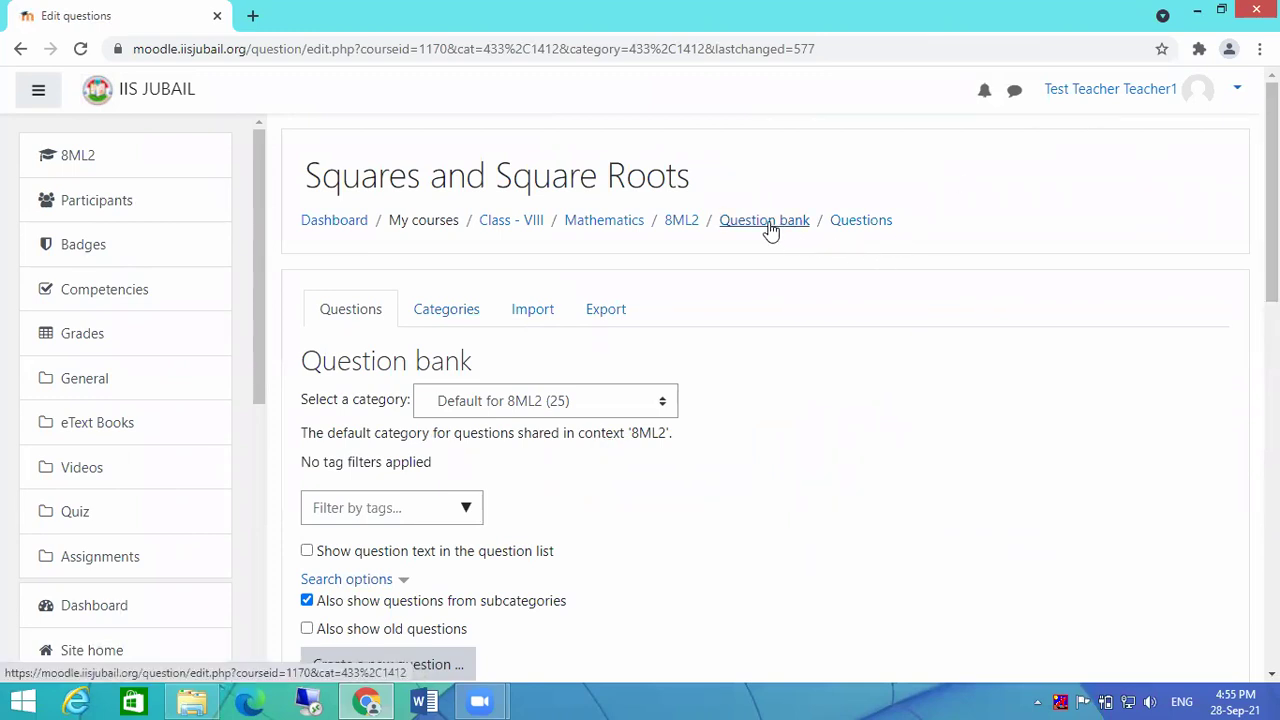
Step: Open the 2nd Quiz from the 8ML2 course to review its attempts, then return to the Quiz section
left_click(683, 221)
scroll(826, 465, "down", 1)
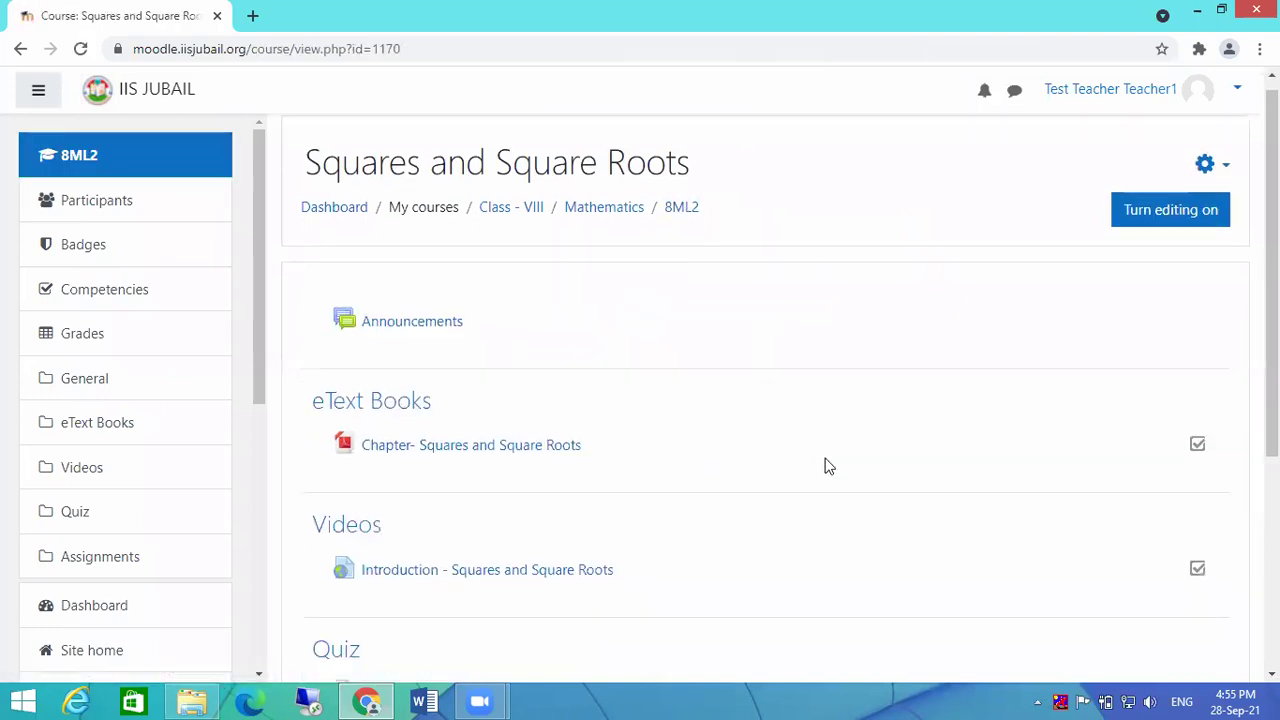
scroll(826, 465, "down", 4)
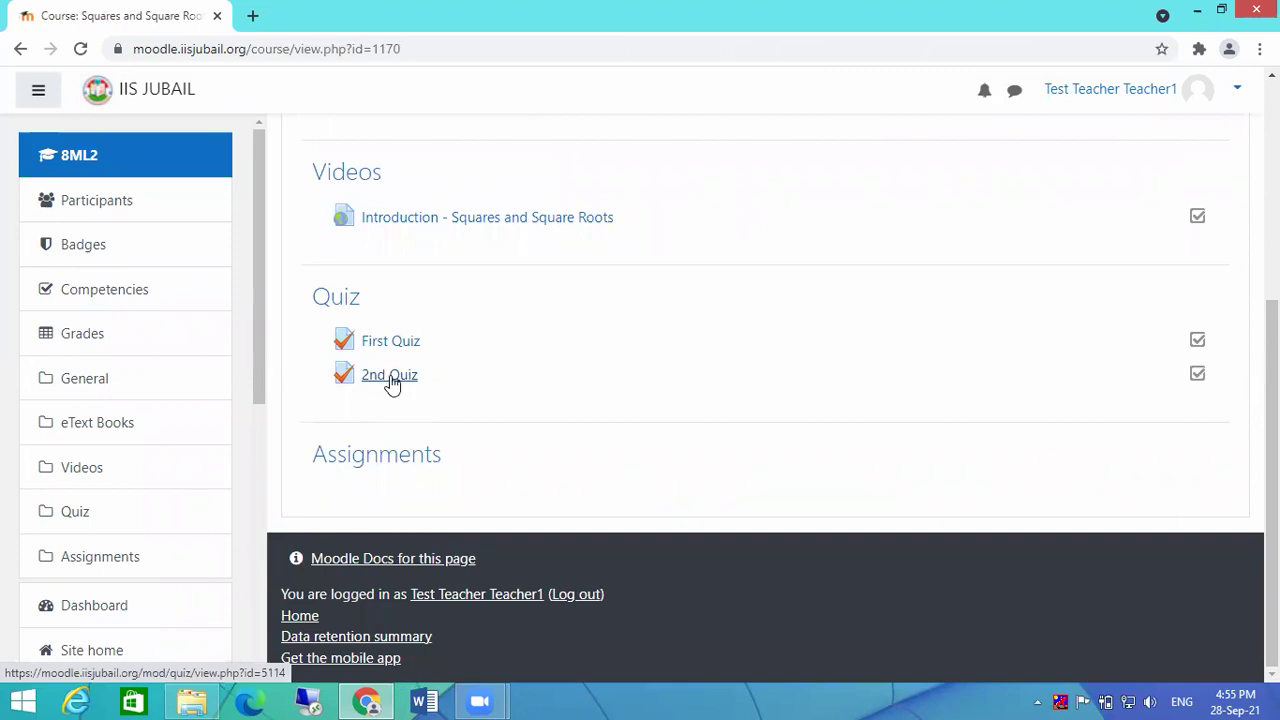
left_click(391, 383)
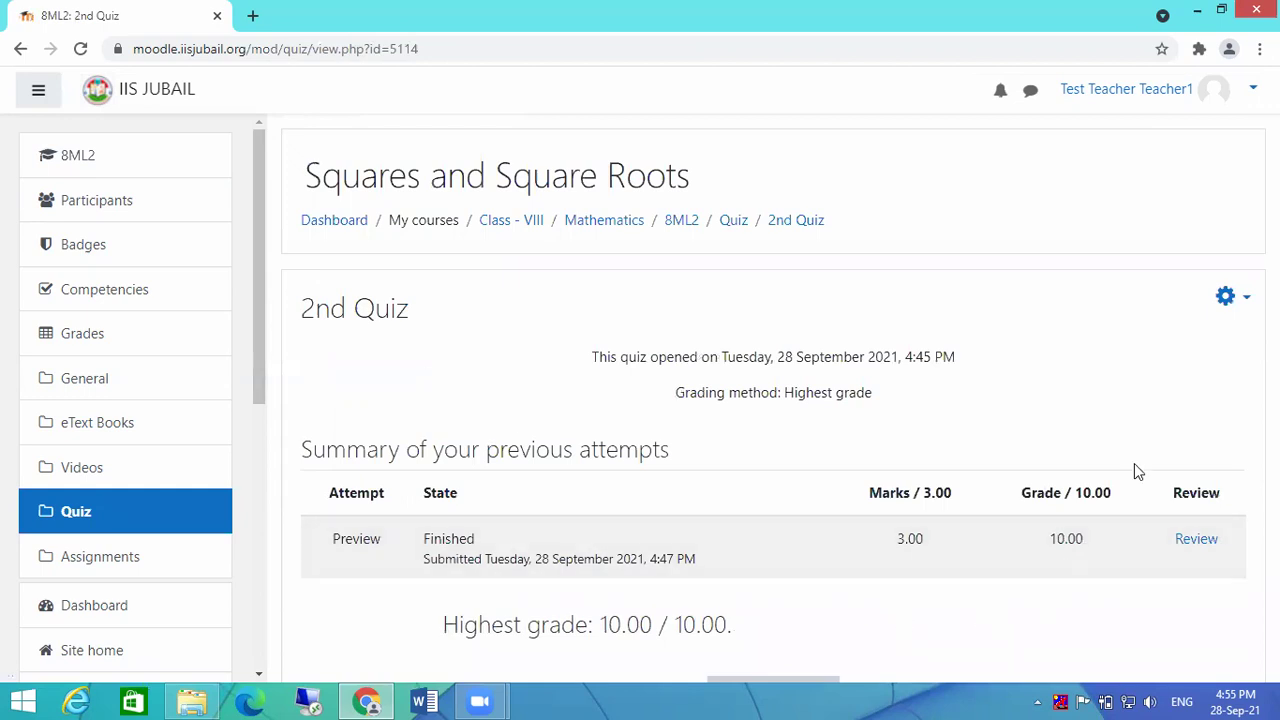
scroll(1134, 468, "down", 2)
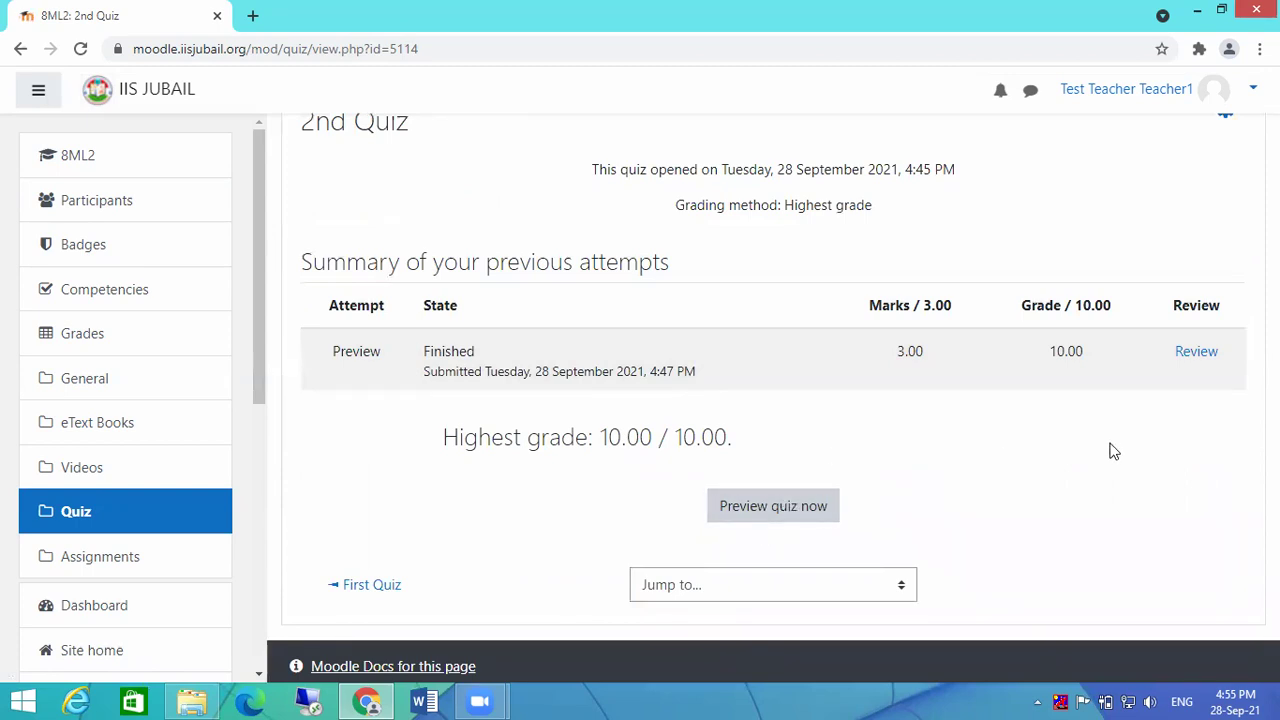
scroll(1112, 450, "up", 1)
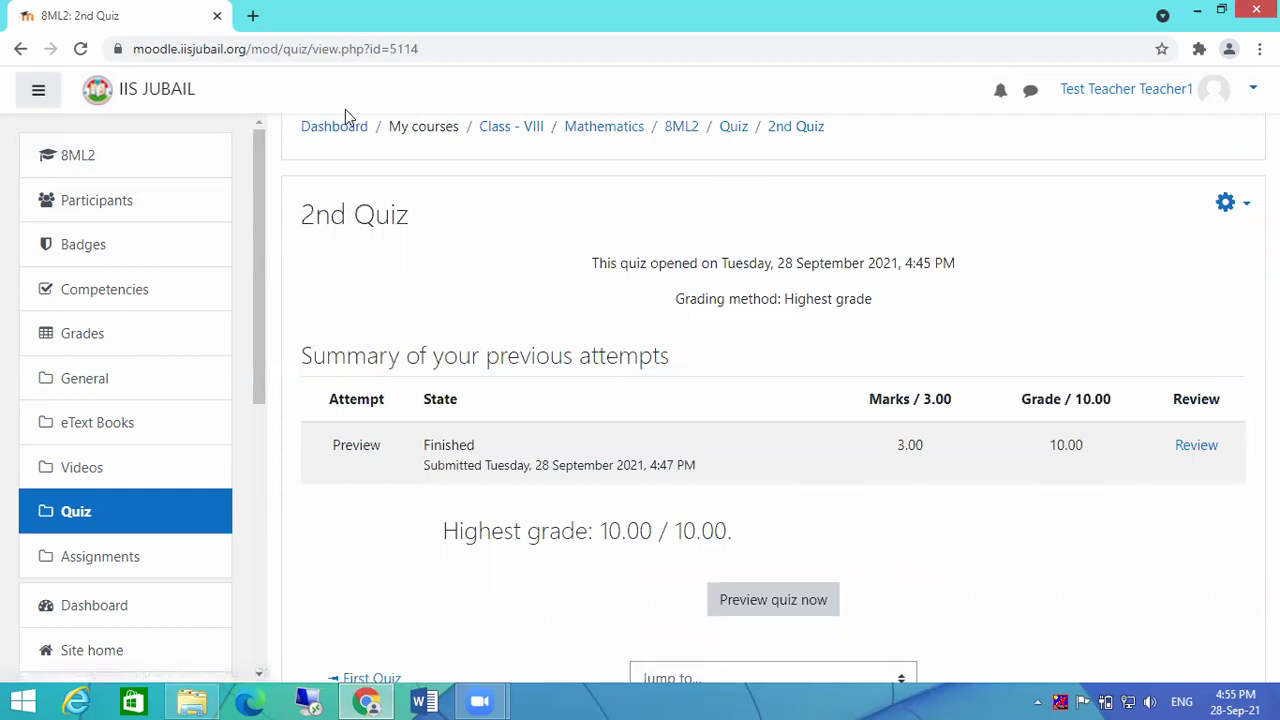
left_click(732, 127)
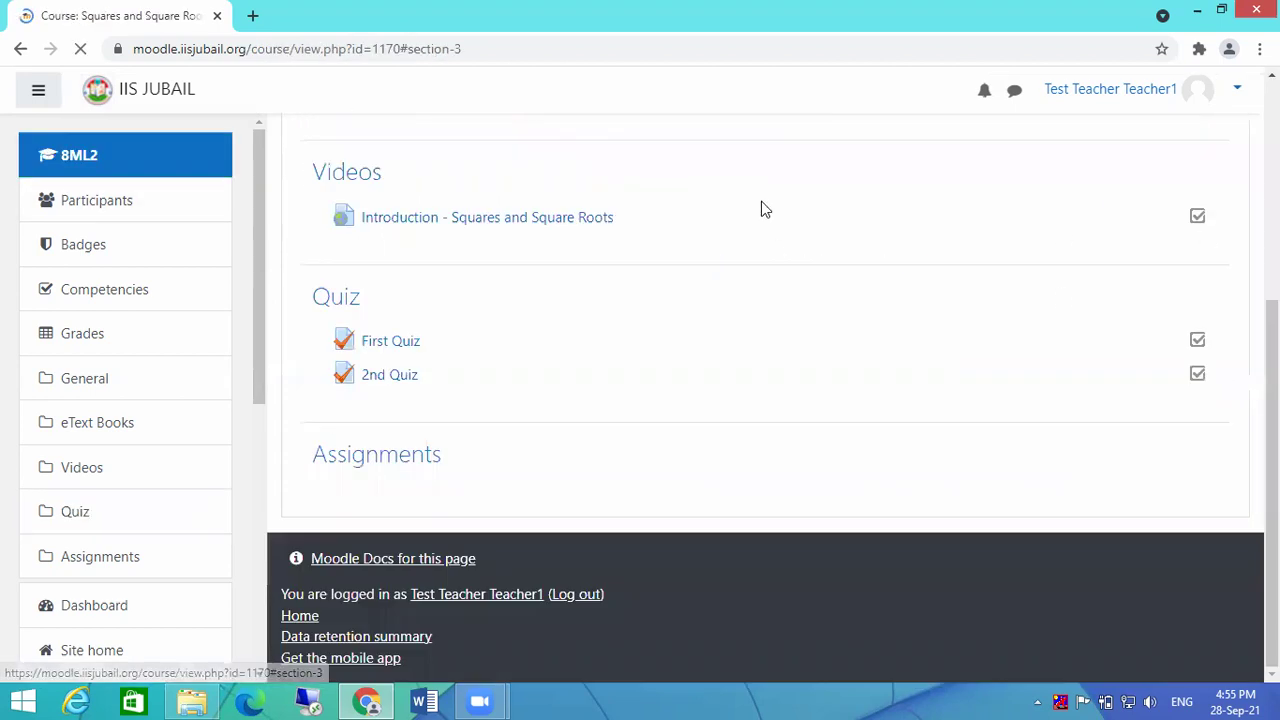
scroll(1220, 270, "up", 4)
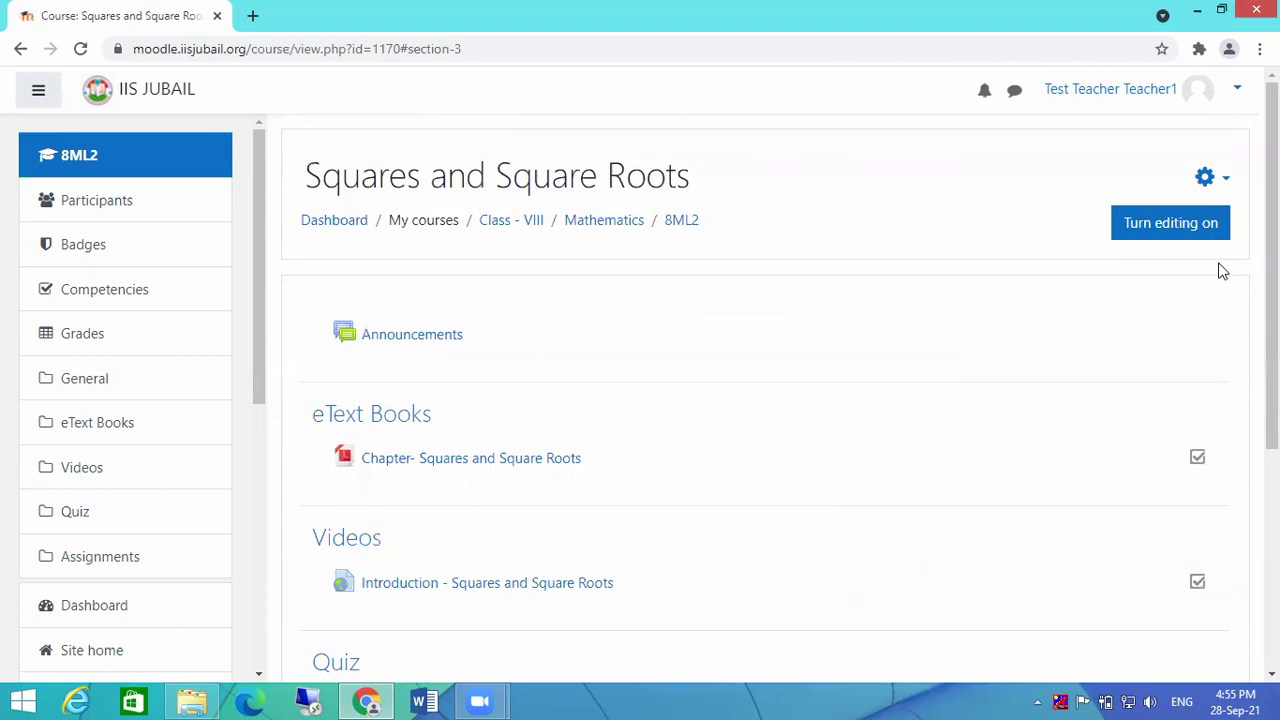
Step: Turn editing on and add a Quiz activity named '3rd Quiz' to the Quiz section
left_click(1190, 221)
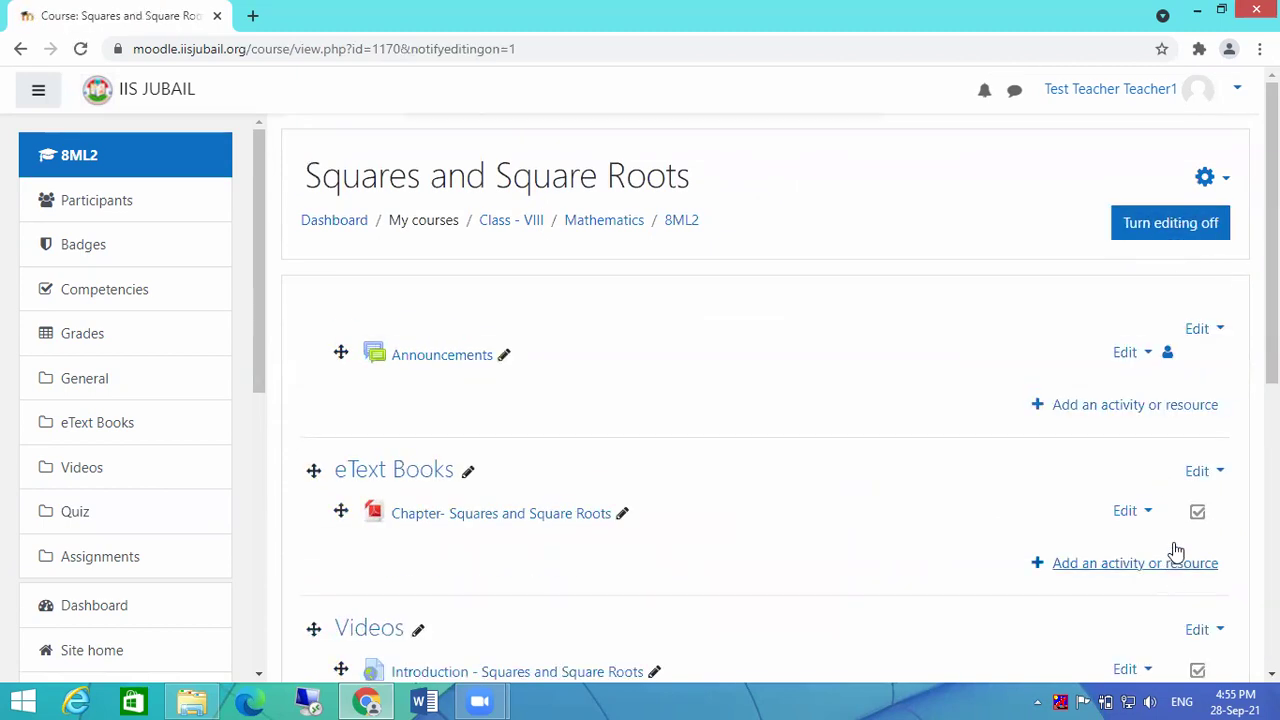
scroll(1176, 551, "down", 8)
left_click(1098, 339)
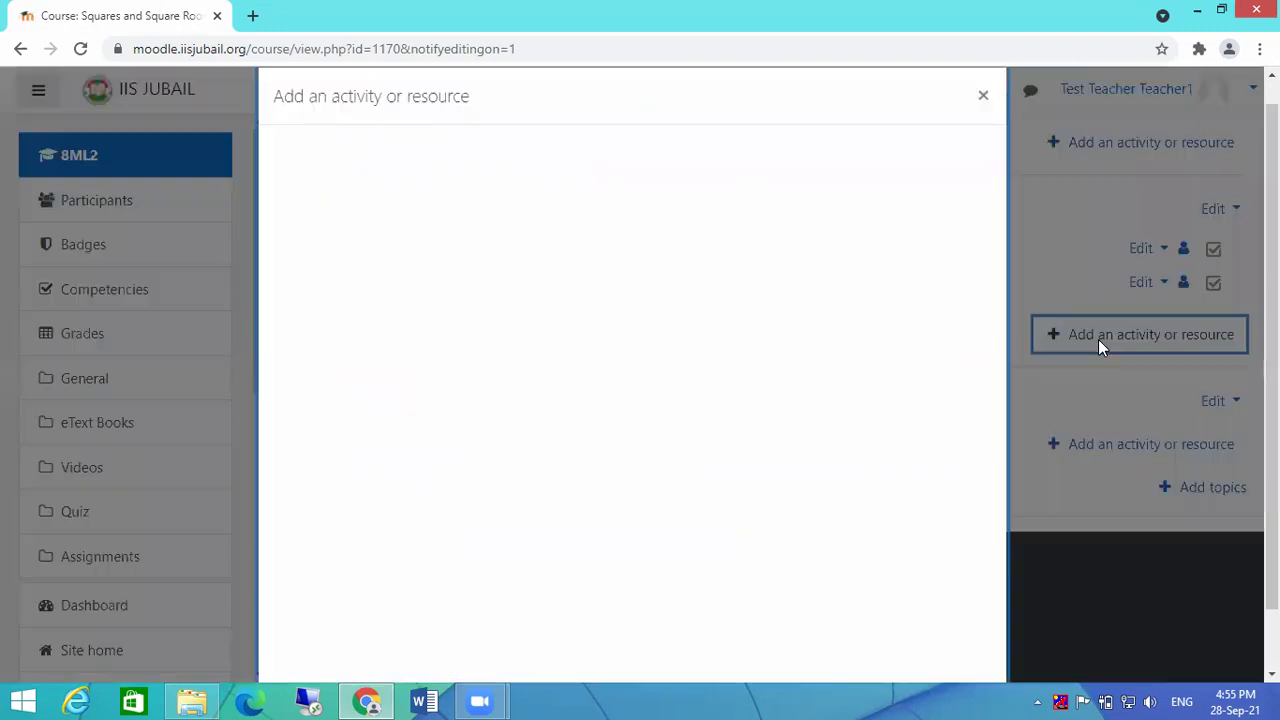
left_click(588, 272)
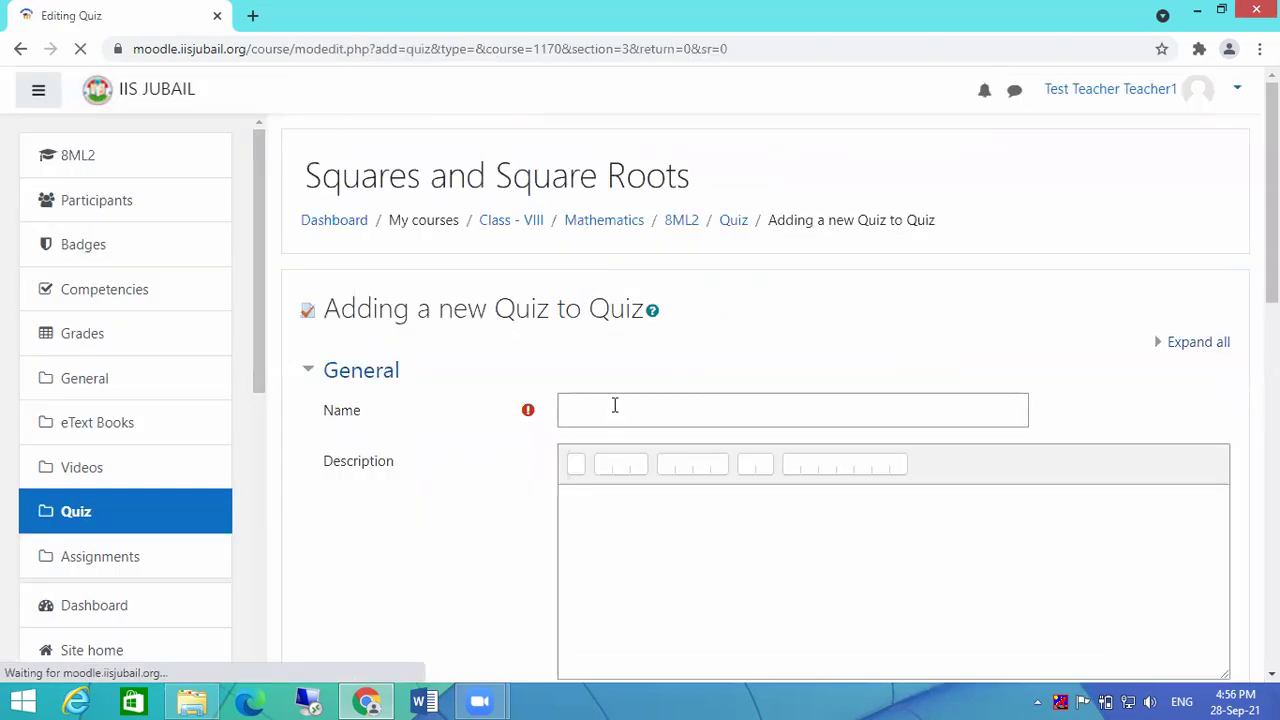
left_click(615, 405)
type("3rd Quiz")
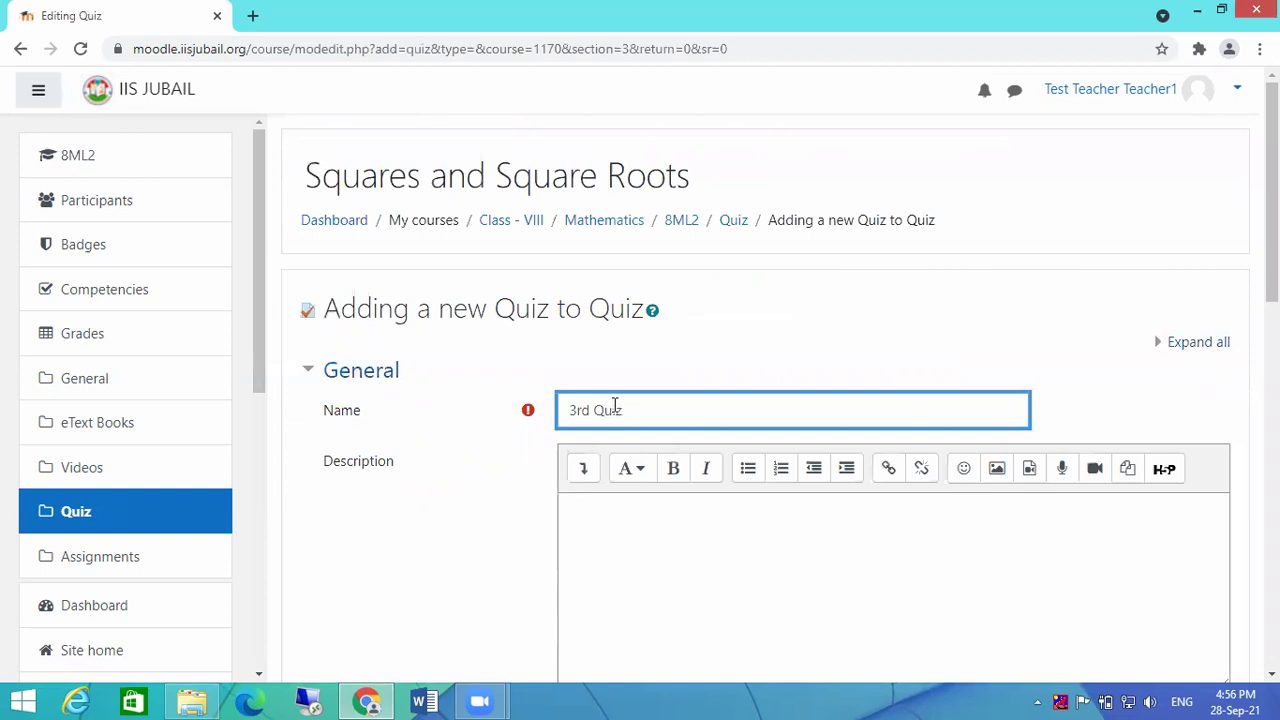
left_click(645, 522)
scroll(847, 517, "down", 6)
scroll(660, 463, "up", 1)
scroll(726, 457, "down", 4)
left_click(695, 499)
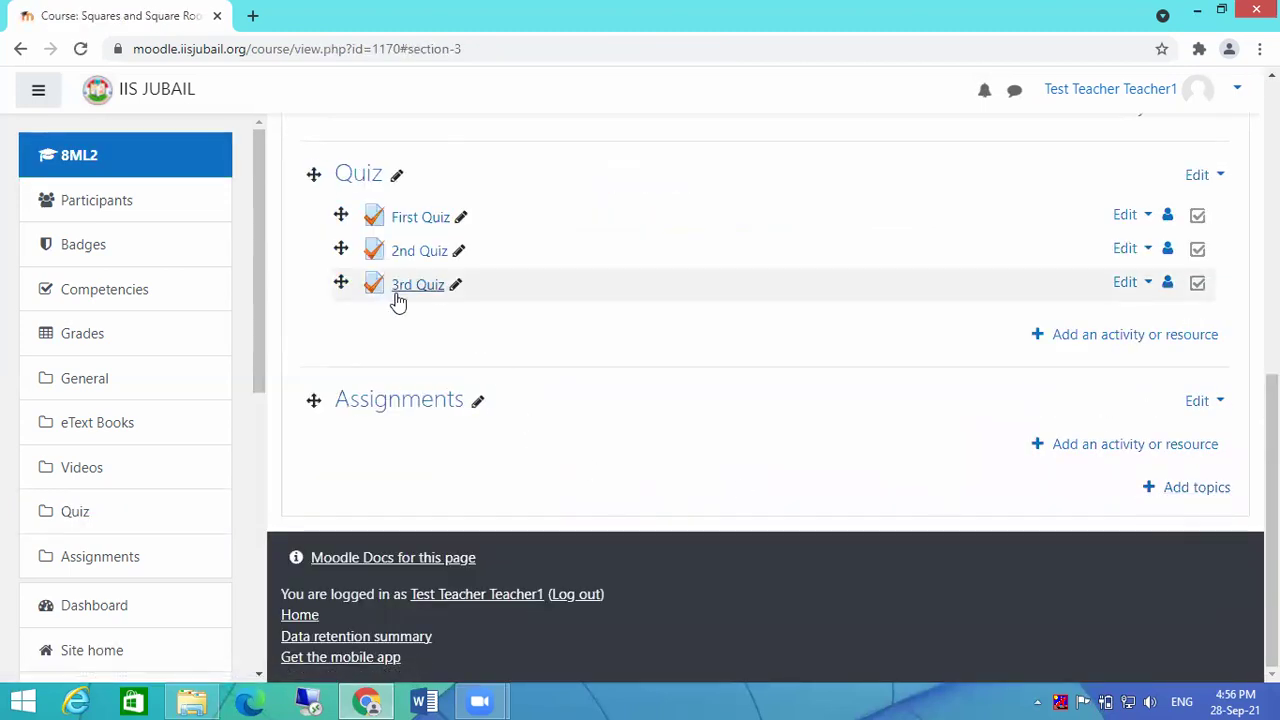
Step: Open the 3rd Quiz's editing page and choose to add questions from the question bank
left_click(418, 285)
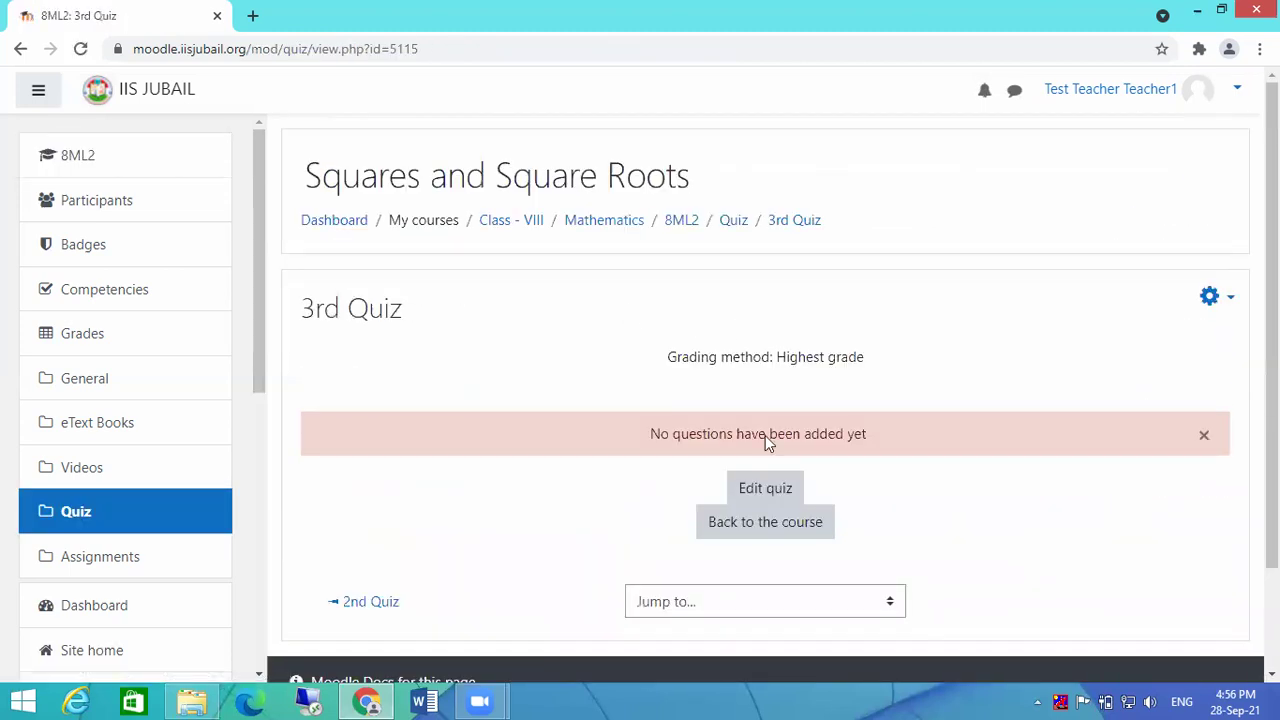
left_click(765, 489)
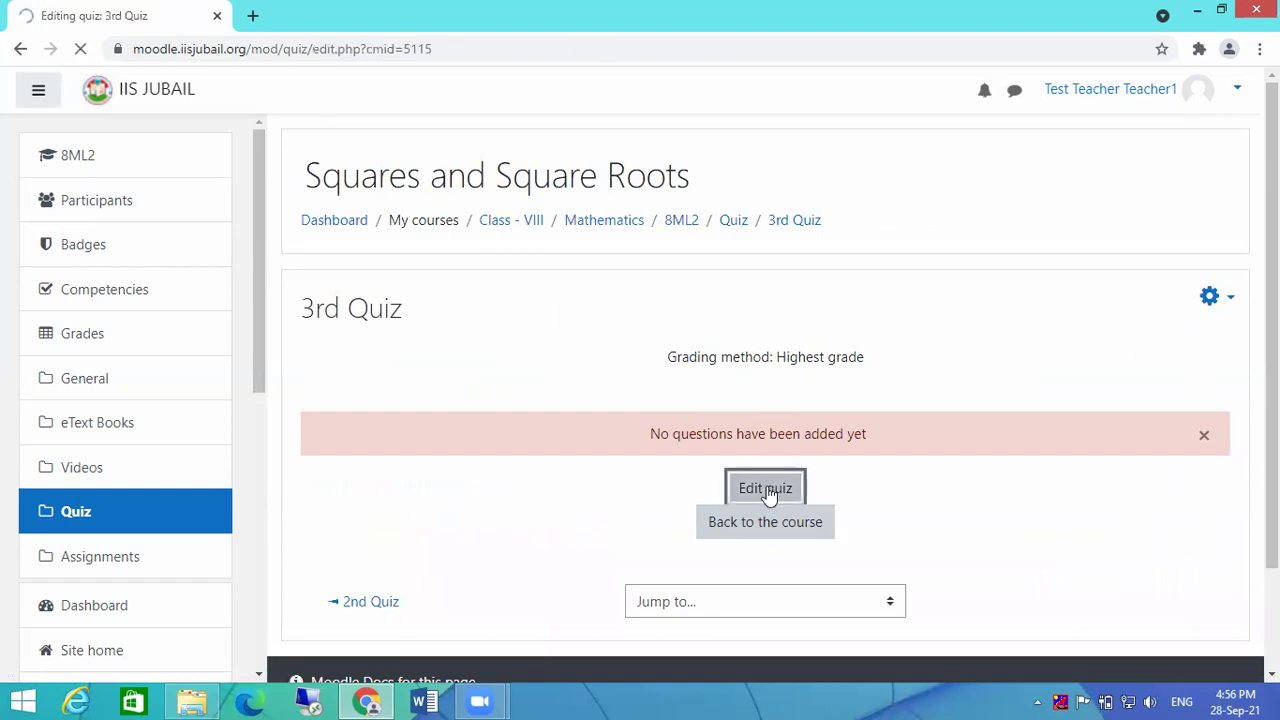
scroll(769, 496, "down", 2)
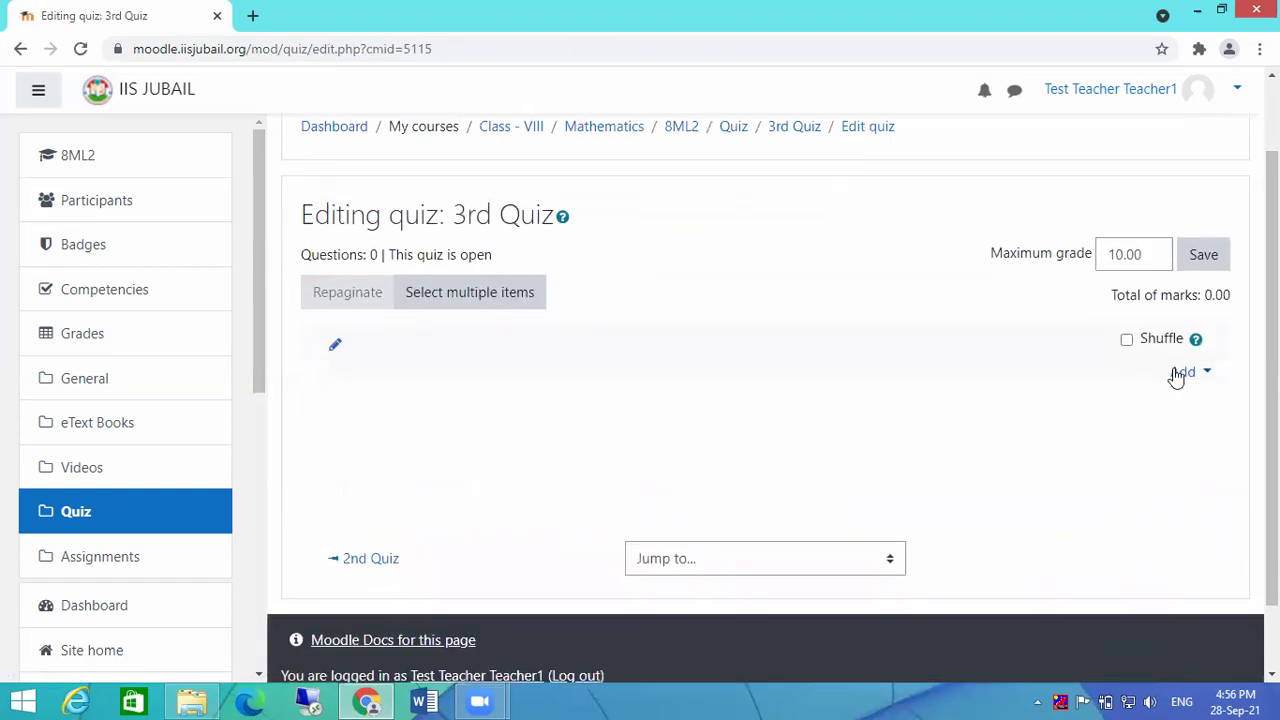
left_click(1208, 374)
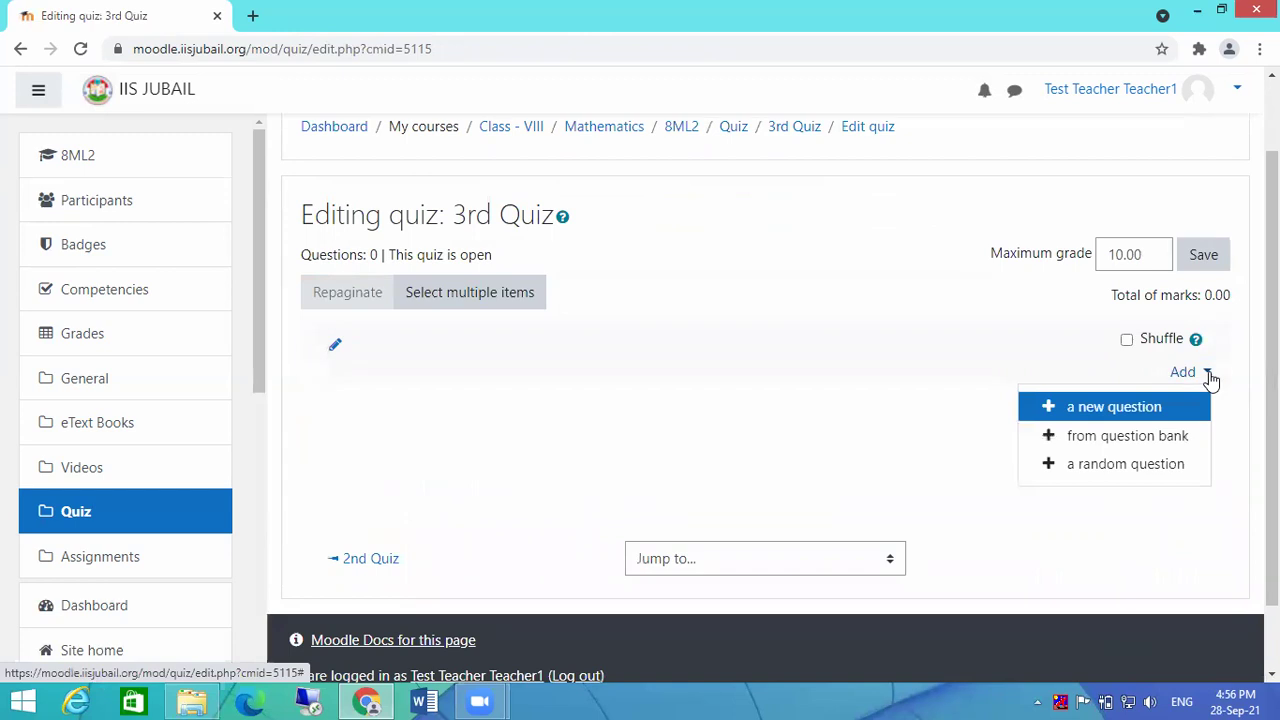
left_click(1071, 445)
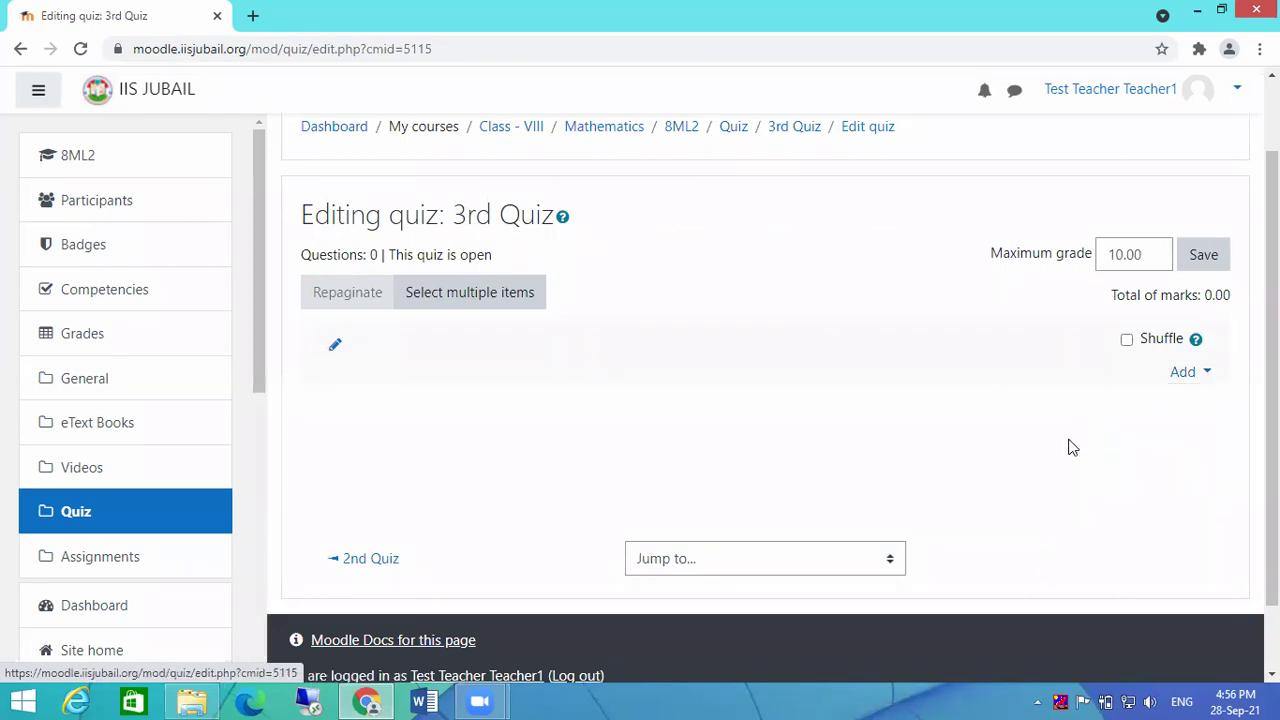
Step: Tick several bank questions, such as perfect squares and square of 42, then close without adding
scroll(795, 378, "down", 5)
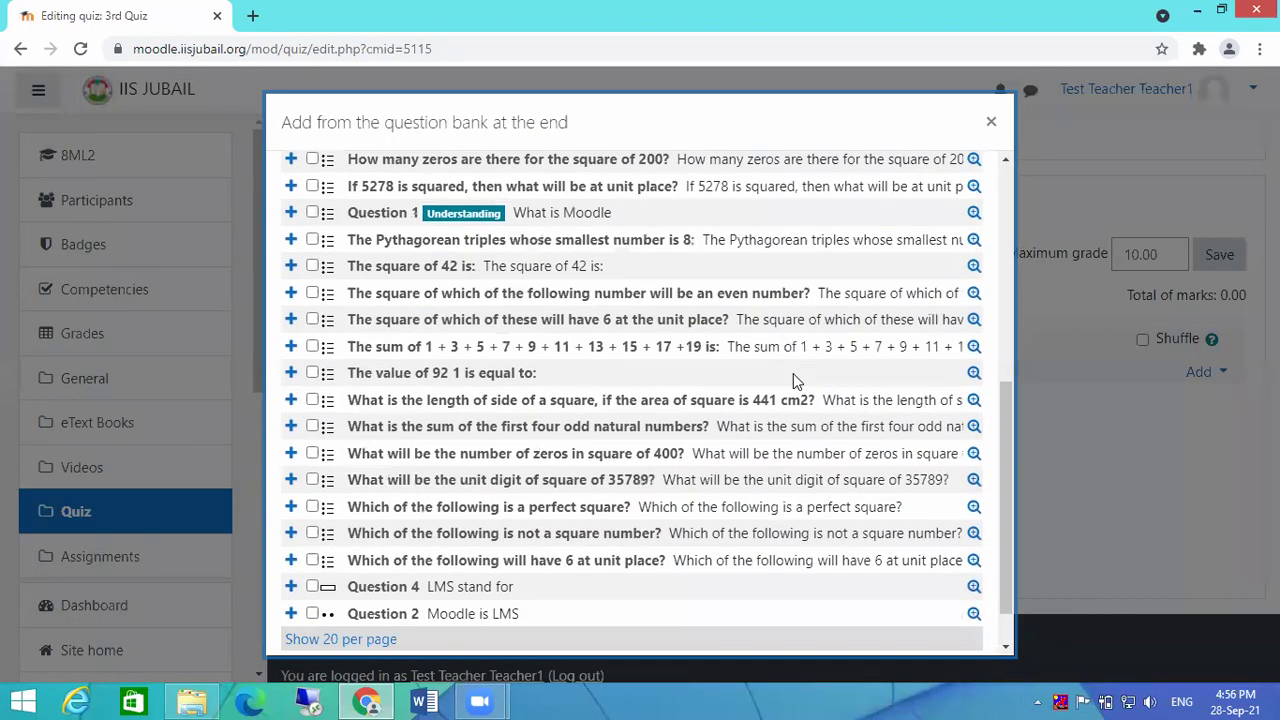
scroll(793, 376, "down", 1)
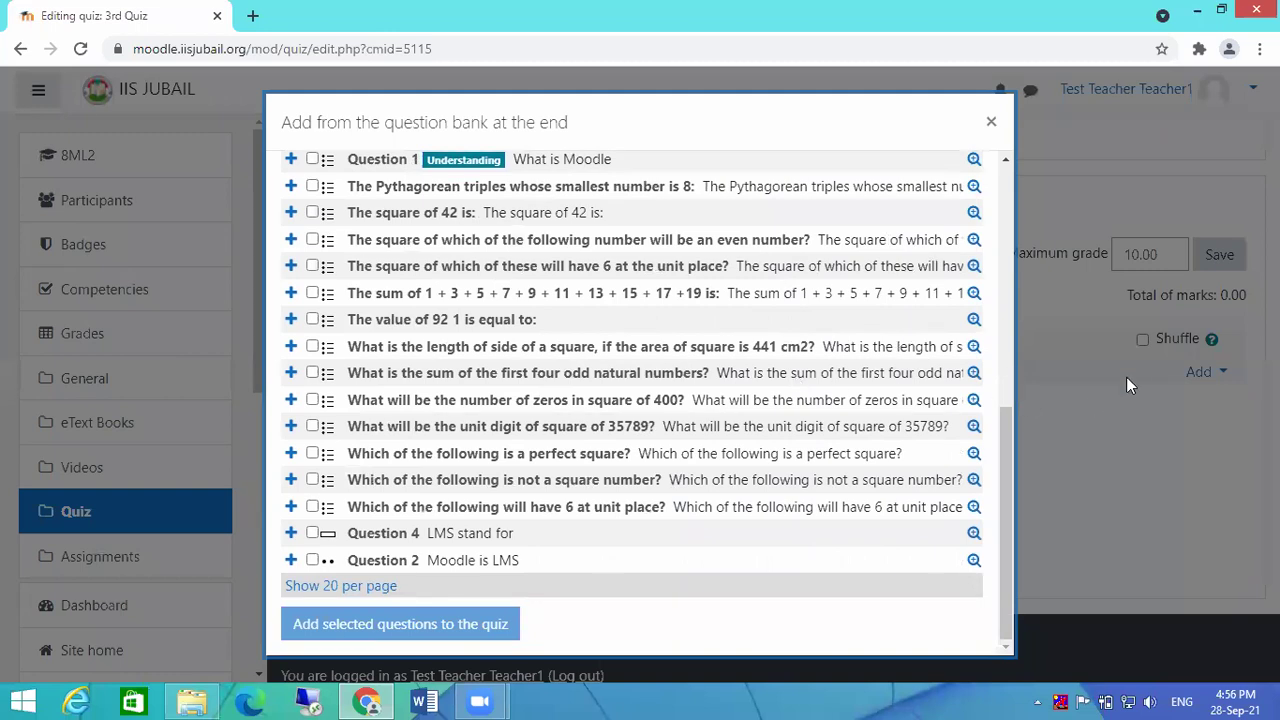
left_click_drag(1008, 472, 1010, 304)
left_click(312, 288)
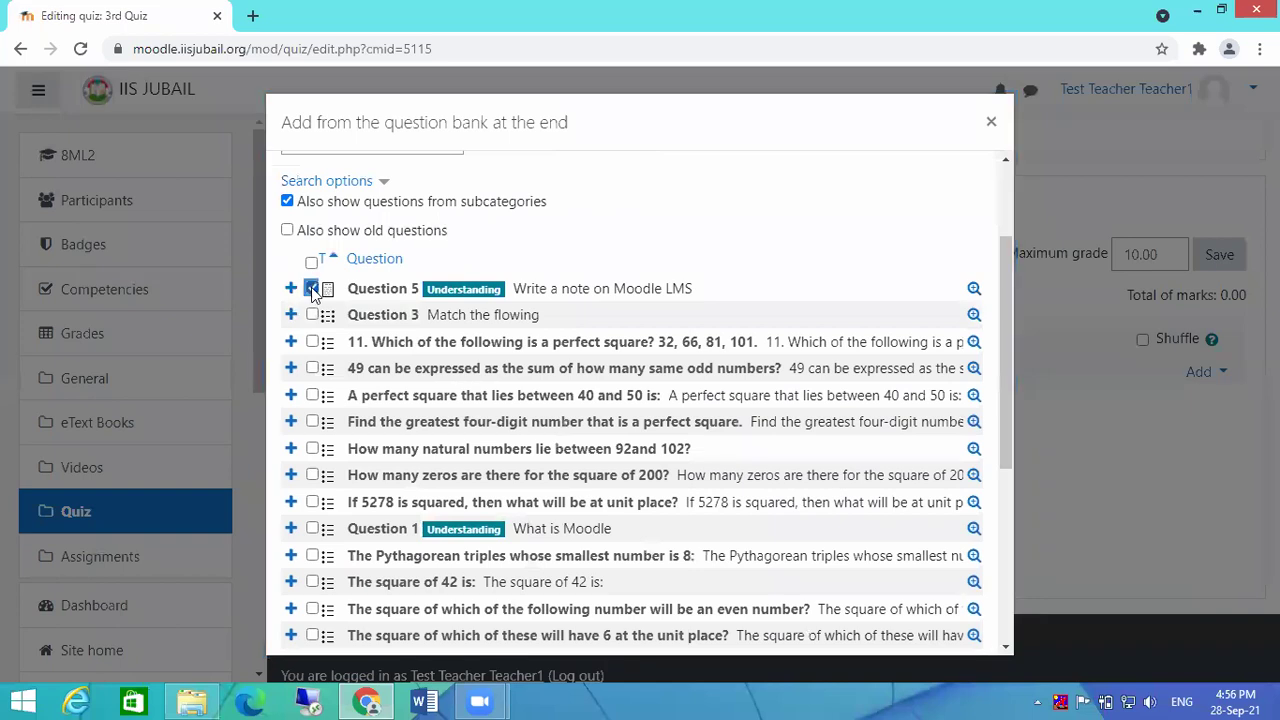
left_click(312, 448)
left_click(312, 528)
left_click(312, 582)
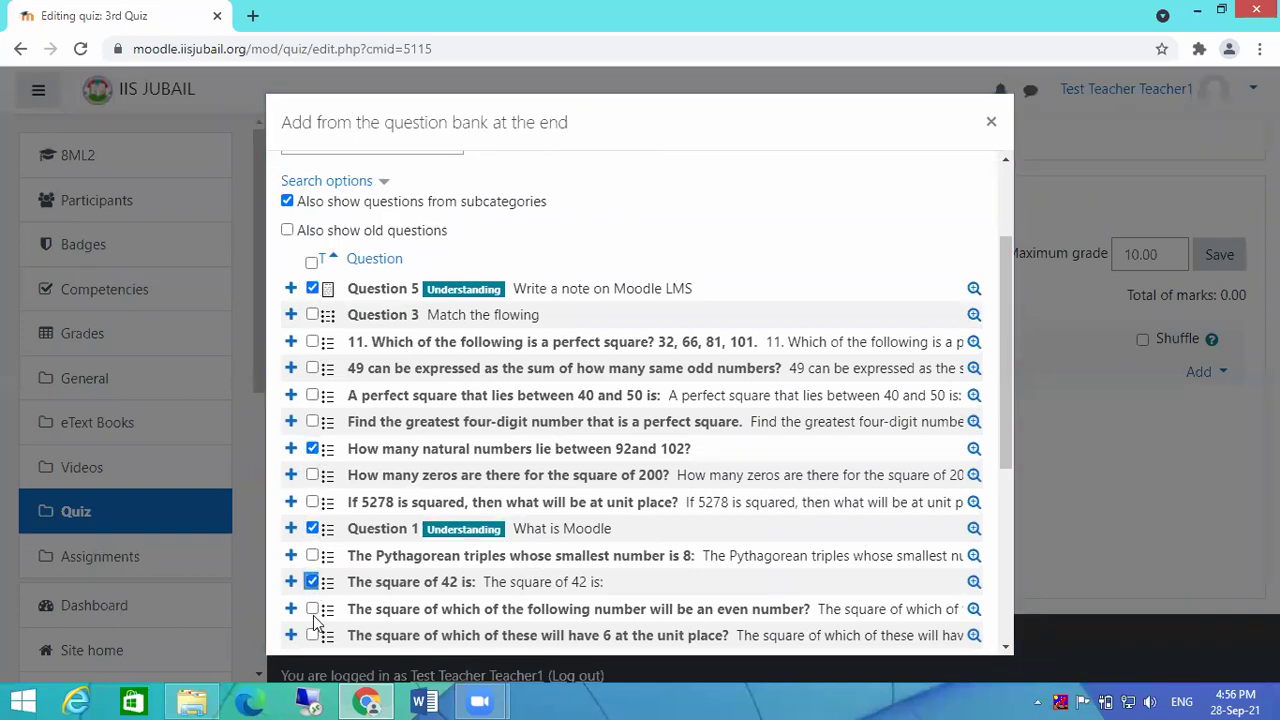
left_click(312, 608)
left_click(312, 288)
left_click(312, 341)
left_click(312, 395)
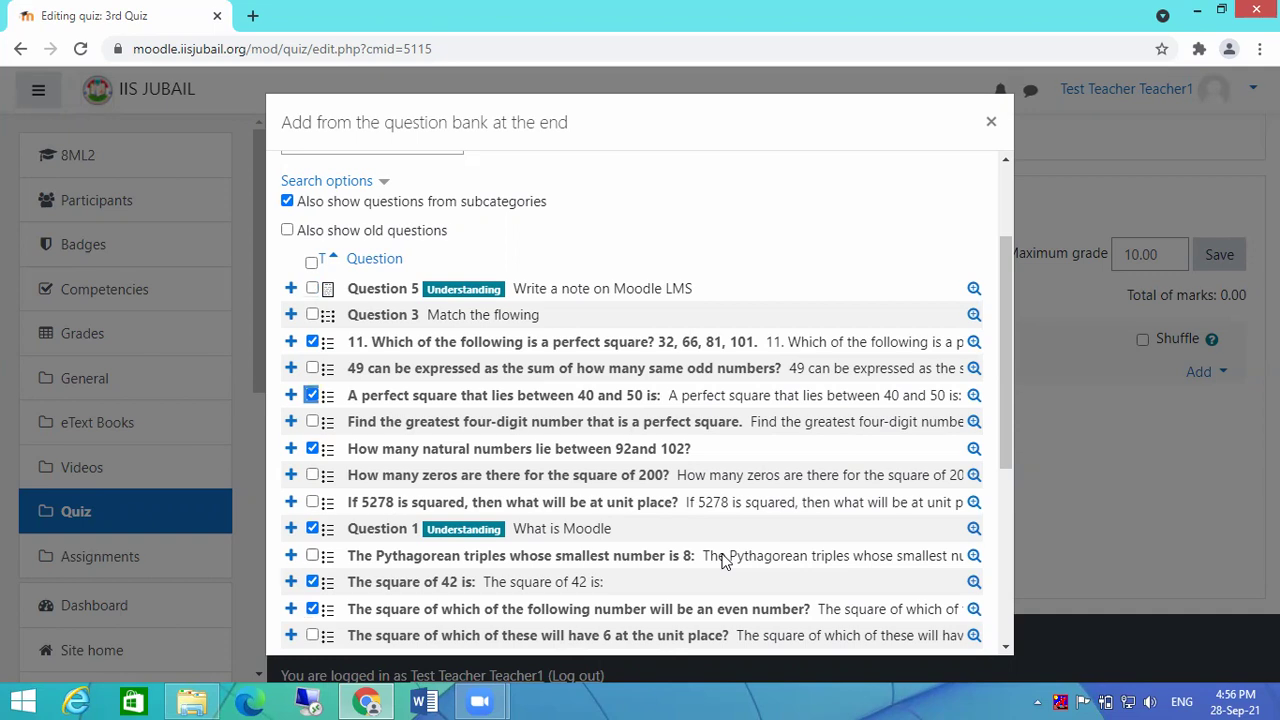
scroll(818, 432, "down", 4)
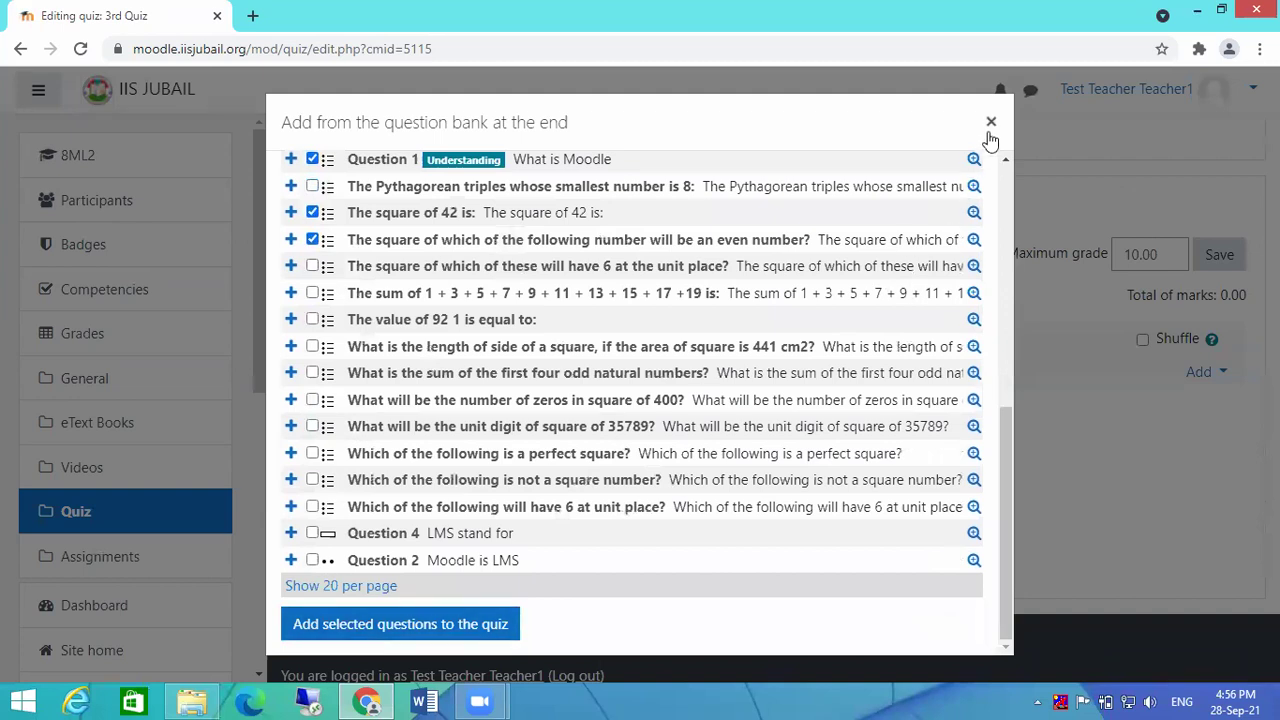
left_click(991, 122)
left_click(1203, 372)
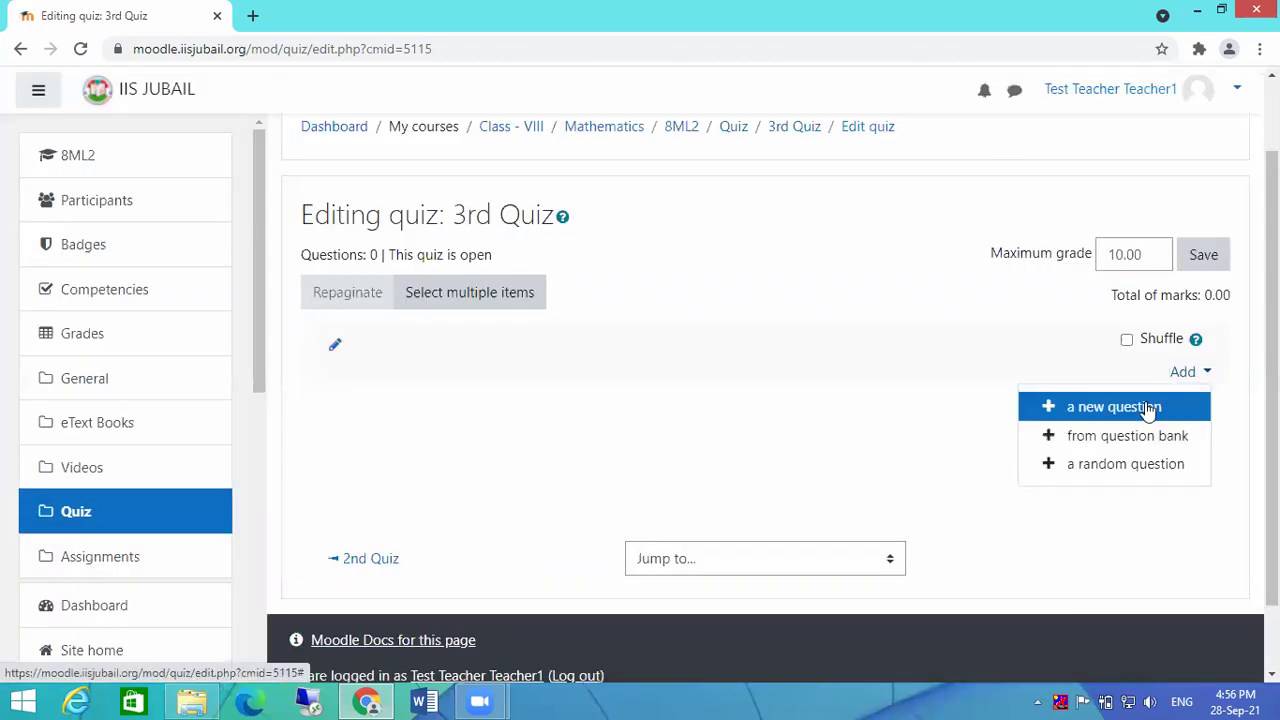
left_click(1108, 412)
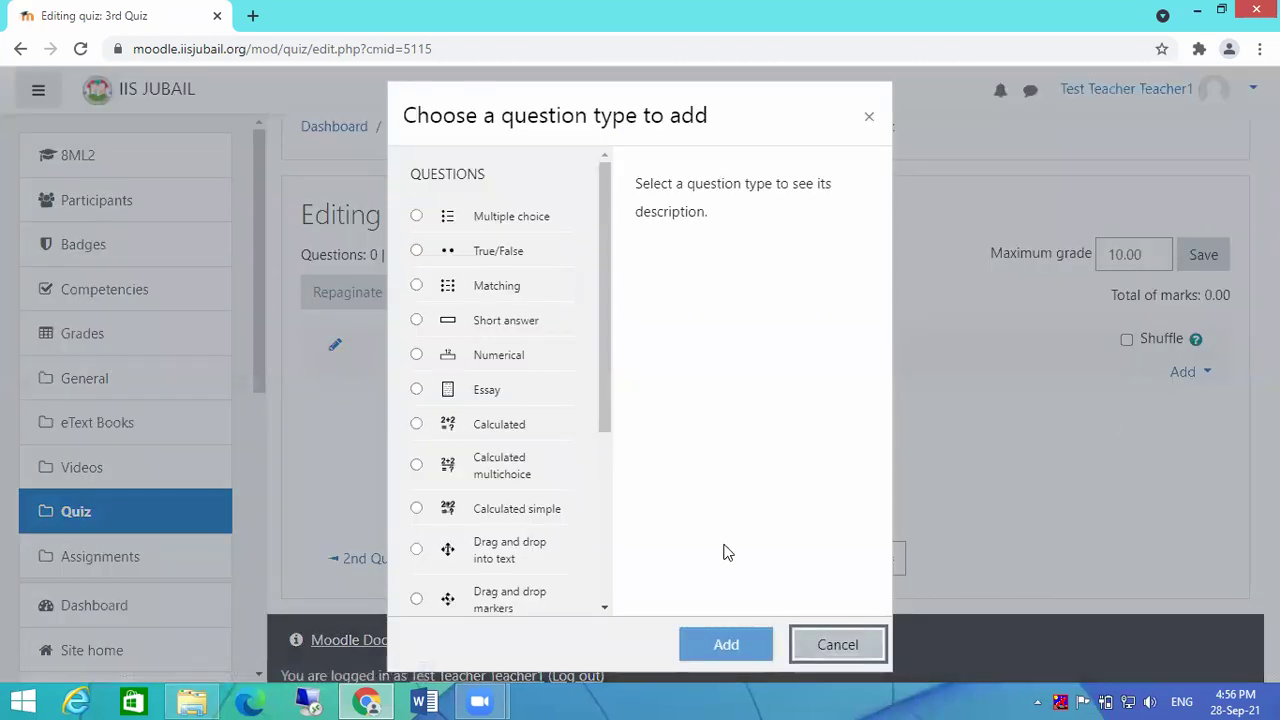
left_click(852, 652)
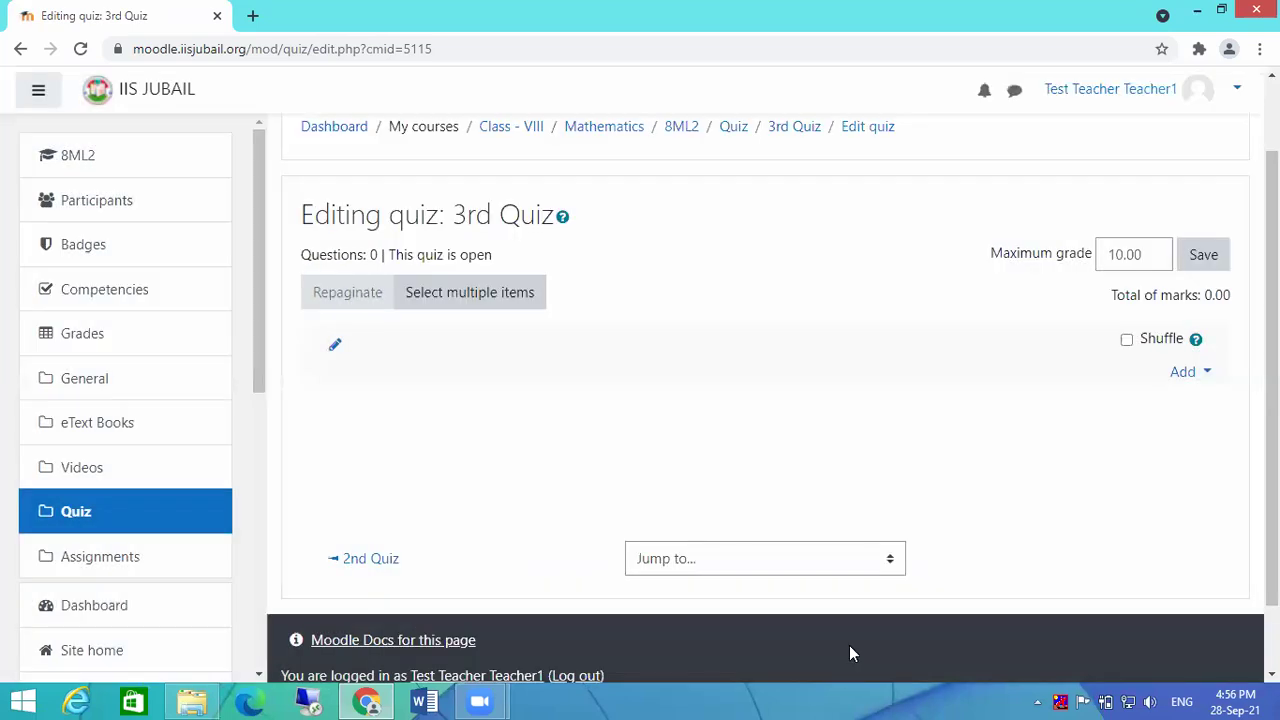
left_click(1205, 378)
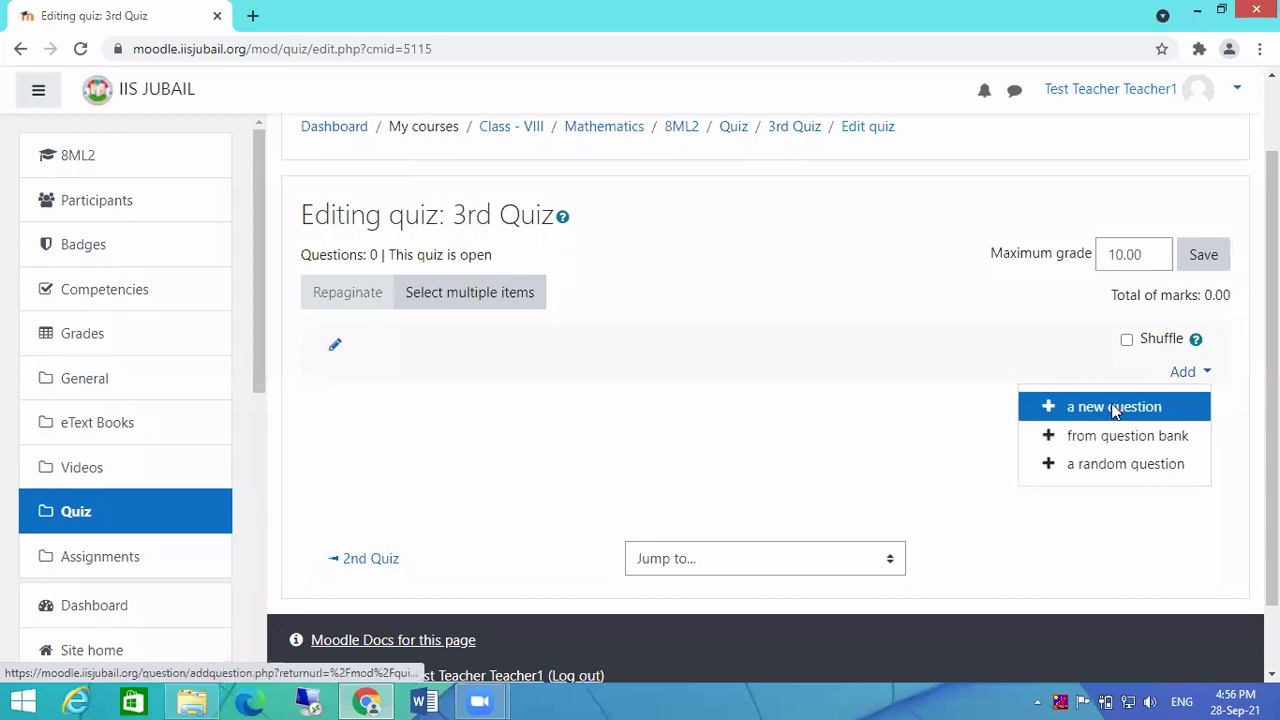
left_click(1112, 408)
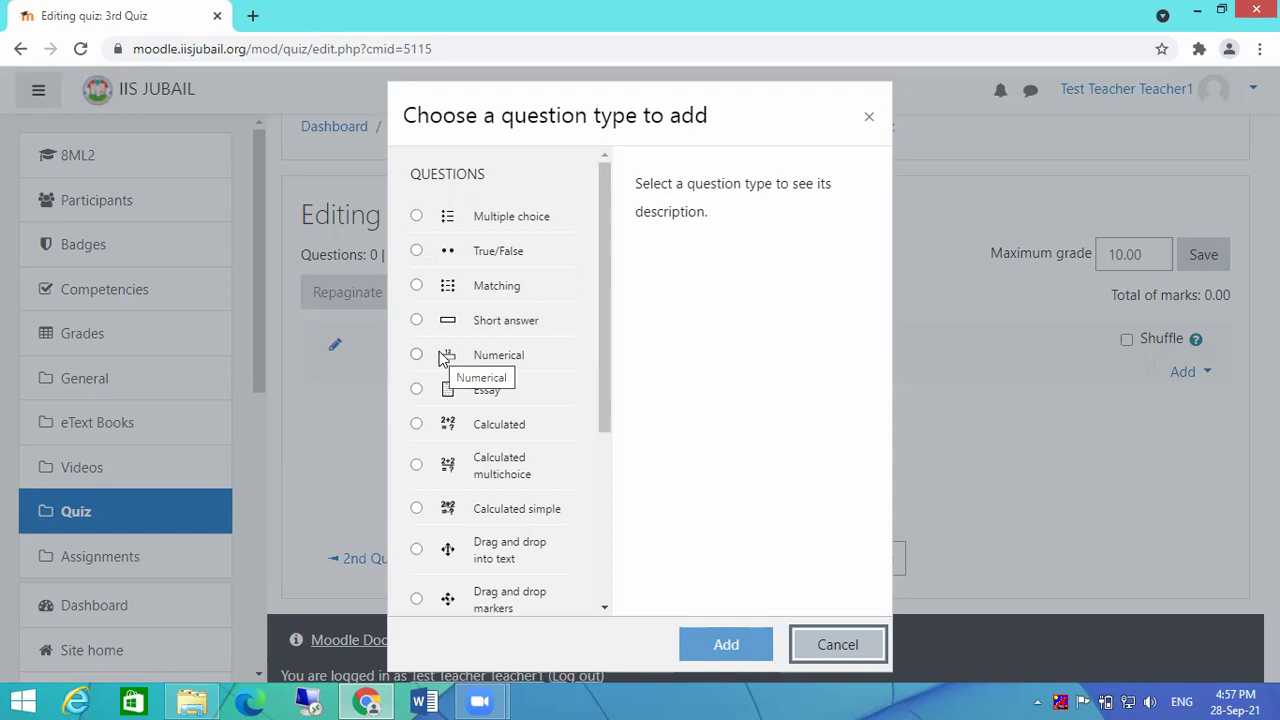
left_click(838, 646)
left_click(1207, 374)
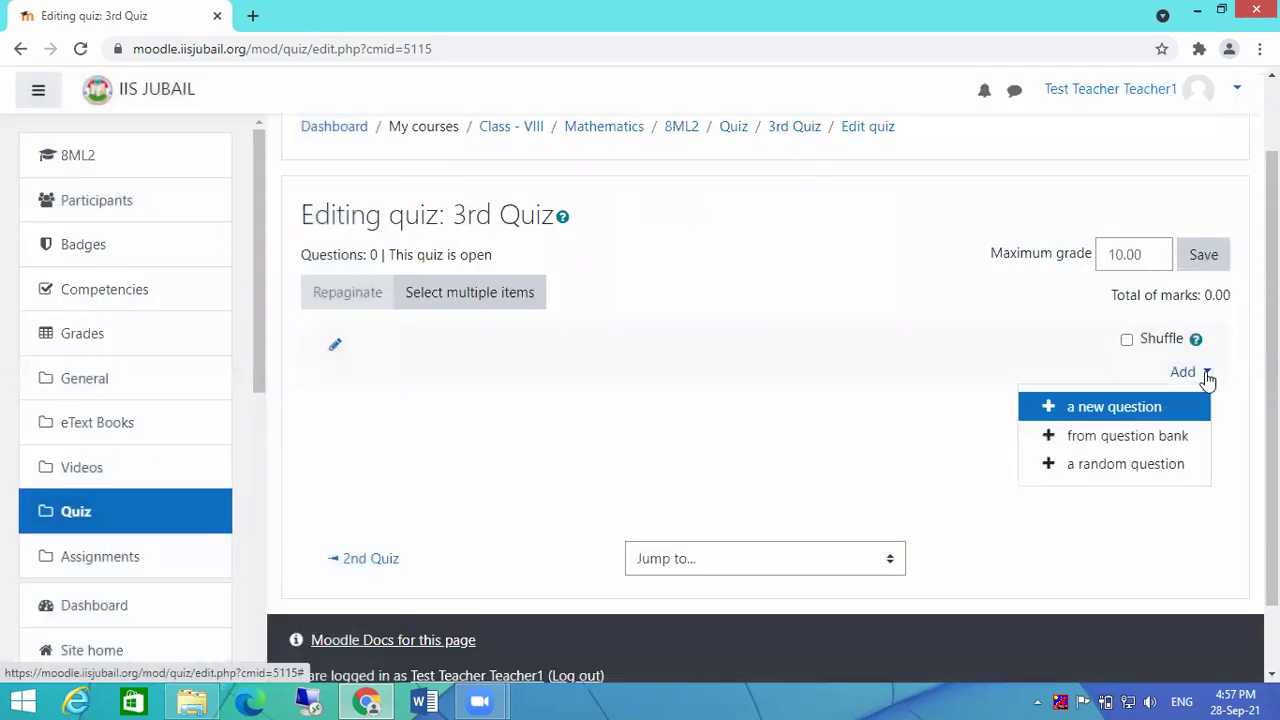
Step: Add 10 random questions from Default for 8ML2, giving one per page at 1.00 each
left_click(1081, 465)
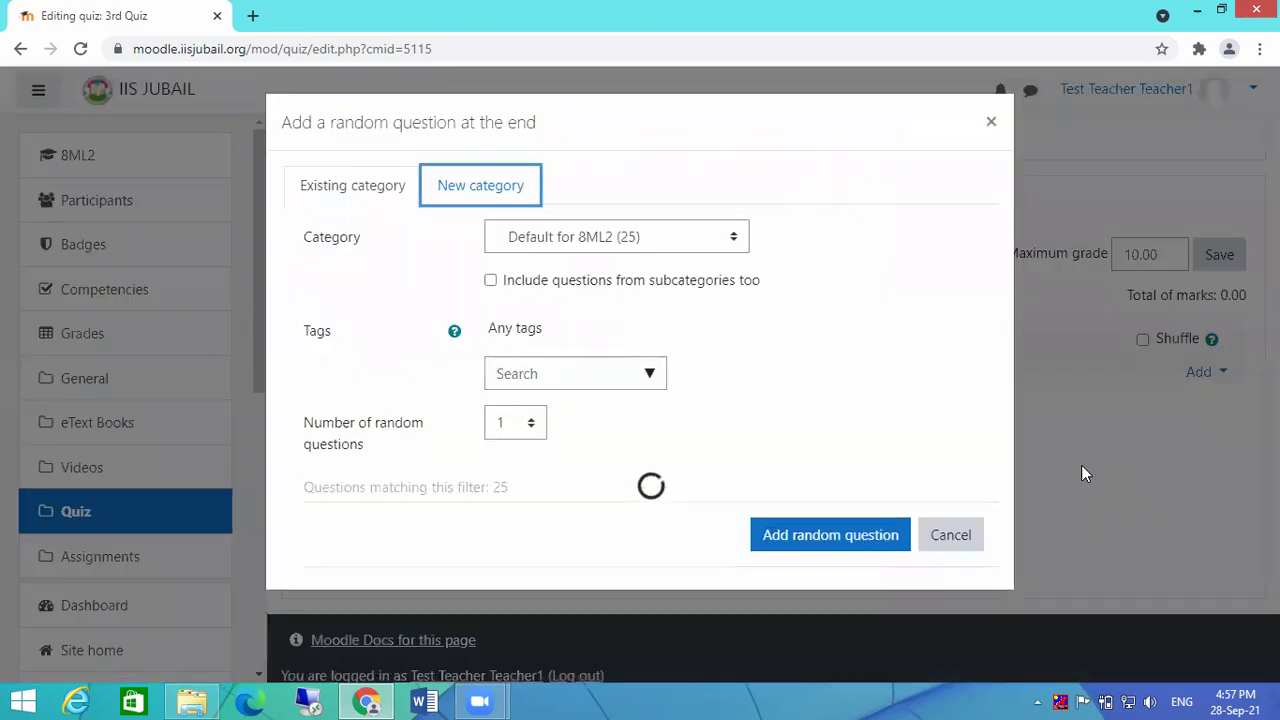
left_click(575, 373)
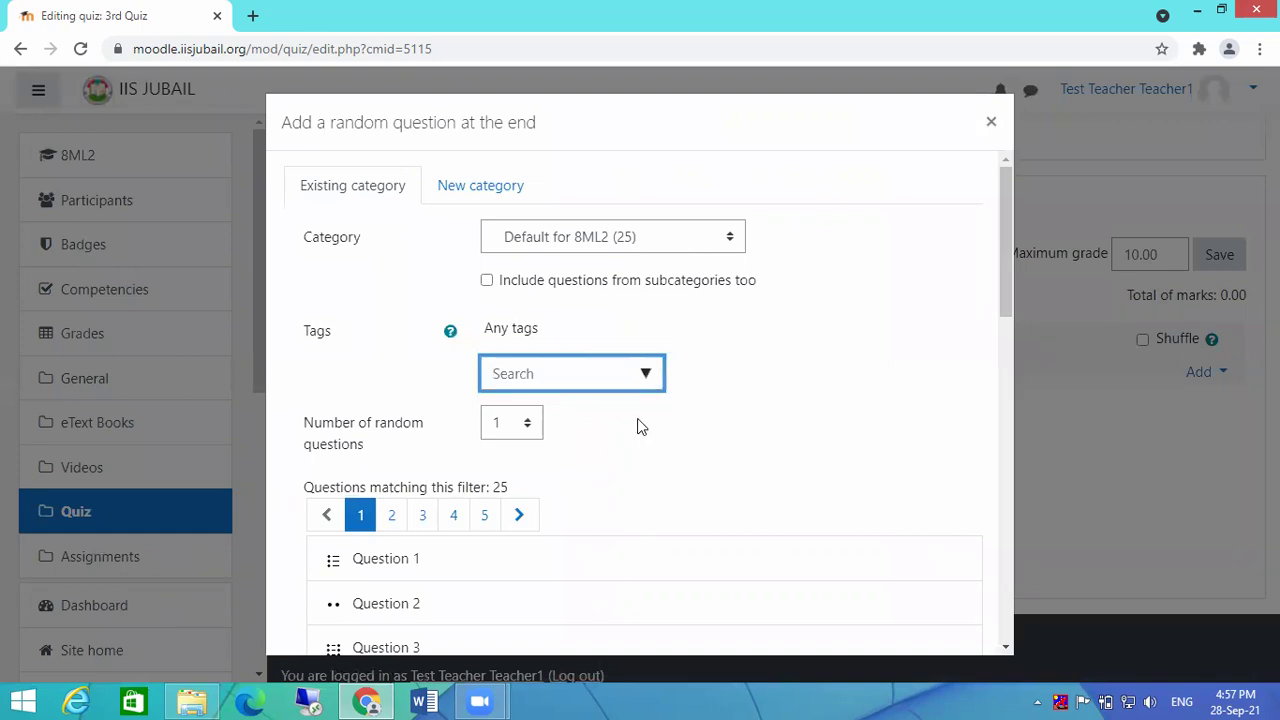
left_click(508, 428)
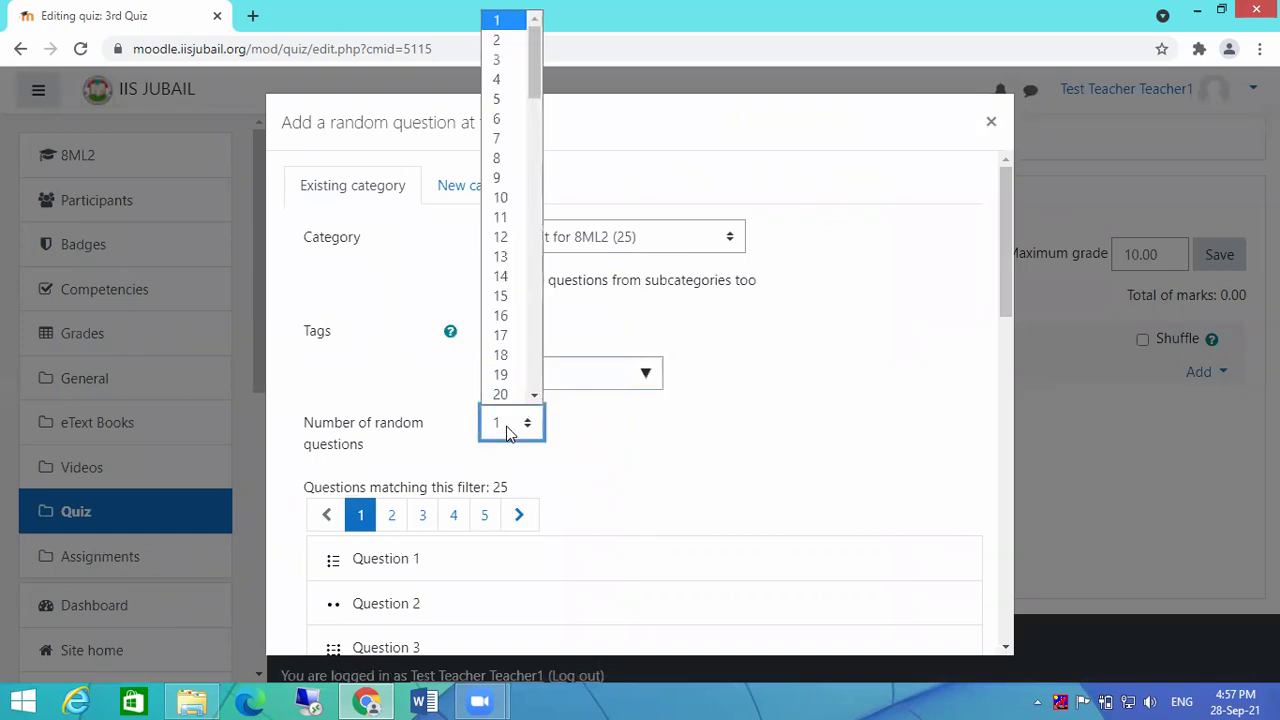
left_click(498, 200)
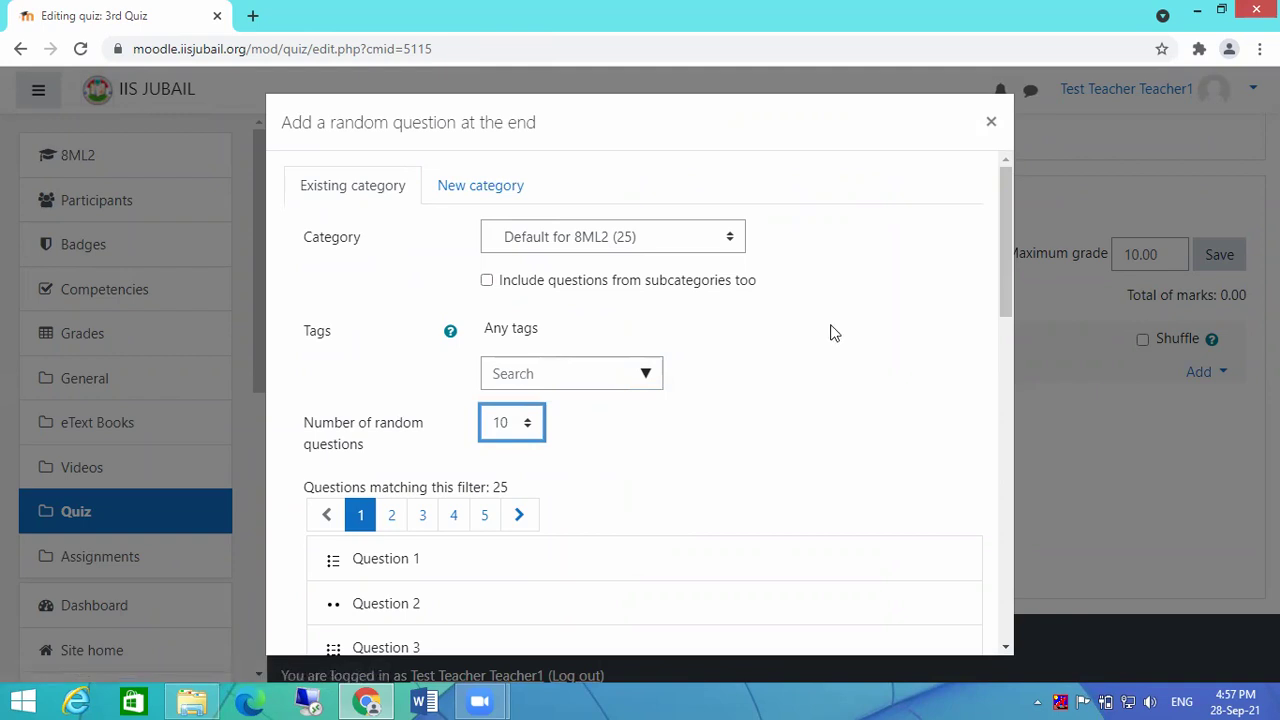
scroll(832, 340, "down", 2)
scroll(832, 327, "down", 9)
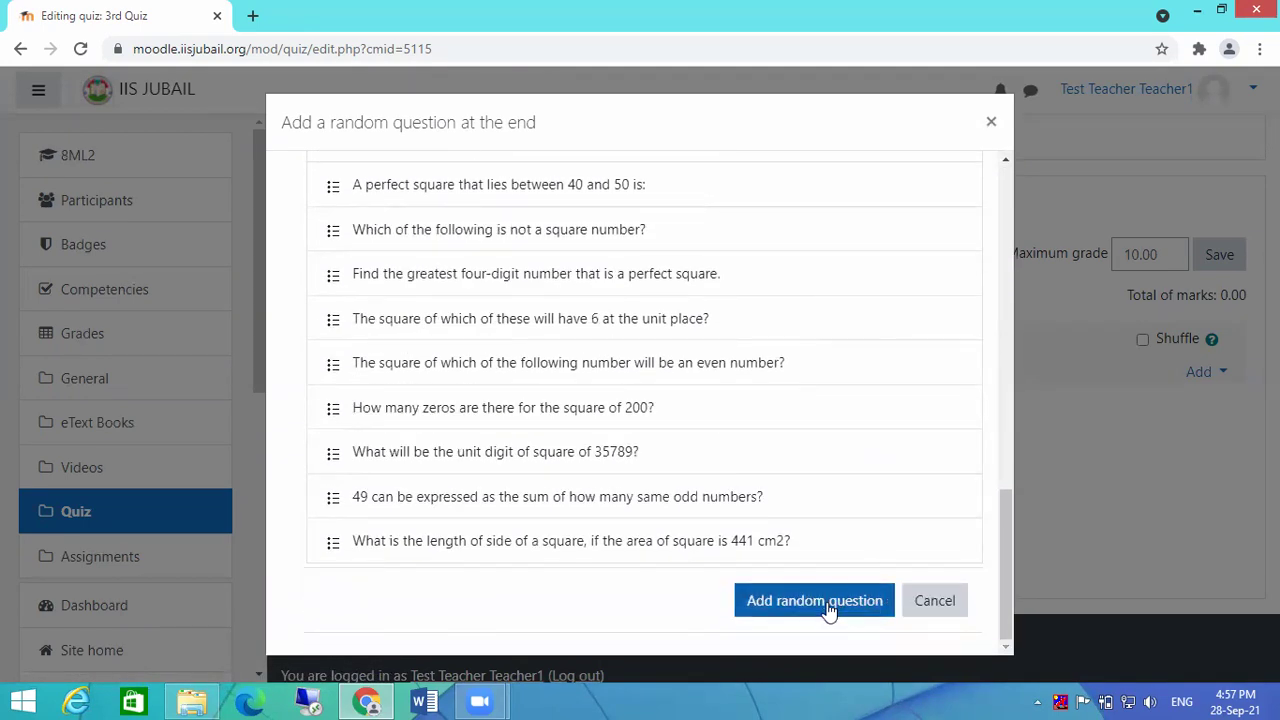
left_click(828, 610)
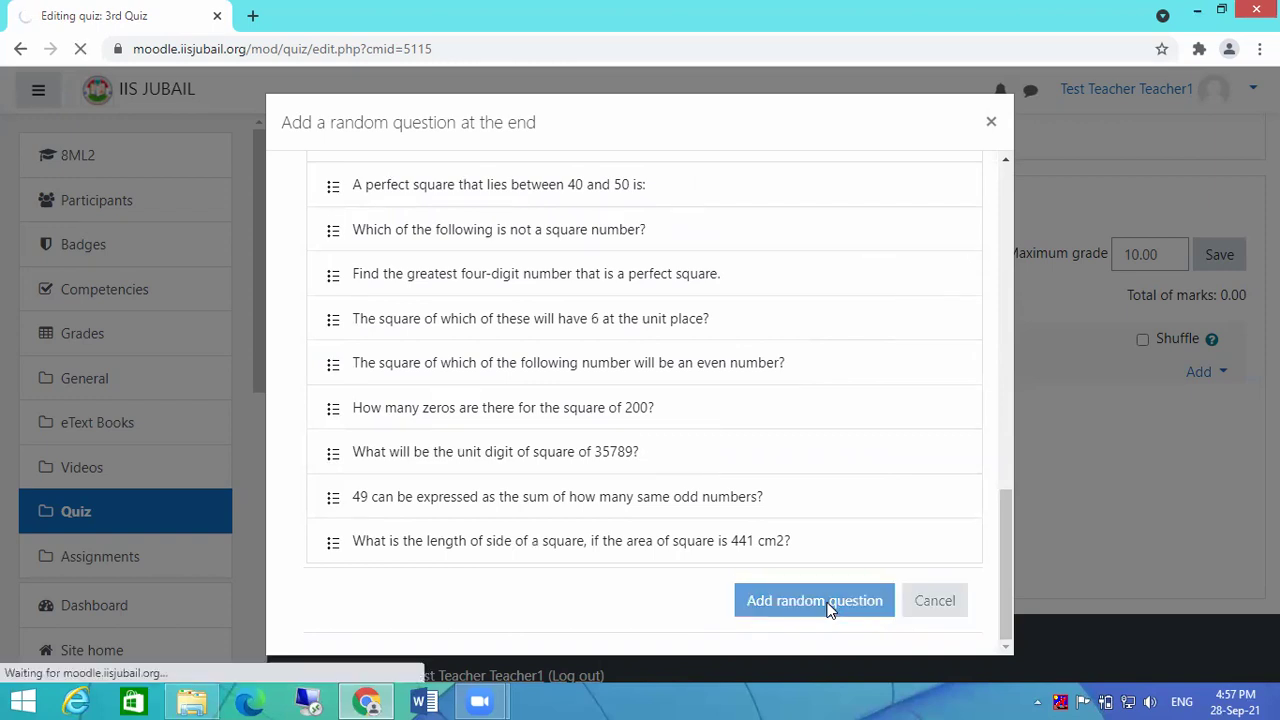
scroll(885, 525, "down", 3)
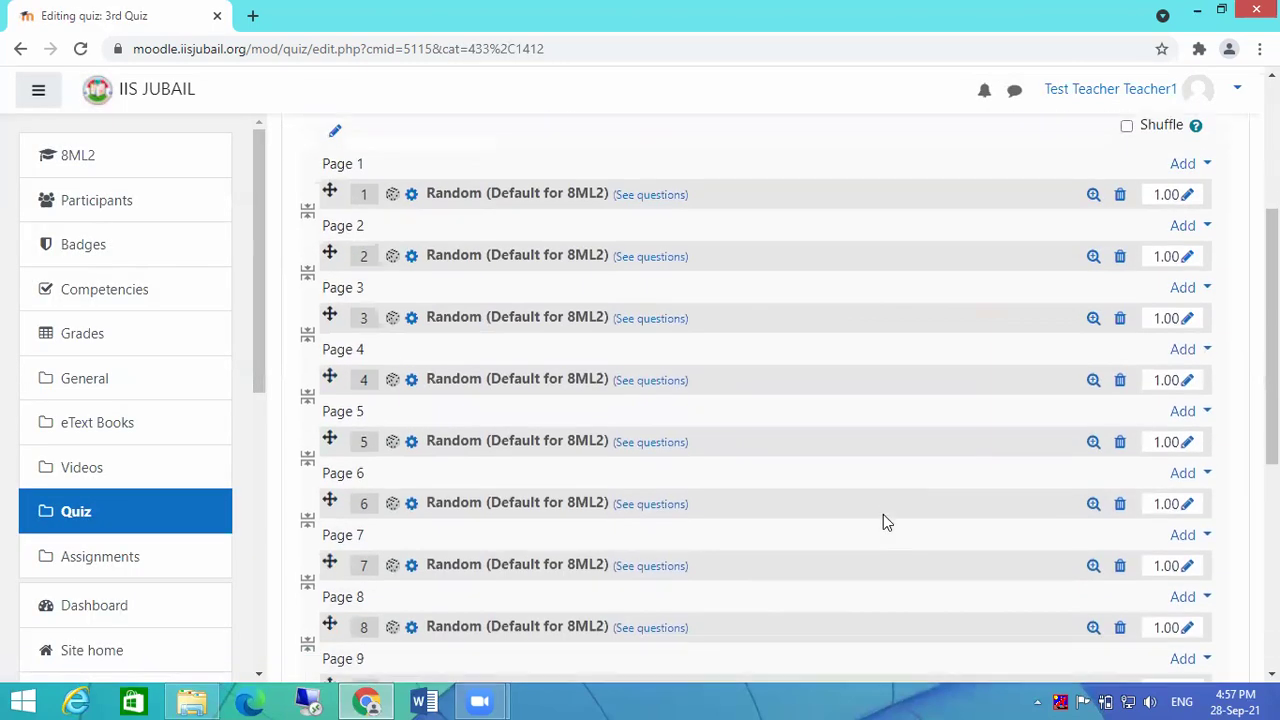
scroll(883, 521, "down", 3)
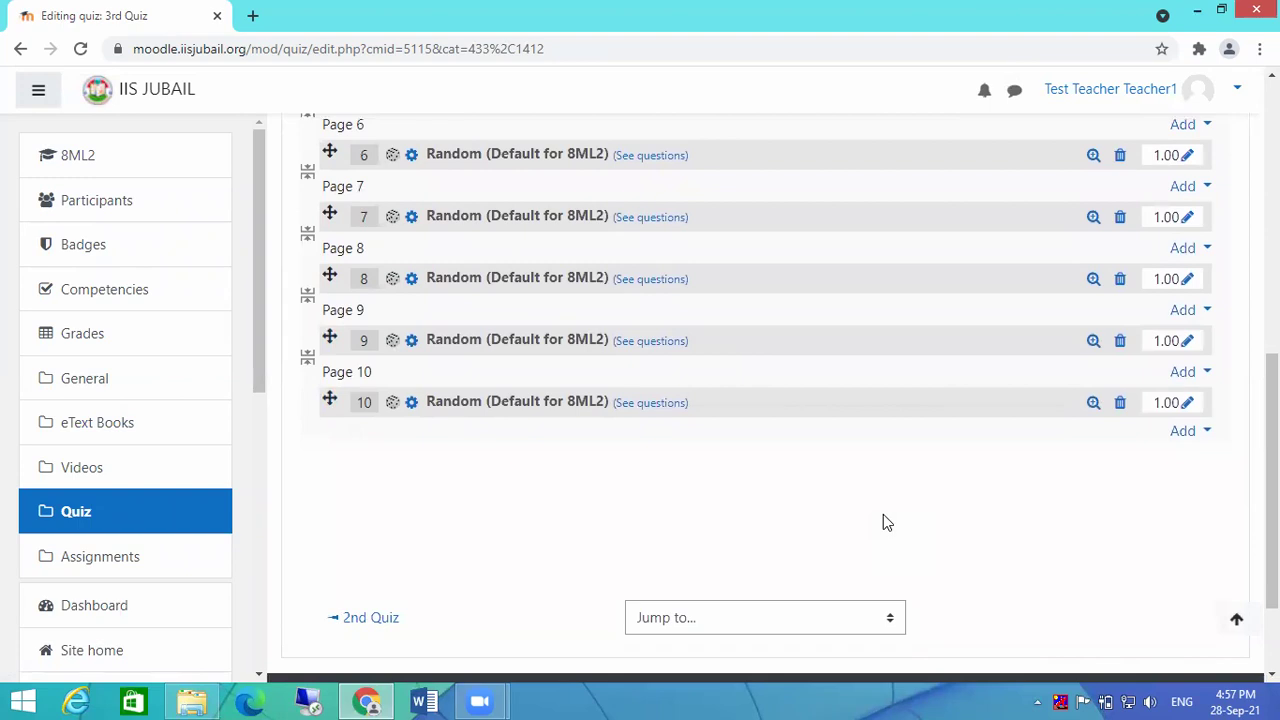
scroll(883, 521, "up", 7)
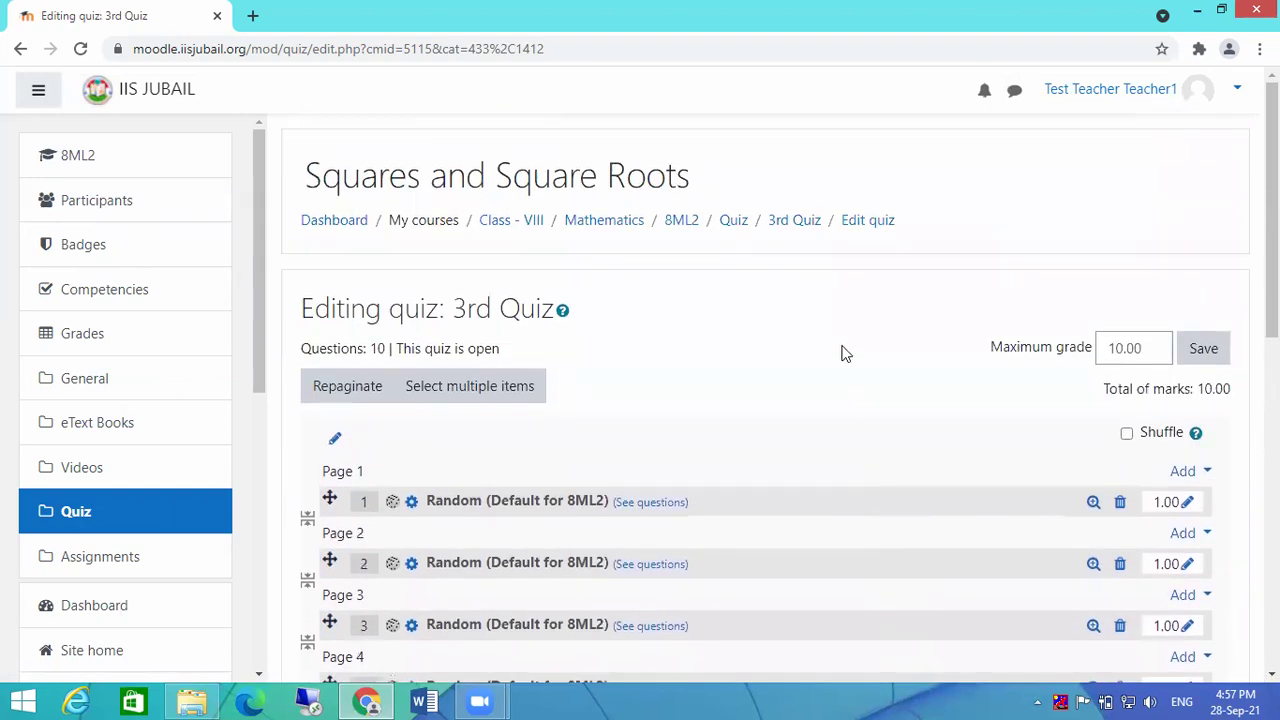
Step: Open the 3rd Quiz from the Quiz section and start a teacher preview attempt
left_click(733, 224)
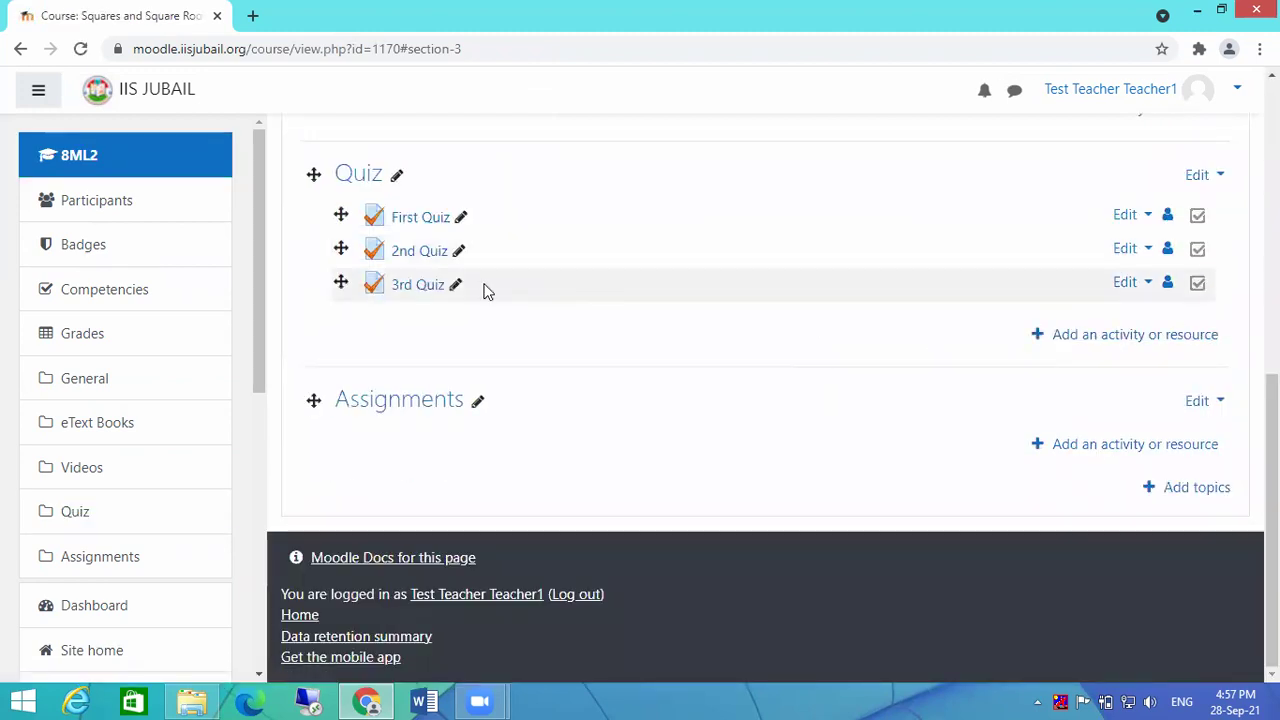
left_click(405, 292)
left_click(761, 433)
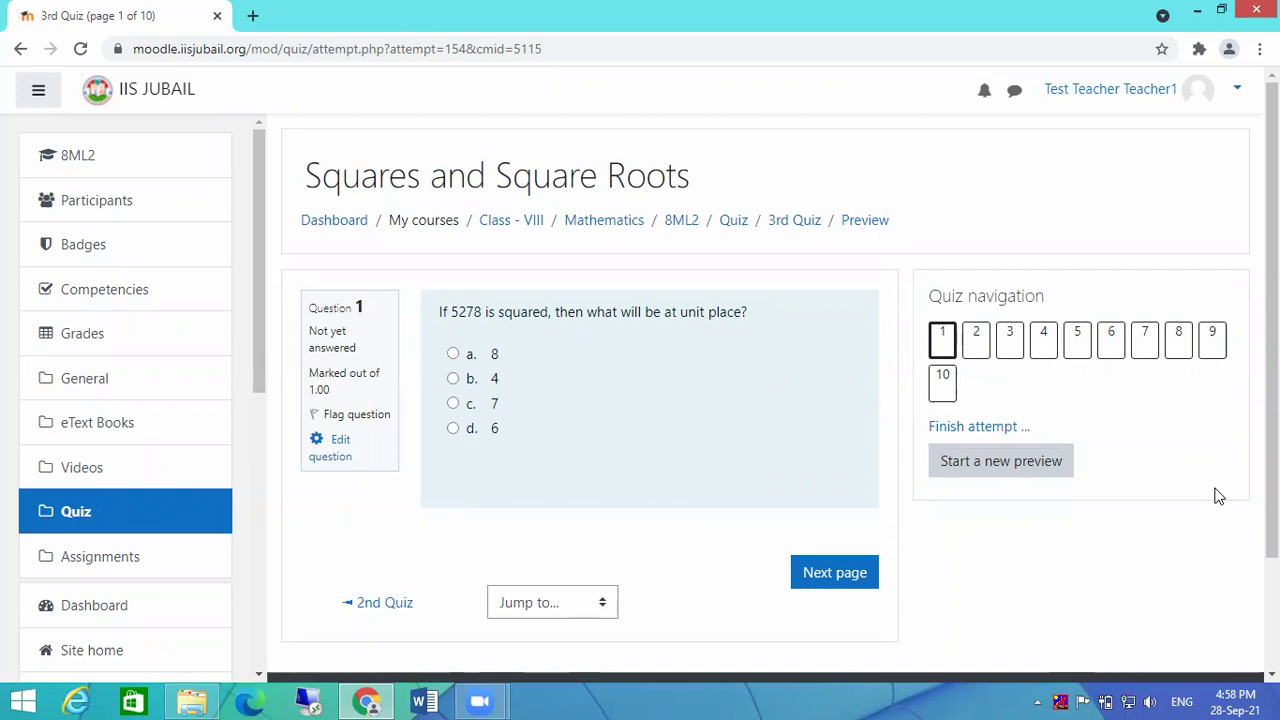
Step: Launch a second browser for the student login, then return the teacher window to the 8ML2 course
left_click(1238, 93)
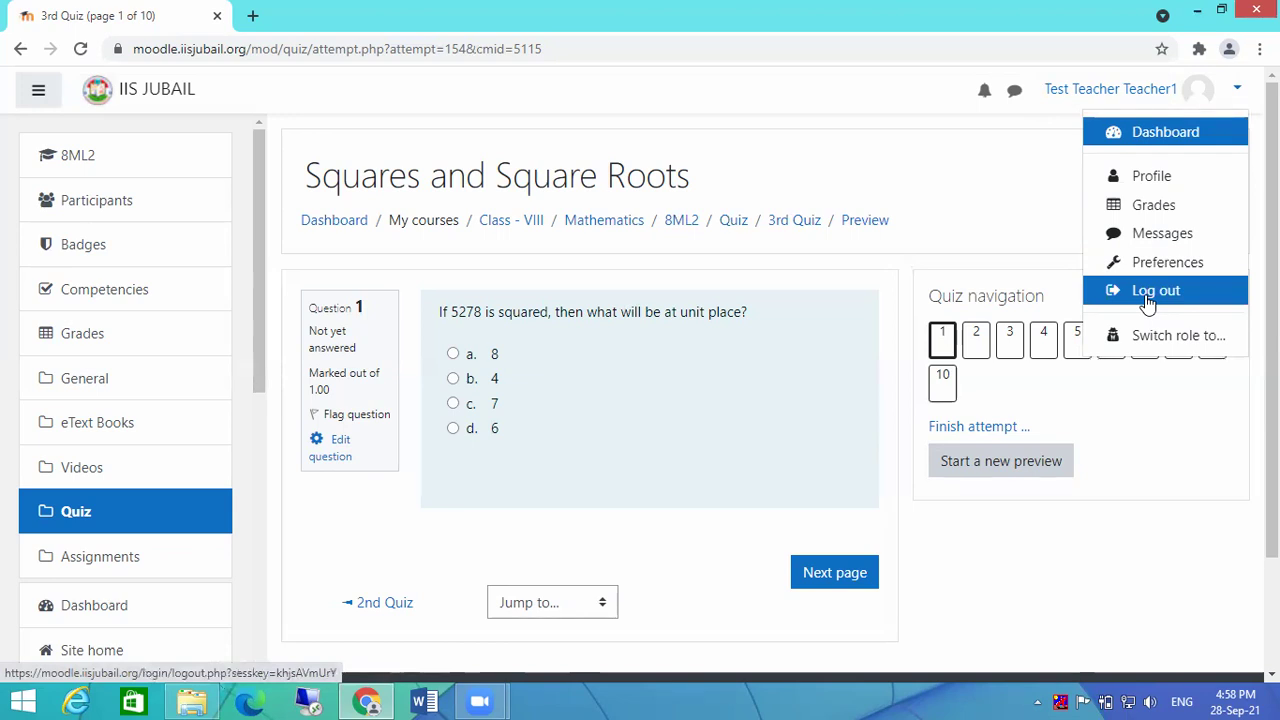
left_click(250, 700)
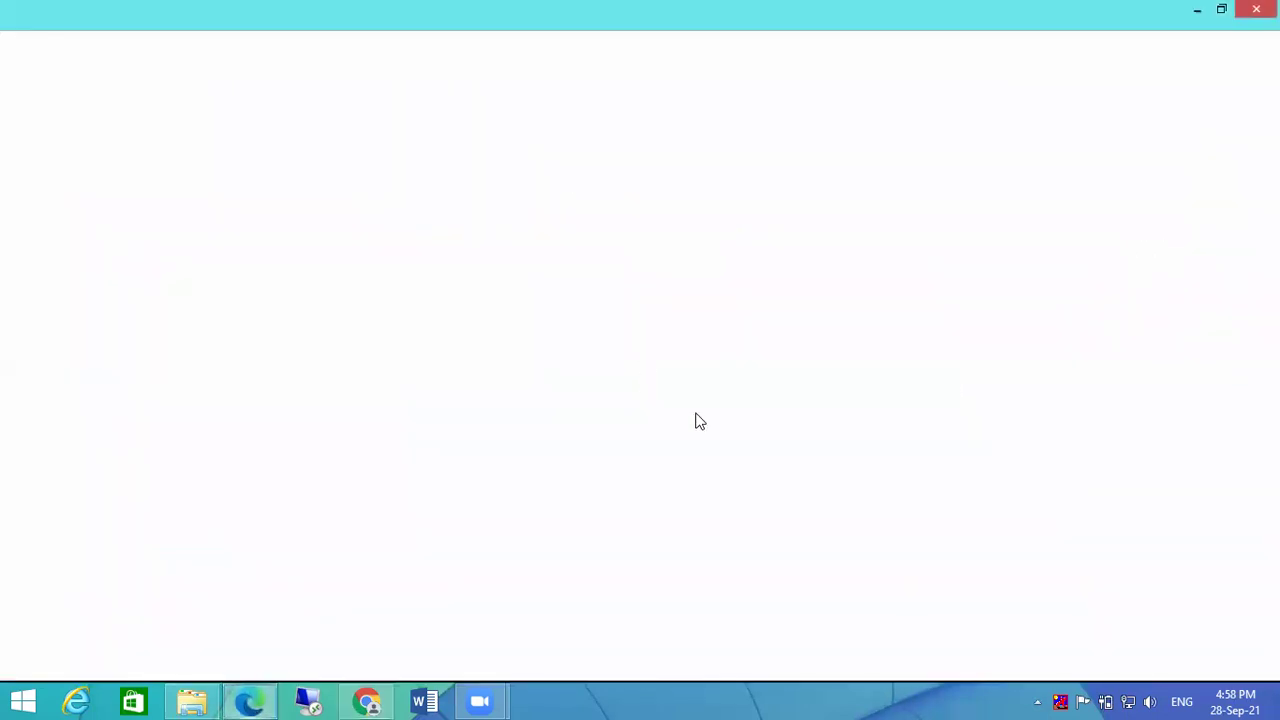
left_click(366, 701)
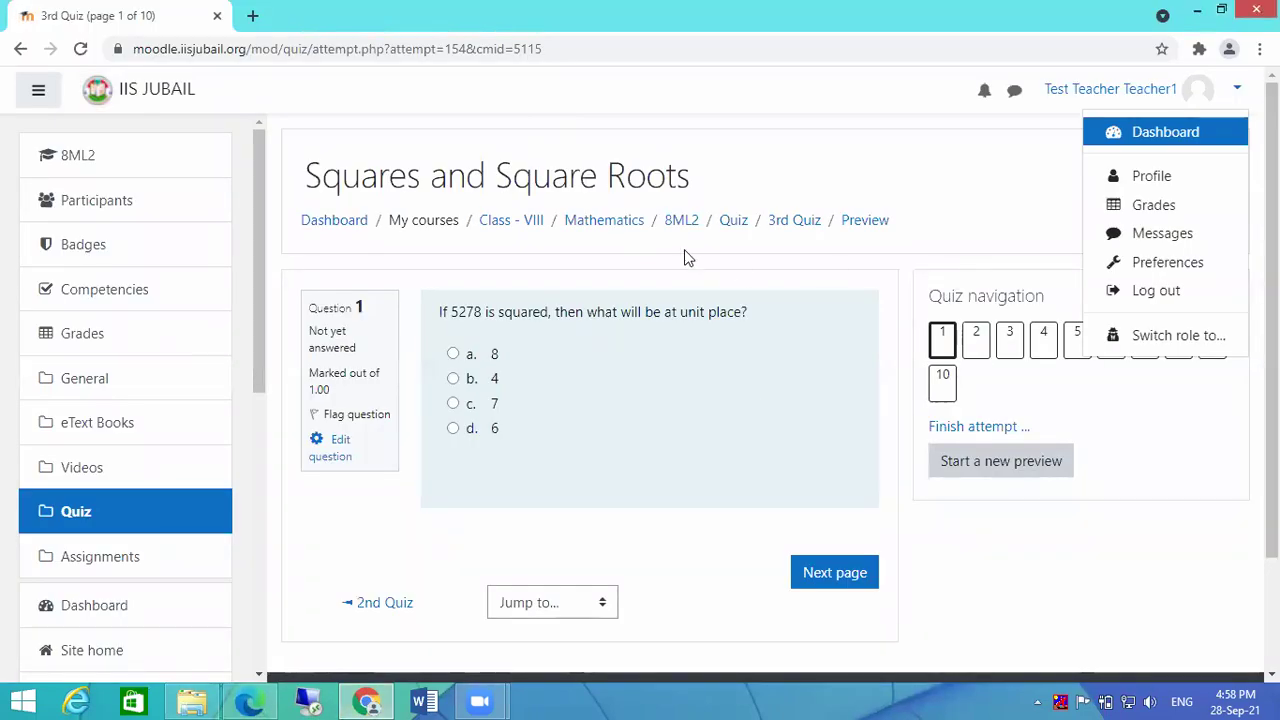
left_click(684, 222)
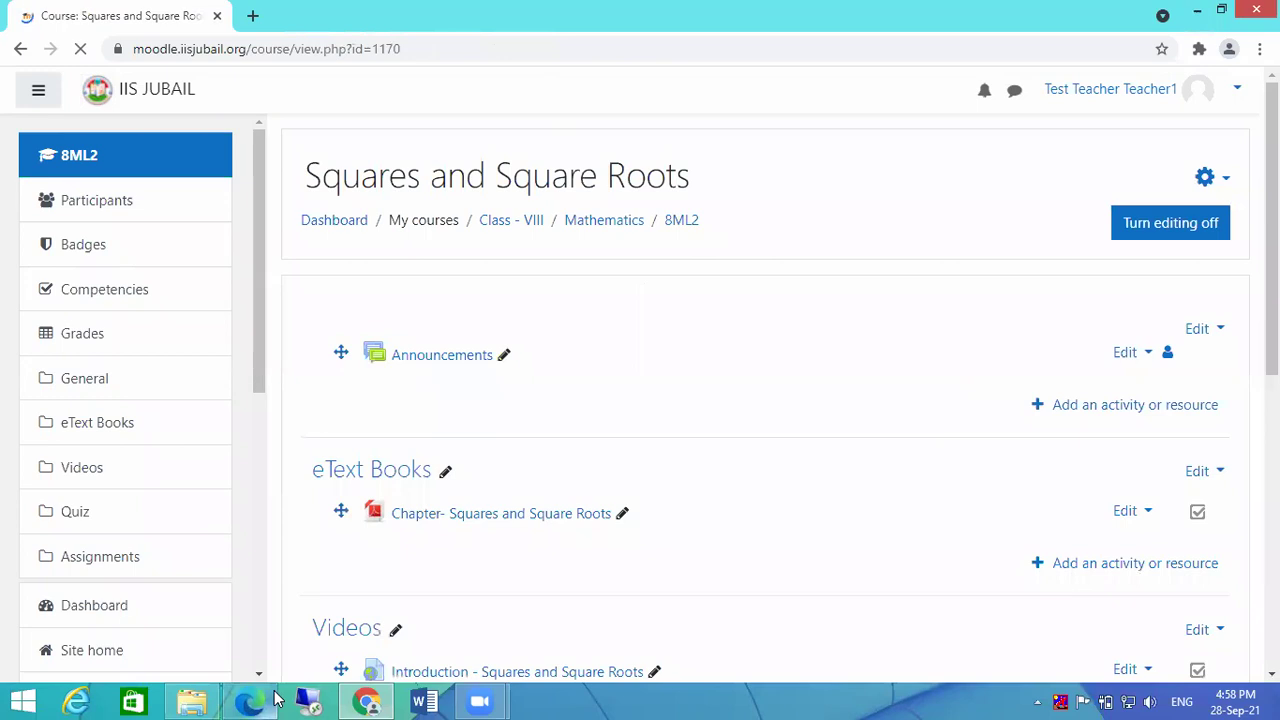
Step: Load the Moodle site in a new second-browser window and go to its login page
left_click(243, 700)
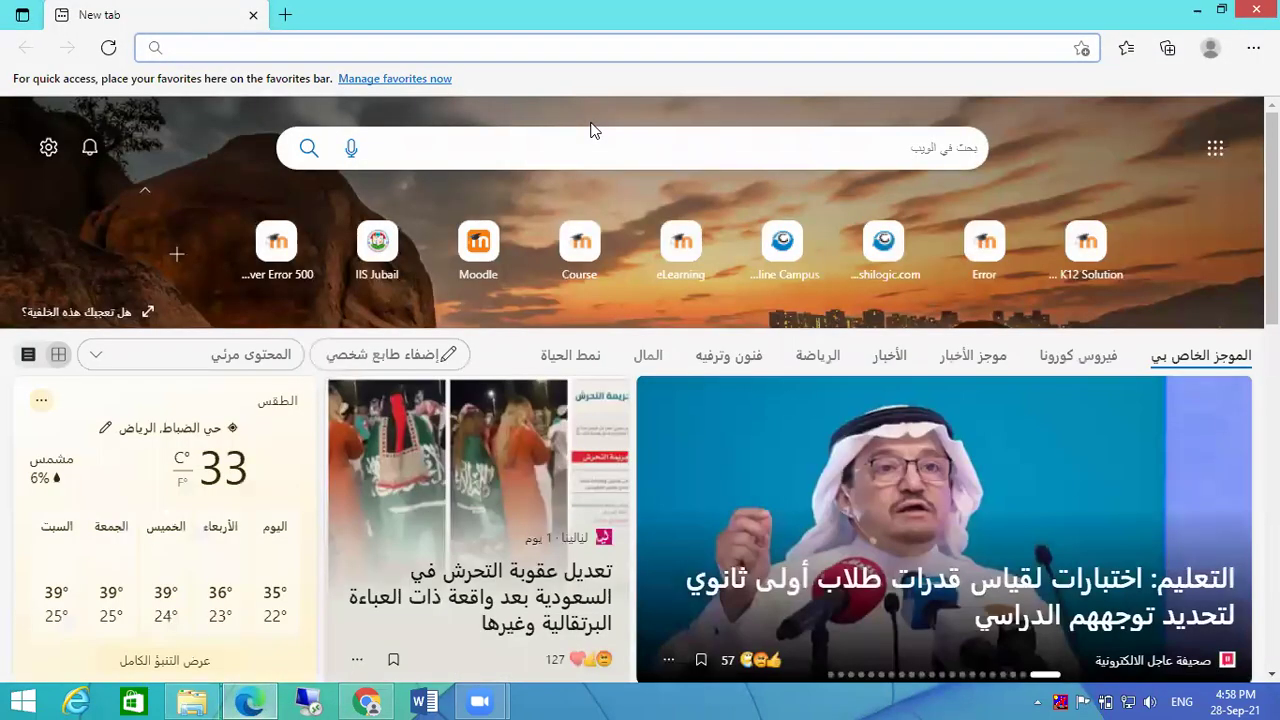
left_click(360, 47)
type("mo")
key("Return")
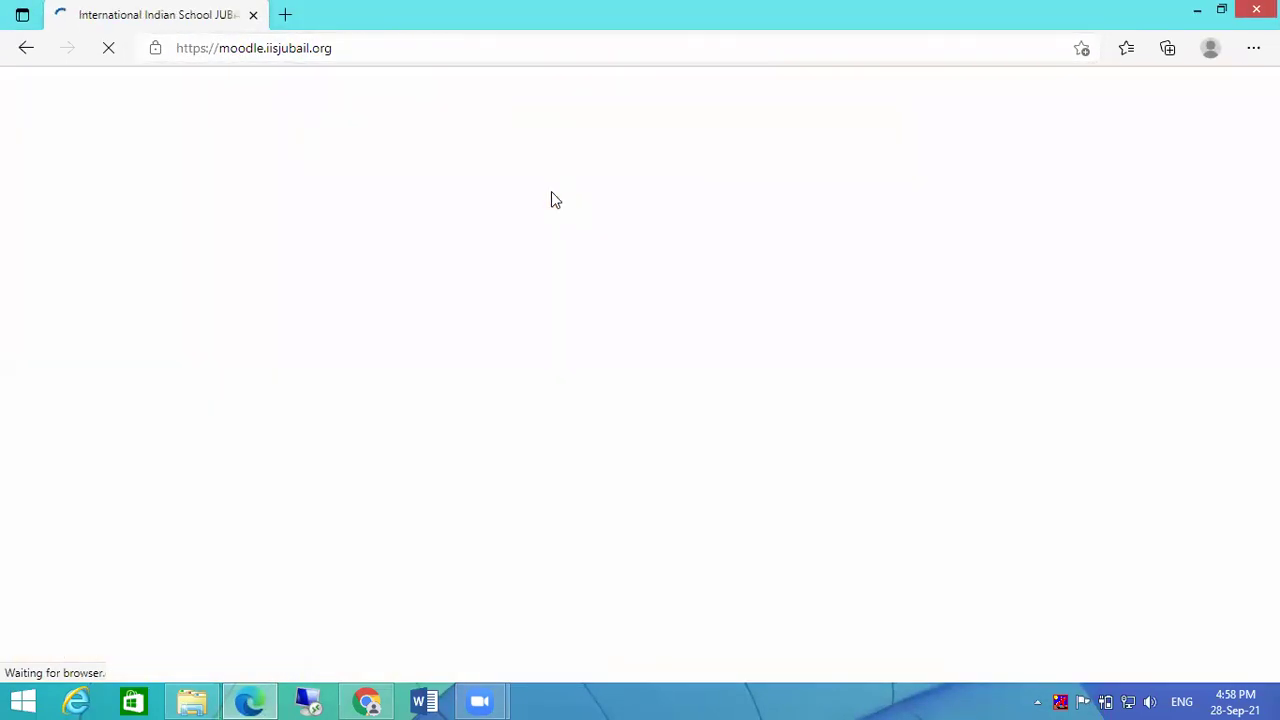
left_click(1241, 90)
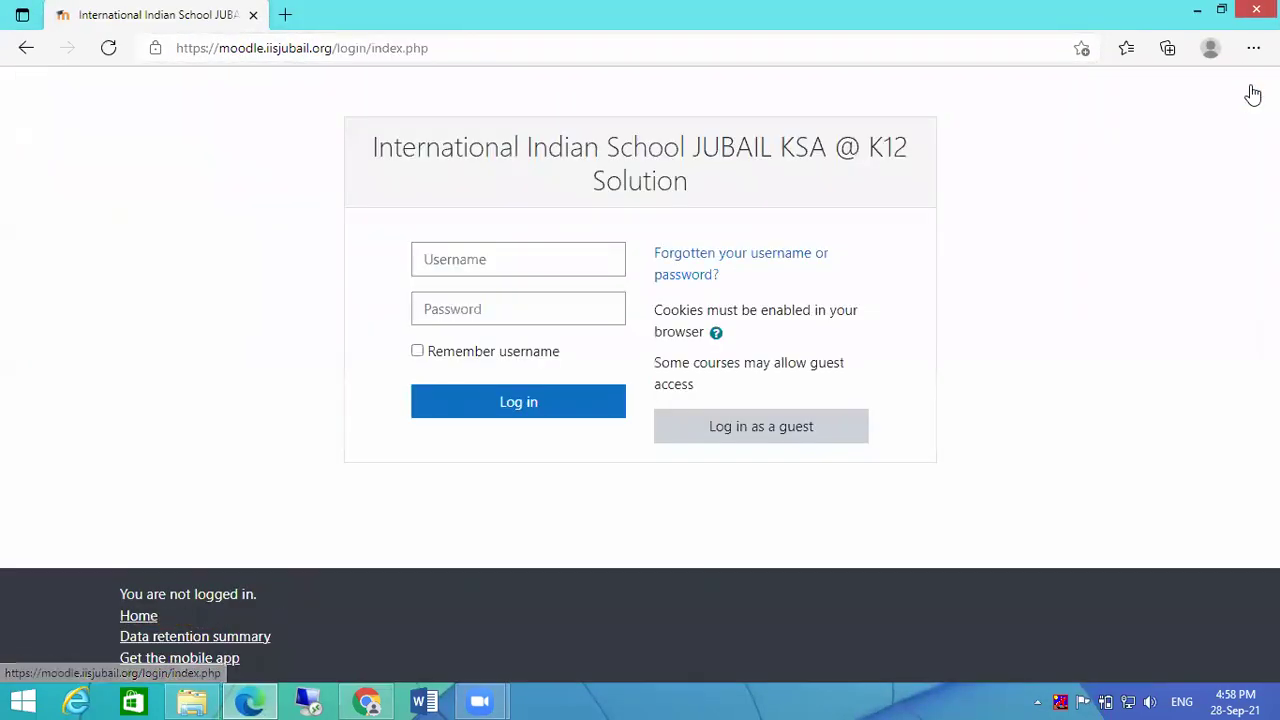
Step: Log in with the demo student account's username and password
left_click(543, 253)
type("demo8")
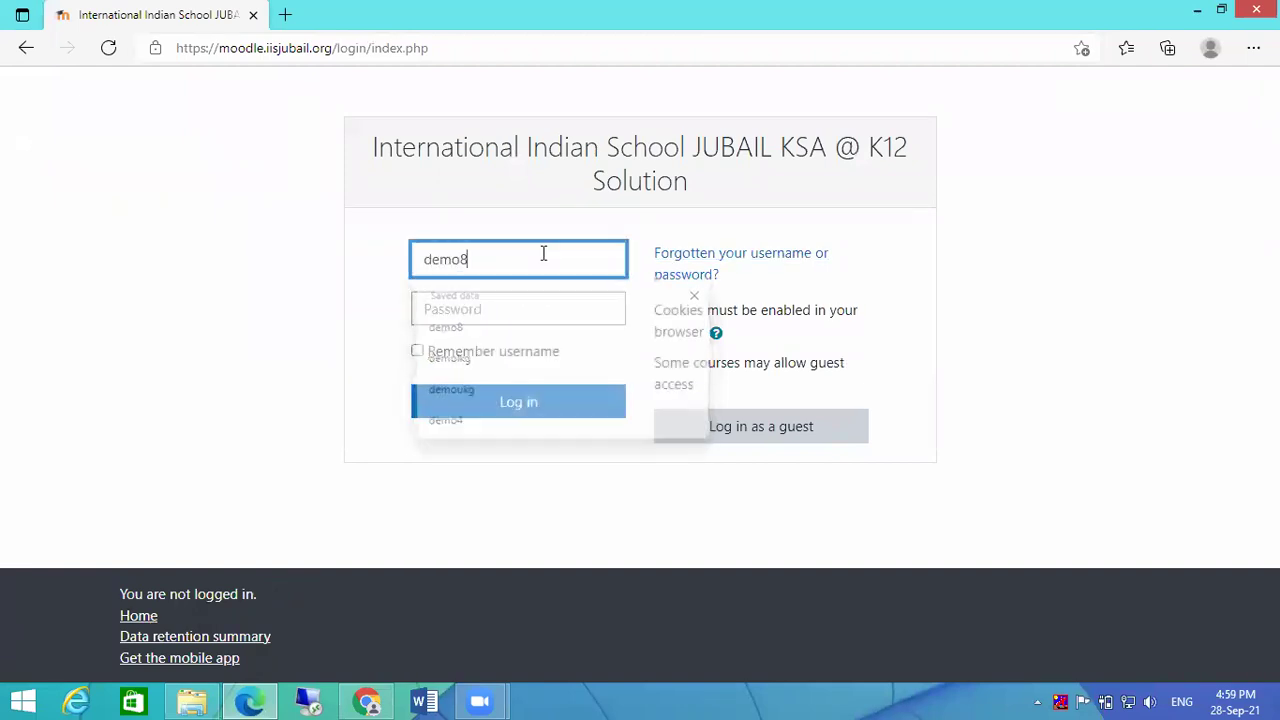
key("Tab")
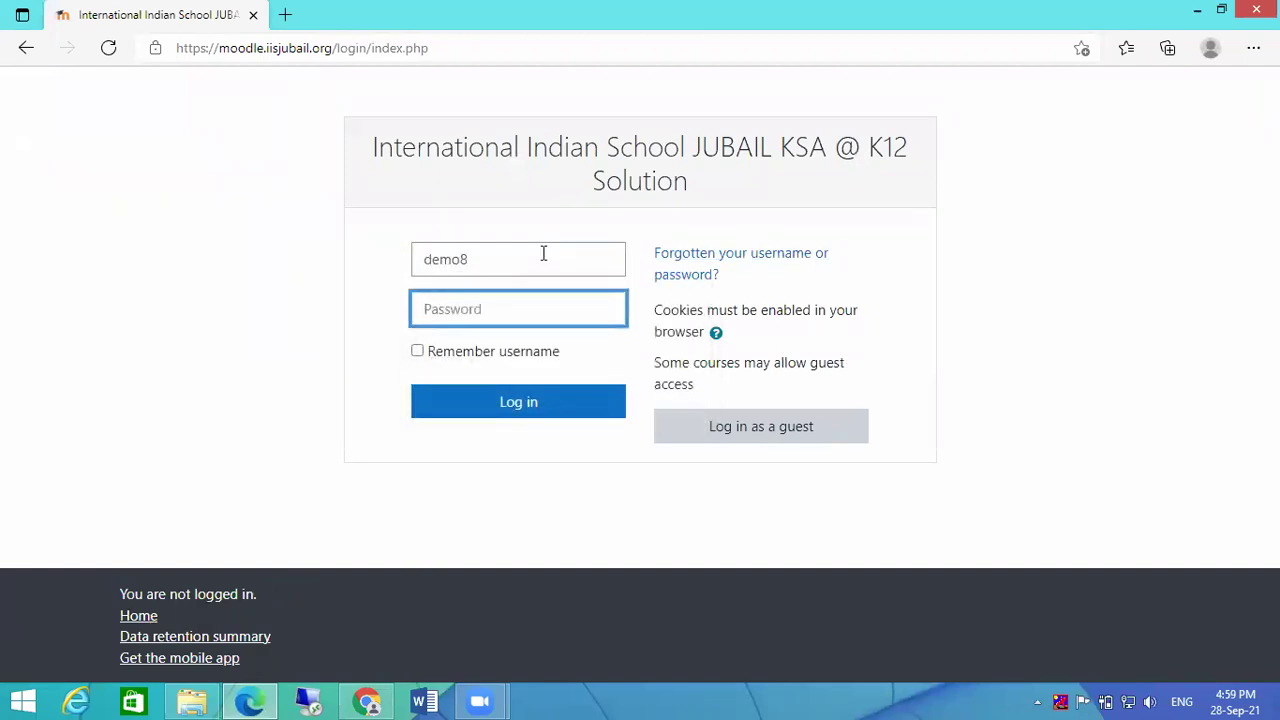
type("demo12345")
key("Return")
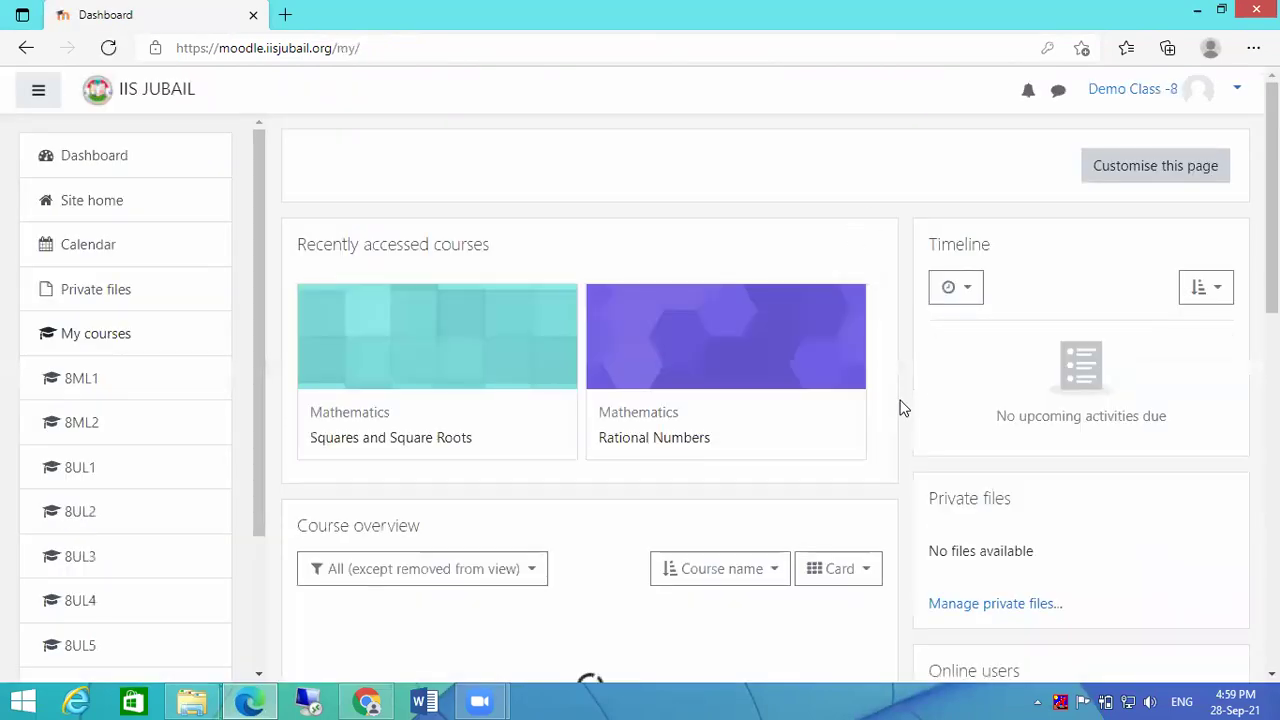
Step: Open the Squares and Square Roots course and check that the First Quiz has closed
left_click(500, 343)
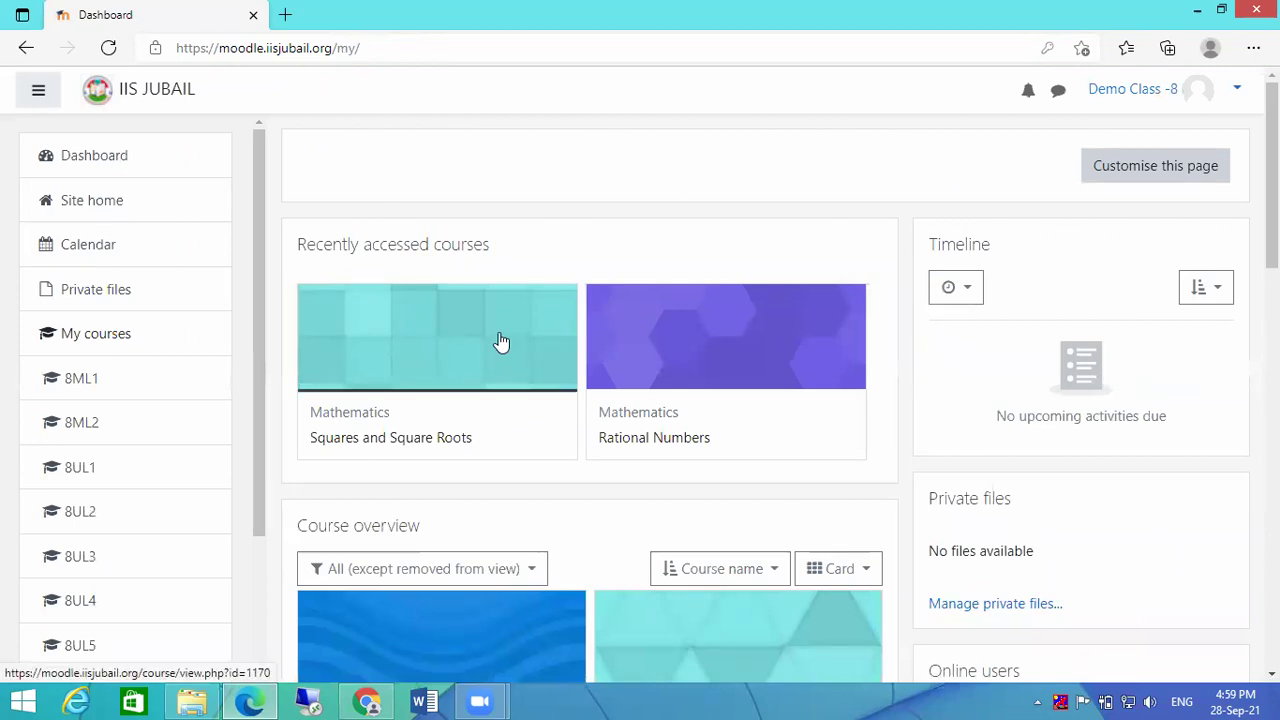
scroll(754, 434, "down", 2)
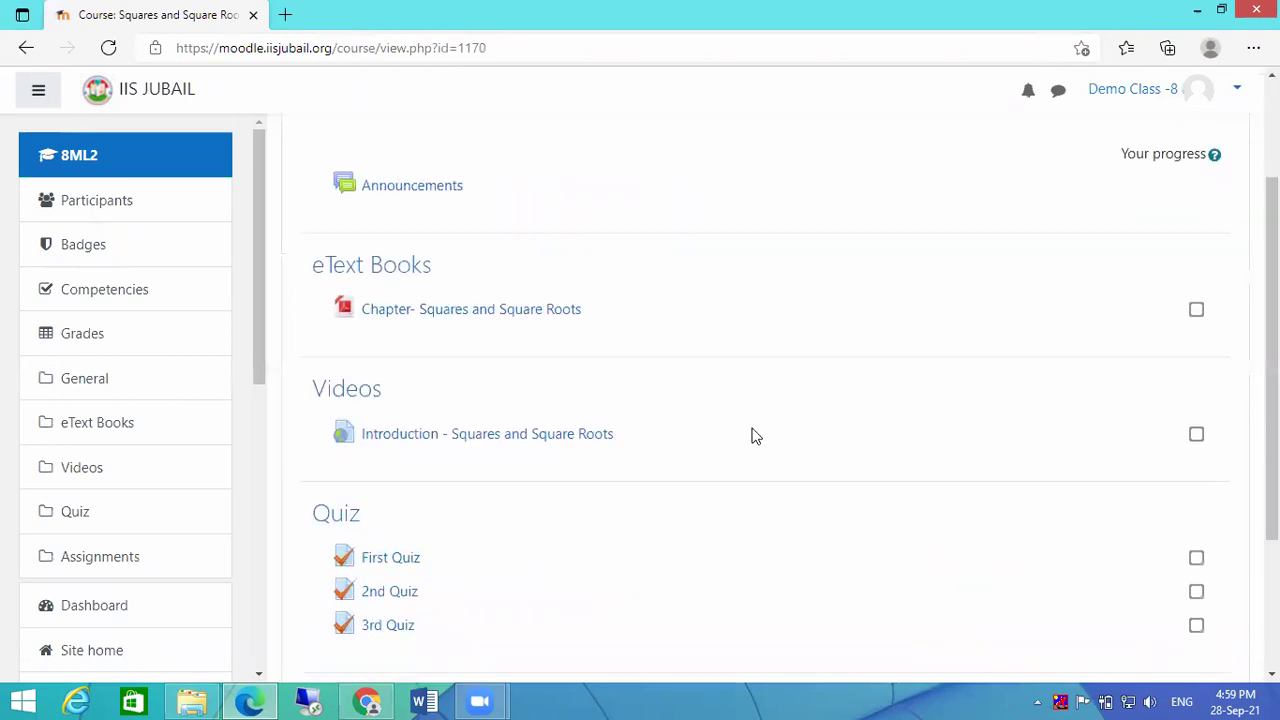
scroll(755, 436, "up", 2)
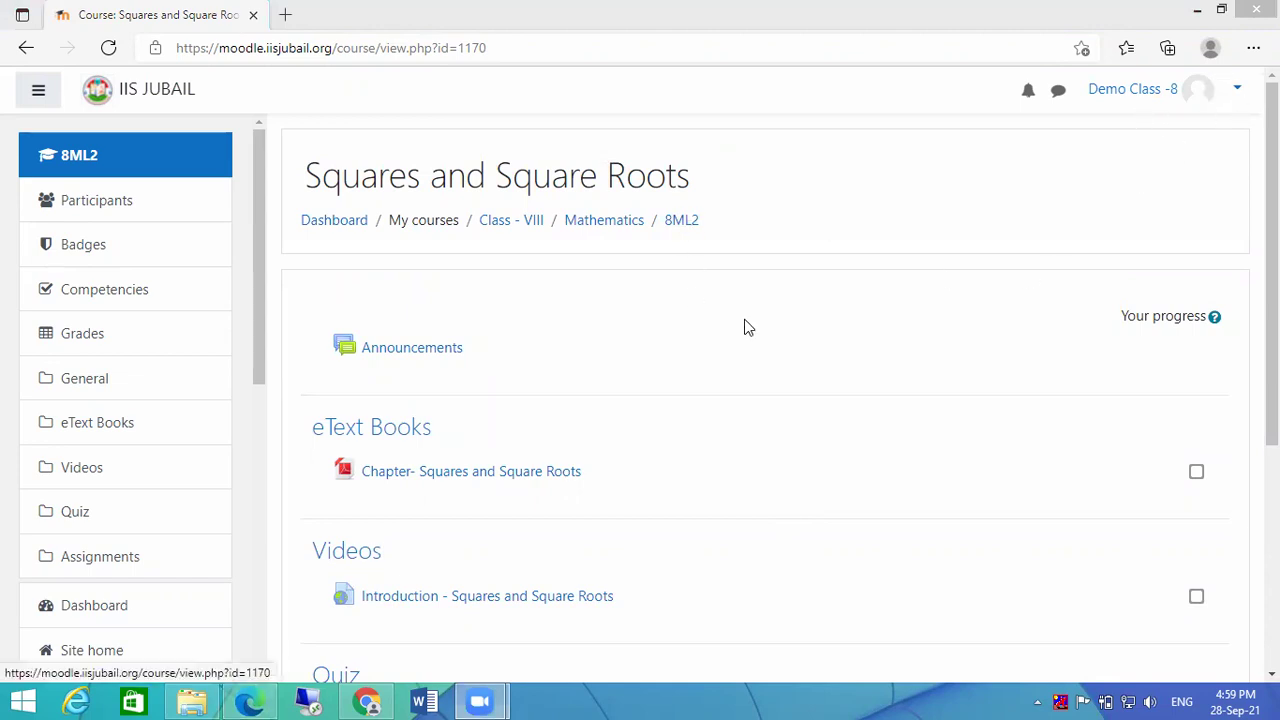
left_click_drag(1271, 285, 1271, 427)
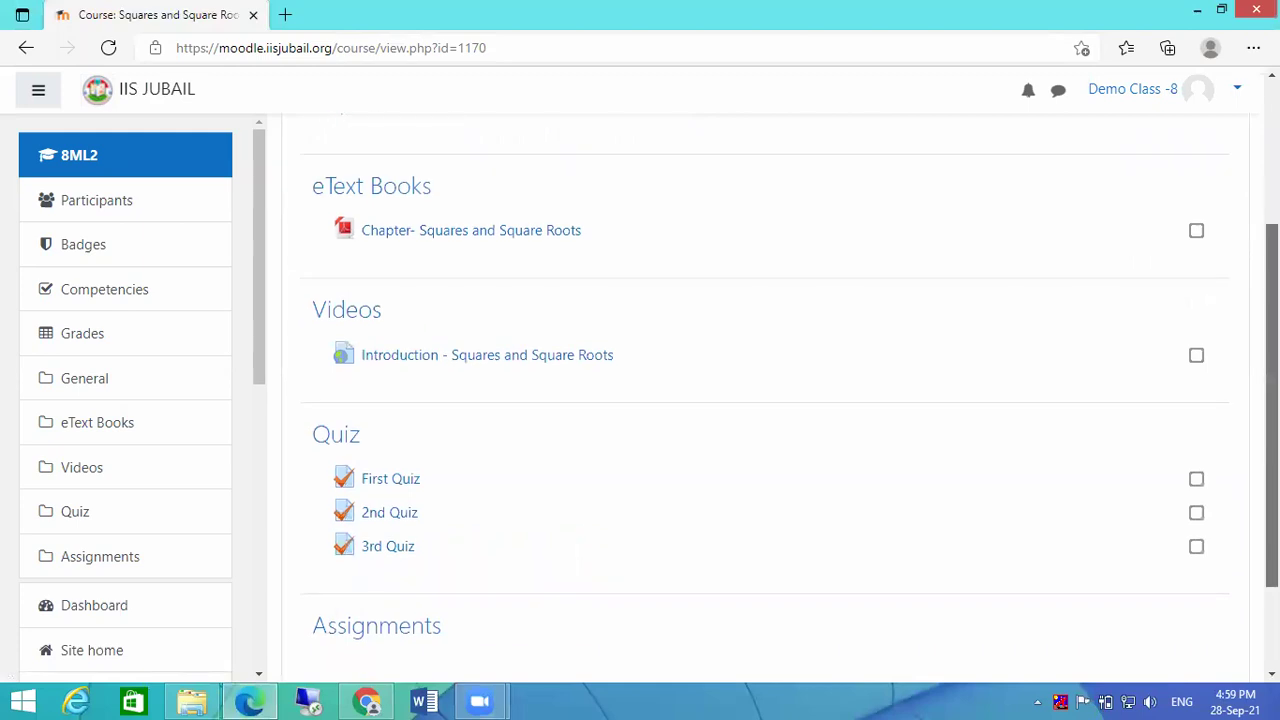
left_click(384, 486)
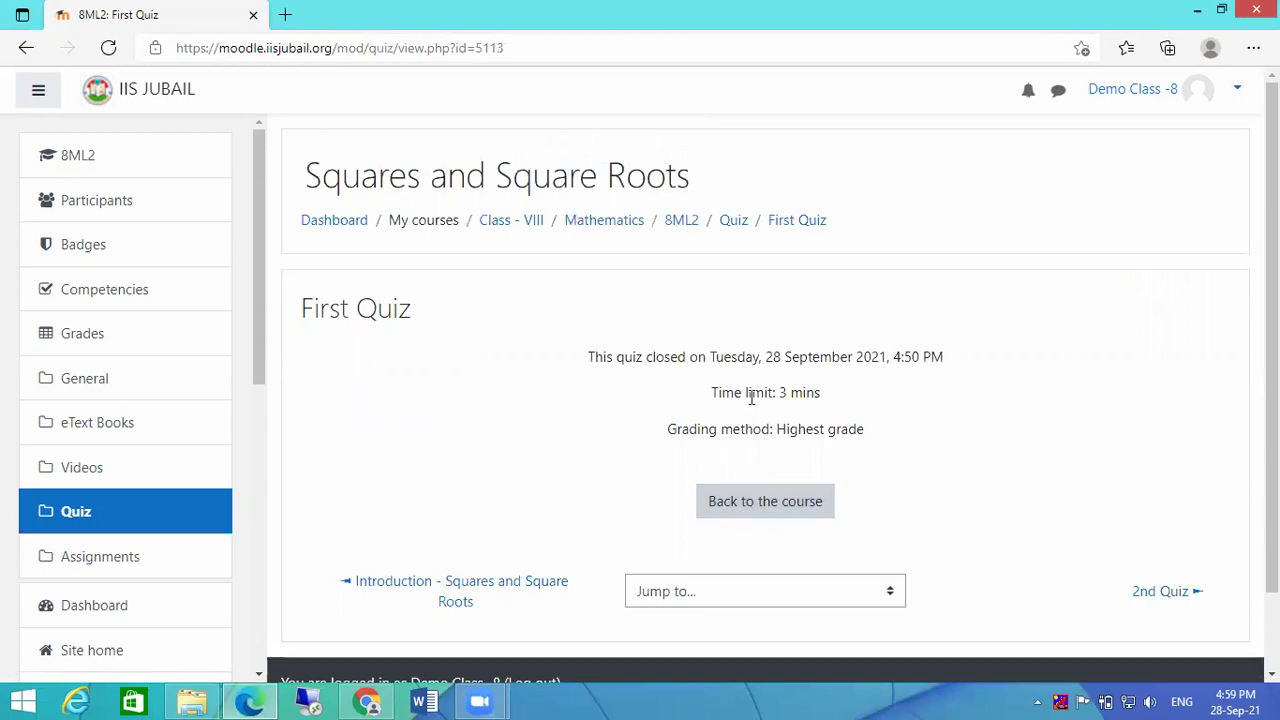
left_click_drag(781, 338, 855, 357)
left_click(800, 500)
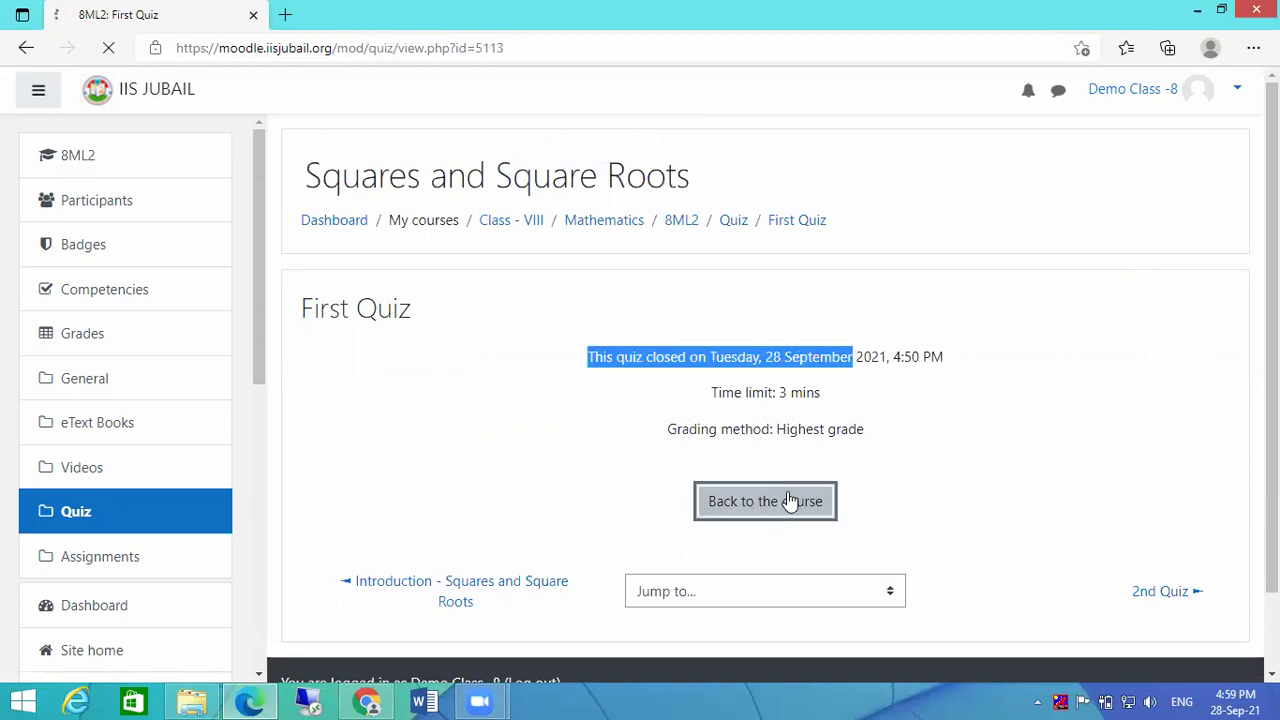
Step: Start a 2nd Quiz attempt, answering True for question 1 and 21 cm for question 2
scroll(791, 471, "down", 4)
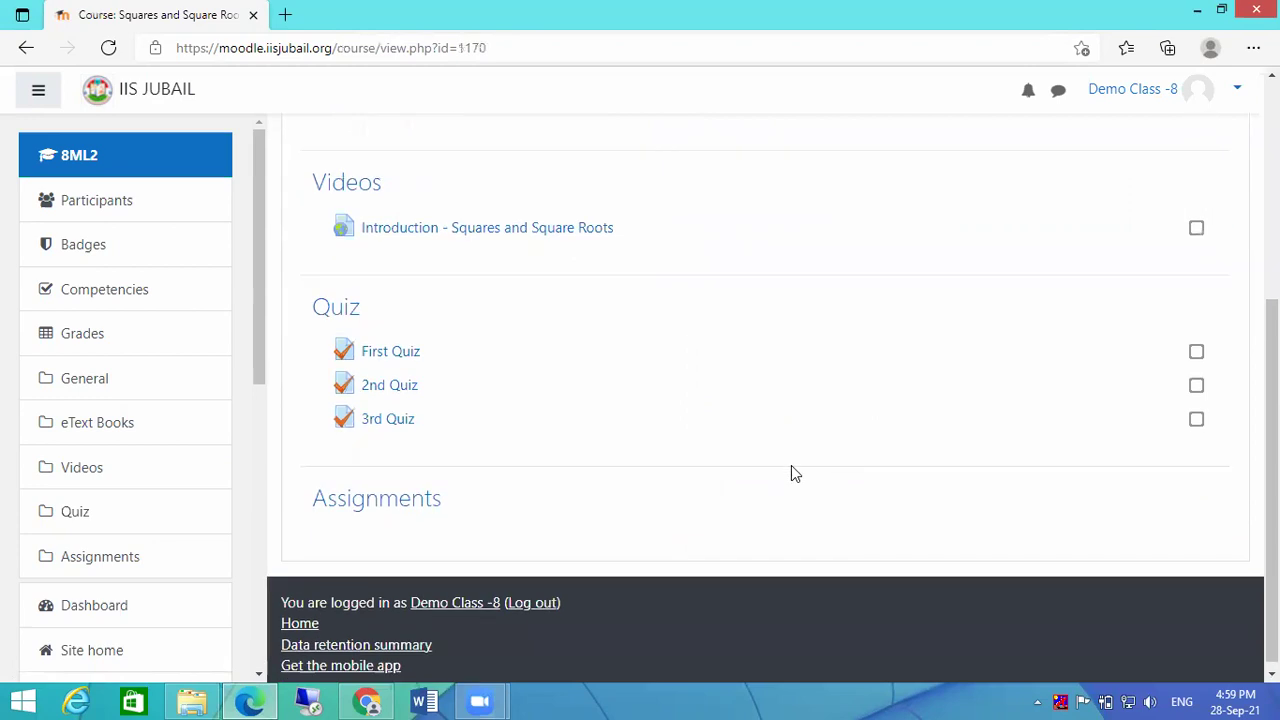
left_click(386, 390)
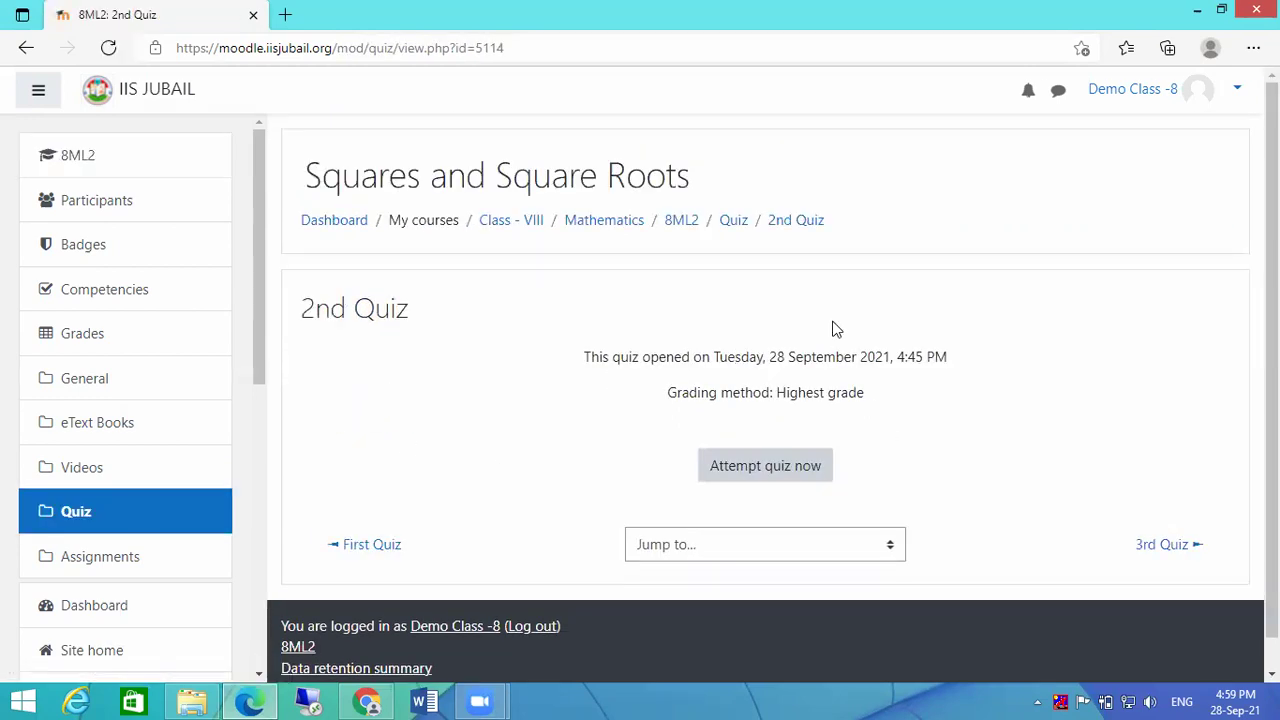
left_click(749, 476)
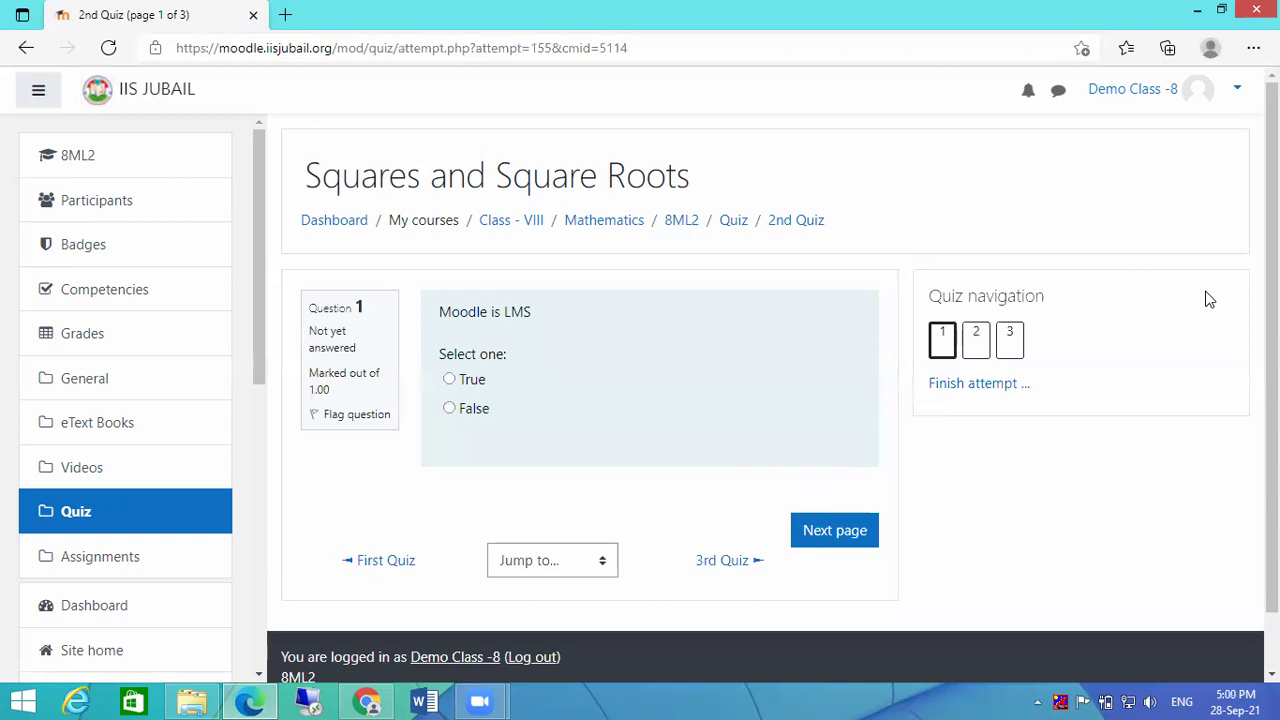
left_click(470, 389)
left_click(831, 533)
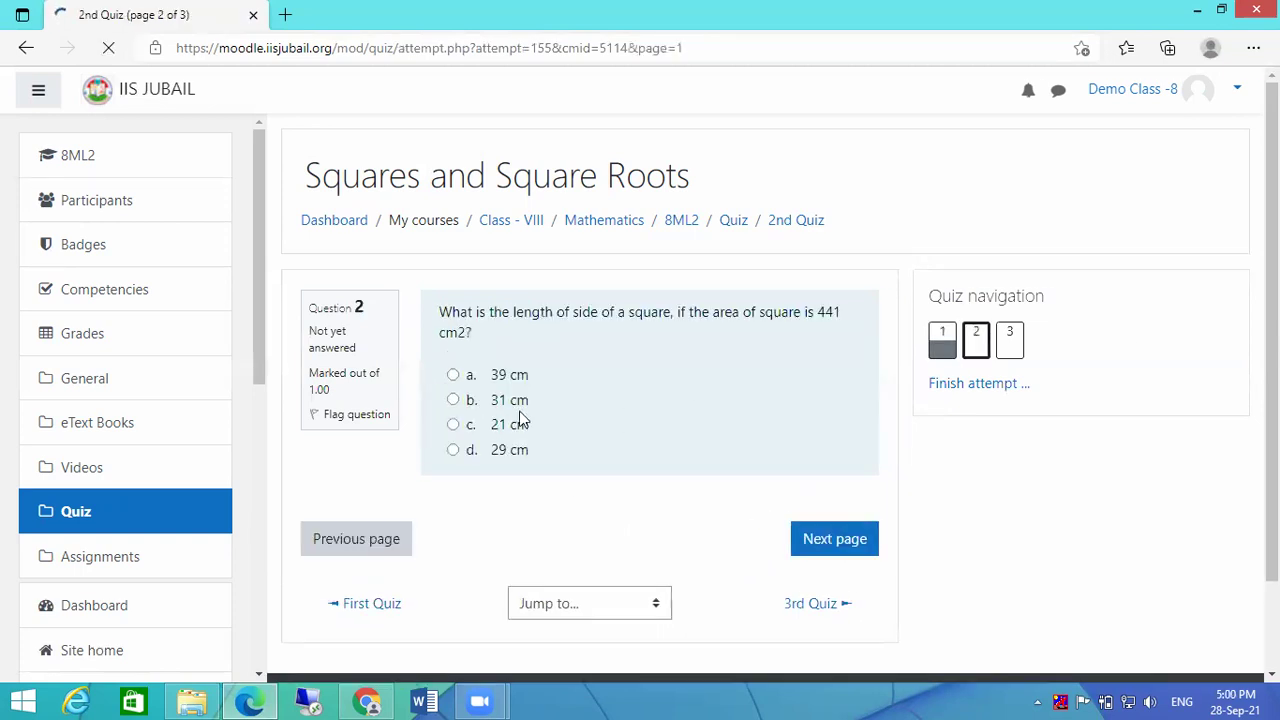
left_click(488, 426)
left_click(848, 572)
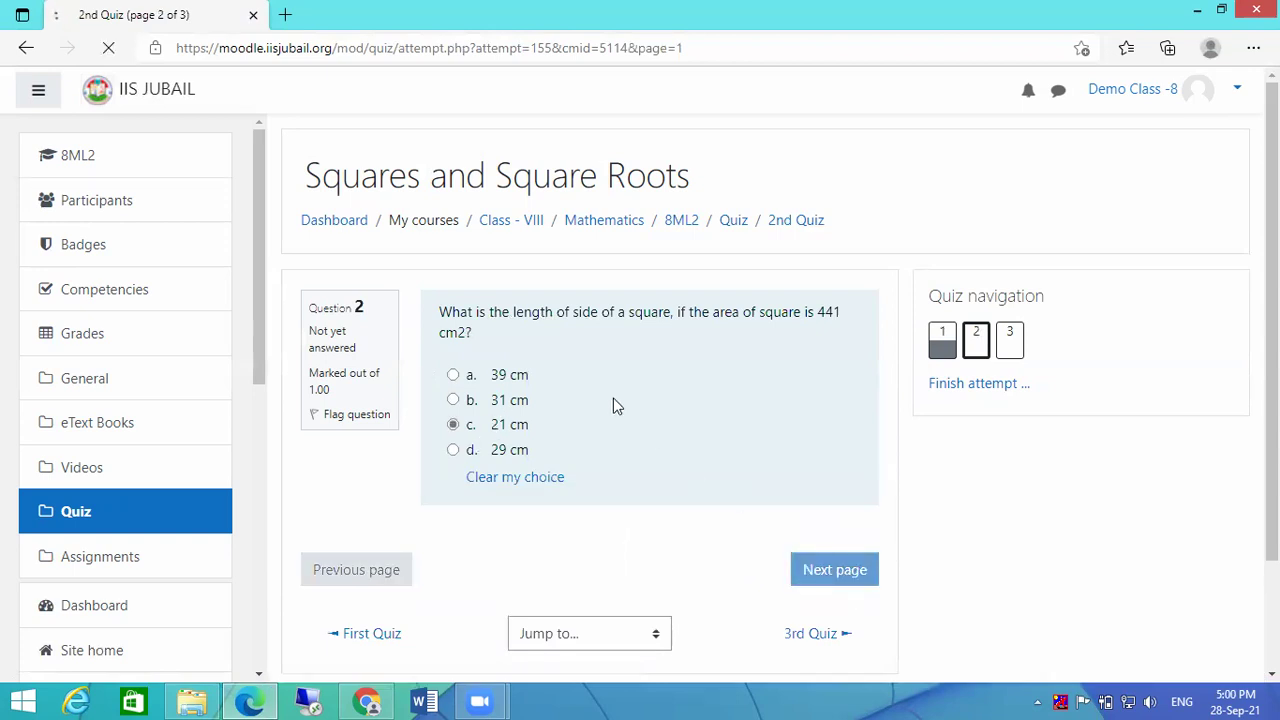
Step: Type the LMS answer for question 3, then finish the attempt and submit all answers
left_click(560, 358)
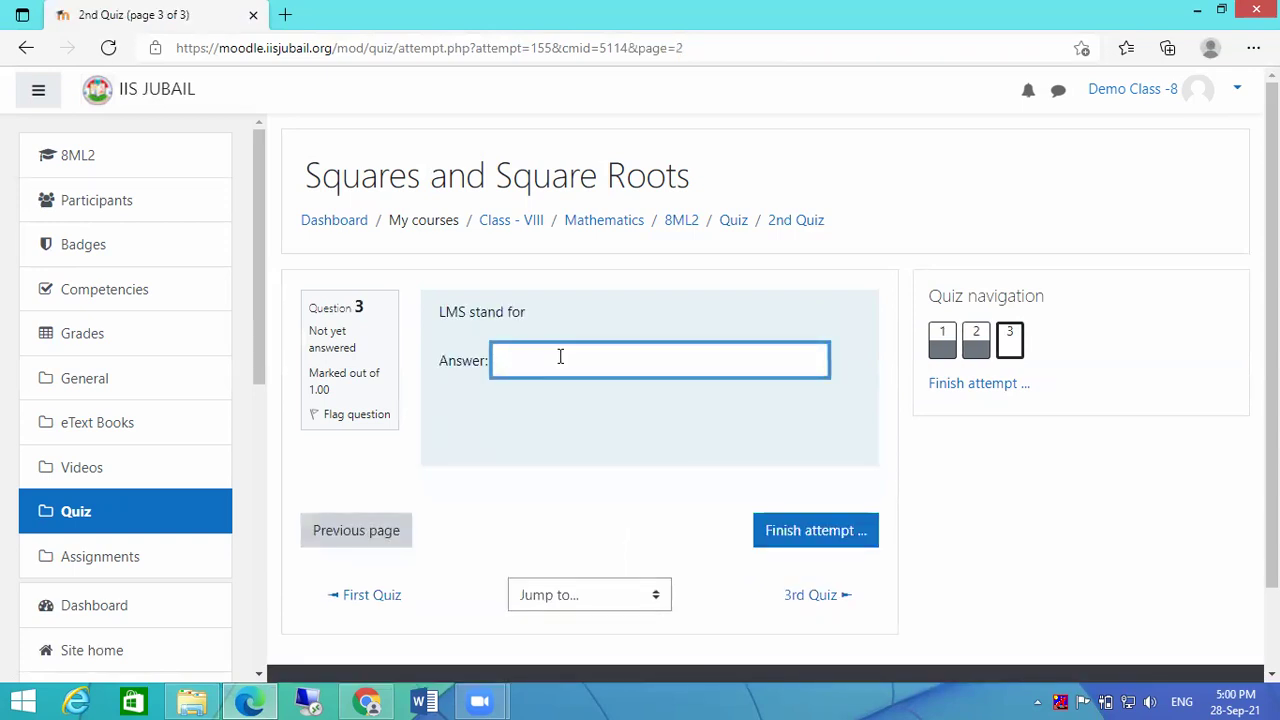
key("ctrl+v")
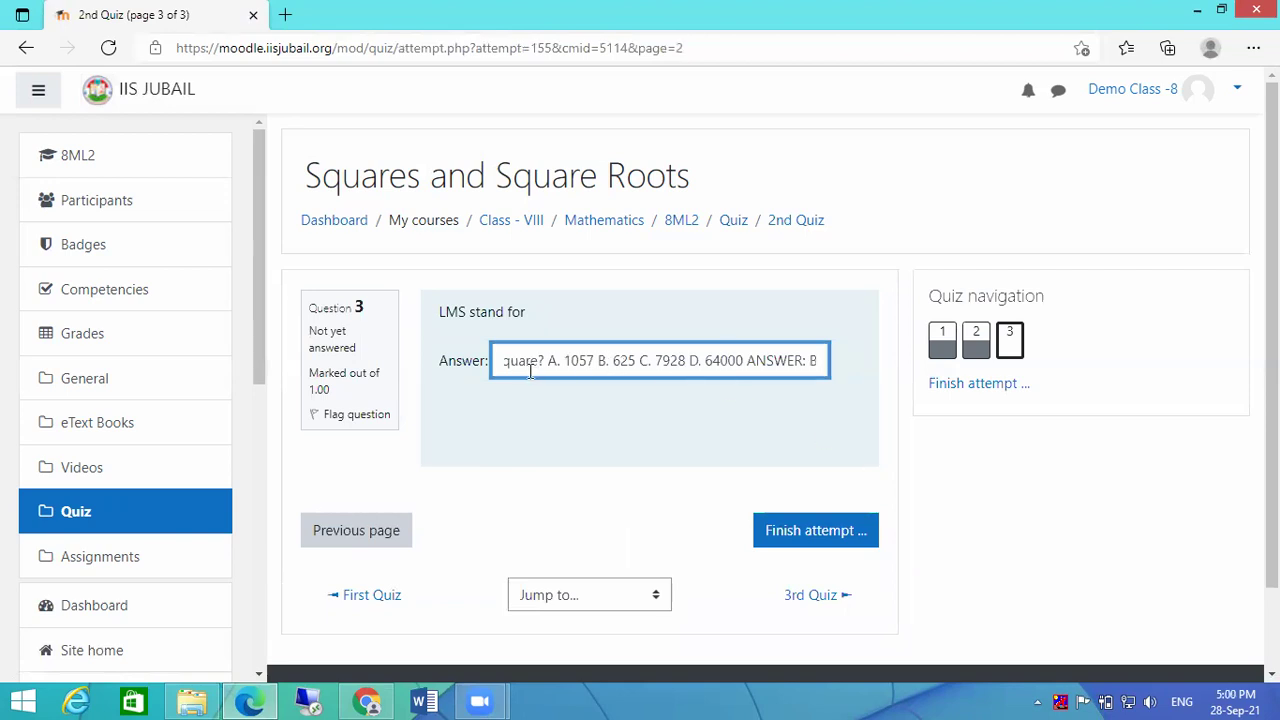
key("ctrl+a")
key("BackSpace")
type("learnin")
key("BackSpace")
key("BackSpace")
key("BackSpace")
key("BackSpace")
type("rnin")
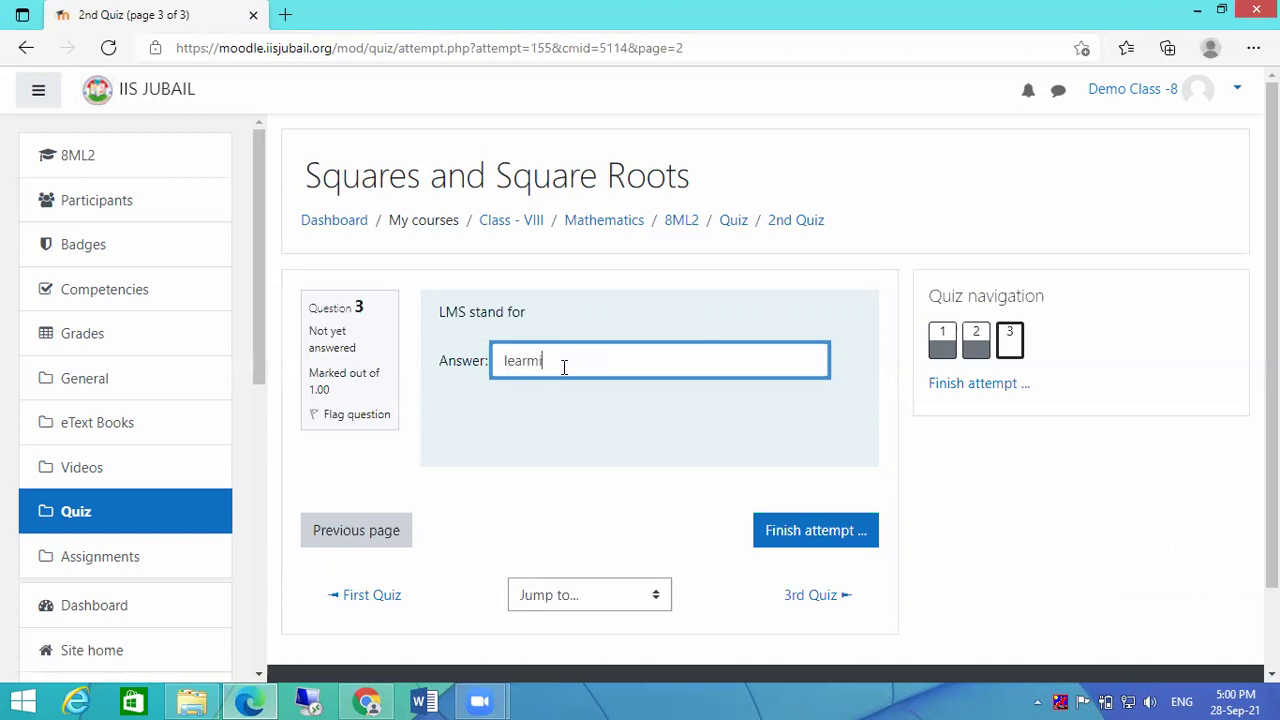
key("BackSpace")
key("BackSpace")
key("BackSpace")
type("ing")
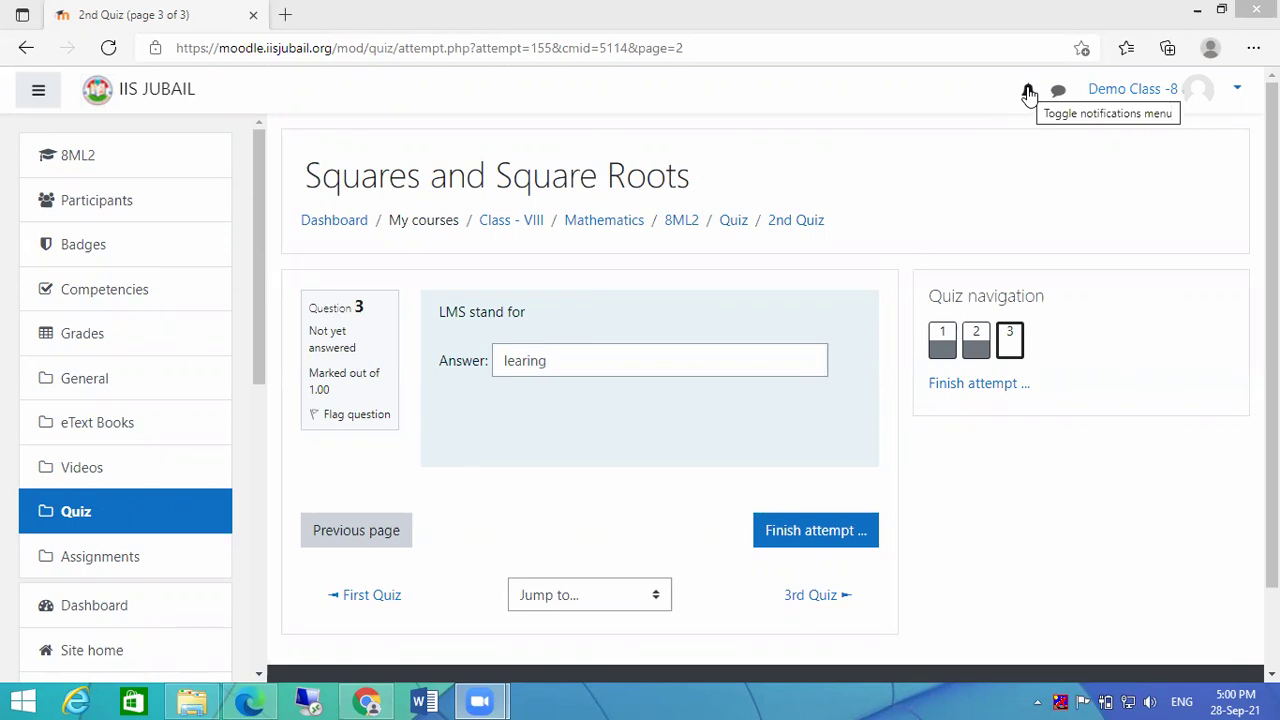
left_click(589, 351)
type("Mag")
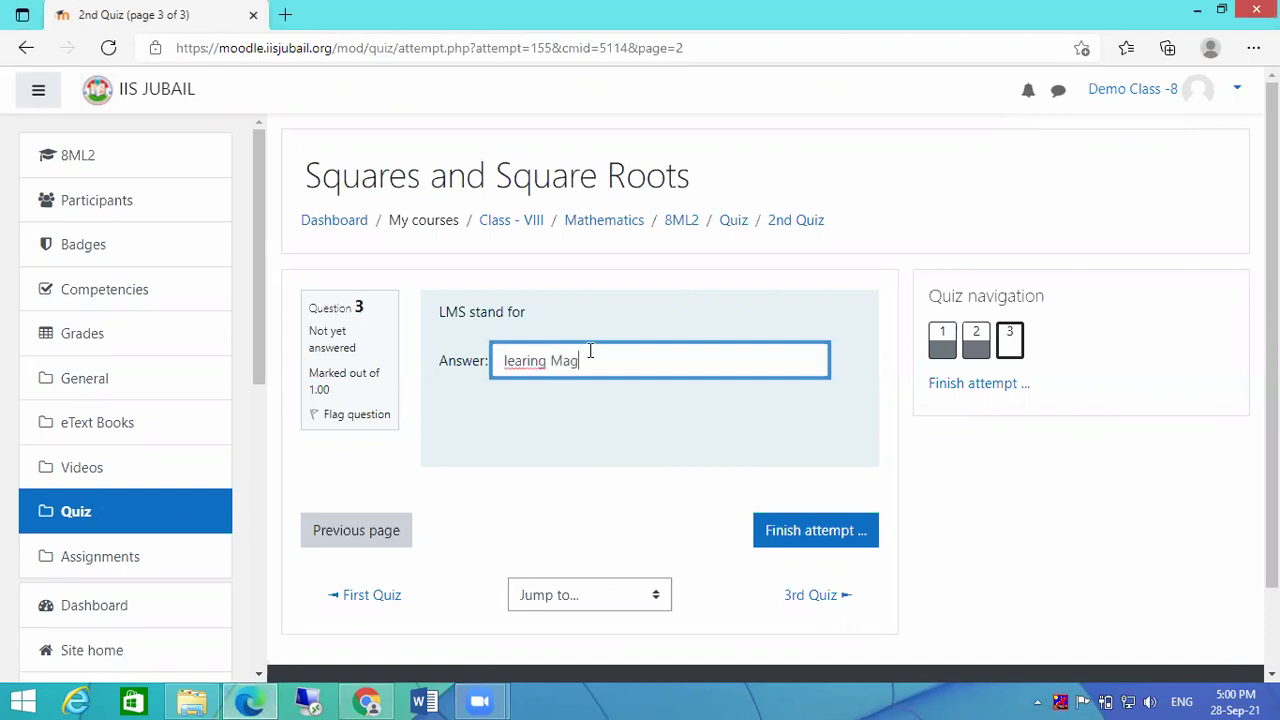
type(" System")
left_click(807, 545)
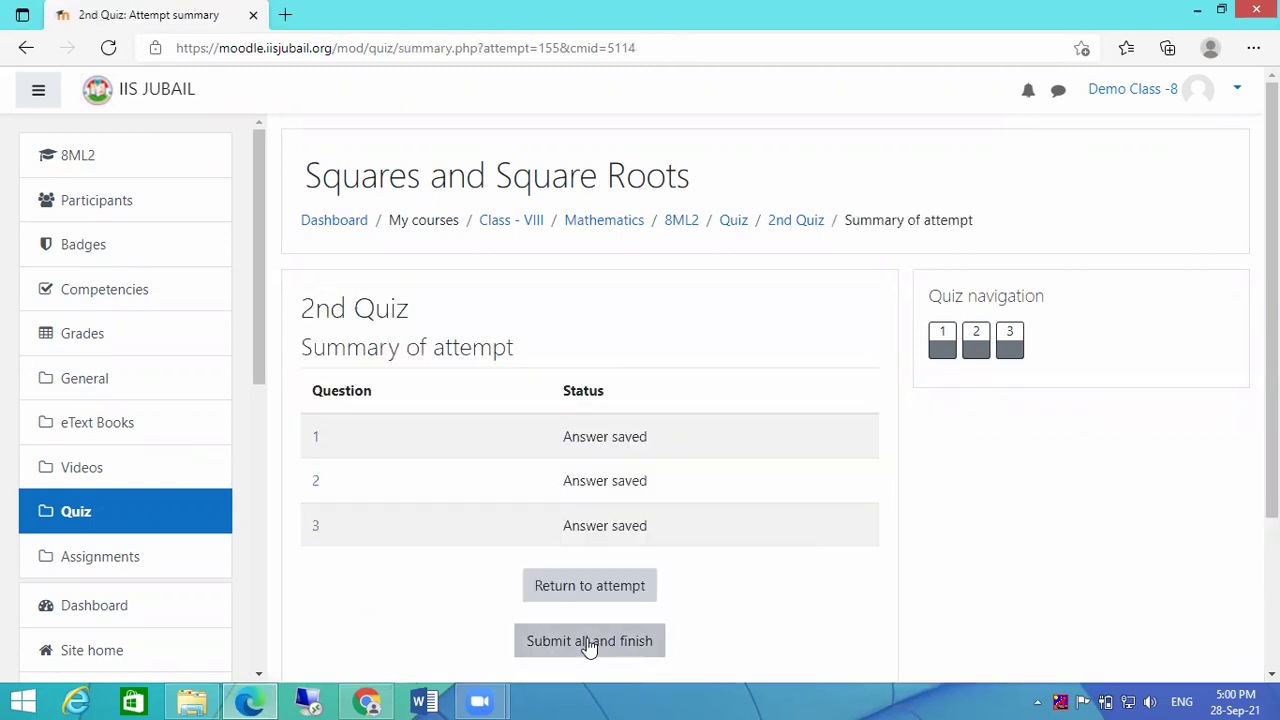
left_click(589, 641)
Step: Confirm the 2nd Quiz submission (6.67 out of 10), then open the 3rd Quiz from the Quiz section
left_click(592, 508)
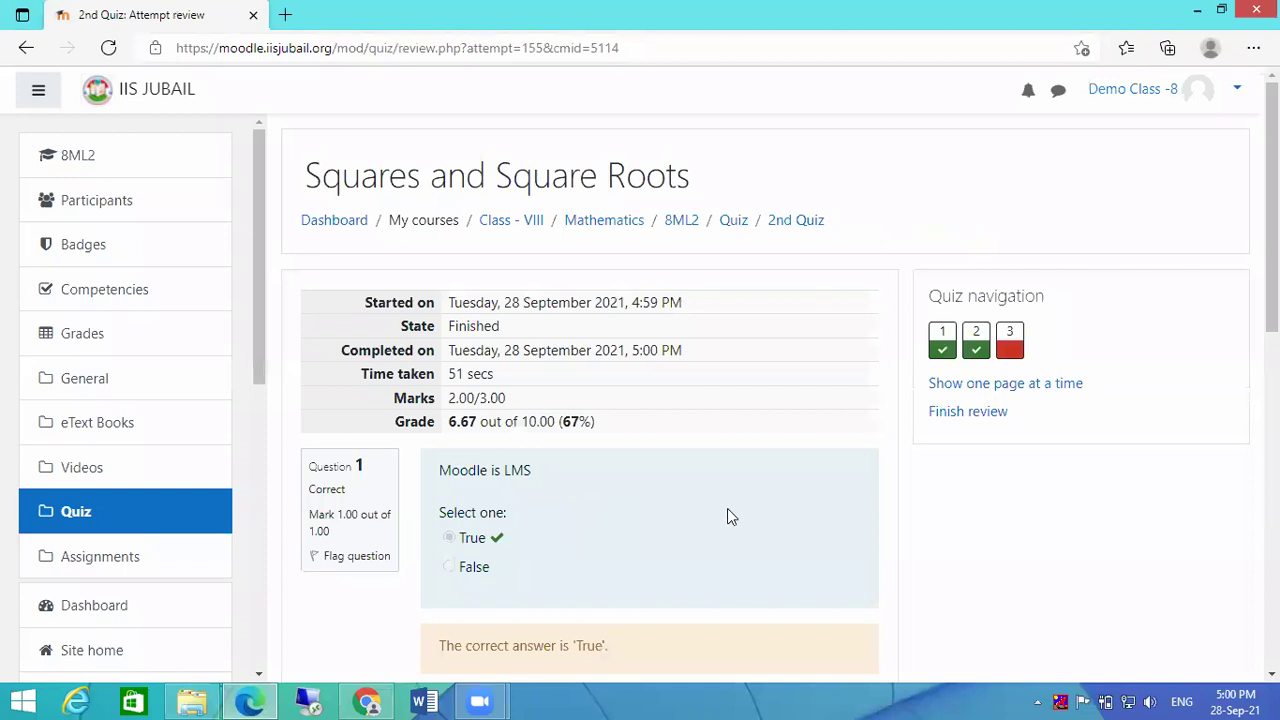
left_click(731, 223)
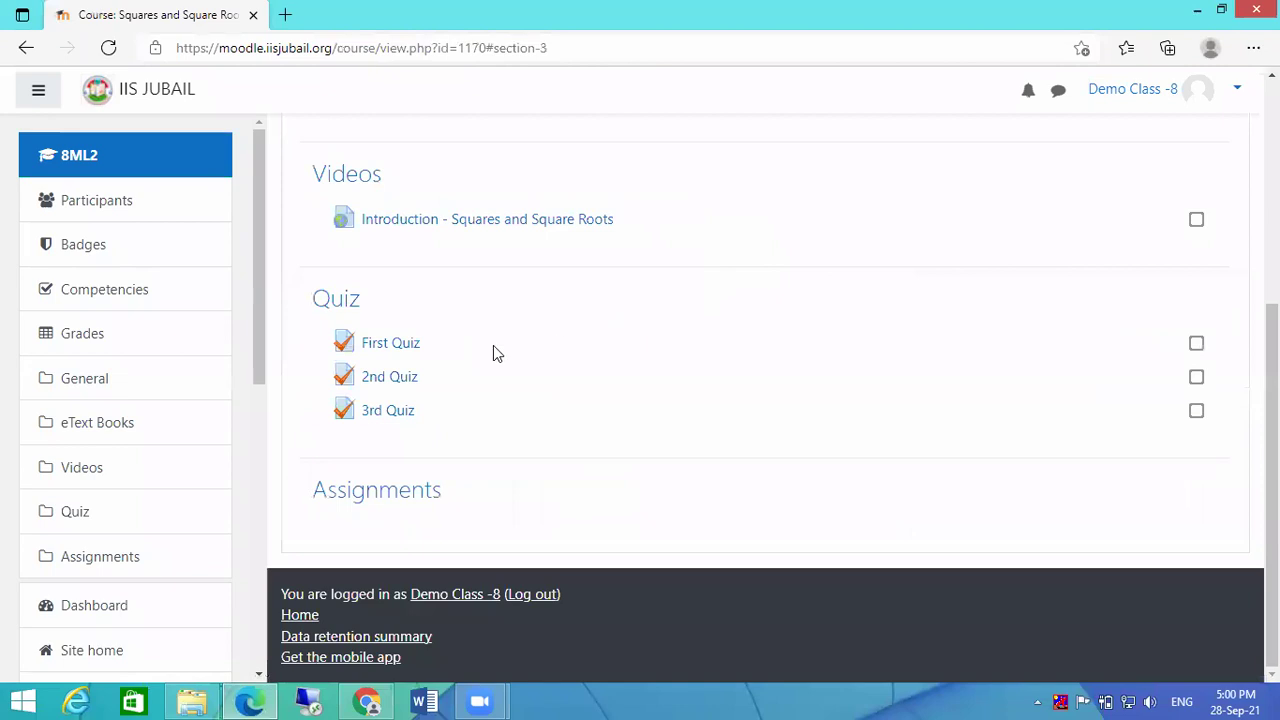
left_click(369, 416)
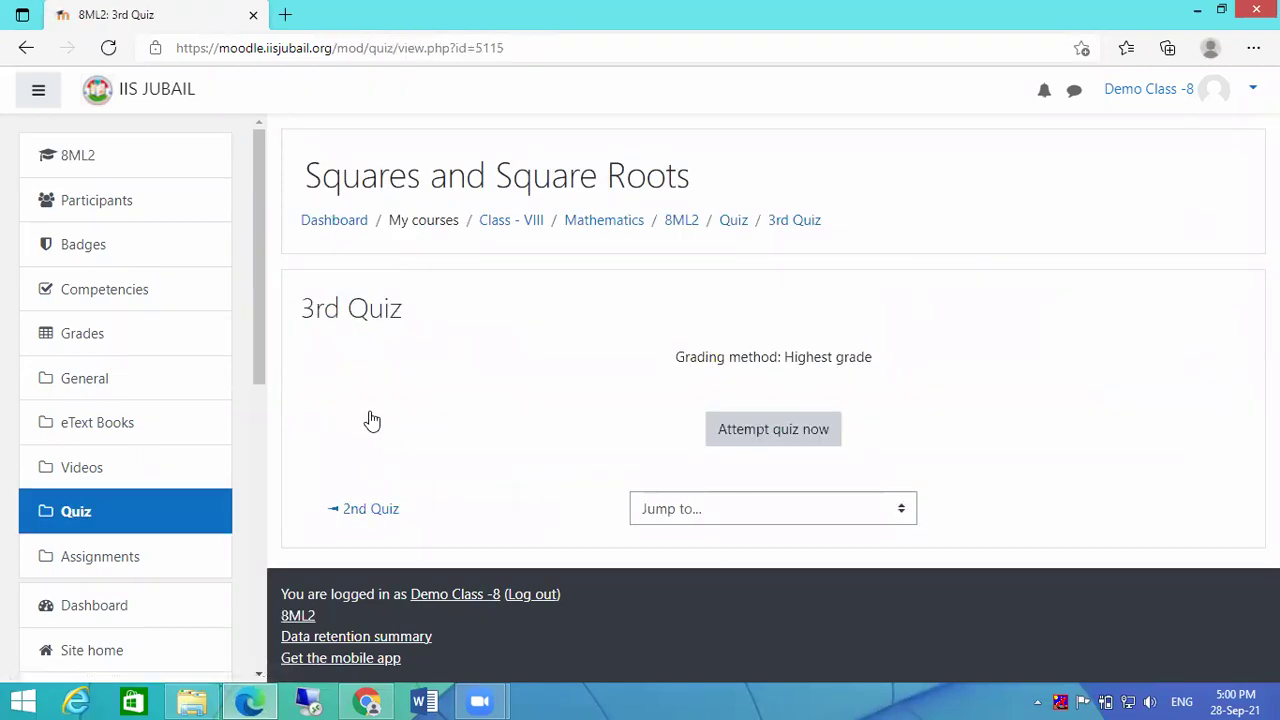
Step: Begin the 3rd Quiz attempt and view question 1 of 10 about which number's square is even
left_click(746, 428)
scroll(1157, 400, "down", 1)
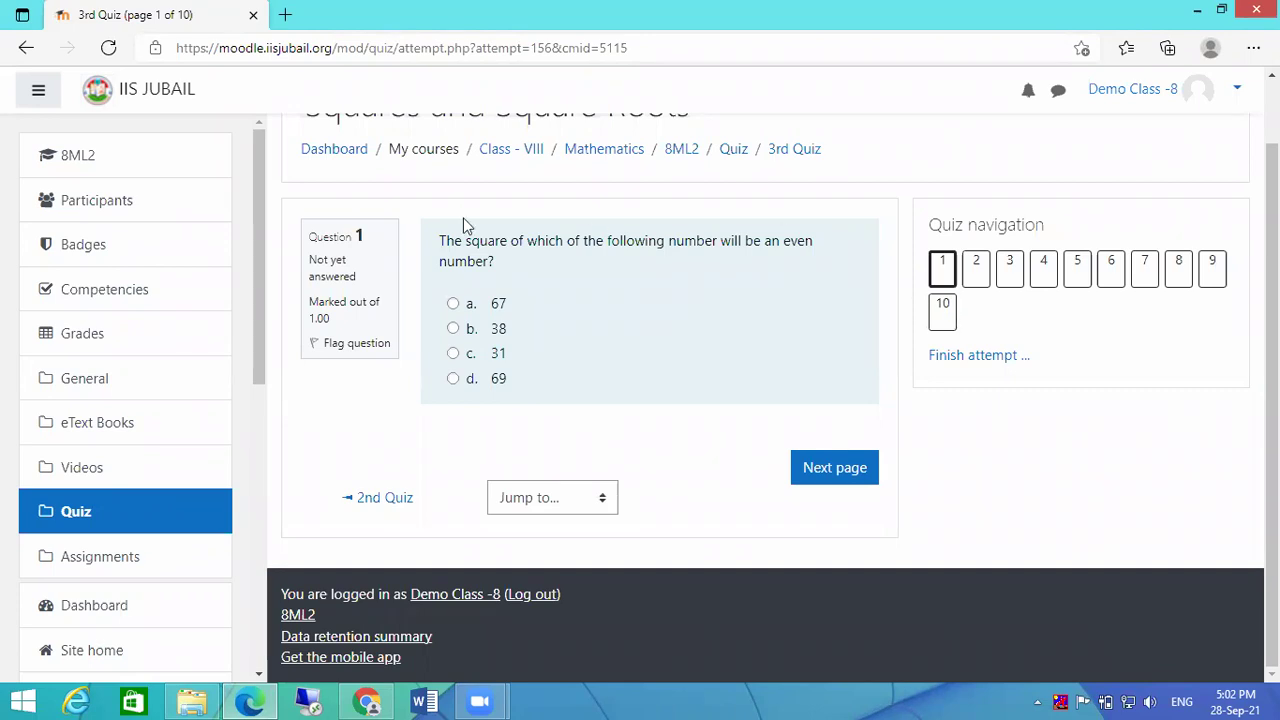
Step: Go to the student's Dashboard, check the teacher's 8ML2 course page, then minimise Chrome
left_click(342, 152)
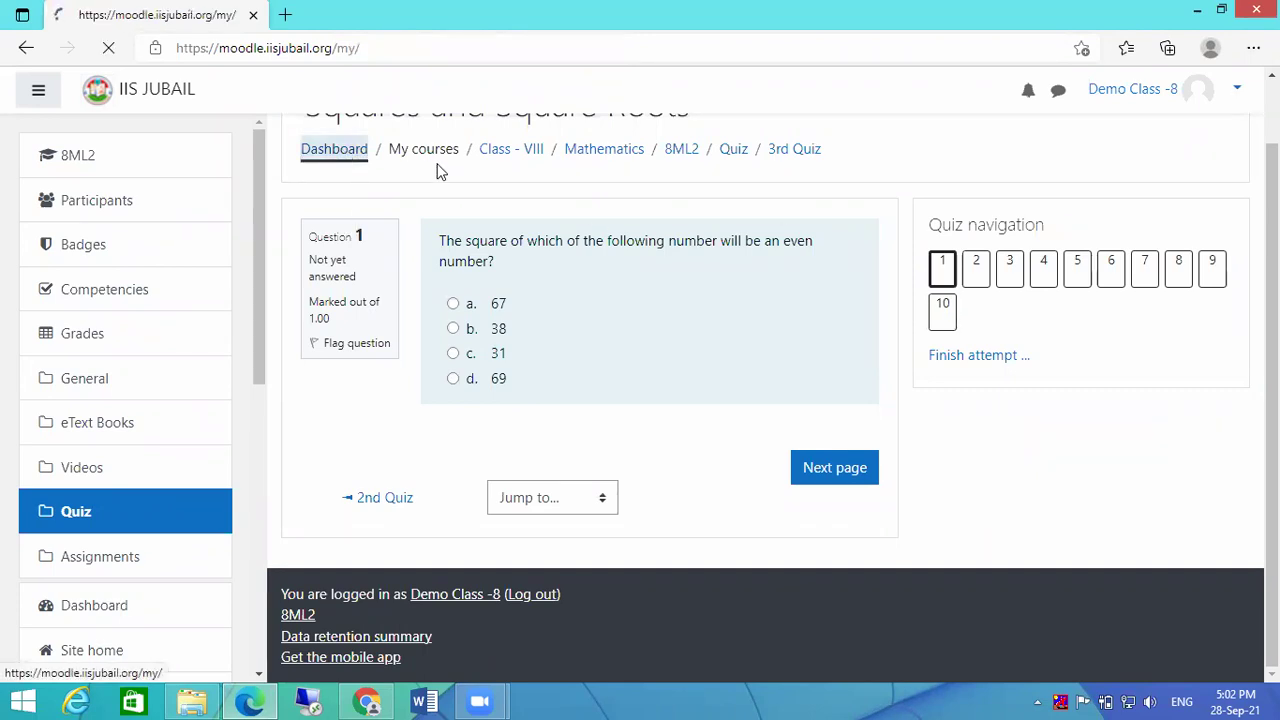
left_click(386, 700)
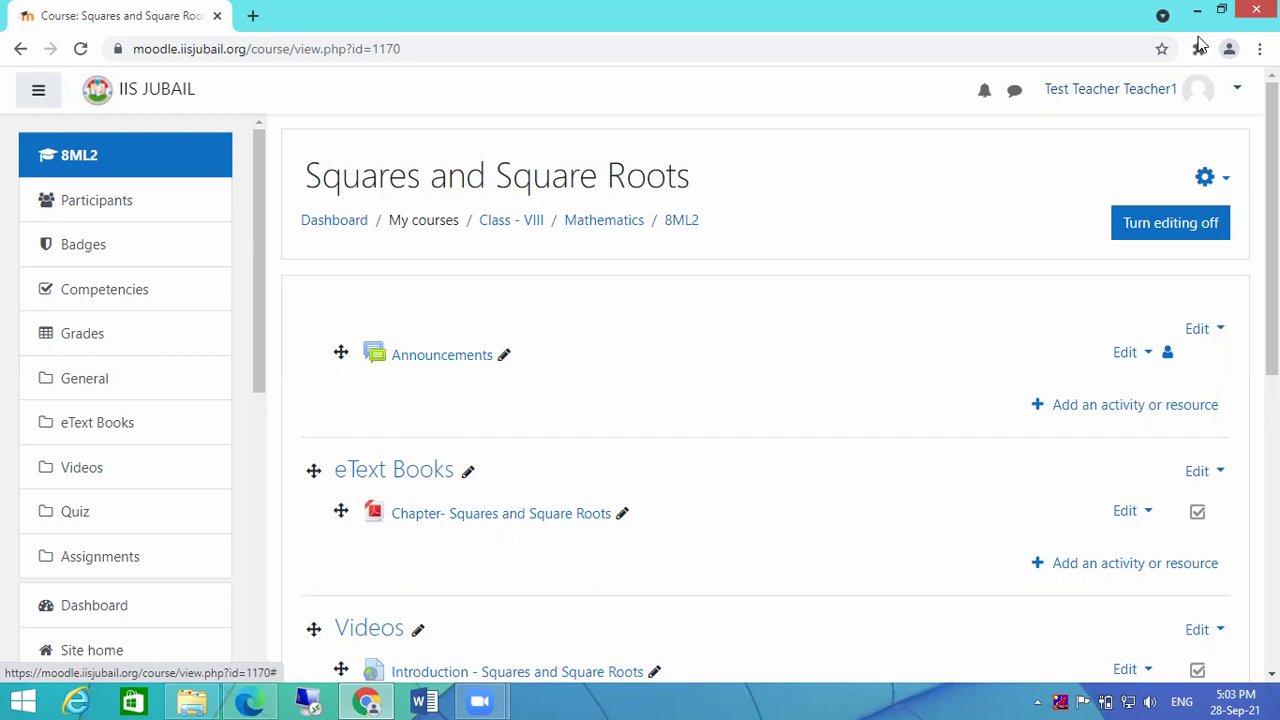
left_click(1197, 10)
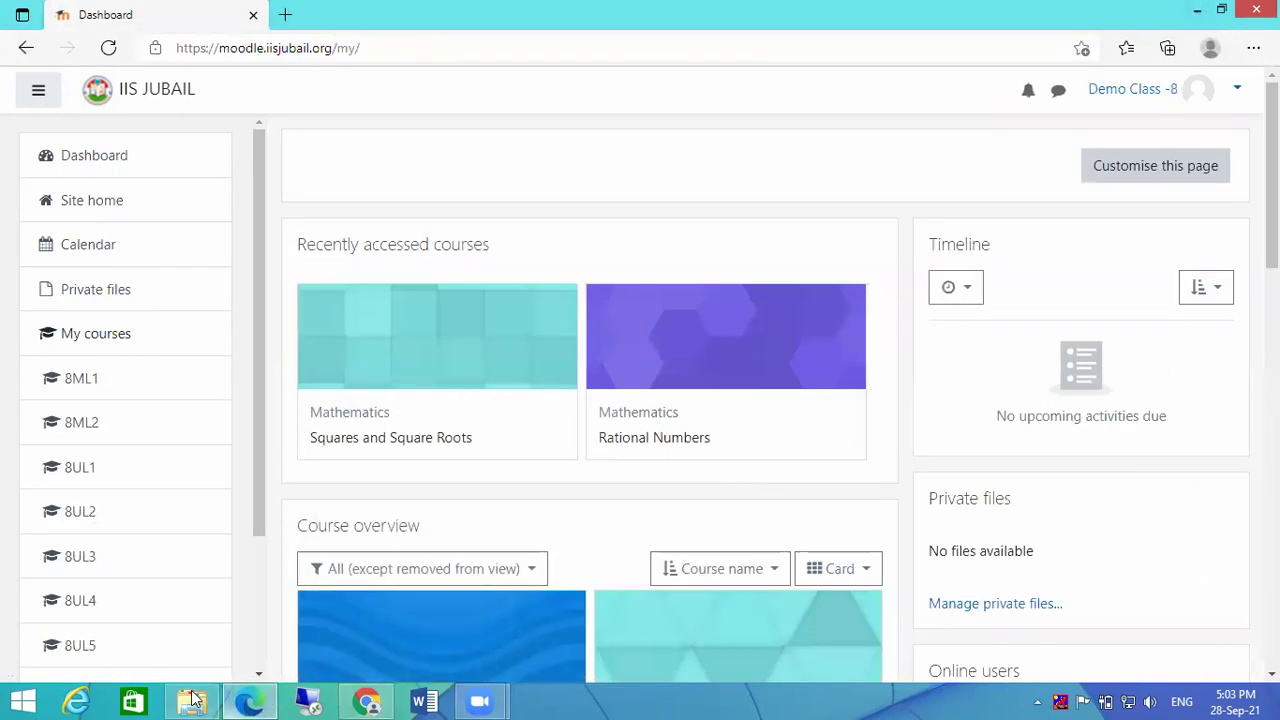
Step: Open MCQ-1.docx in Word to show its four-option questions with ANSWER lines
left_click(192, 701)
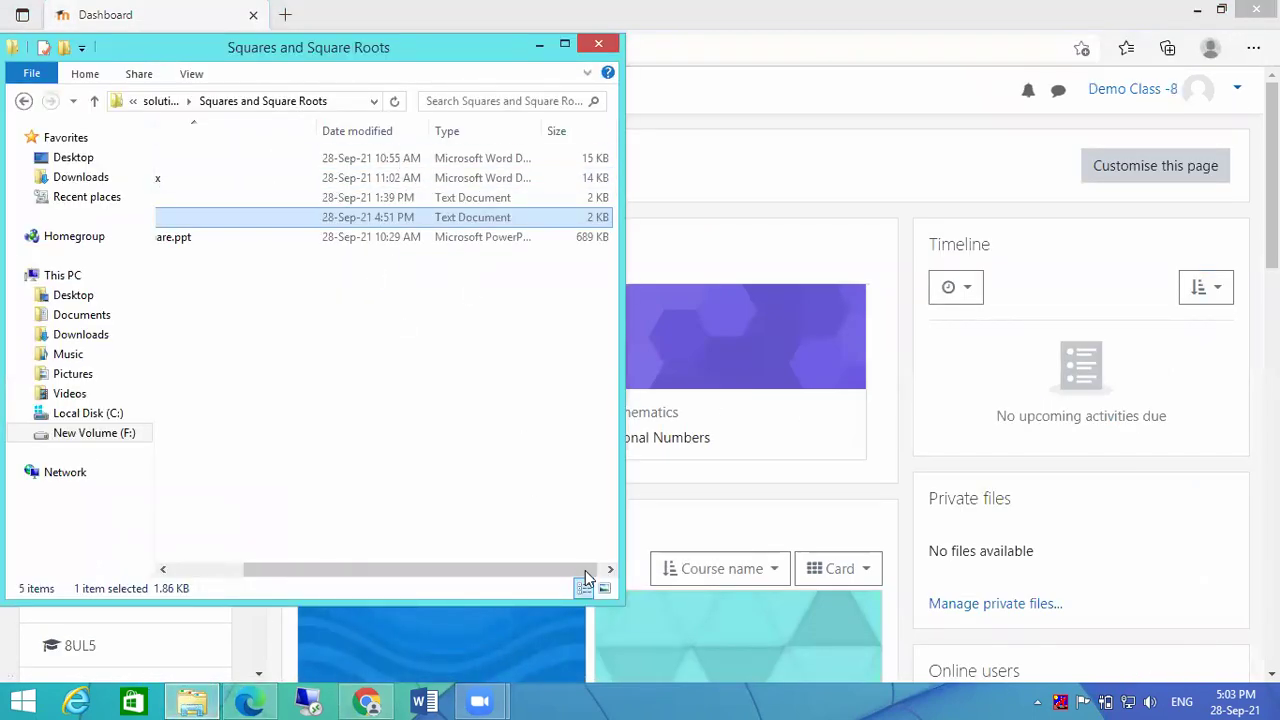
left_click_drag(420, 569, 238, 570)
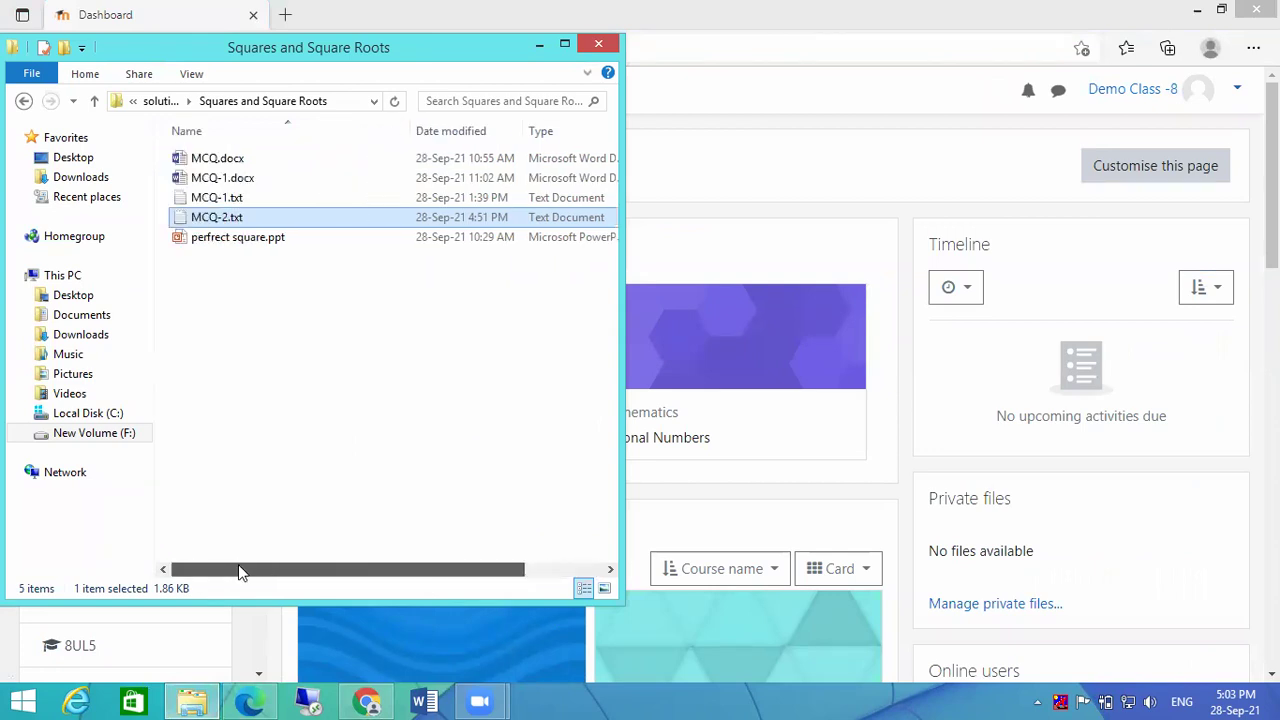
double_click(188, 178)
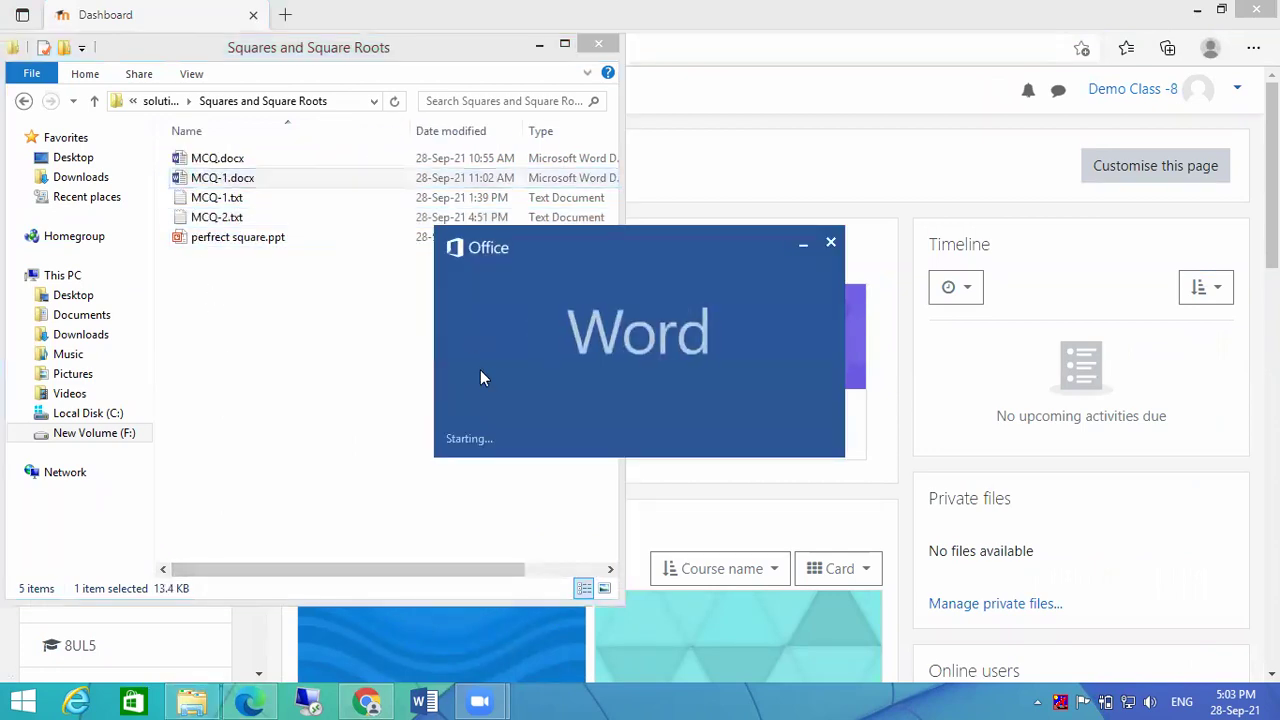
scroll(672, 468, "down", 5)
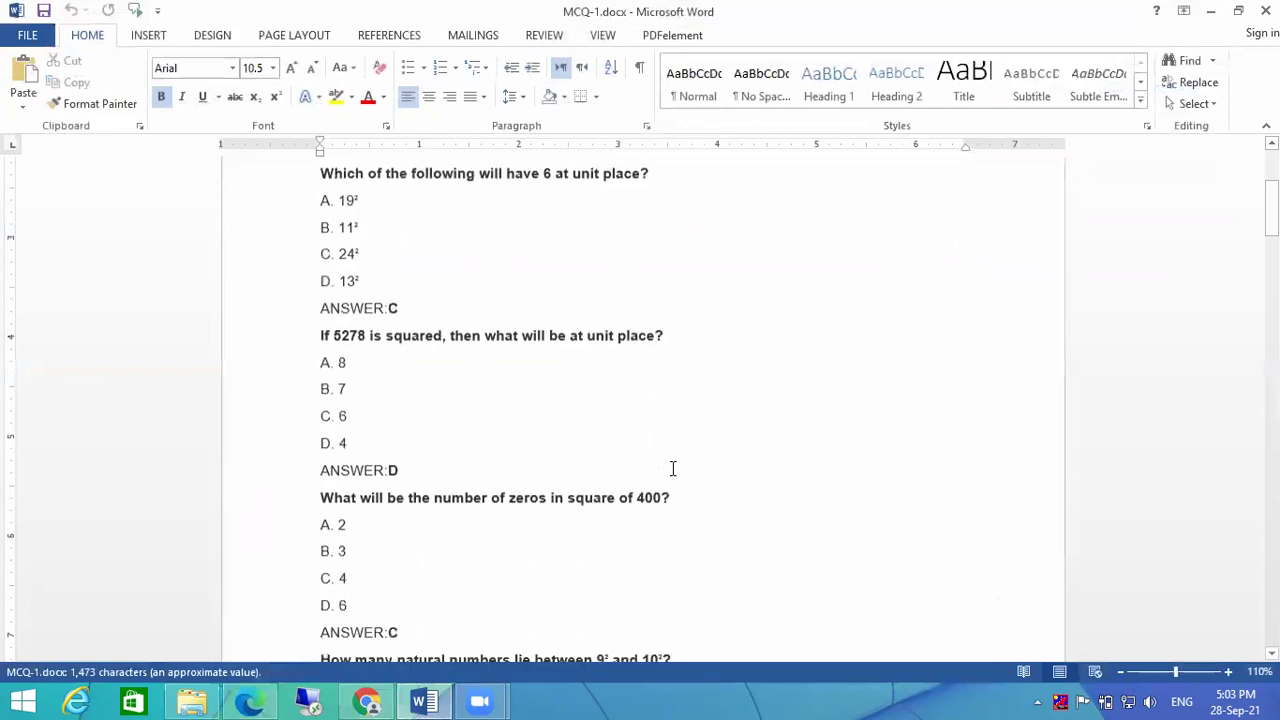
Step: Bring up the Windows system tools menu from the Start button
mouse_move(1272, 6)
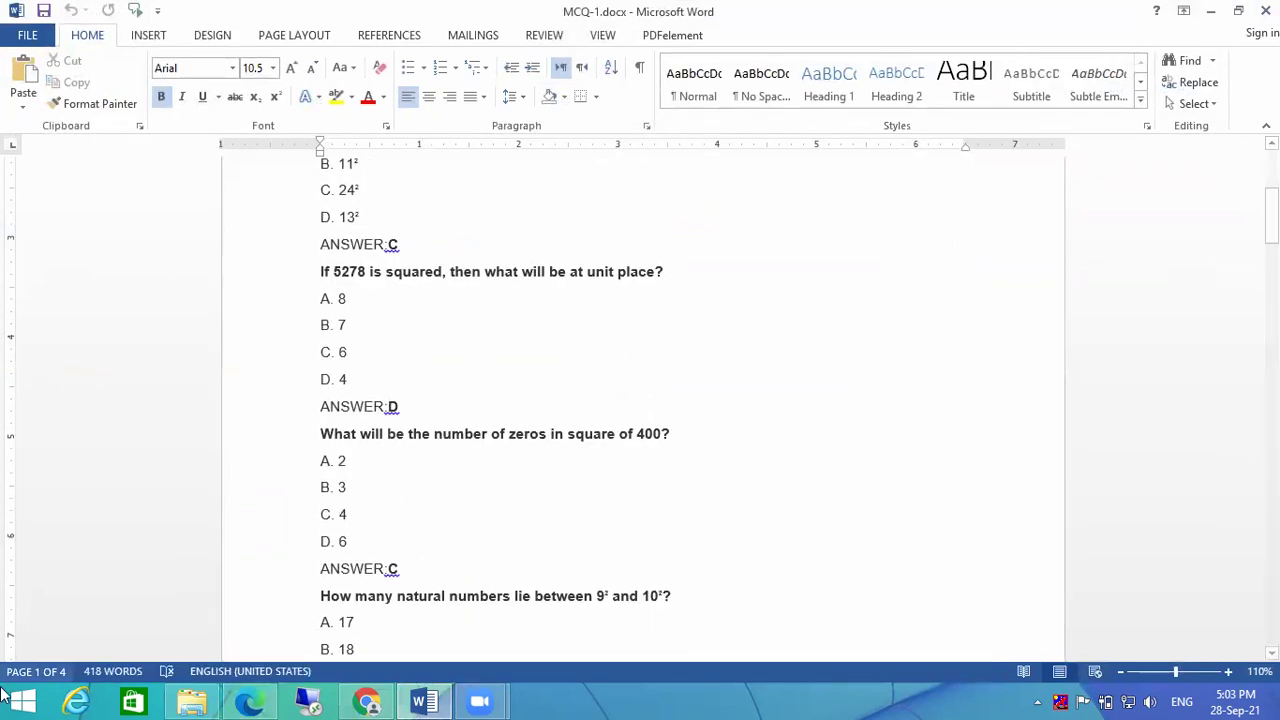
left_click(22, 700)
key("super")
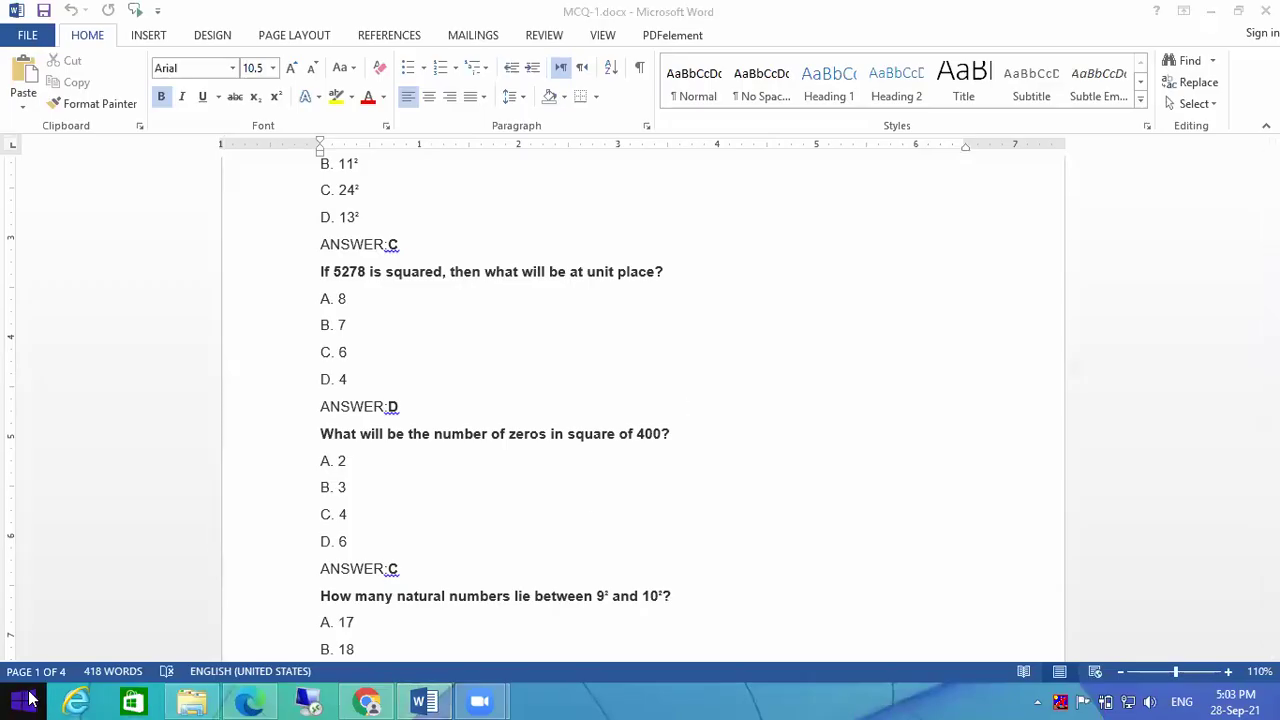
right_click(14, 701)
Step: Launch Notepad via Run and paste the perfect-square question into it
left_click(88, 645)
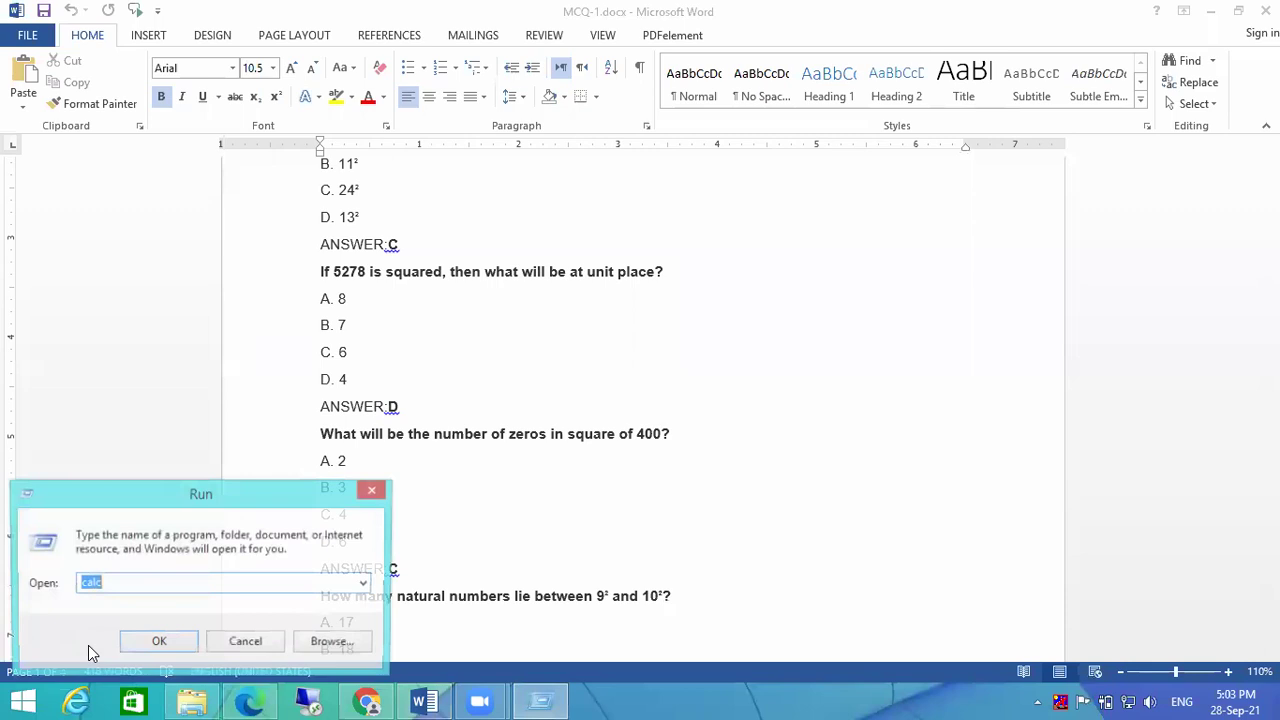
type("notepad")
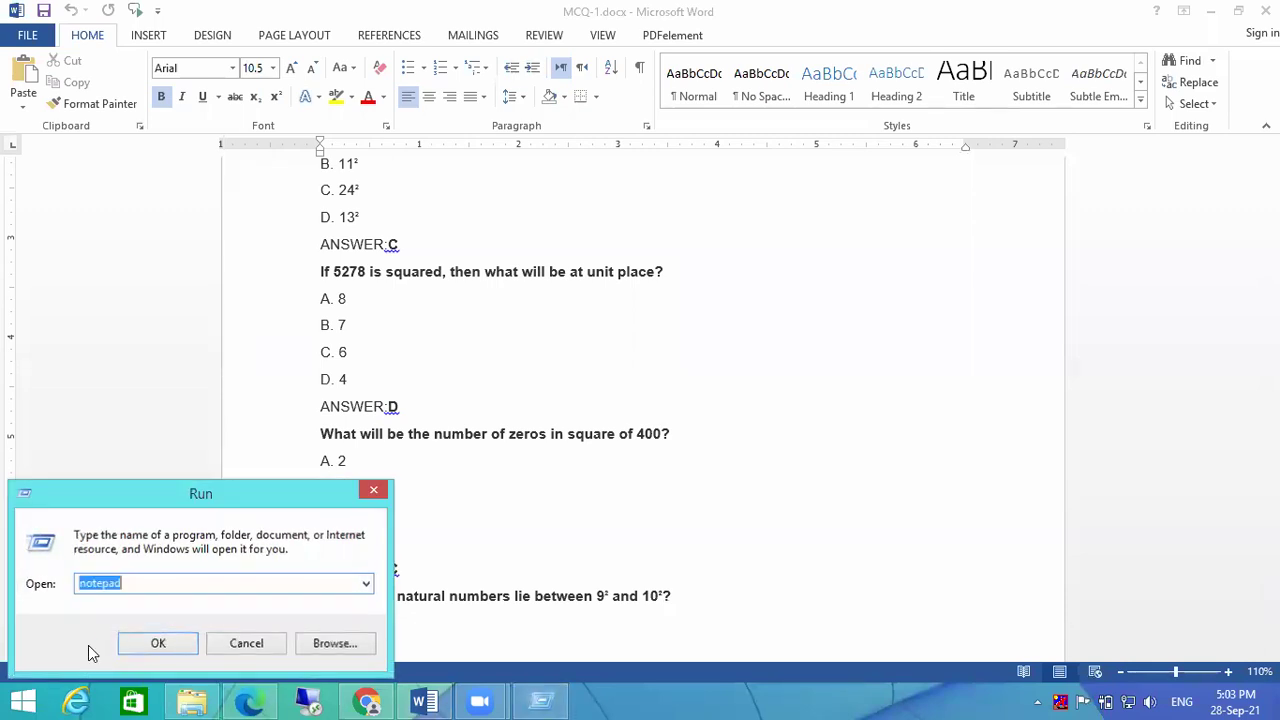
key("Return")
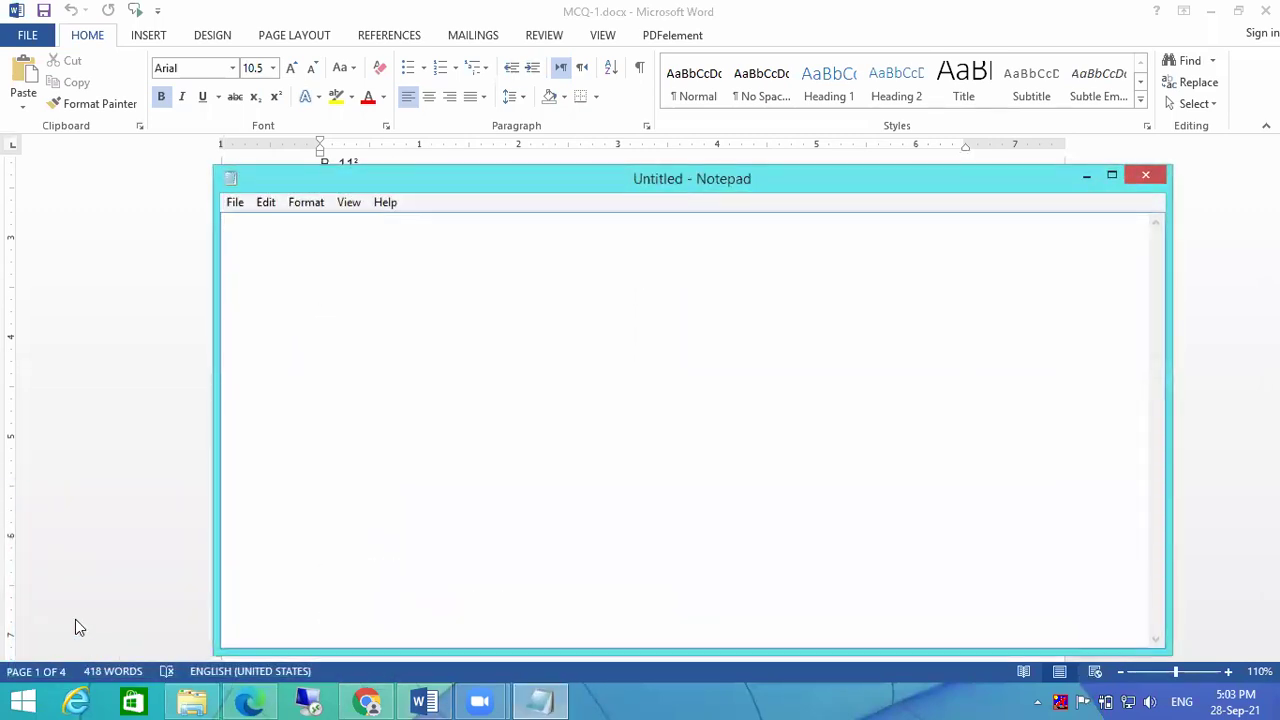
type("Which of the following is a perfect square? A. 1057 B. 625 C. 7928 D. 64000 ANSWER: B")
key("Return")
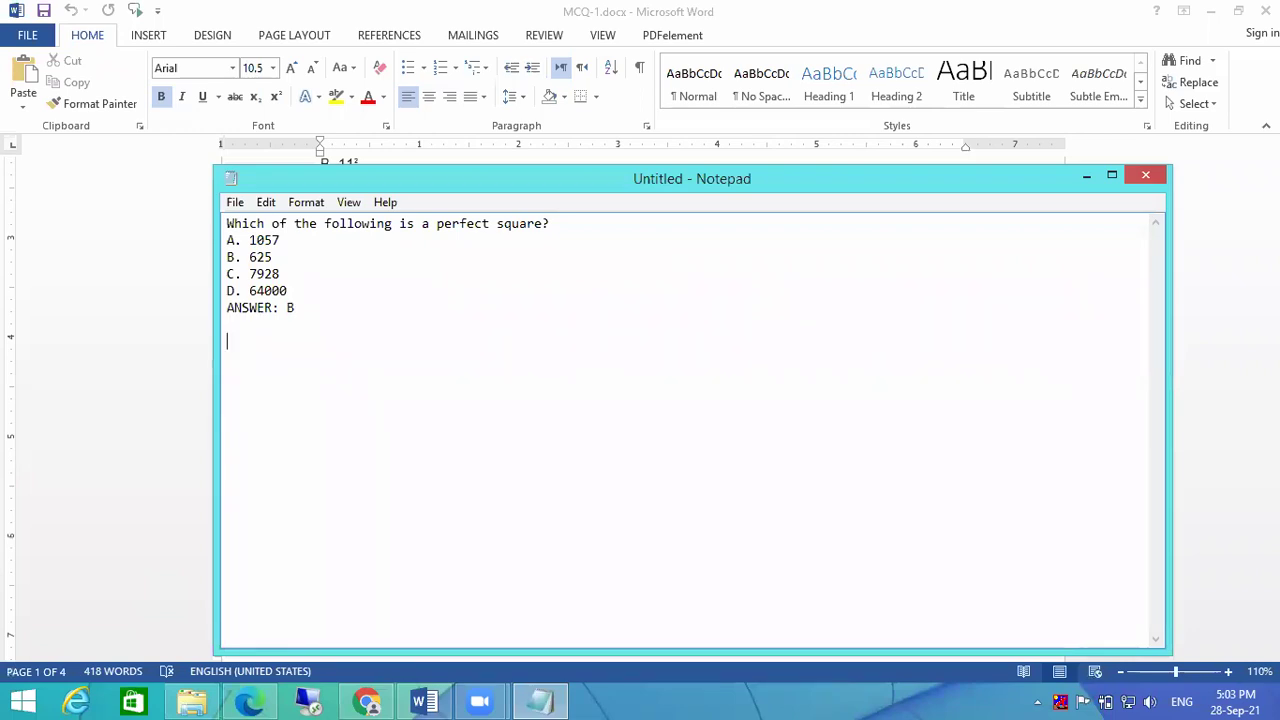
Step: Paste a second copy of the question below, then close Notepad without saving
left_click_drag(320, 312, 194, 223)
key("ctrl+c")
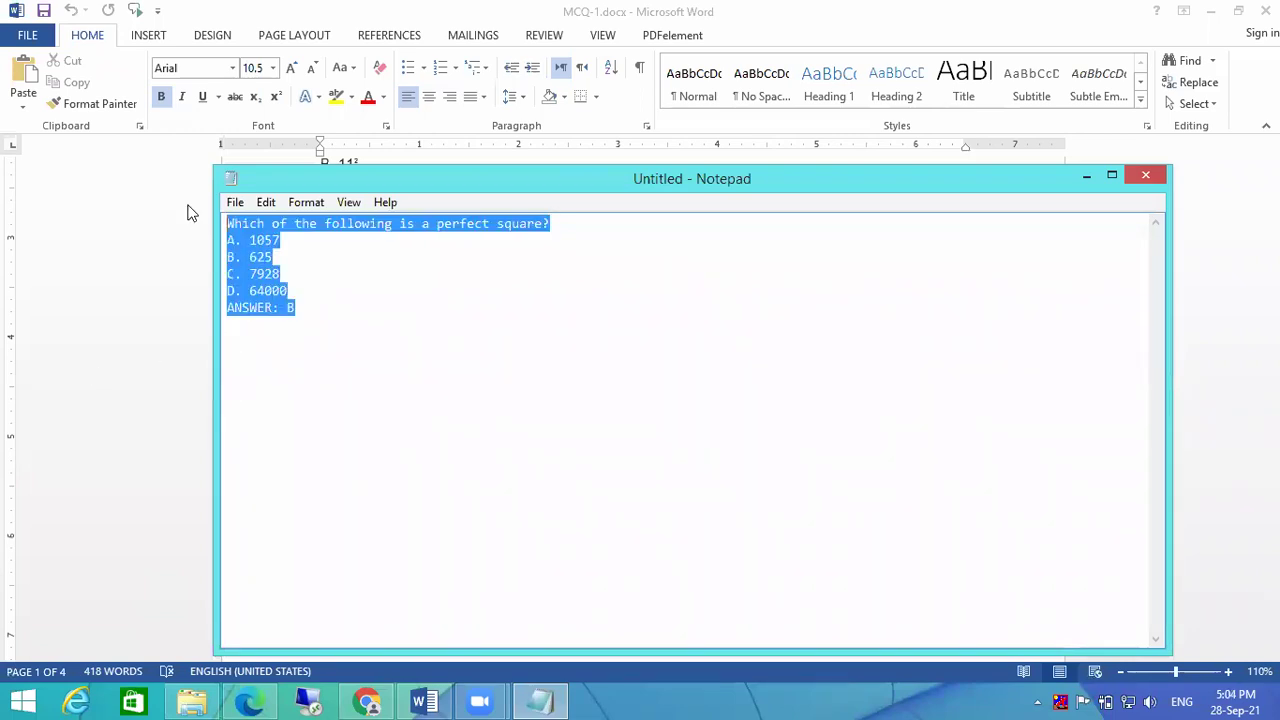
left_click(305, 348)
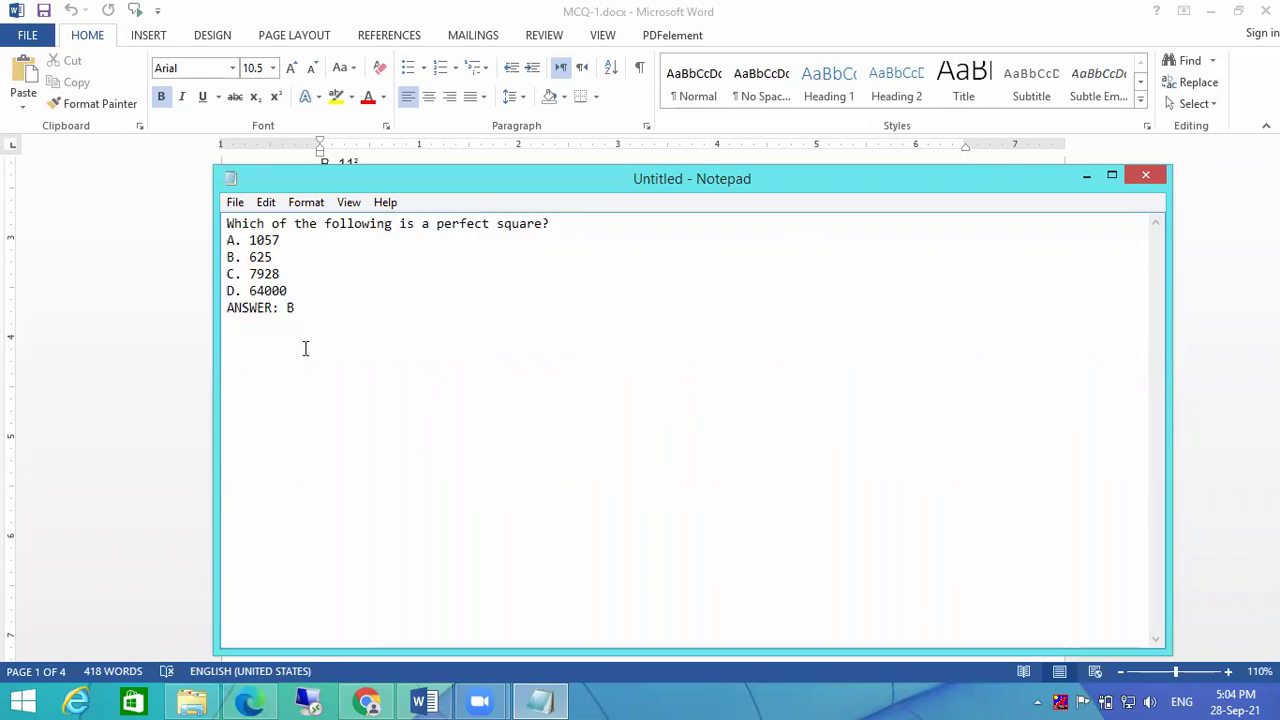
key("ctrl+v")
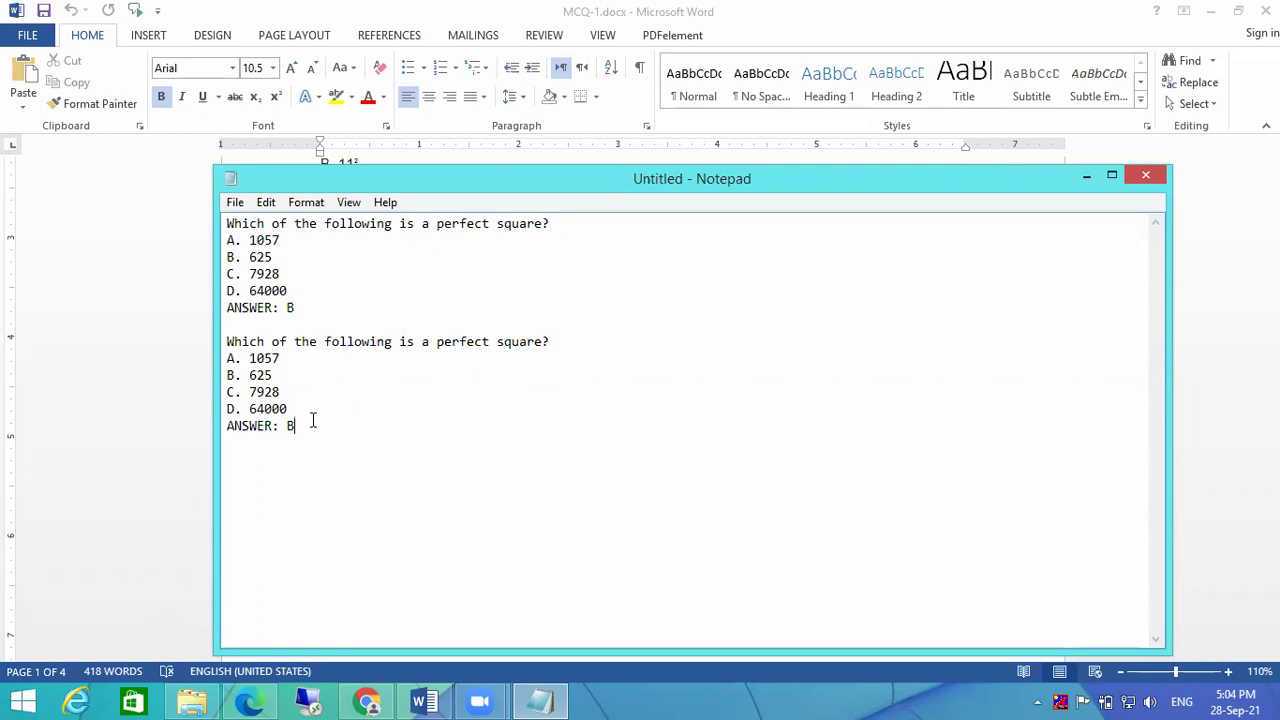
left_click(1145, 180)
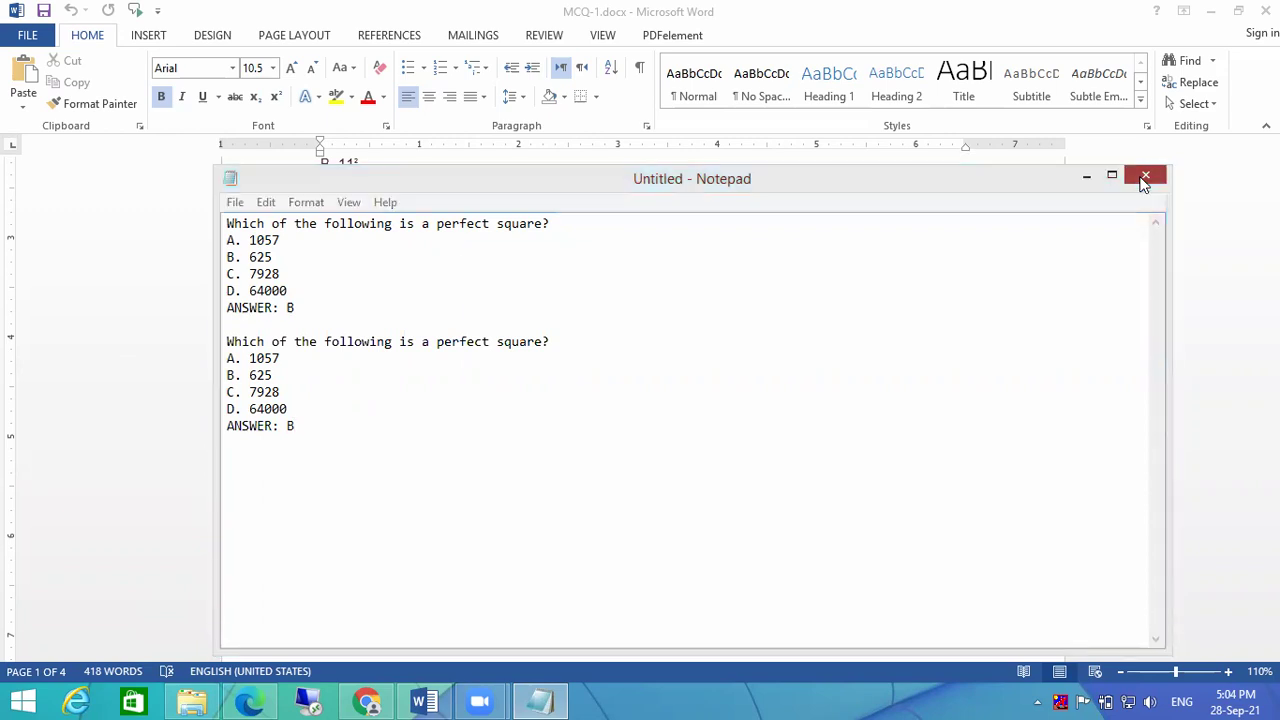
left_click(680, 352)
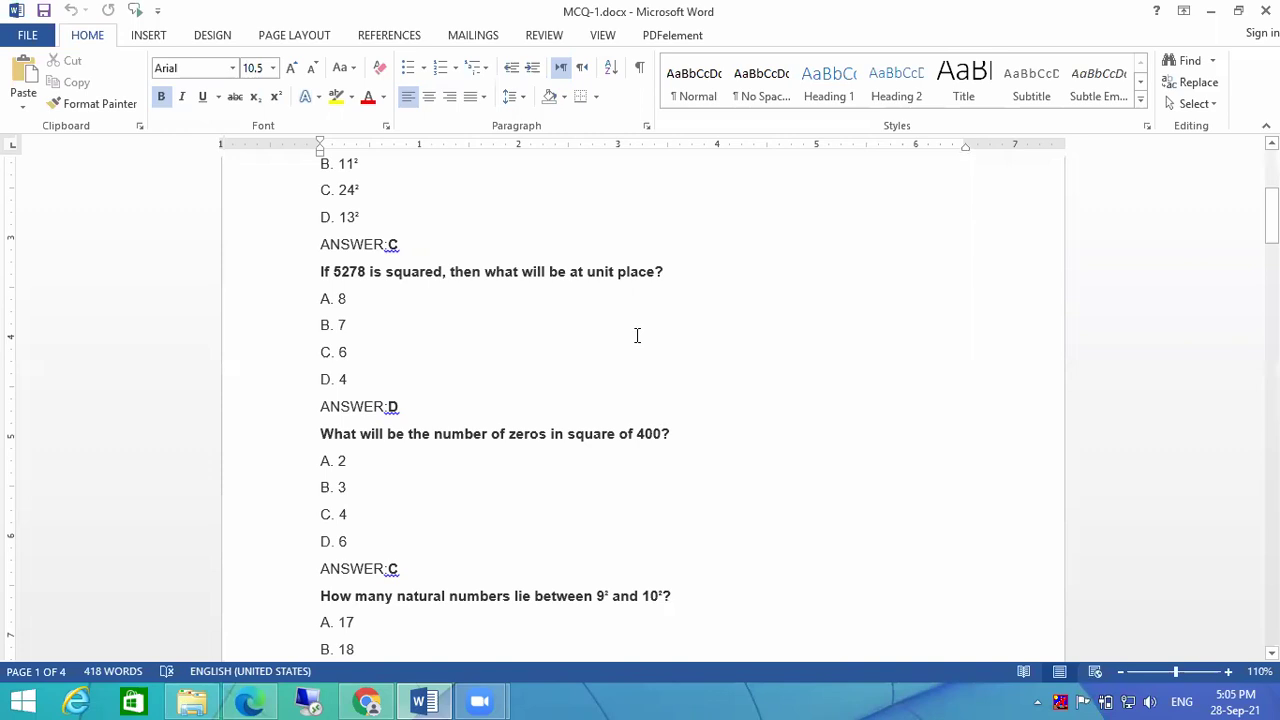
Step: Highlight the C, D and ANSWER:D lines in Word, then minimise Word and close File Explorer
left_click(657, 318)
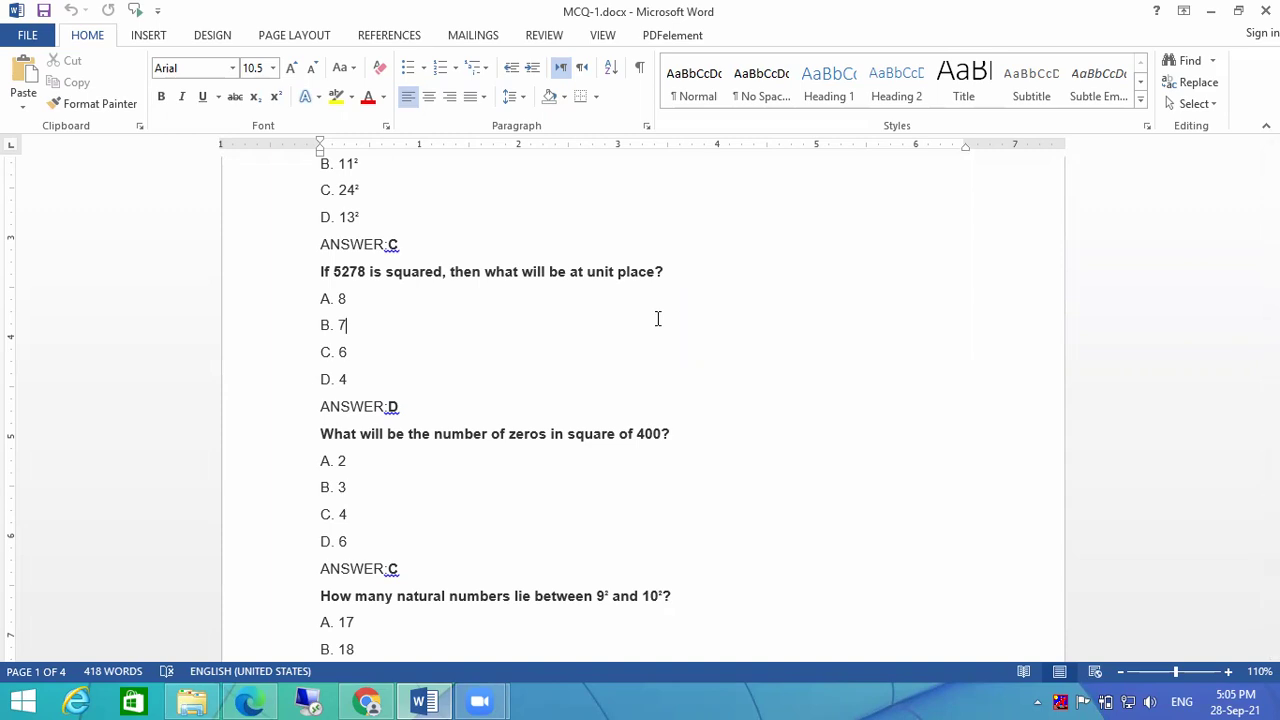
left_click_drag(851, 397, 866, 352)
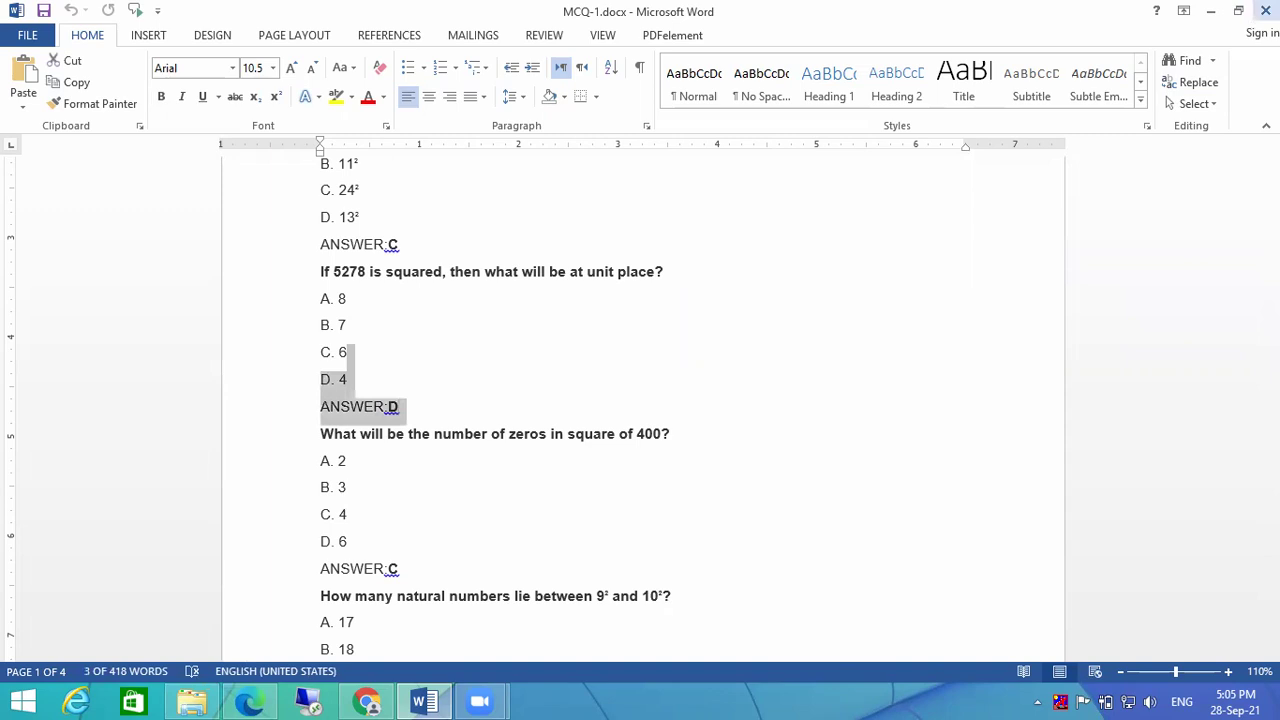
left_click(1210, 11)
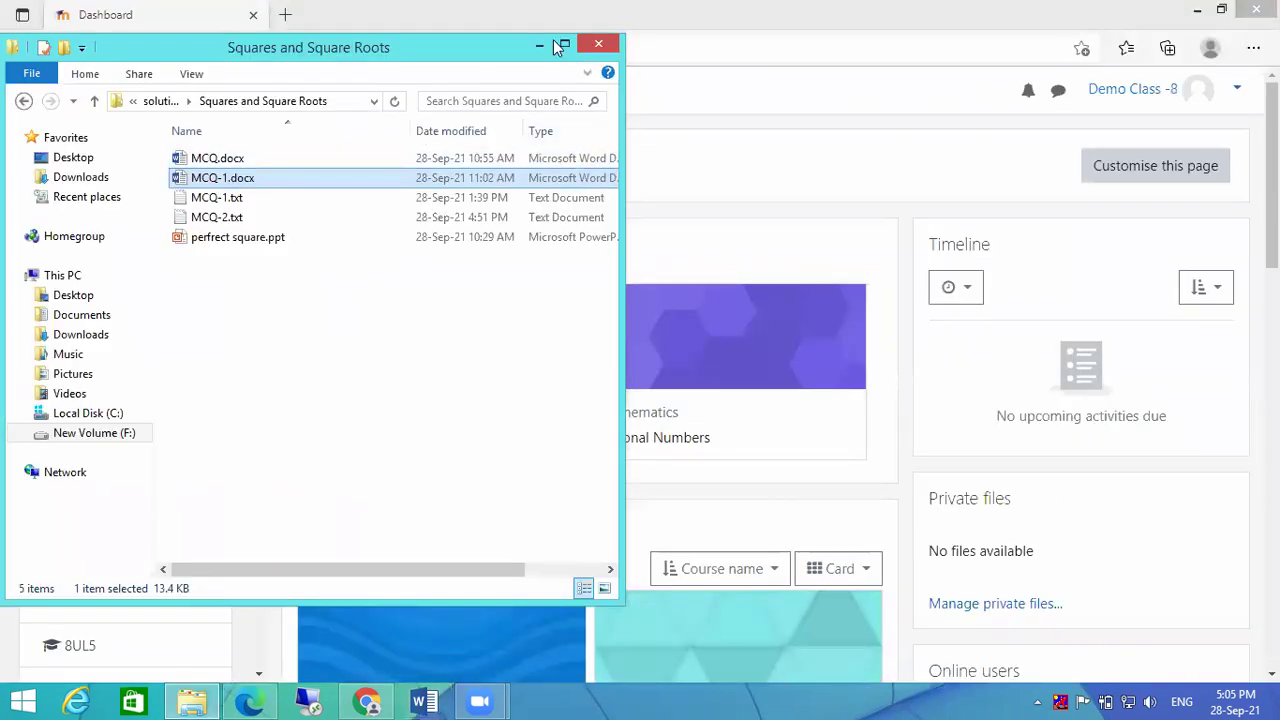
left_click(602, 43)
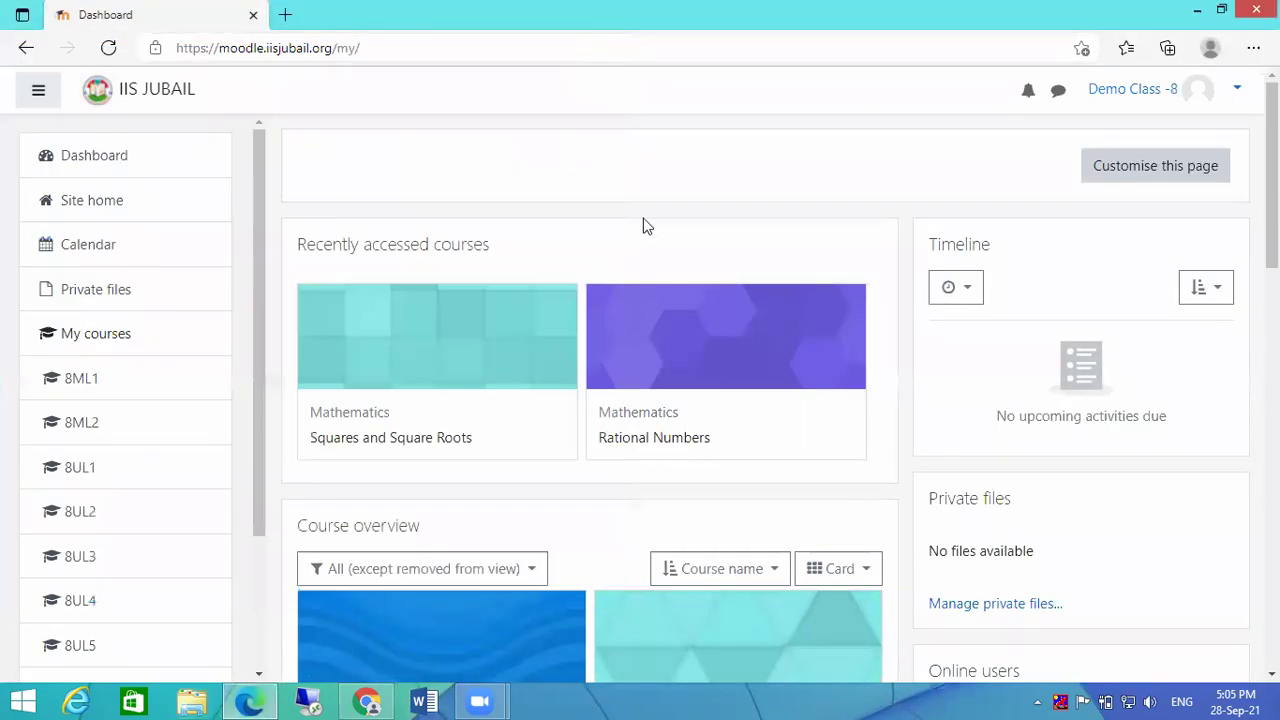